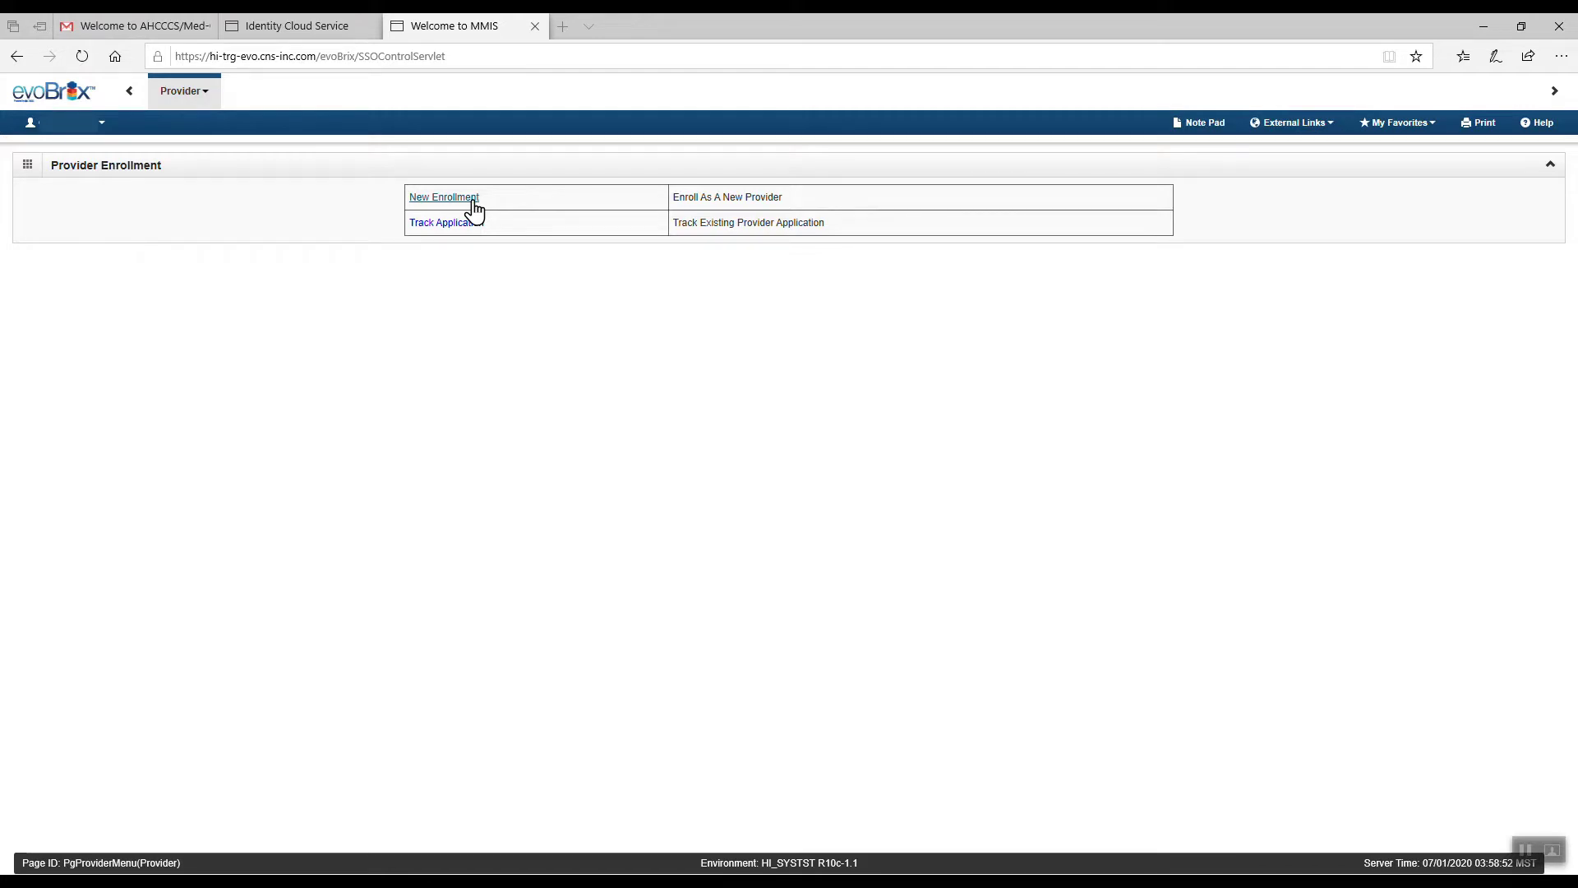
Start a new enrollment from the New Enrollment link in the Provider Enrollment menu
click(474, 204)
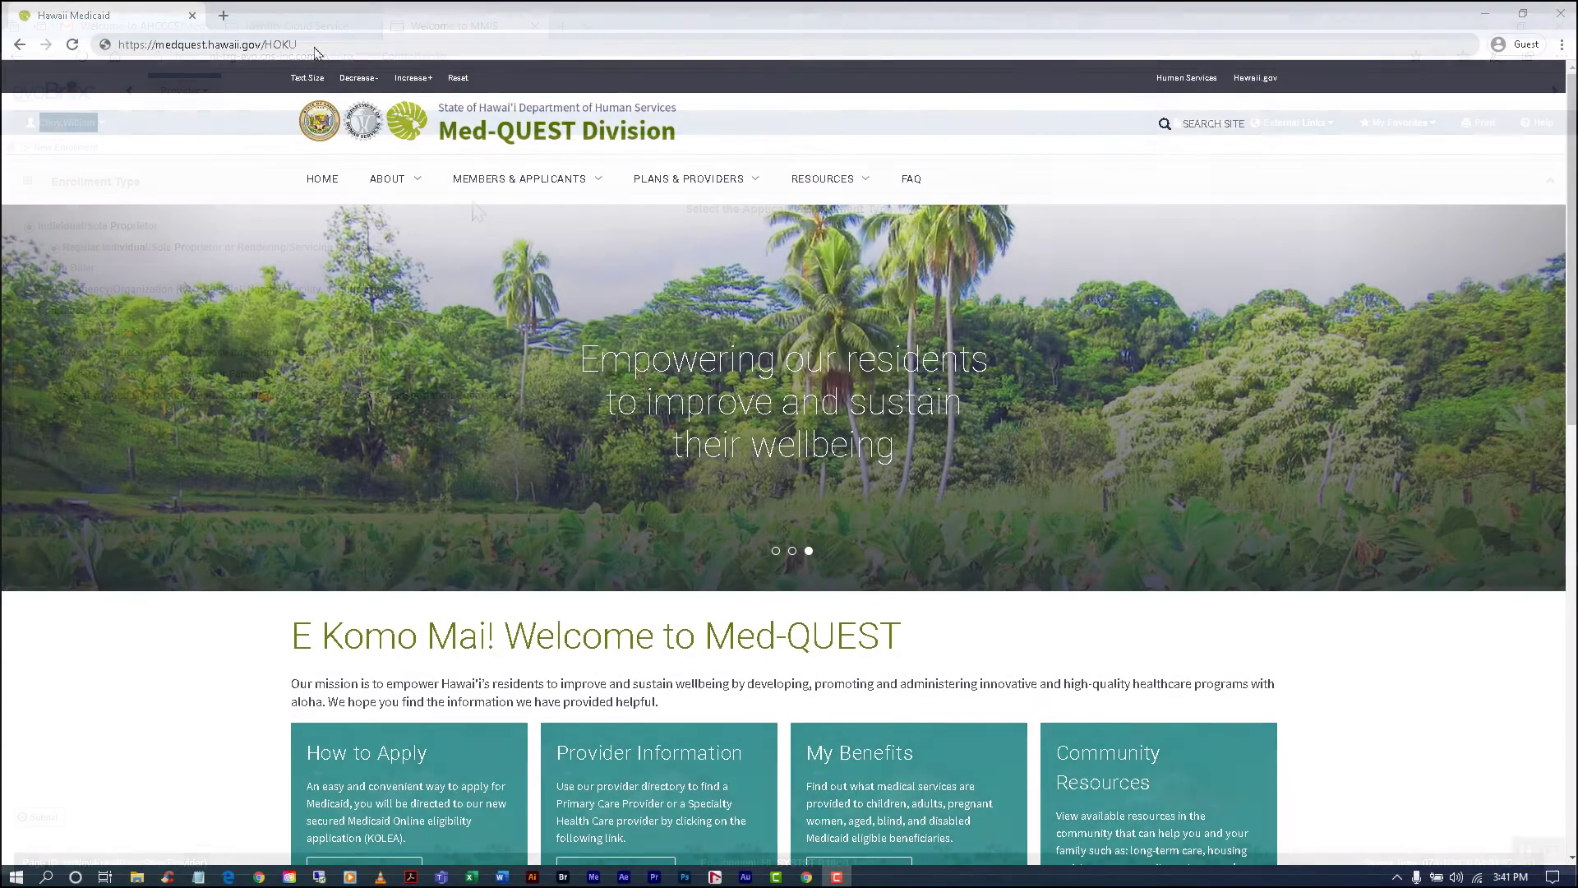
Go to medquest.hawaii.gov/HOKU and open the HOKU Waves and Provider Enrollment Type PDF under Resources
click(315, 46)
click(315, 46)
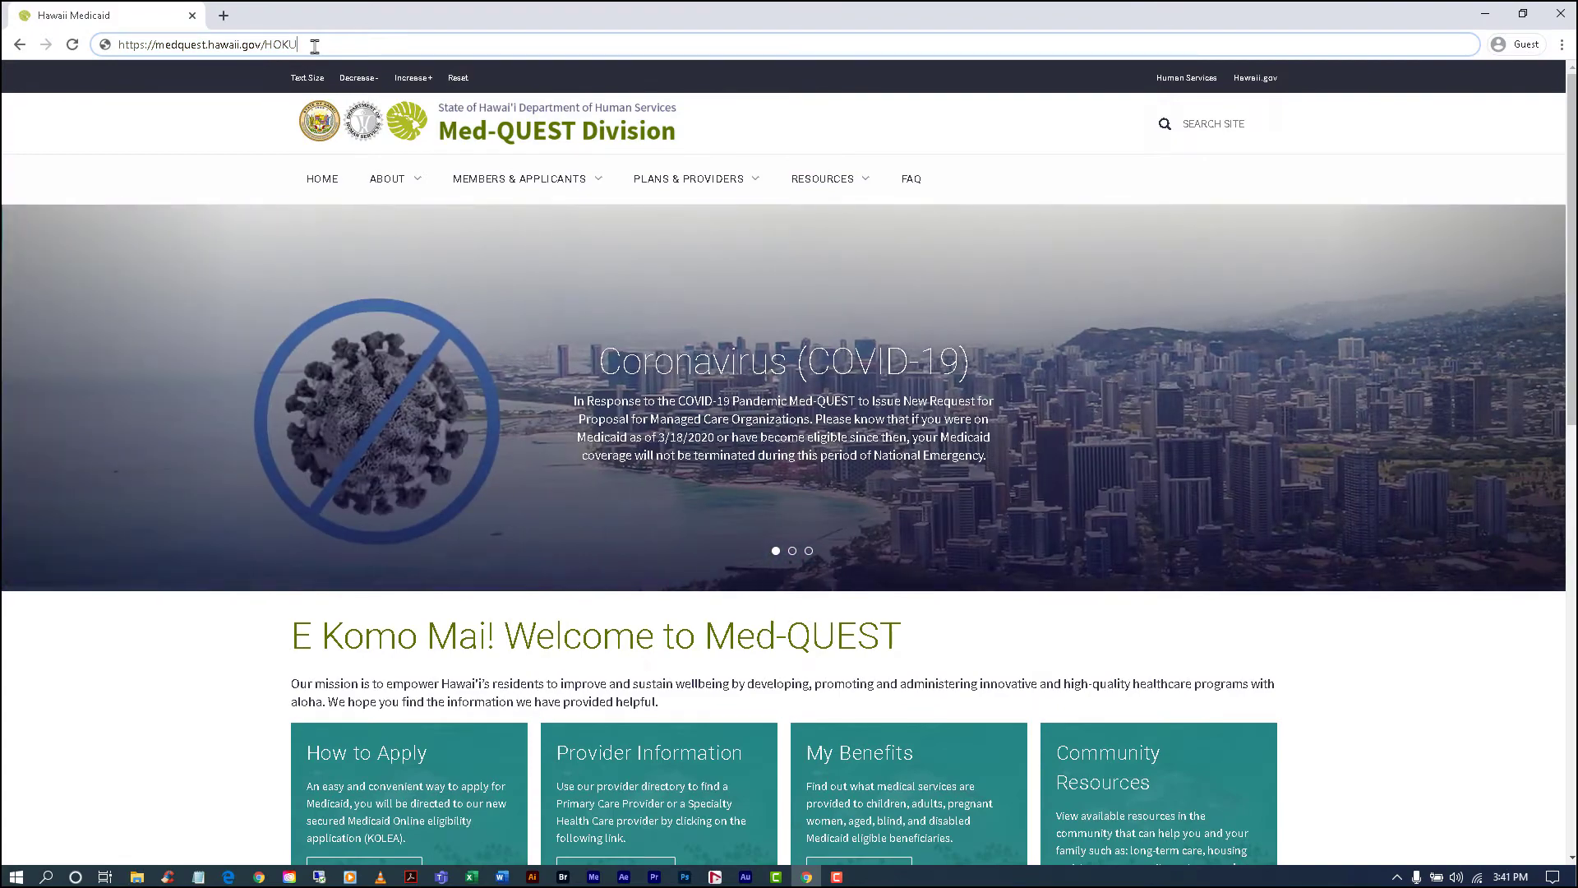
text(HOKU)
key(Return)
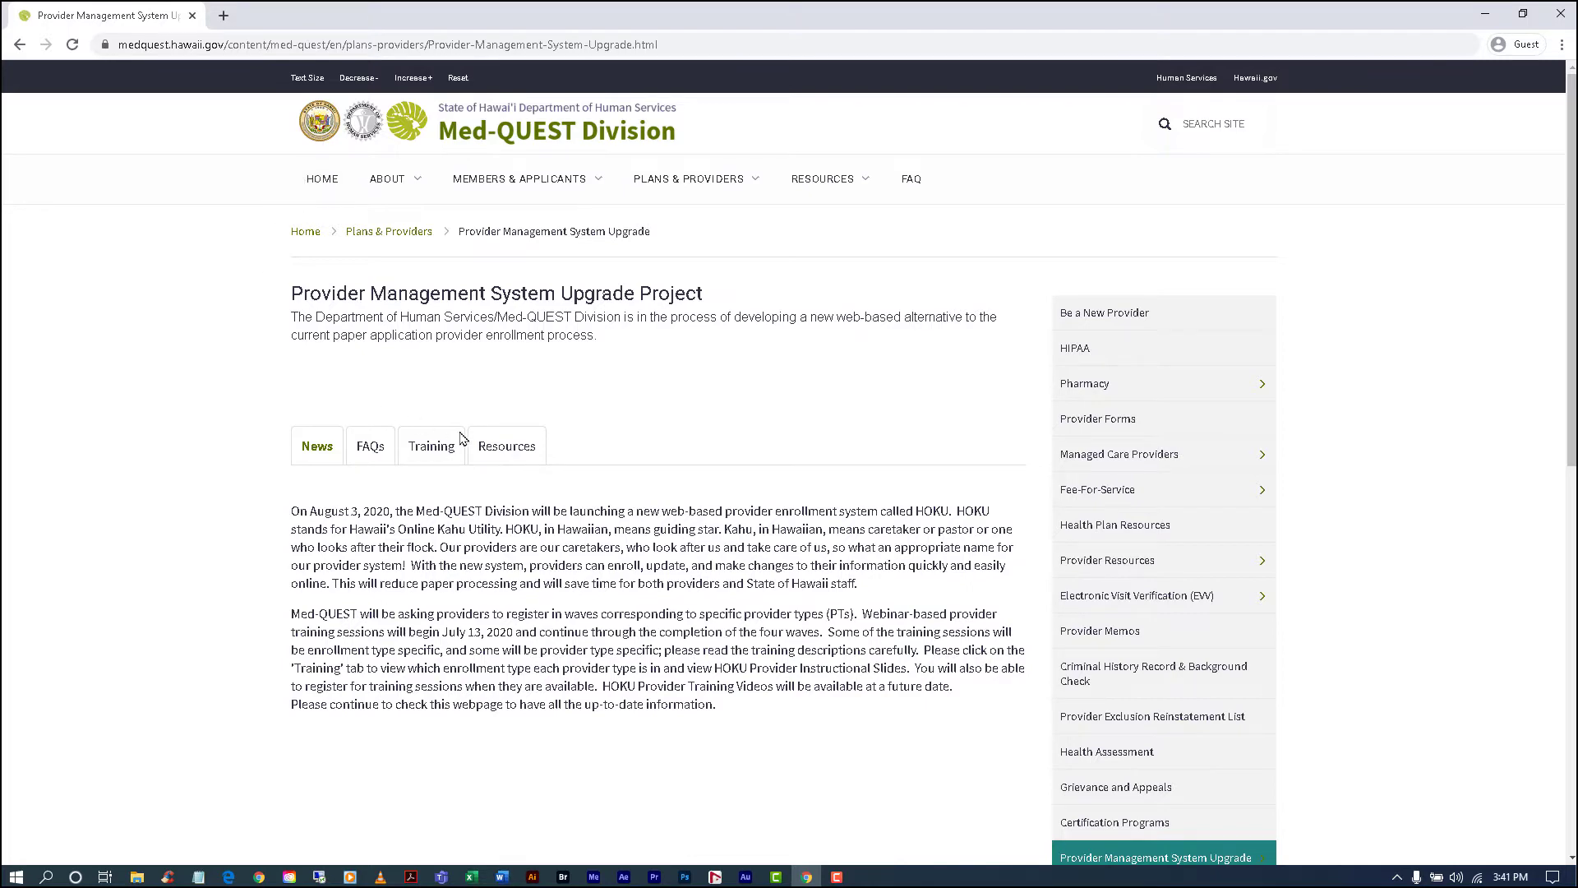
click(511, 455)
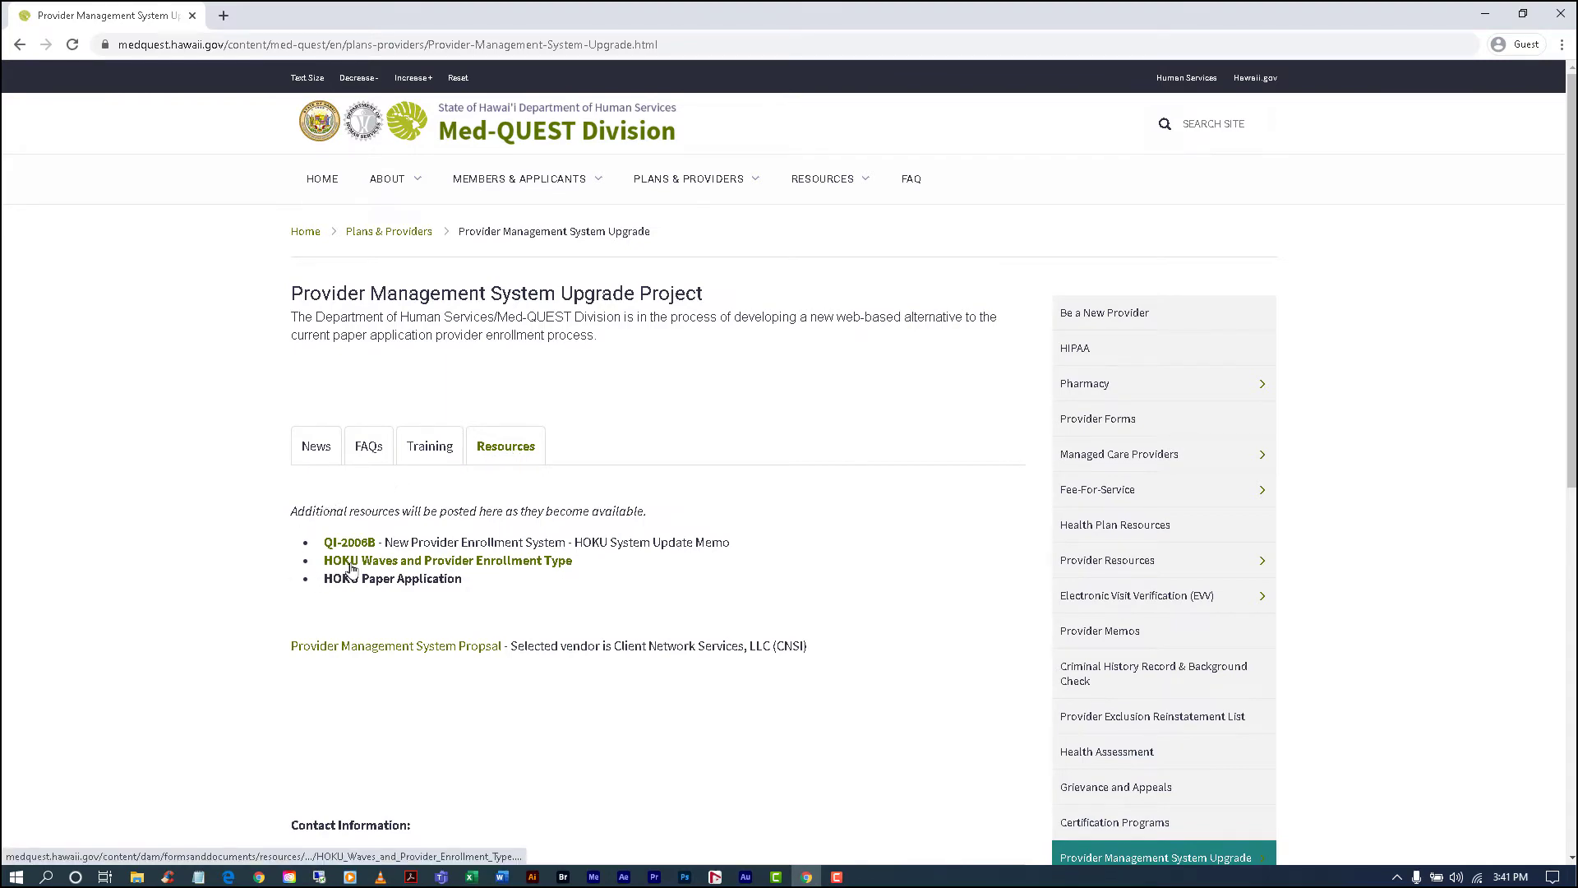
click(352, 563)
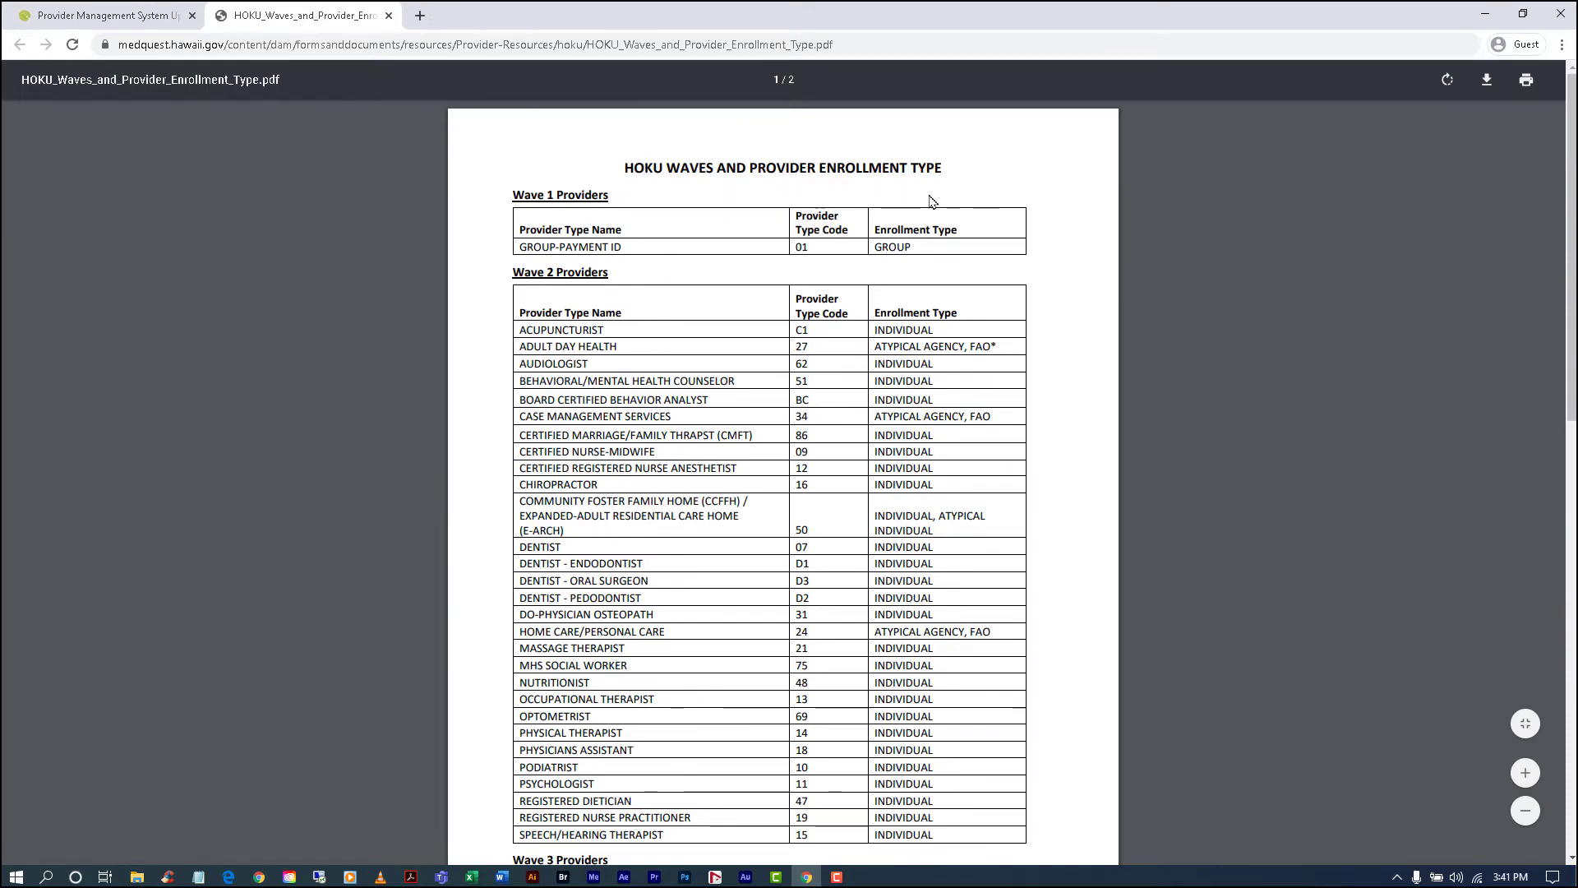
Scroll the PDF down to Wave 4's PHARMACY entry (code 03, FAO), then back to the top
scroll(932, 200, down, 5)
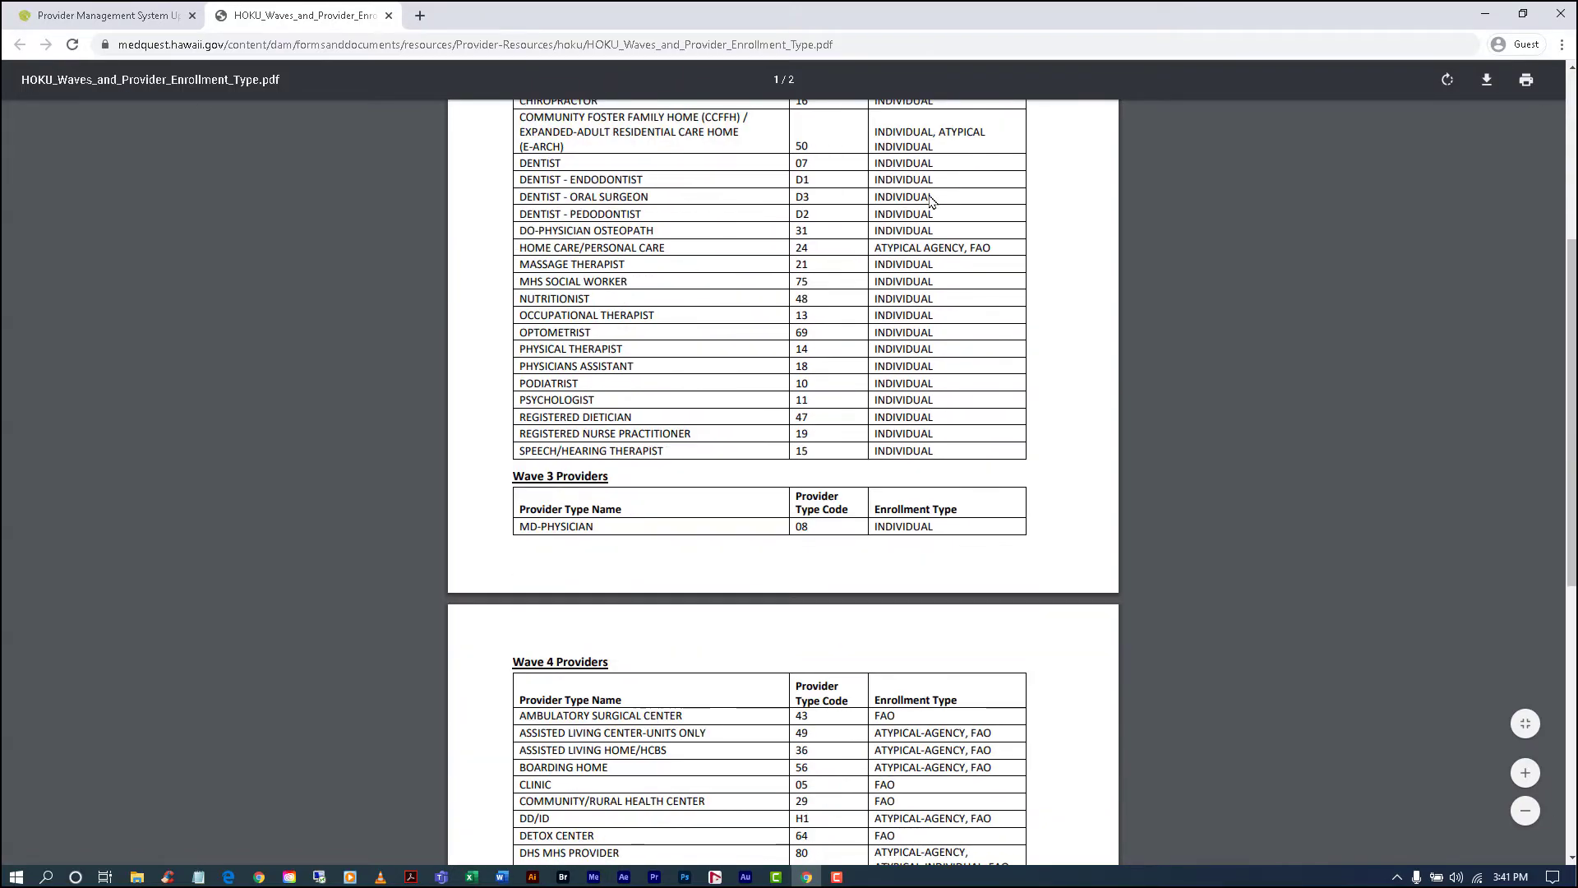
scroll(932, 201, down, 8)
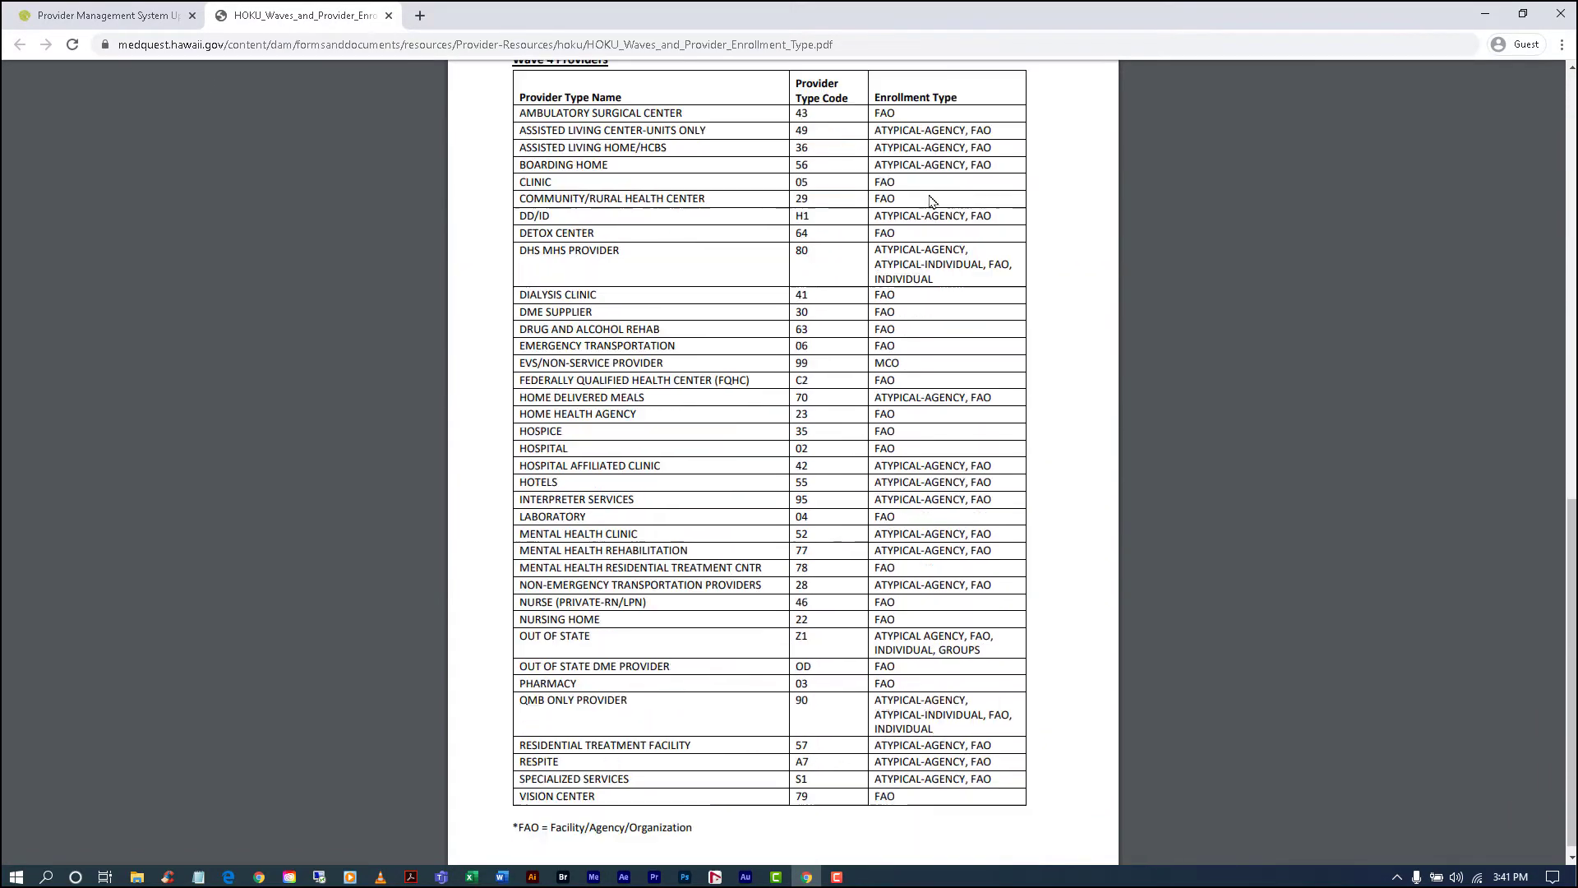
scroll(932, 200, up, 4)
scroll(932, 200, up, 2)
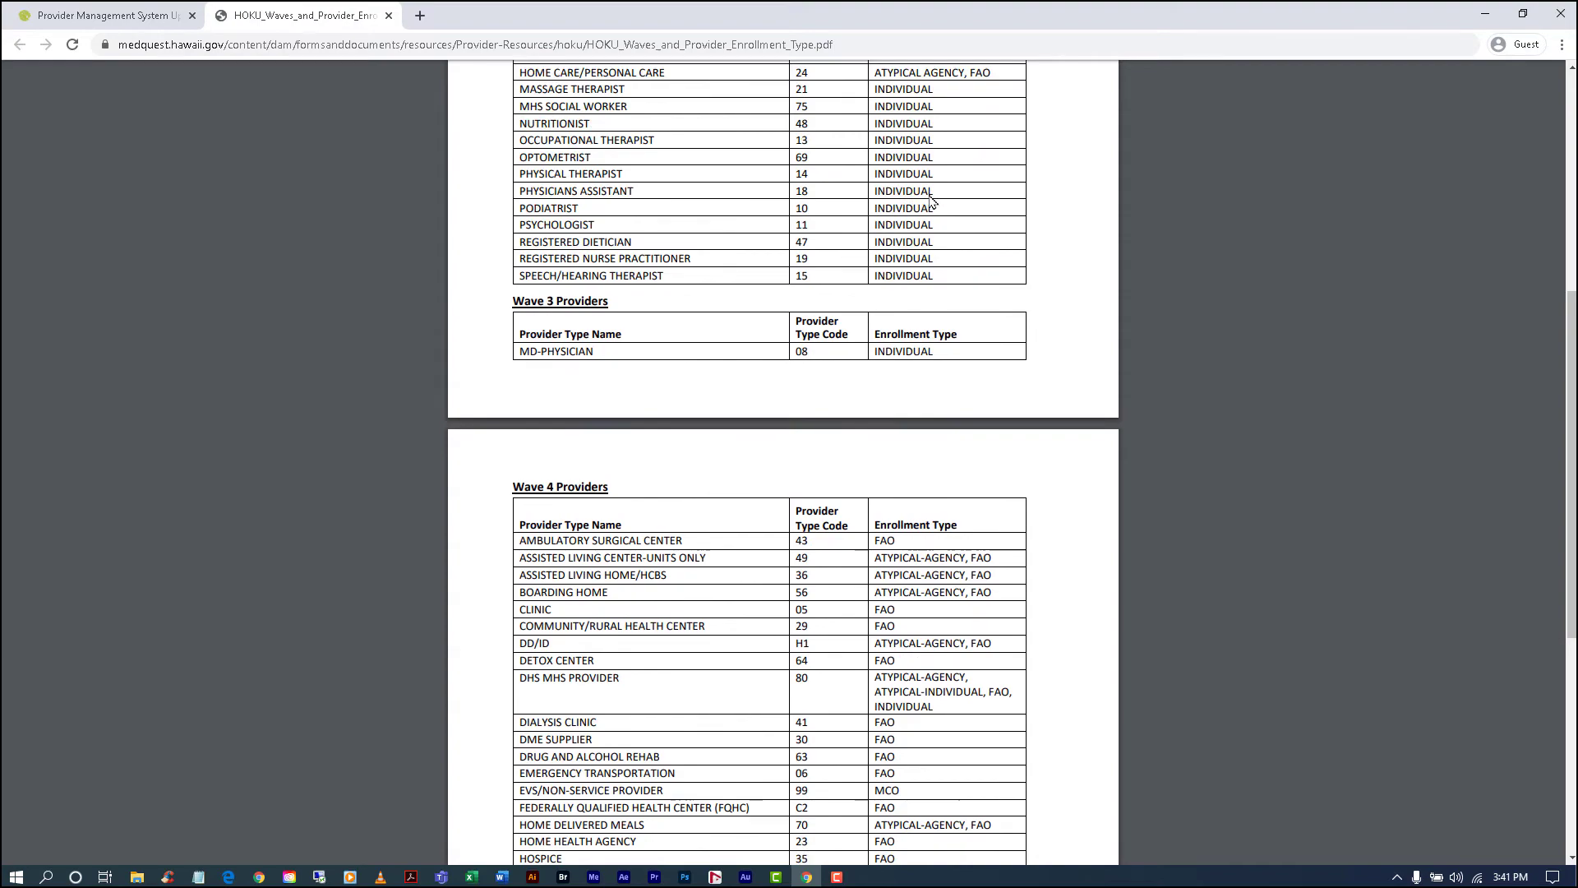
scroll(932, 200, up, 7)
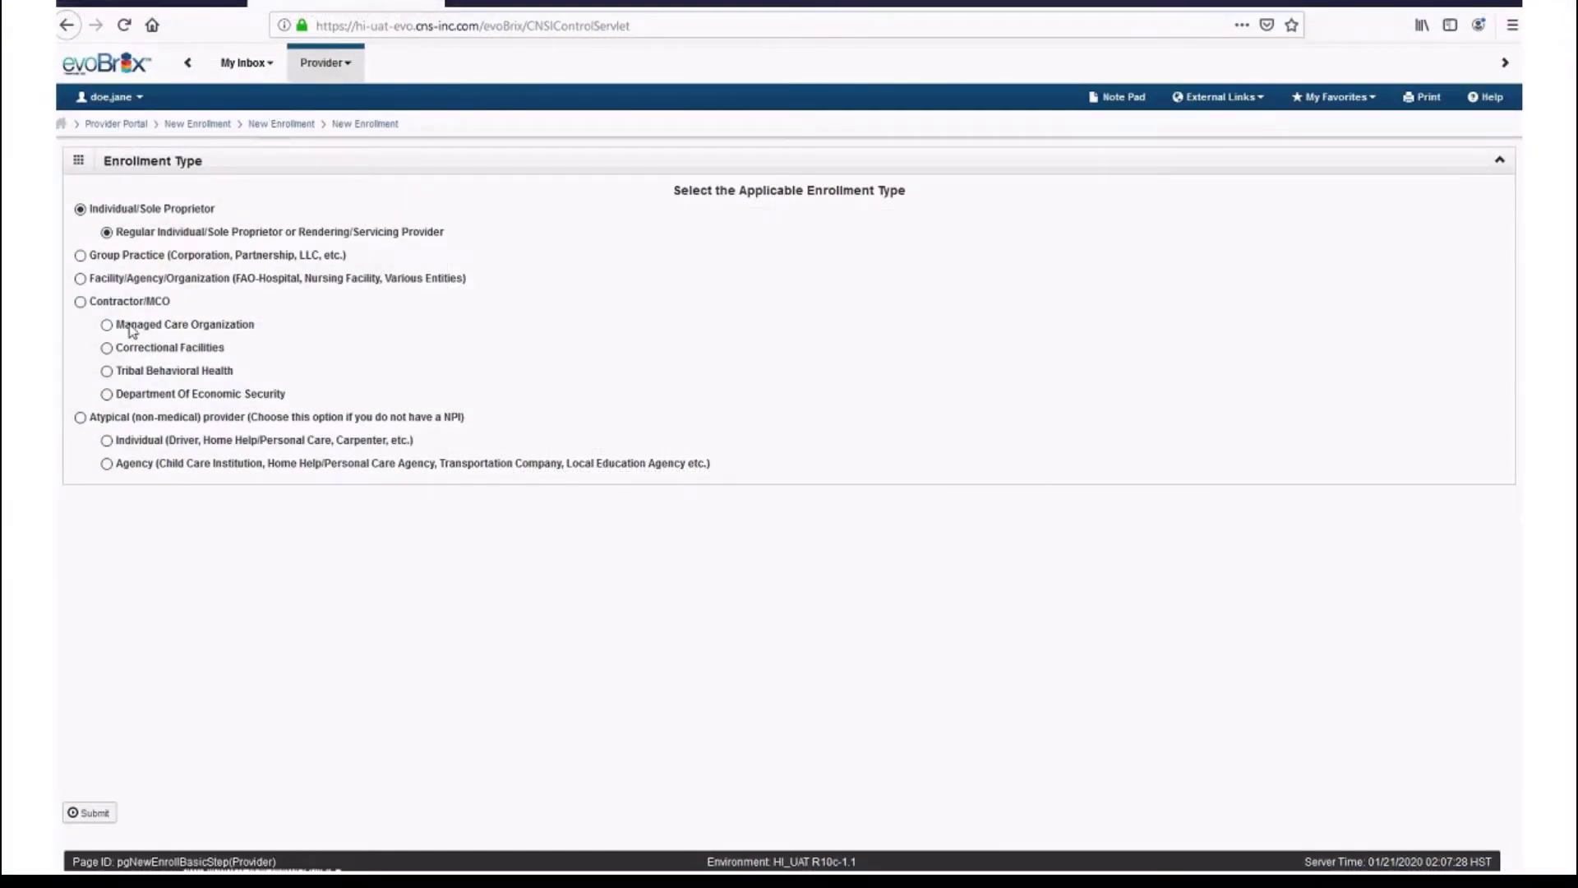
Submit Facility/Agency/Organization as the enrollment type and maximize the Basic Information window
click(81, 279)
click(97, 818)
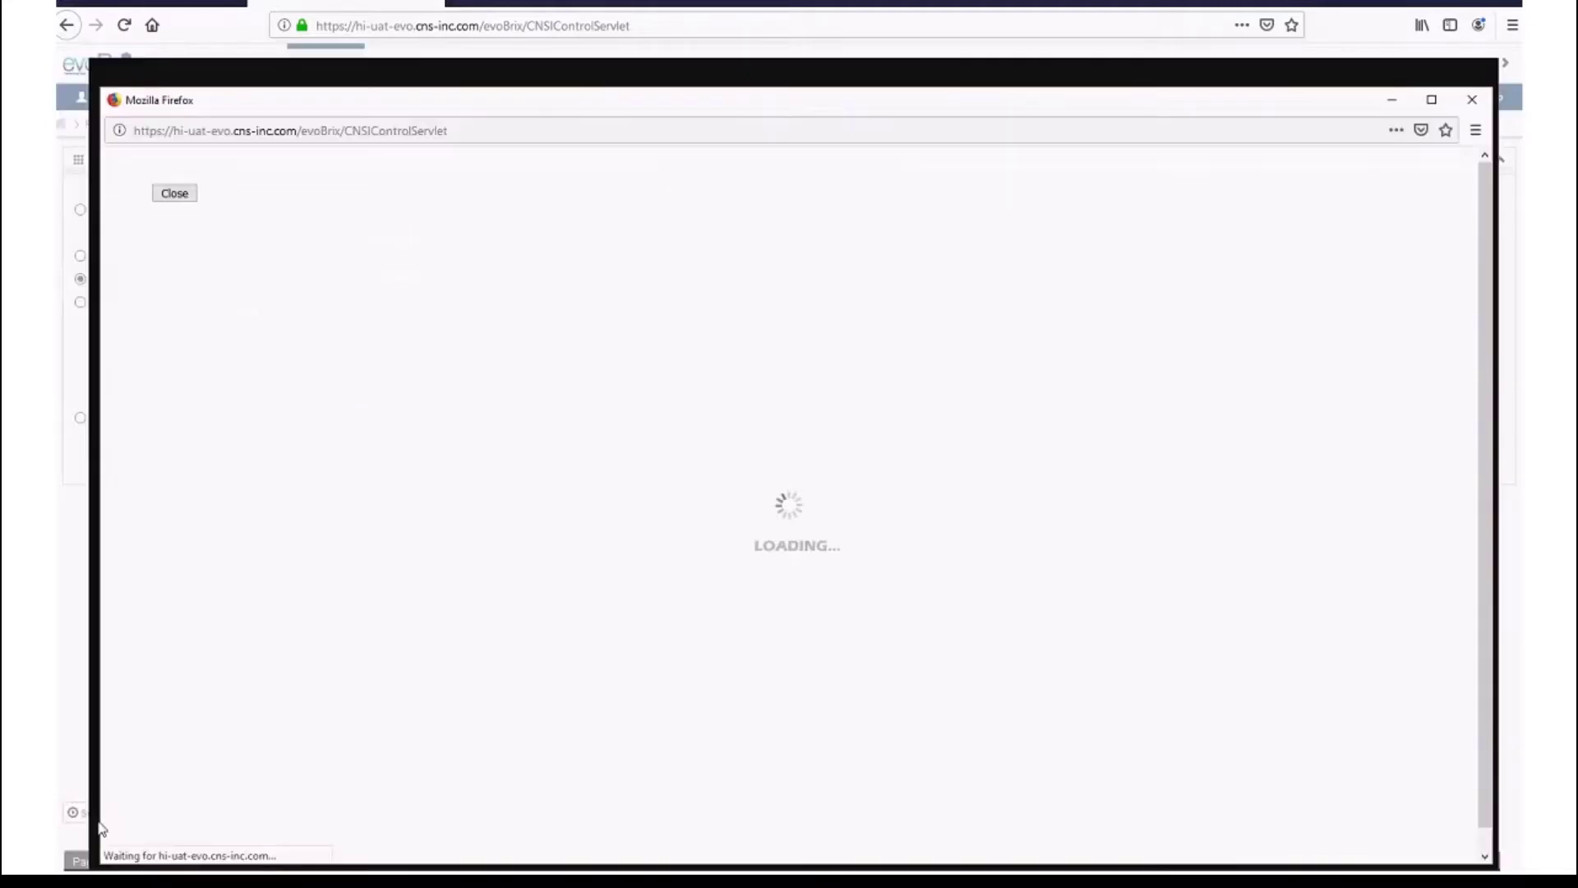
click(1435, 101)
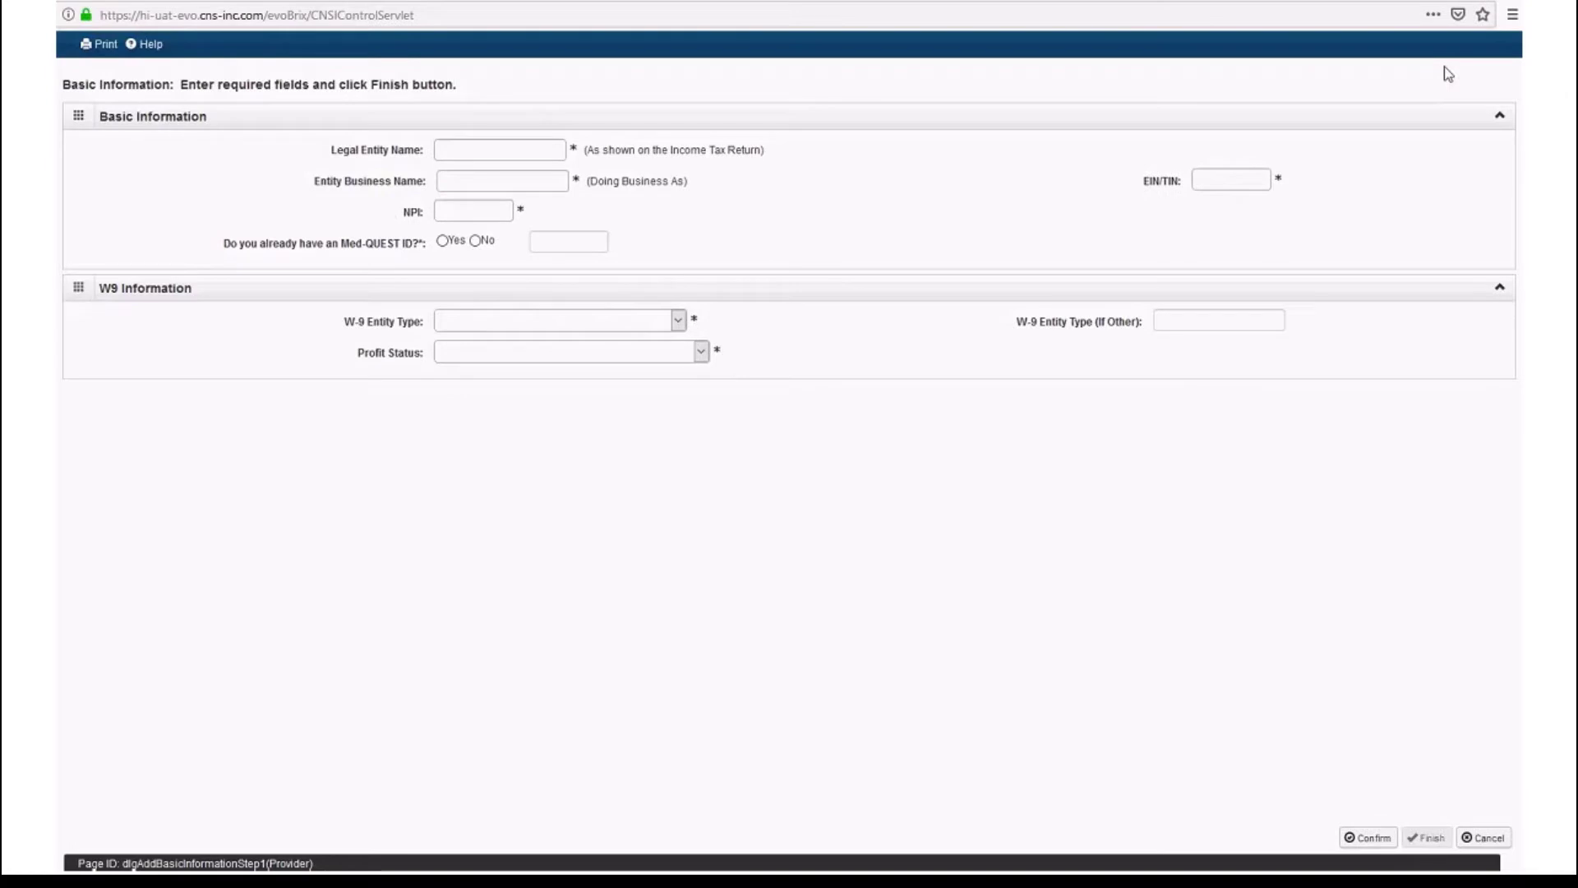
Enter 'JaneDoe Pharmacy' as the legal entity name, plus the pharmacy's EIN/TIN and NPI numbers
click(534, 154)
text(JaneDoe)
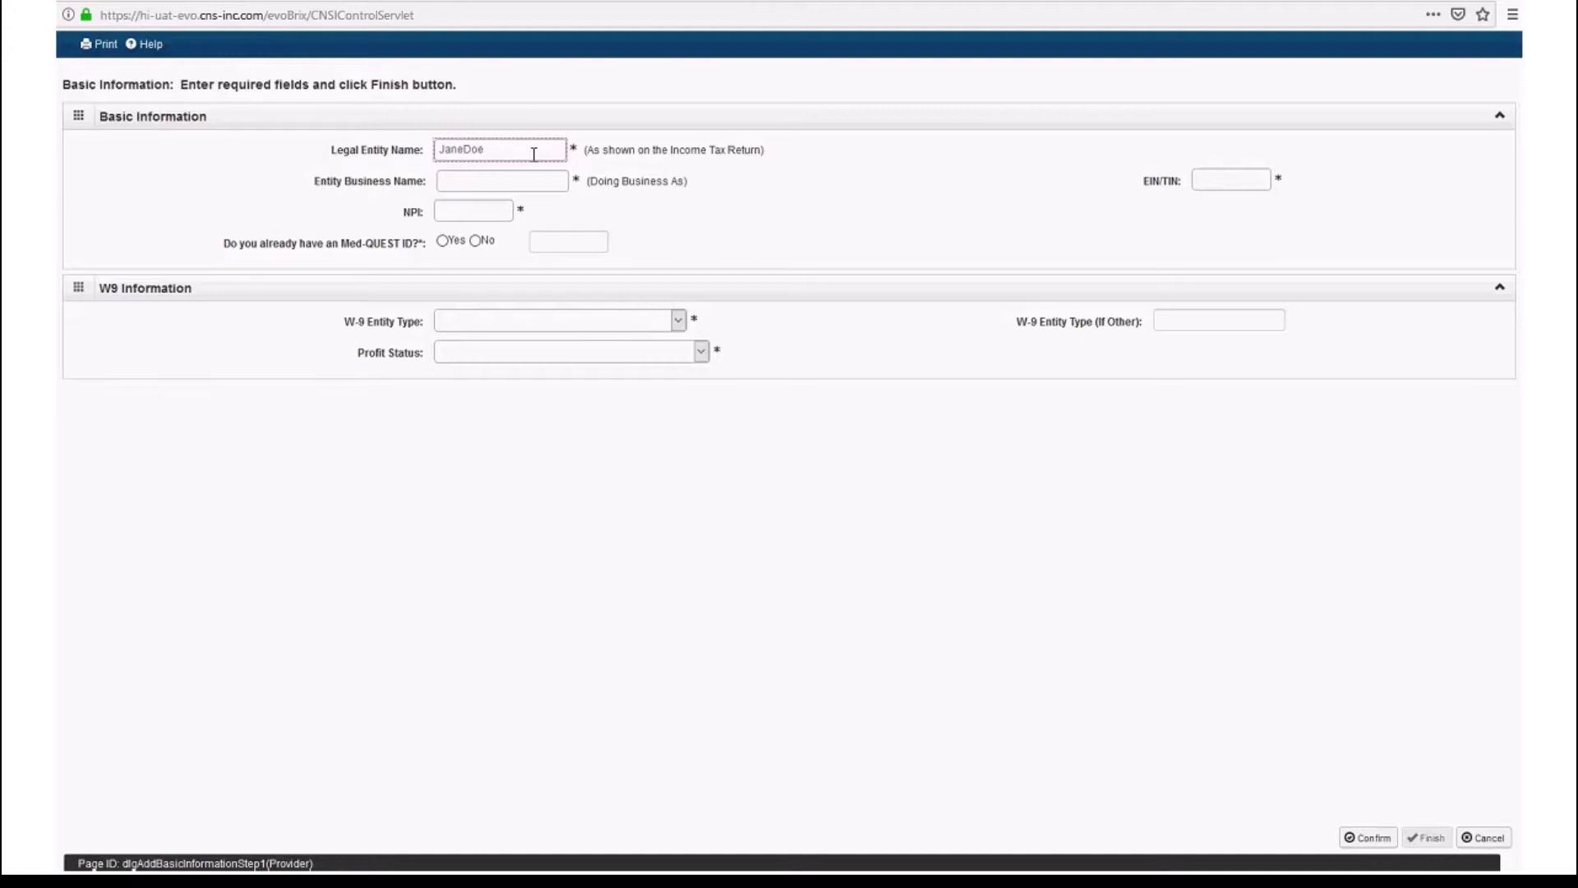
text( Pharmacy)
key(Tab)
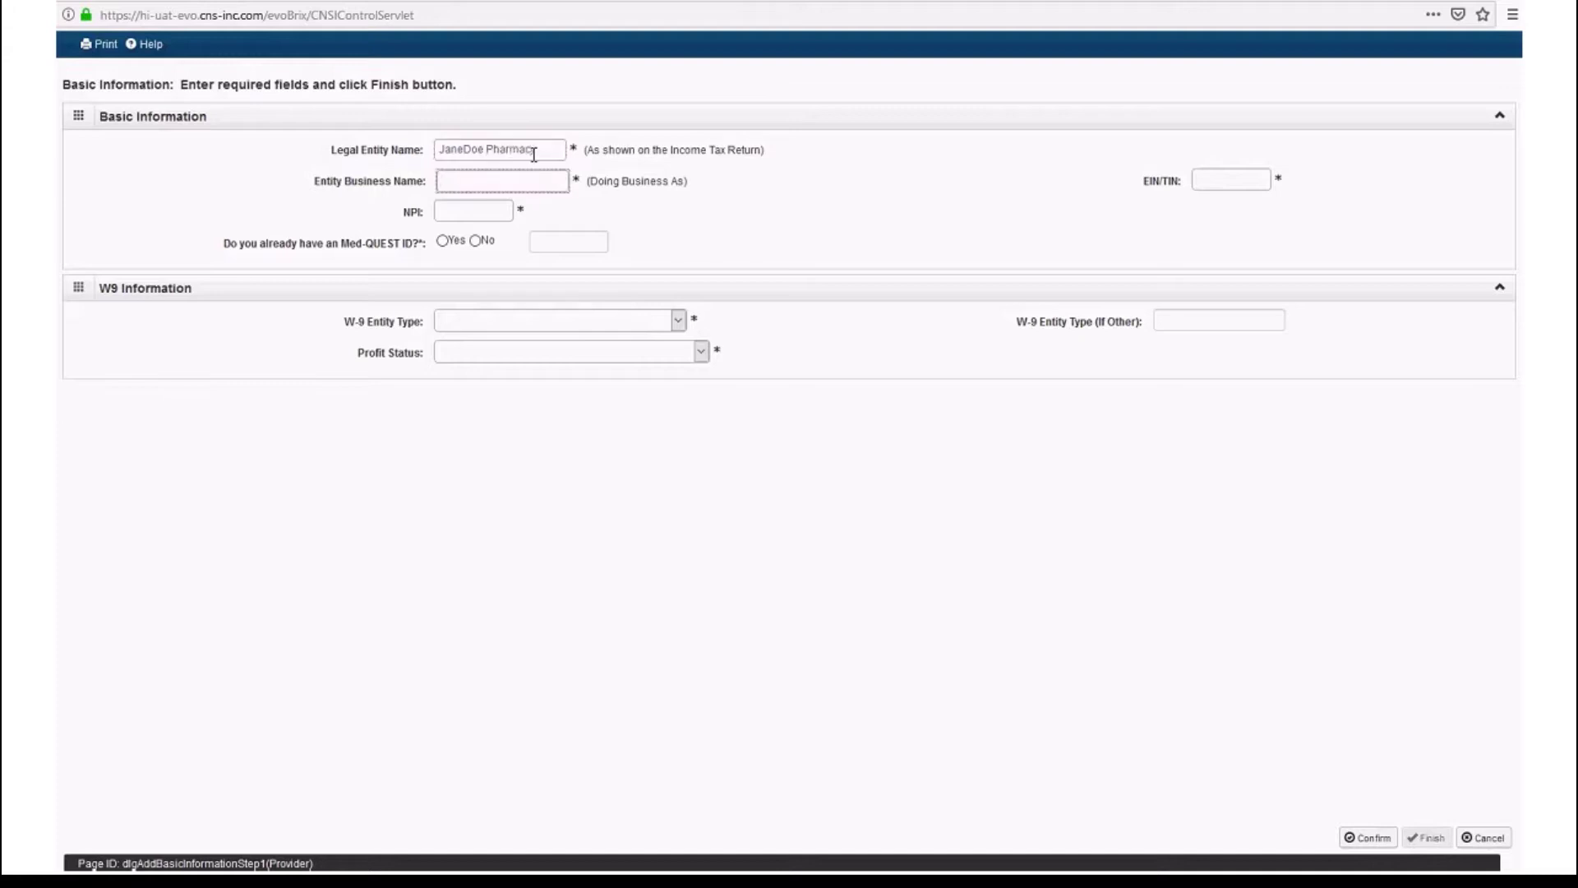
text(JaneDoe Pharmacy)
key(Tab)
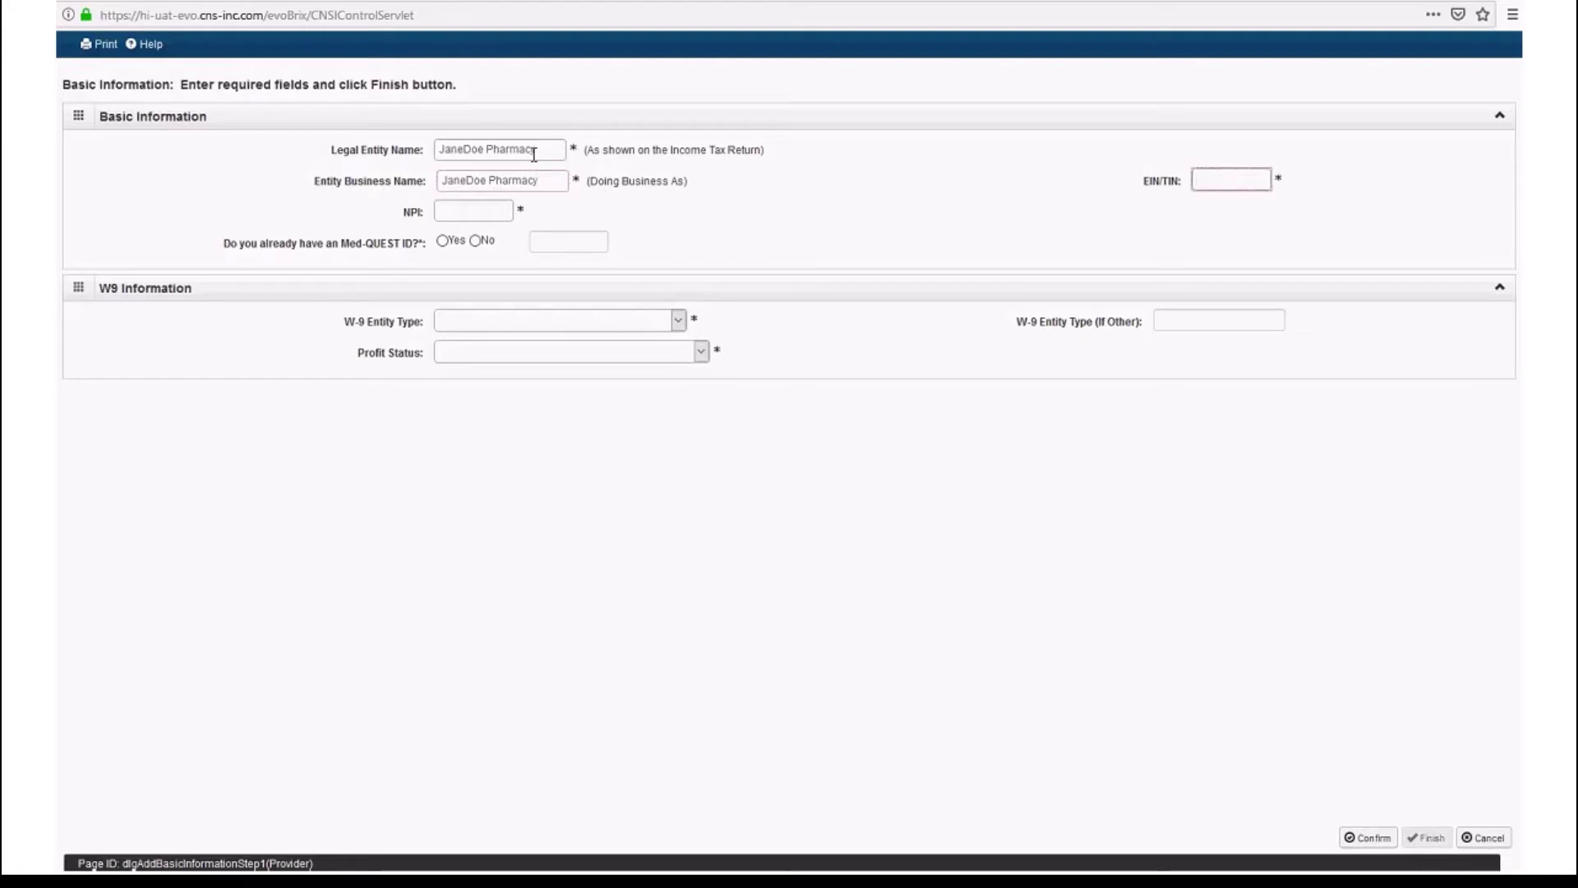
key(Tab)
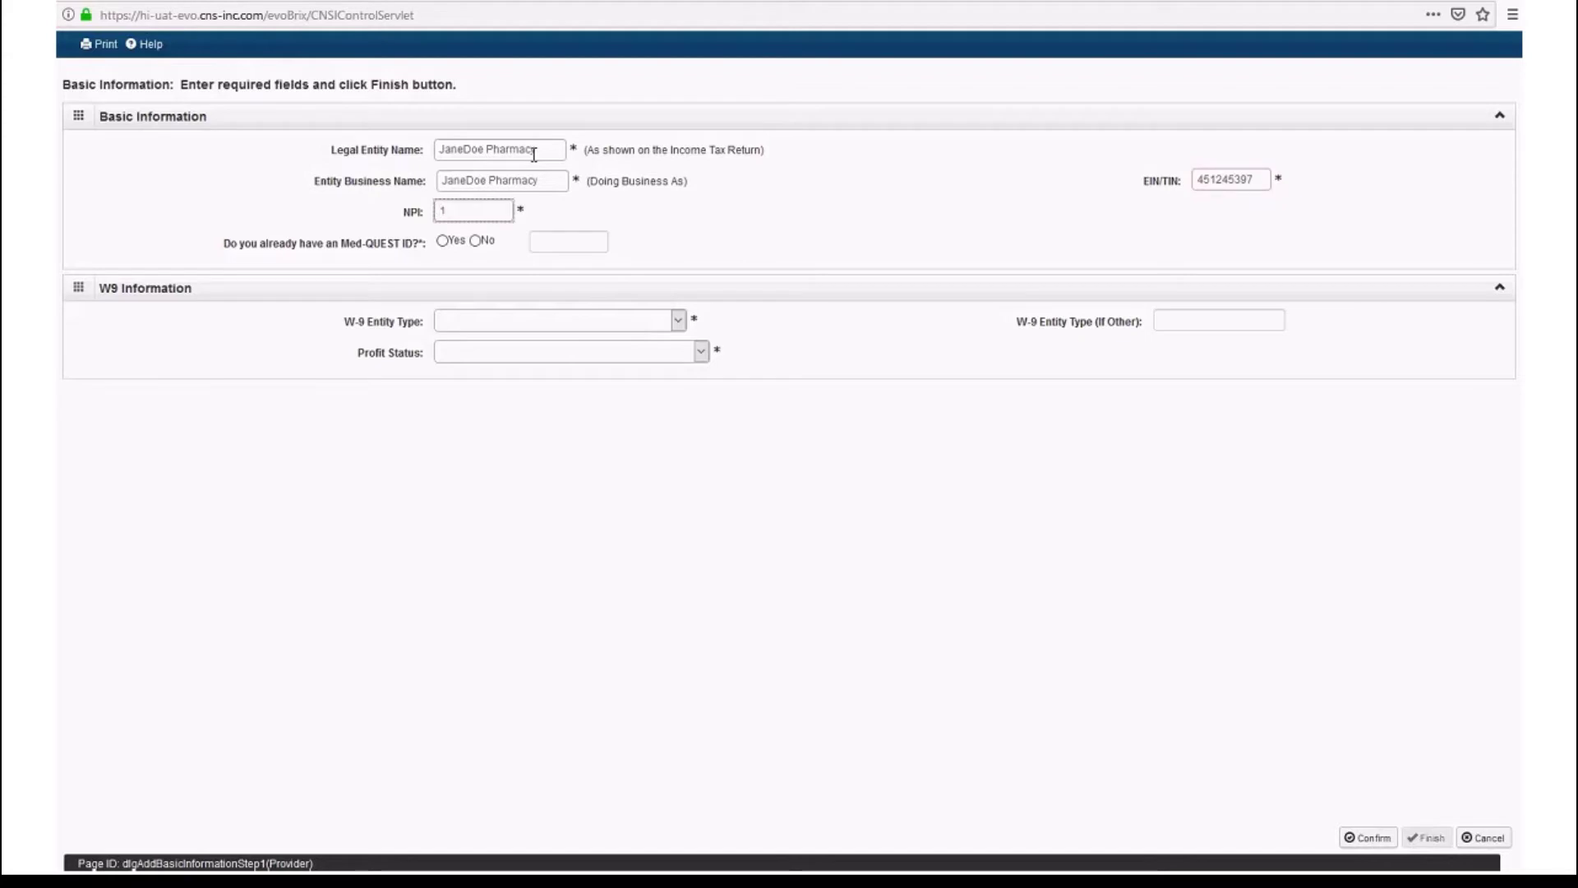
Answer No to both existing-ID questions, choose Proprietary - Corporation and FOR-PROFIT, CLOSELY HELD, and finish
click(475, 242)
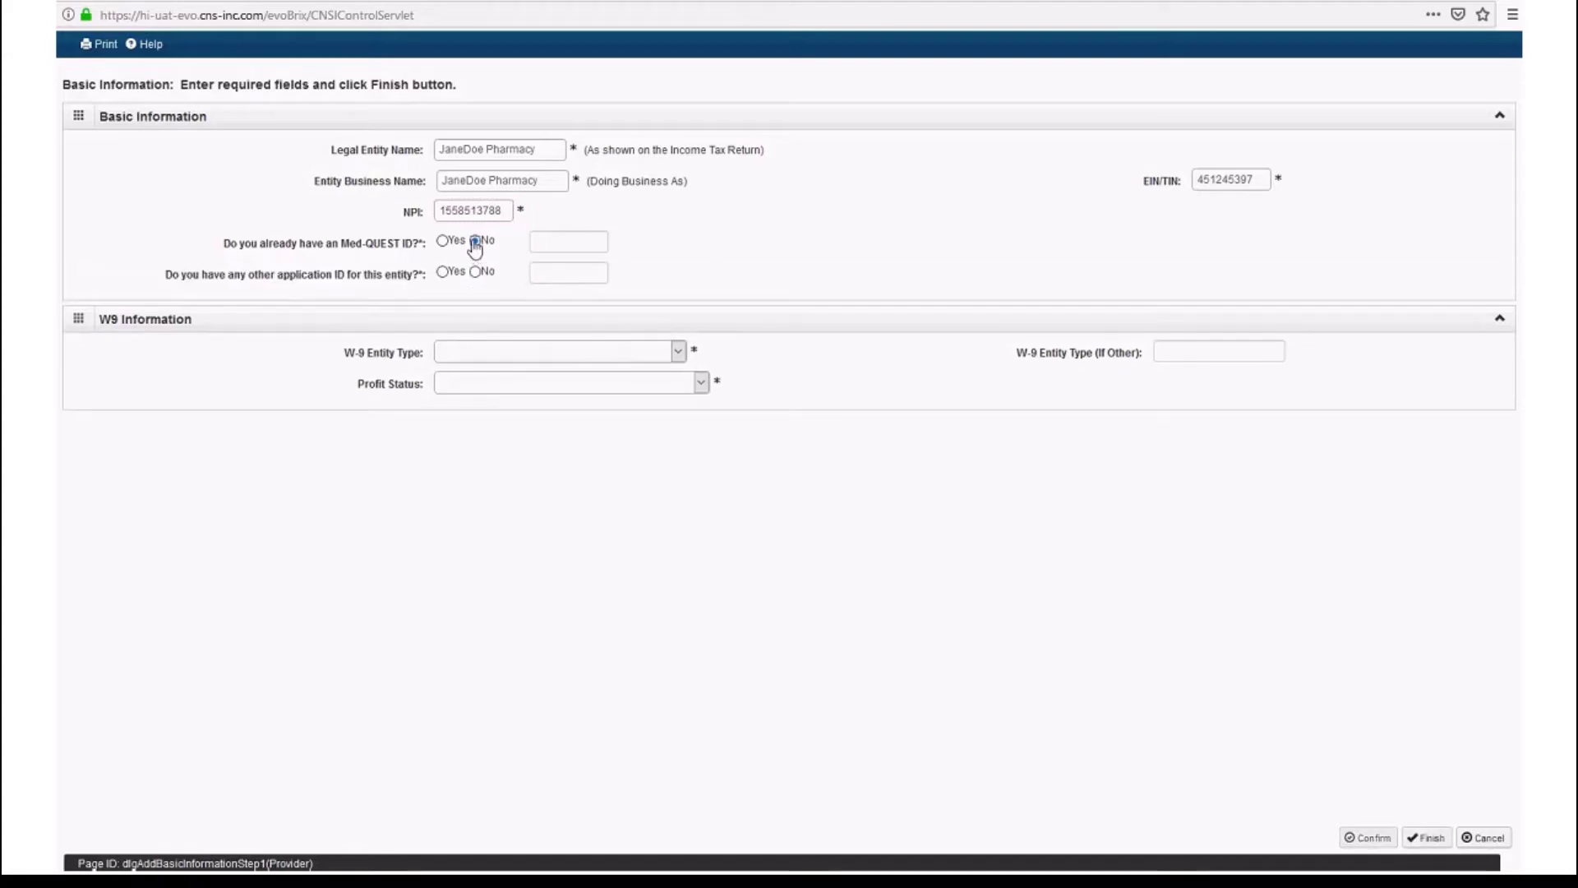
click(474, 274)
click(686, 362)
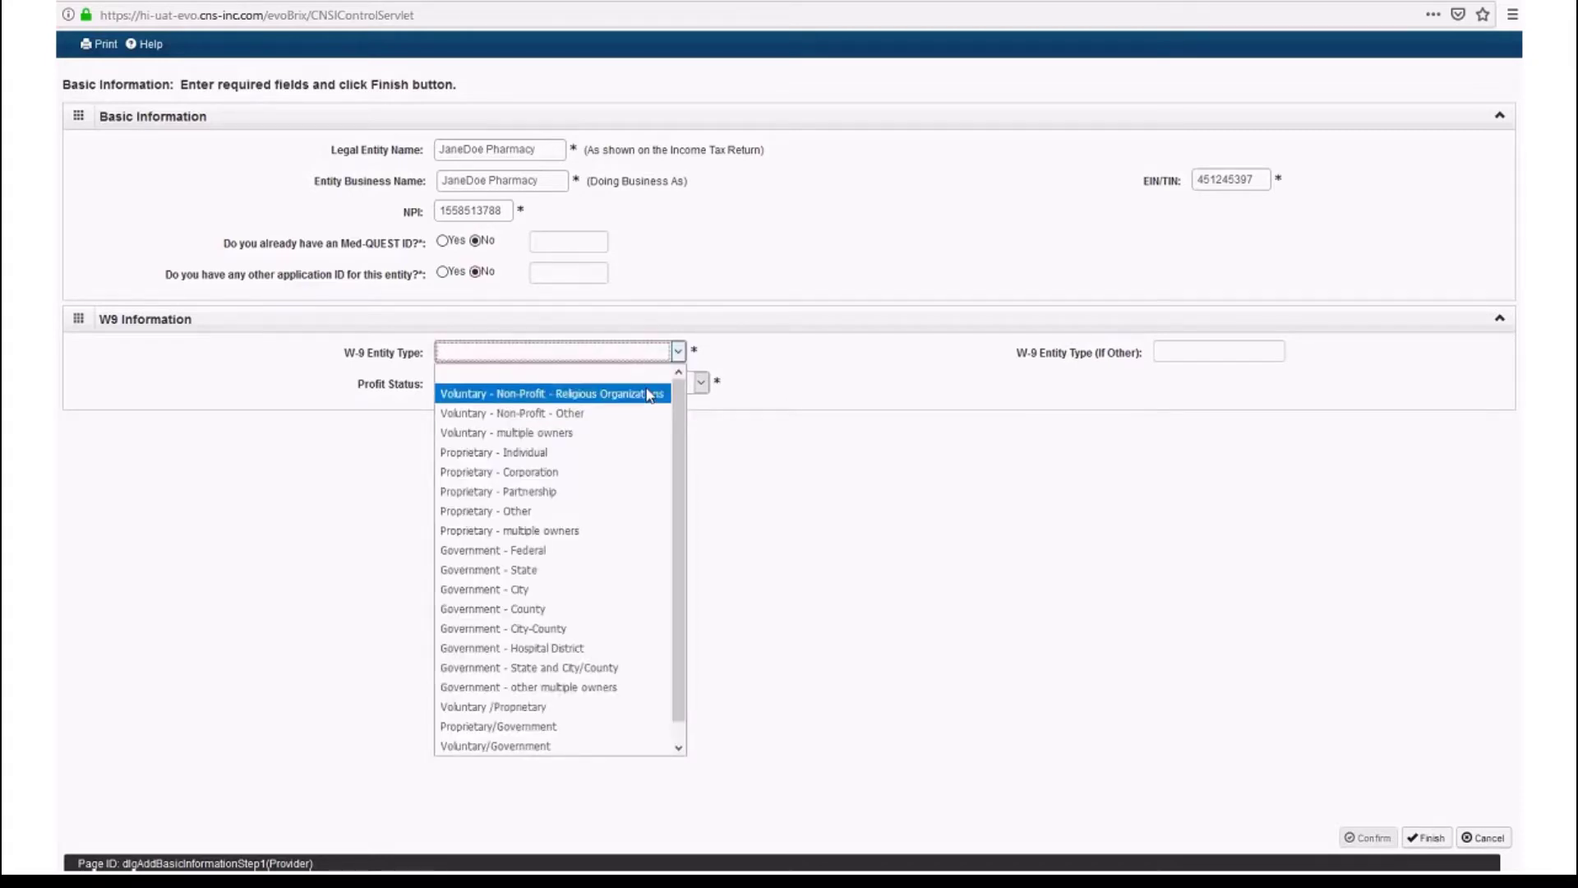
click(608, 475)
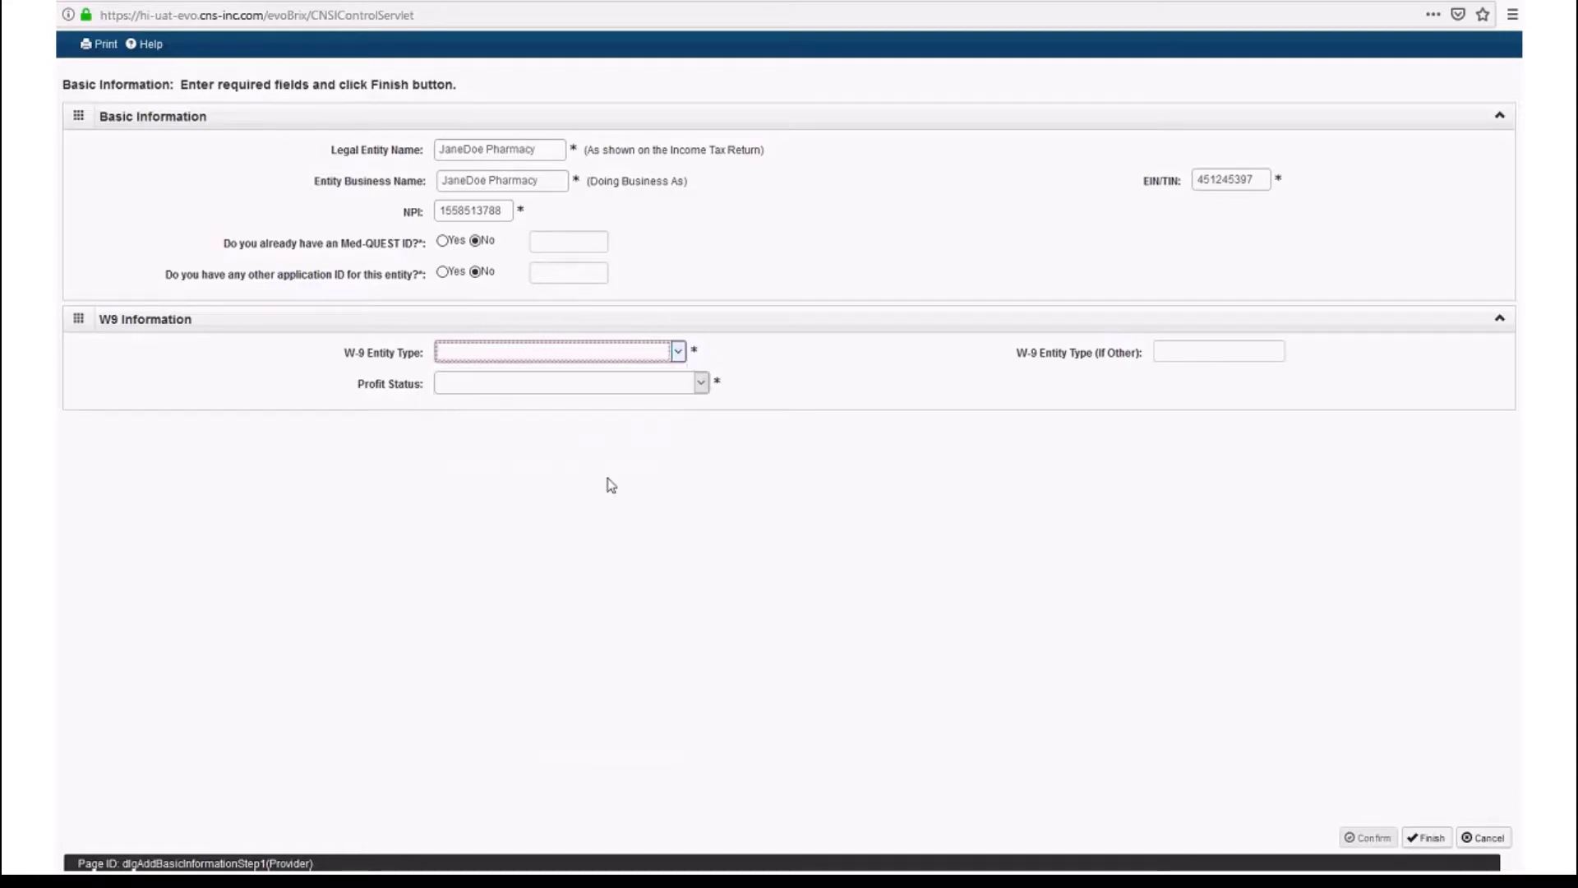
click(698, 383)
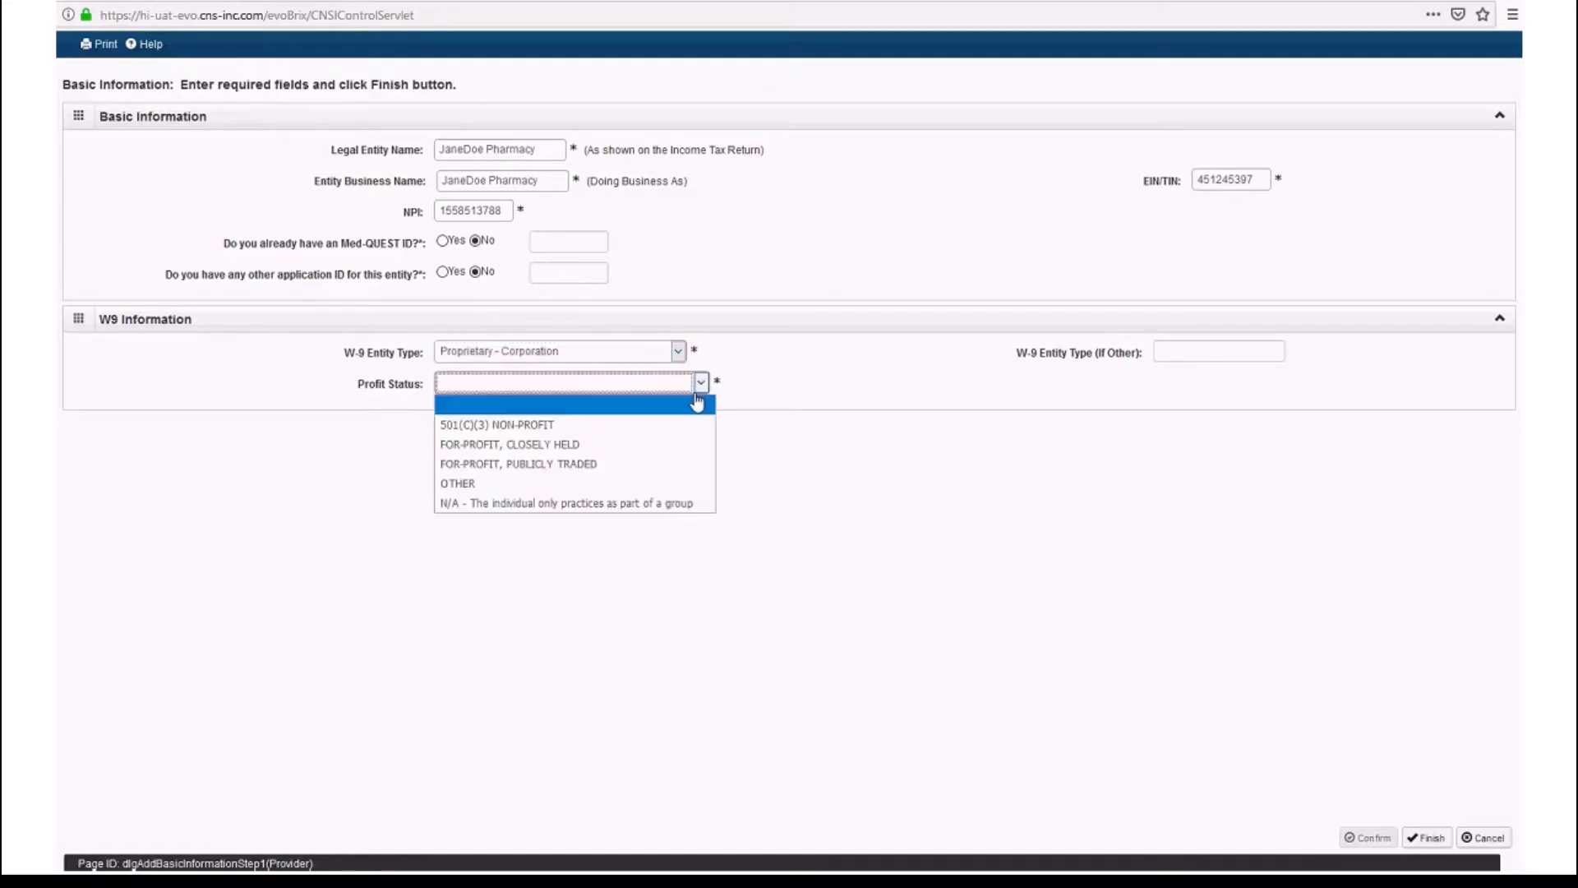
click(648, 445)
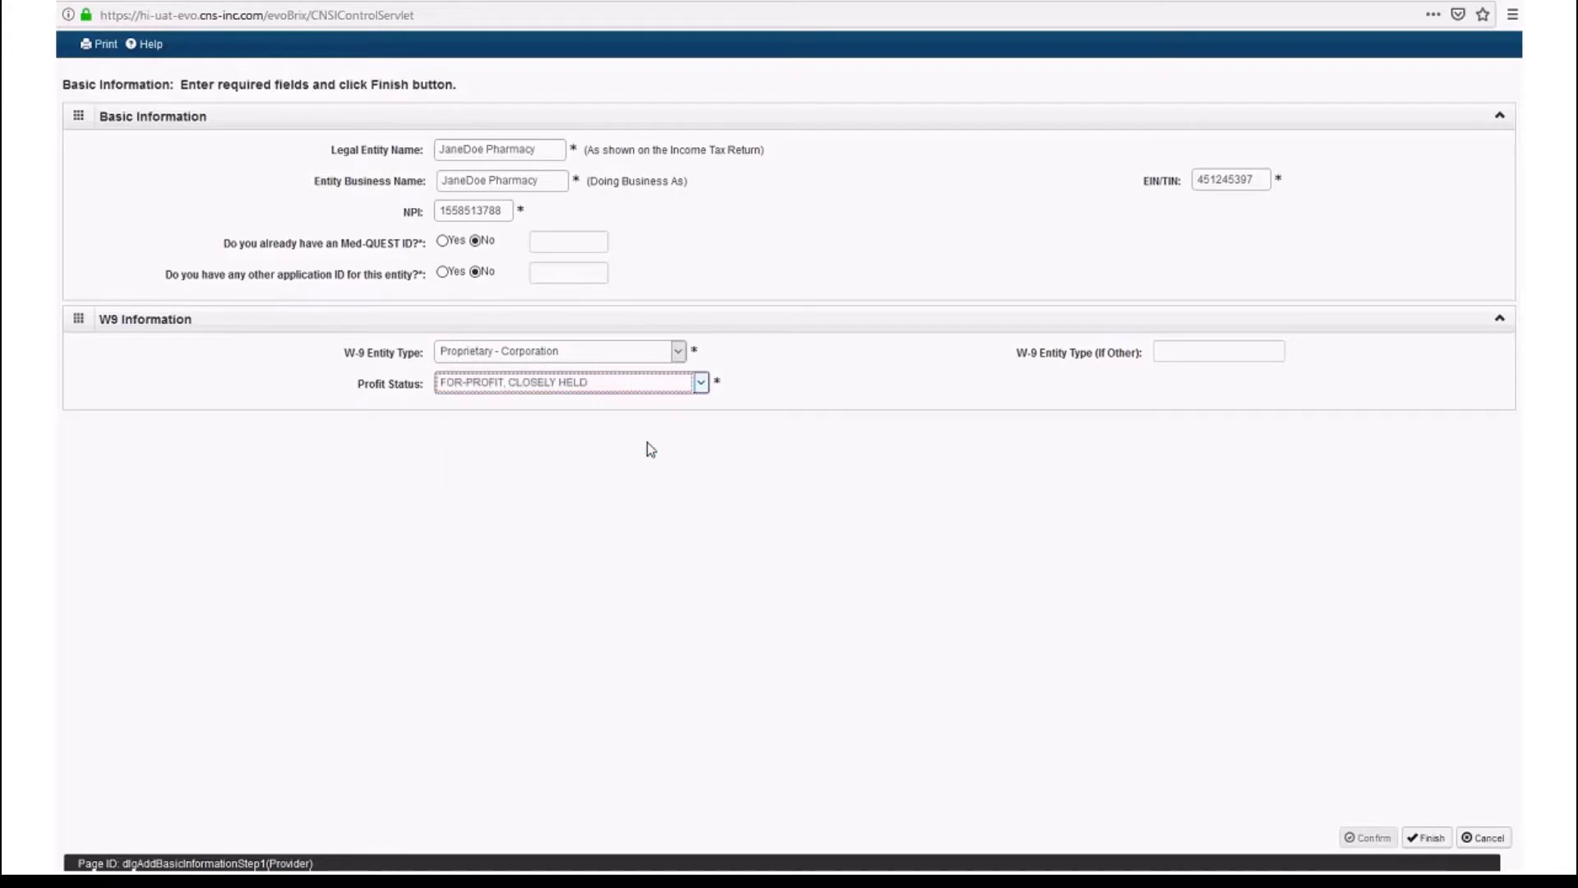
click(1428, 839)
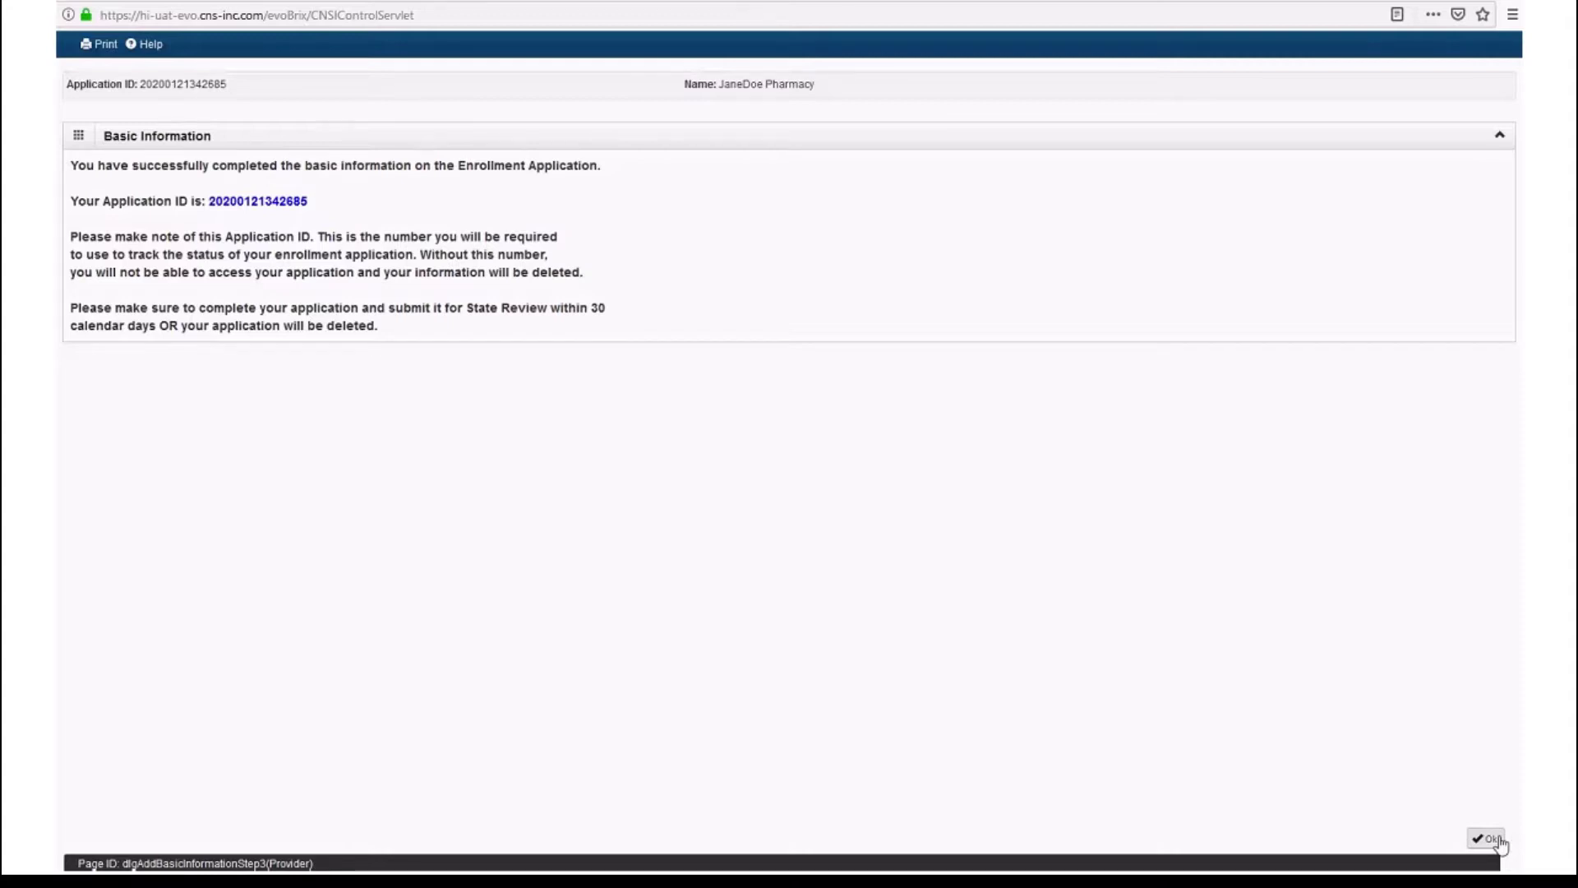
Acknowledge the Application ID confirmation with OK
click(1491, 839)
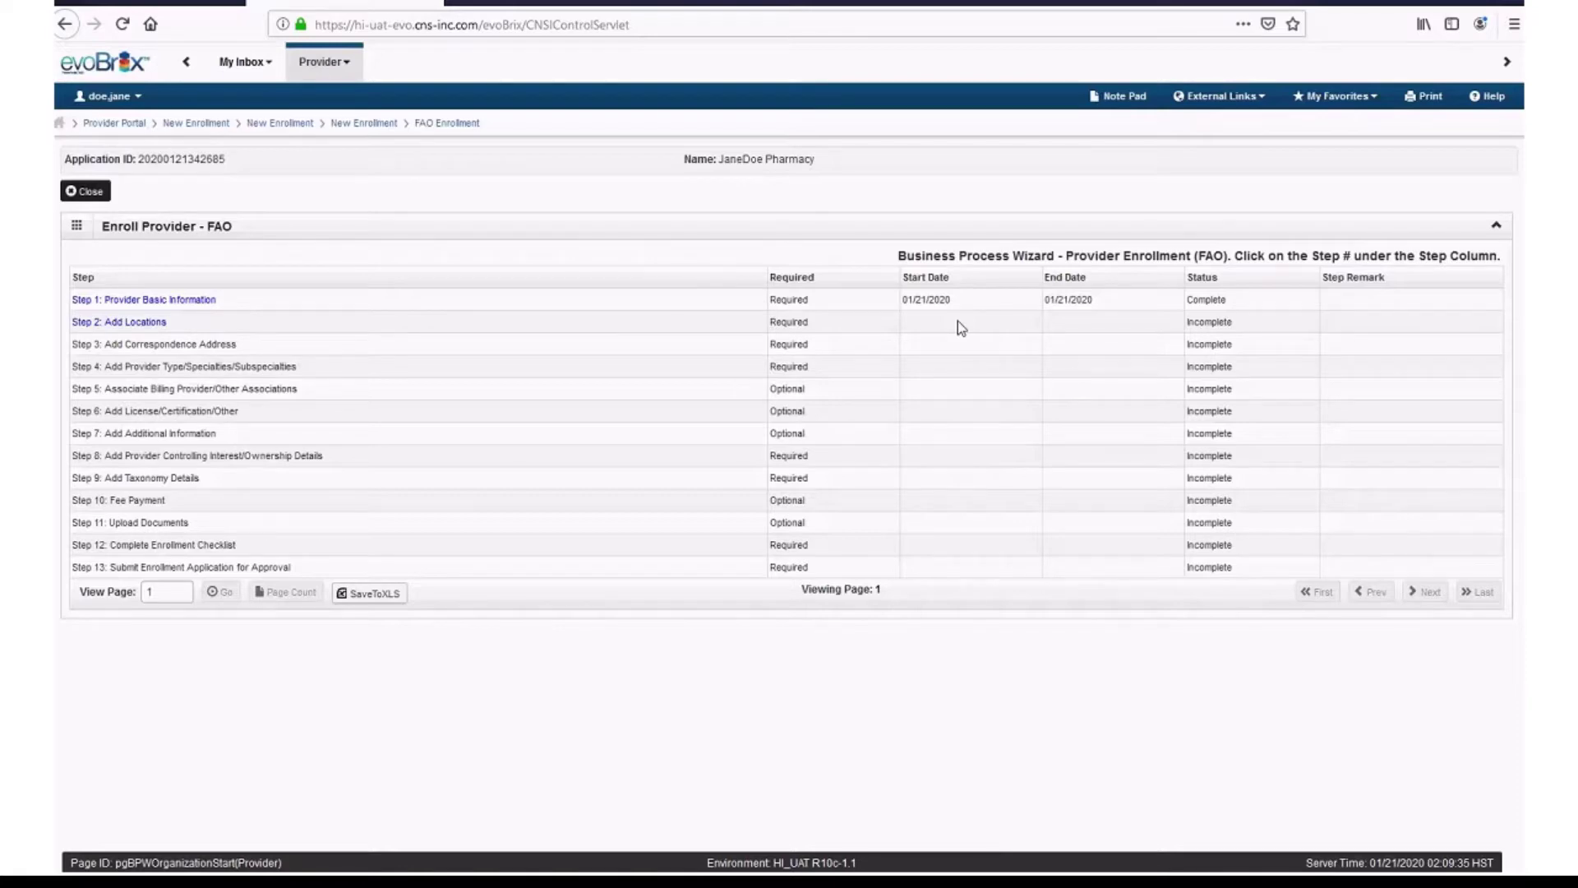
Open Step 2: Add Locations, add a new provider location, and begin its street address
click(123, 323)
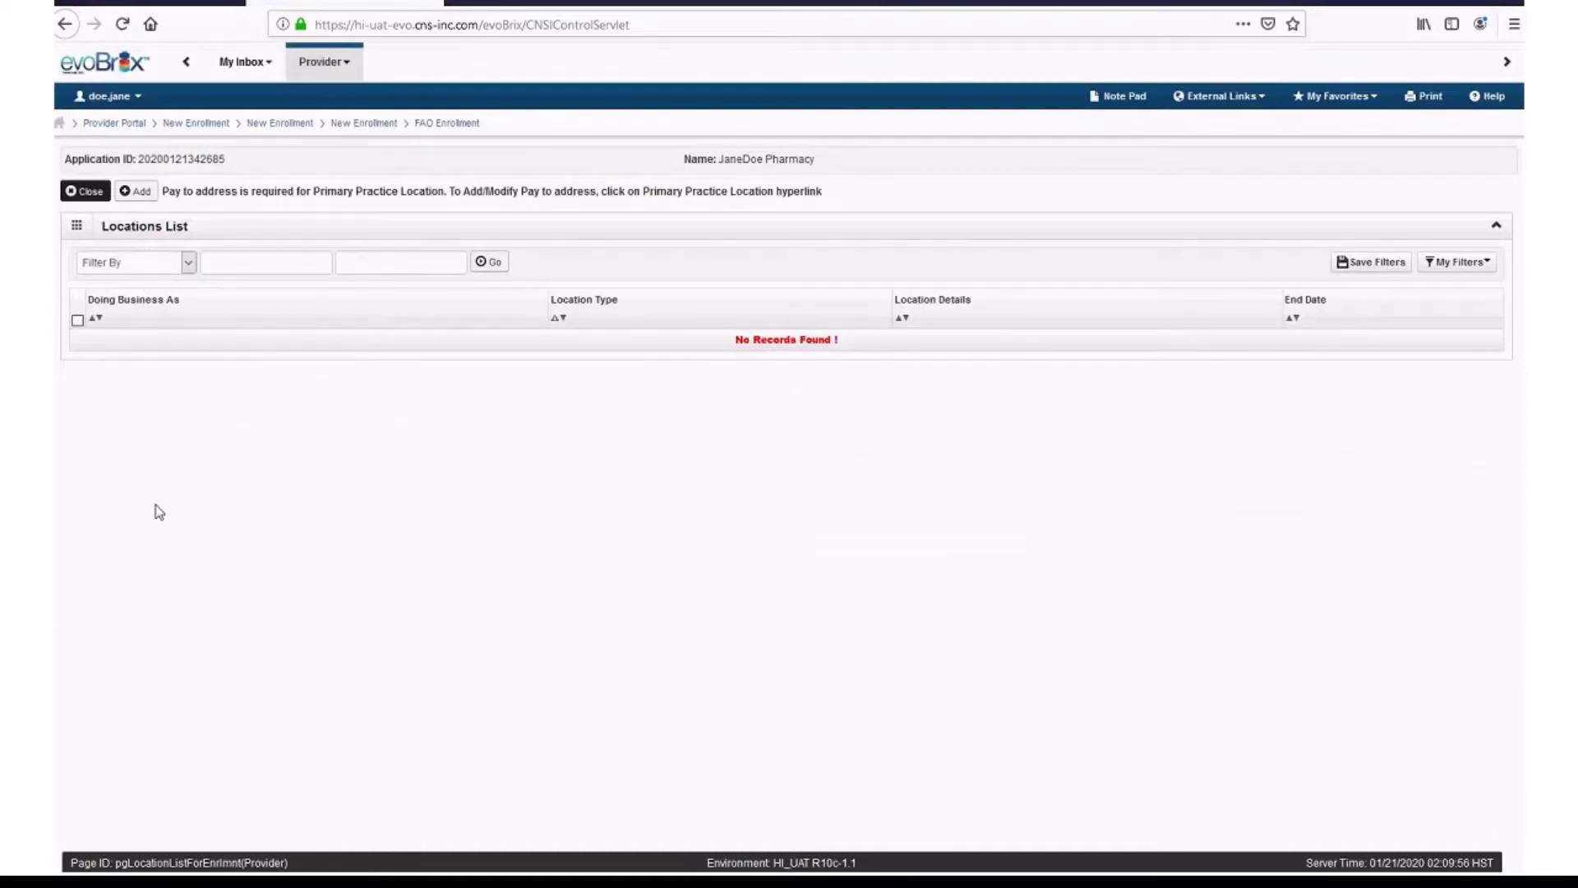
click(143, 191)
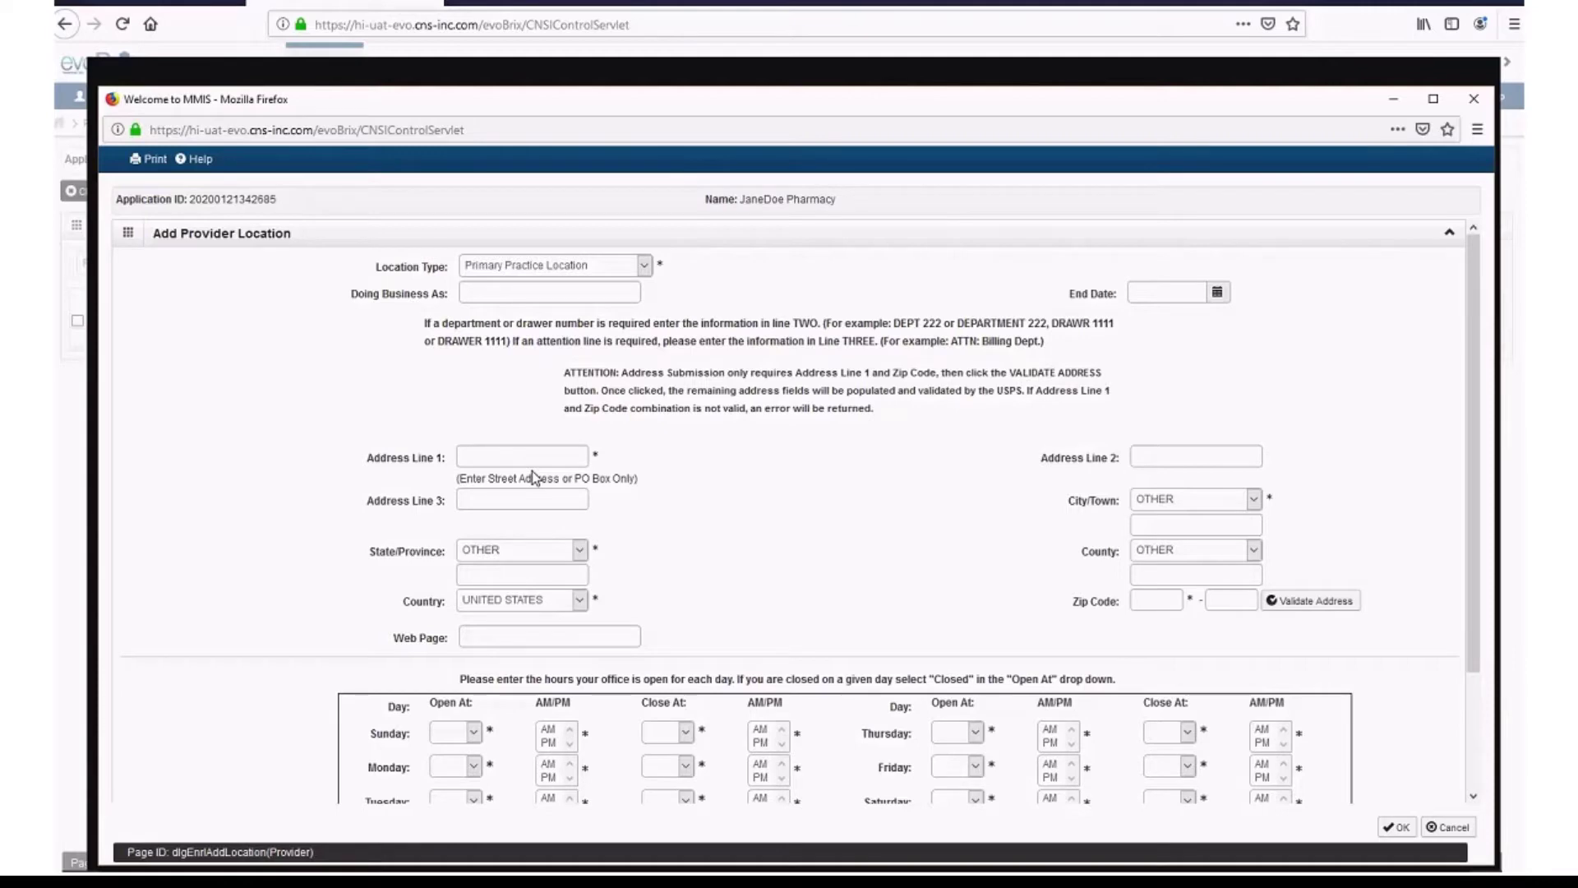
click(527, 450)
Enter and validate the address 601 Kamokila Blvd, zip code 96707
text(601 Kamokila Blvd)
key(BackSpace)
key(BackSpace)
key(BackSpace)
key(BackSpace)
key(BackSpace)
text(blvd)
key(Tab)
text(96707)
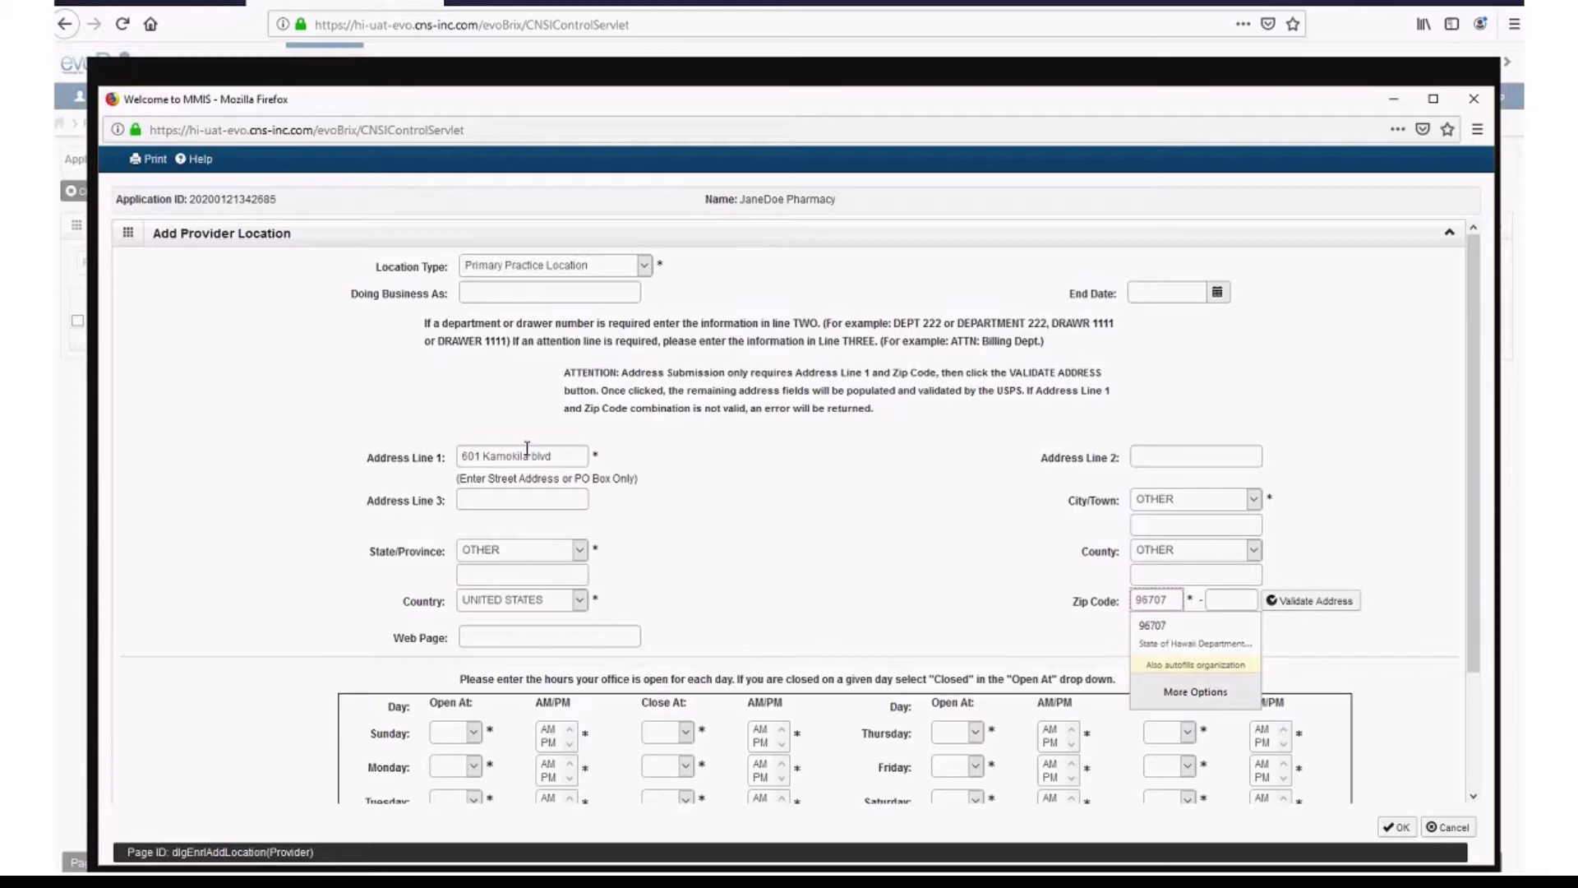
click(1330, 605)
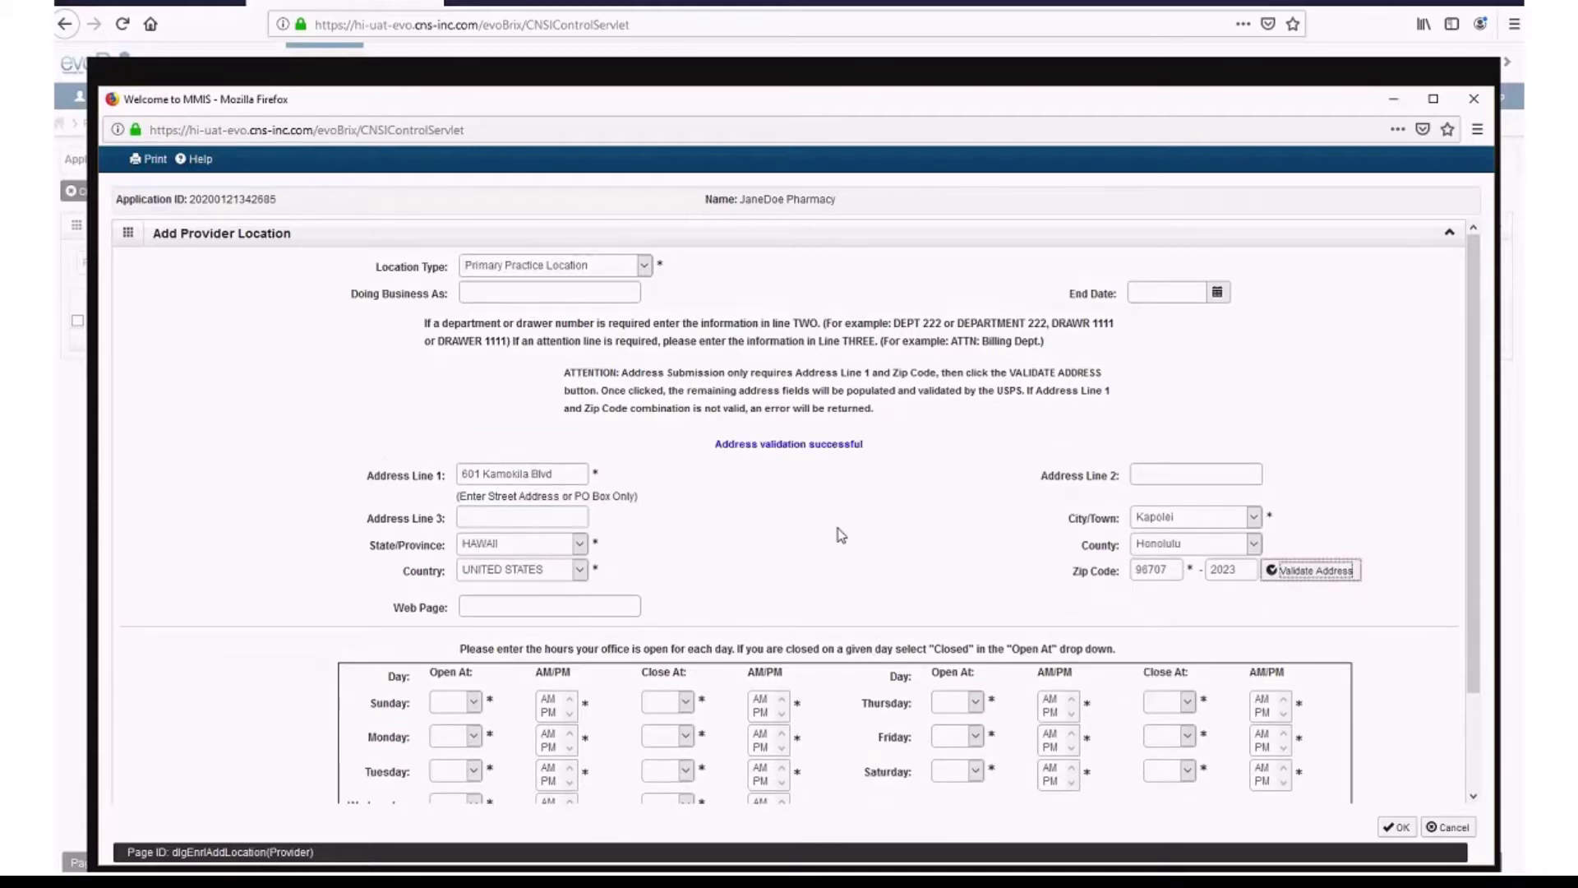
Set Sunday through Wednesday opening times to 01:00 AM
scroll(453, 590, down, 3)
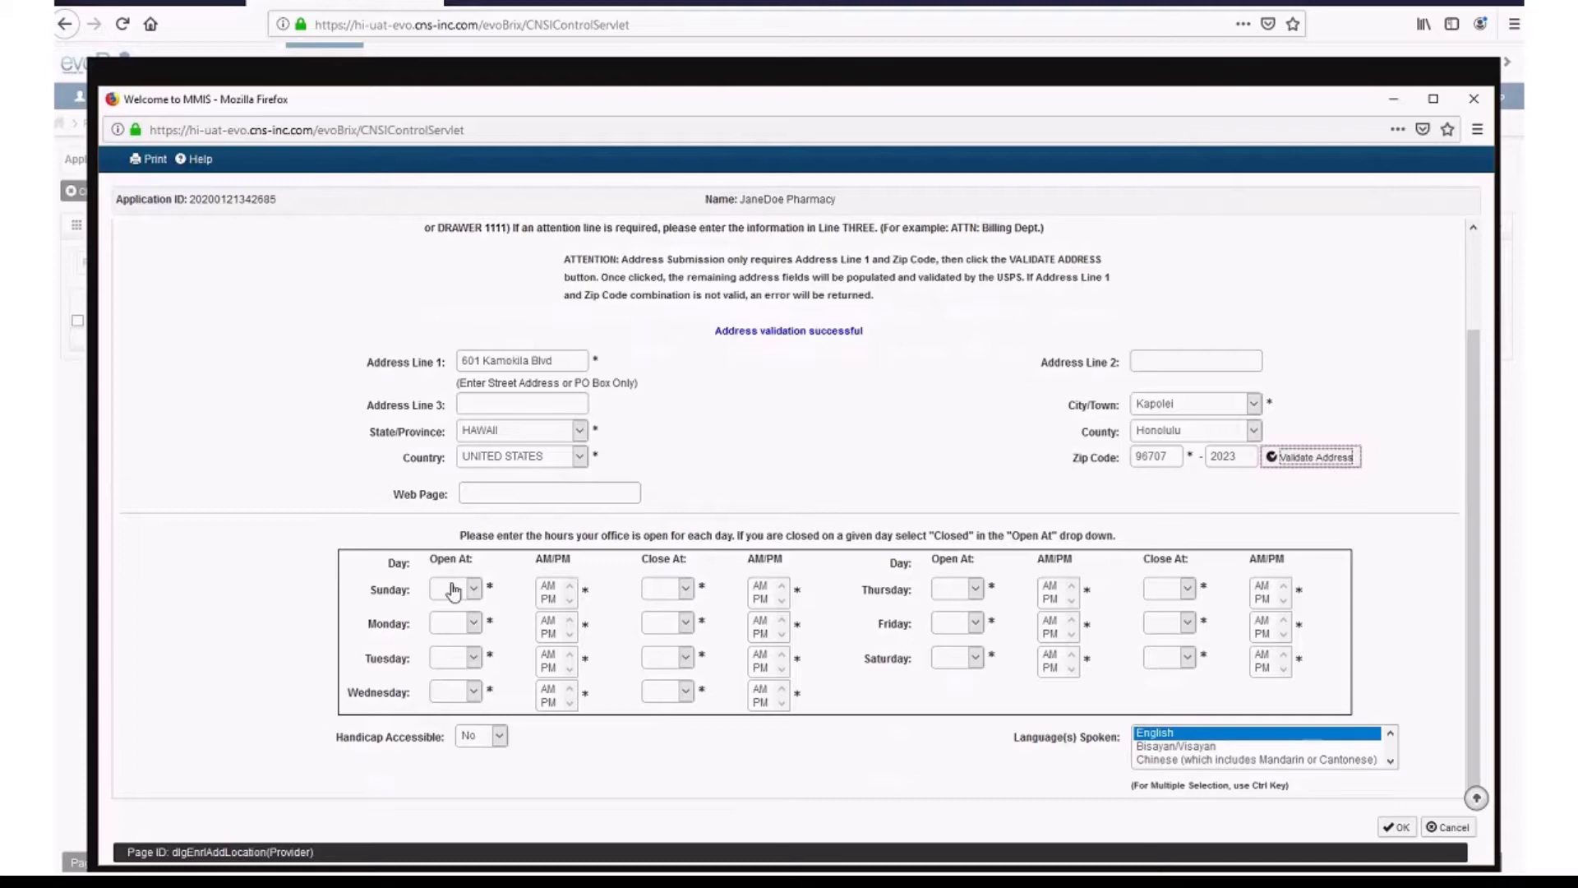
click(452, 590)
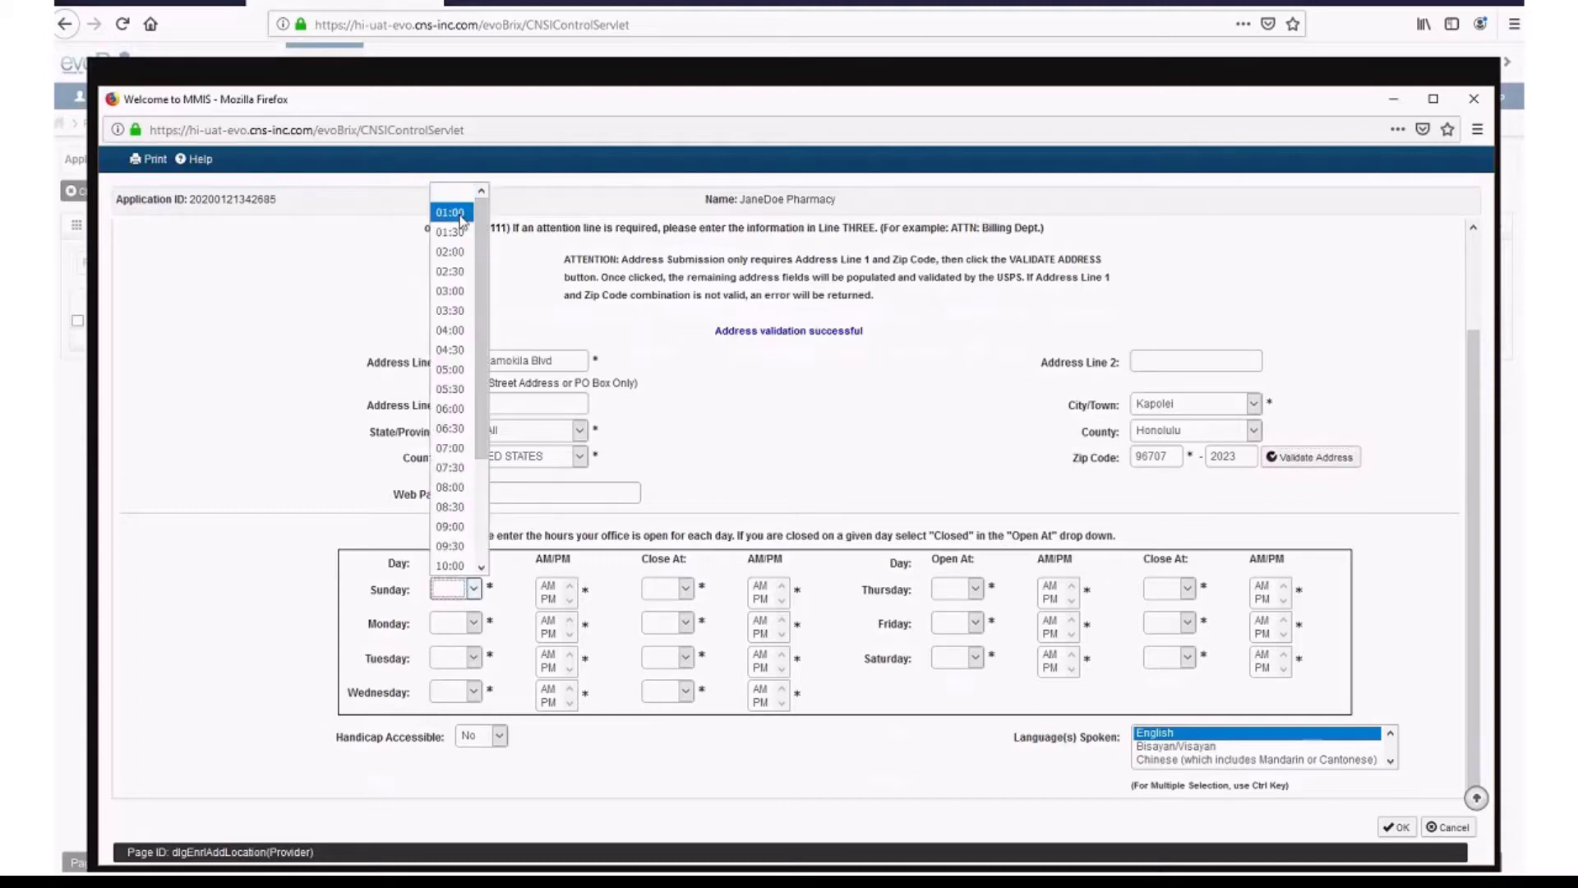
click(448, 209)
click(473, 622)
click(448, 244)
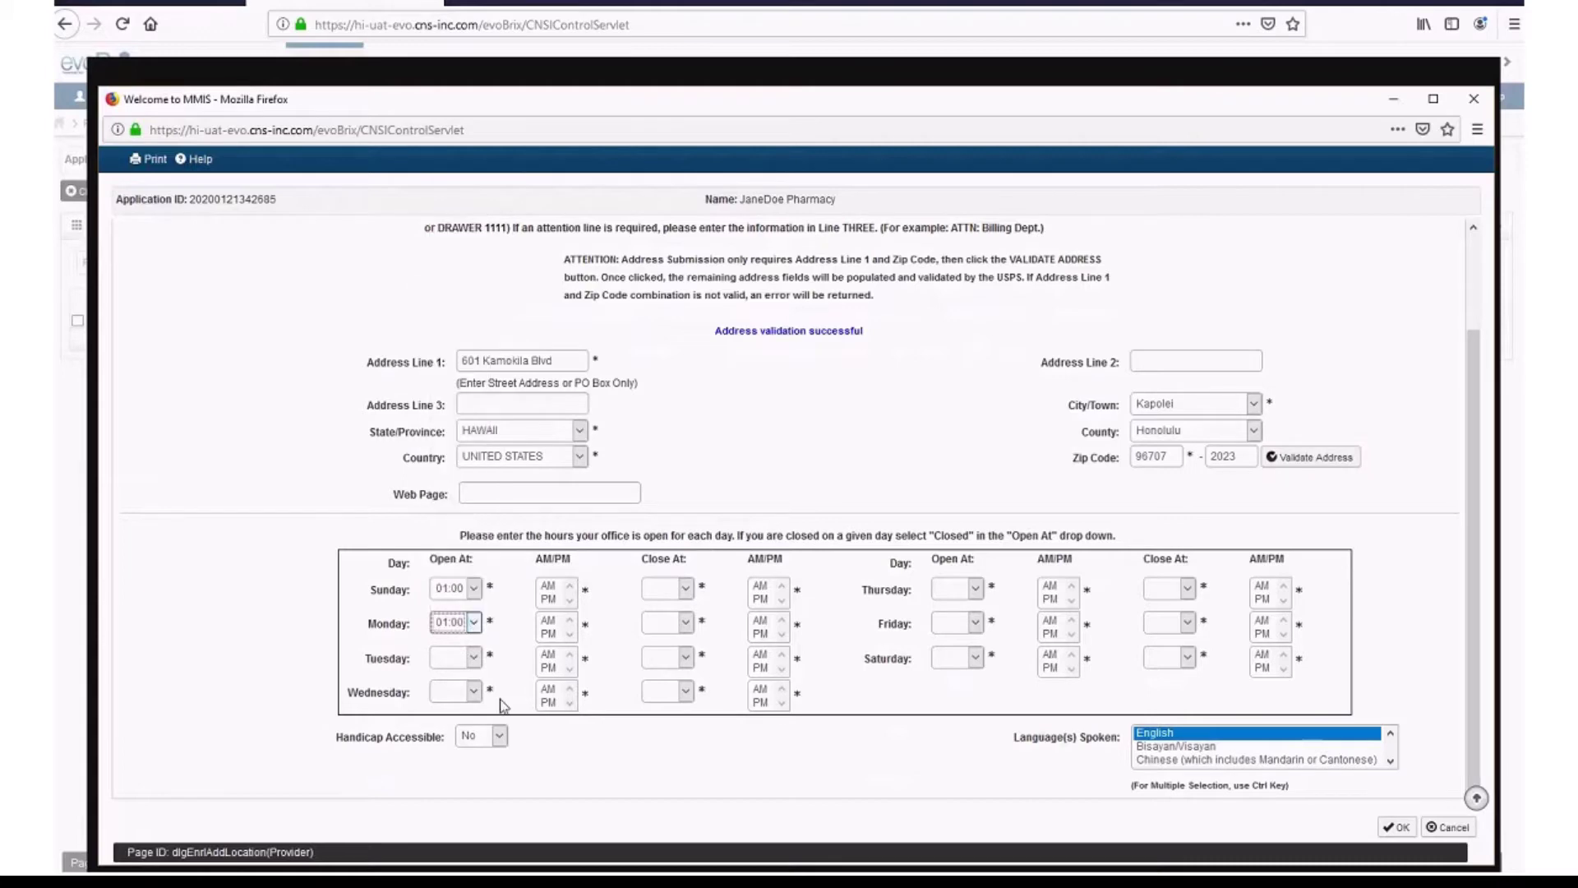
click(475, 658)
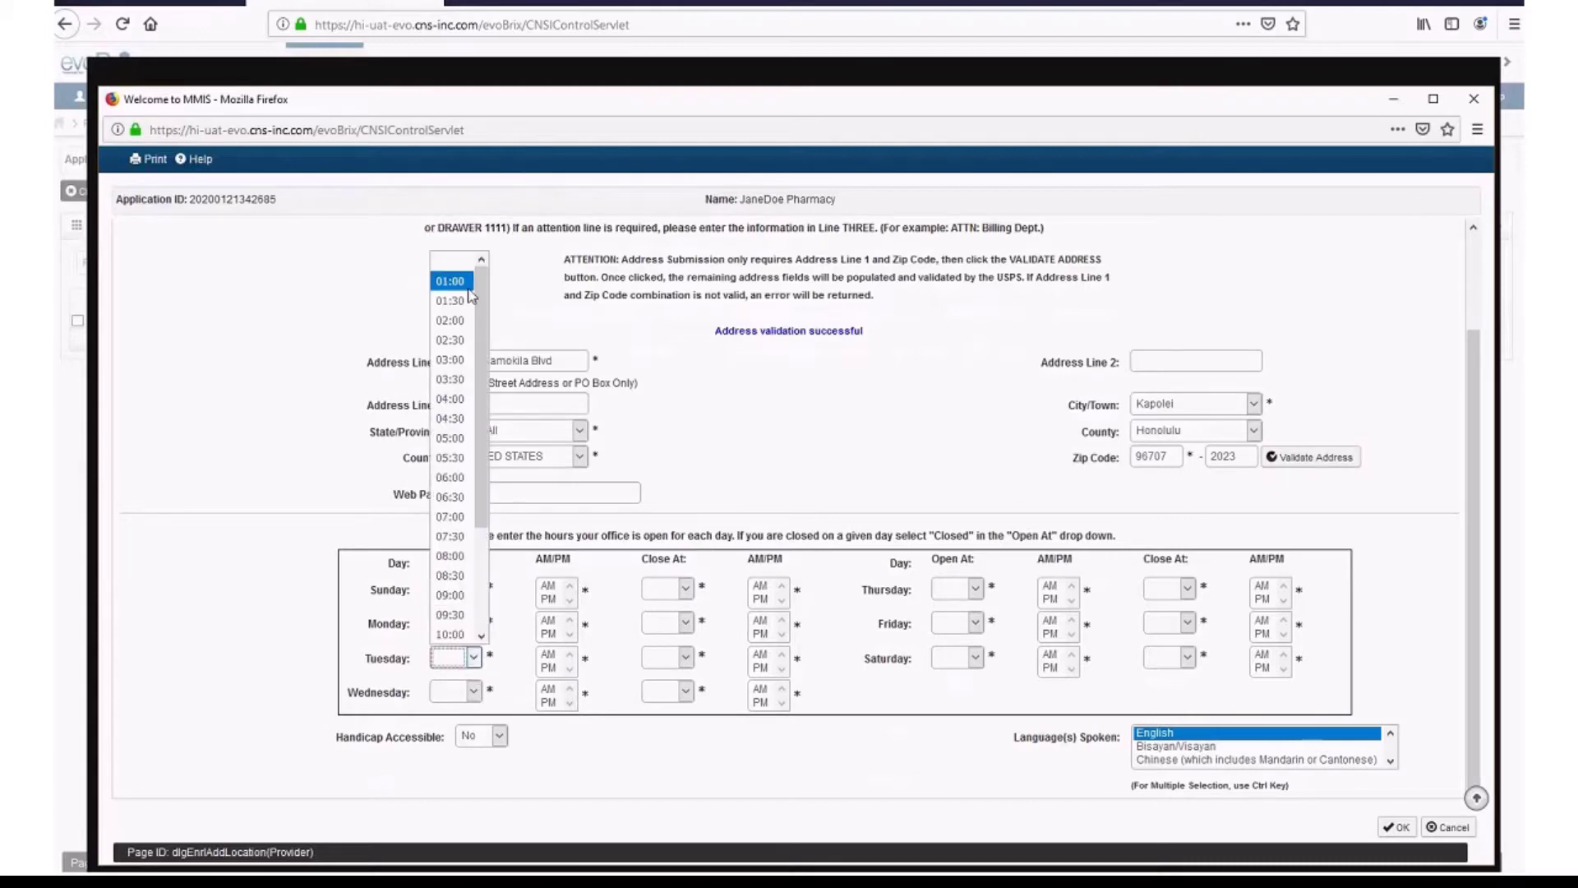
click(450, 281)
click(474, 691)
click(451, 281)
click(548, 585)
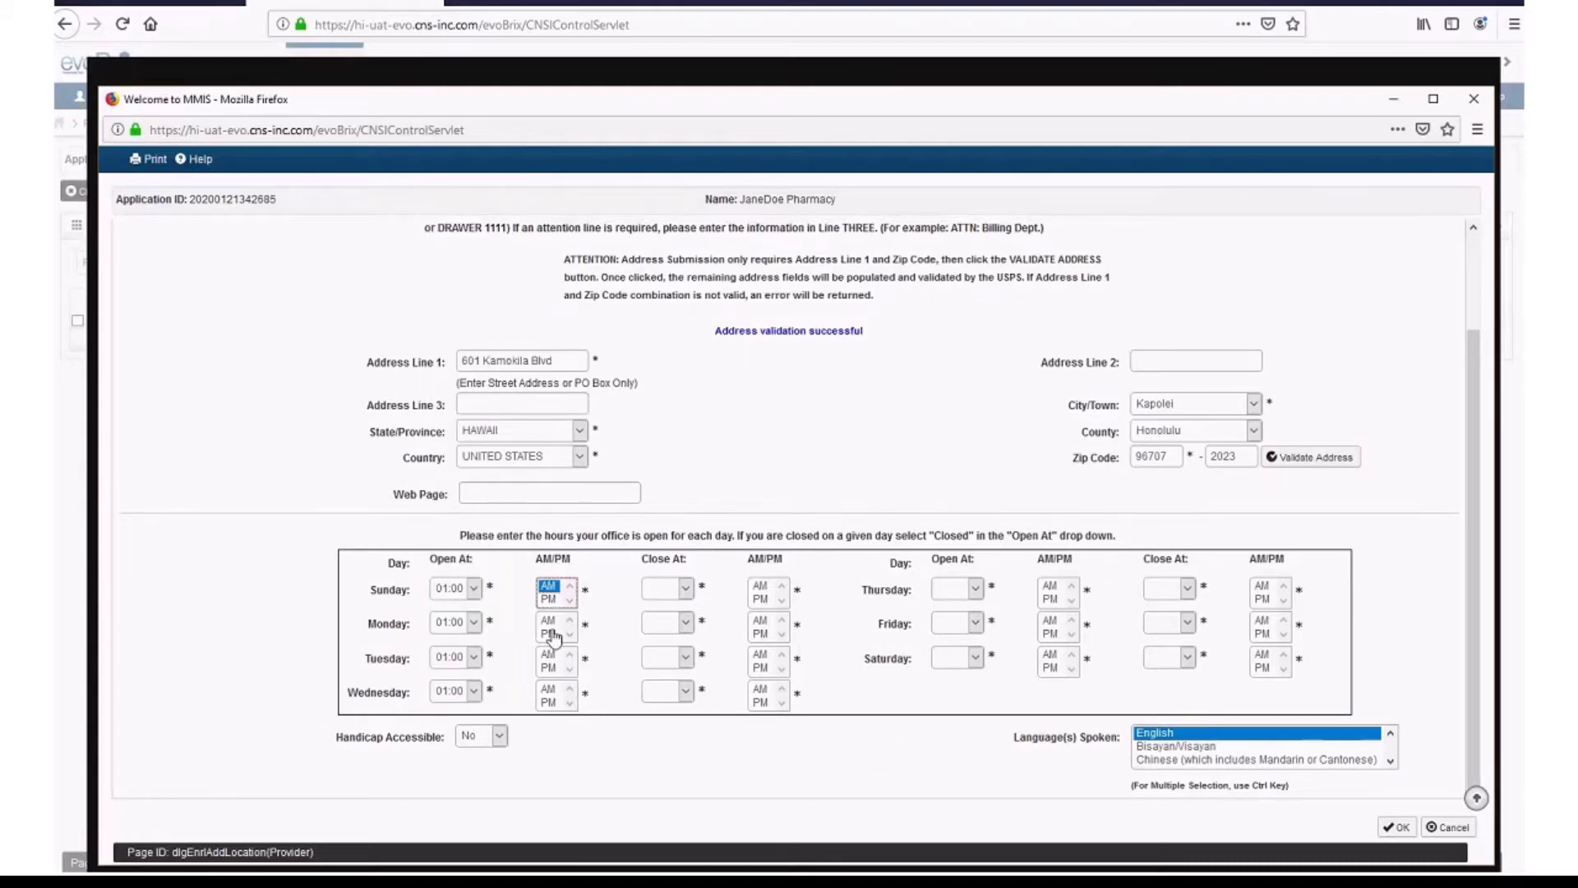
click(548, 620)
click(548, 655)
click(548, 689)
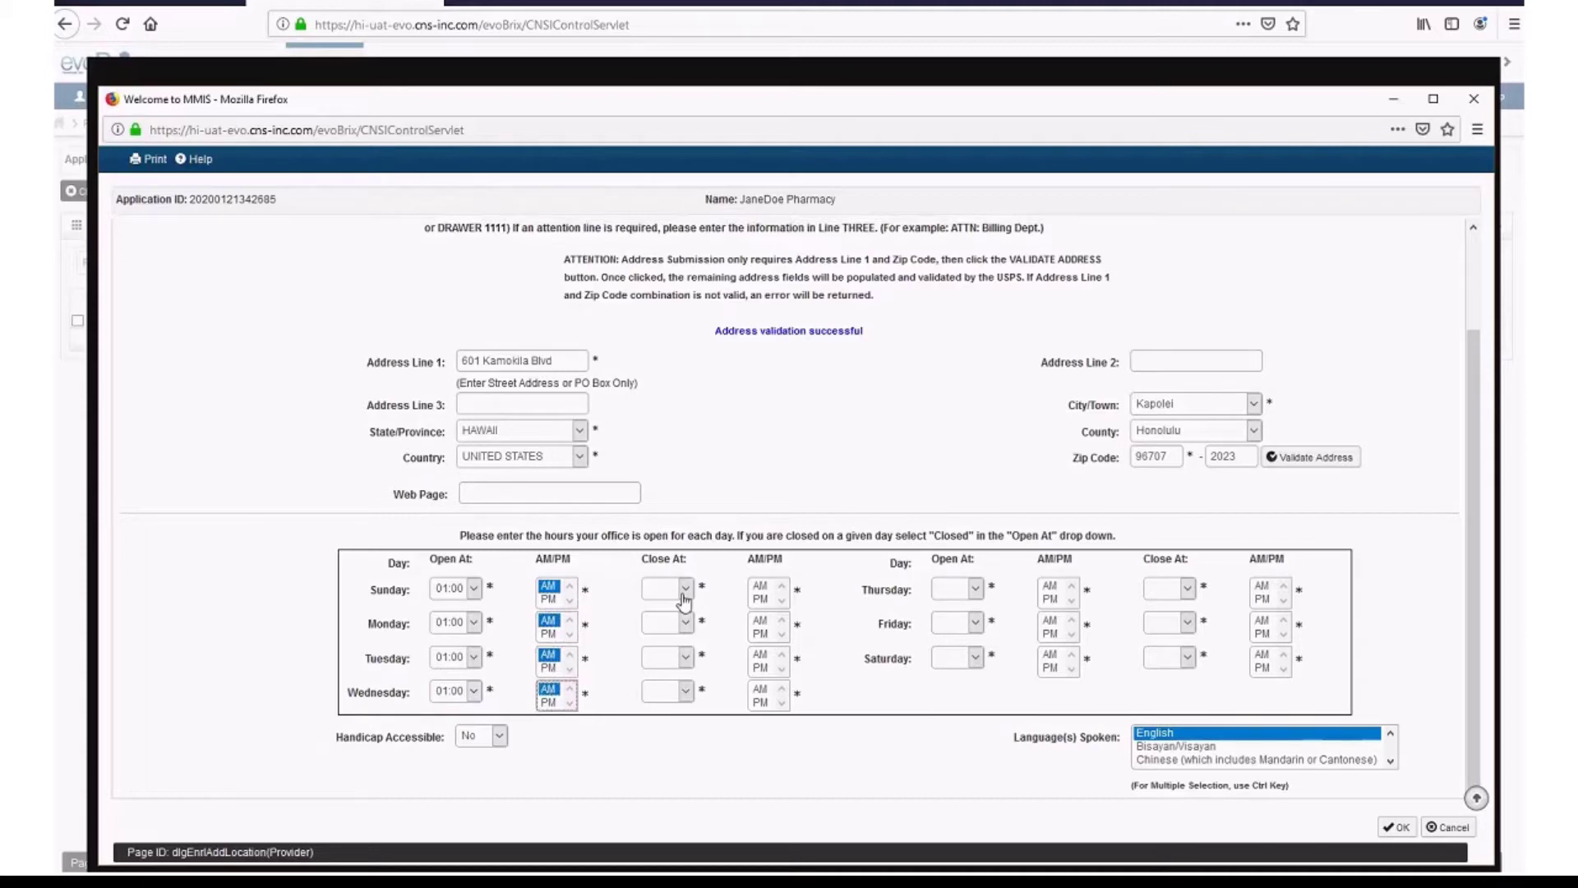
Set Sunday through Wednesday closing times to 10:00 PM
click(685, 587)
click(662, 551)
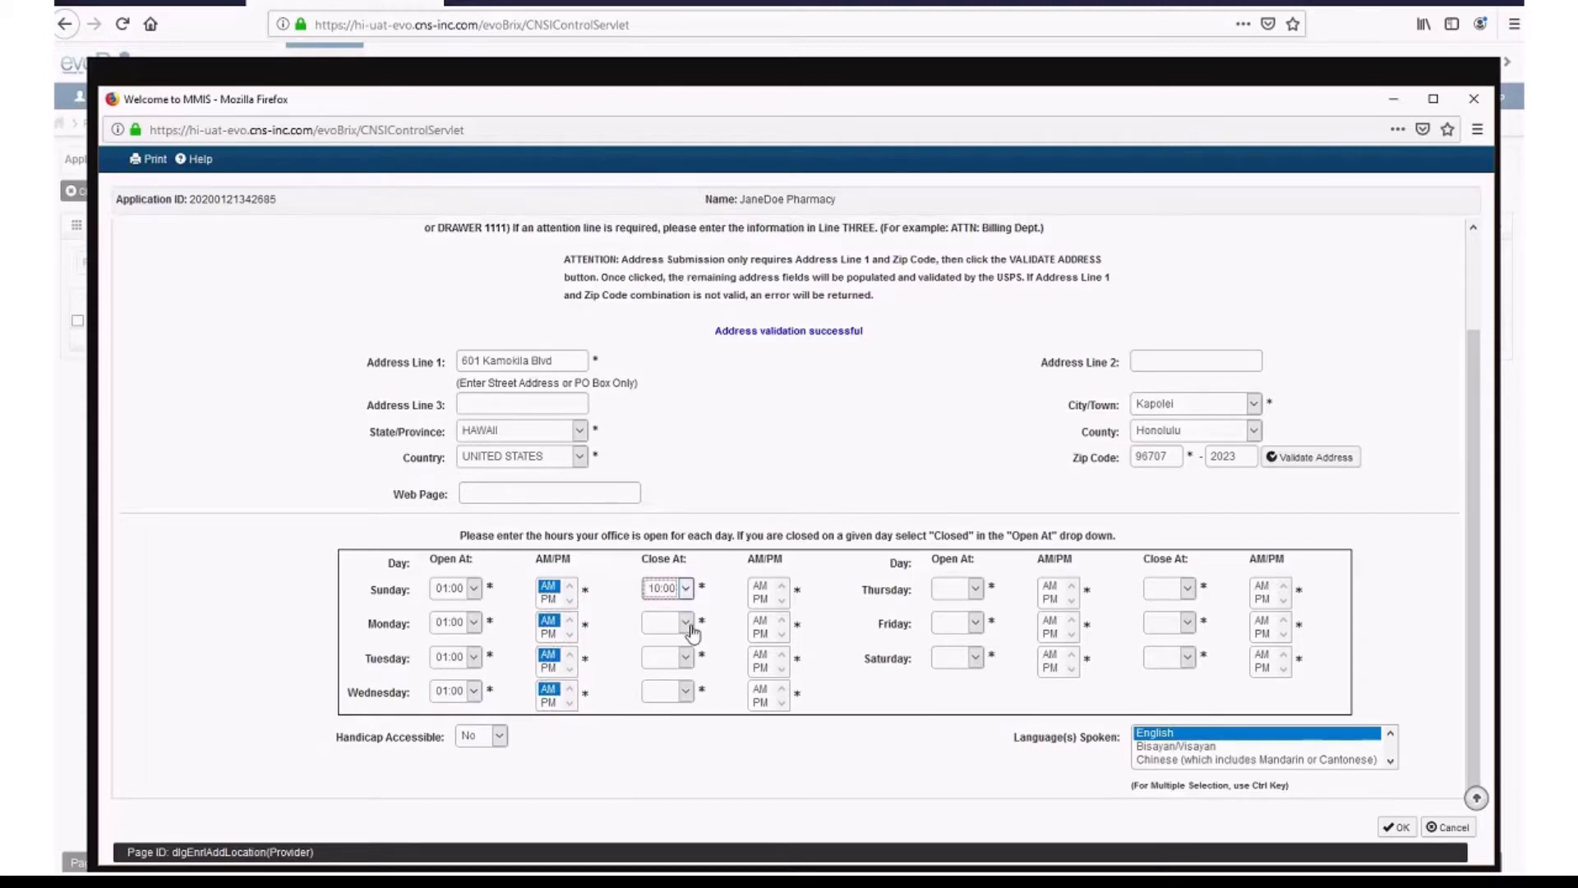
click(686, 622)
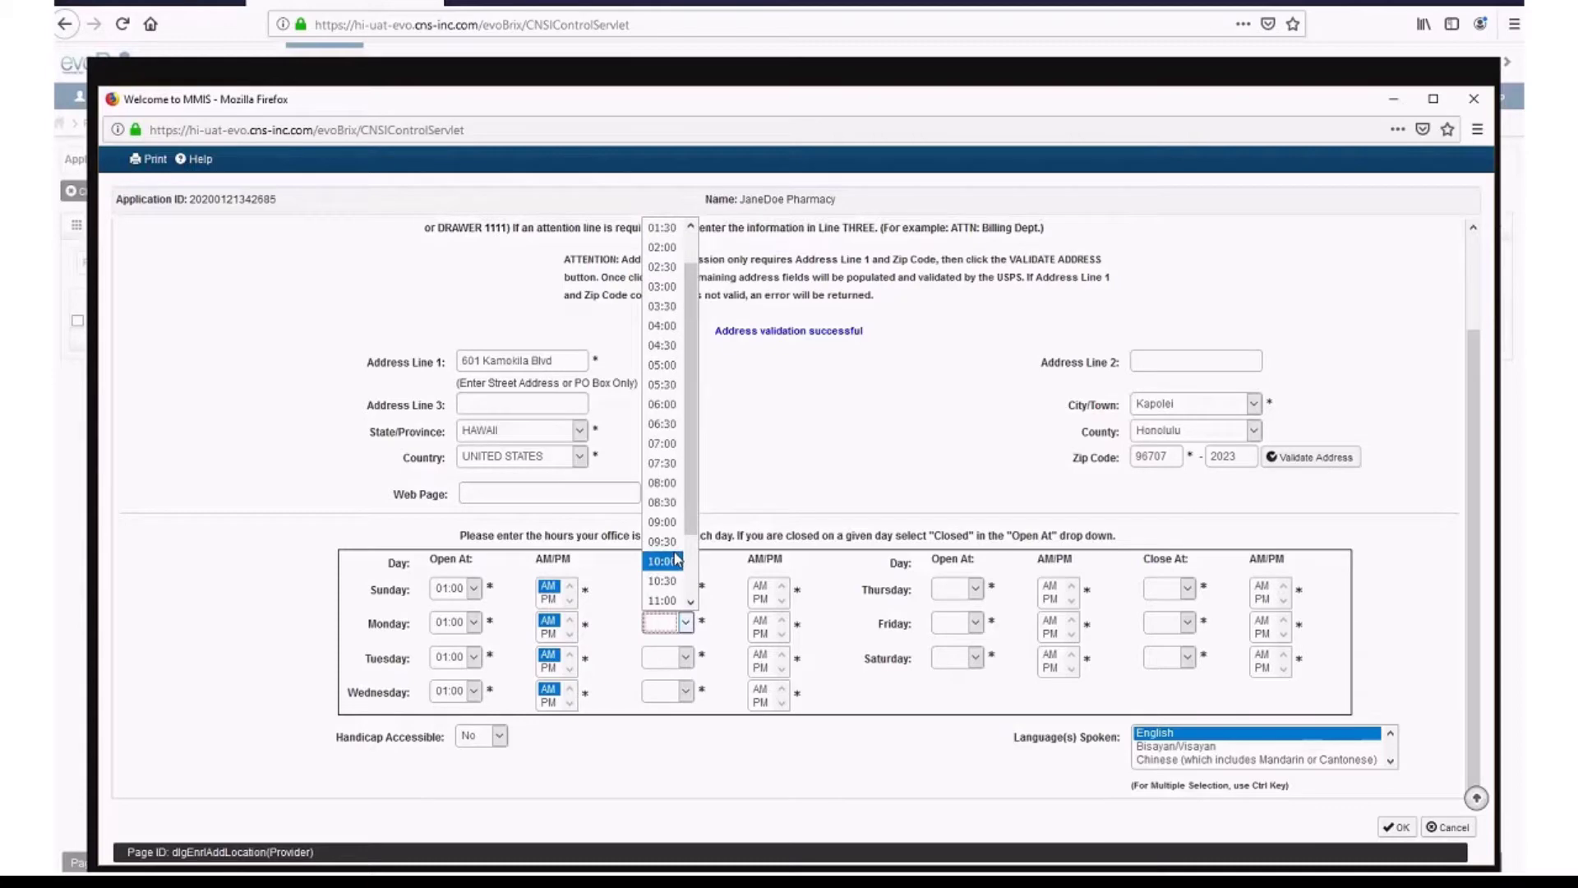
click(662, 562)
click(683, 658)
click(670, 633)
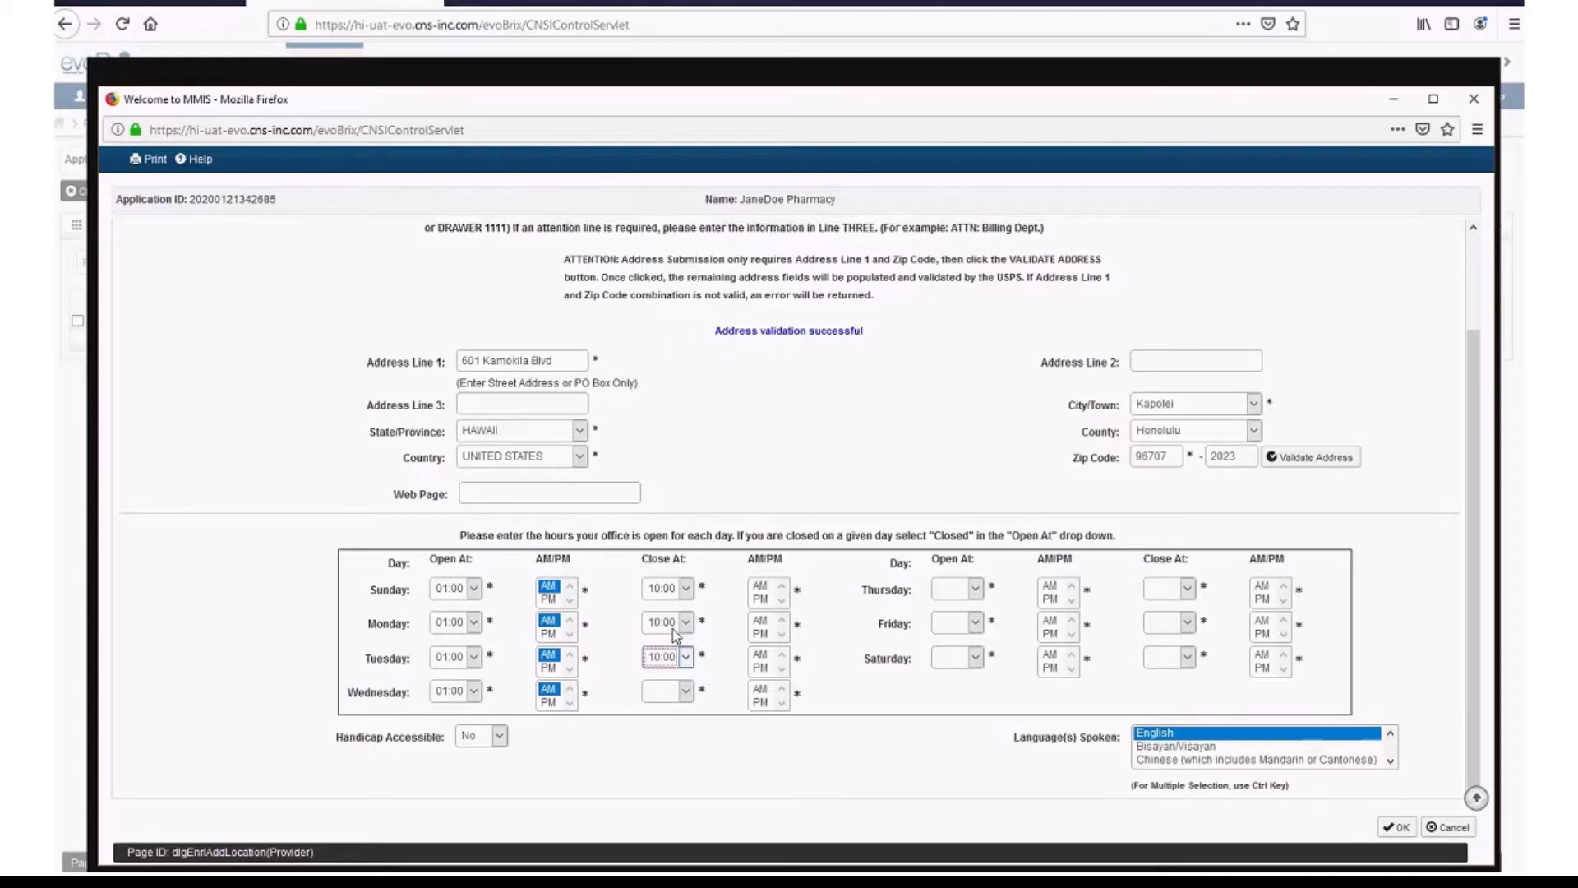
click(685, 692)
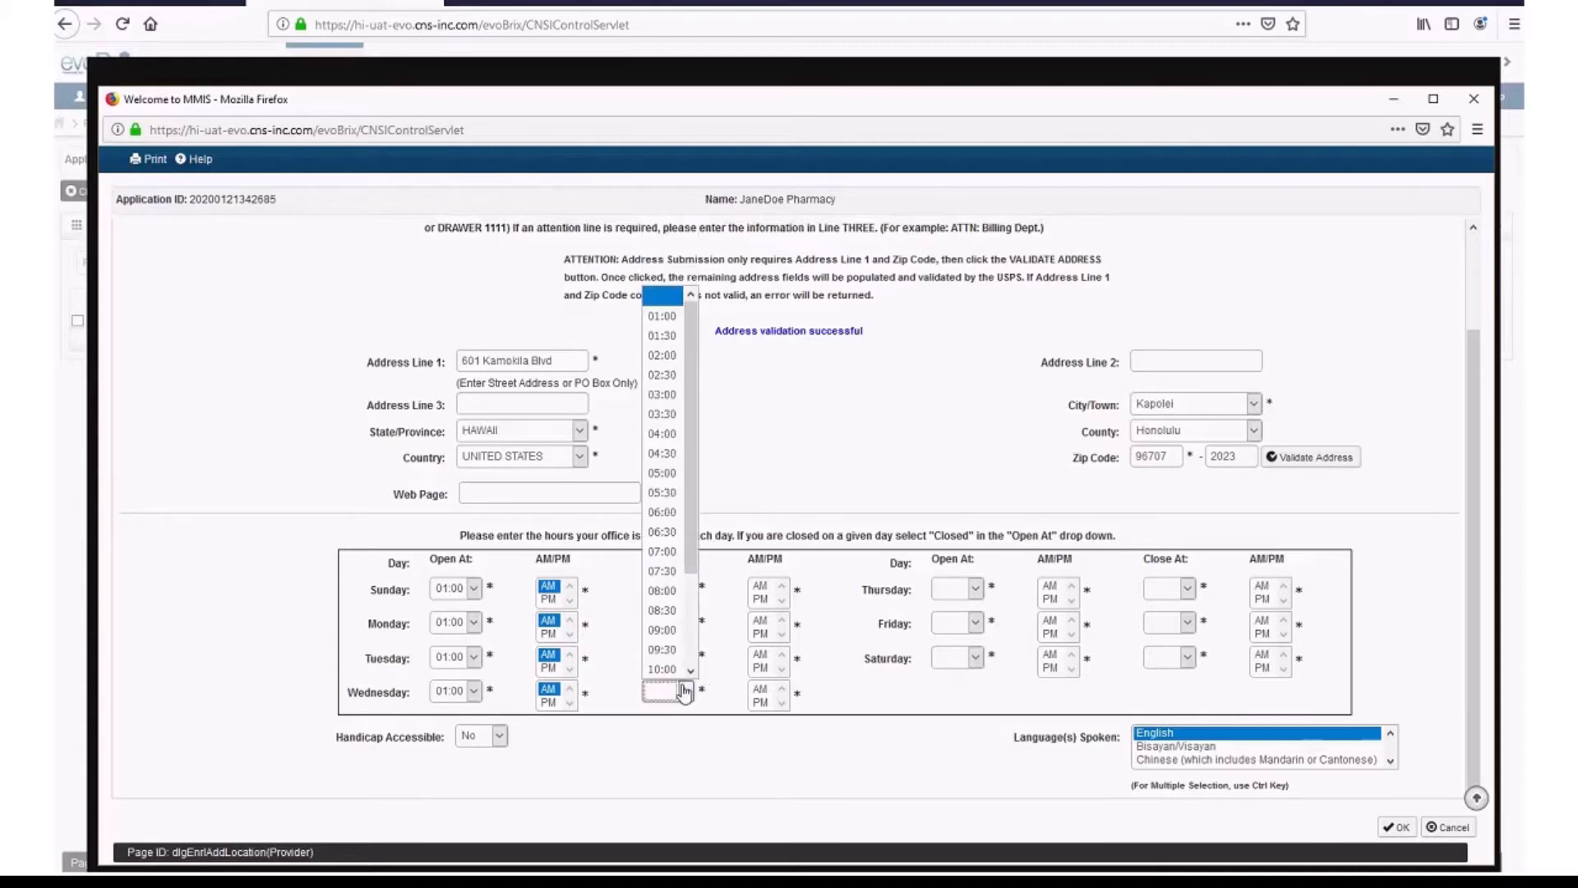
click(661, 575)
click(761, 598)
click(760, 633)
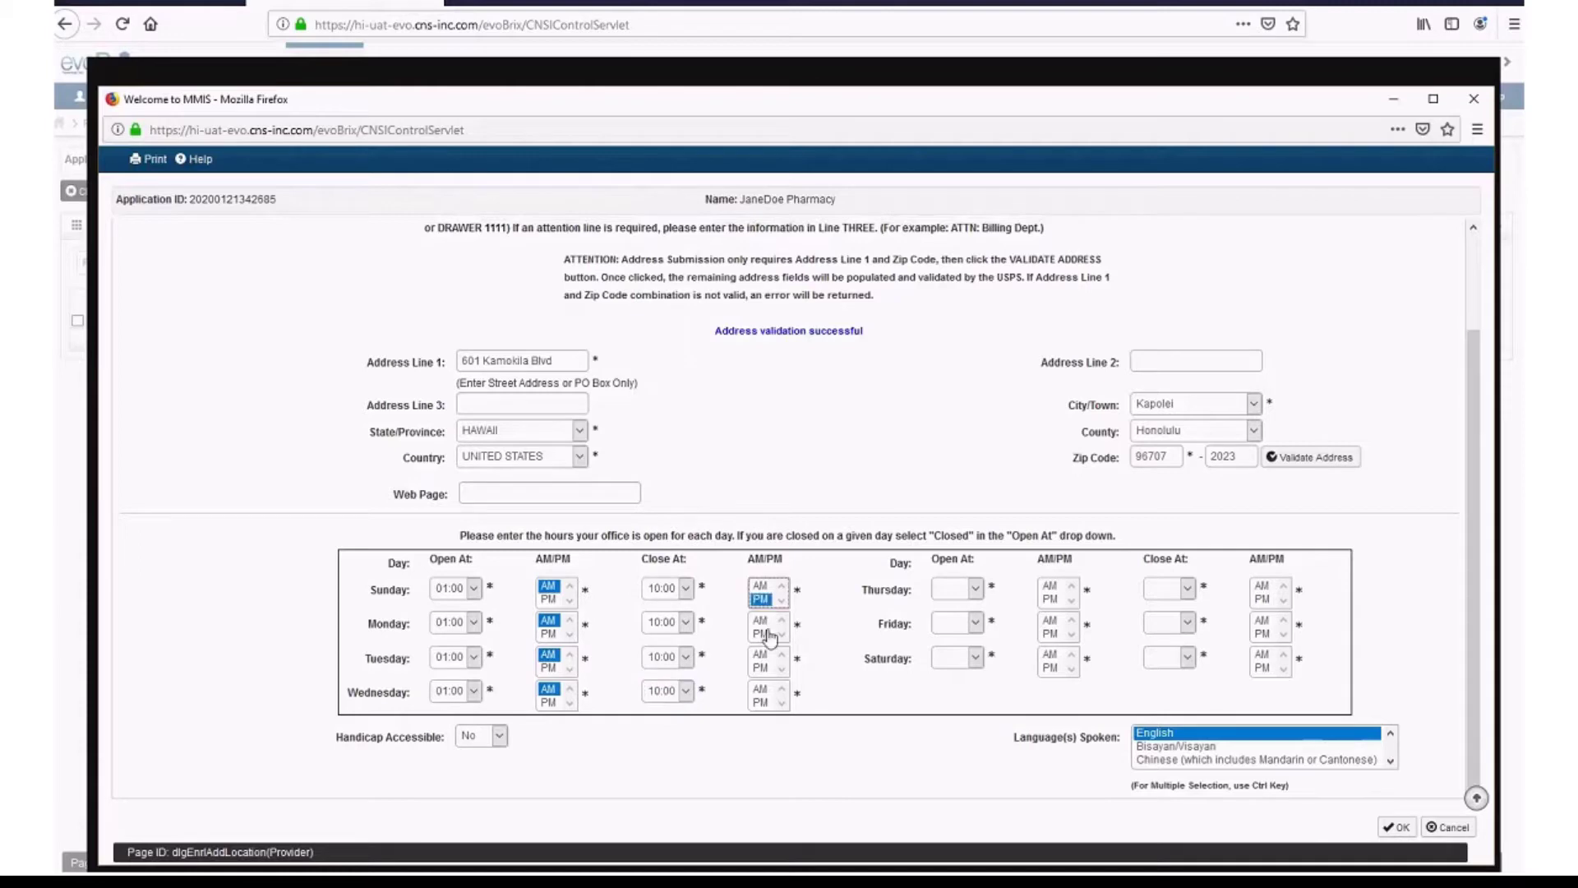
click(760, 667)
click(760, 702)
Mark Thursday through Saturday as Closed and submit the new practice location
click(974, 588)
scroll(960, 574, down, 3)
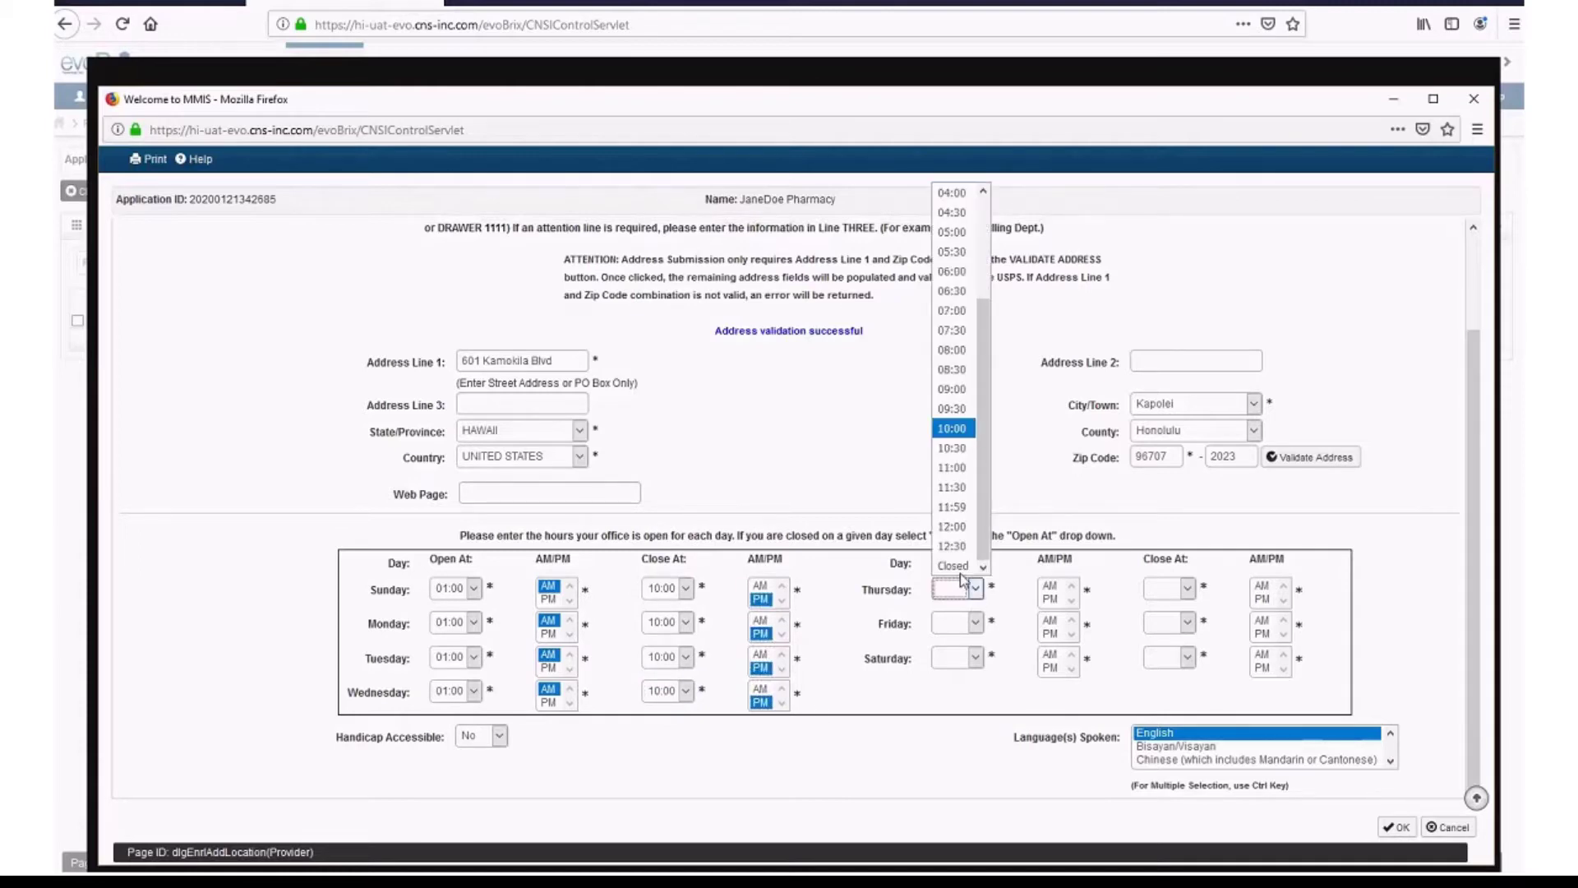
click(960, 567)
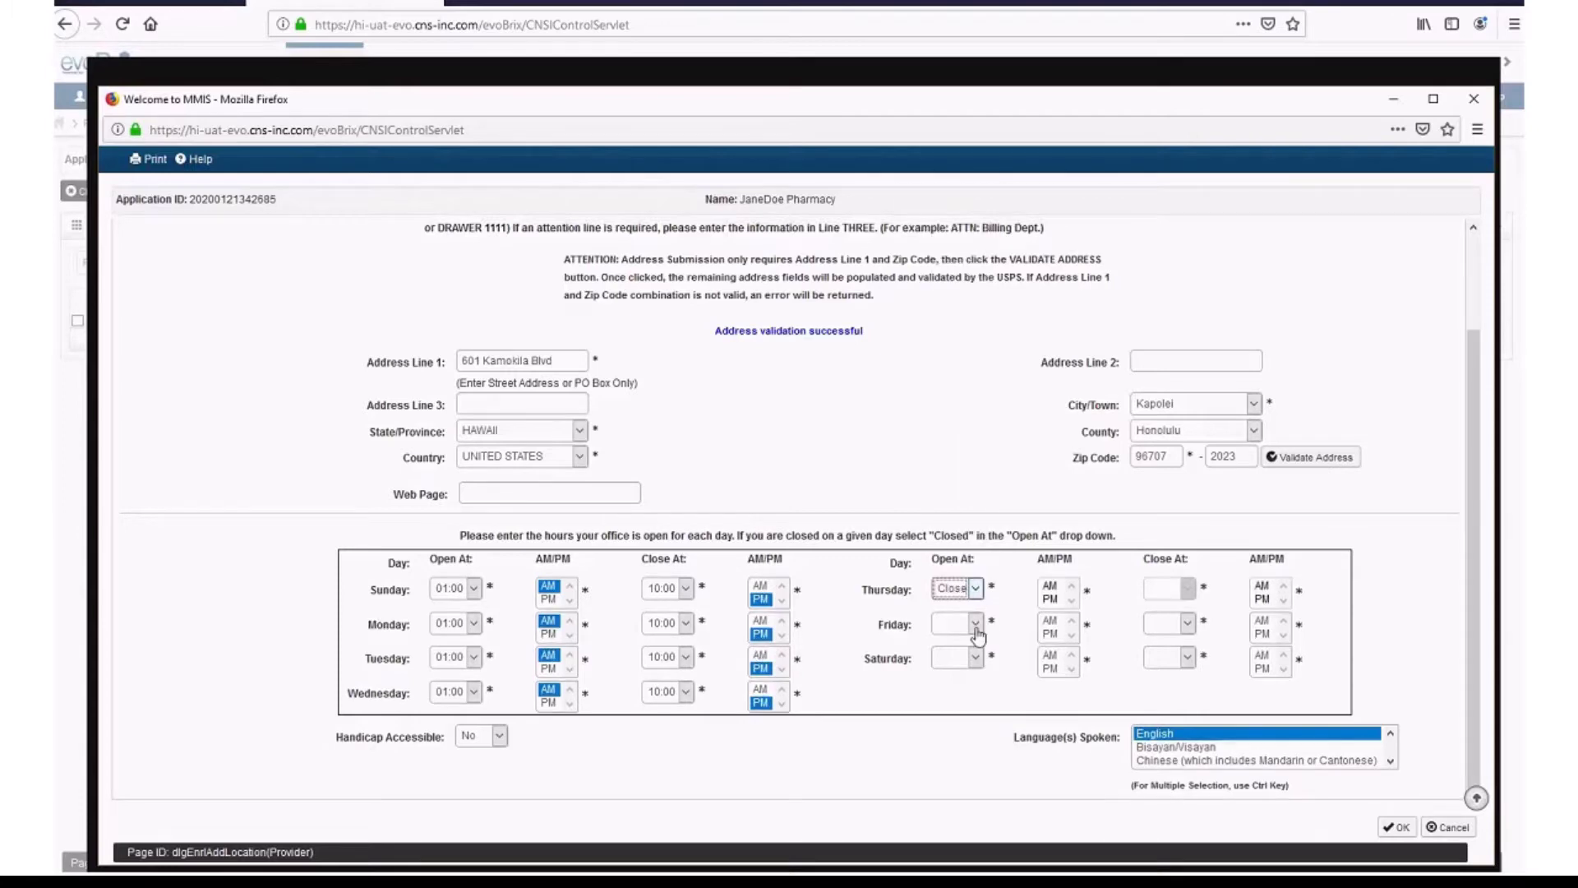
click(976, 626)
scroll(957, 534, down, 3)
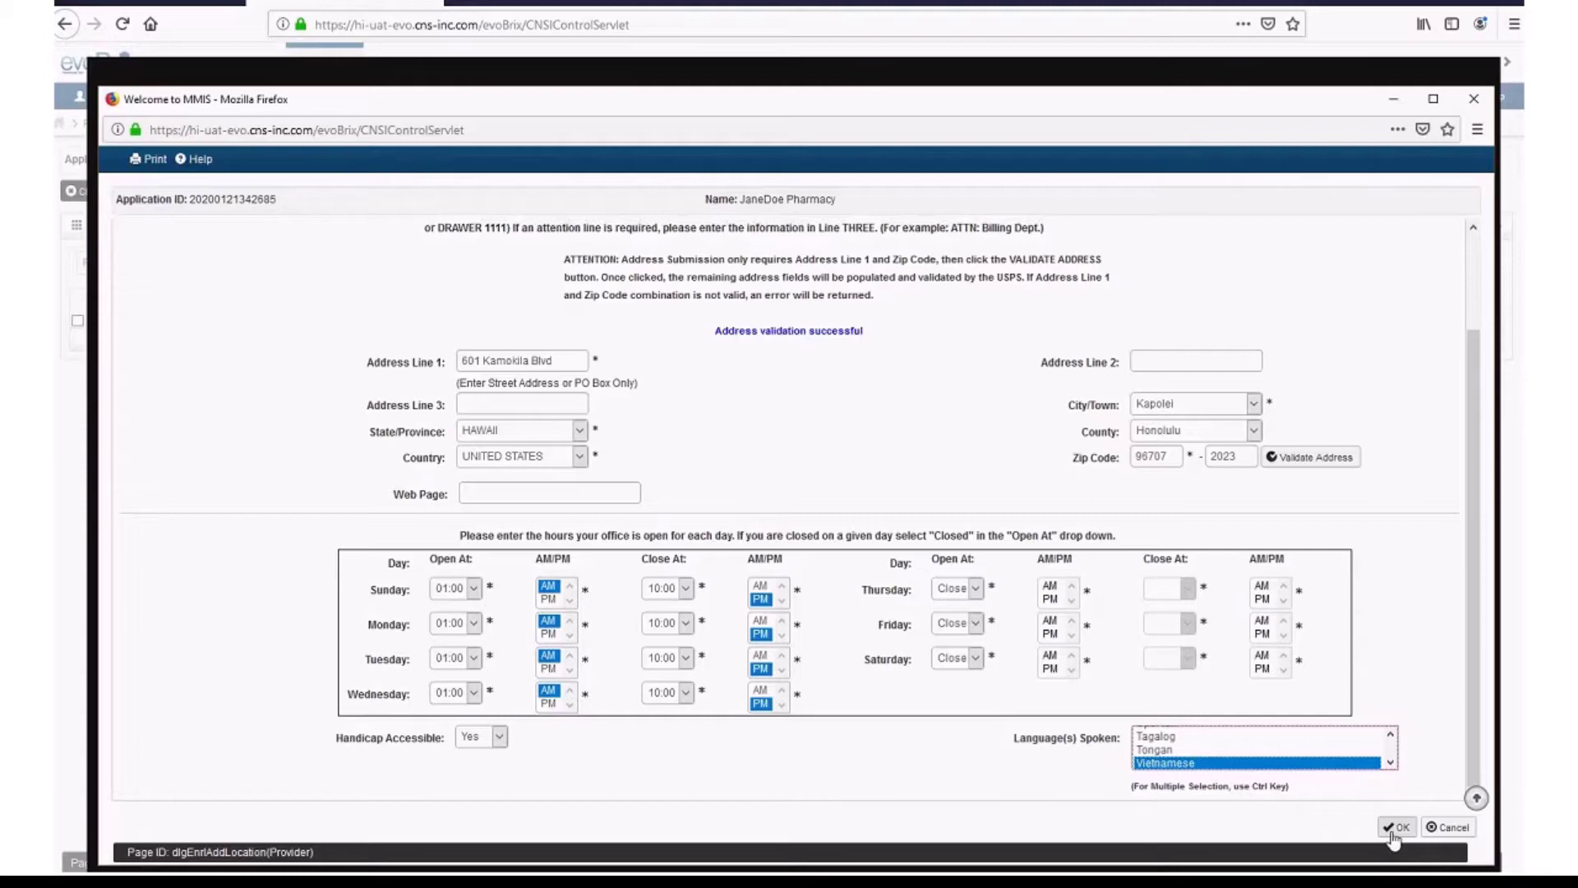
click(1396, 827)
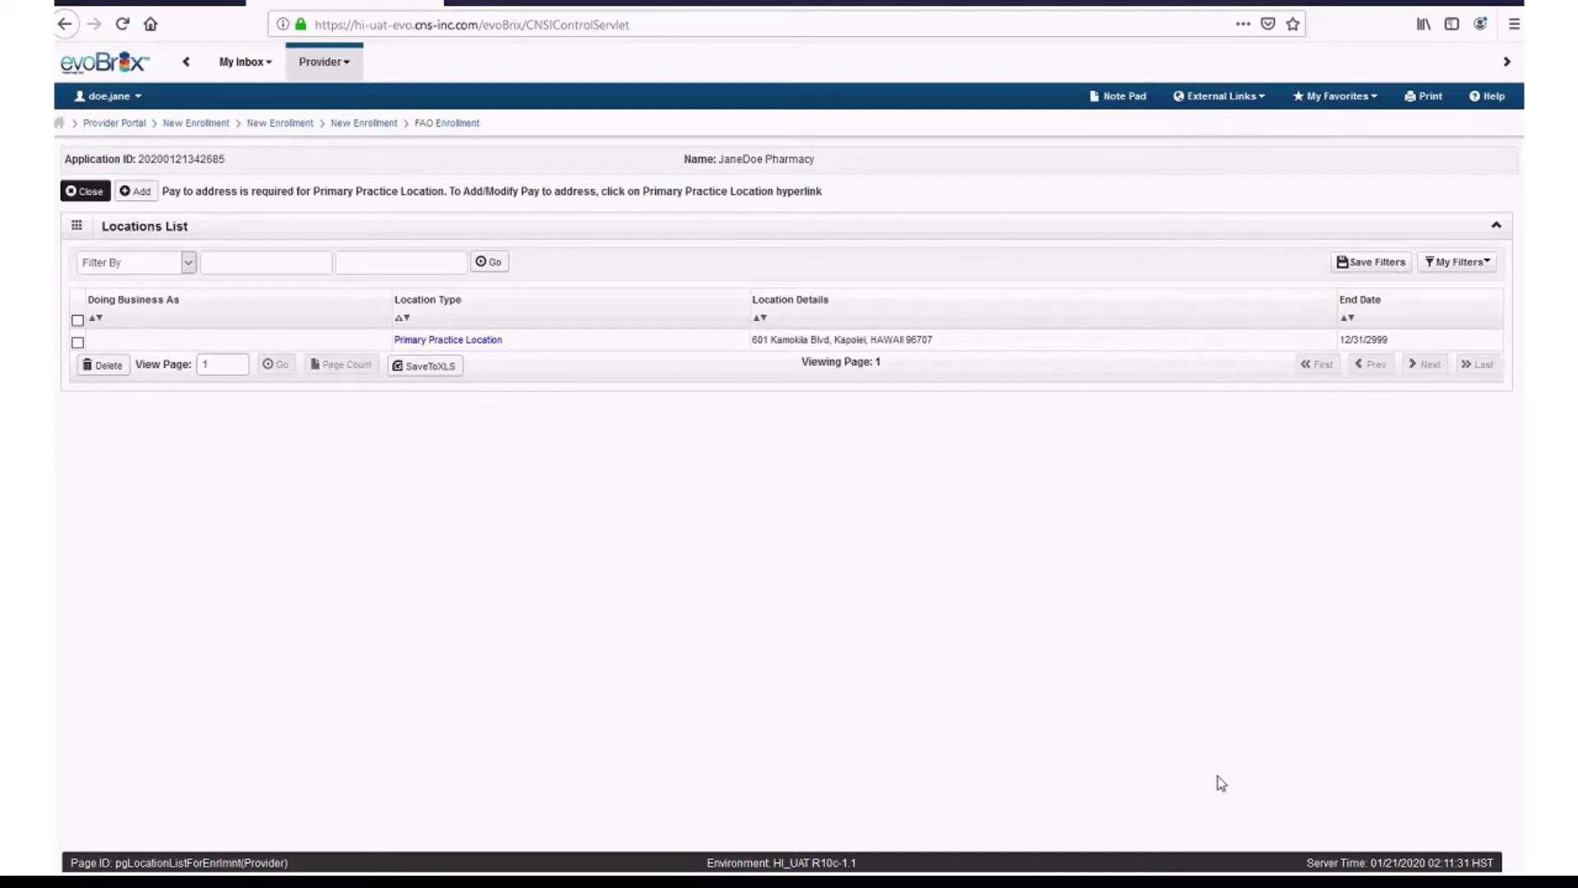
Open the Primary Practice Location's details and start adding another address
click(490, 342)
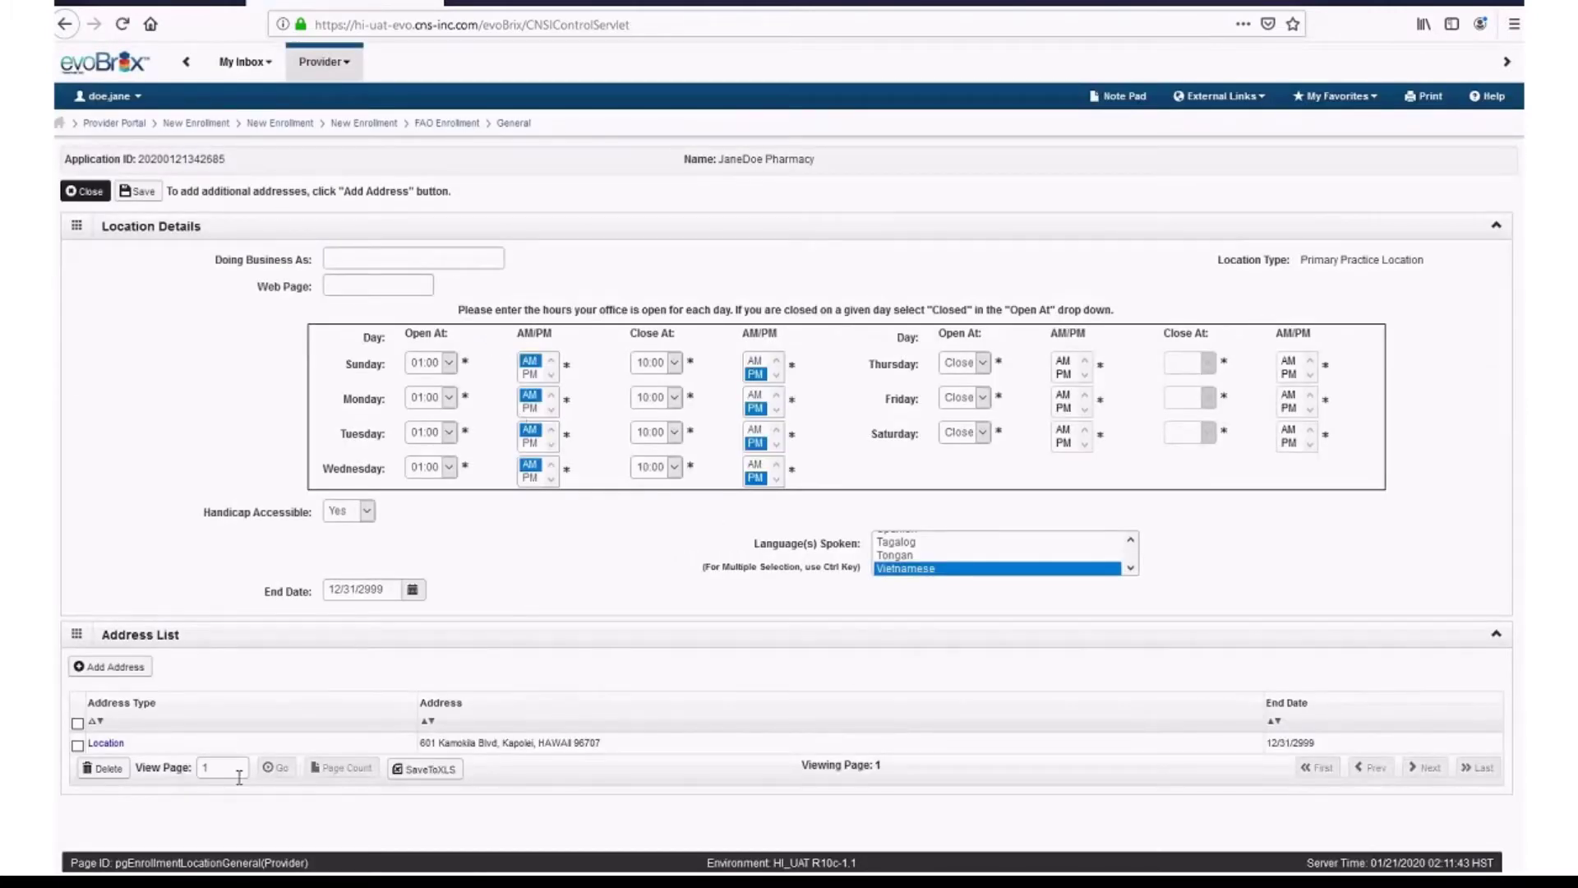
click(145, 674)
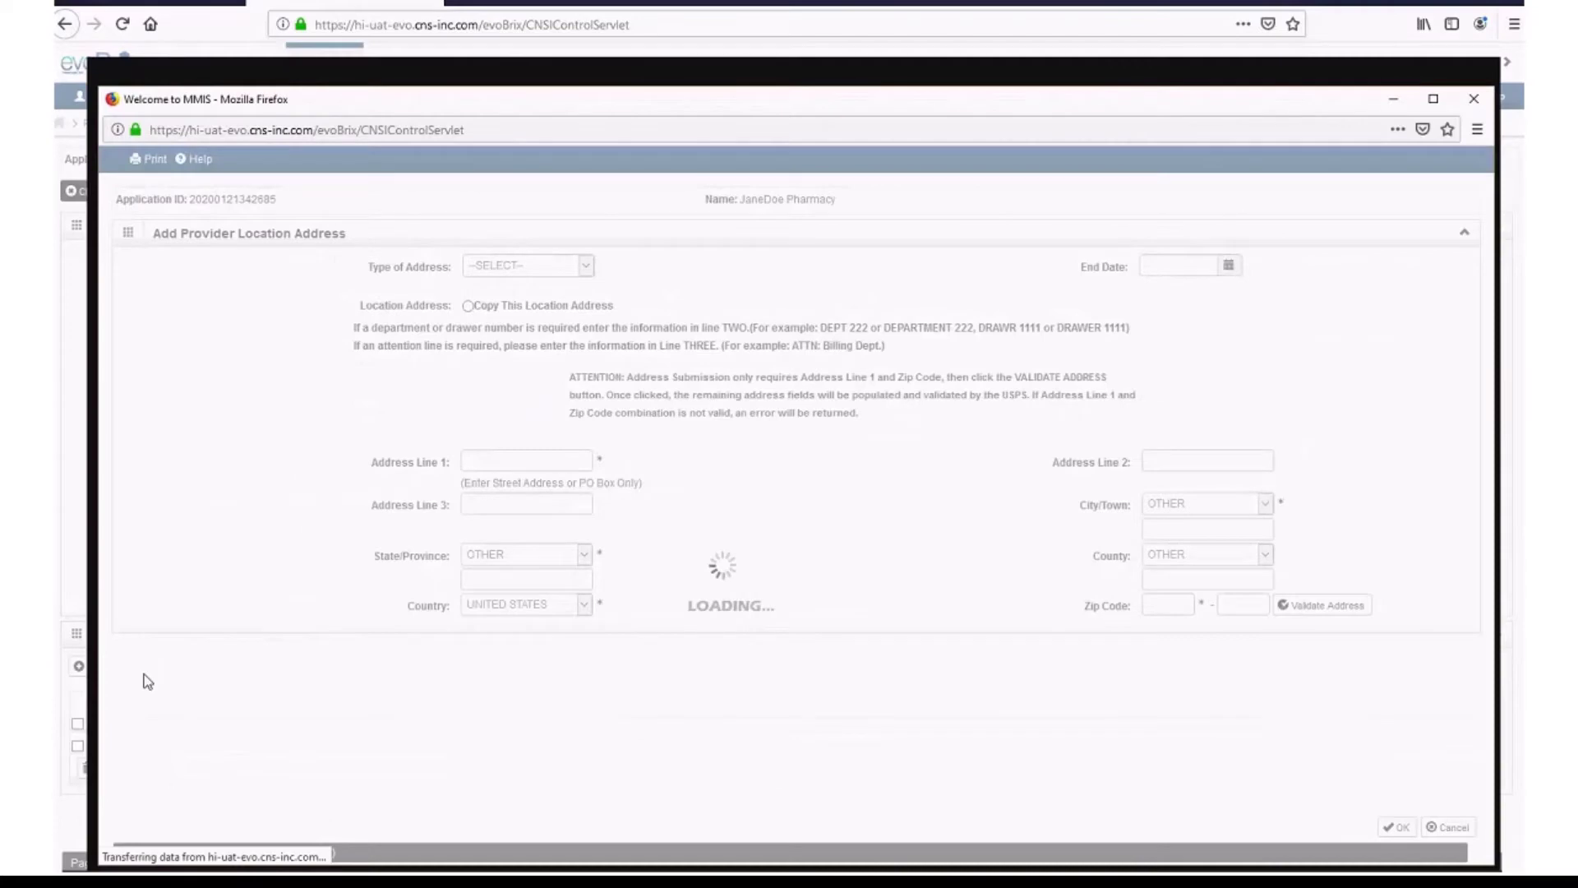
Choose Pay To, copy the location address, validate it, and add it to the Address List
click(583, 268)
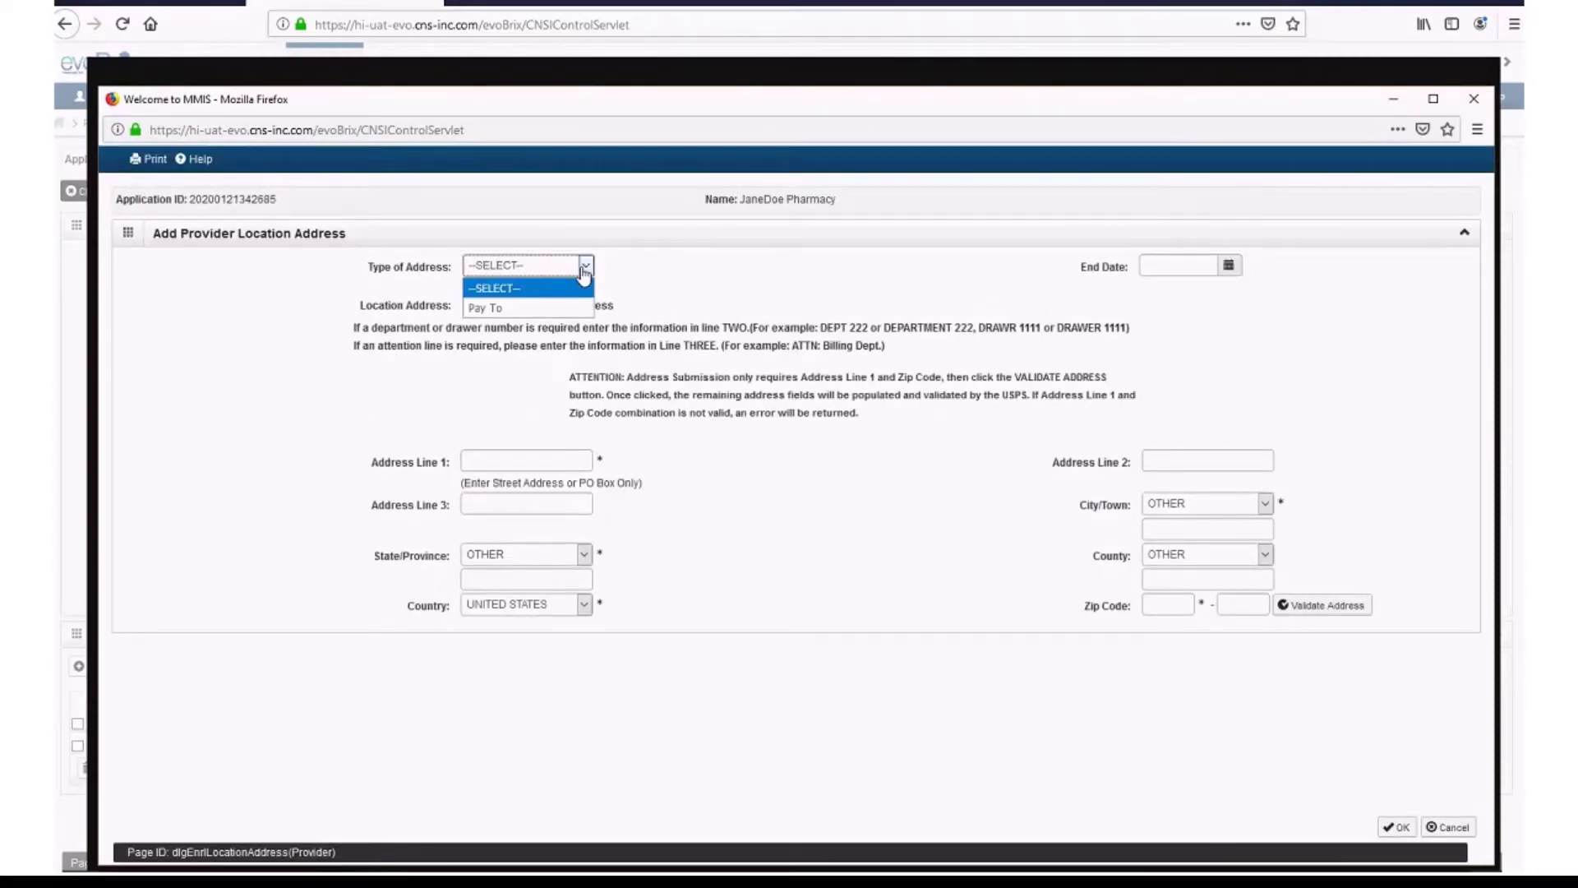
click(581, 309)
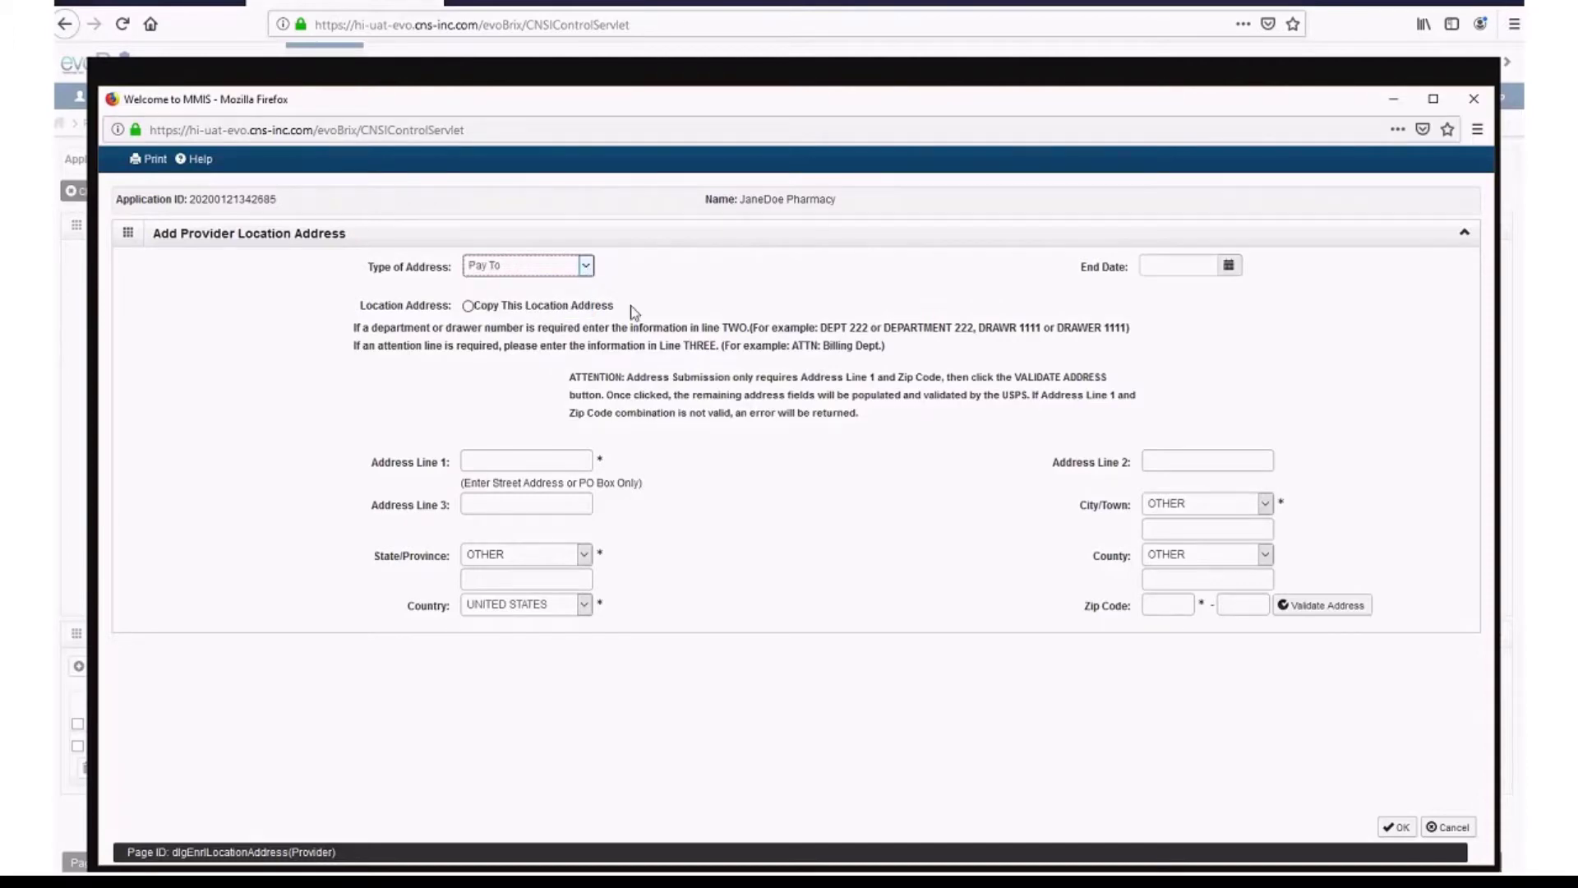
click(467, 306)
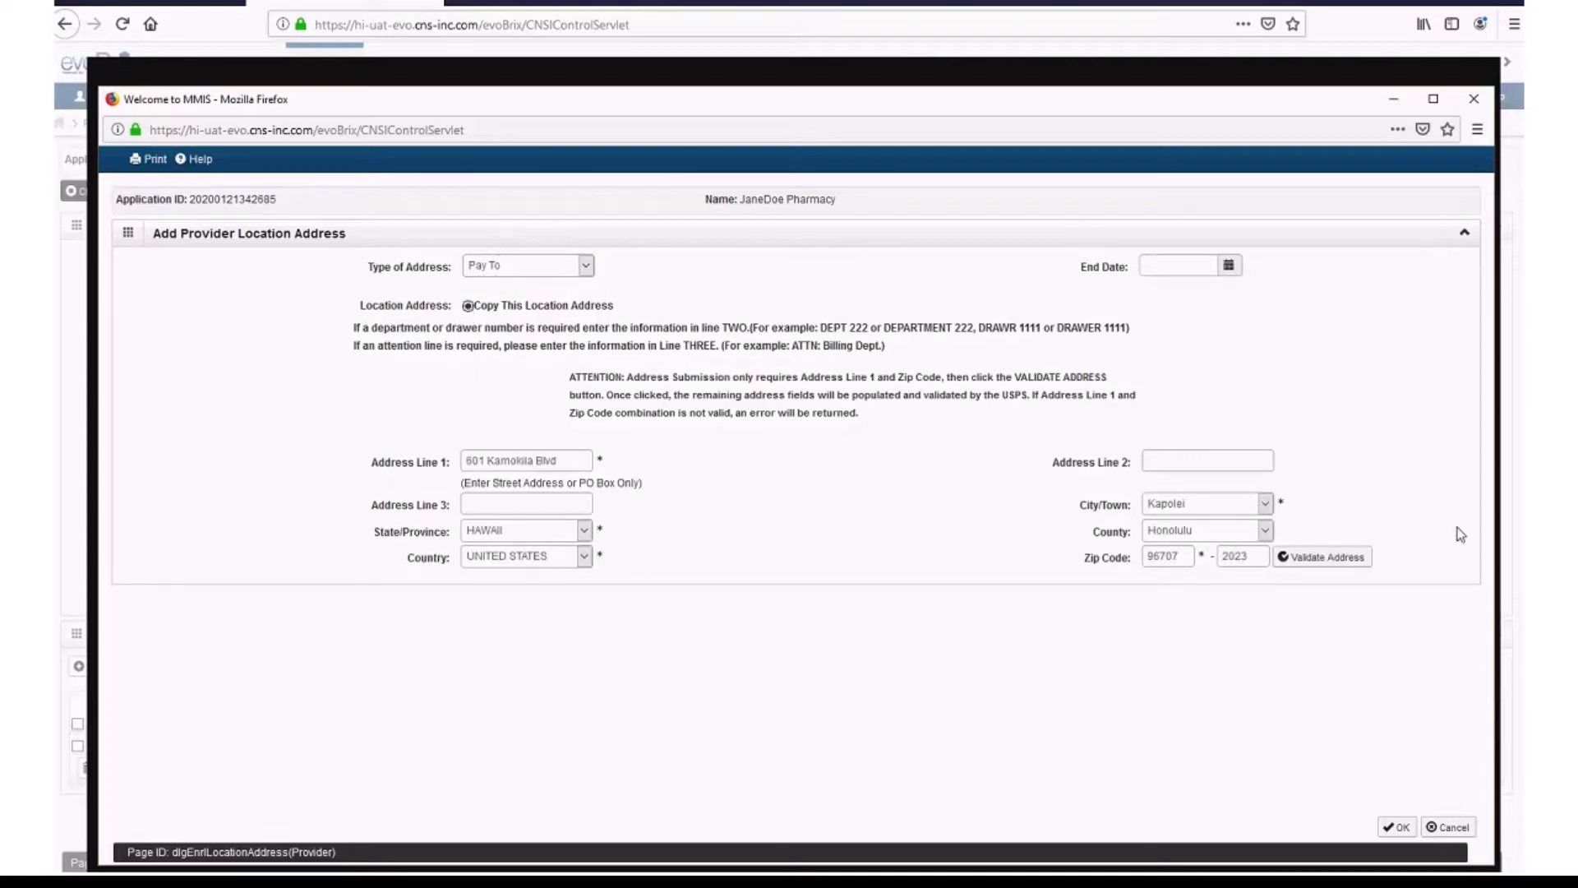
click(1349, 574)
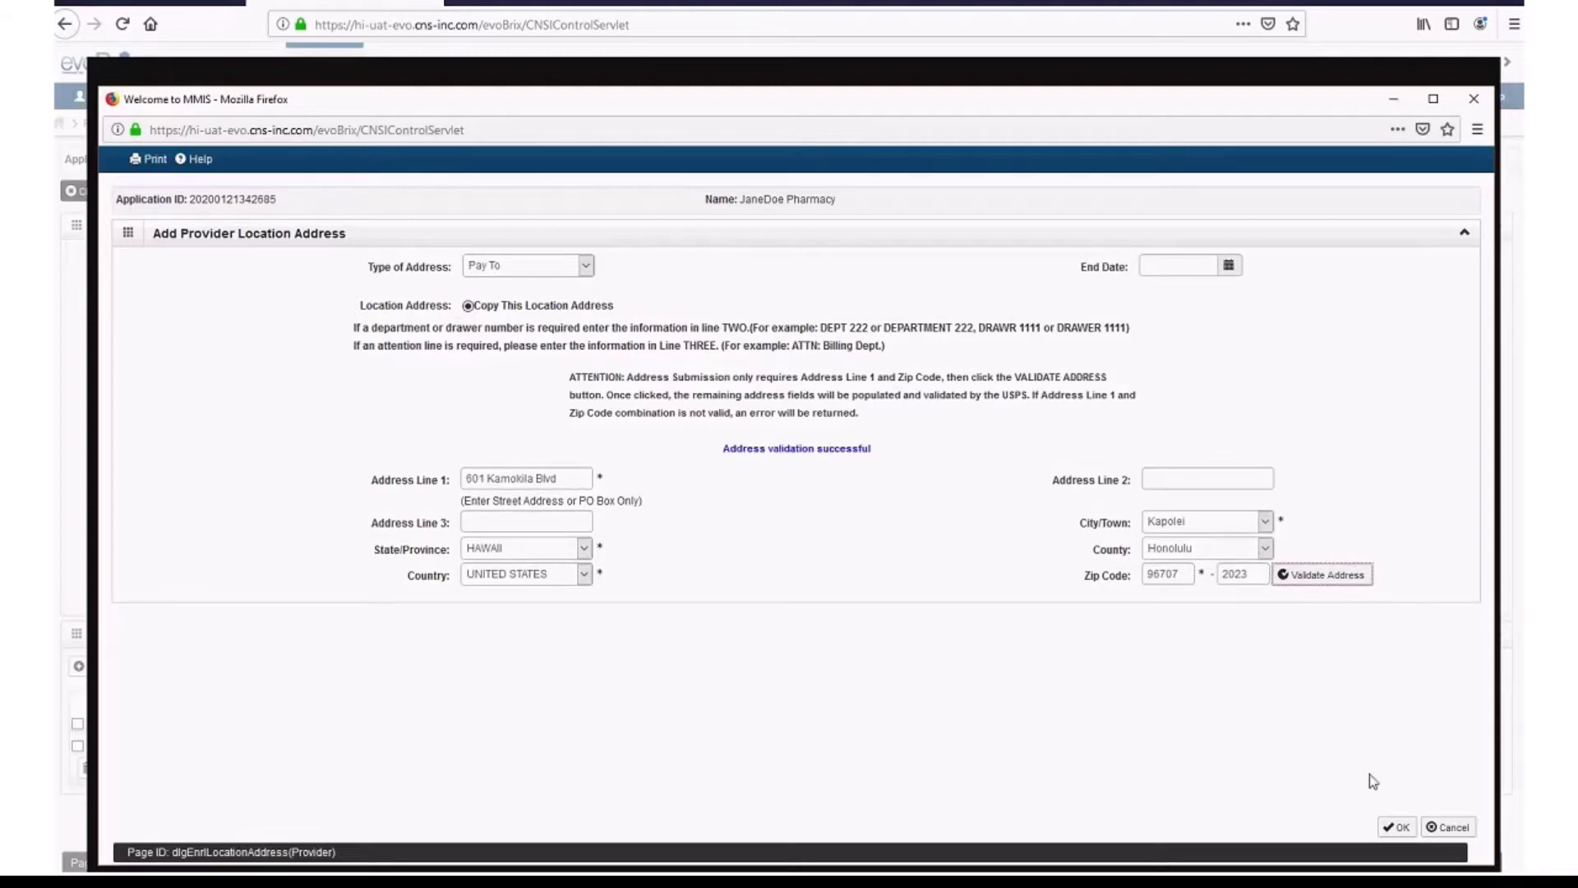
click(1412, 830)
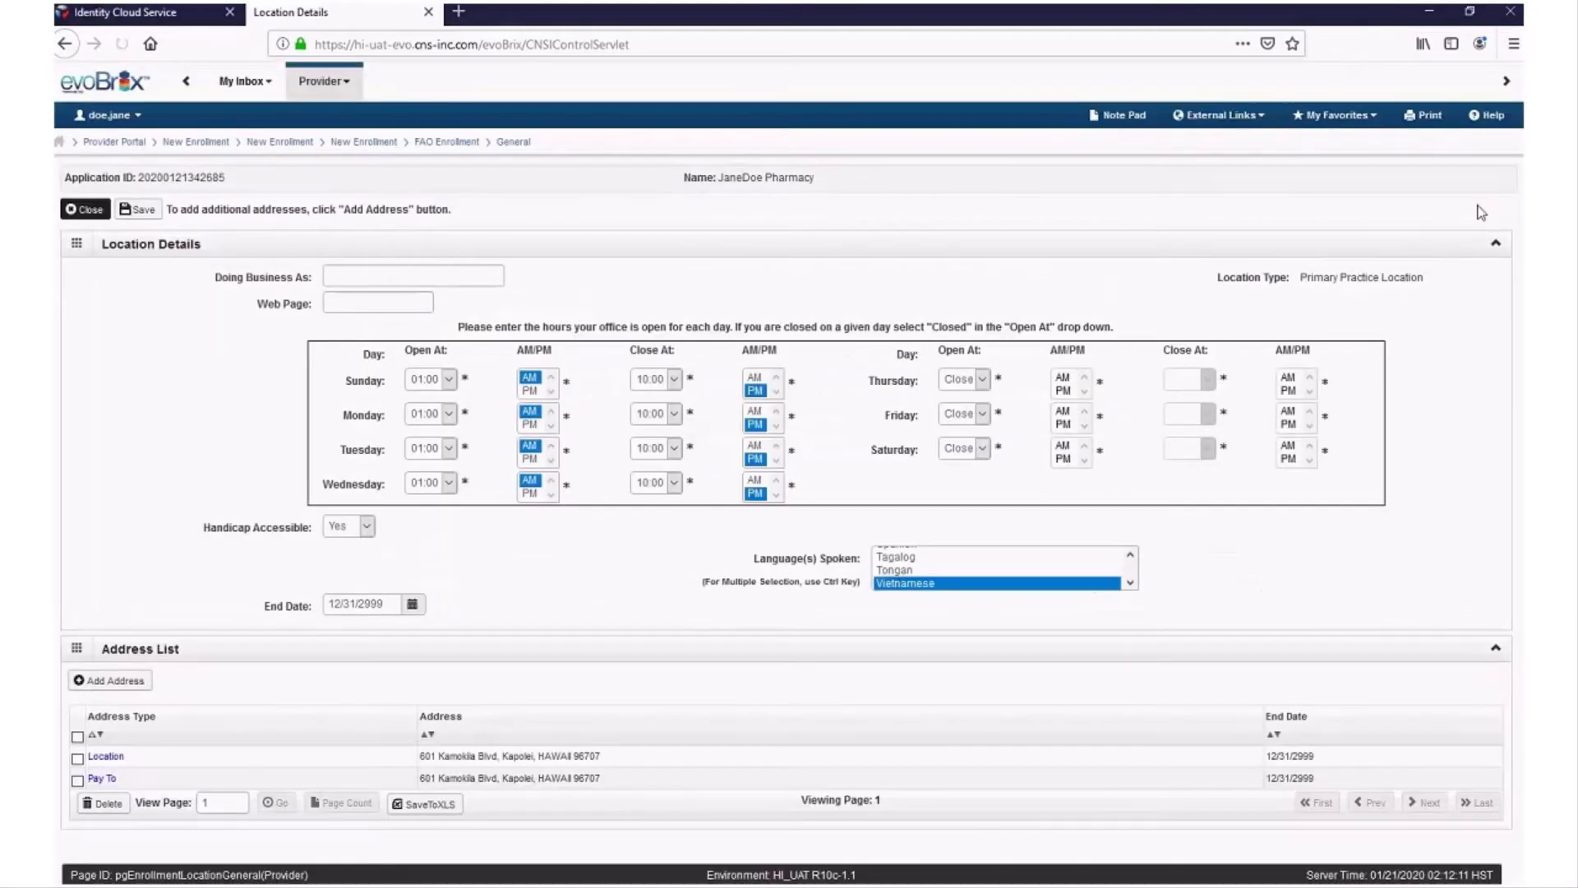
Save the location with its Pay To address and close back to the Enroll Provider - FAO wizard
click(138, 211)
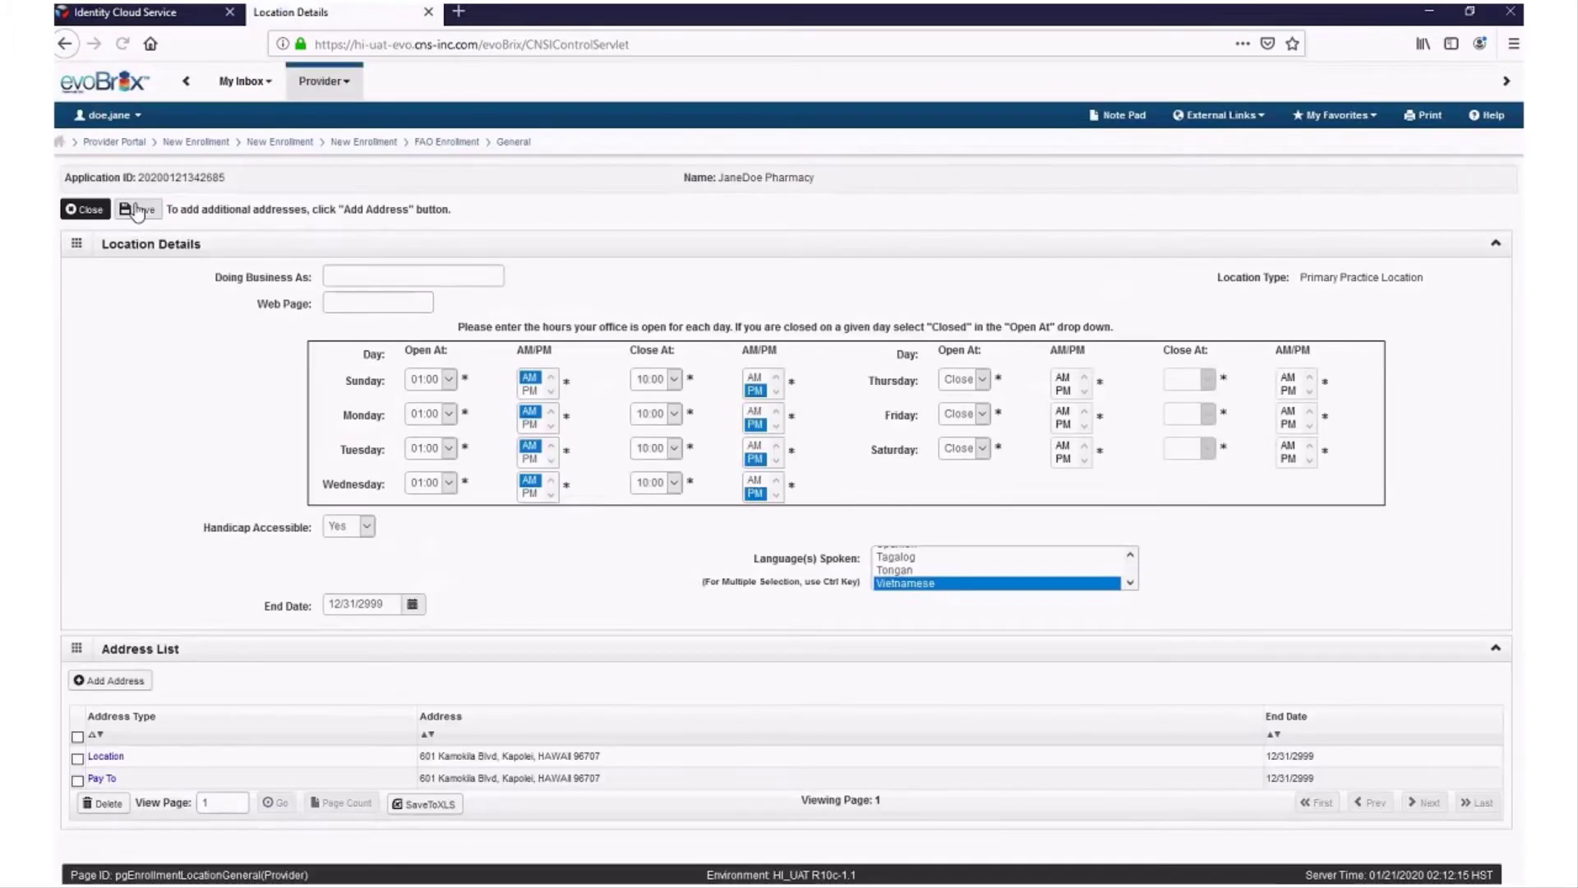
click(76, 212)
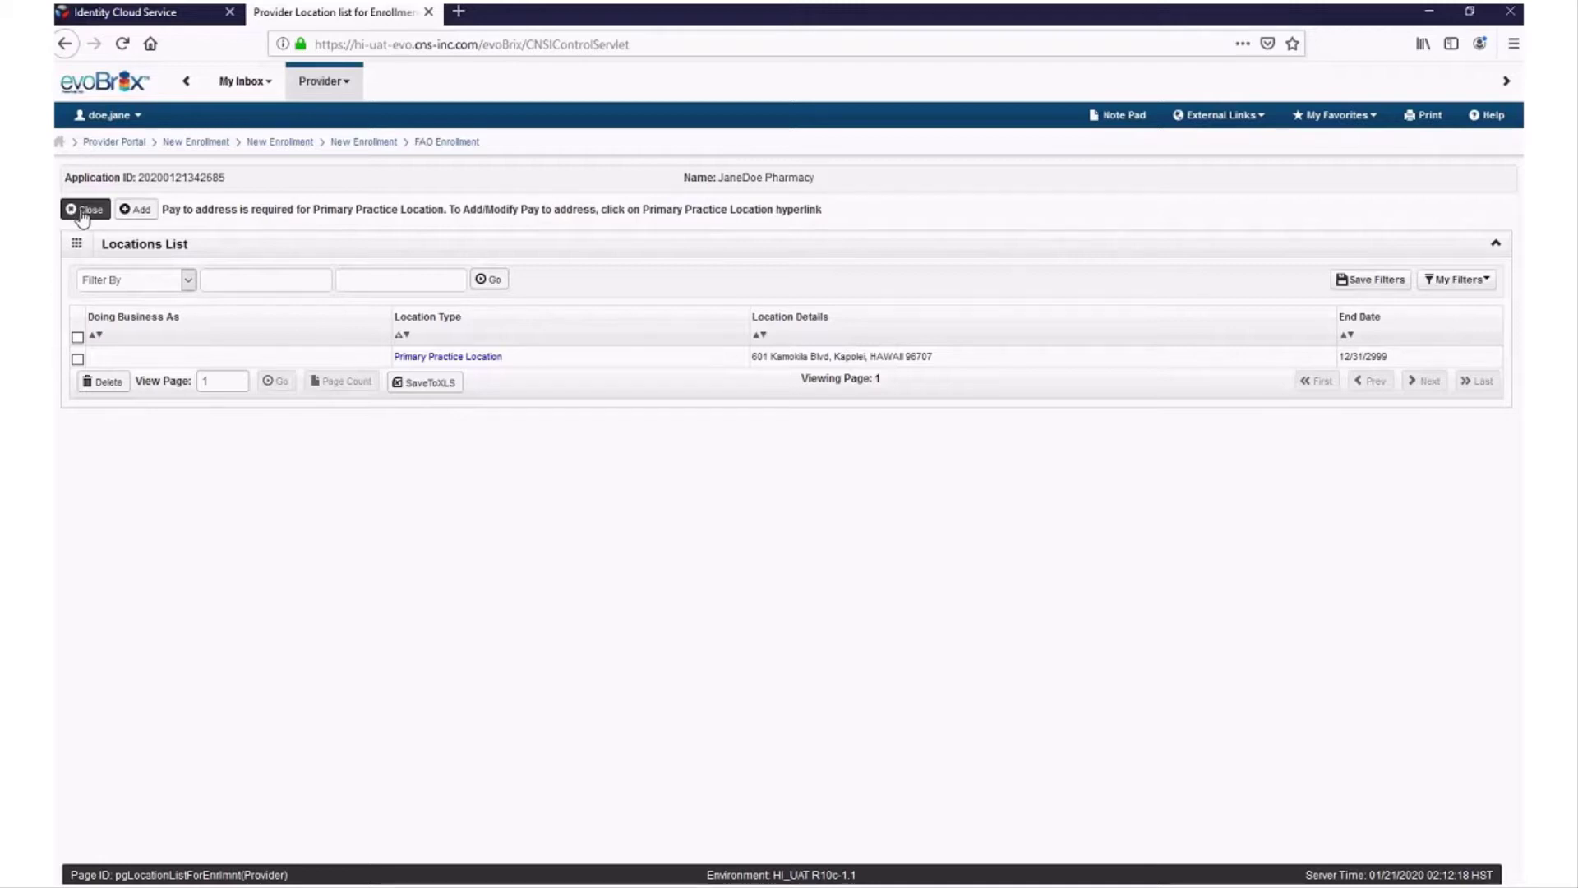
click(82, 212)
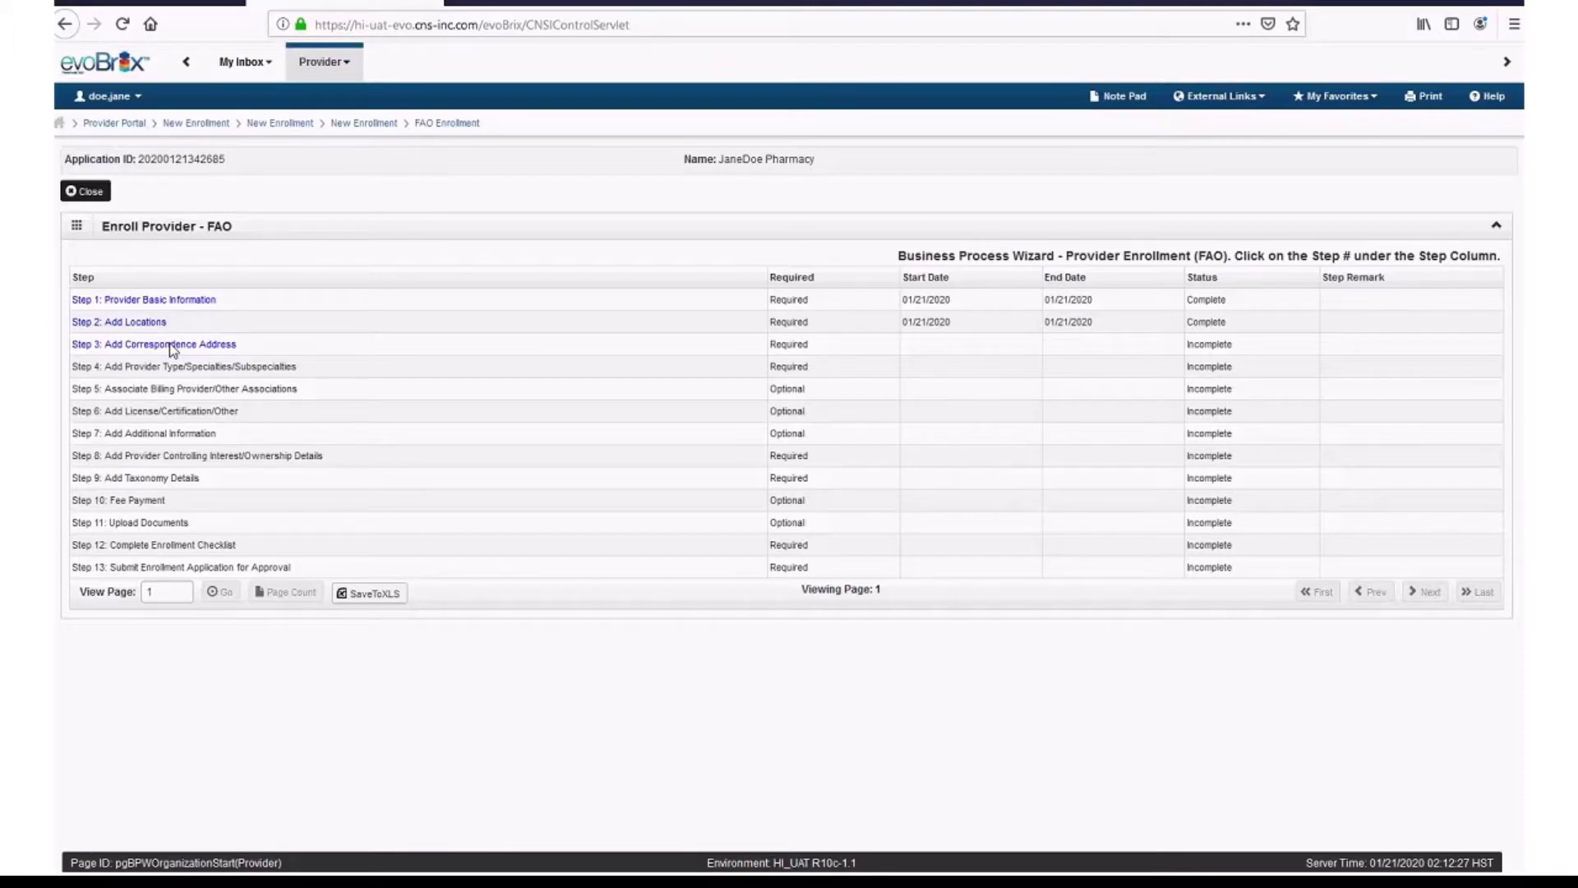
Start a new Step 3 correspondence address with the phone number, Email preference and contact e-mail
click(170, 343)
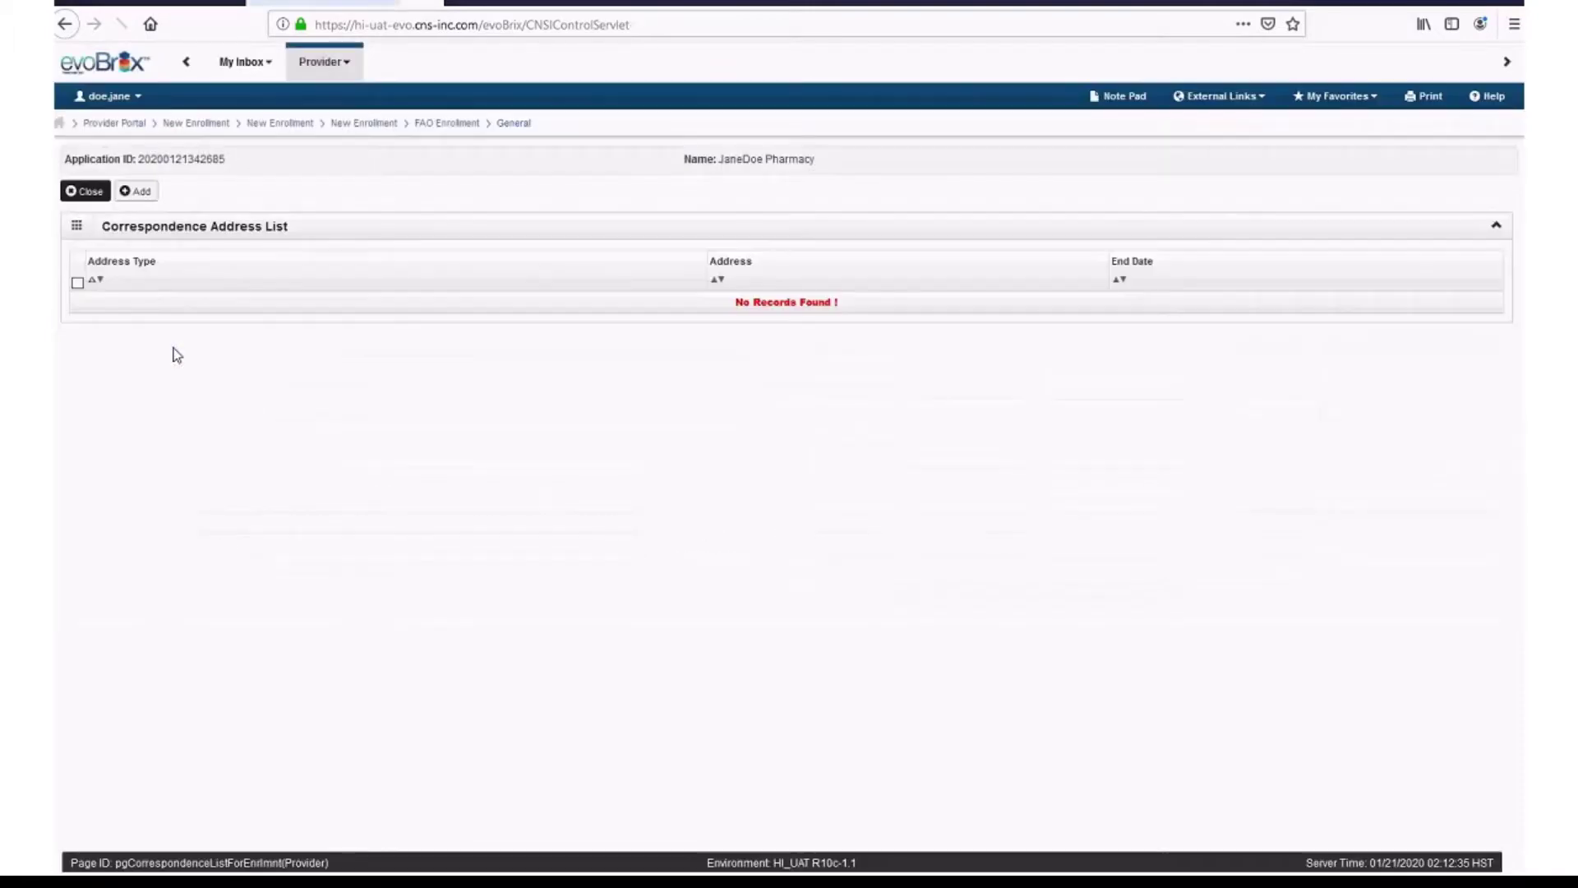
click(137, 192)
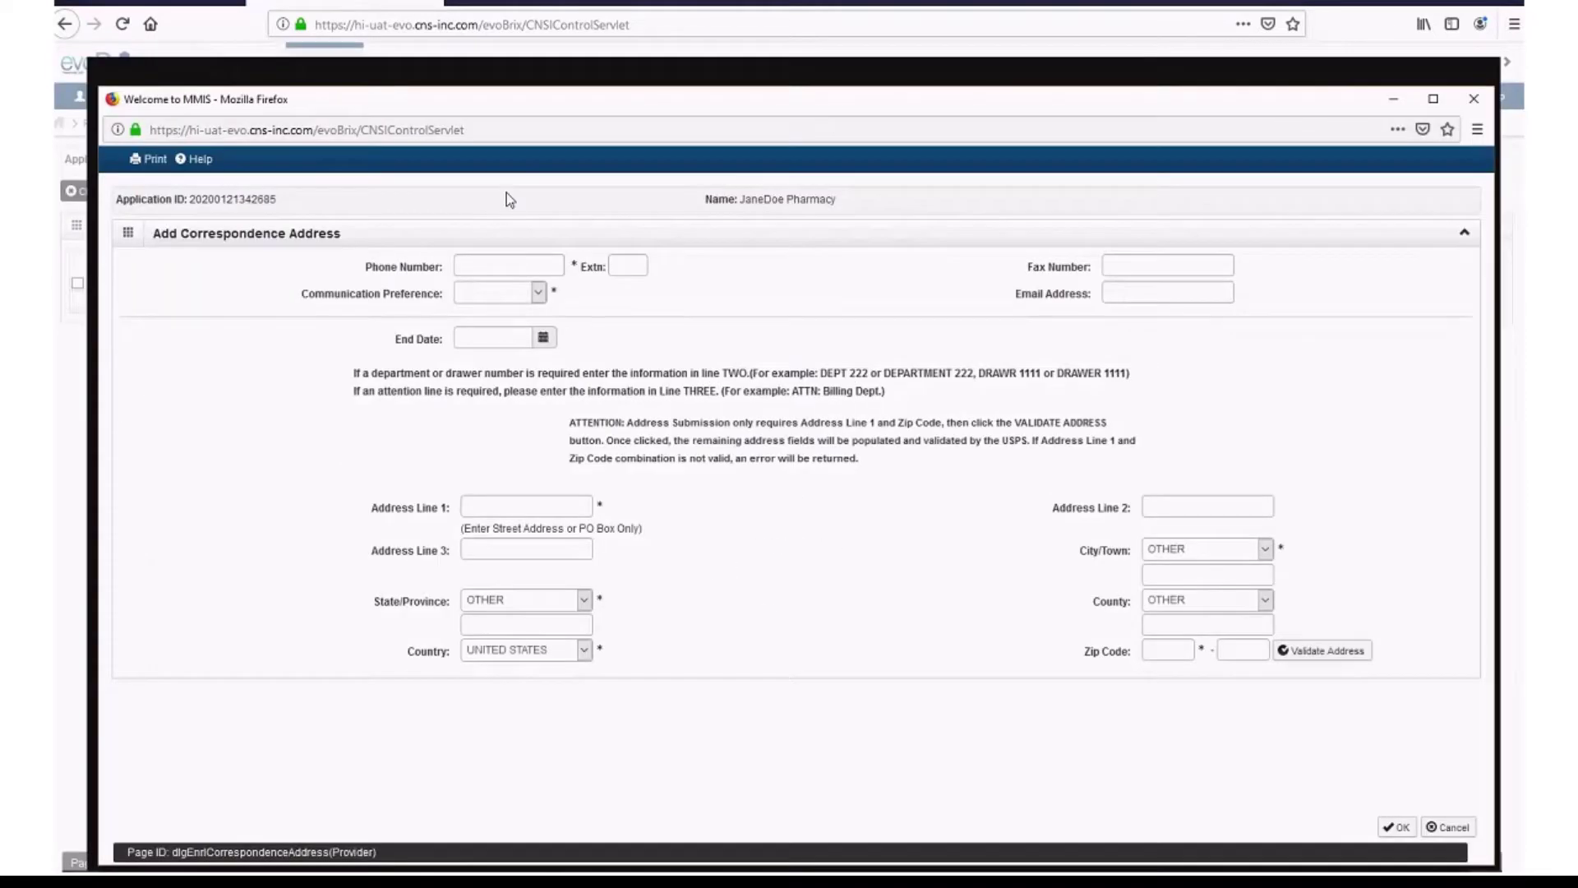
click(559, 266)
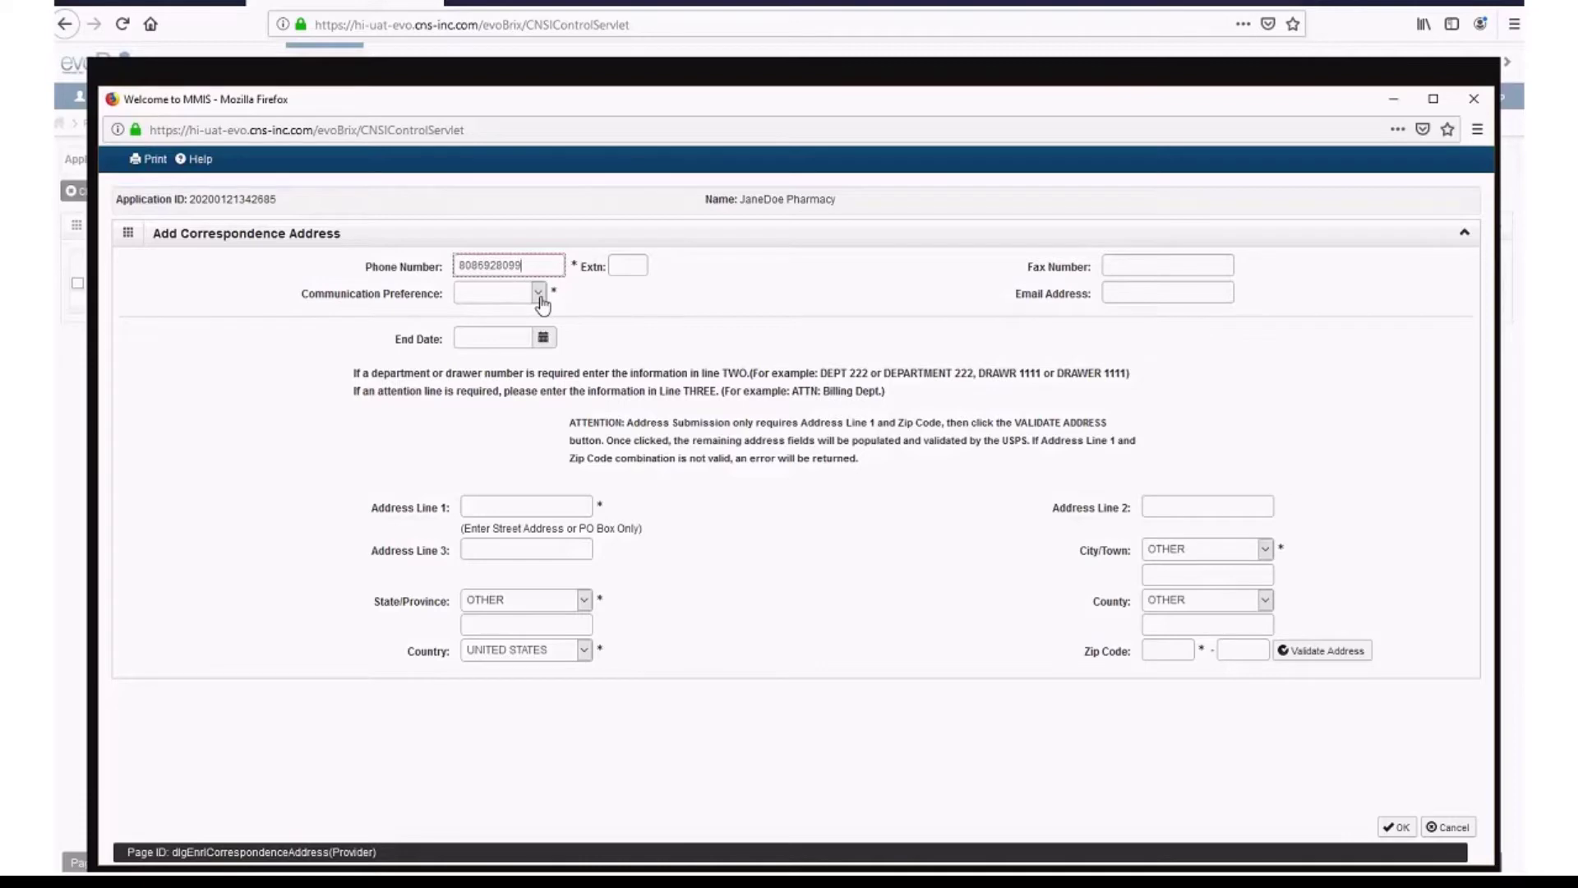
click(538, 294)
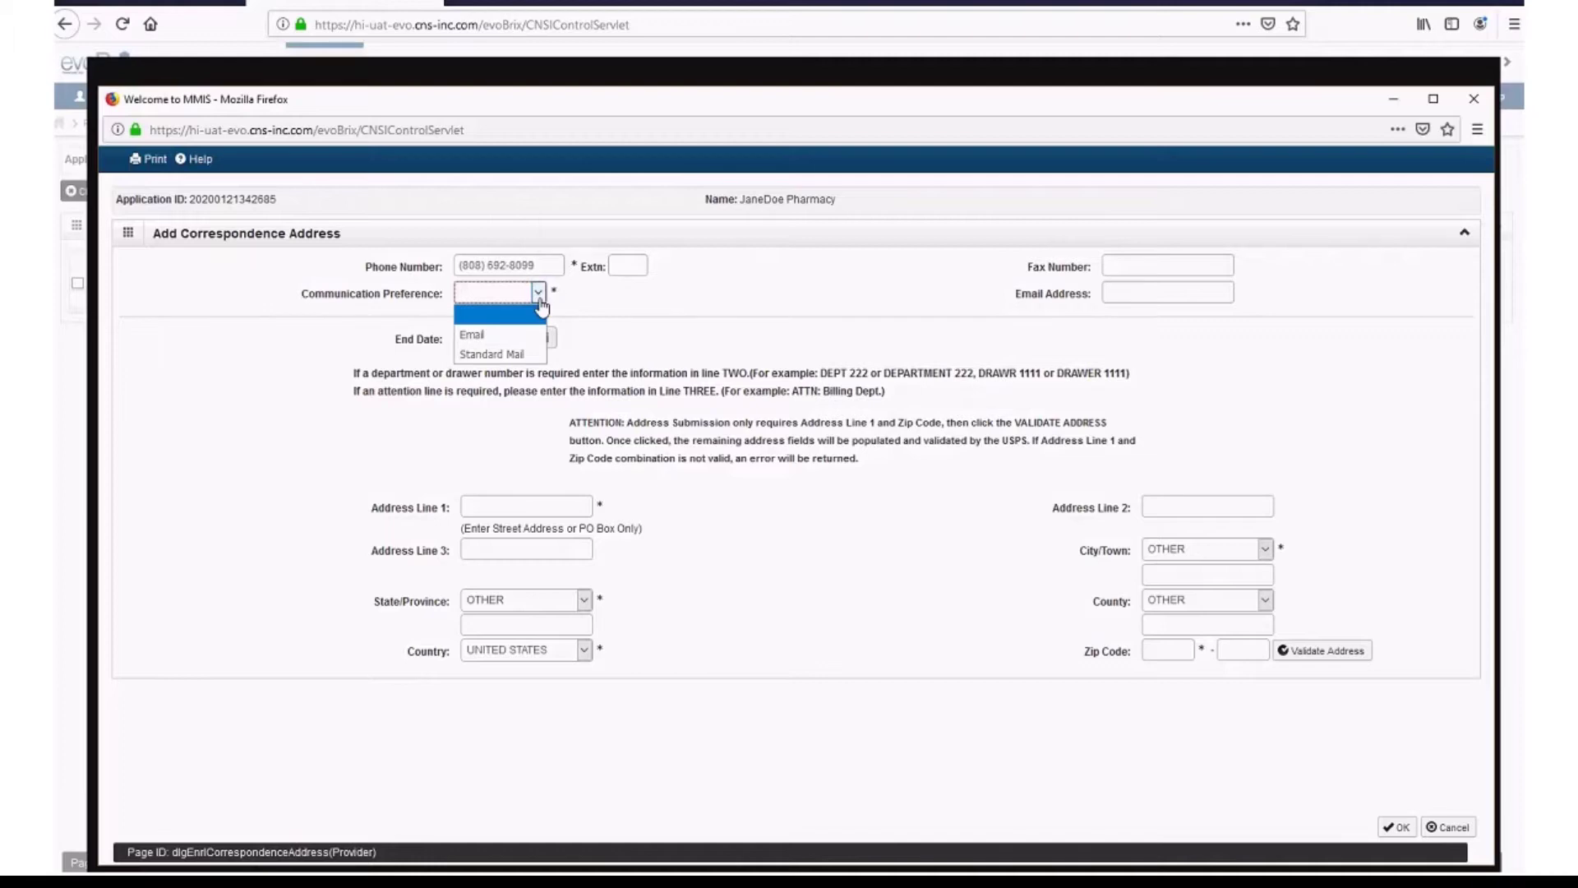
click(536, 337)
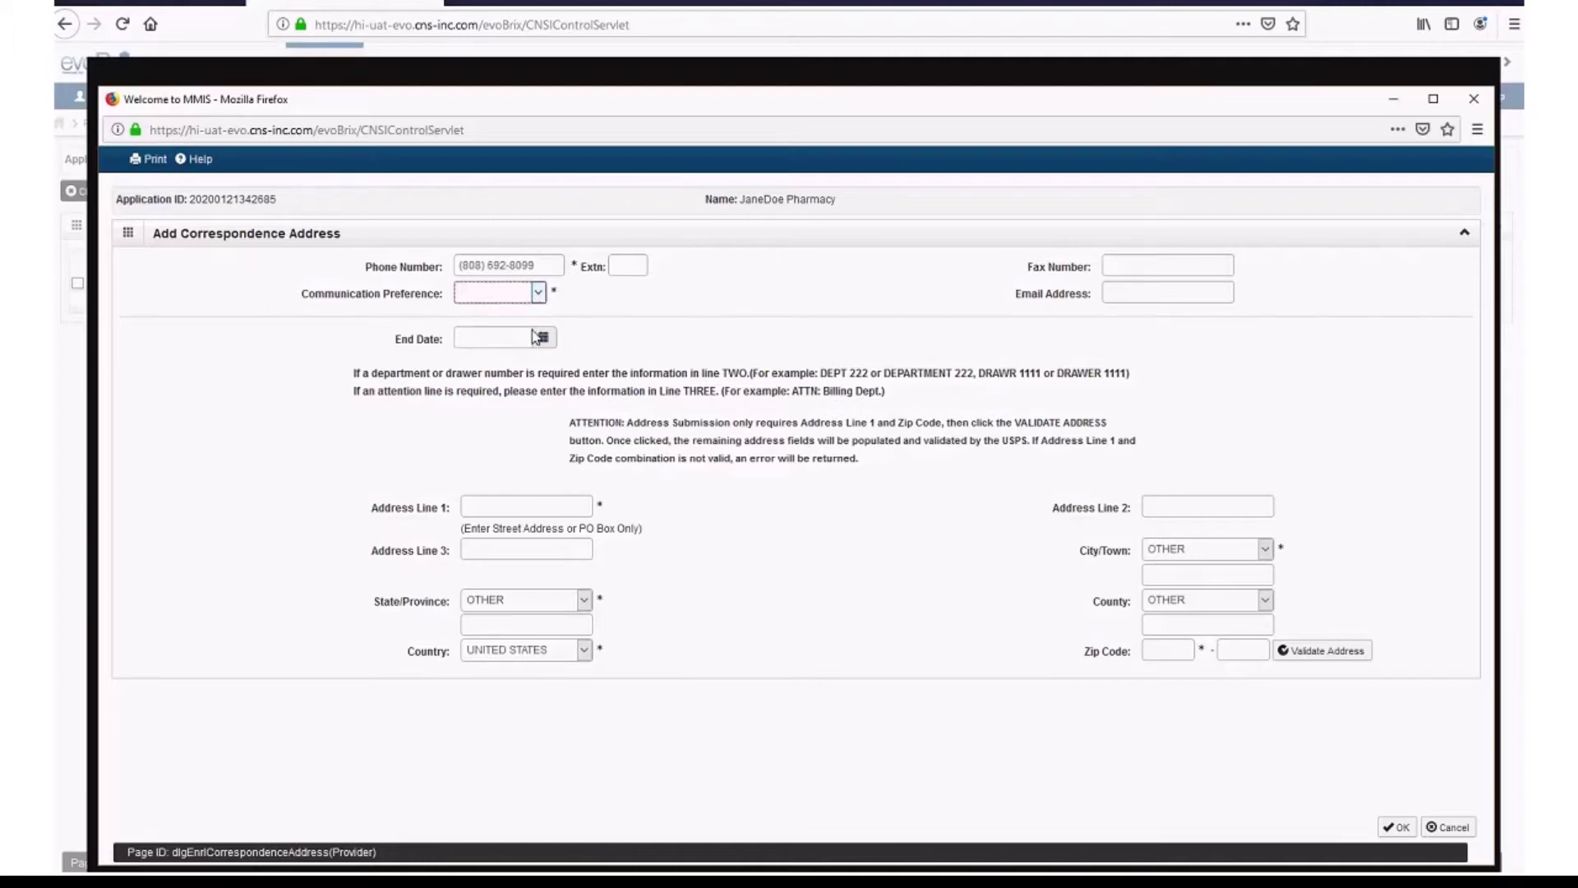
click(1224, 294)
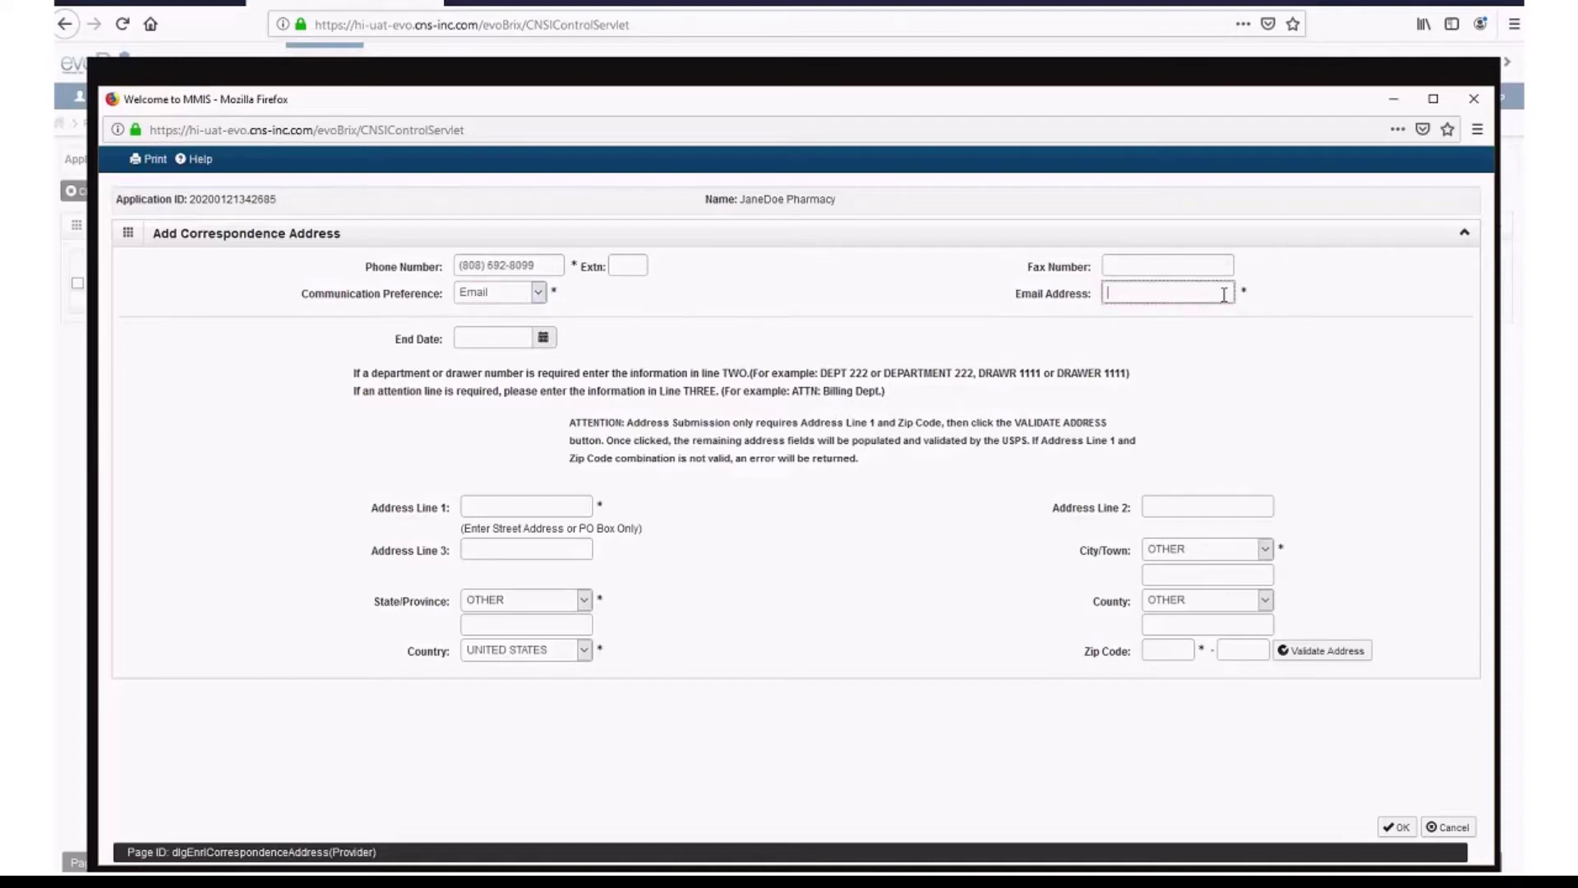
Autofill the street address from the saved location, validate it, and save the correspondence address
click(519, 507)
text(601)
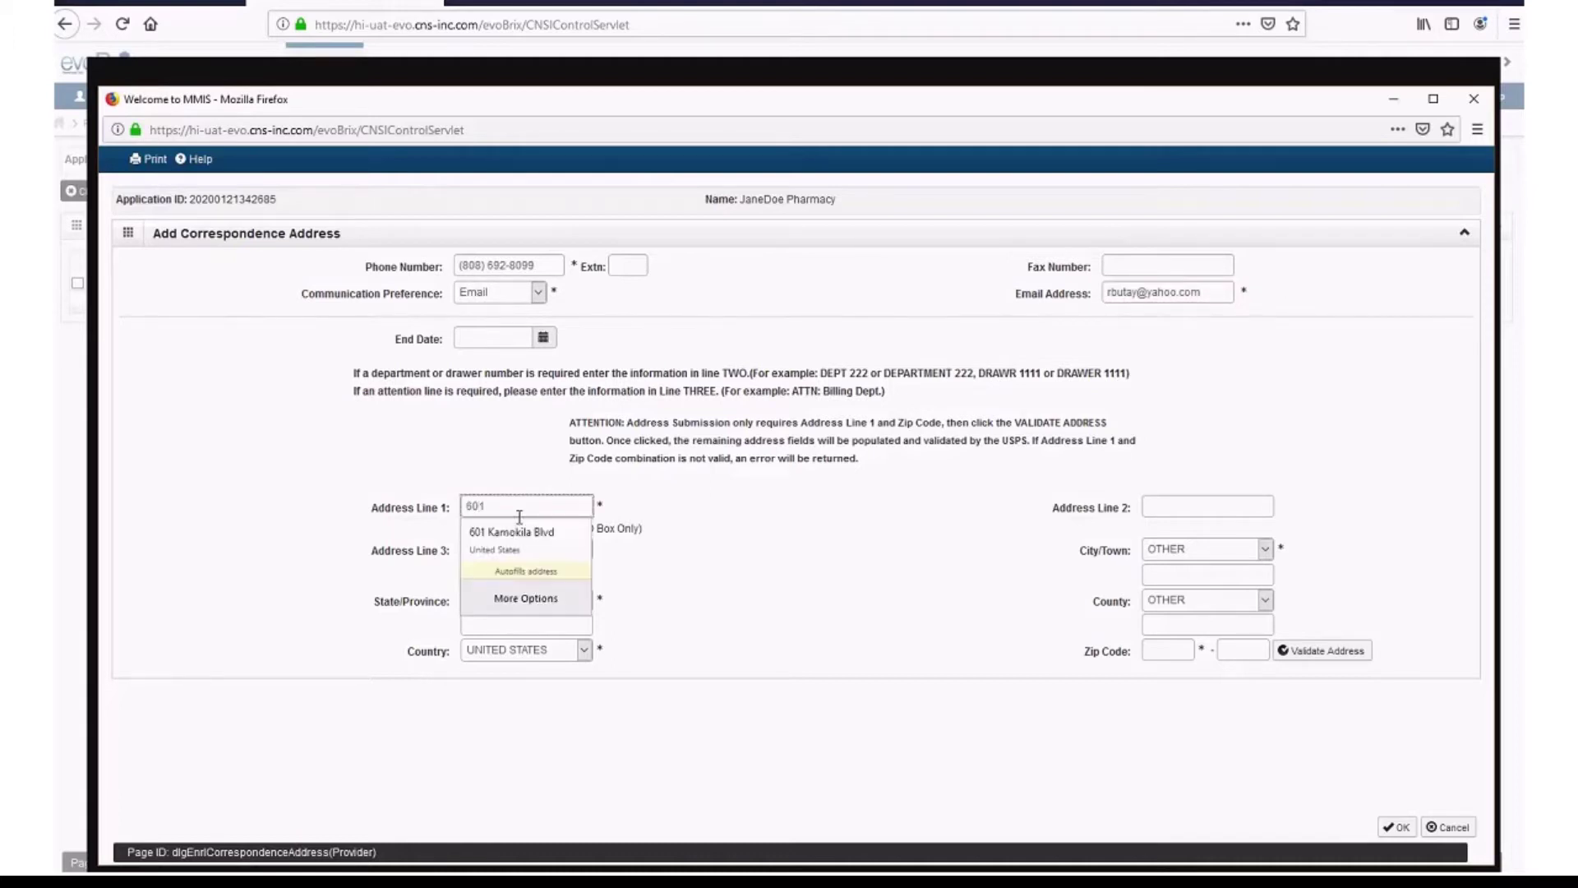
key(Down)
key(Return)
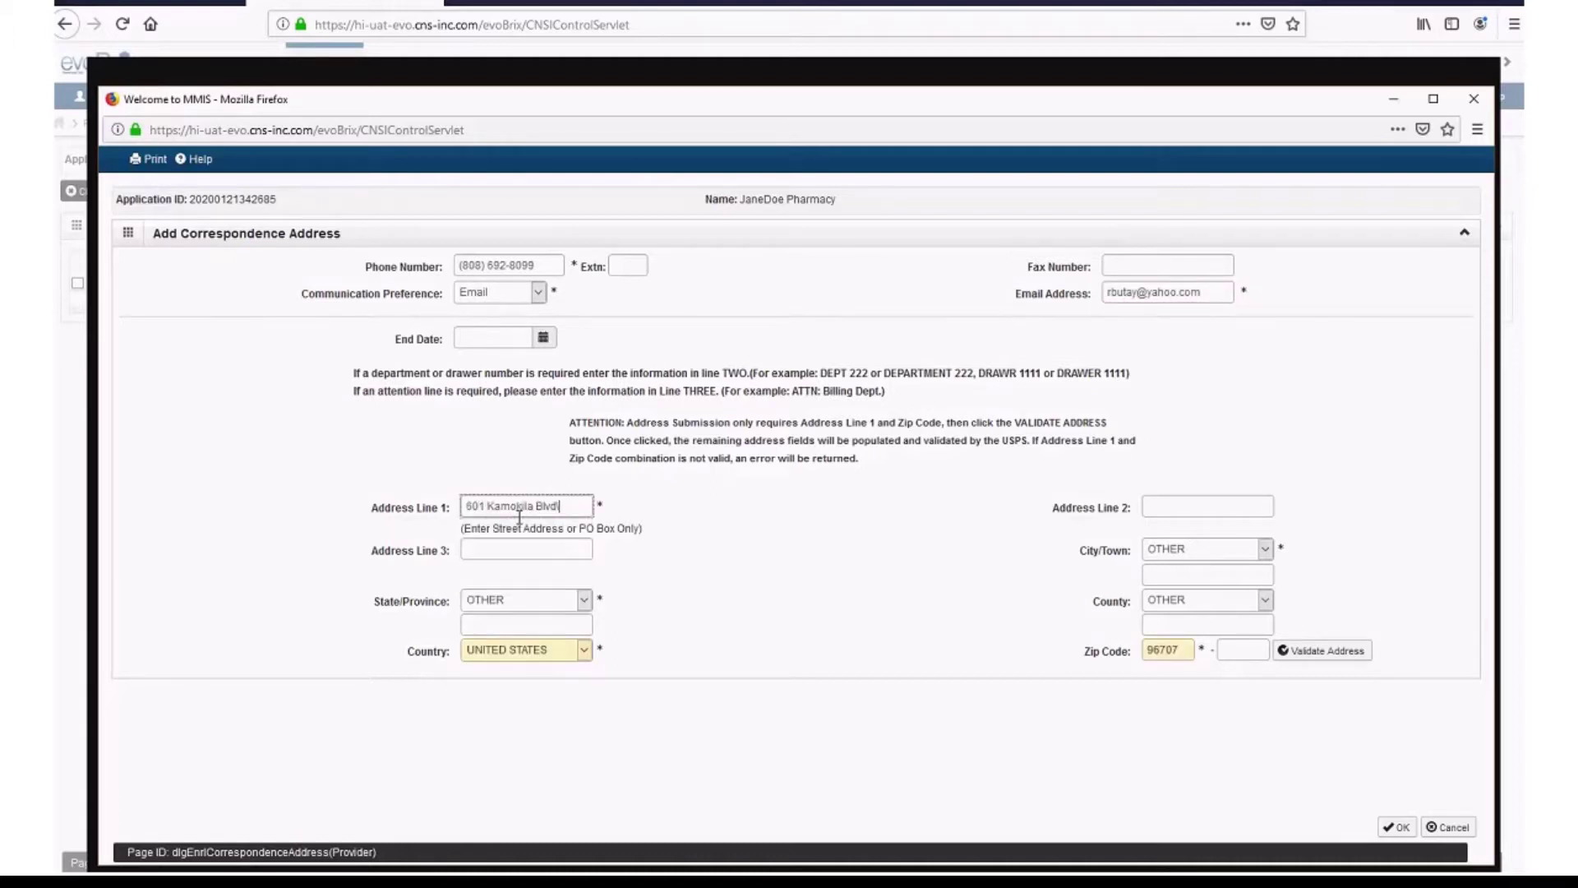
key(Down)
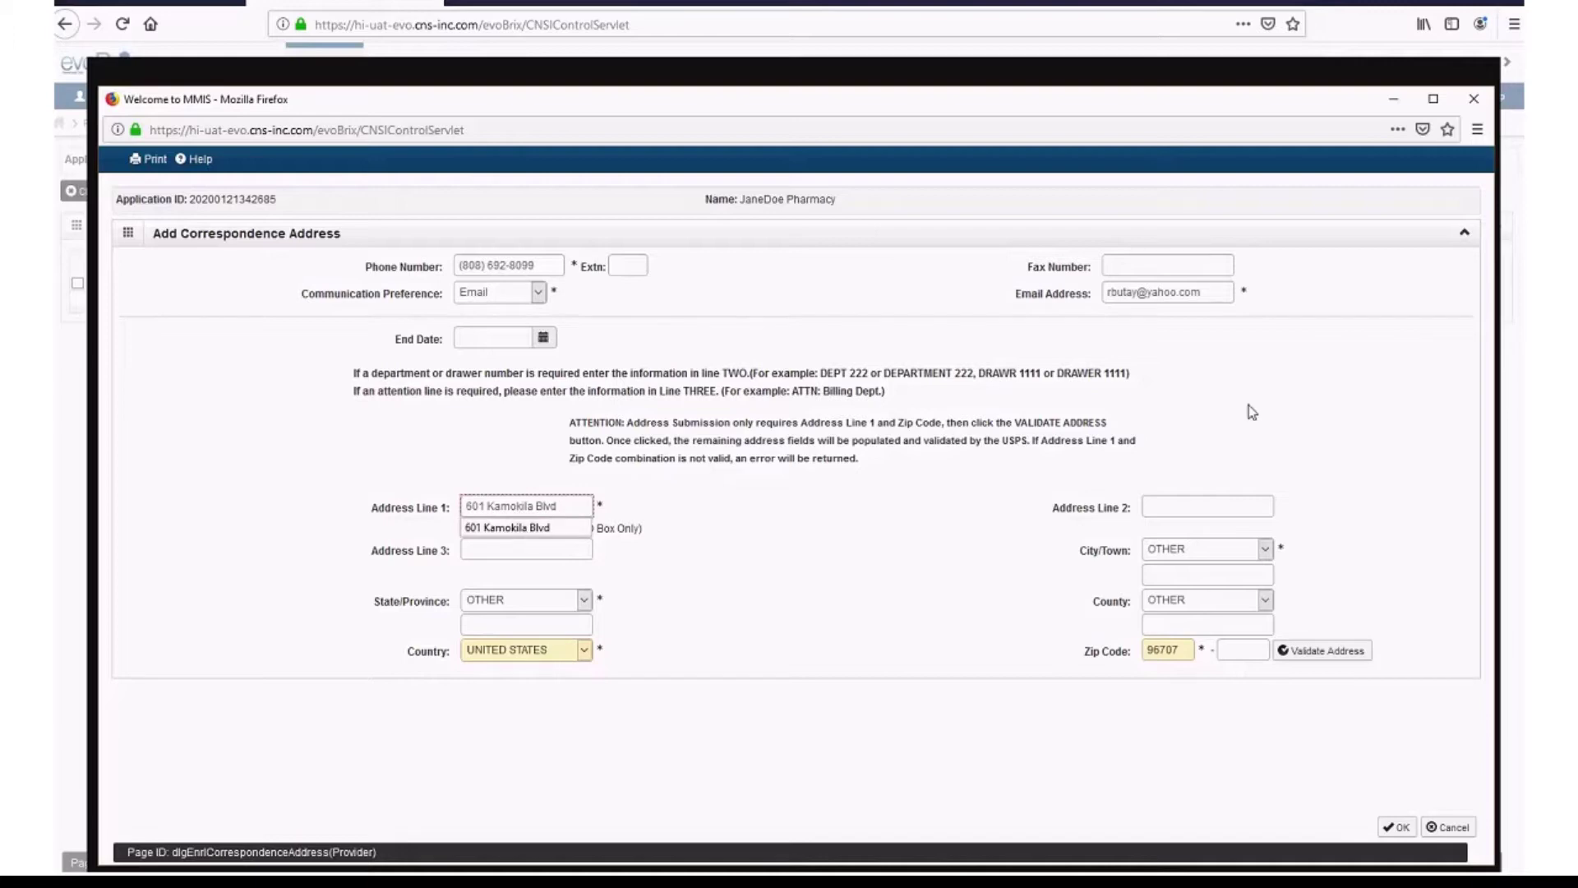
click(1360, 651)
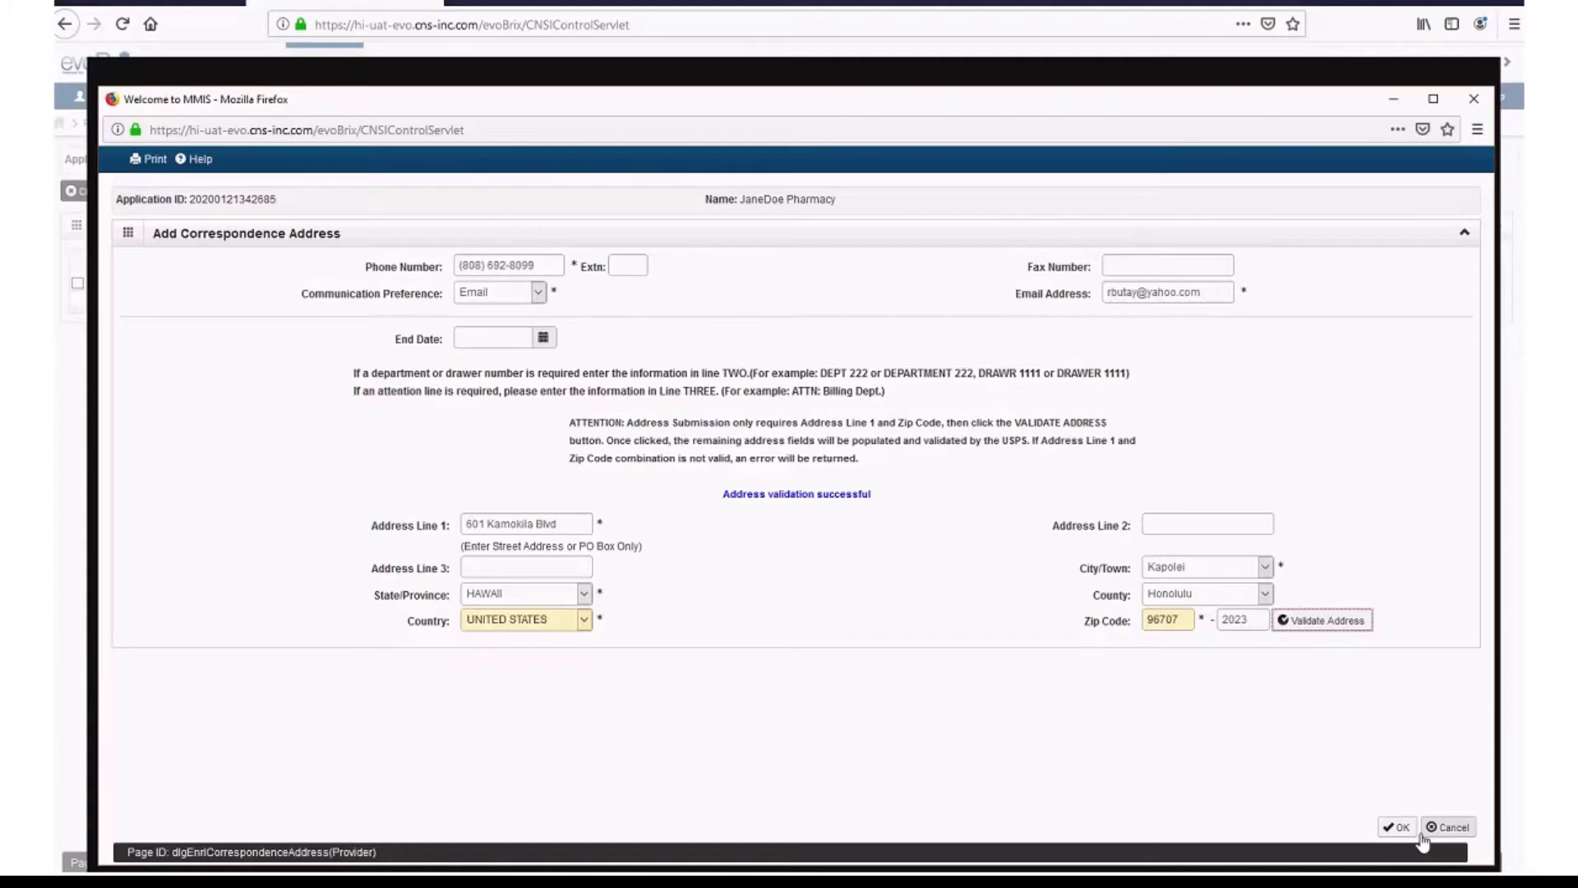
click(1404, 831)
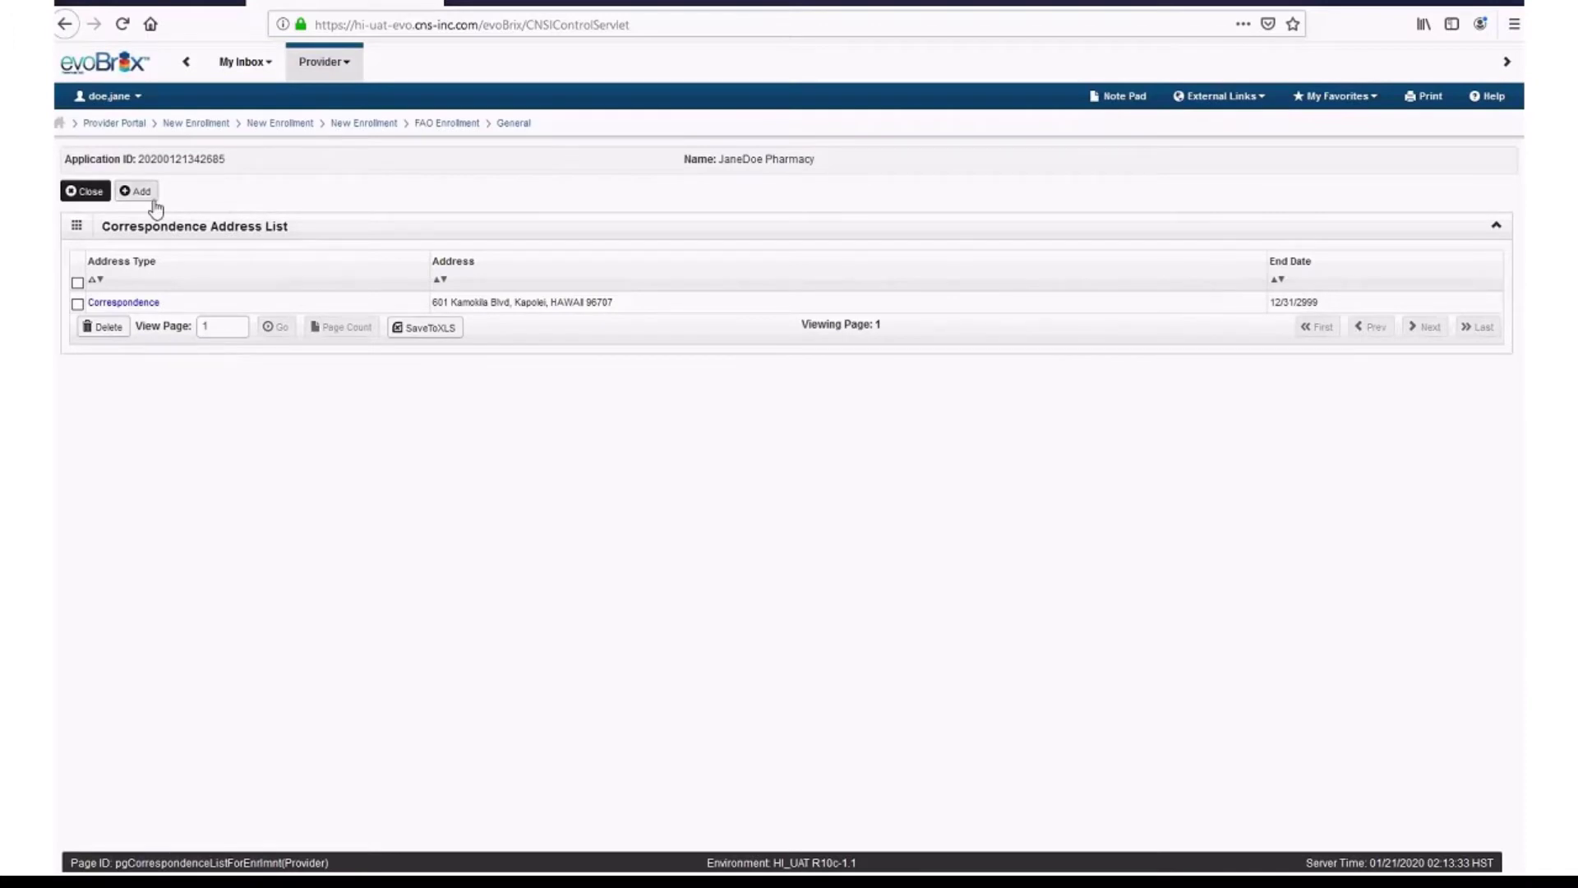
In Step 4, add provider type PHARMACY with specialty NO SPECIALTY REQUIRED, then return to the step list
click(87, 192)
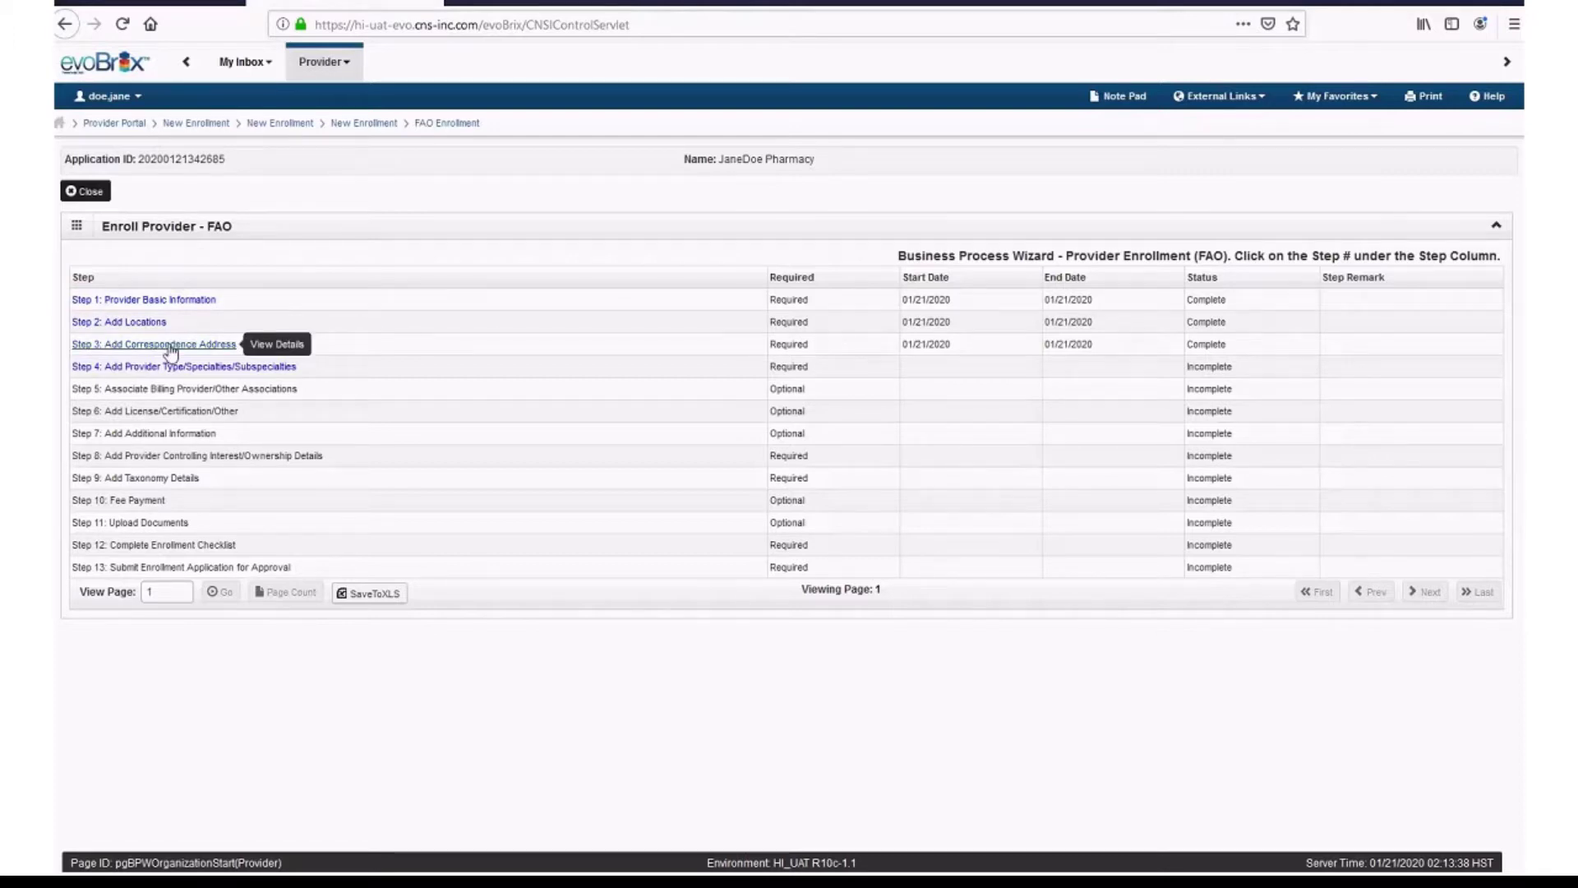
click(116, 375)
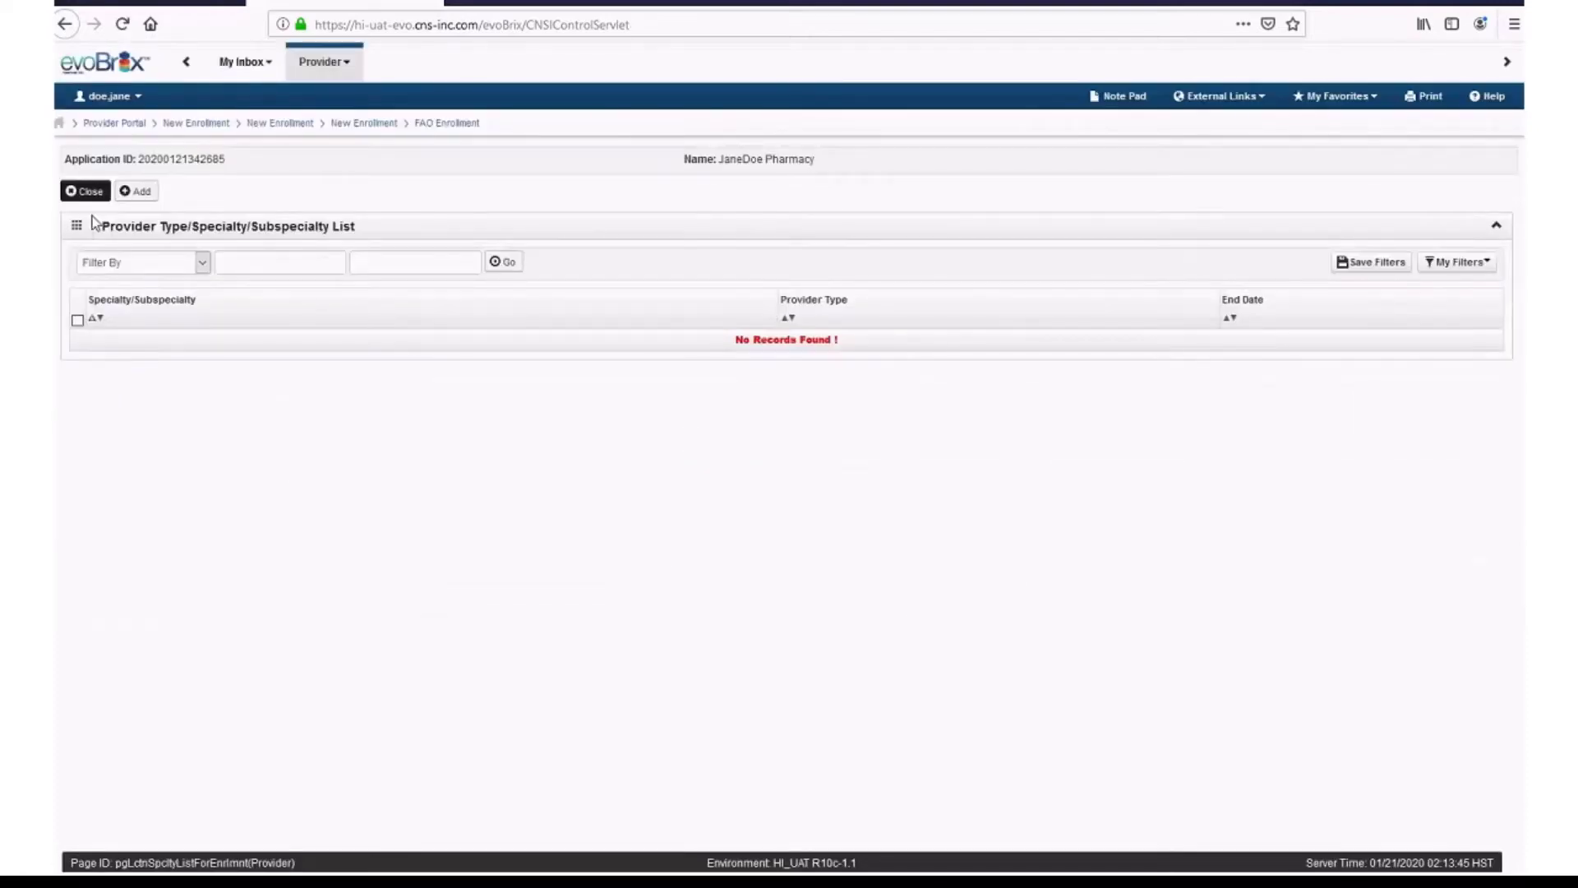
click(134, 191)
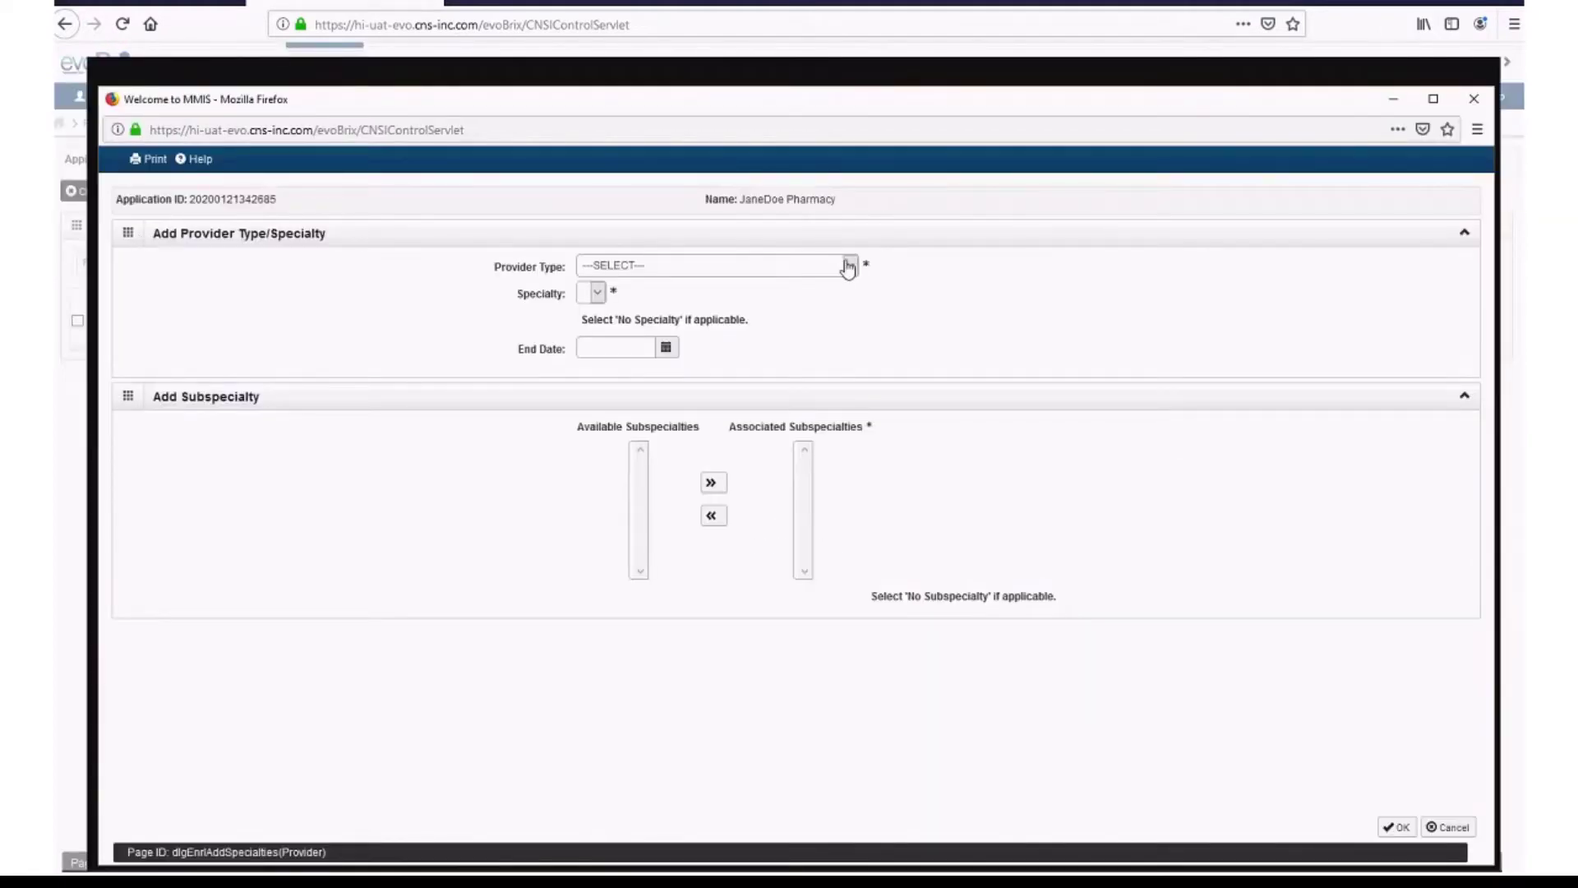
click(1442, 104)
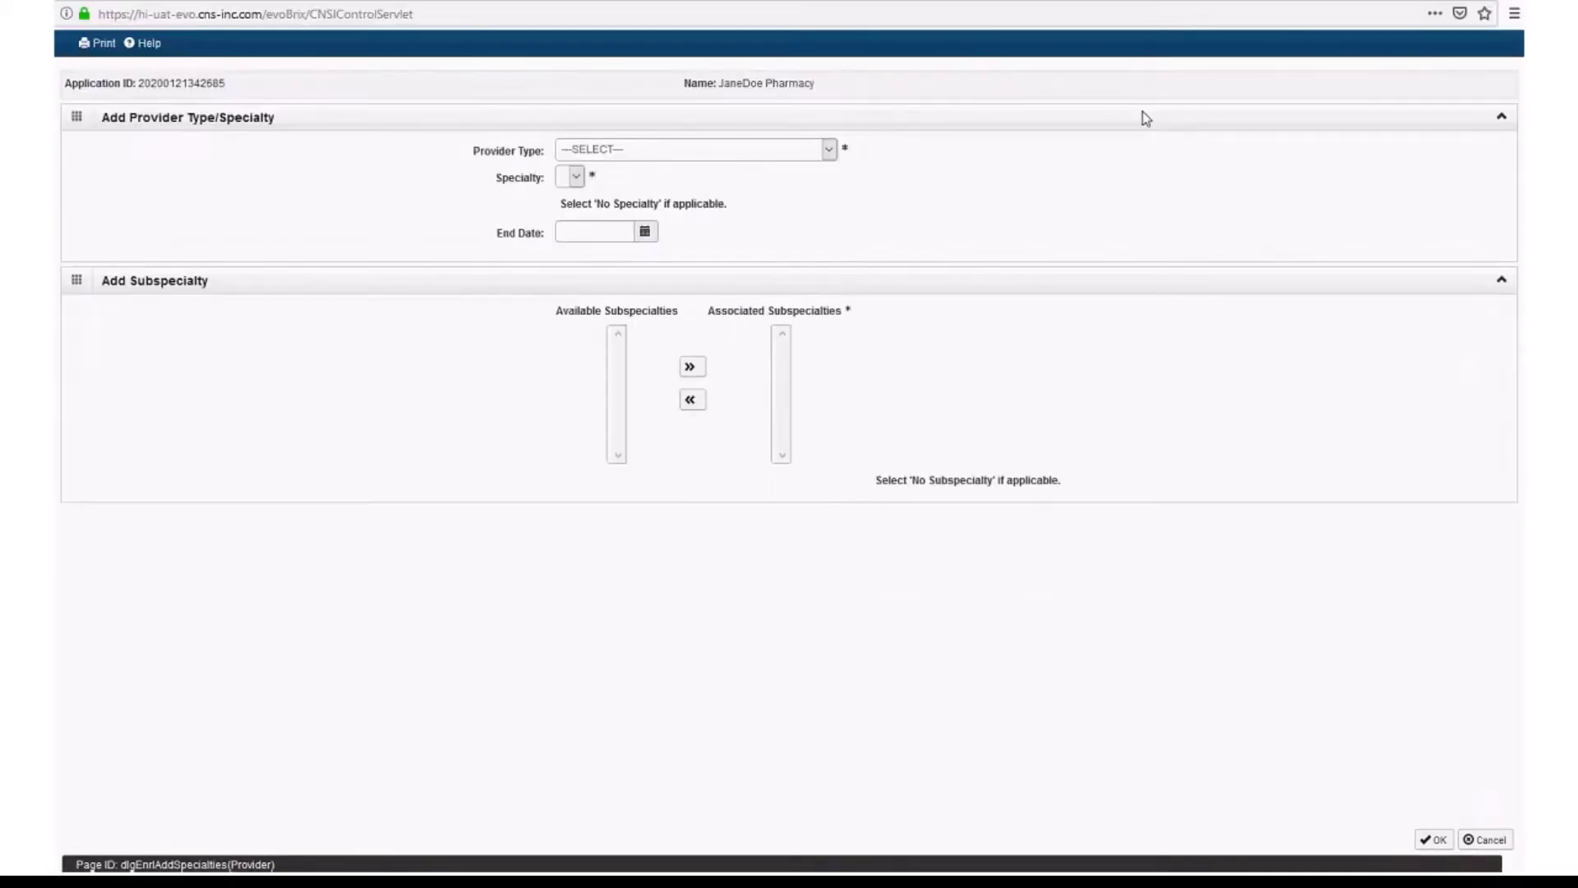
click(832, 152)
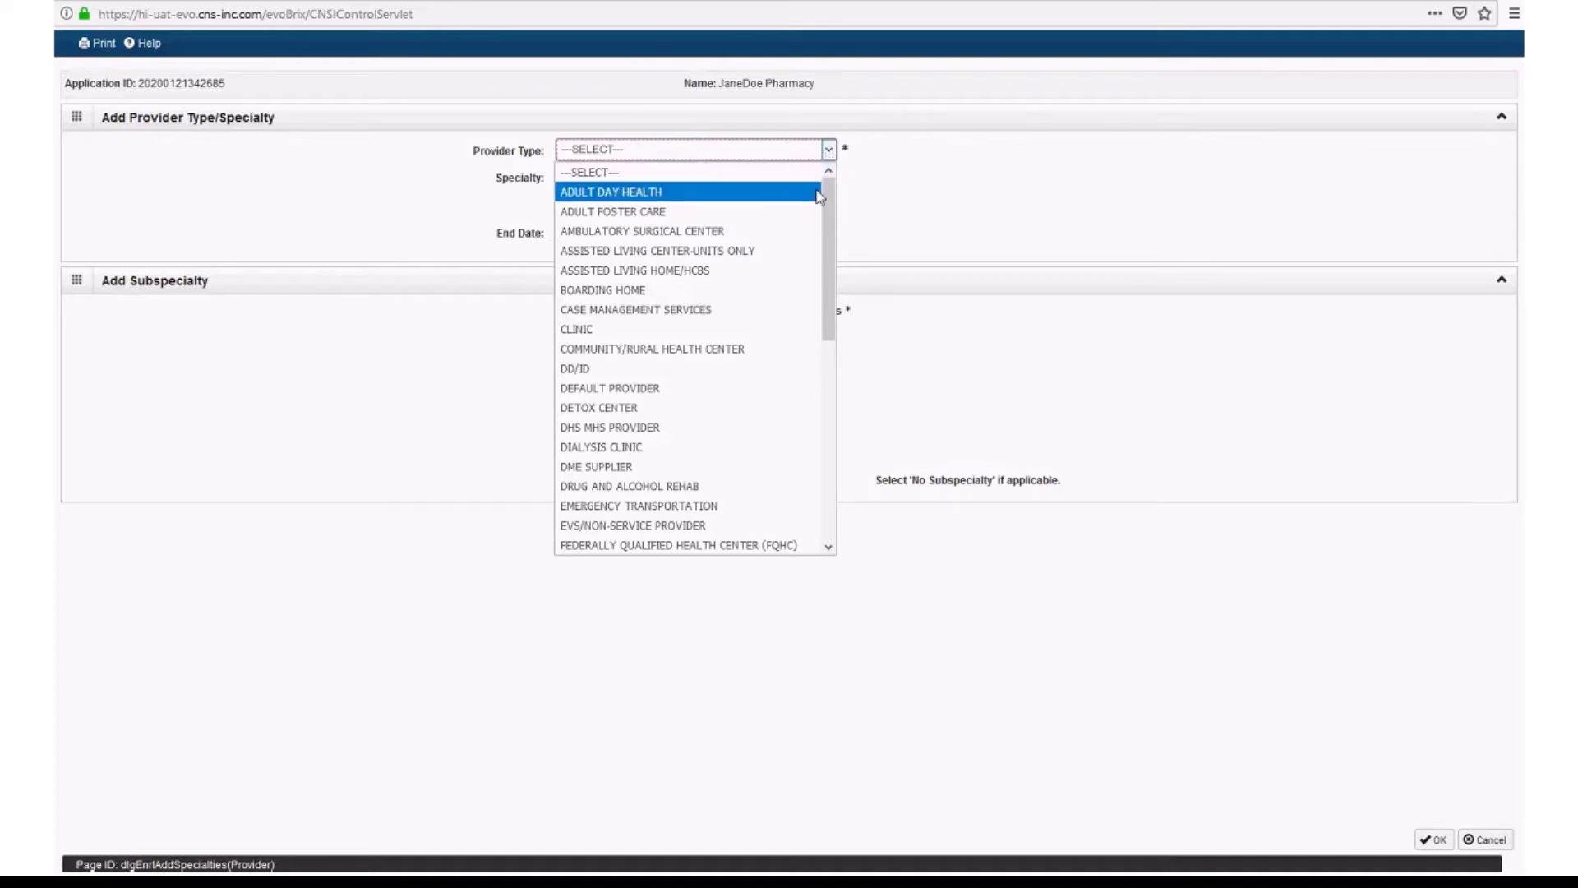
scroll(826, 332, down, 1)
scroll(826, 332, down, 5)
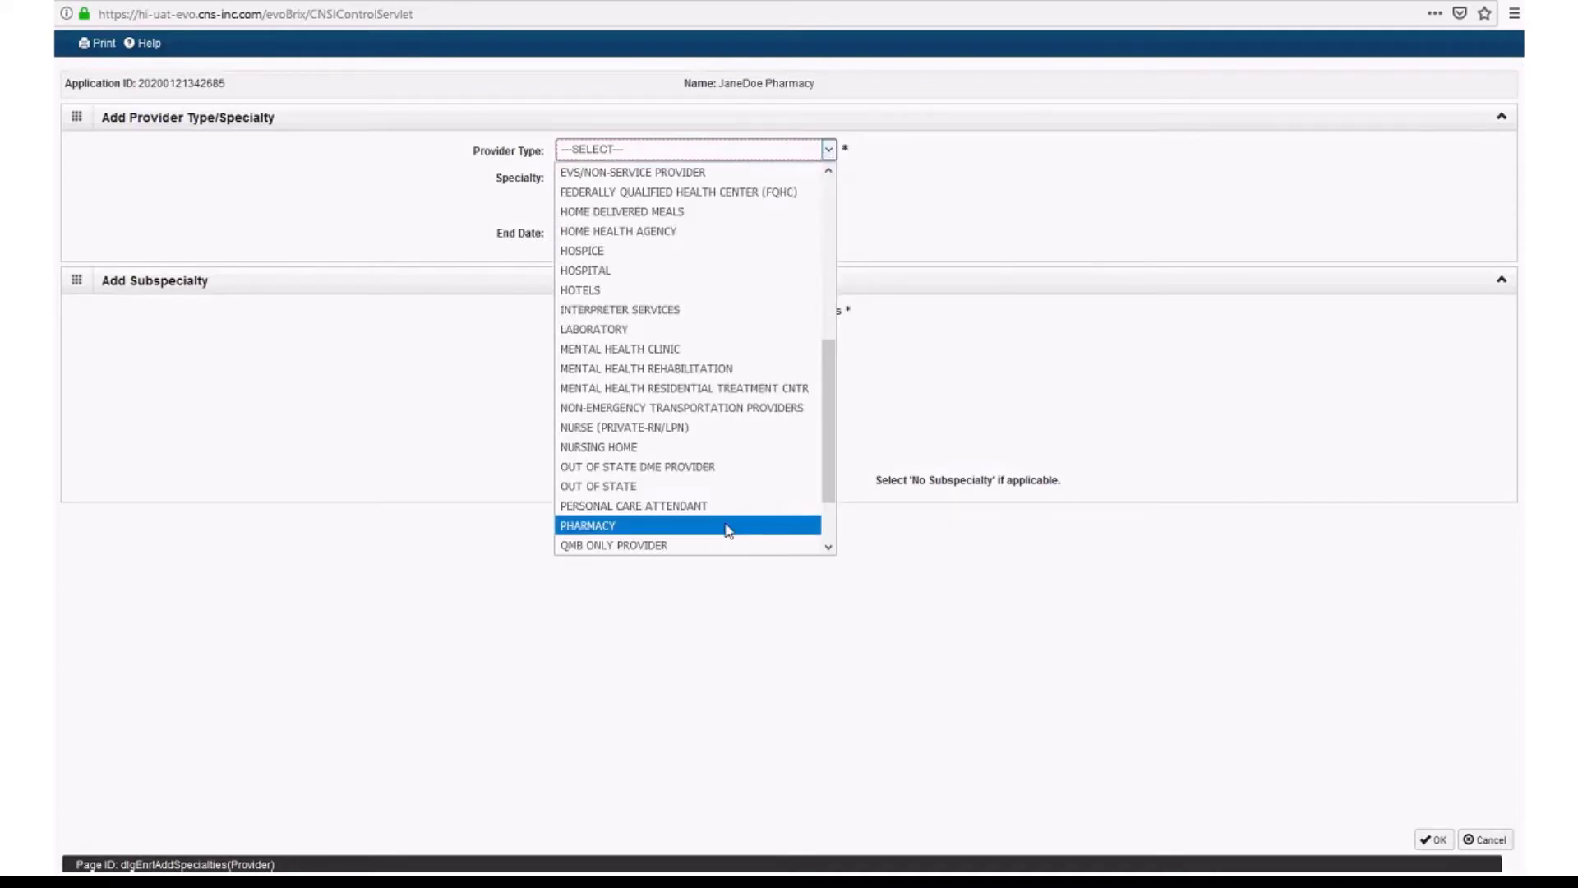
click(729, 530)
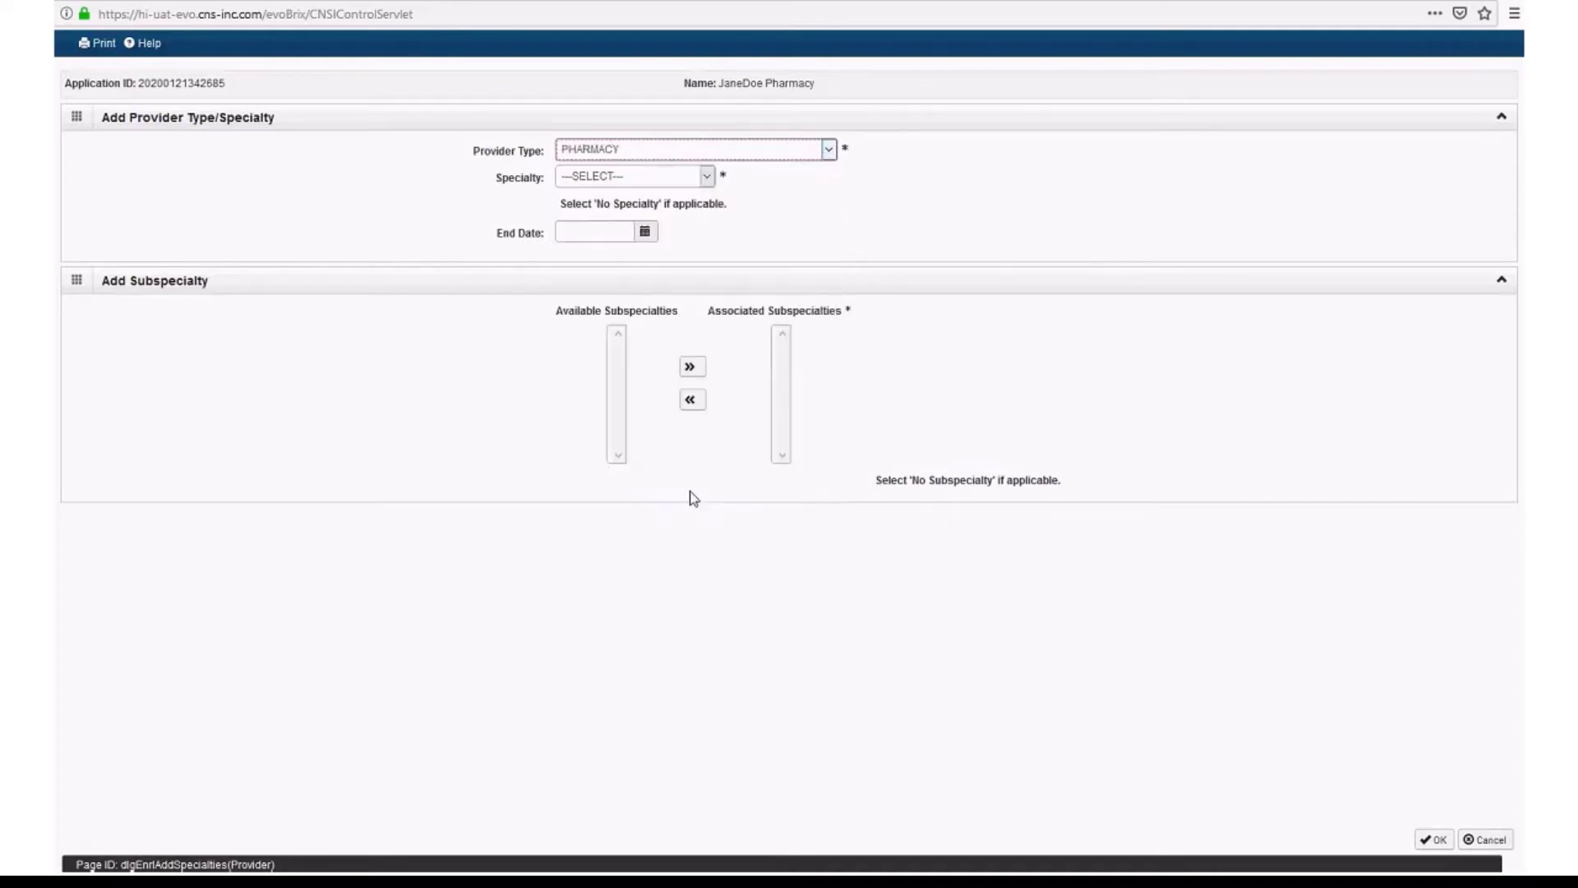
click(707, 178)
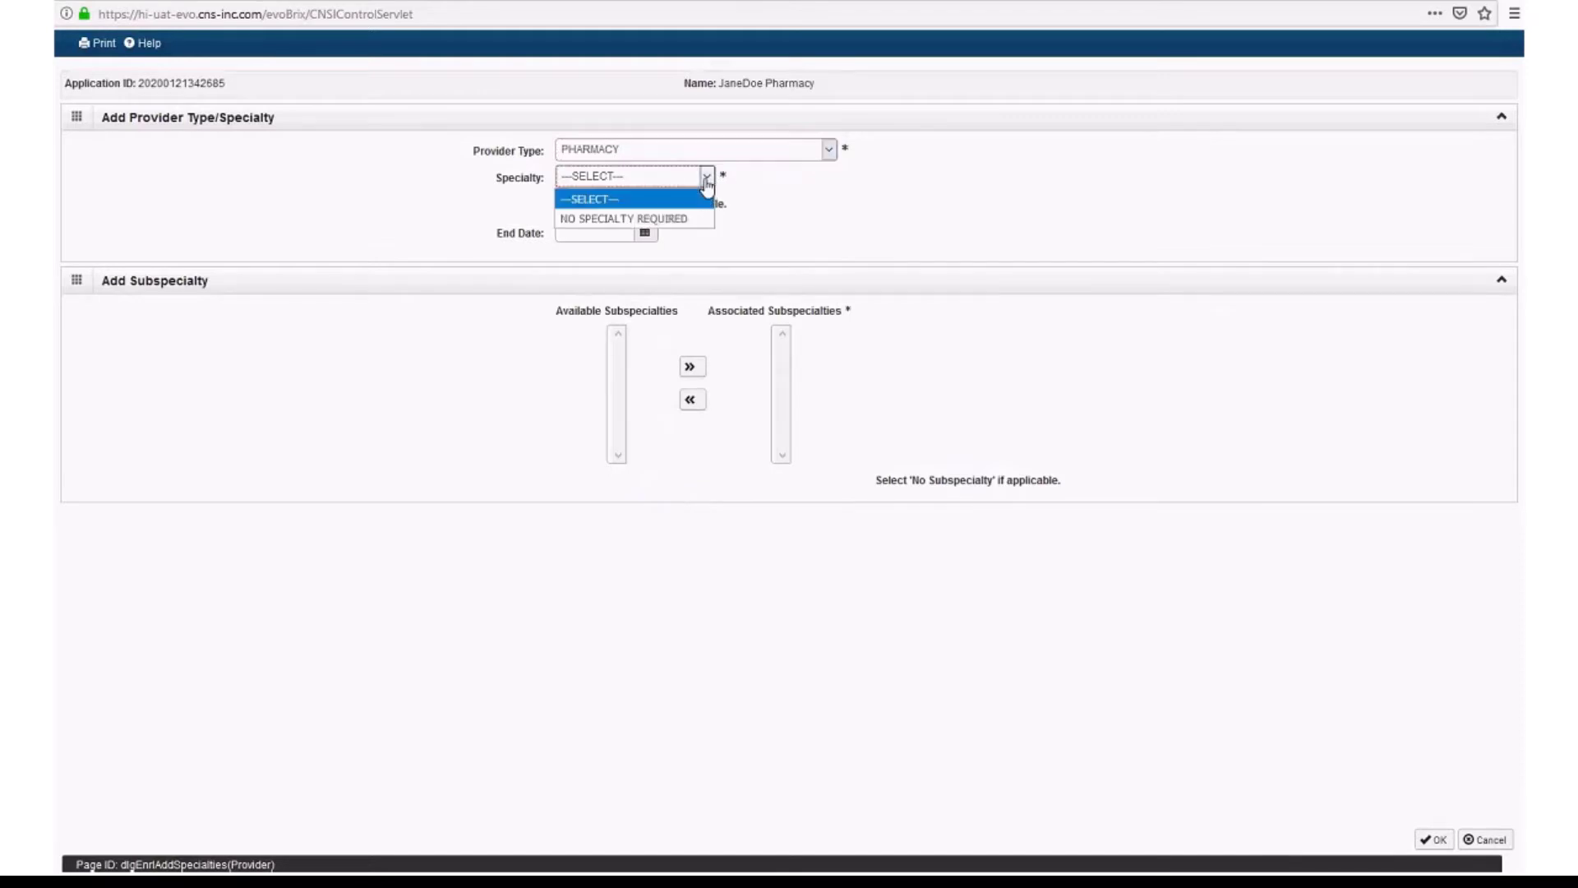
click(693, 220)
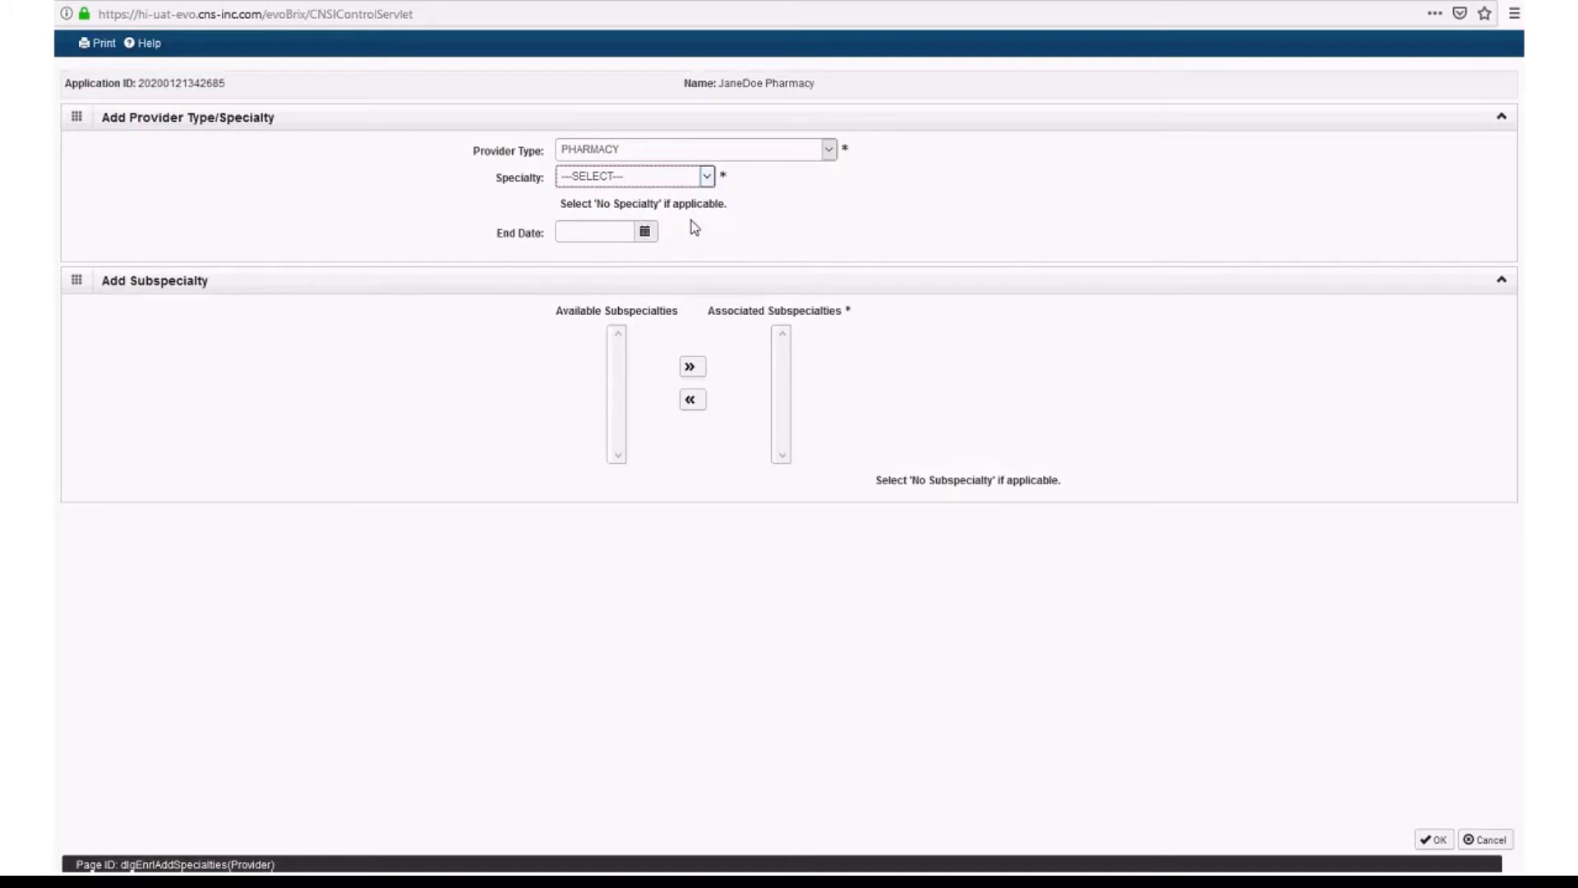
click(1432, 840)
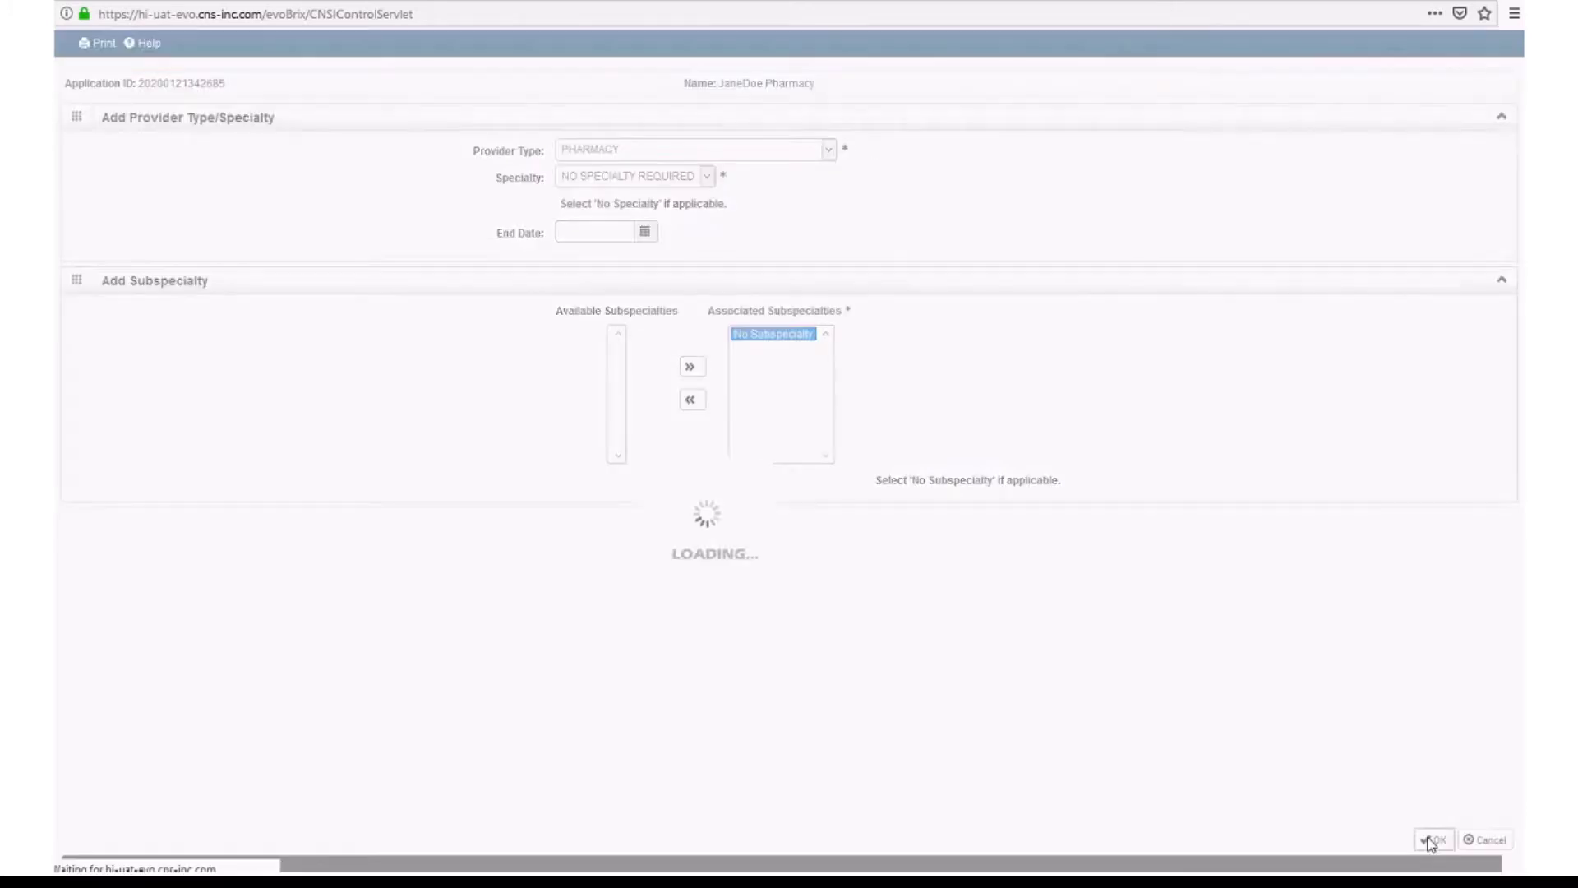
click(87, 192)
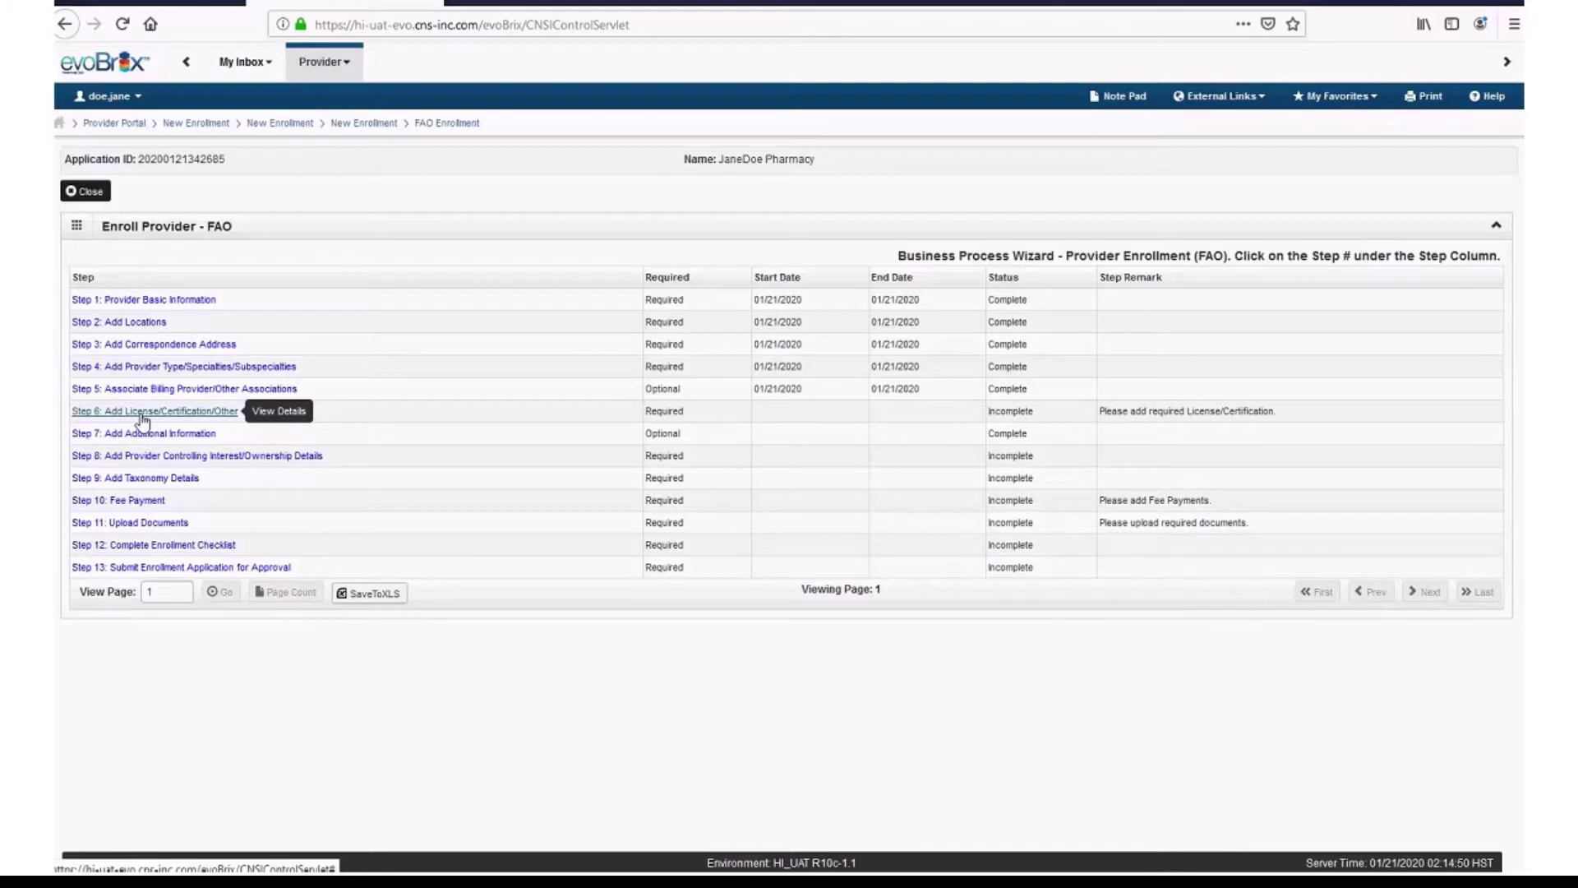
Open the Step 6 Add License/Certification/Other list
click(142, 418)
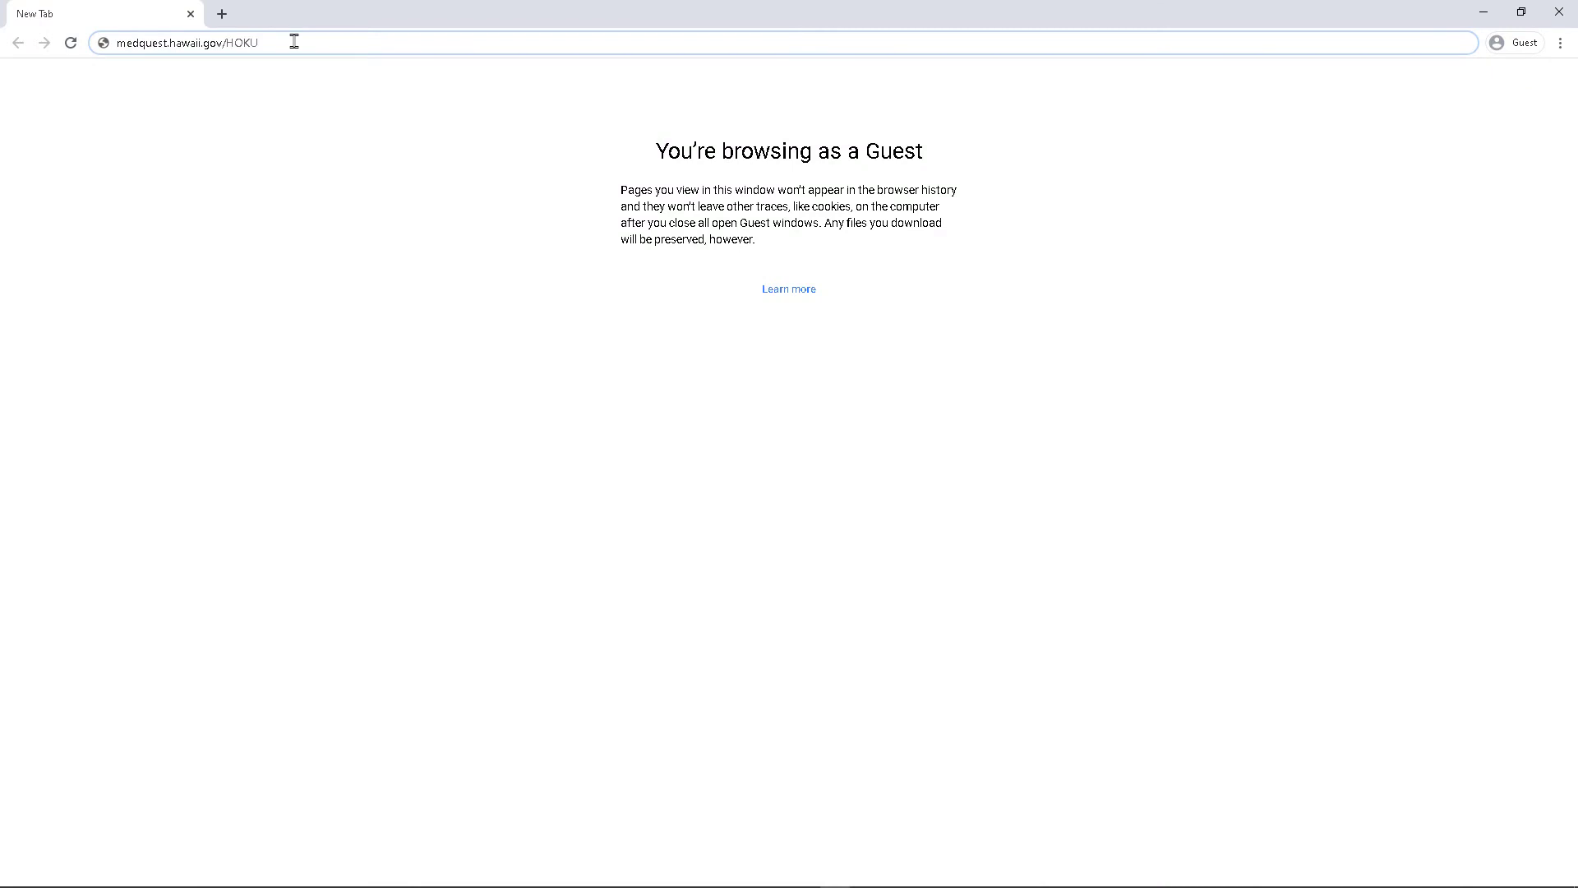
Load the Med-QUEST HOKU page and open the Required and Optional Licenses by Provider Type PDF
key(Return)
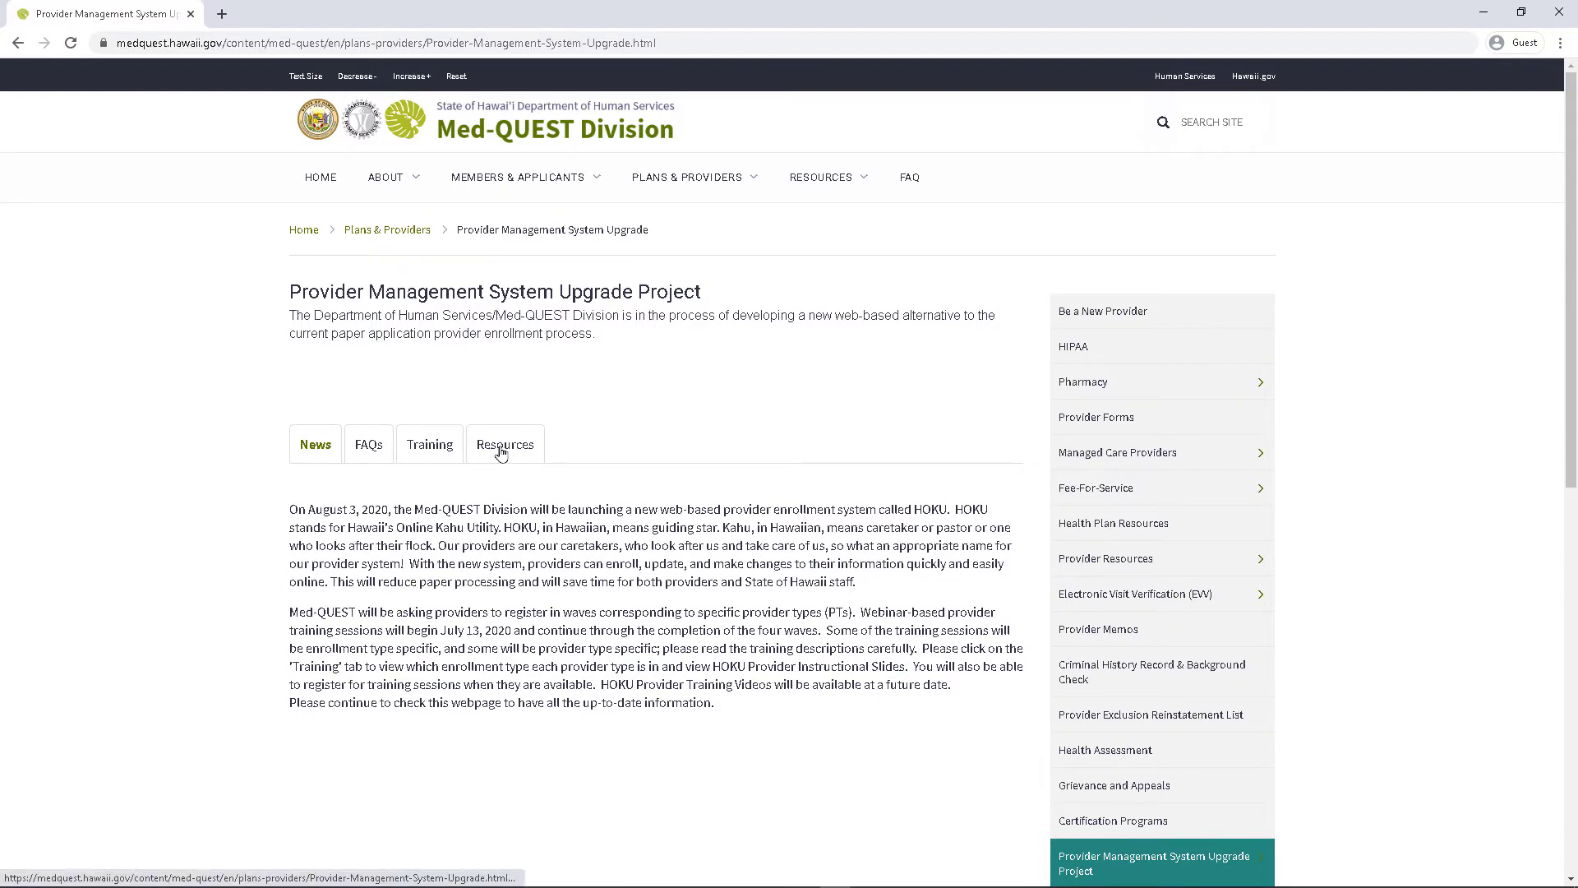
click(500, 450)
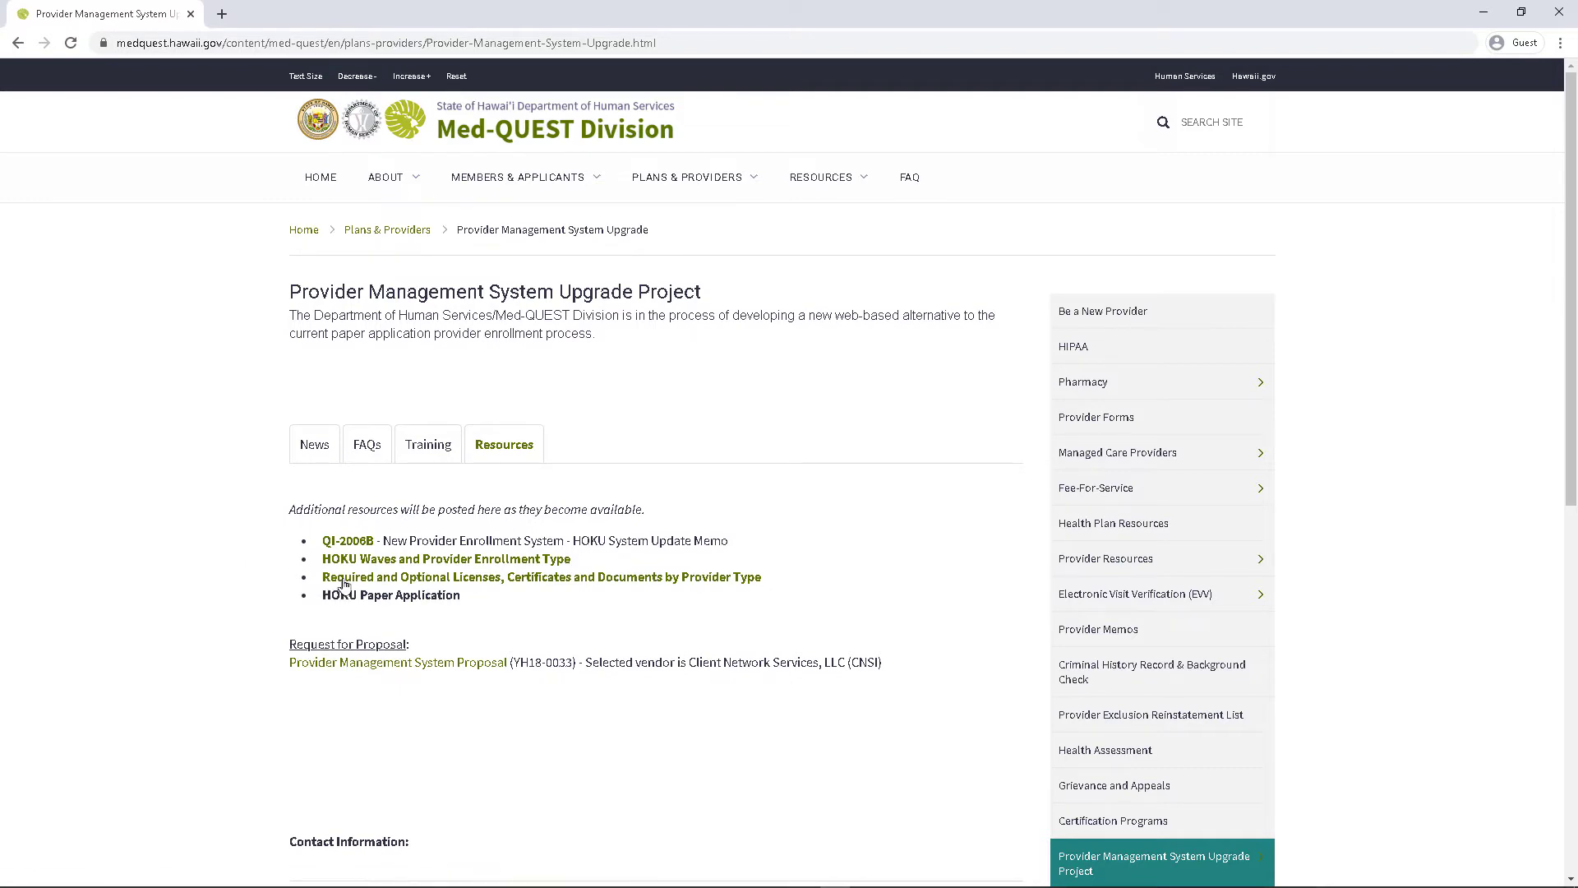
click(344, 585)
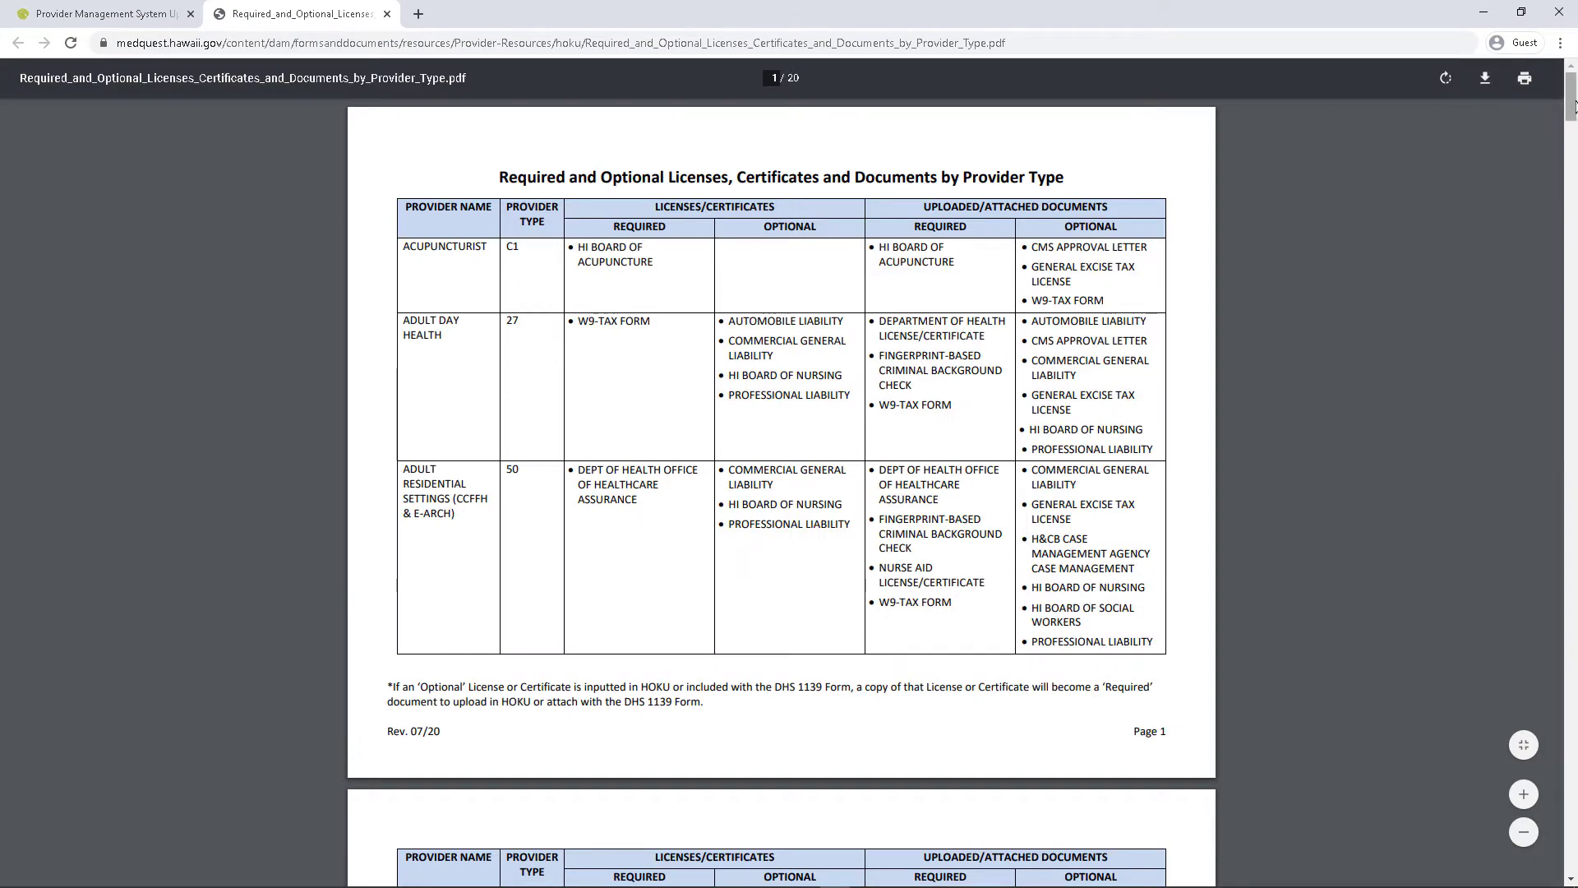
scroll(1573, 115, down, 1)
drag(1574, 115, 1573, 181)
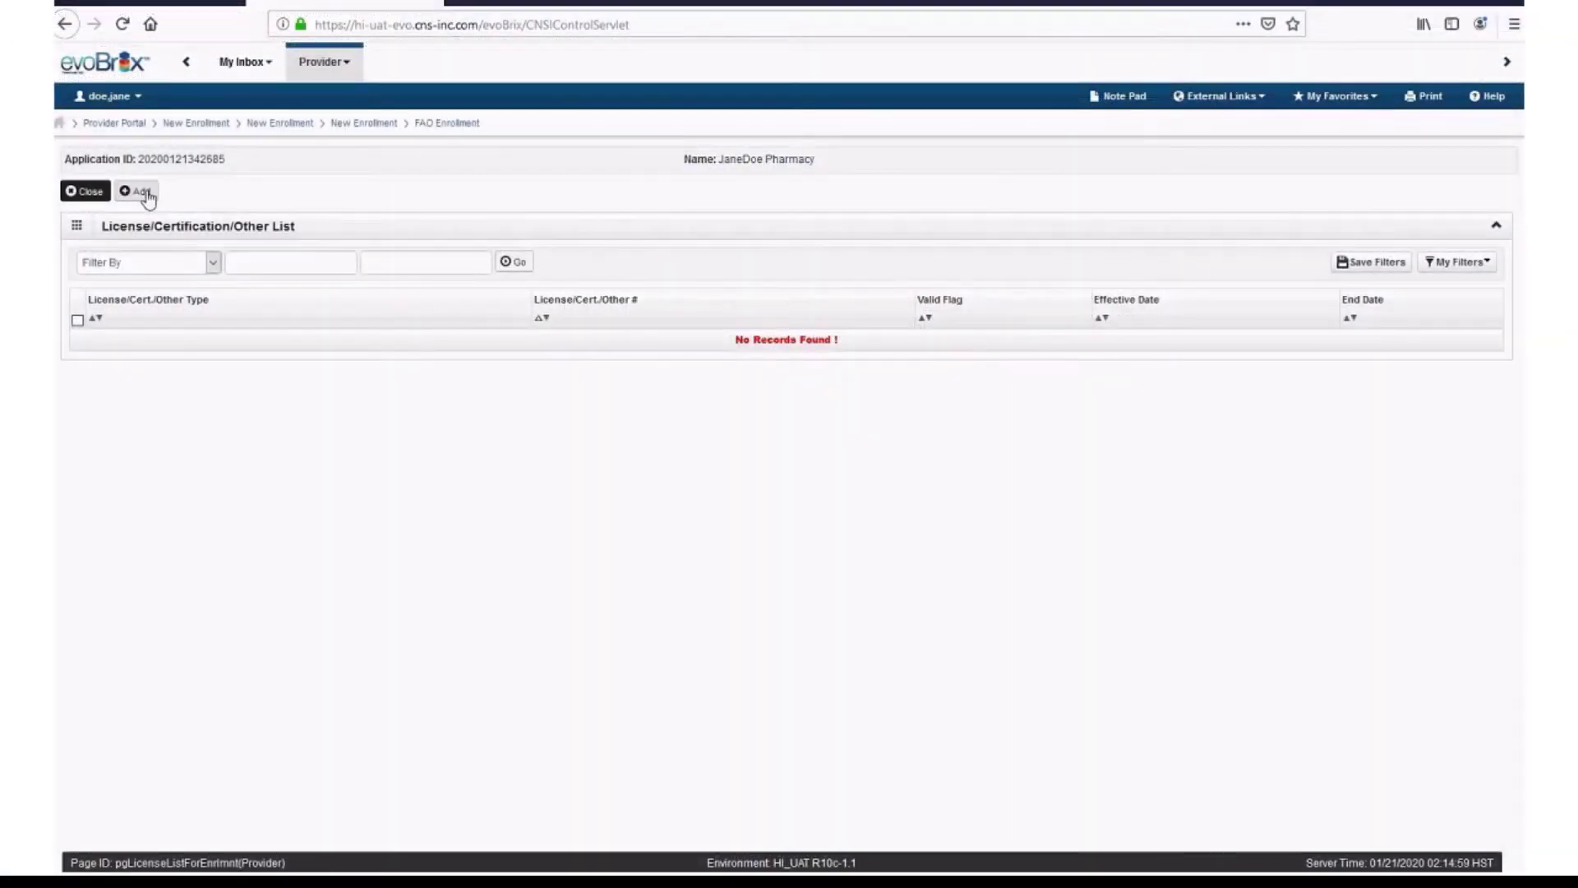
Add a Drug Enforcement Agency license with its license number, effective 01/21/2020, and confirm it
click(141, 192)
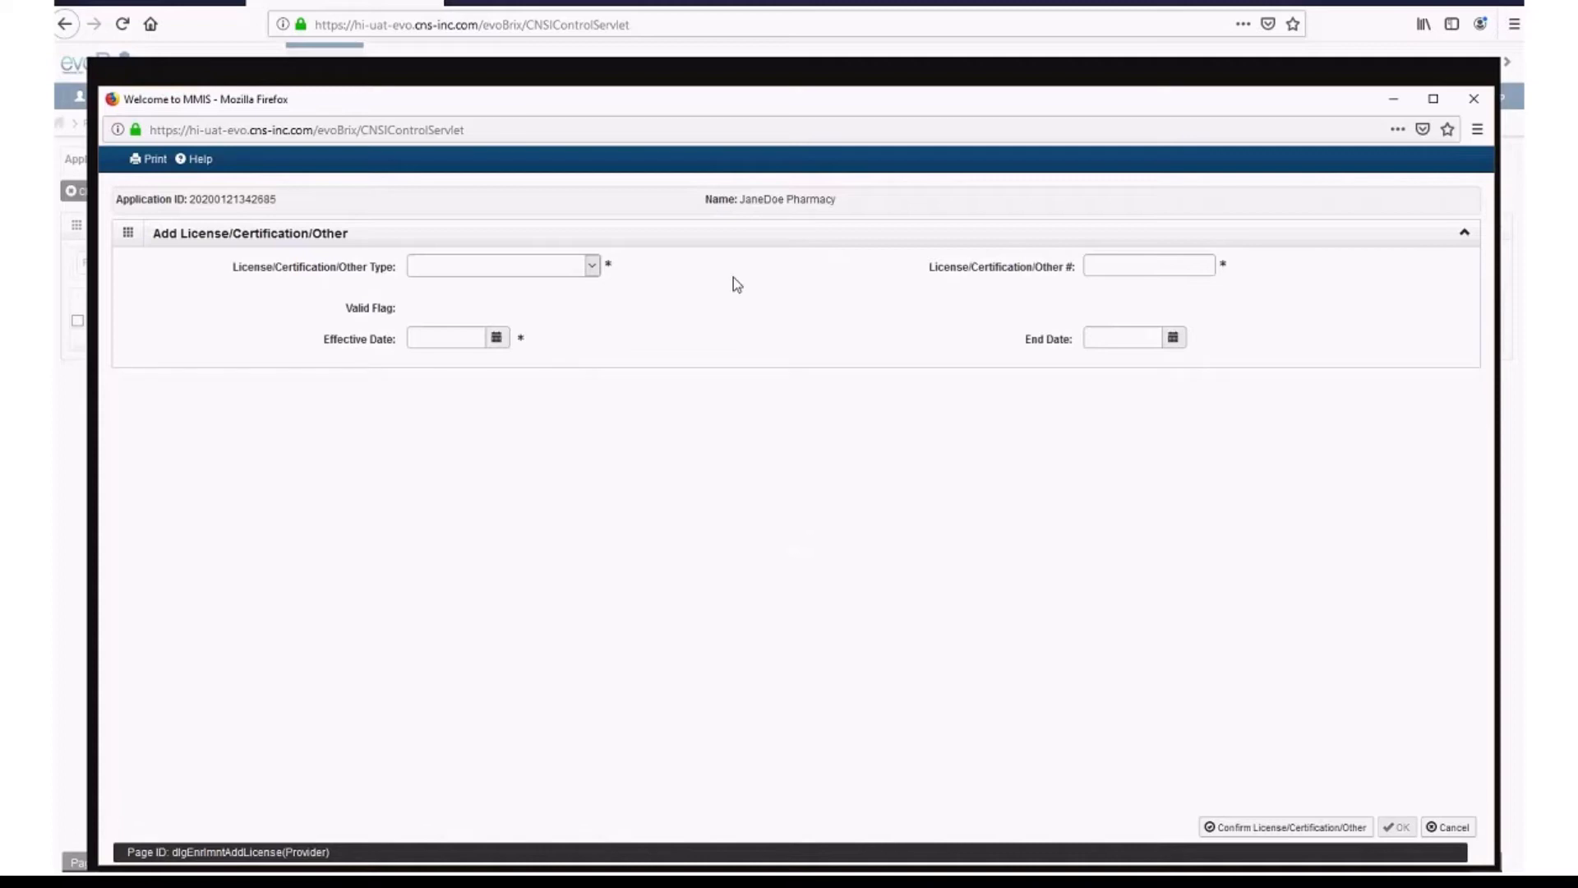
click(592, 267)
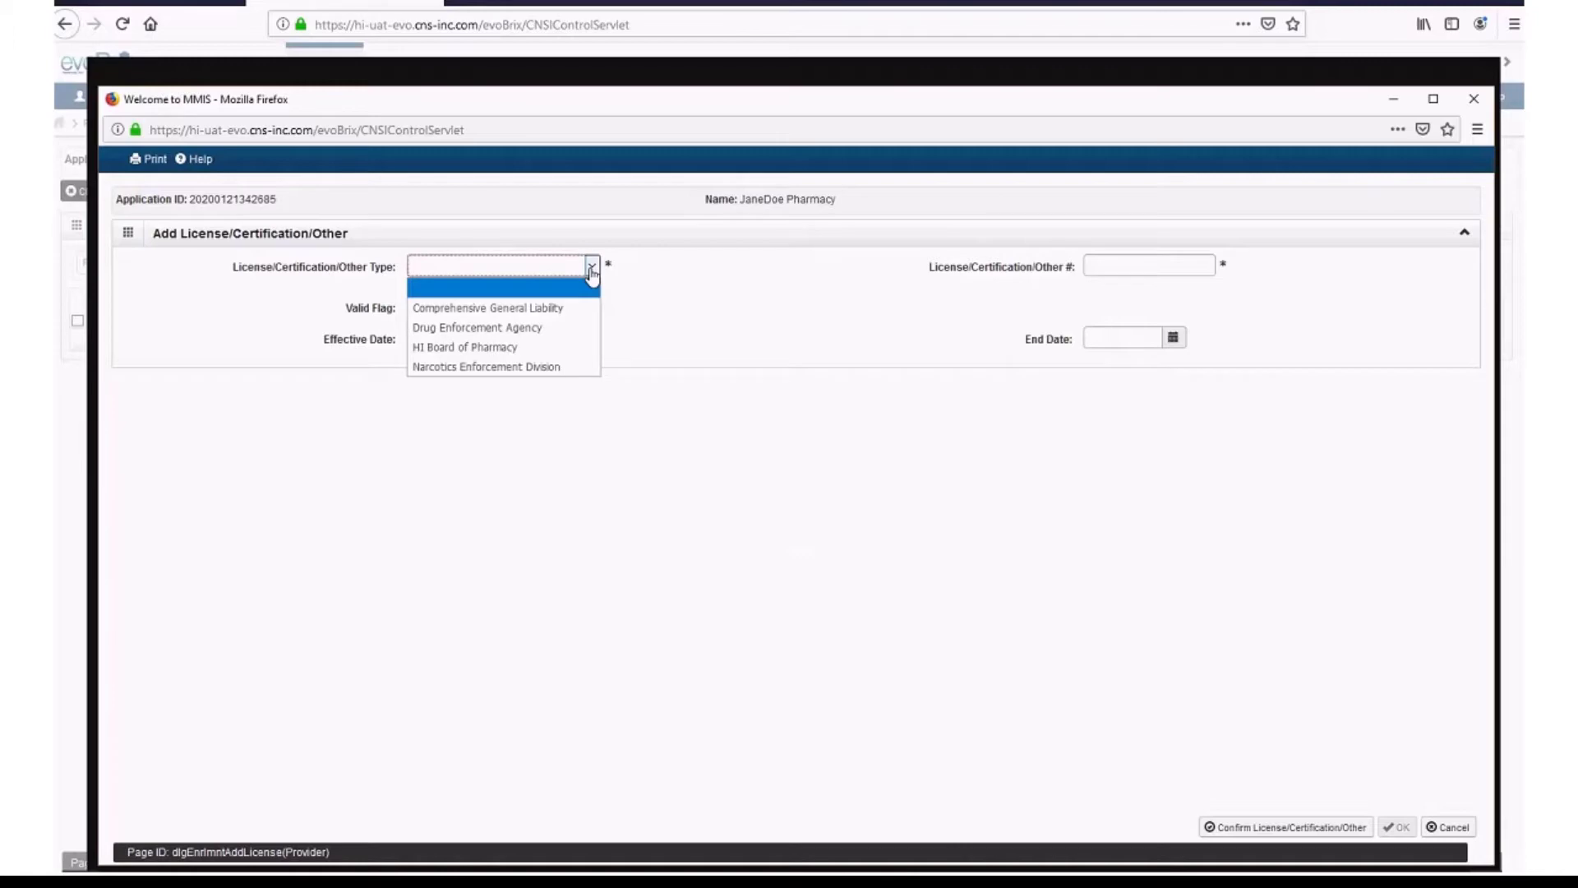
click(547, 328)
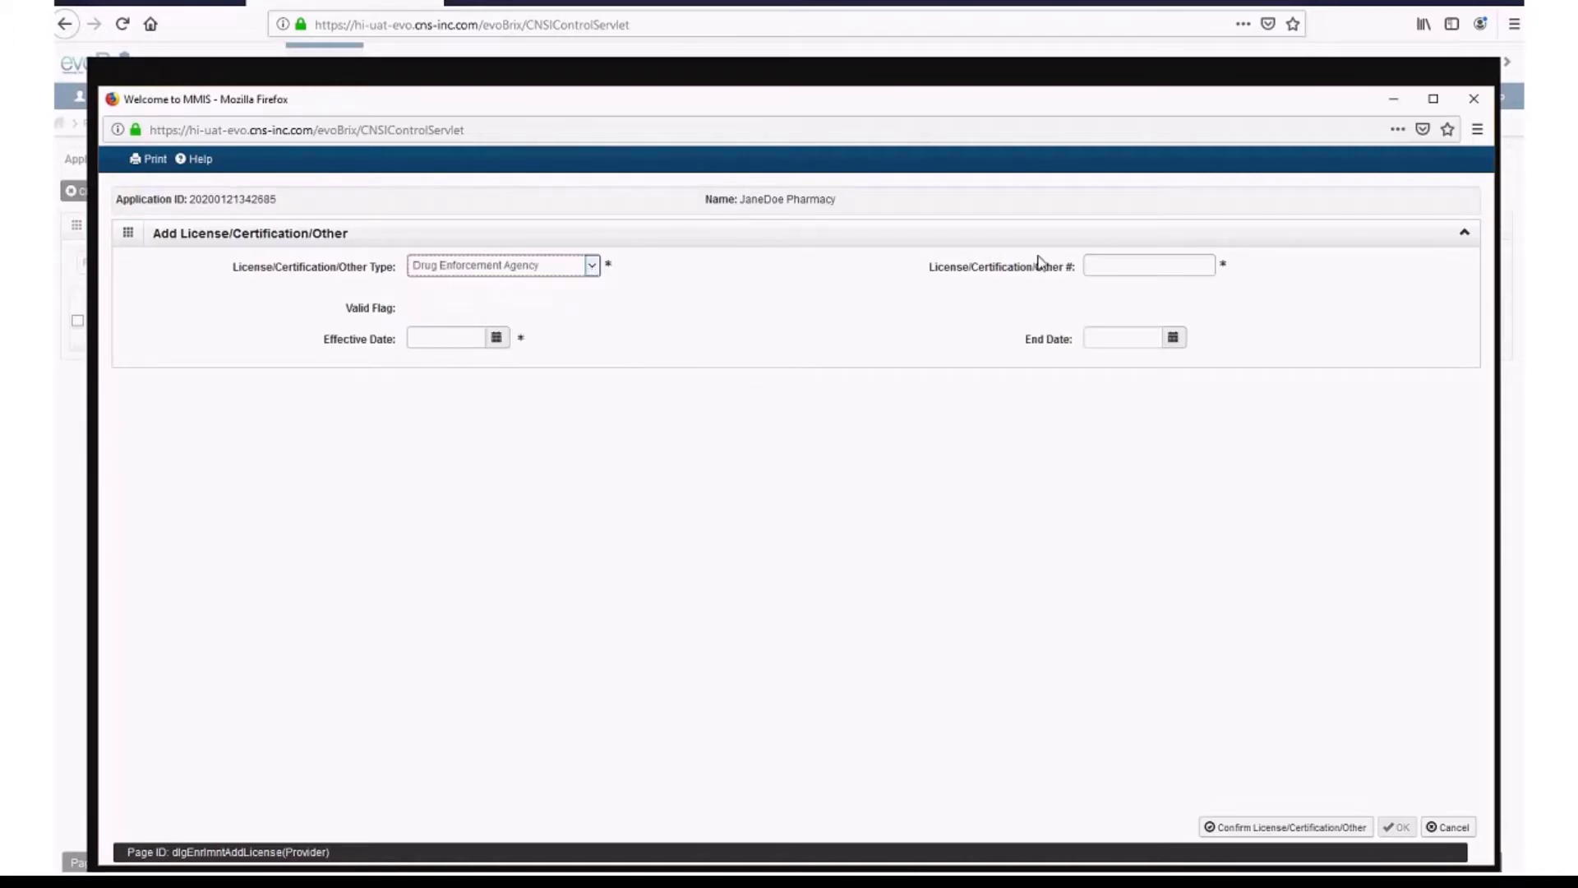
click(1101, 267)
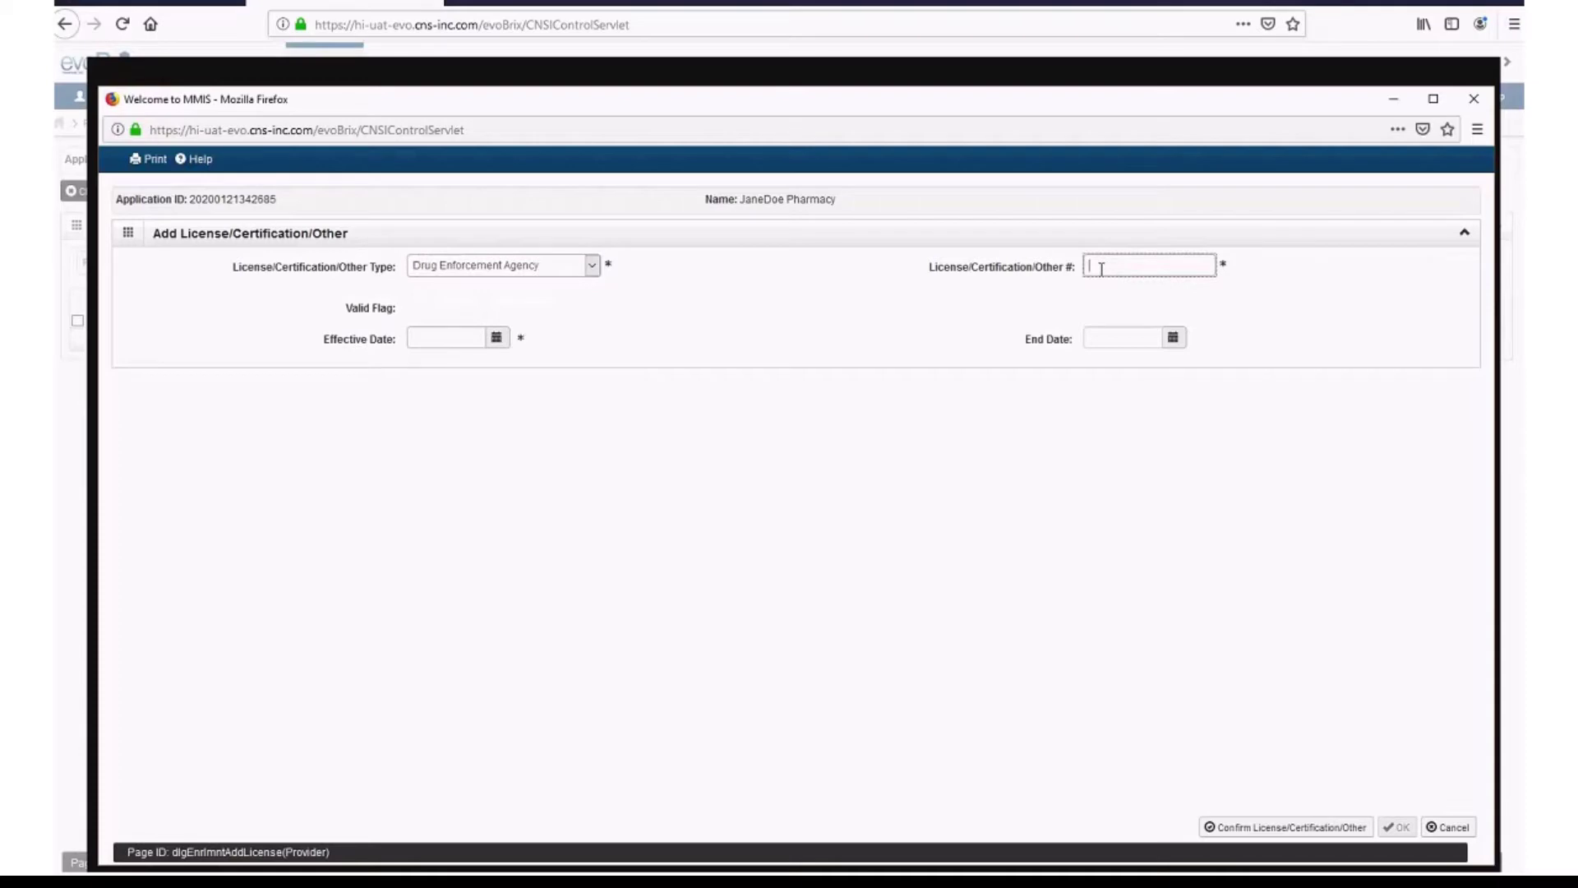
text(fd12314456)
click(497, 337)
click(393, 494)
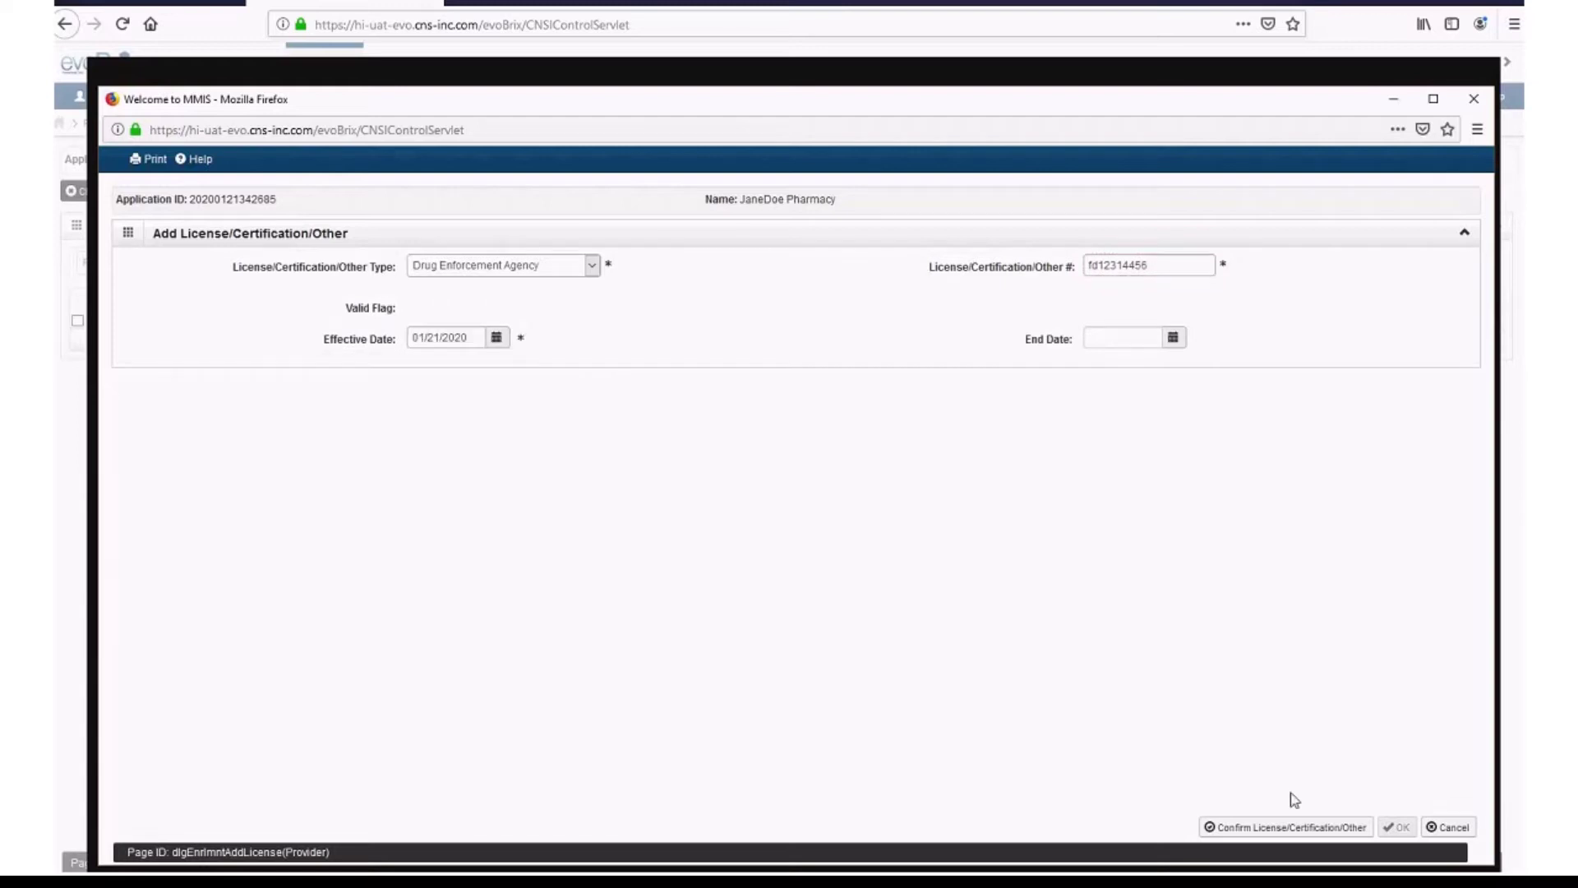
click(1349, 828)
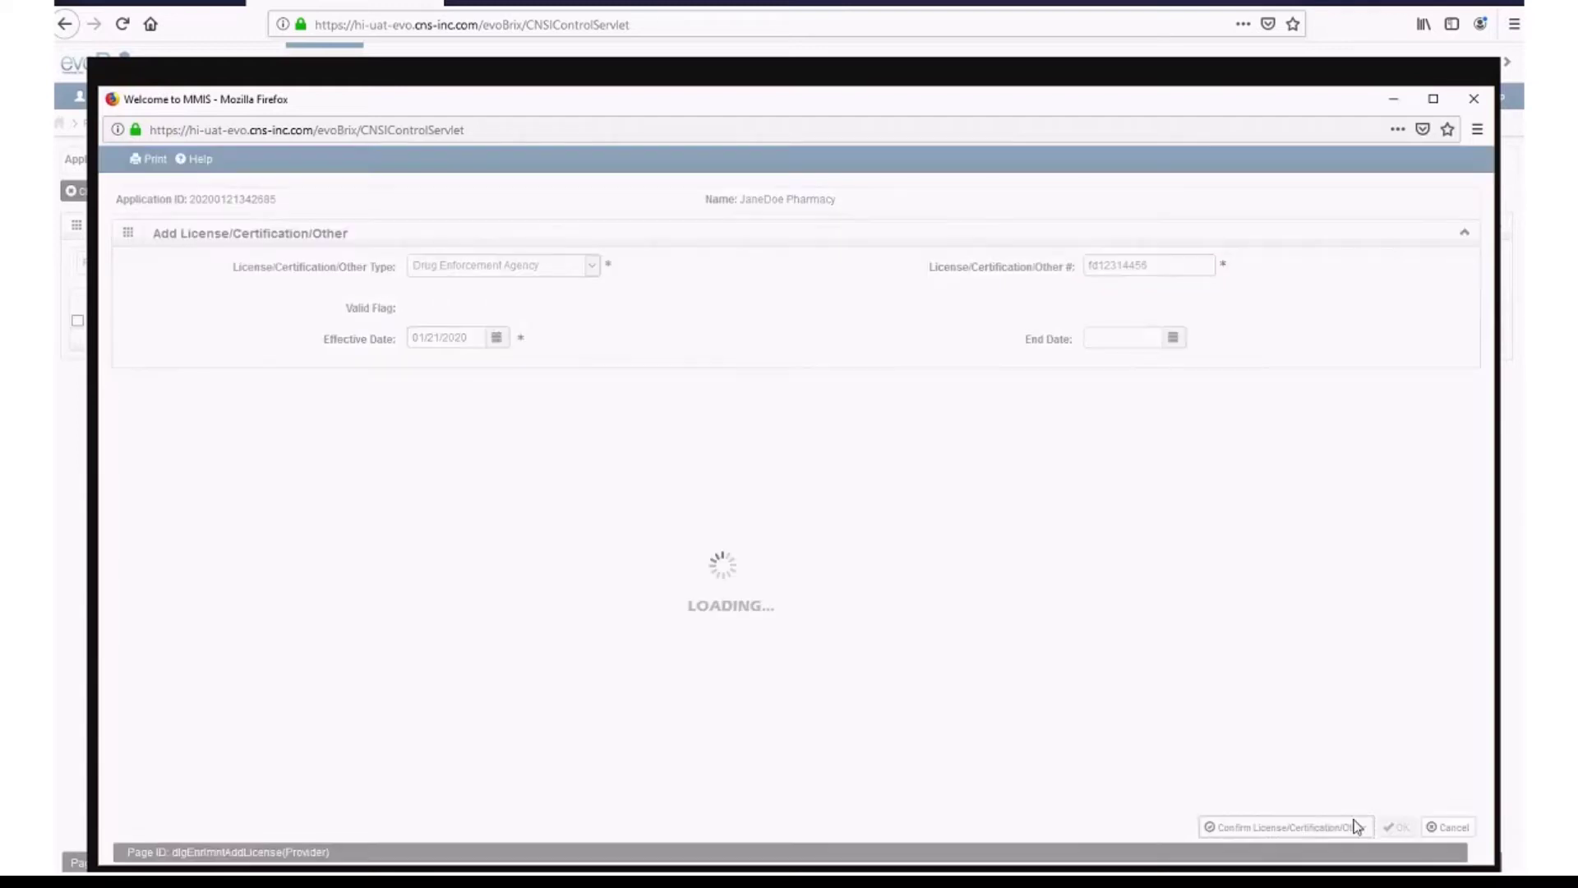
click(1407, 835)
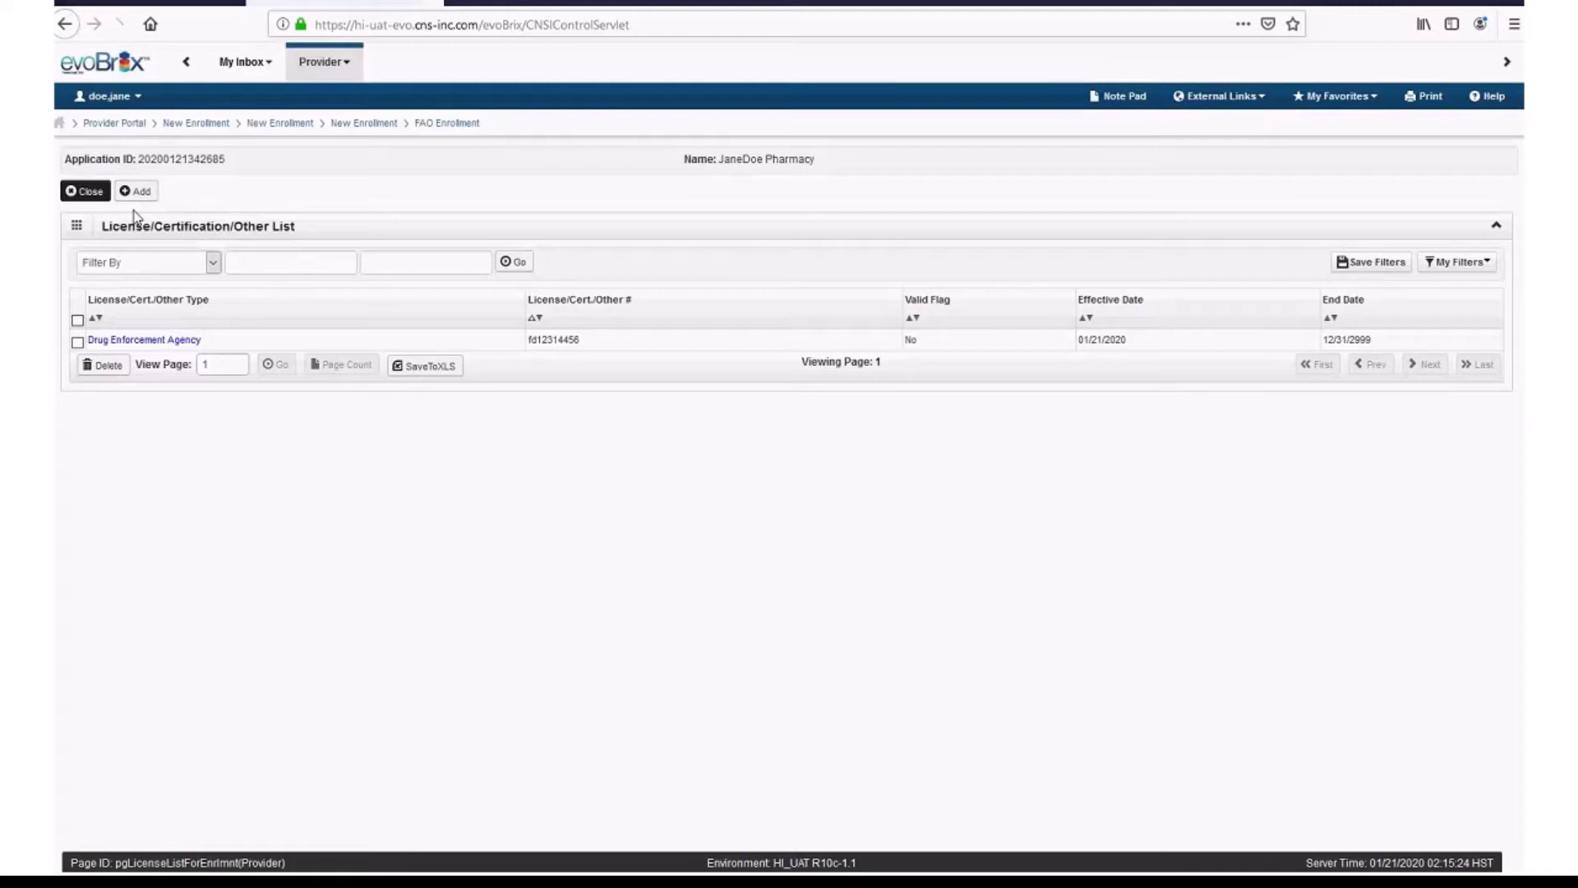
click(135, 191)
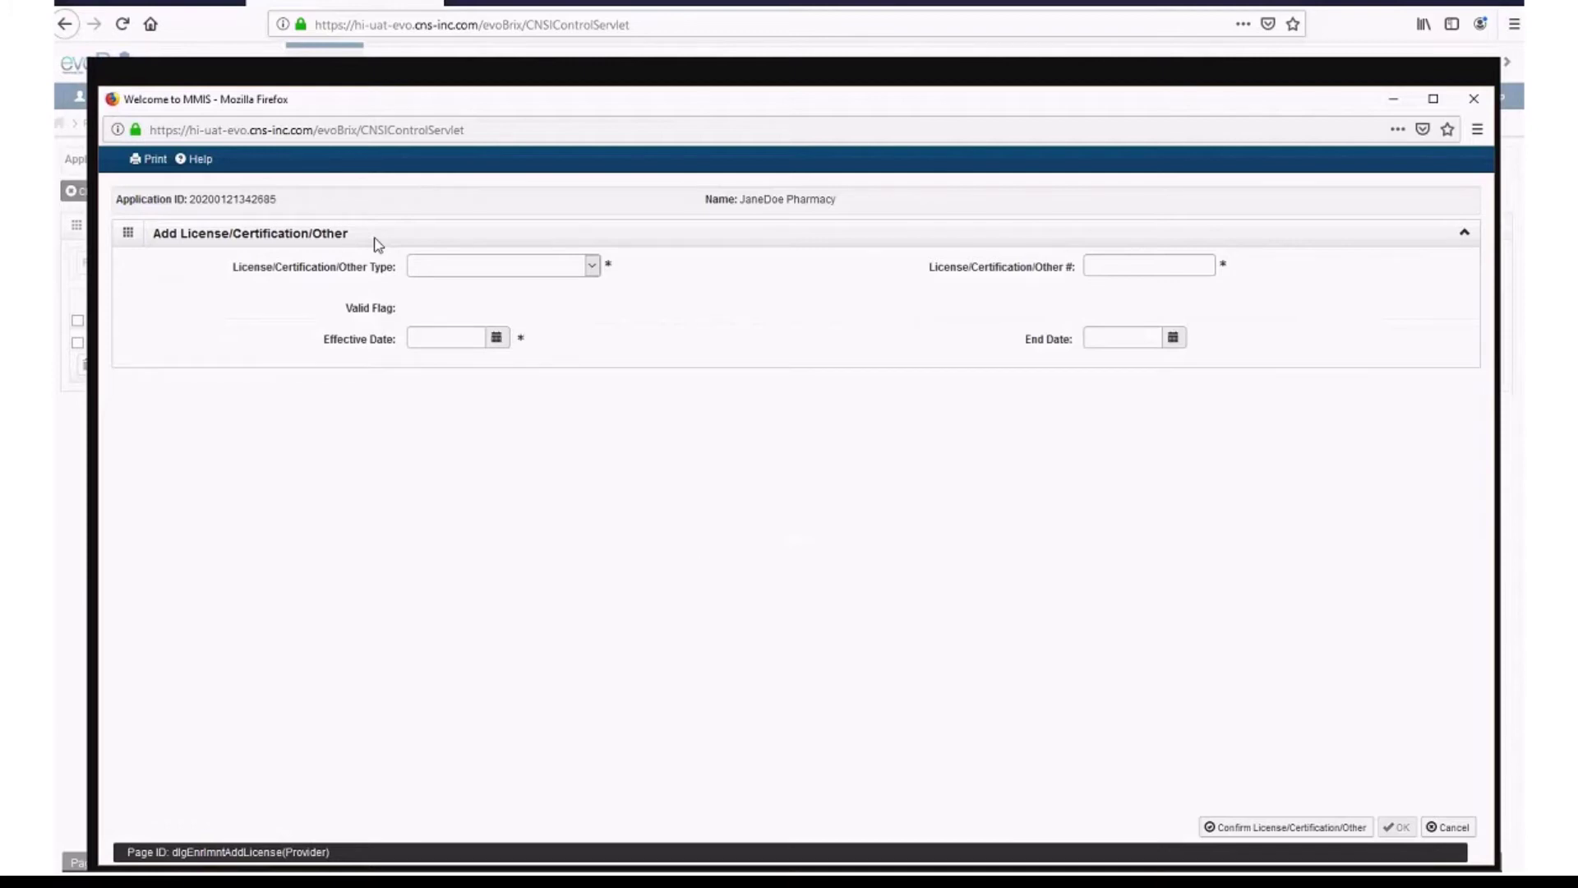
Enter a Narcotics Enforcement Division license with its number, effective 01/21/2020, then confirm and save it
click(503, 267)
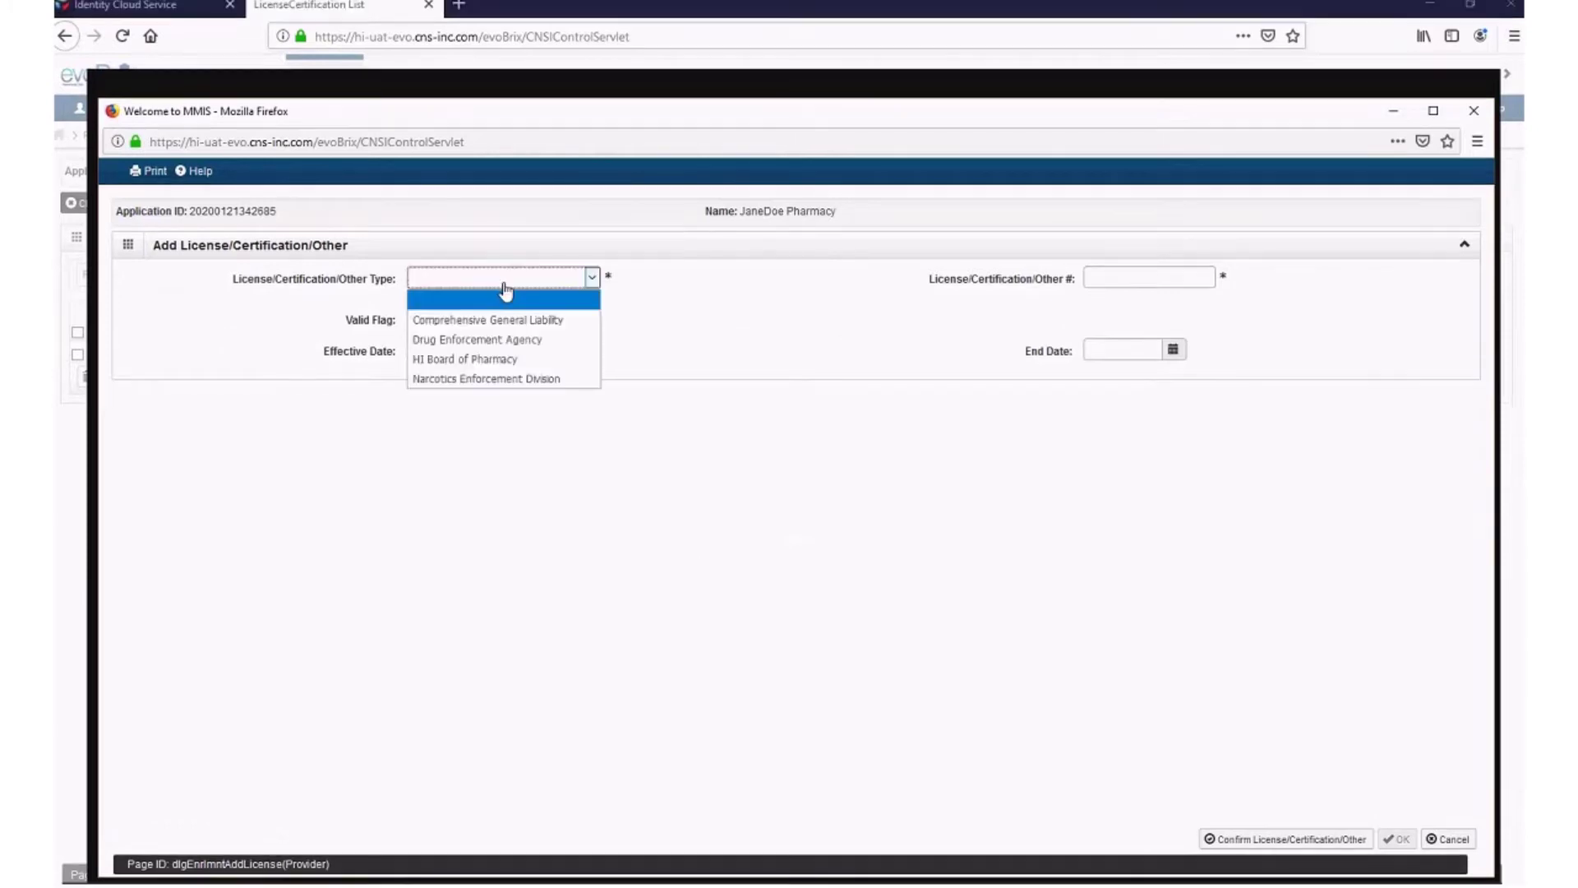
click(521, 379)
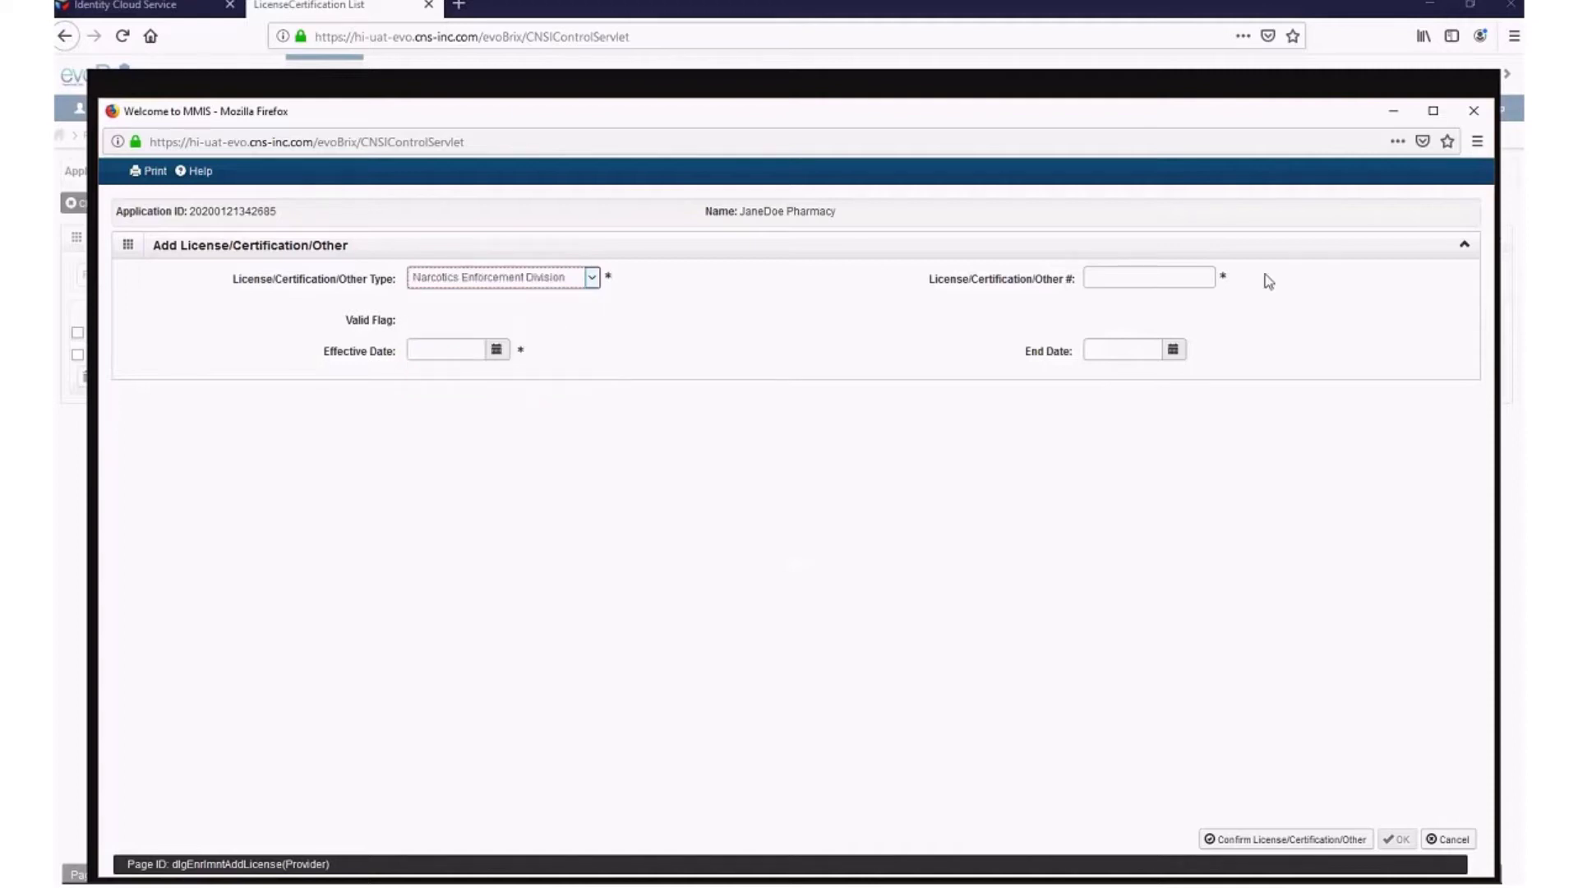
click(1157, 277)
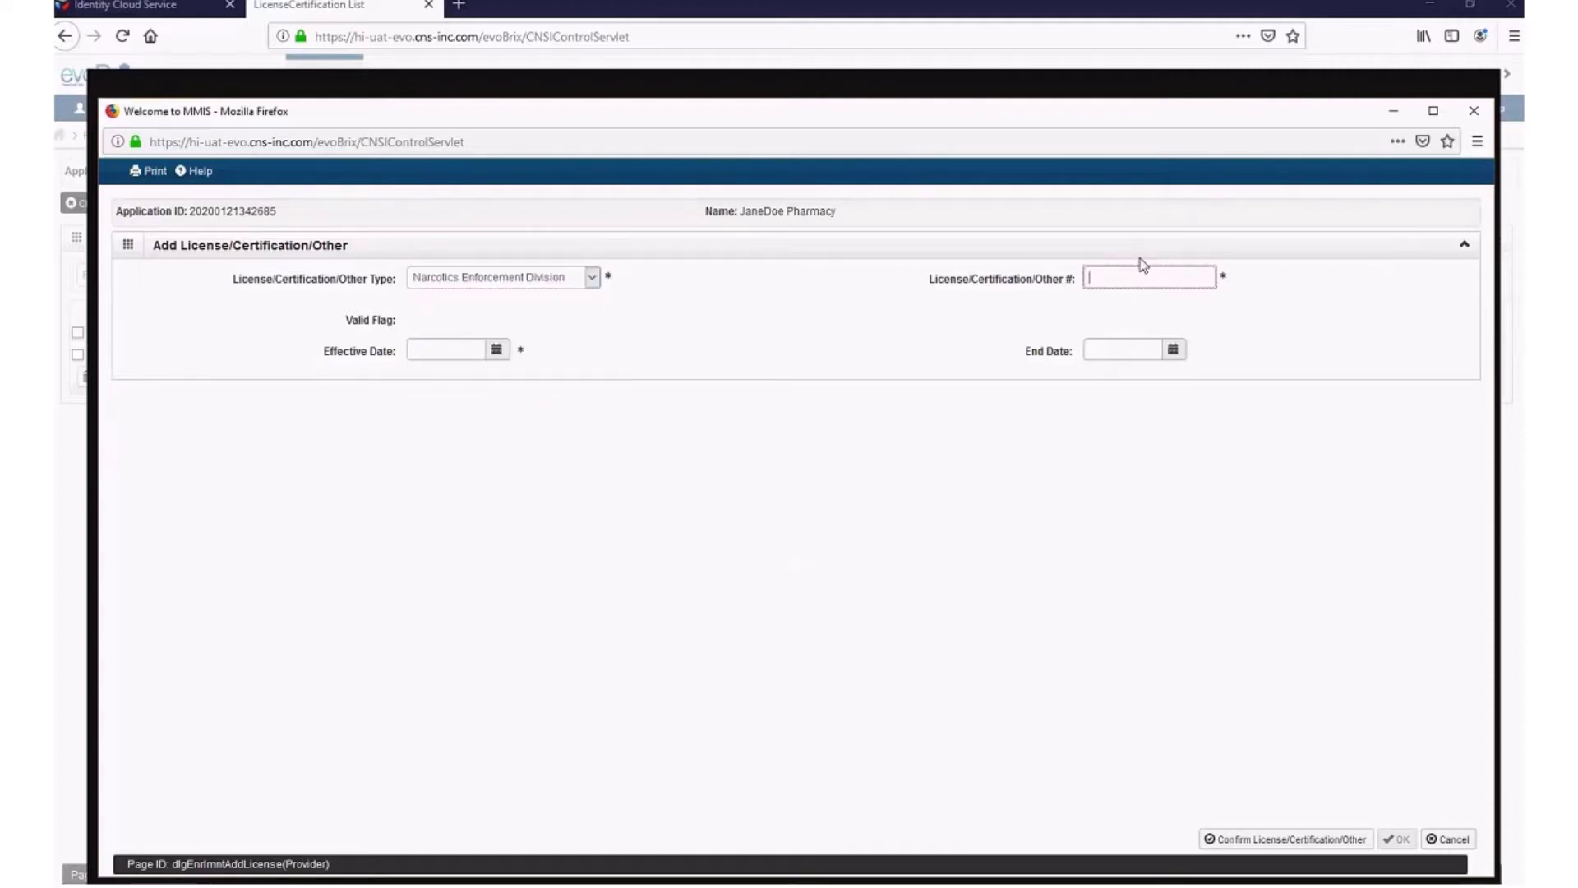
text(e123123)
click(496, 350)
click(401, 511)
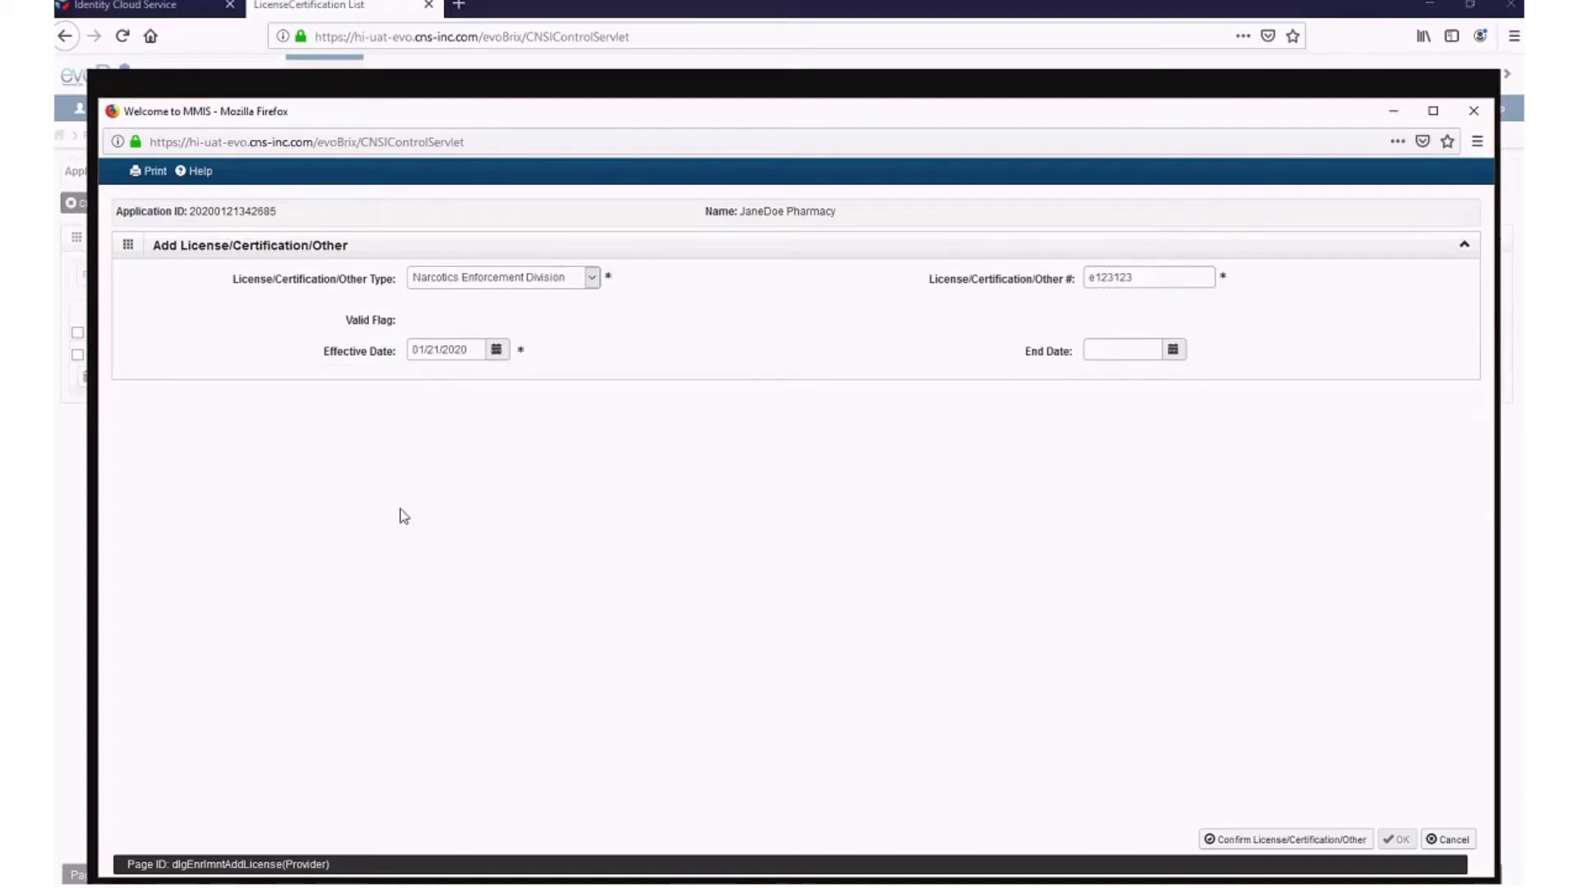
click(1251, 838)
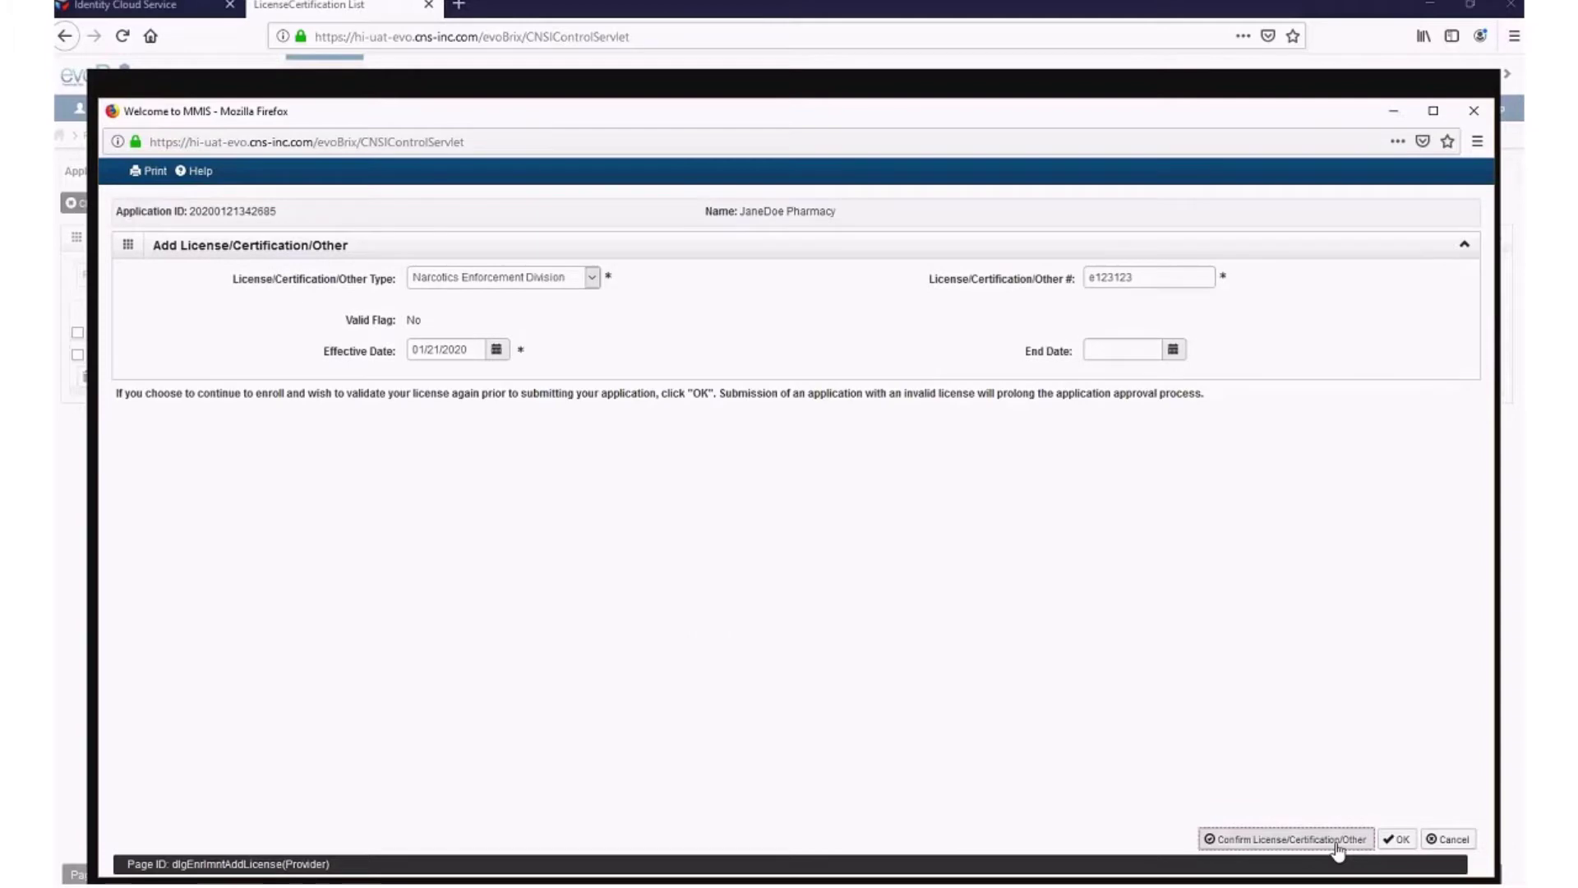
click(1397, 838)
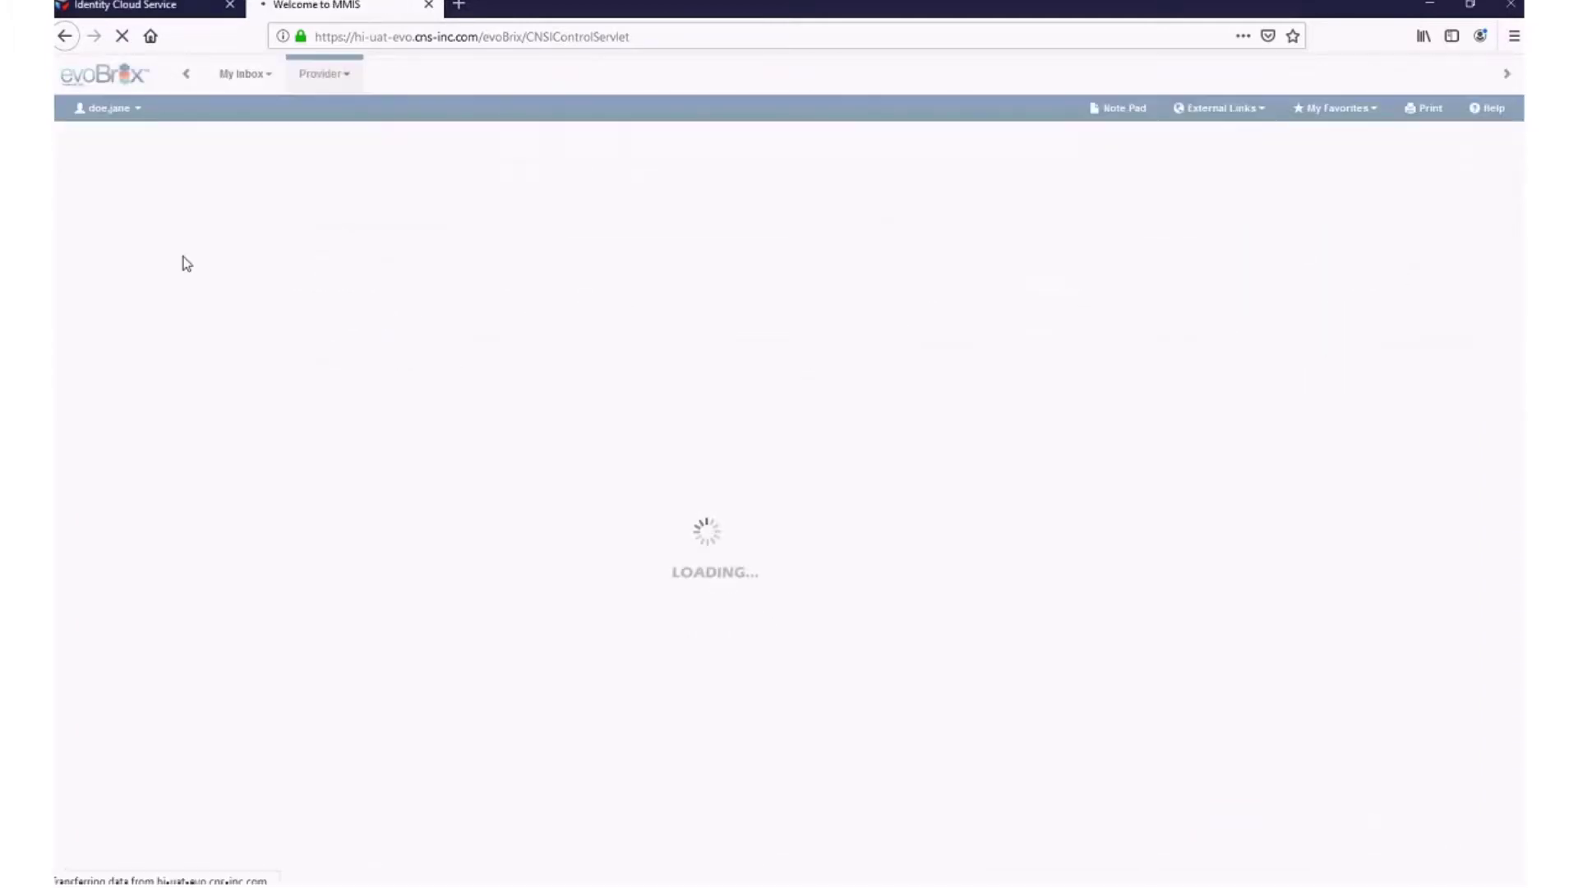
Add an HI Board of Pharmacy license with its number, effective 01/21/2020, and confirm it
click(138, 203)
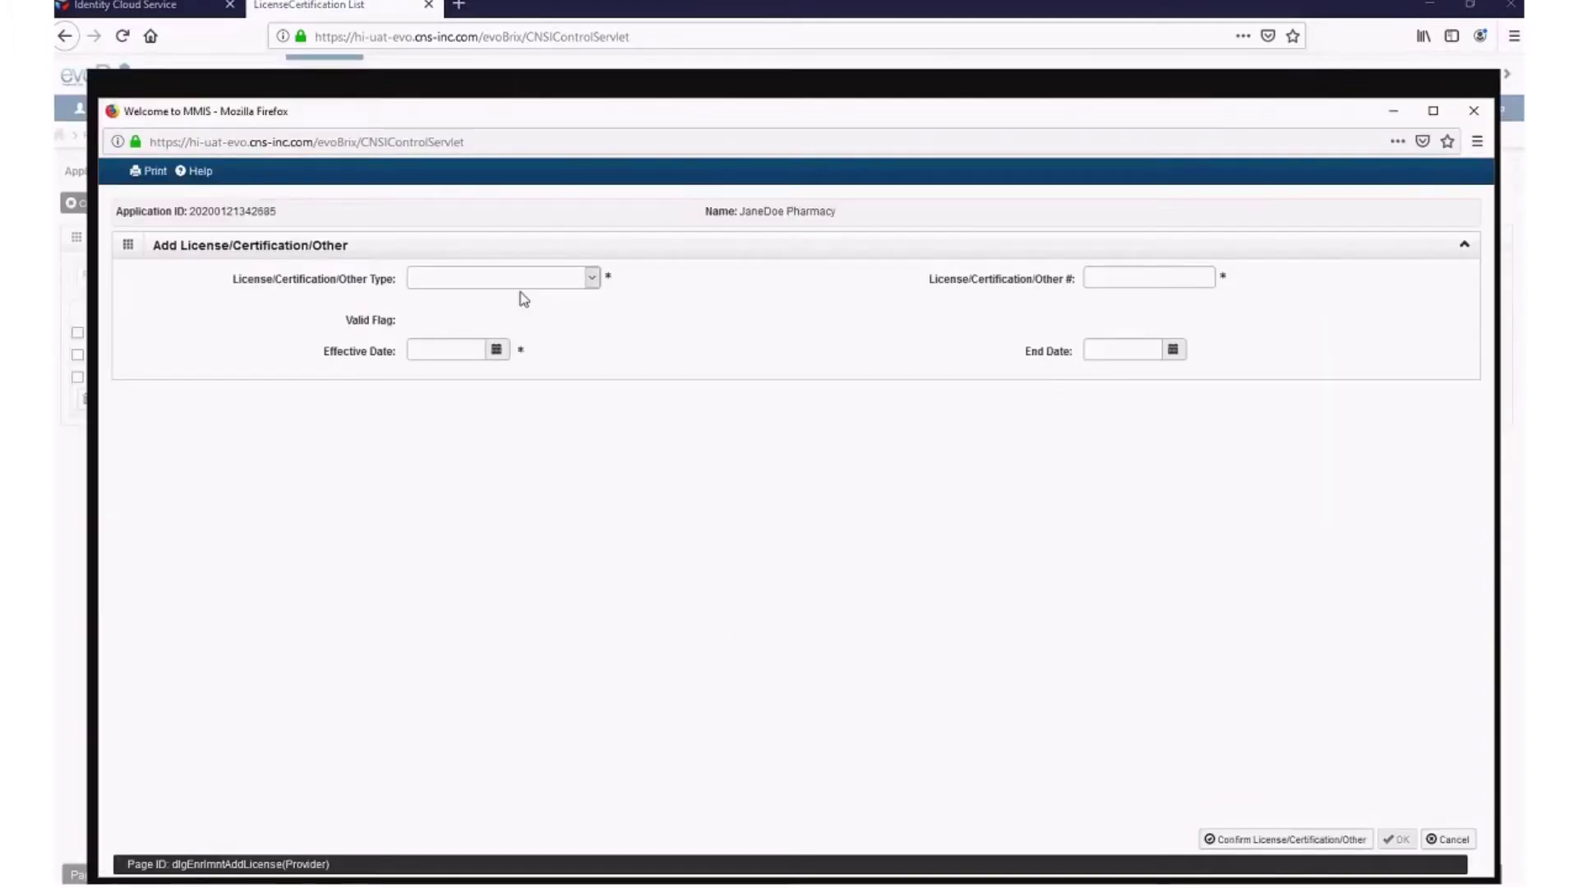
click(591, 290)
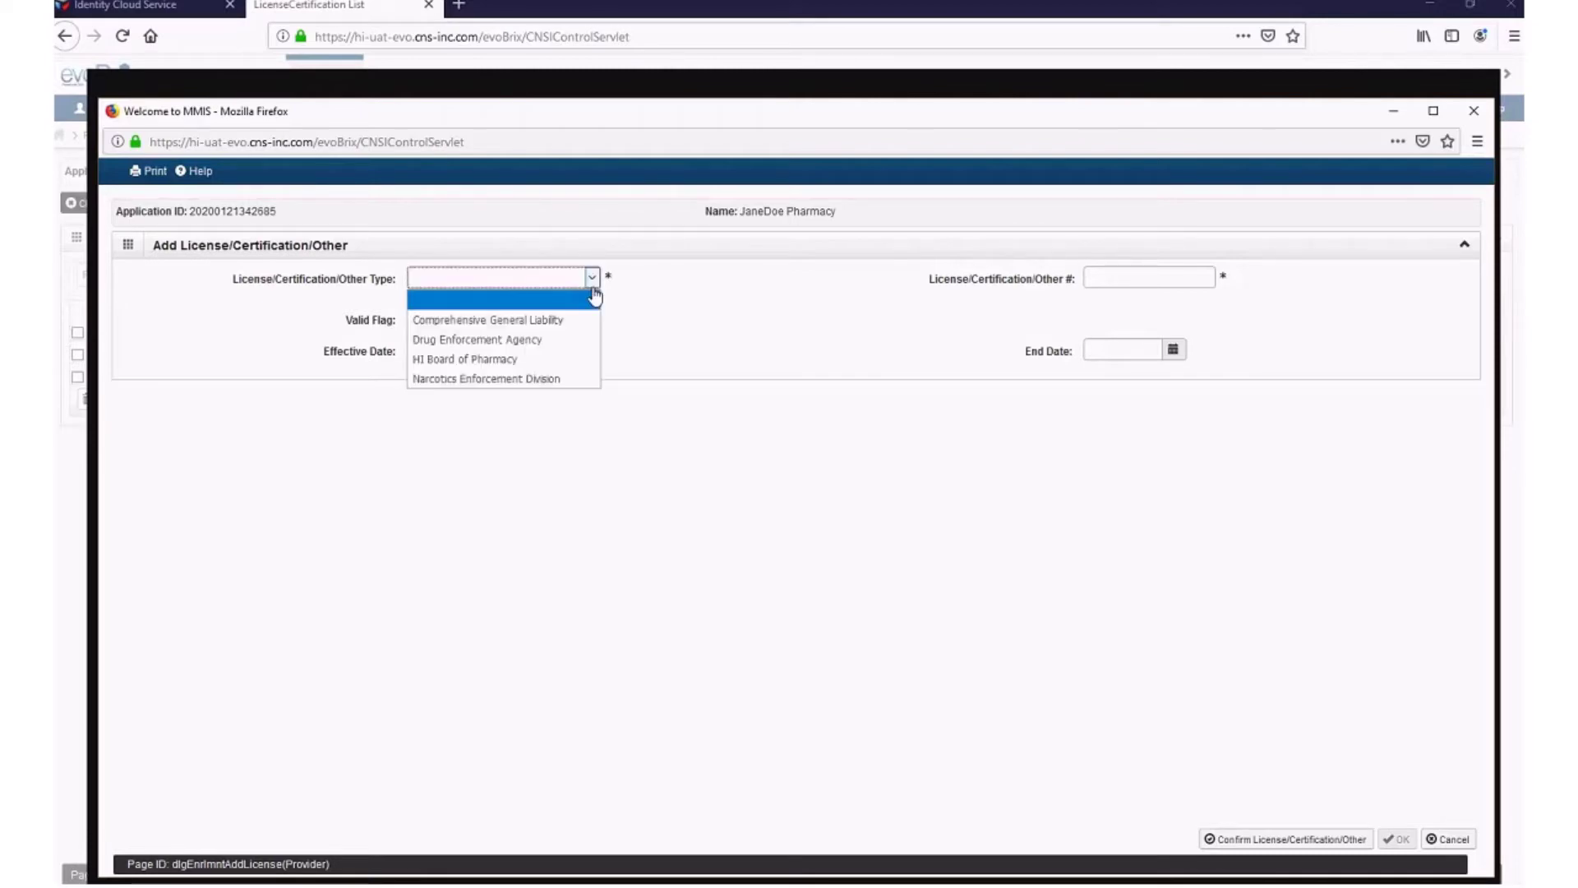
click(545, 360)
click(1130, 284)
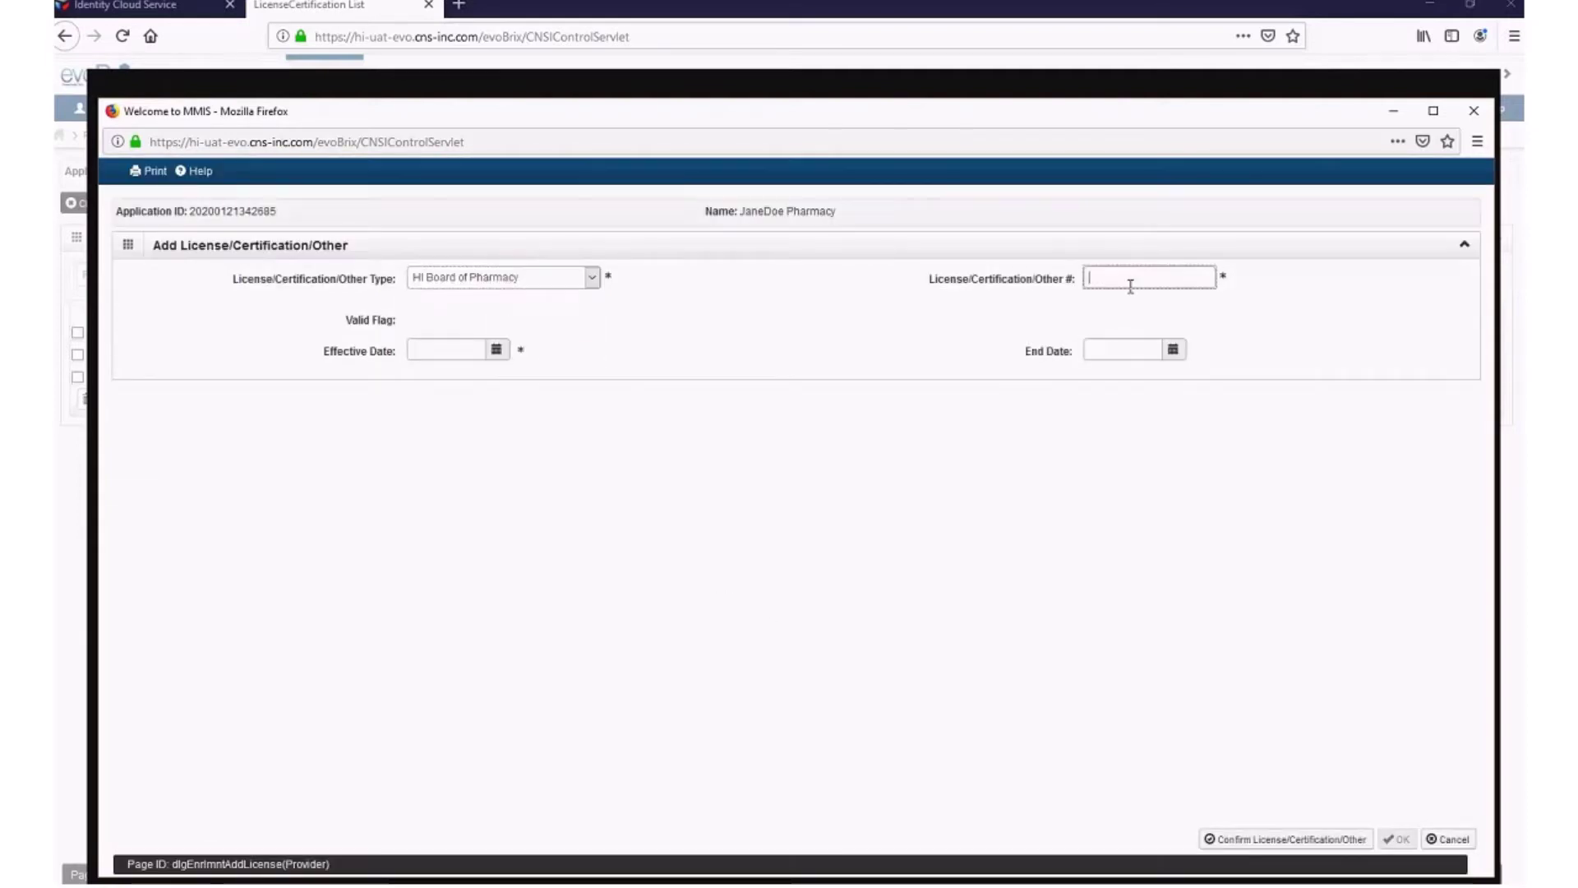
text(phy-)
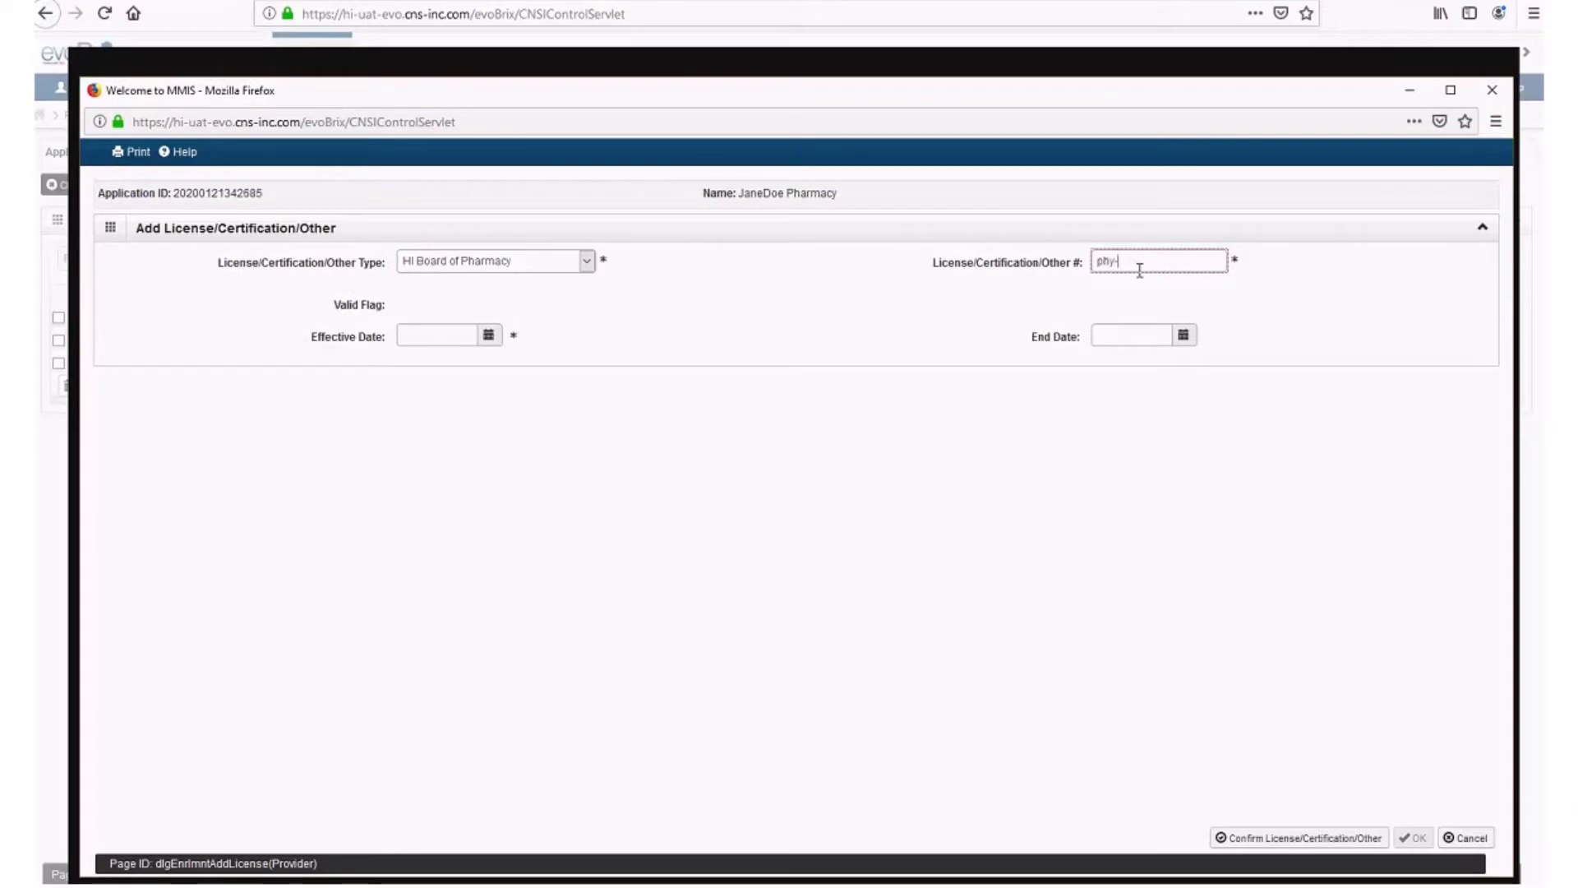
text(123456)
click(489, 335)
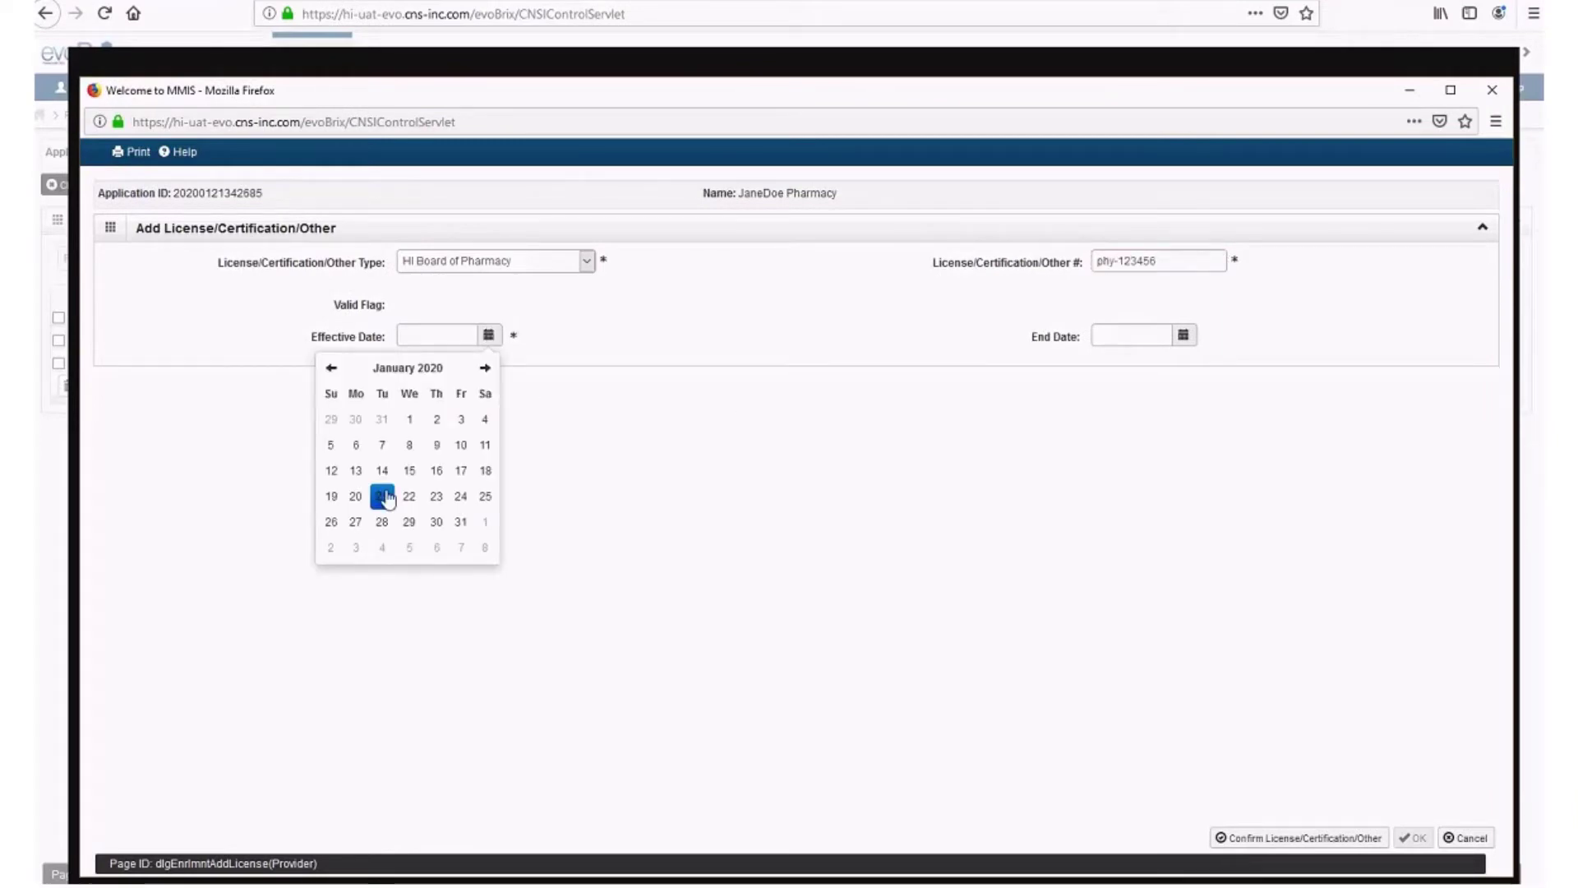
click(383, 496)
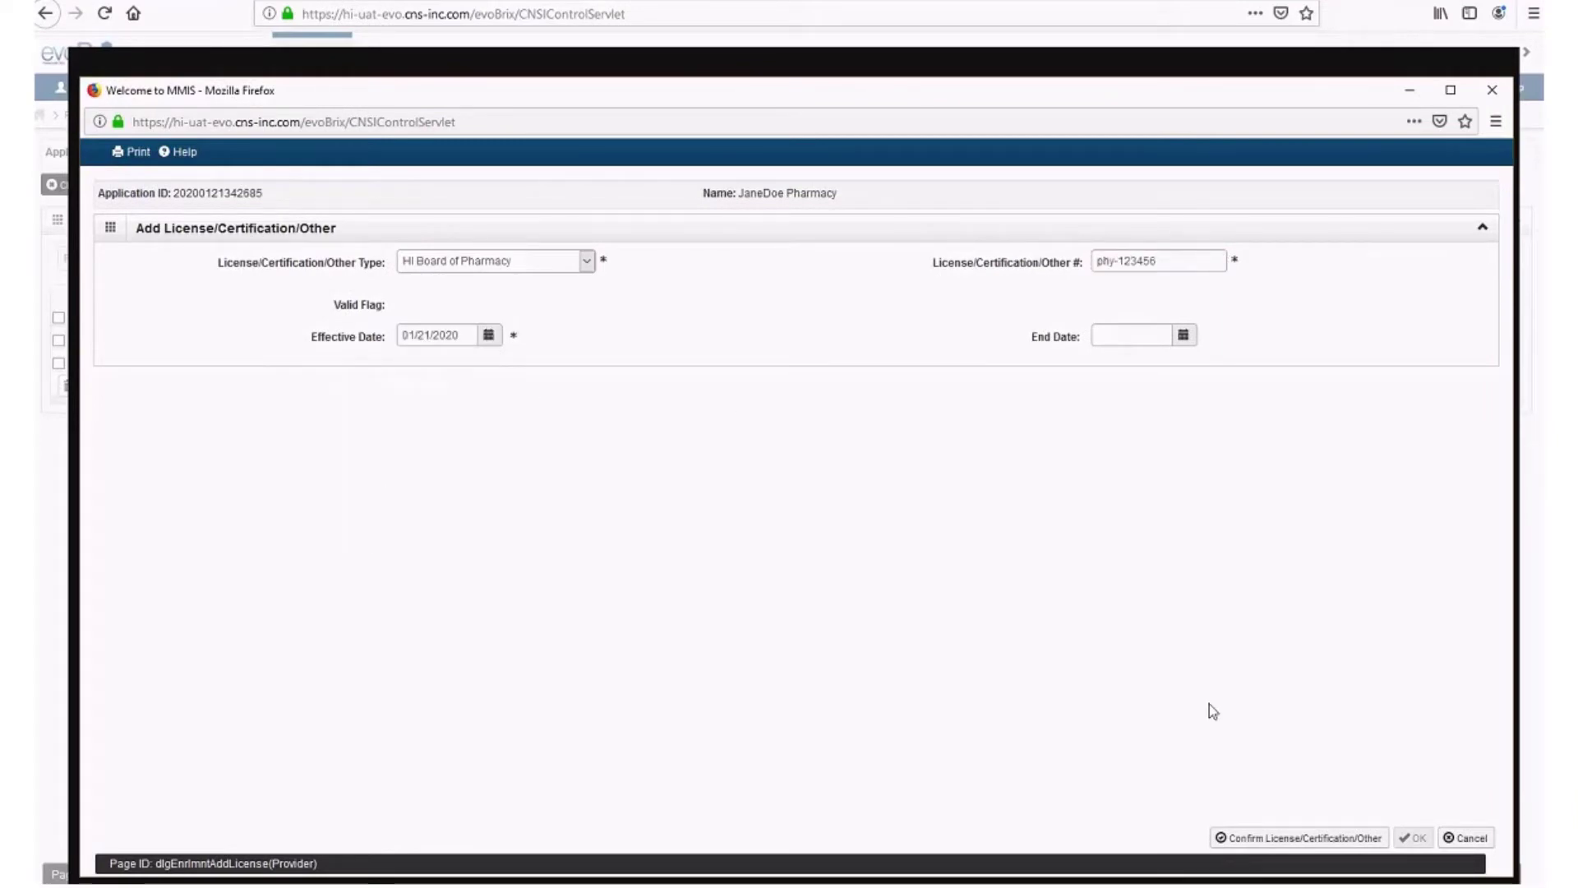
click(1389, 826)
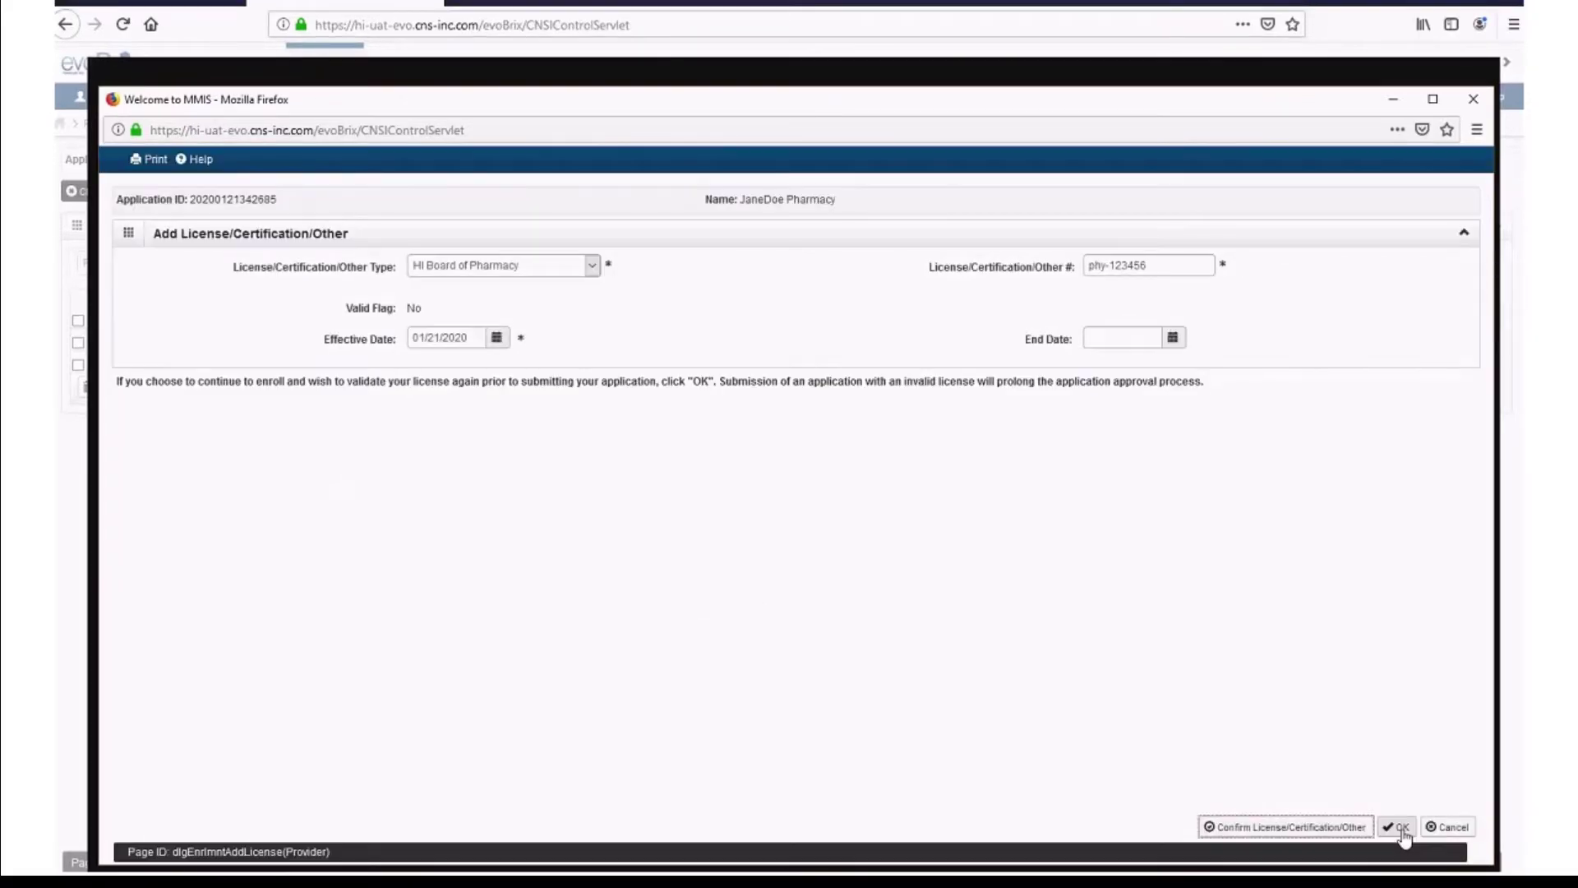
click(1399, 828)
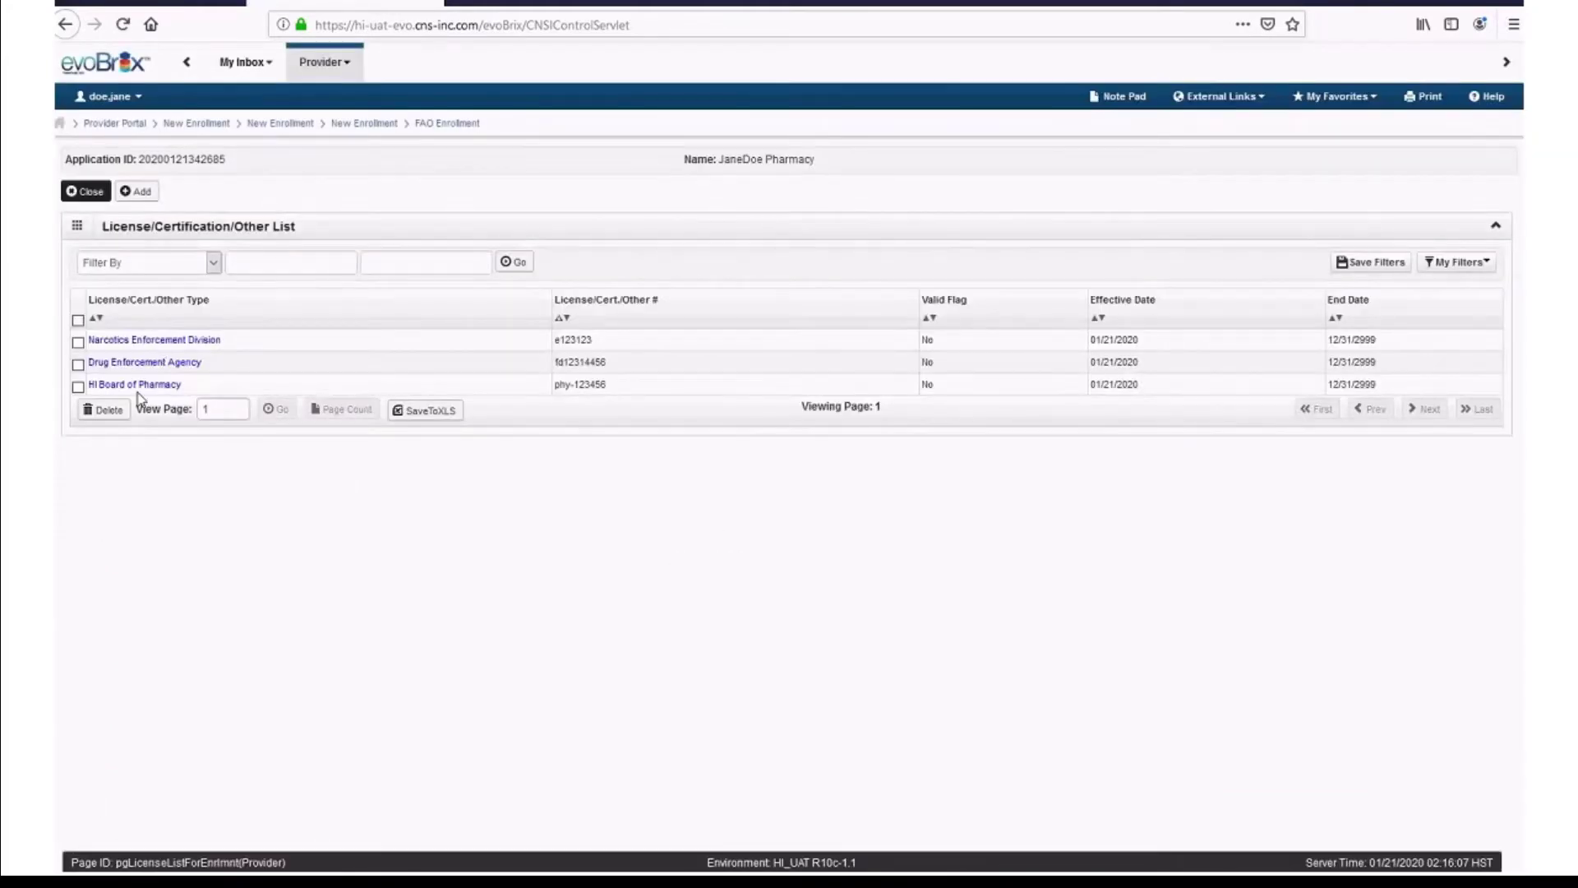
Open Step 7 Additional Information, leave its representative and bed lists empty, and return to the wizard
click(92, 194)
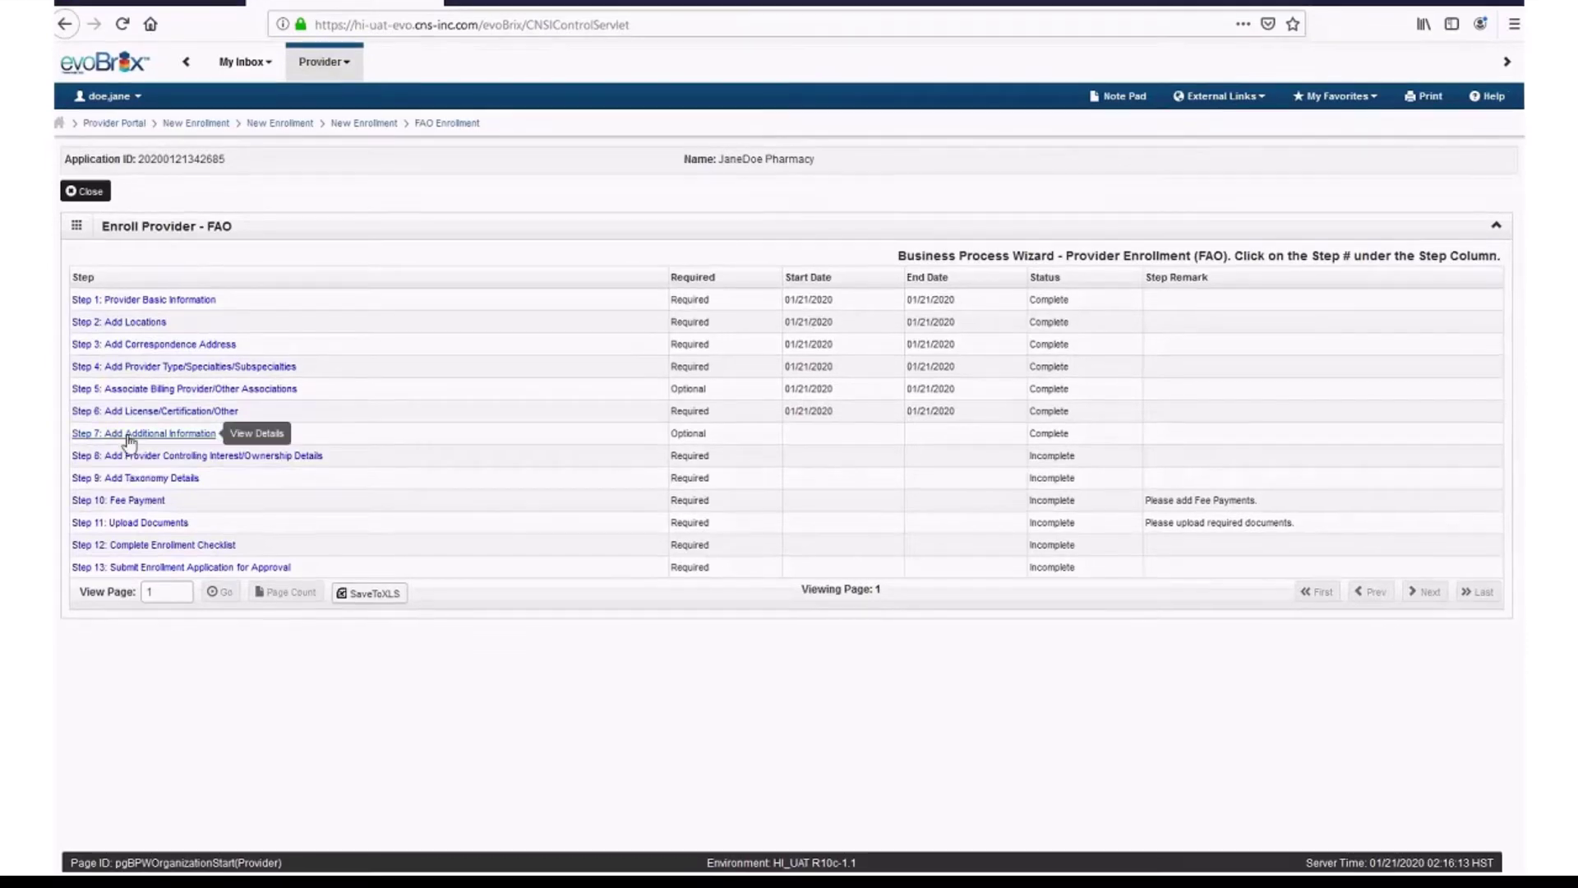
click(129, 434)
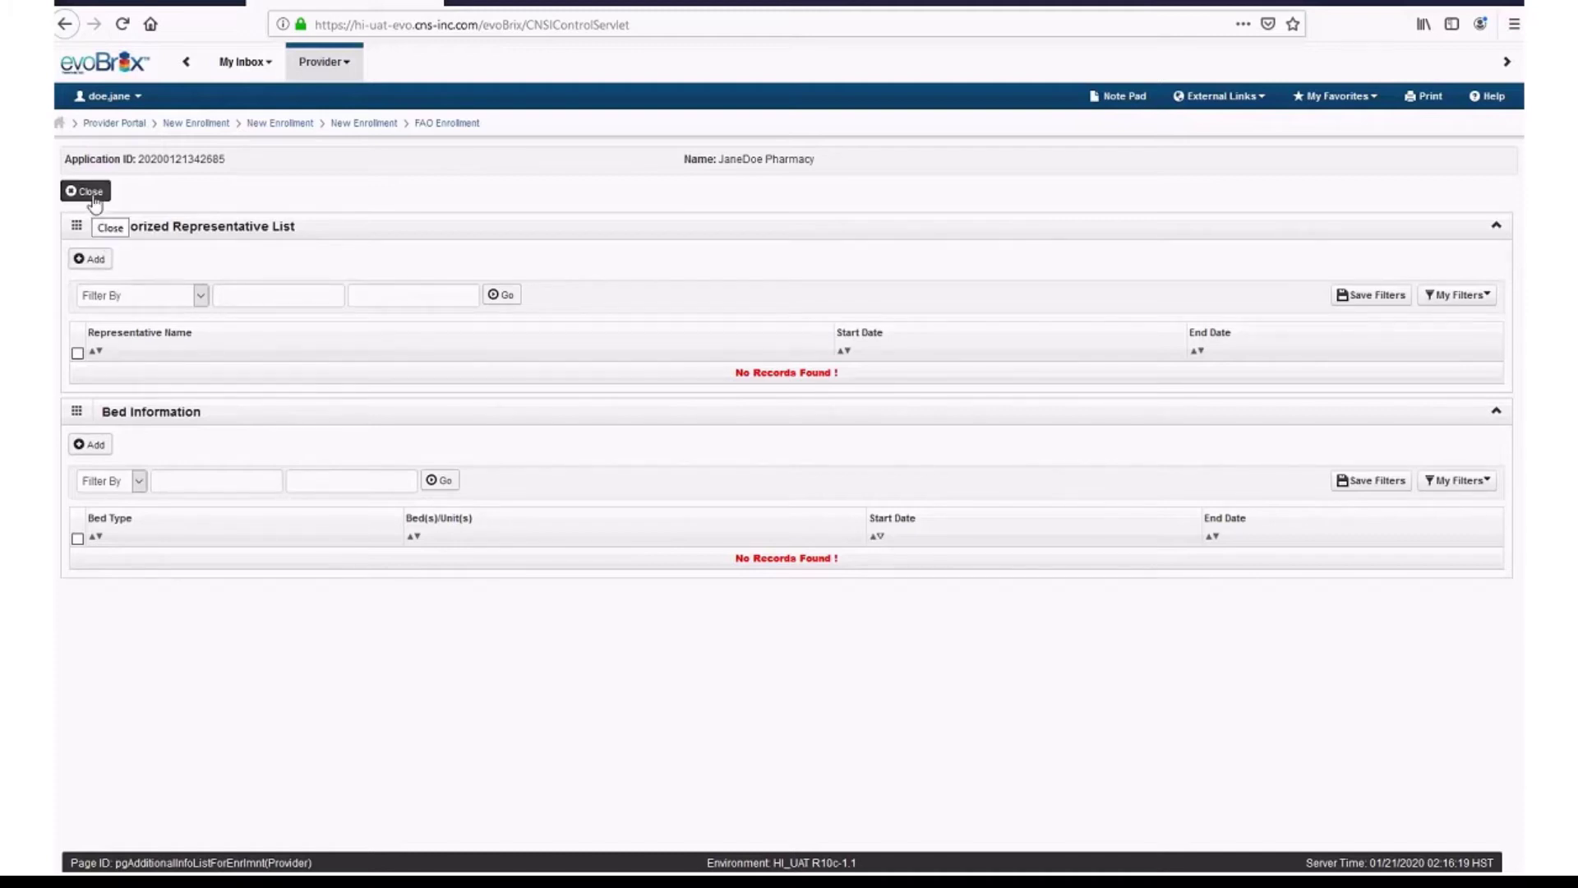
click(95, 197)
click(90, 194)
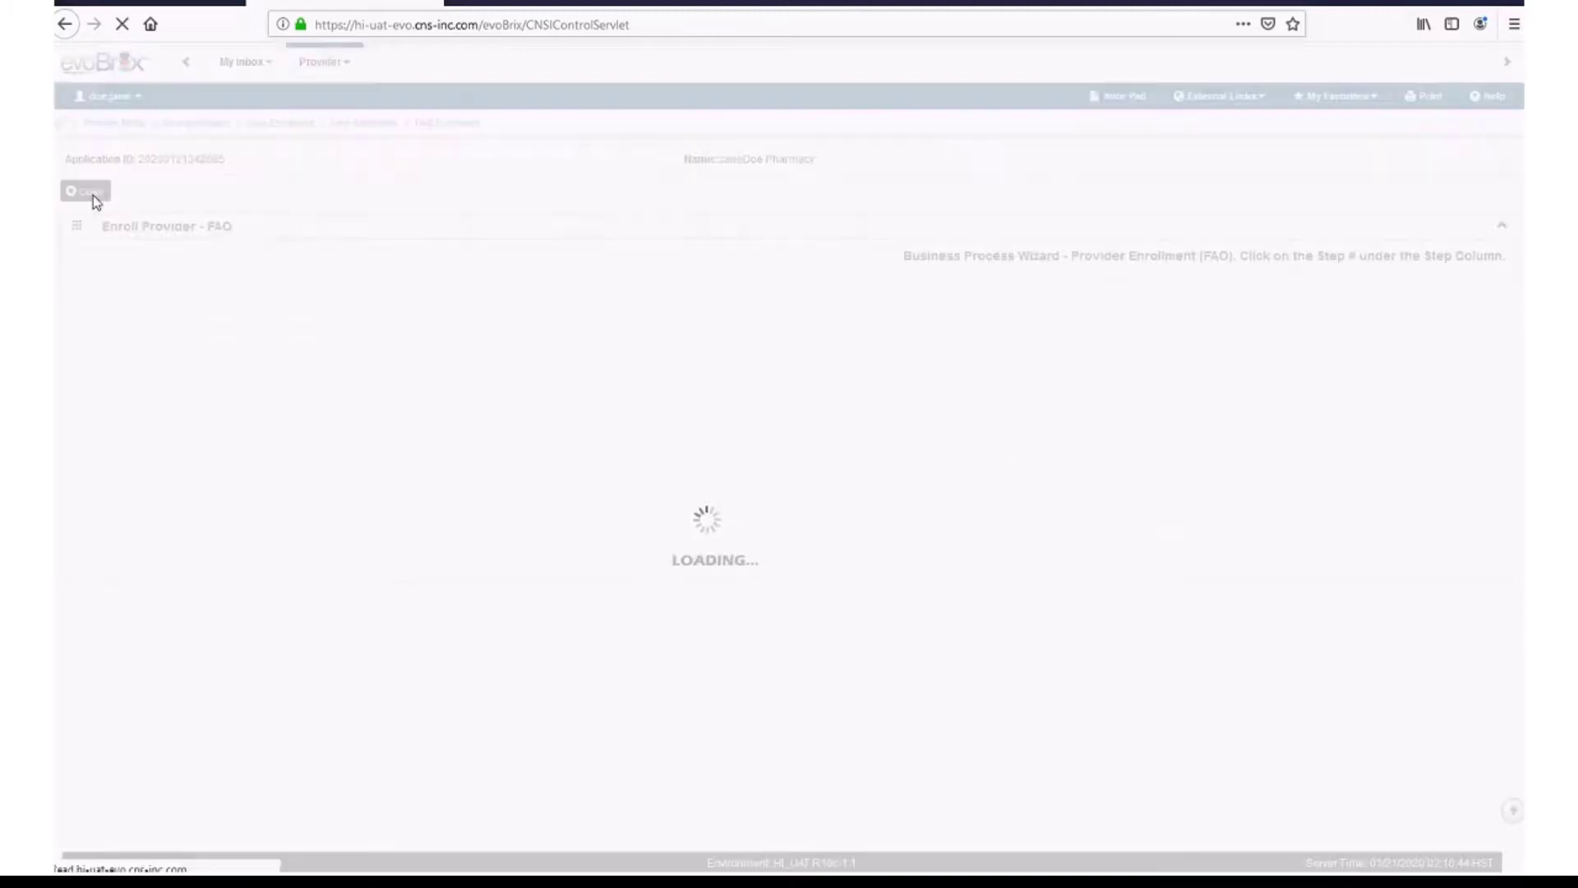
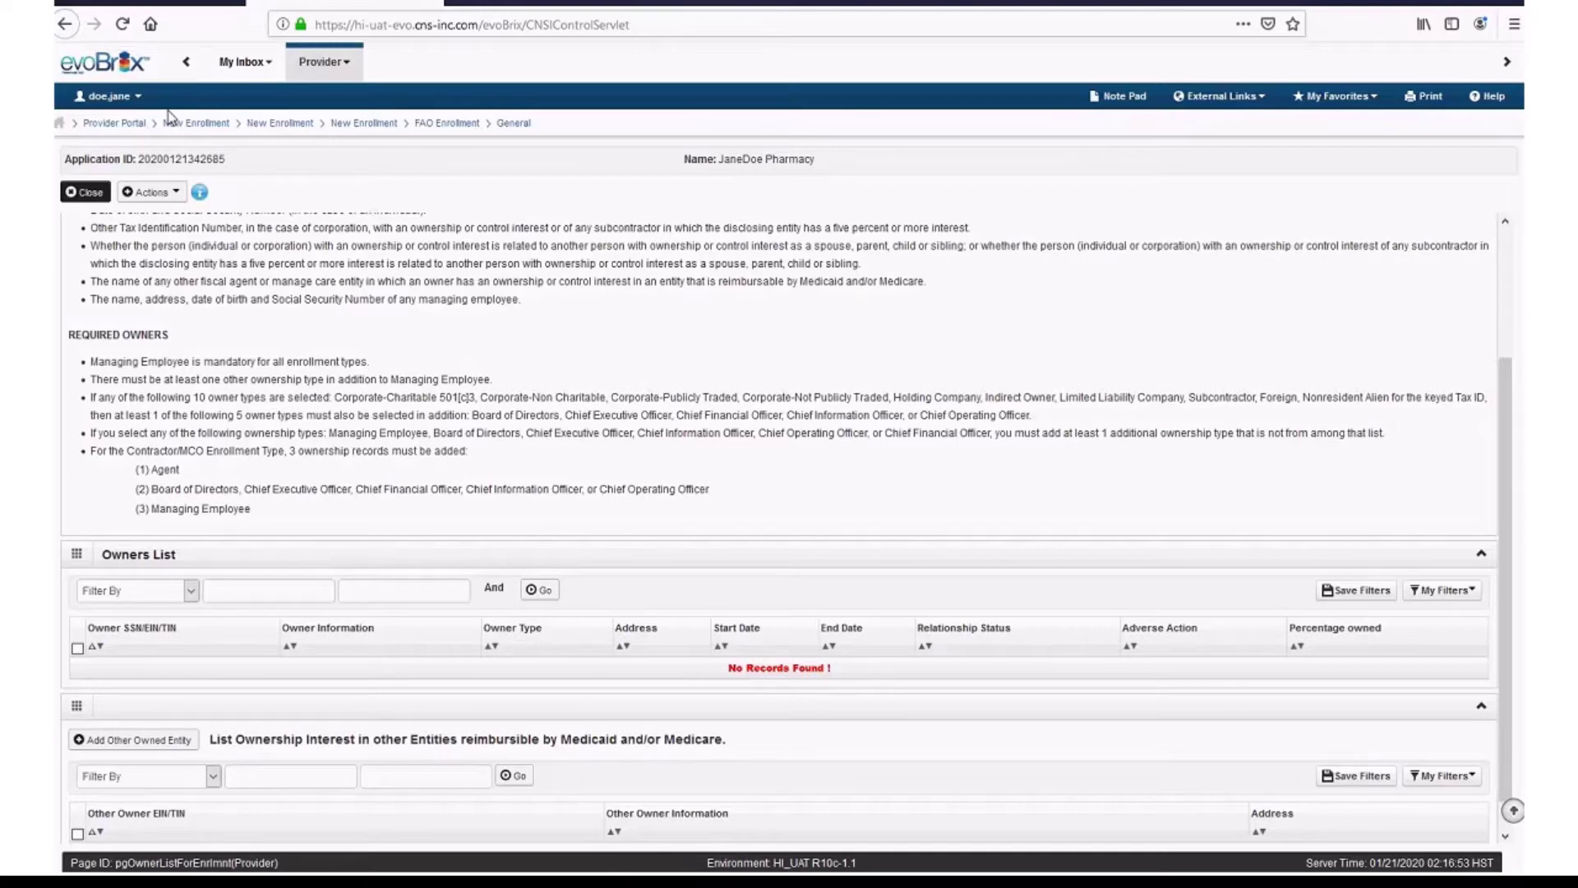
Start a new owner of type Managing Employee with 0% ownership
click(161, 194)
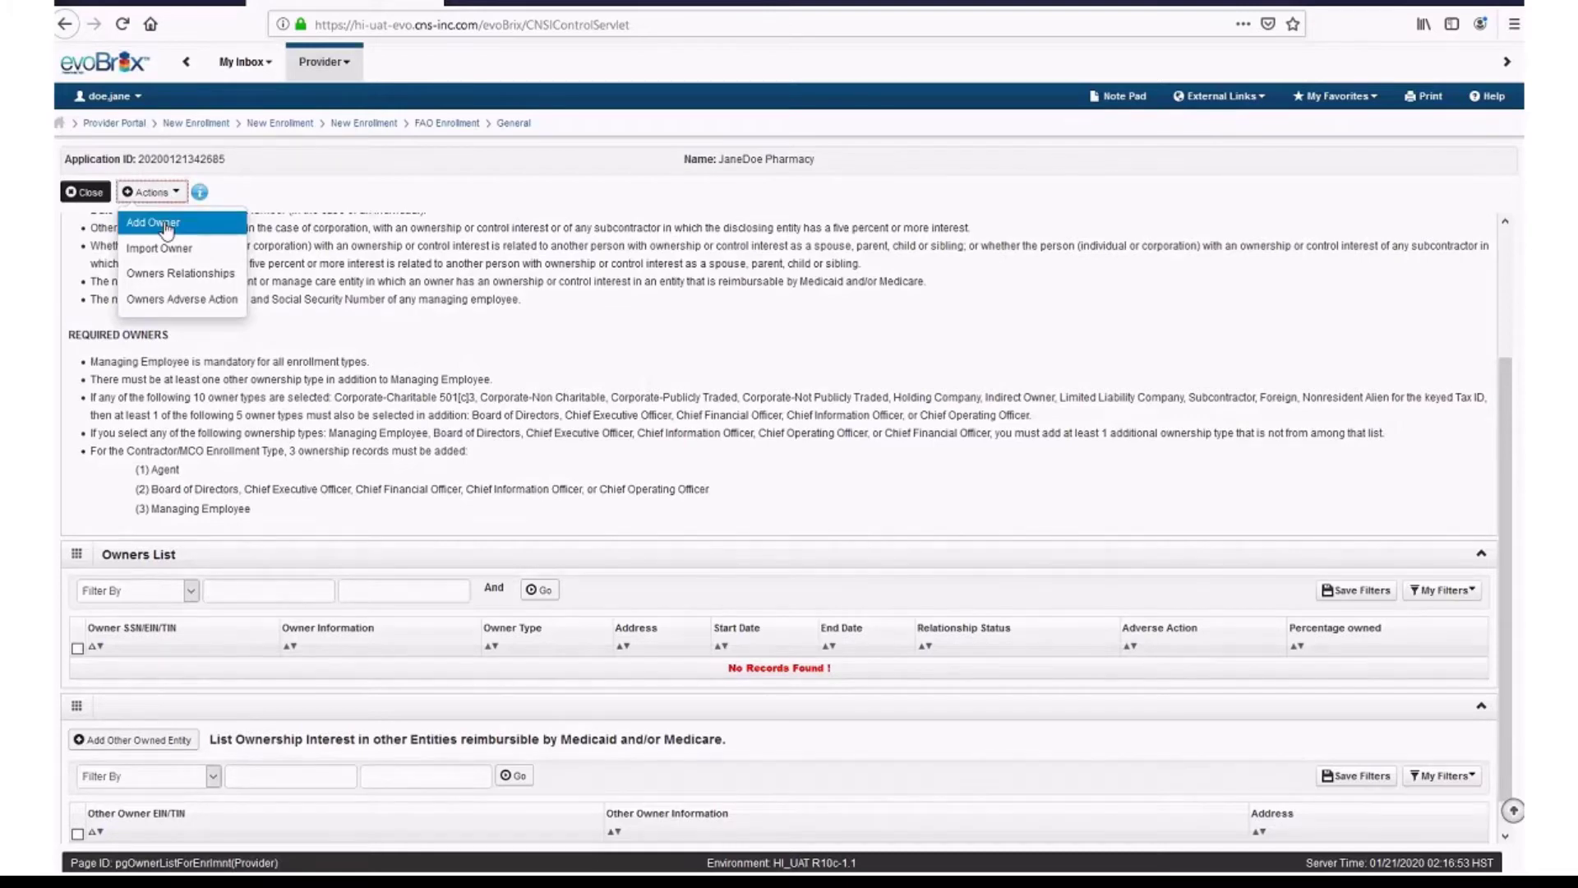
click(166, 228)
click(604, 266)
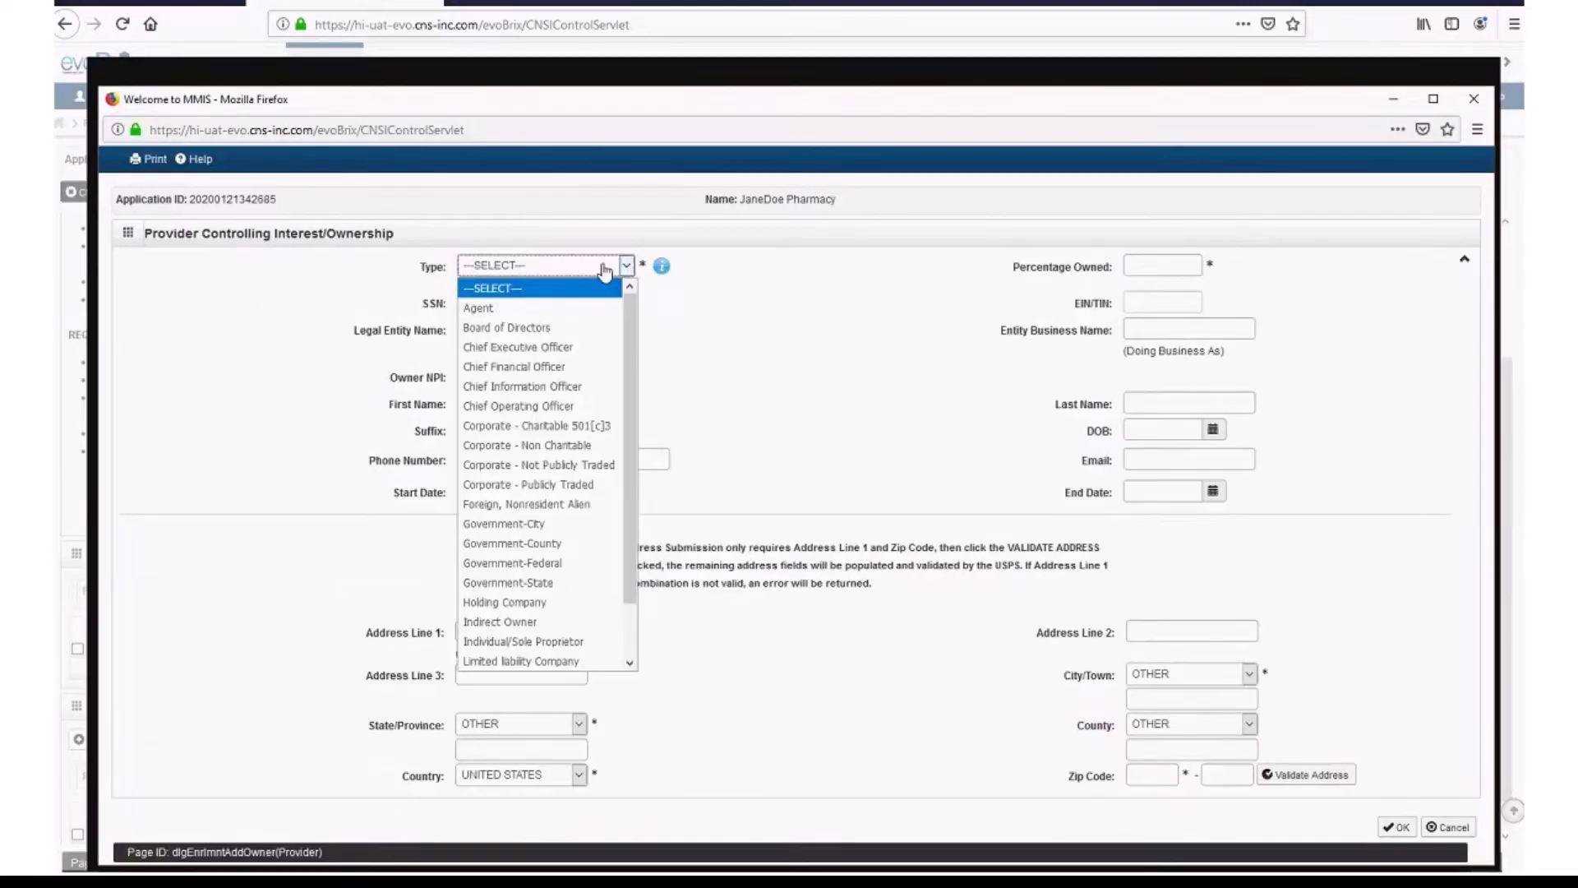
scroll(584, 430, down, 1)
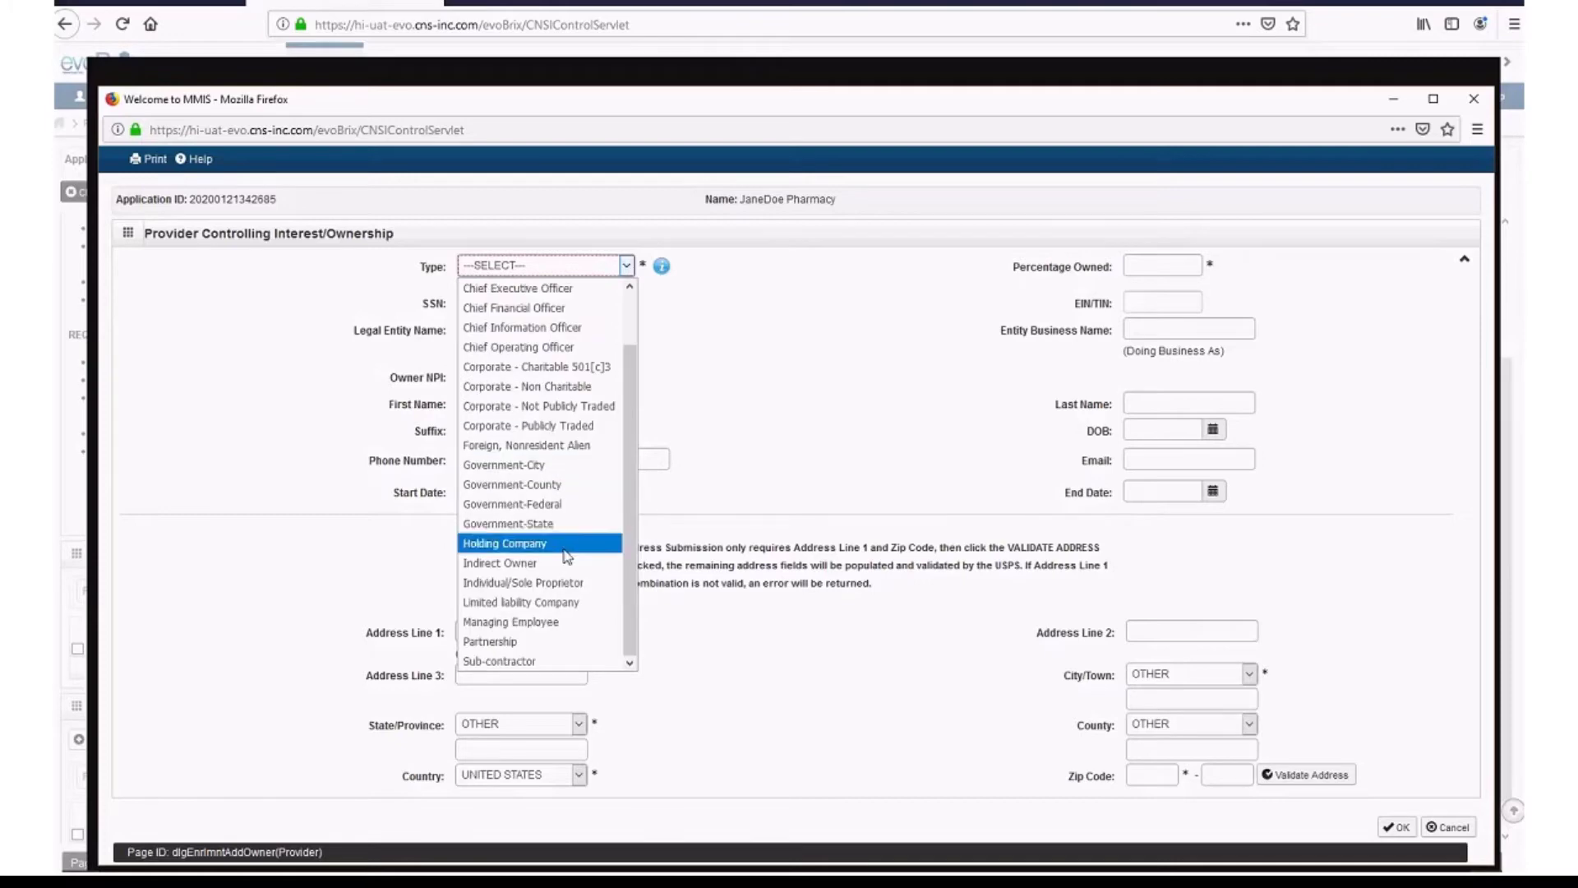
click(526, 622)
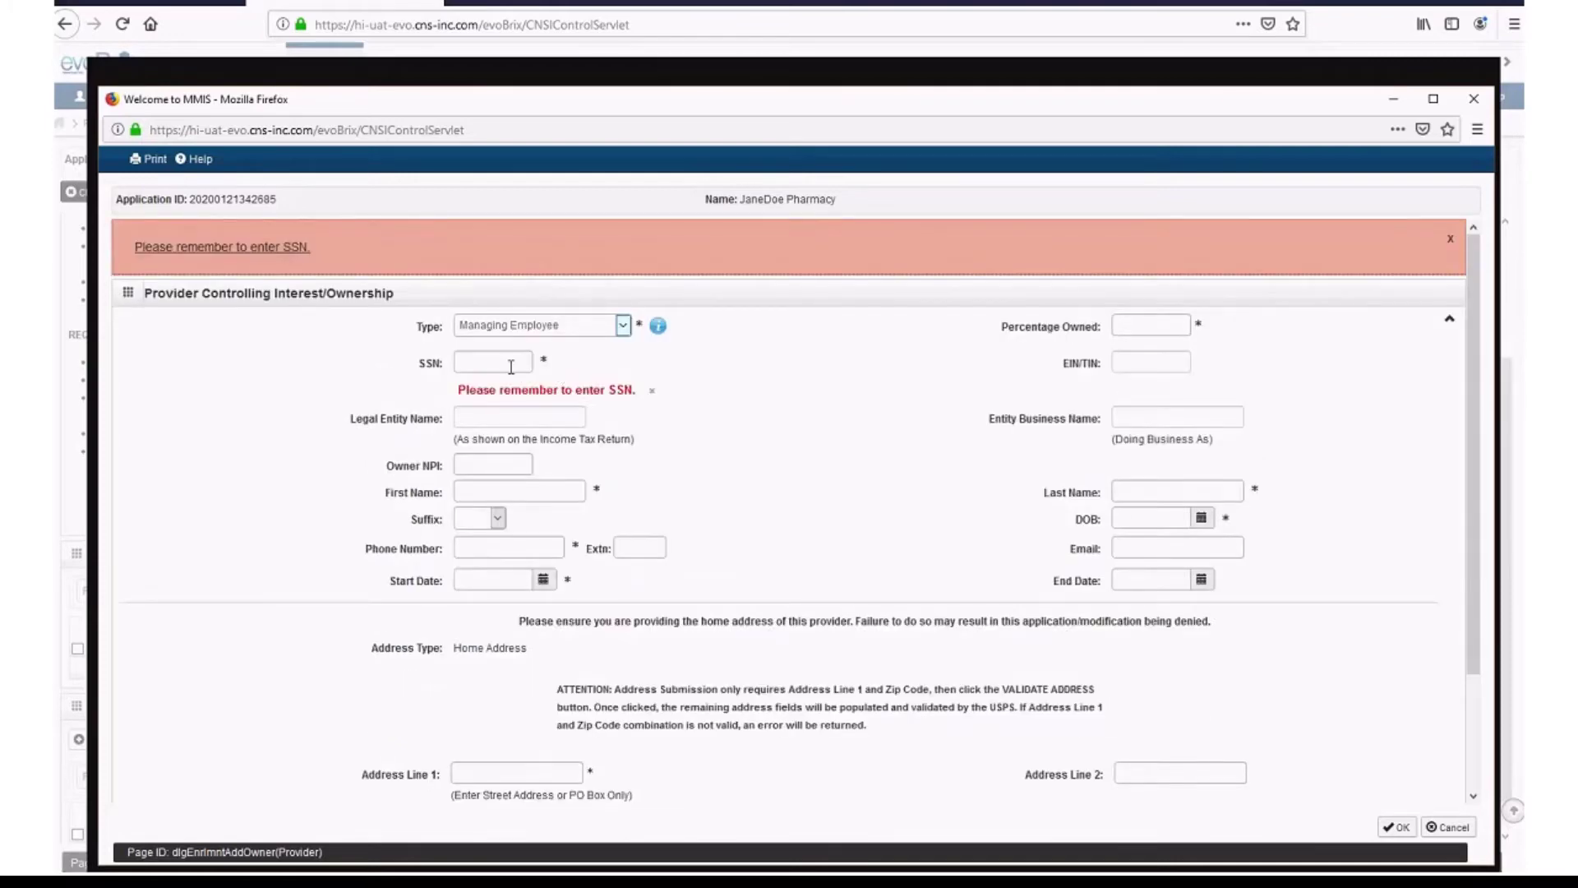
click(1154, 324)
text(0)
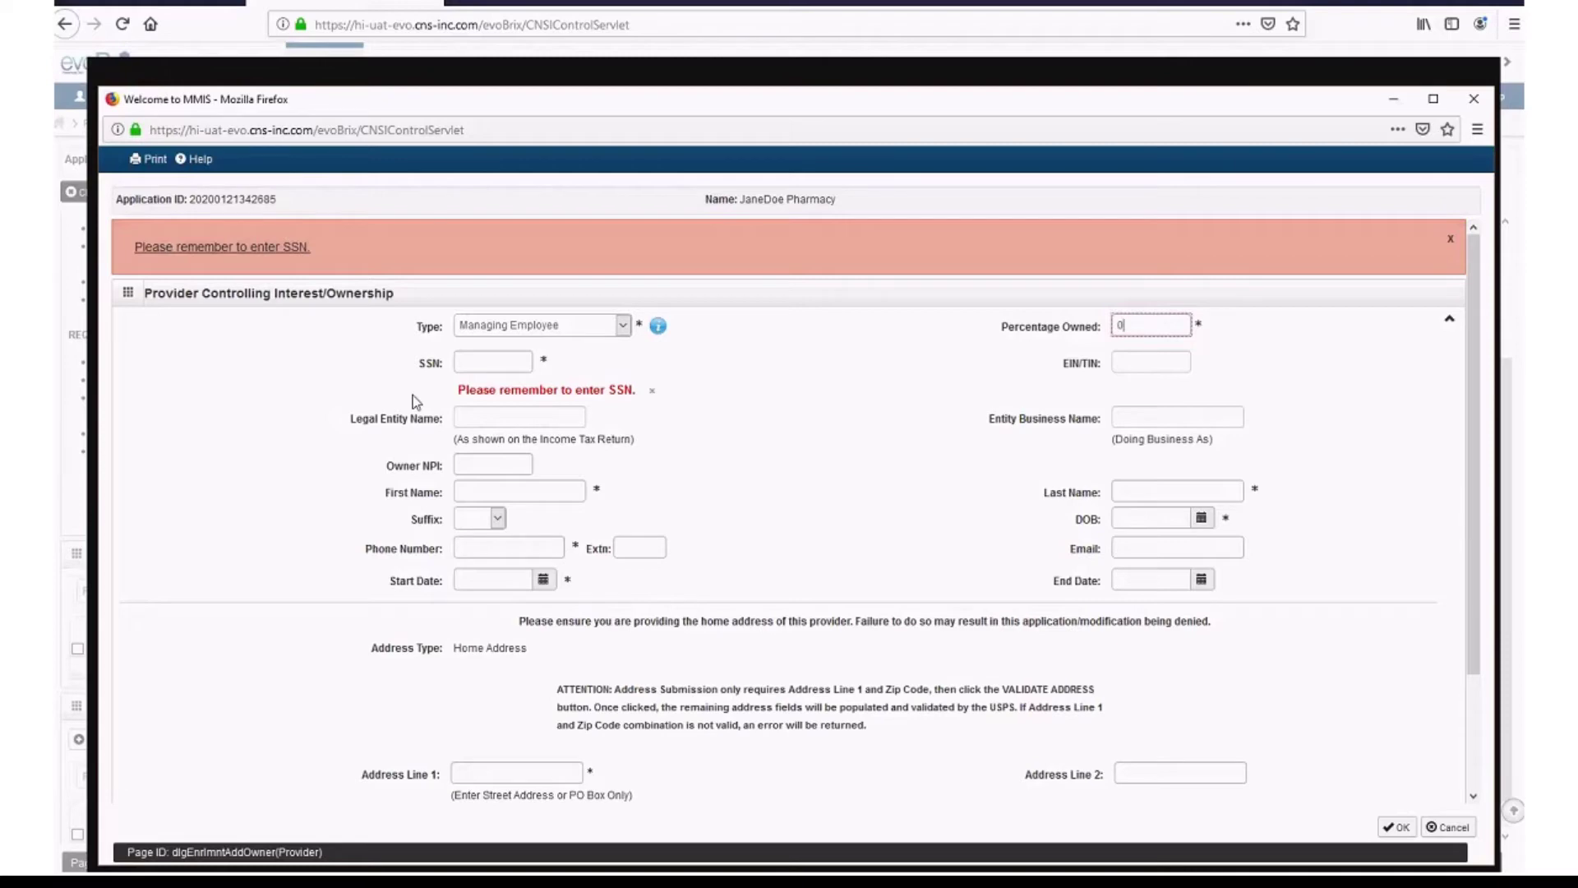
Enter the employee's SSN, first and last name, birth date, phone and start date 1/21/2020
click(480, 361)
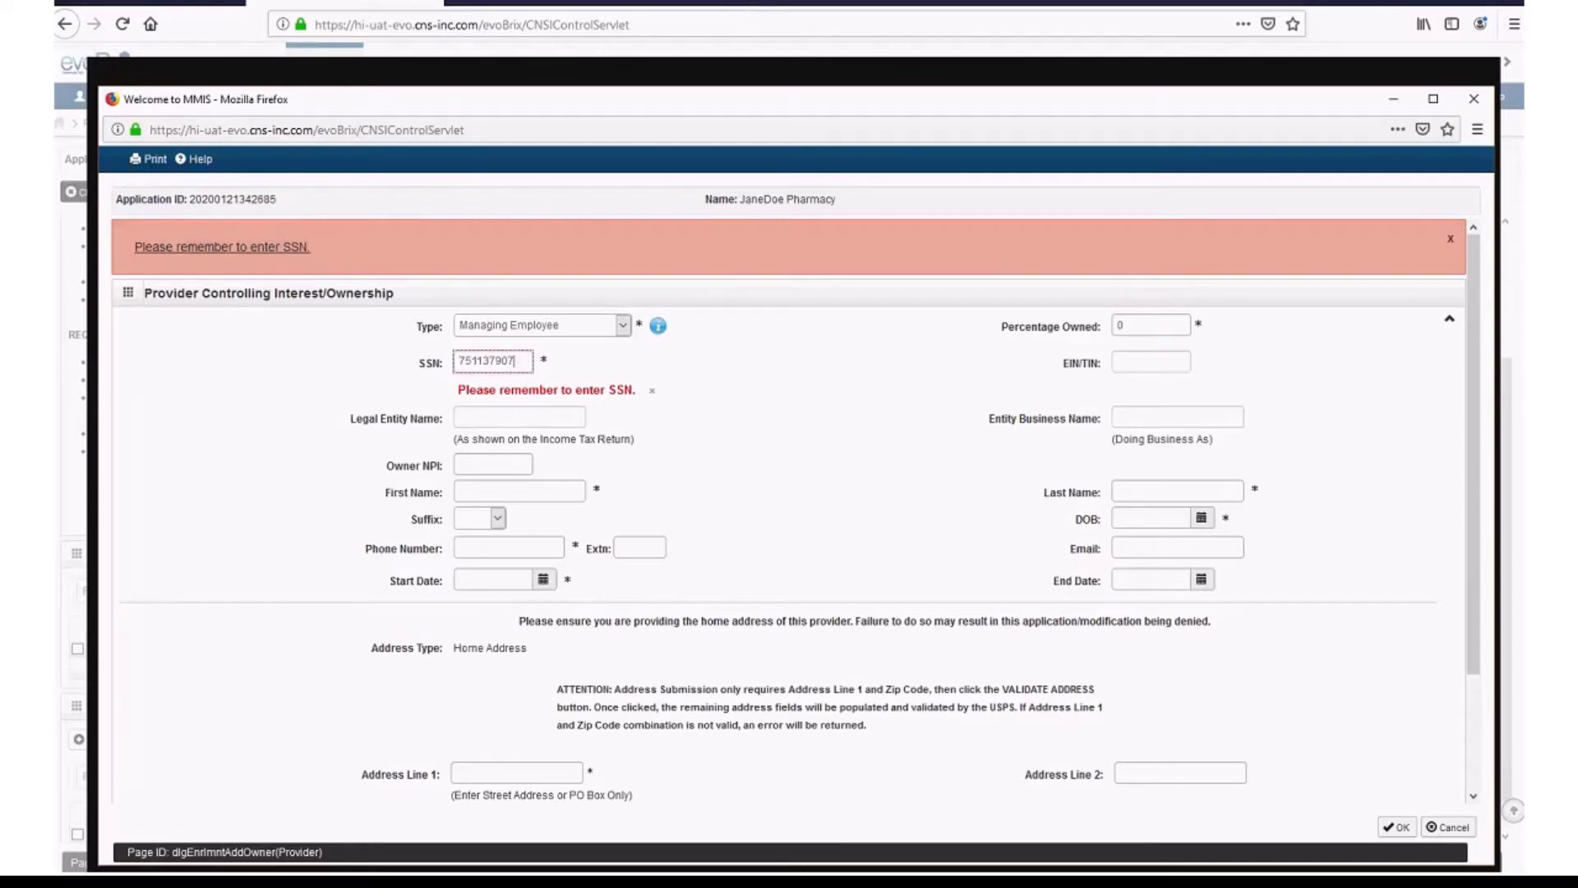
click(541, 491)
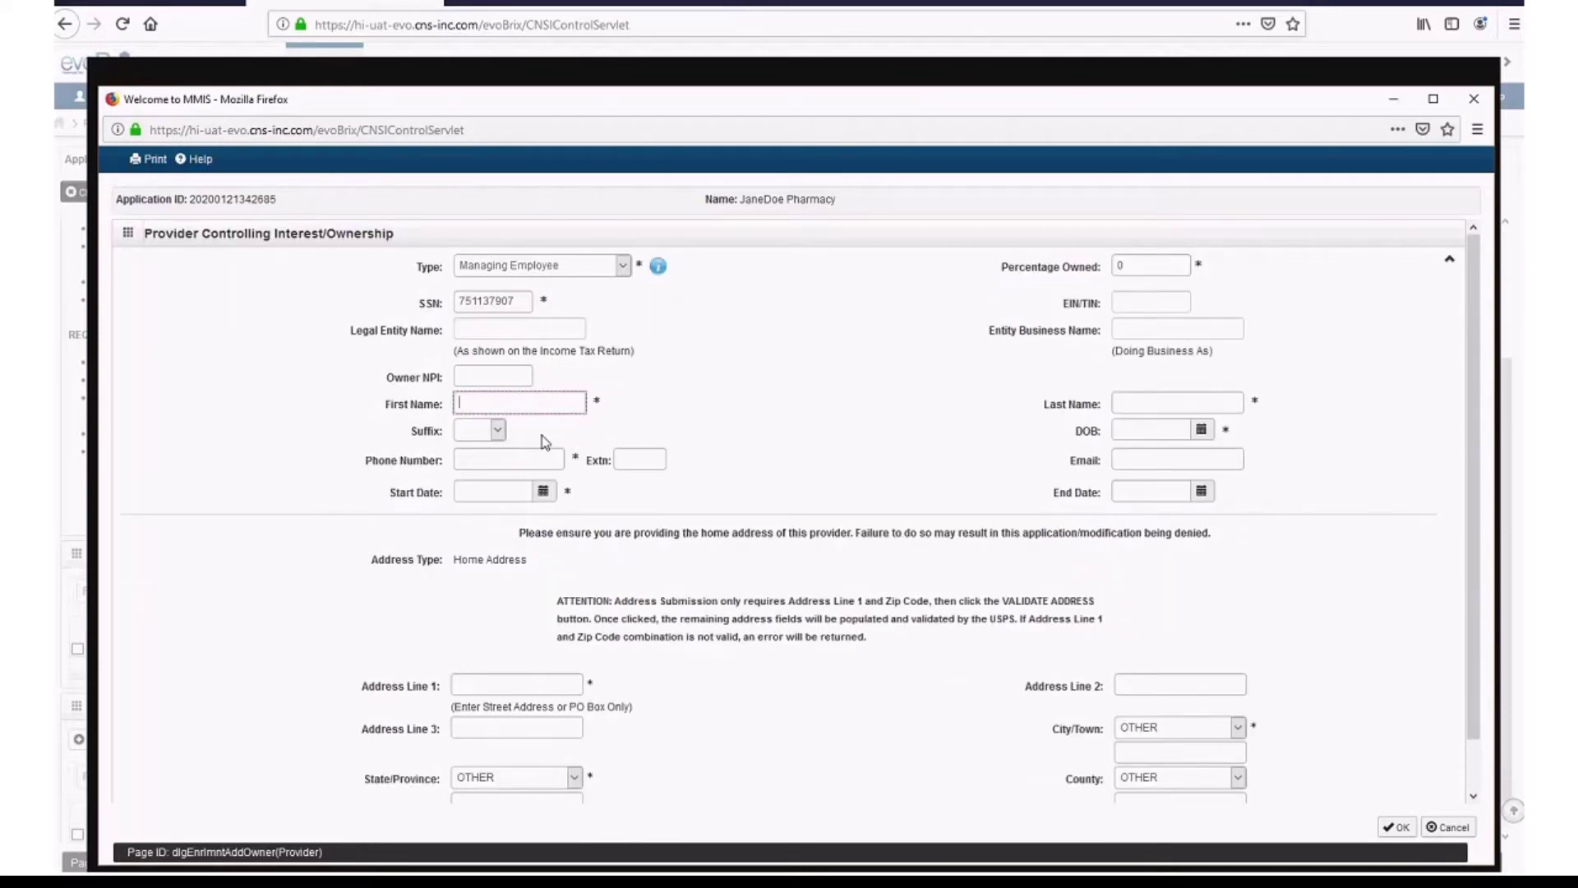
text(Jane)
key(Tab)
text(D)
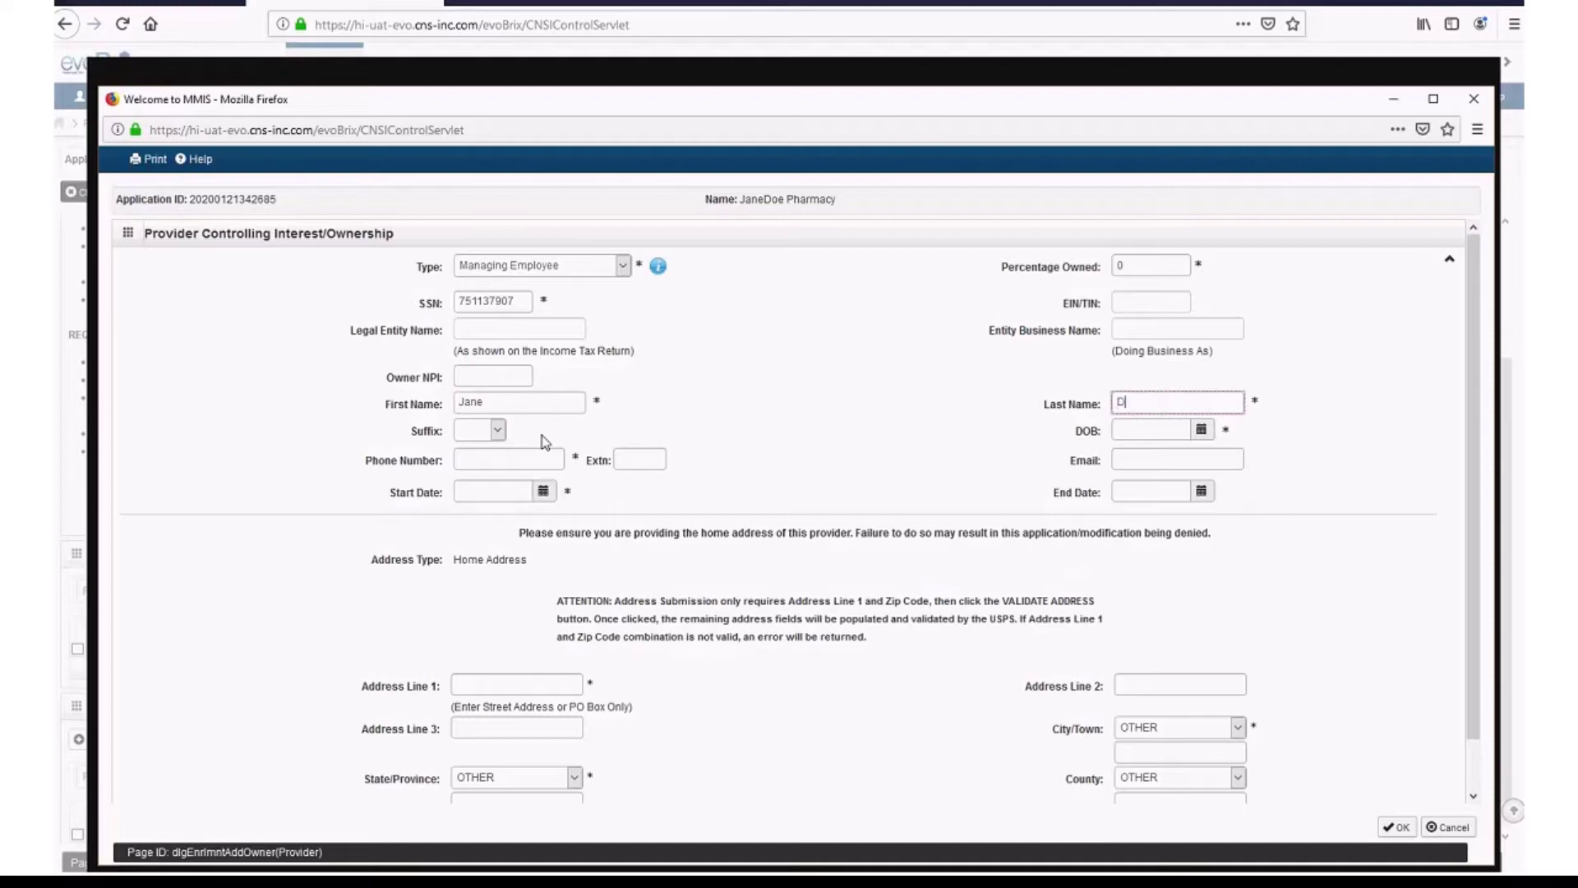
text(oe)
key(Tab)
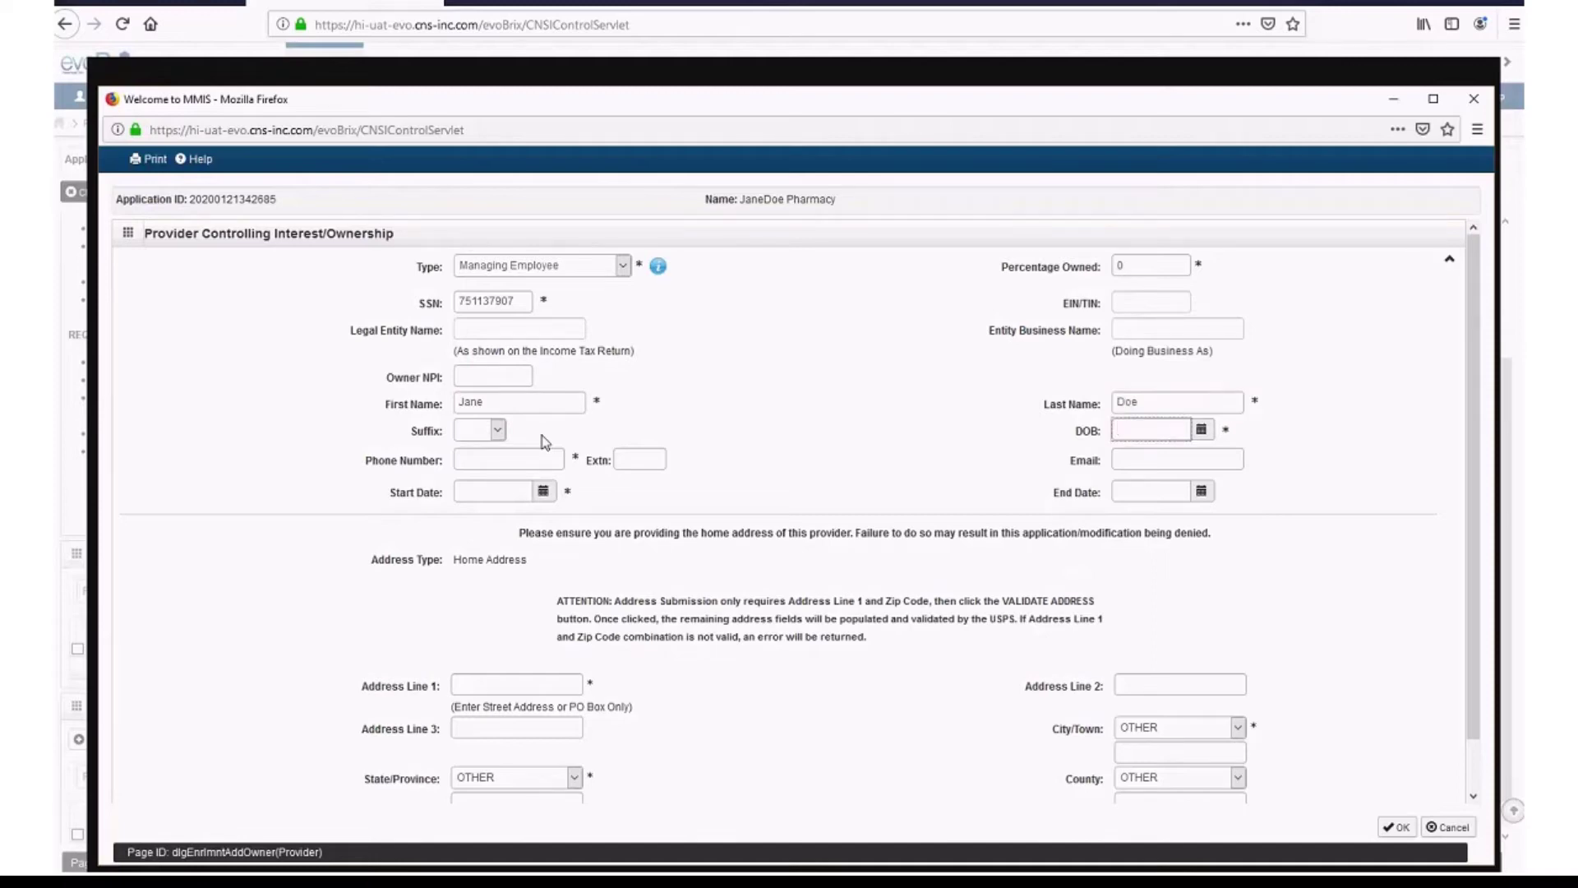
text(01/01/1990)
key(Tab)
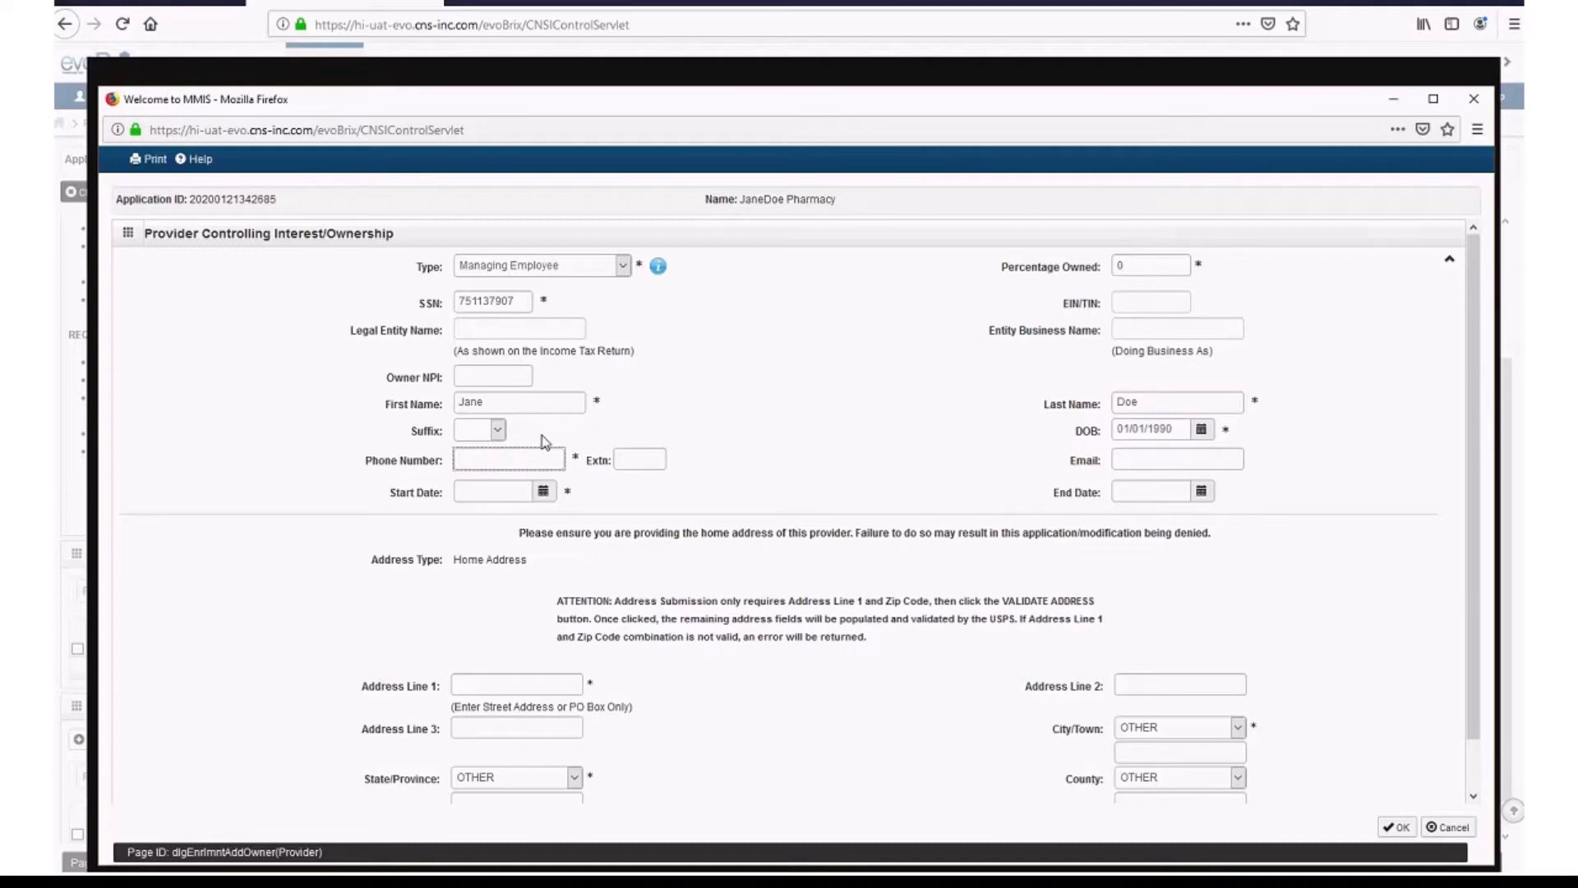
key(Tab)
key(Tab)
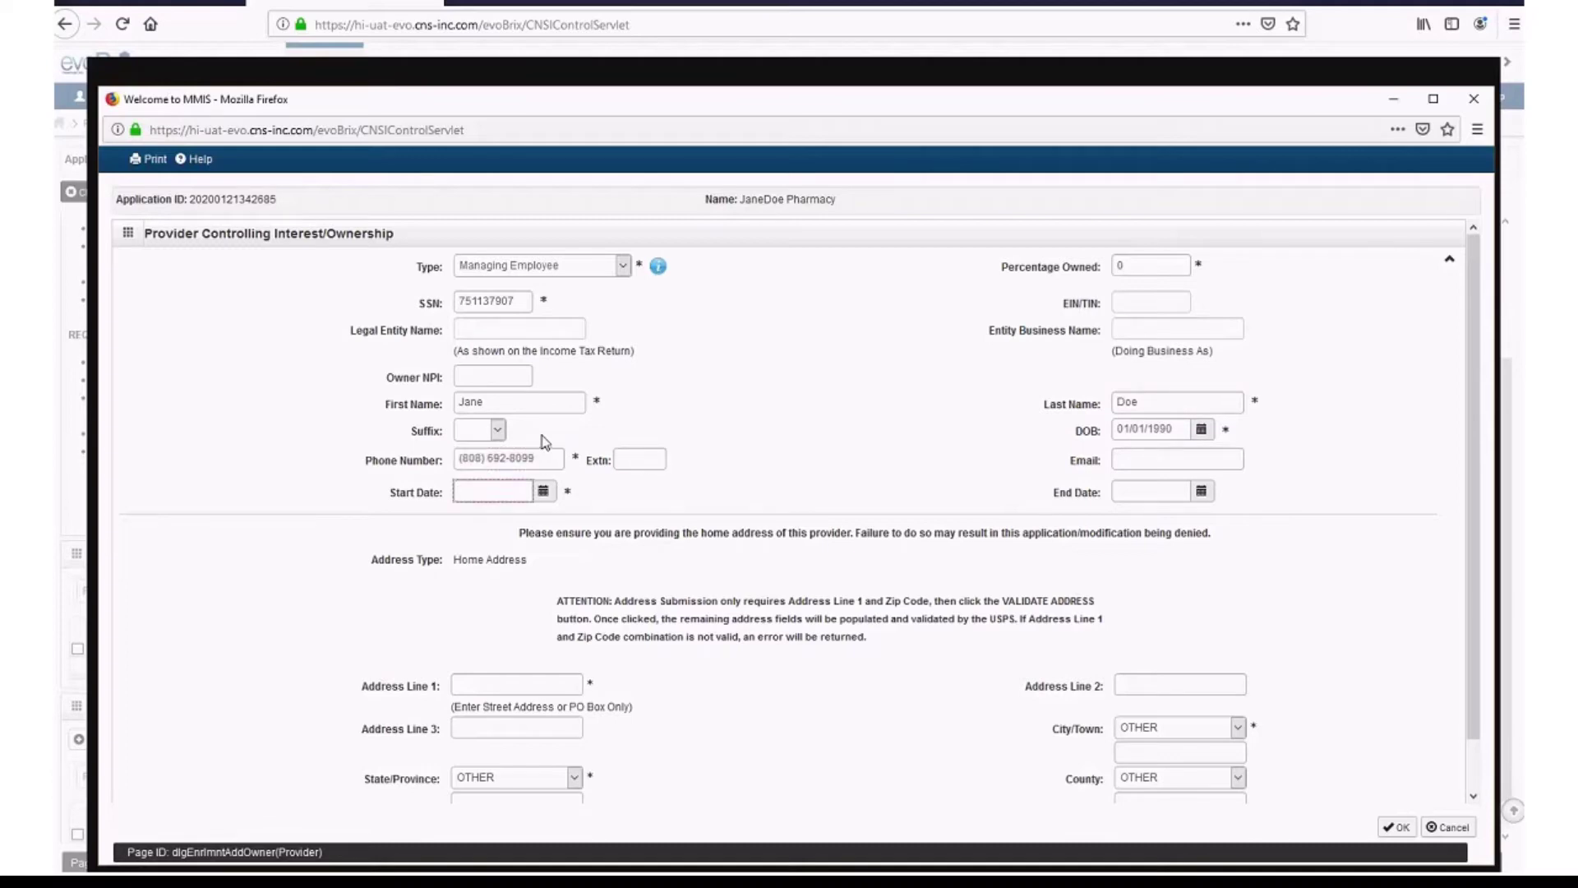
text(1/21/2020)
Fill the home address from the saved suggestion, validate it, and save the owner
click(528, 682)
scroll(528, 681, down, 1)
click(557, 629)
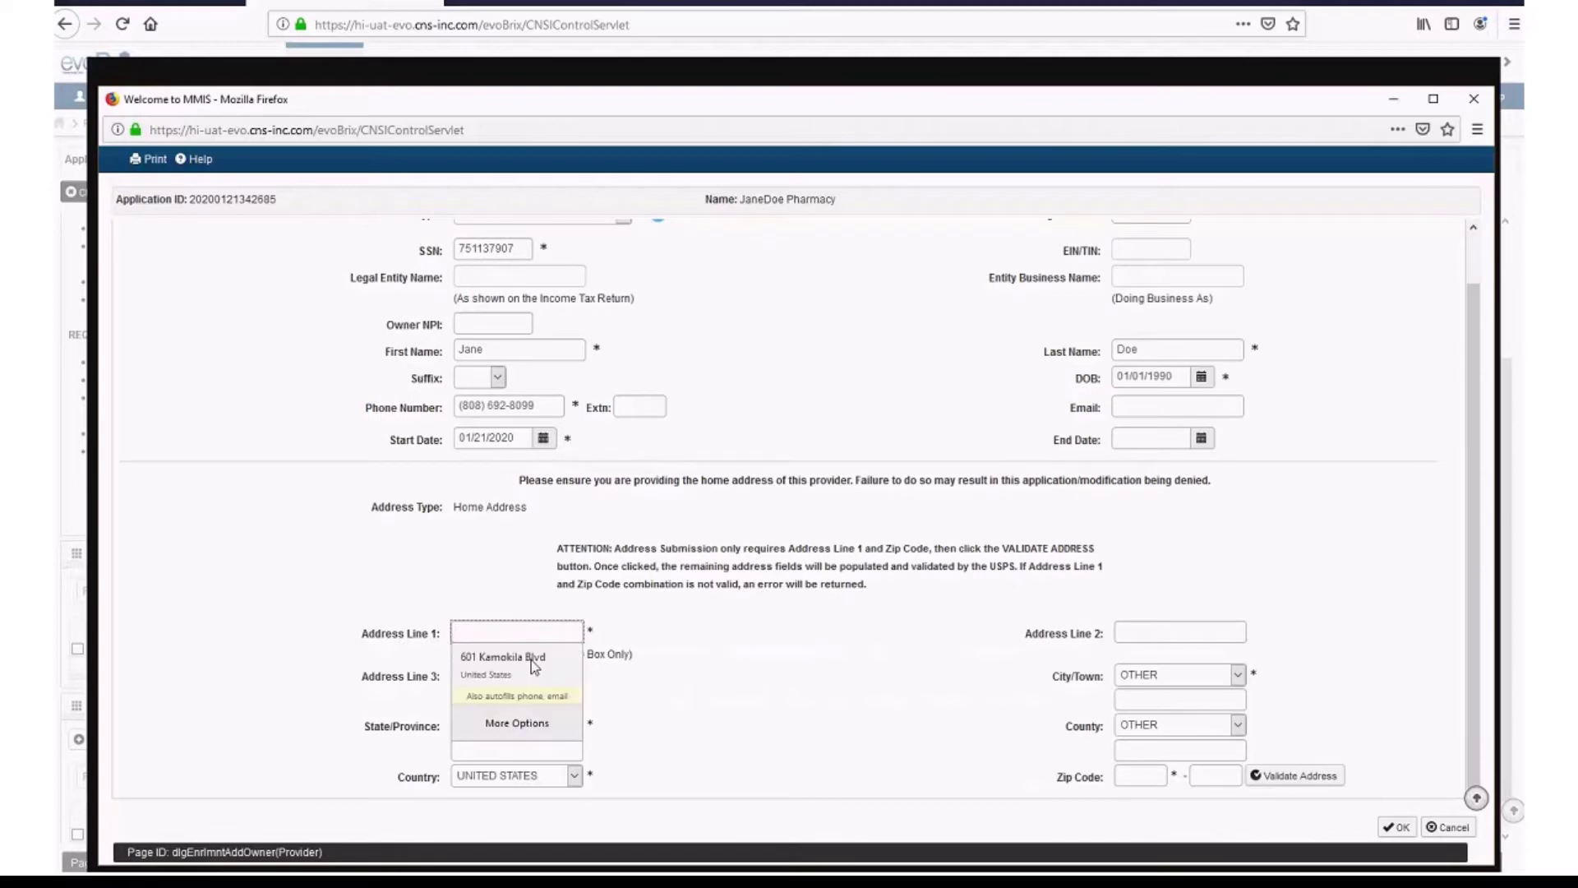
click(529, 662)
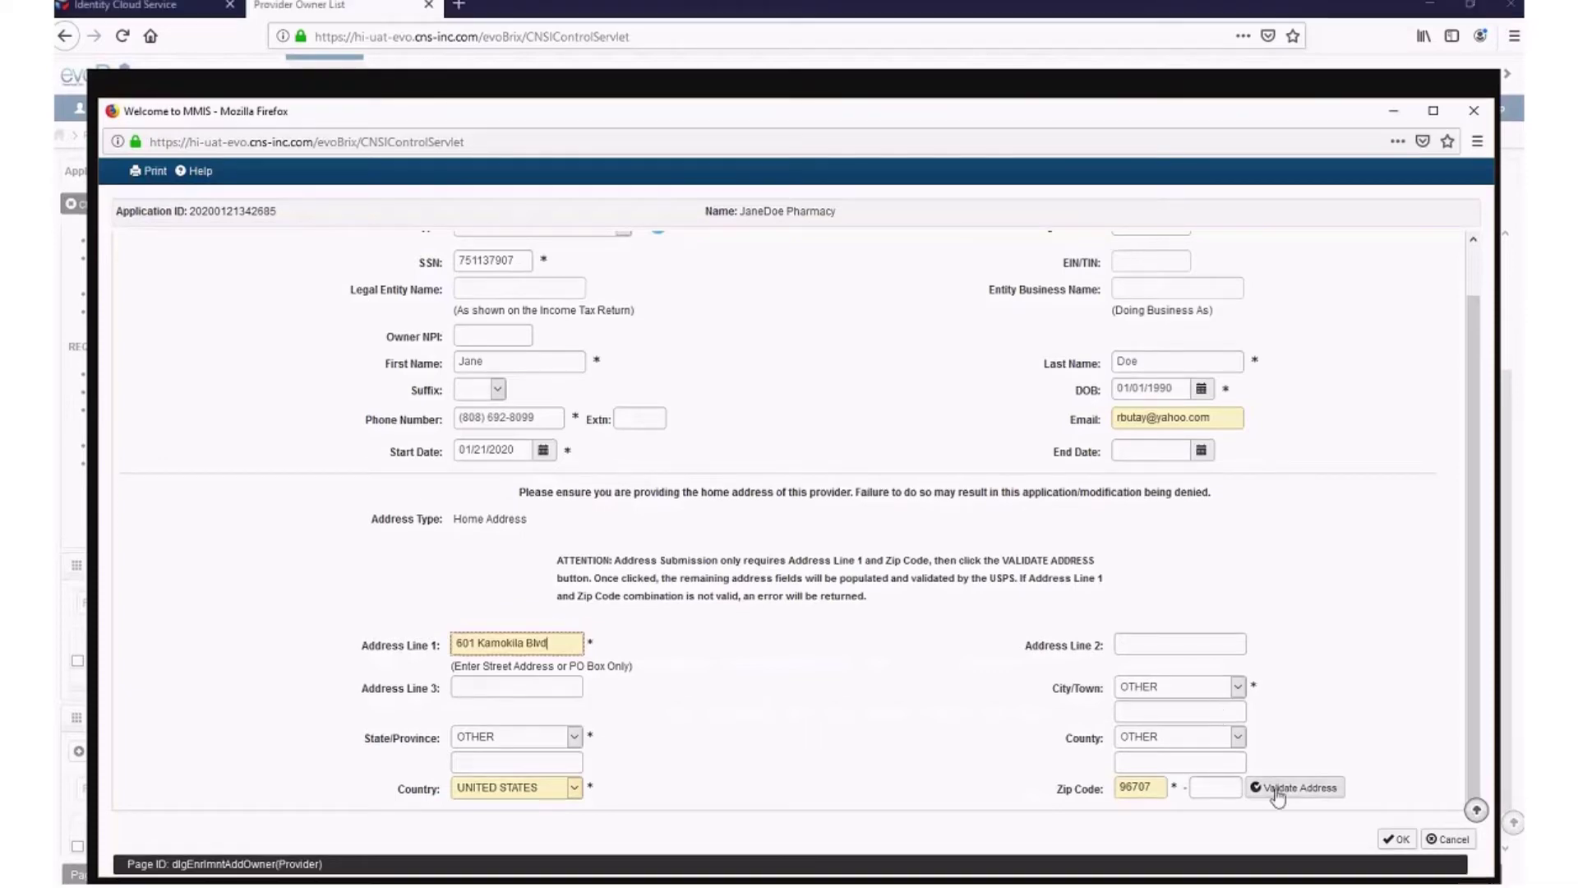
click(1278, 790)
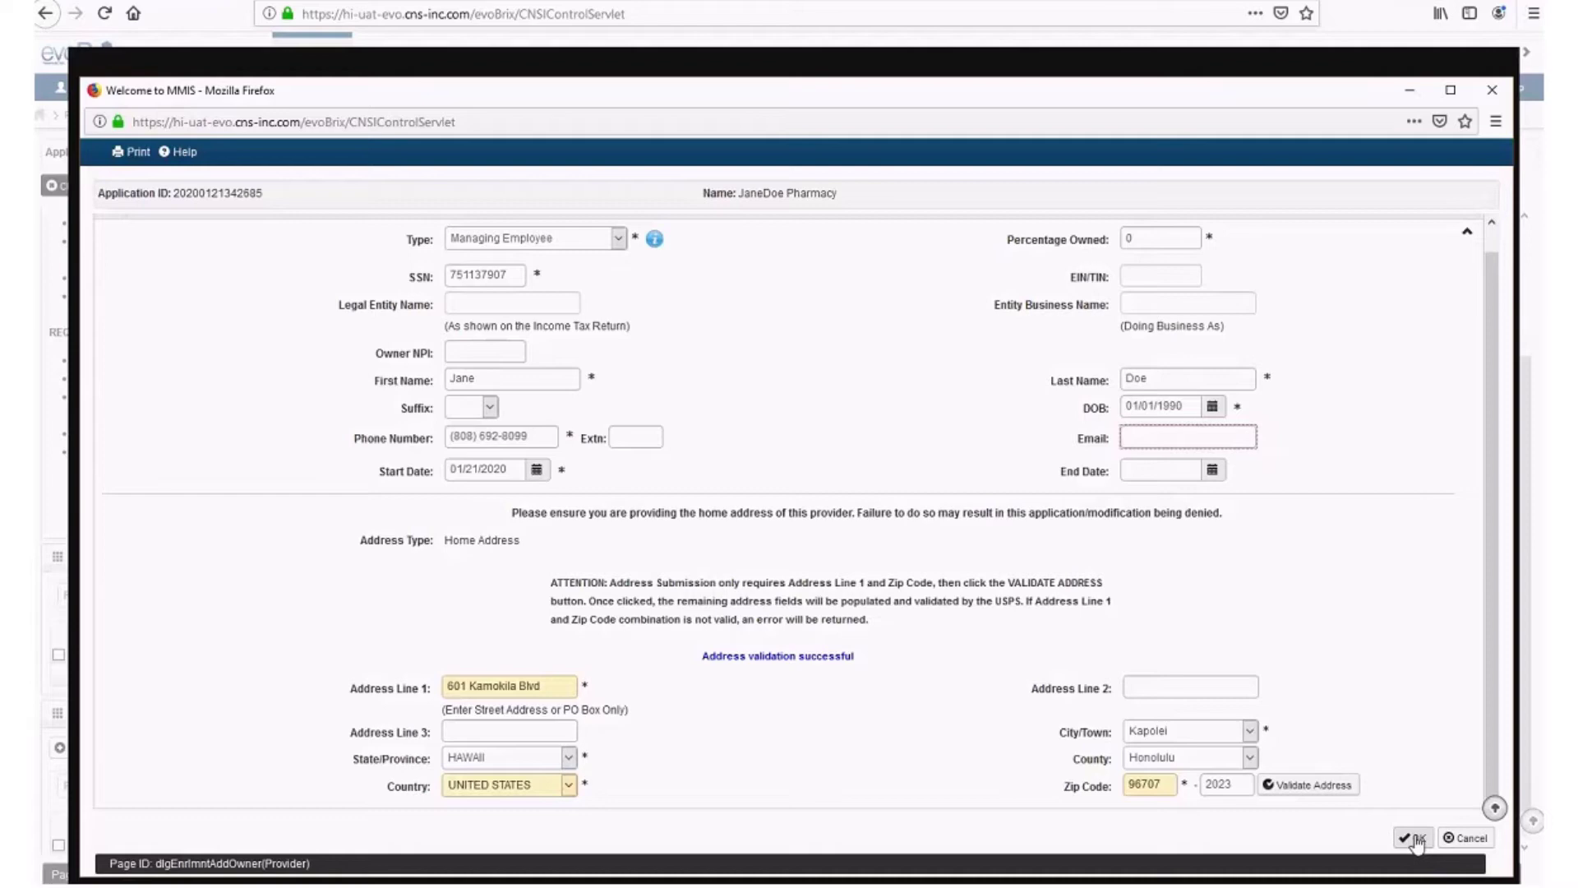
click(1415, 839)
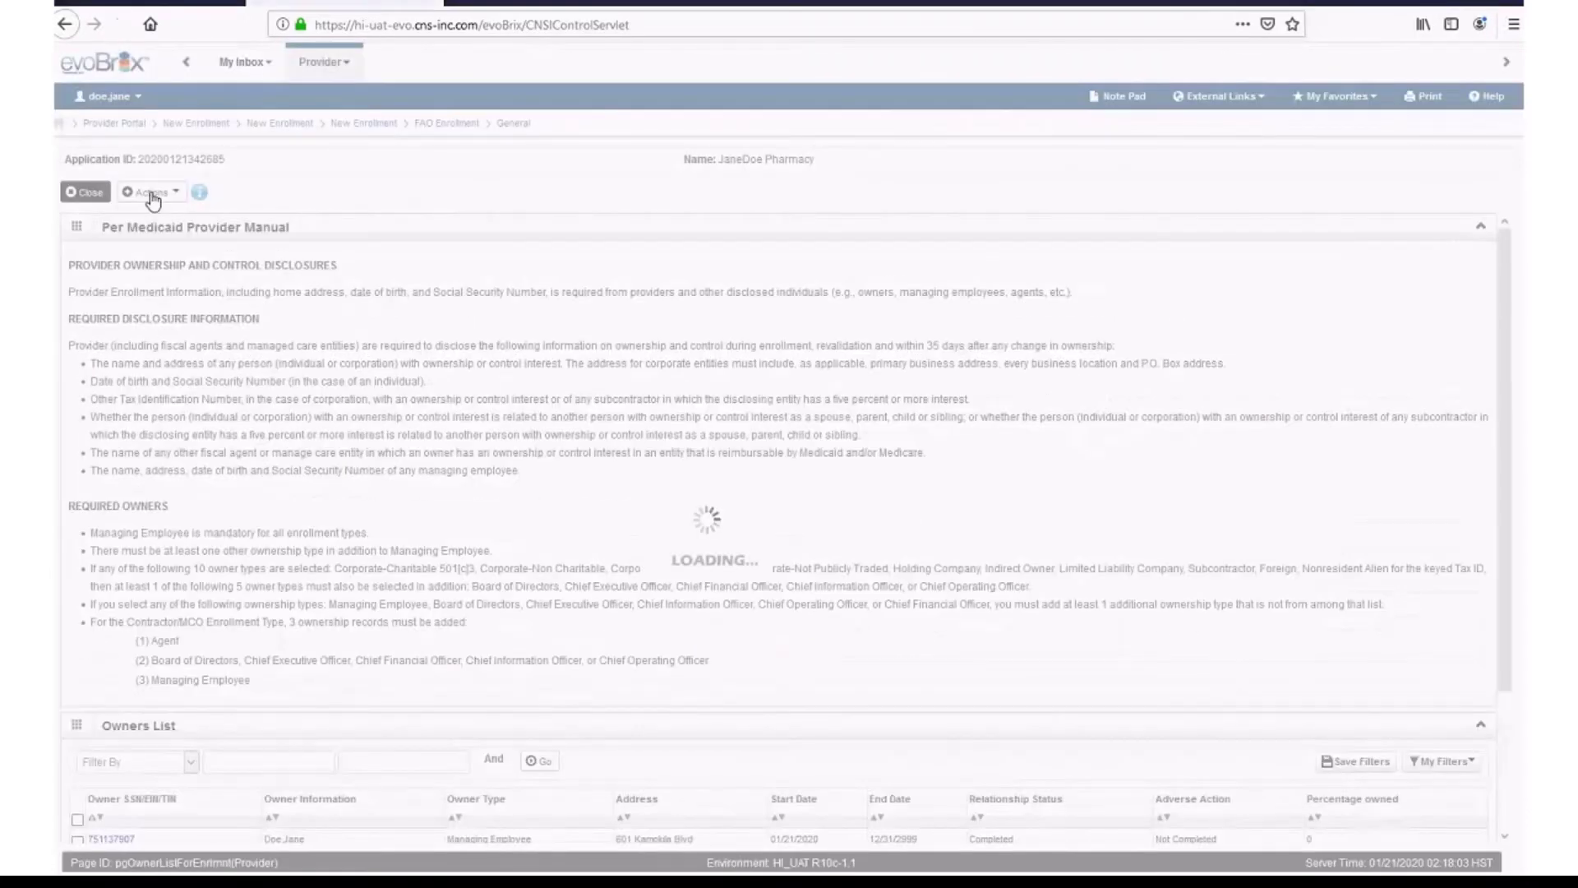
Start another owner of type Limited liability Company at 100% ownership
click(152, 197)
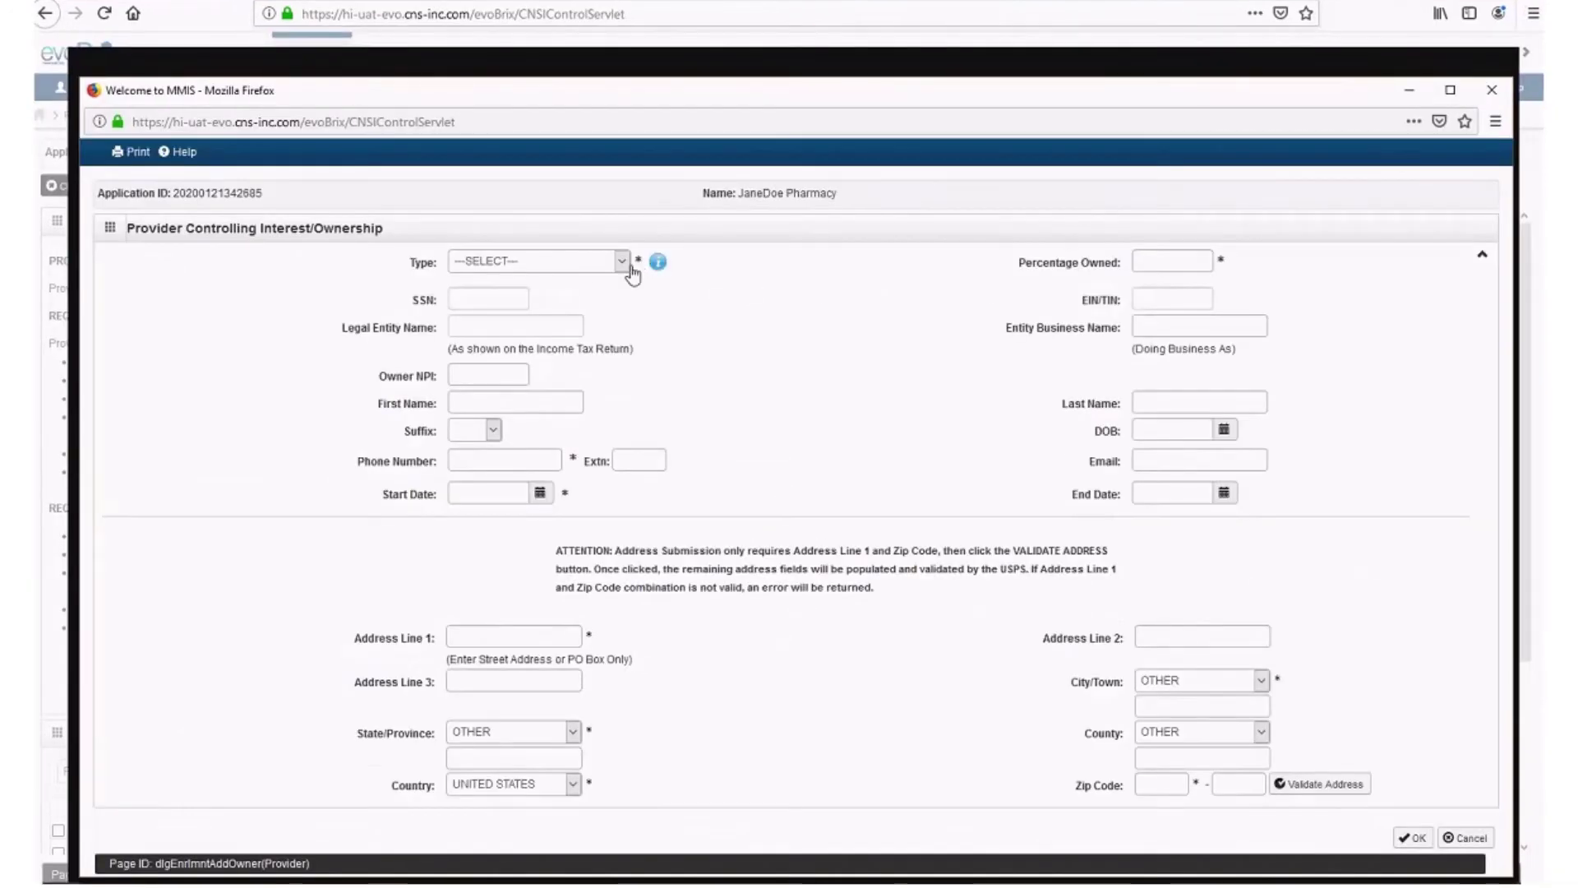
click(630, 268)
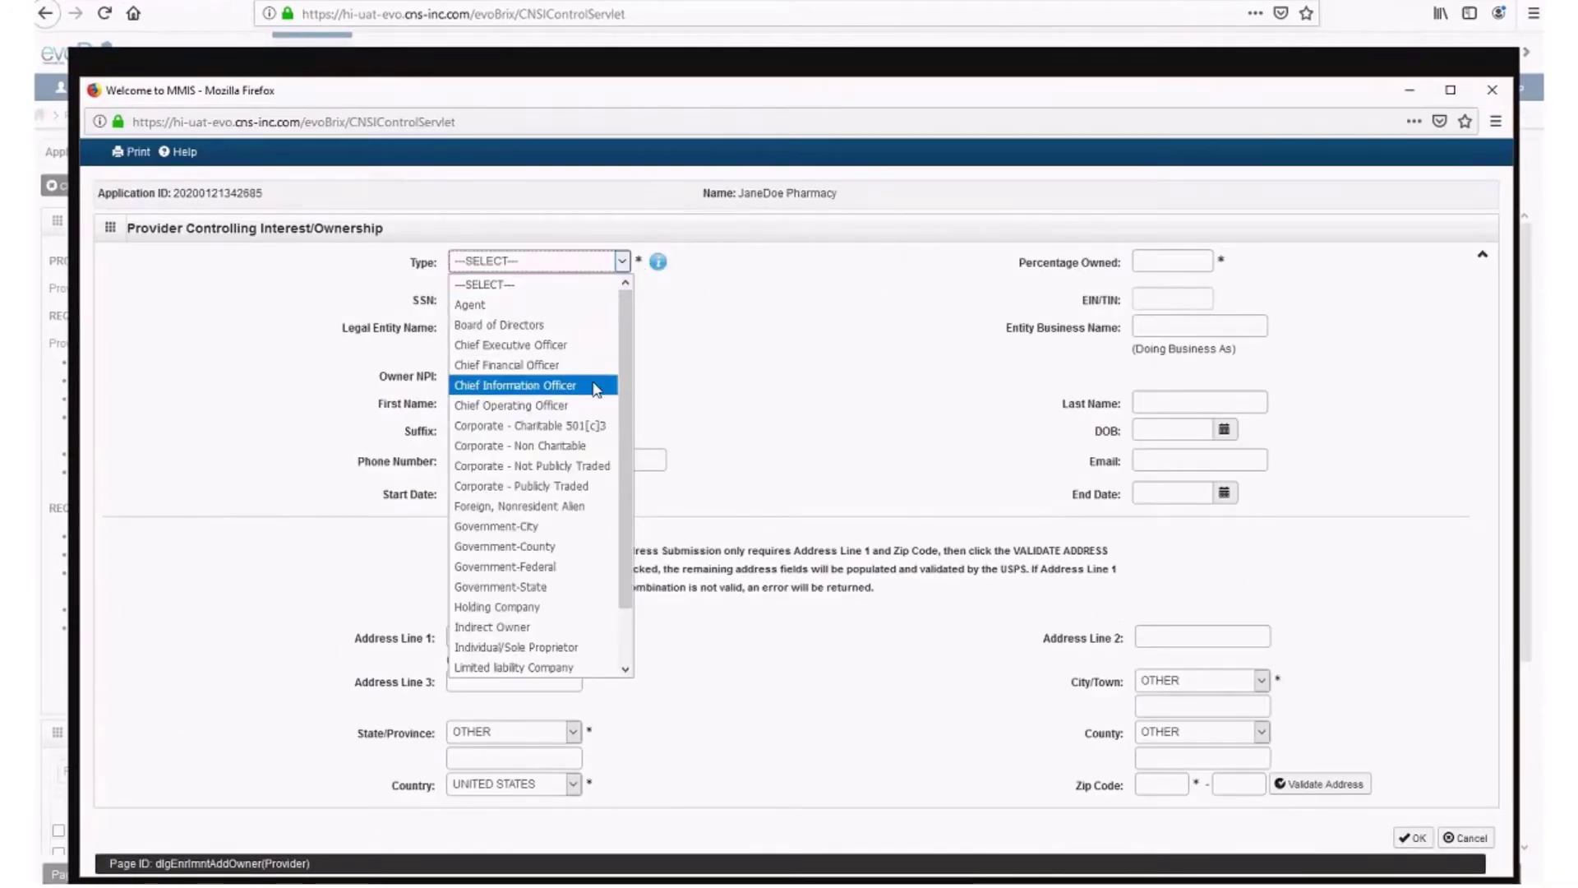
scroll(598, 390, down, 1)
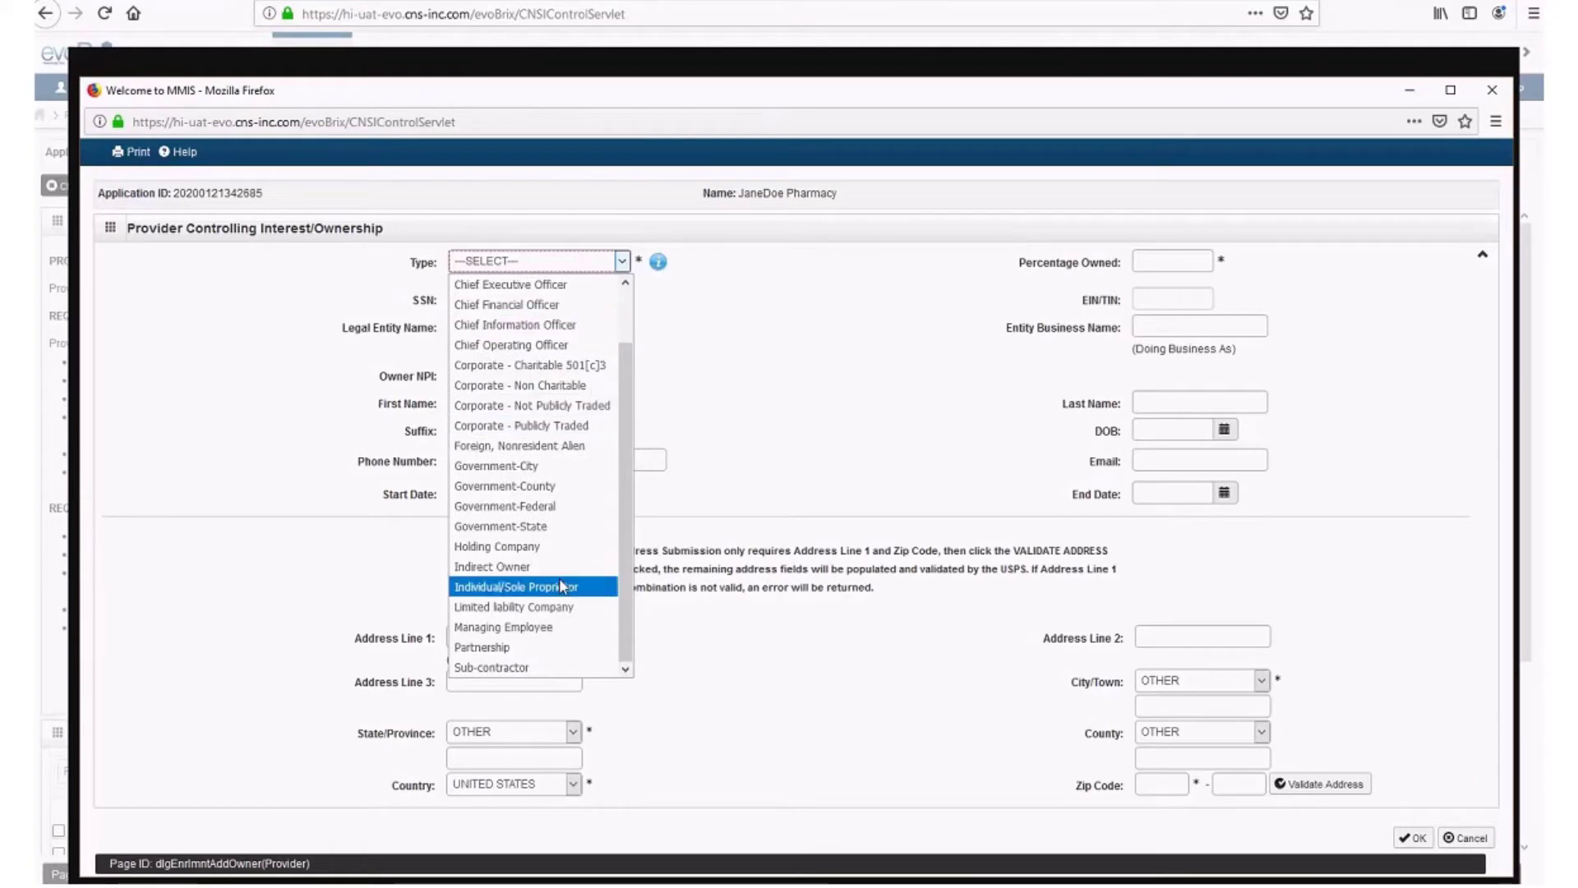
click(573, 608)
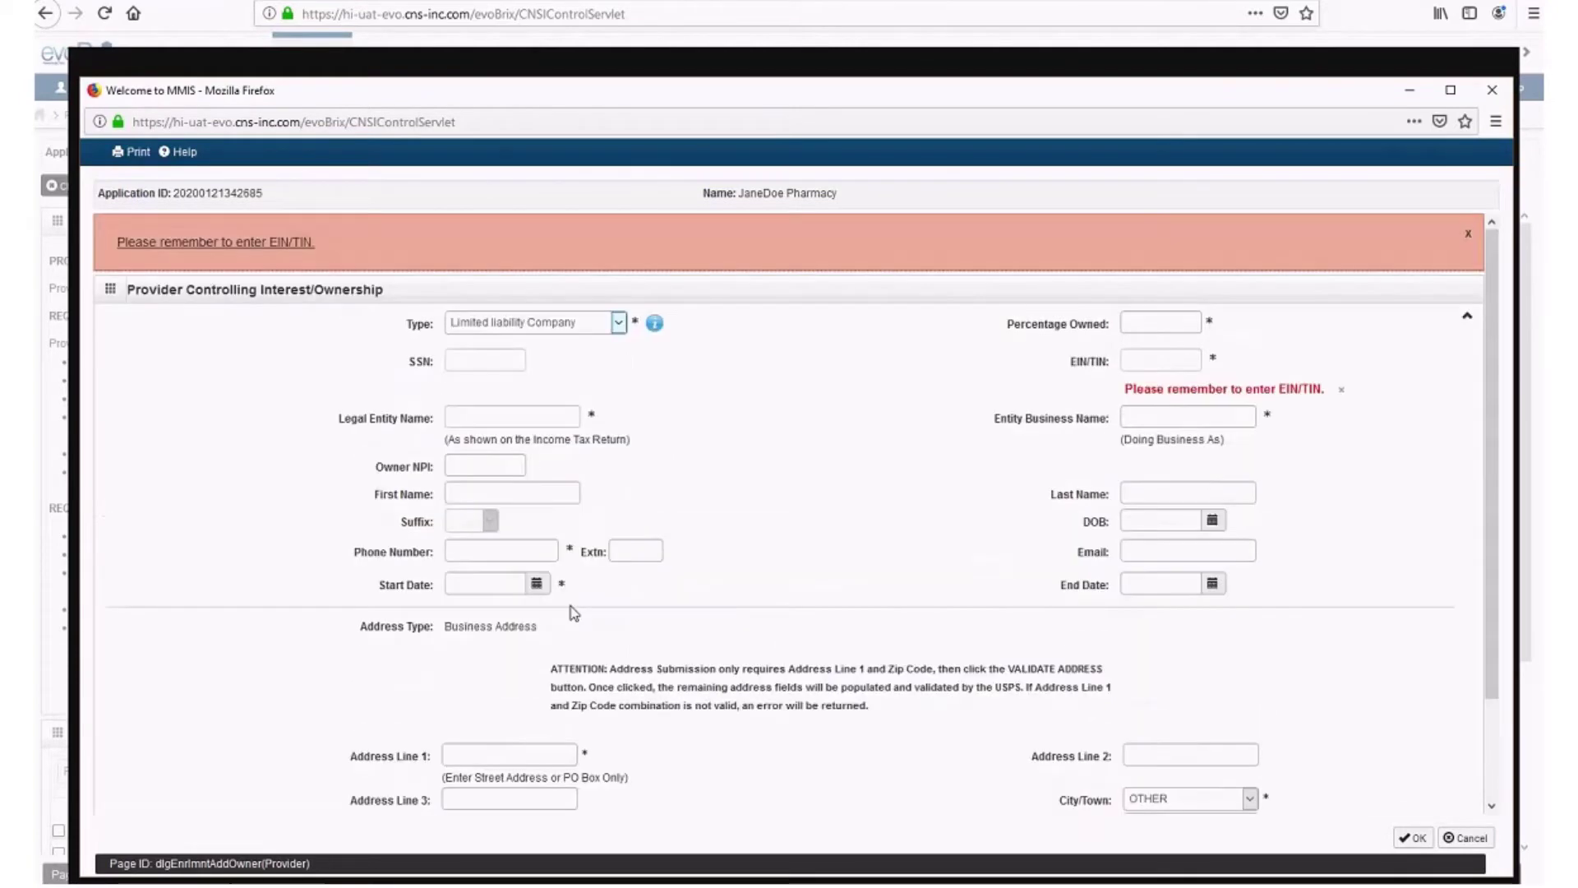
click(1171, 325)
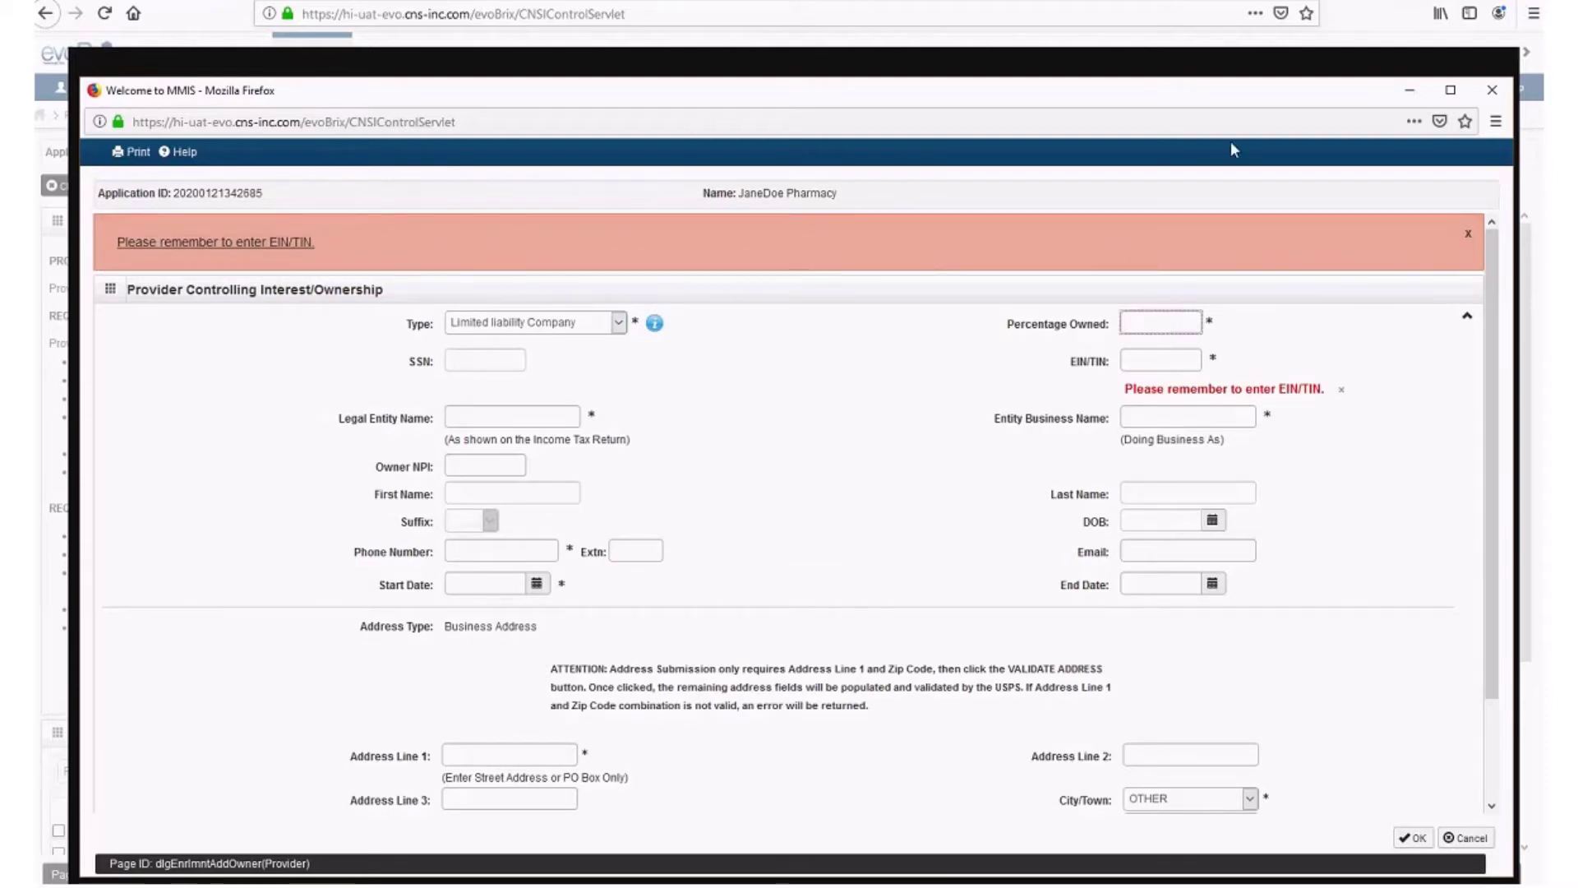
text(100)
Enter legal name 'Jandeoe Pharmacy', business name 'JaneDoe Pharmacy', the business phone and start date
key(Tab)
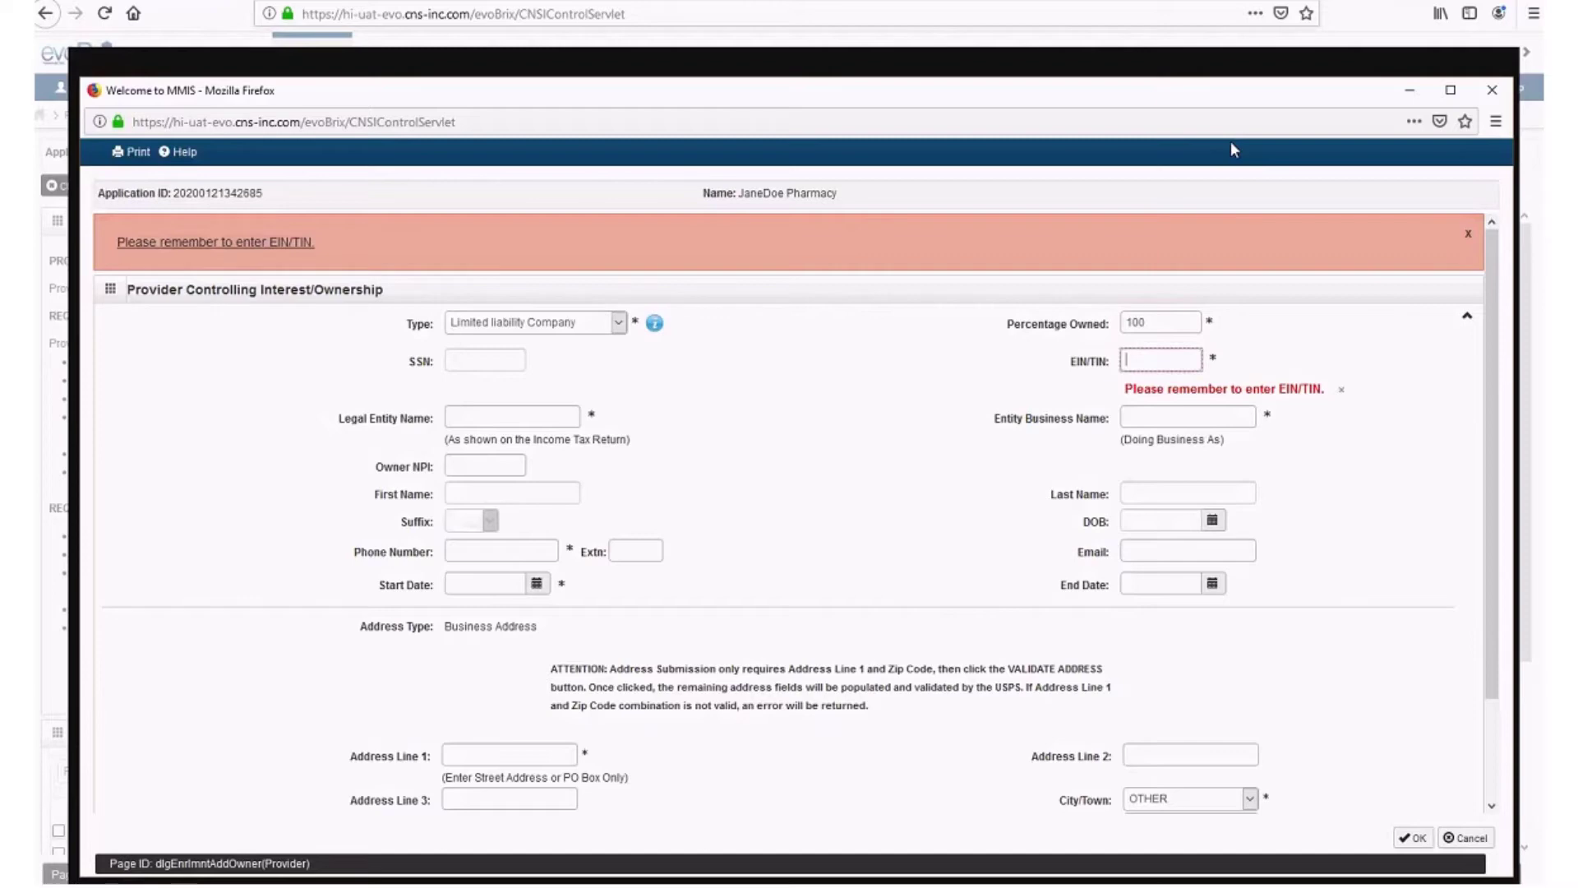
key(Tab)
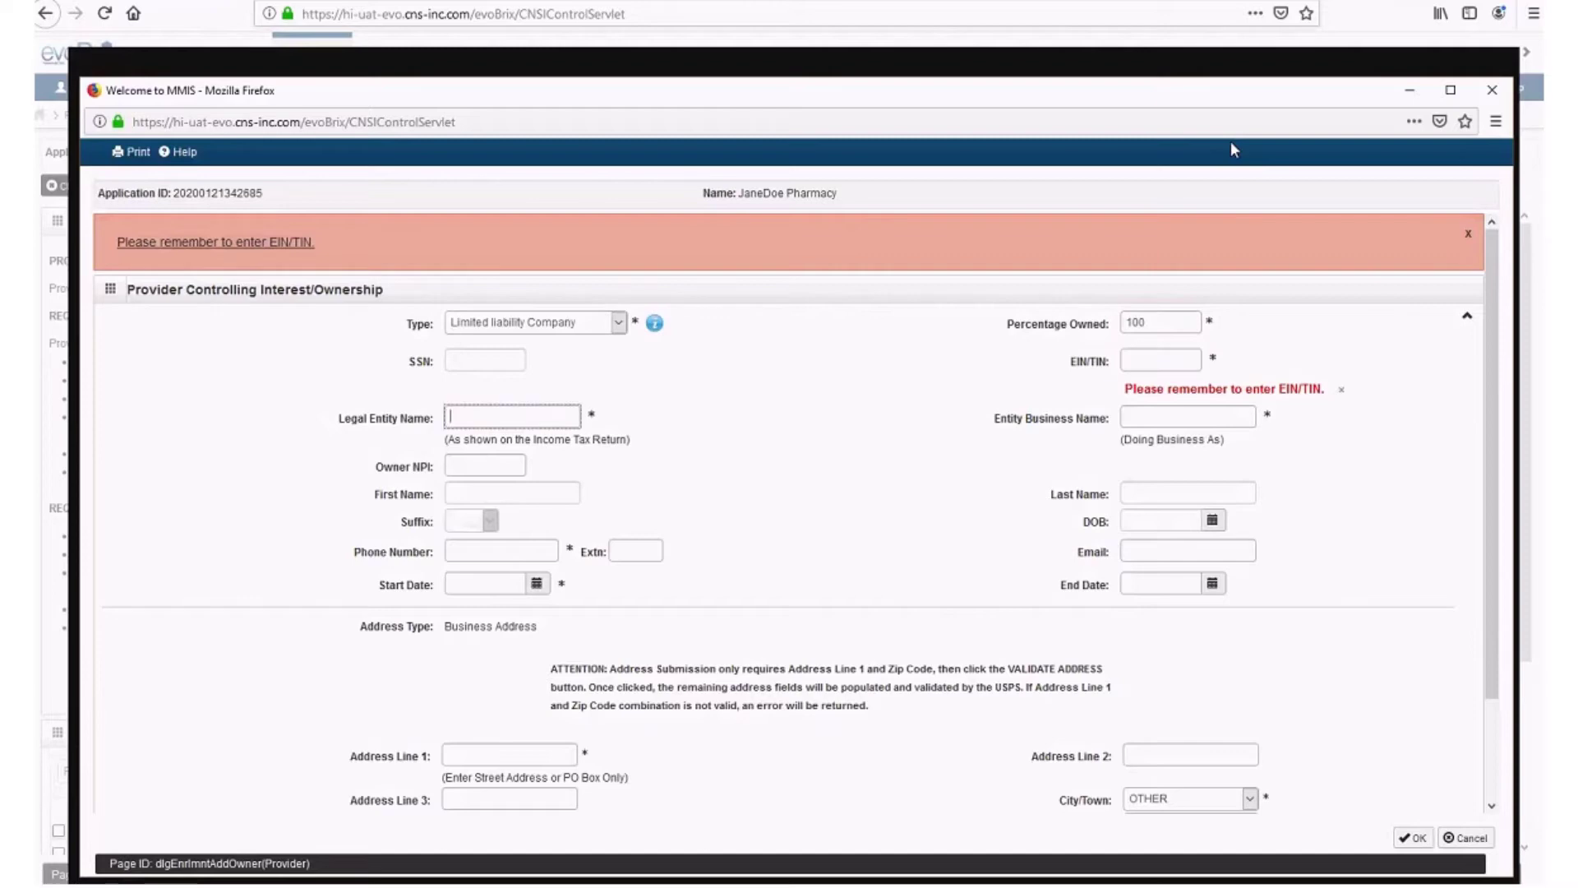
text(Jandeoe Pharmacy)
key(Tab)
text(Jane)
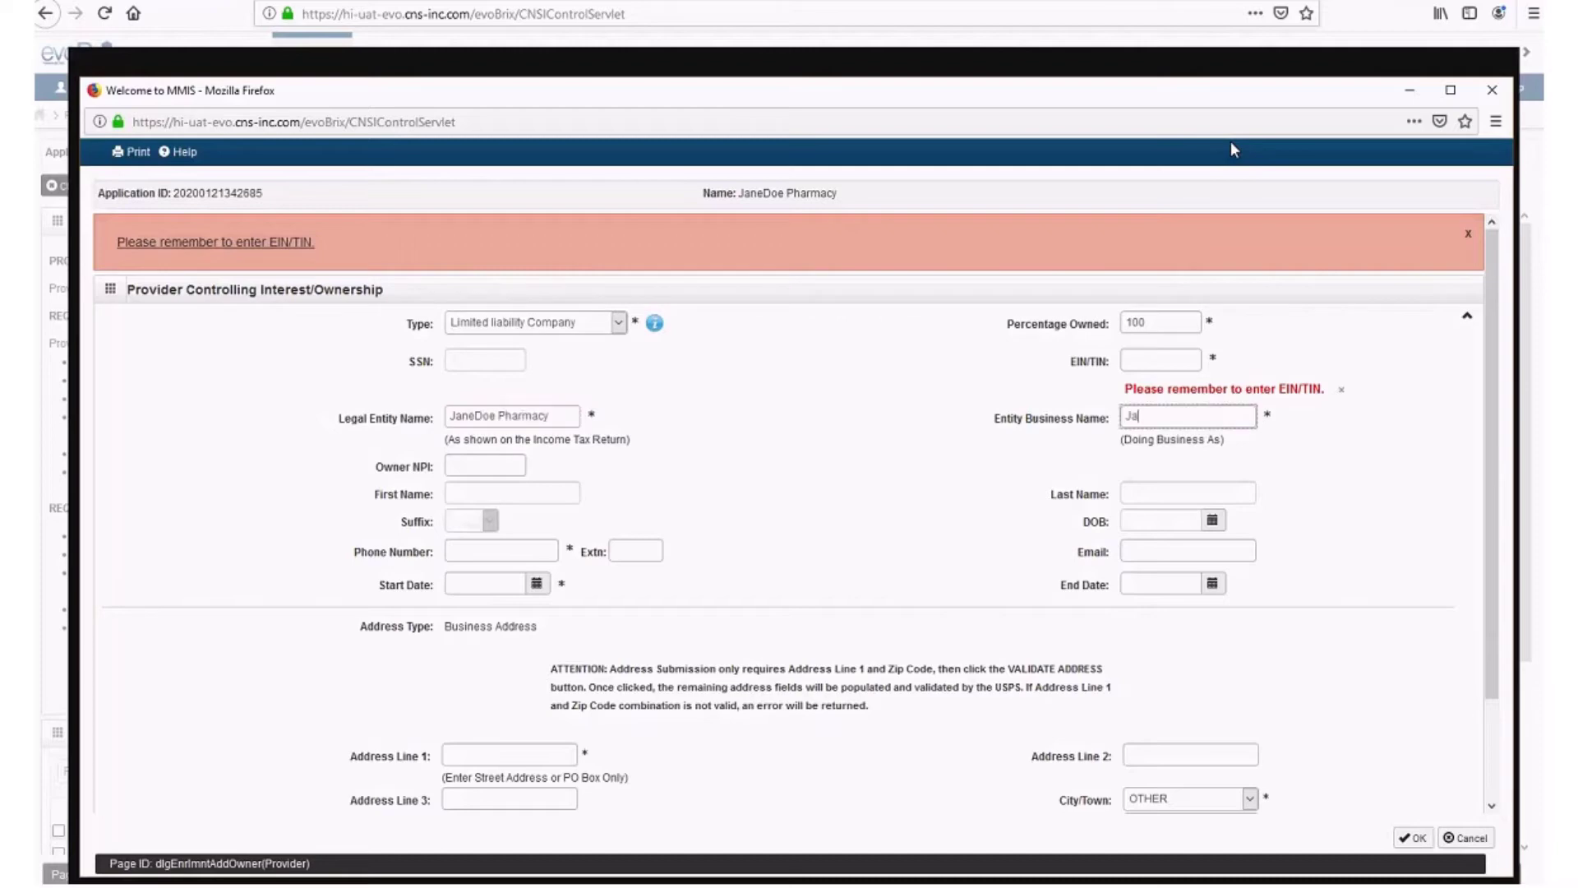
text(Doe Pharmacy)
key(Tab)
key(Tab)
key(Tab)
key(Tab)
key(Tab)
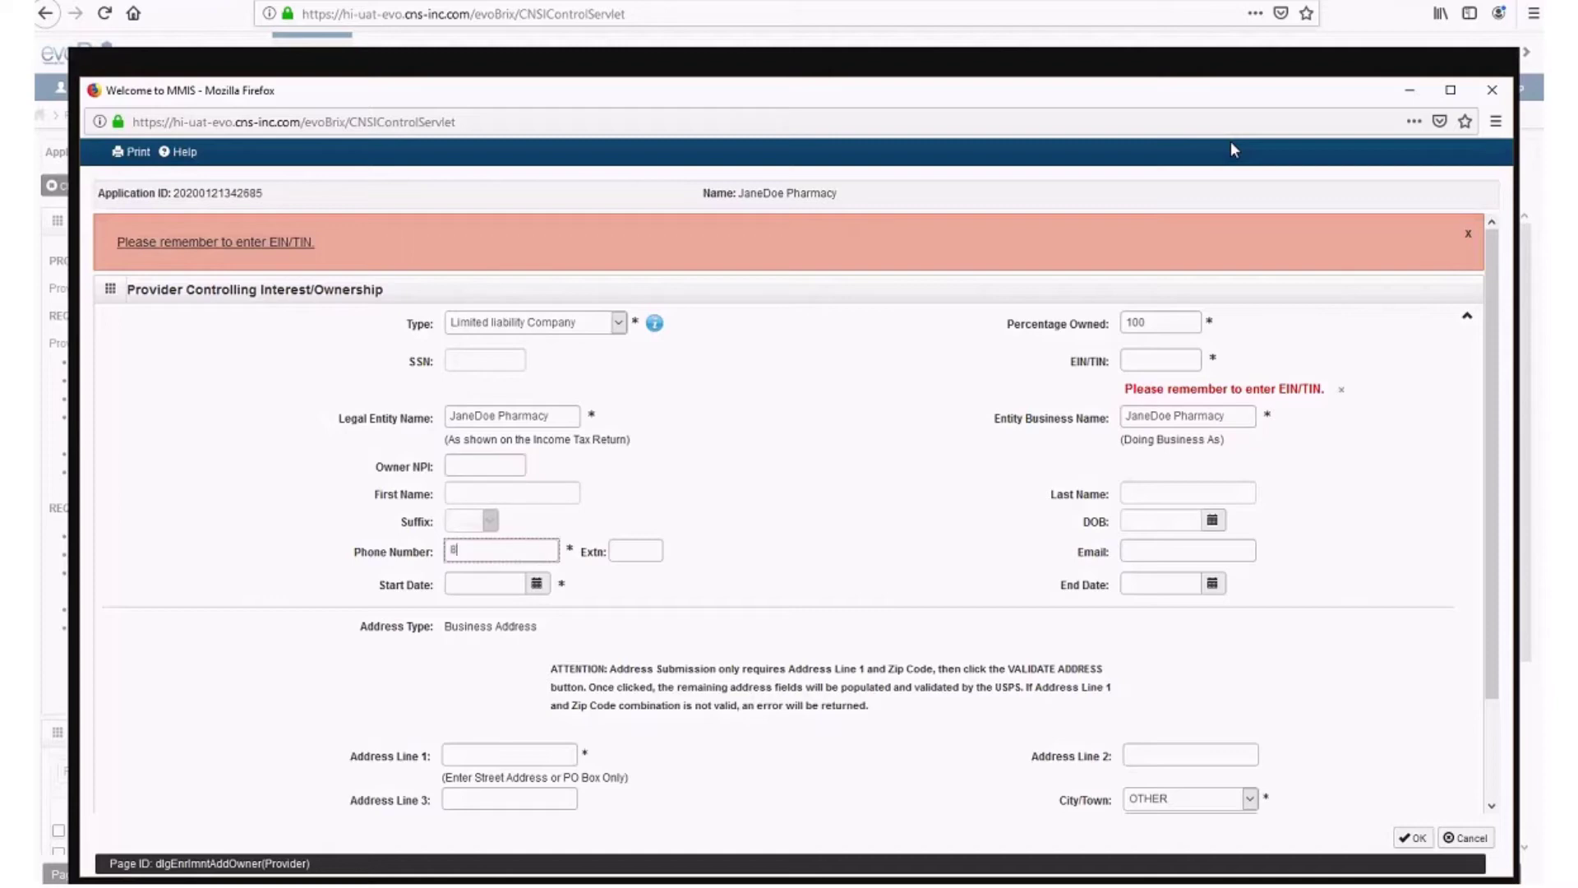
key(Tab)
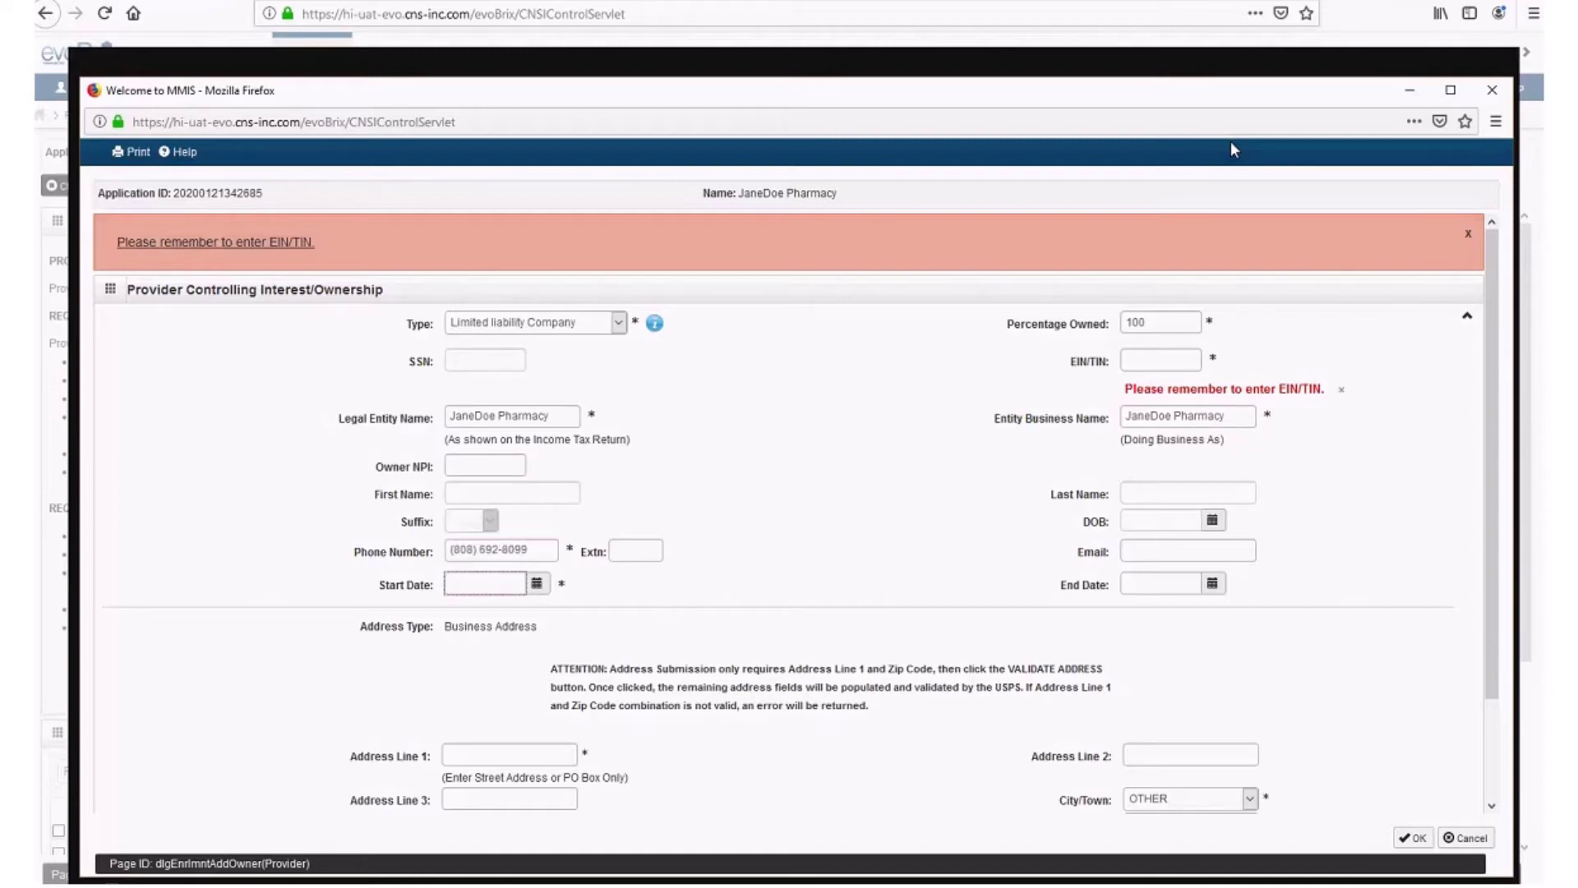
text(1/202)
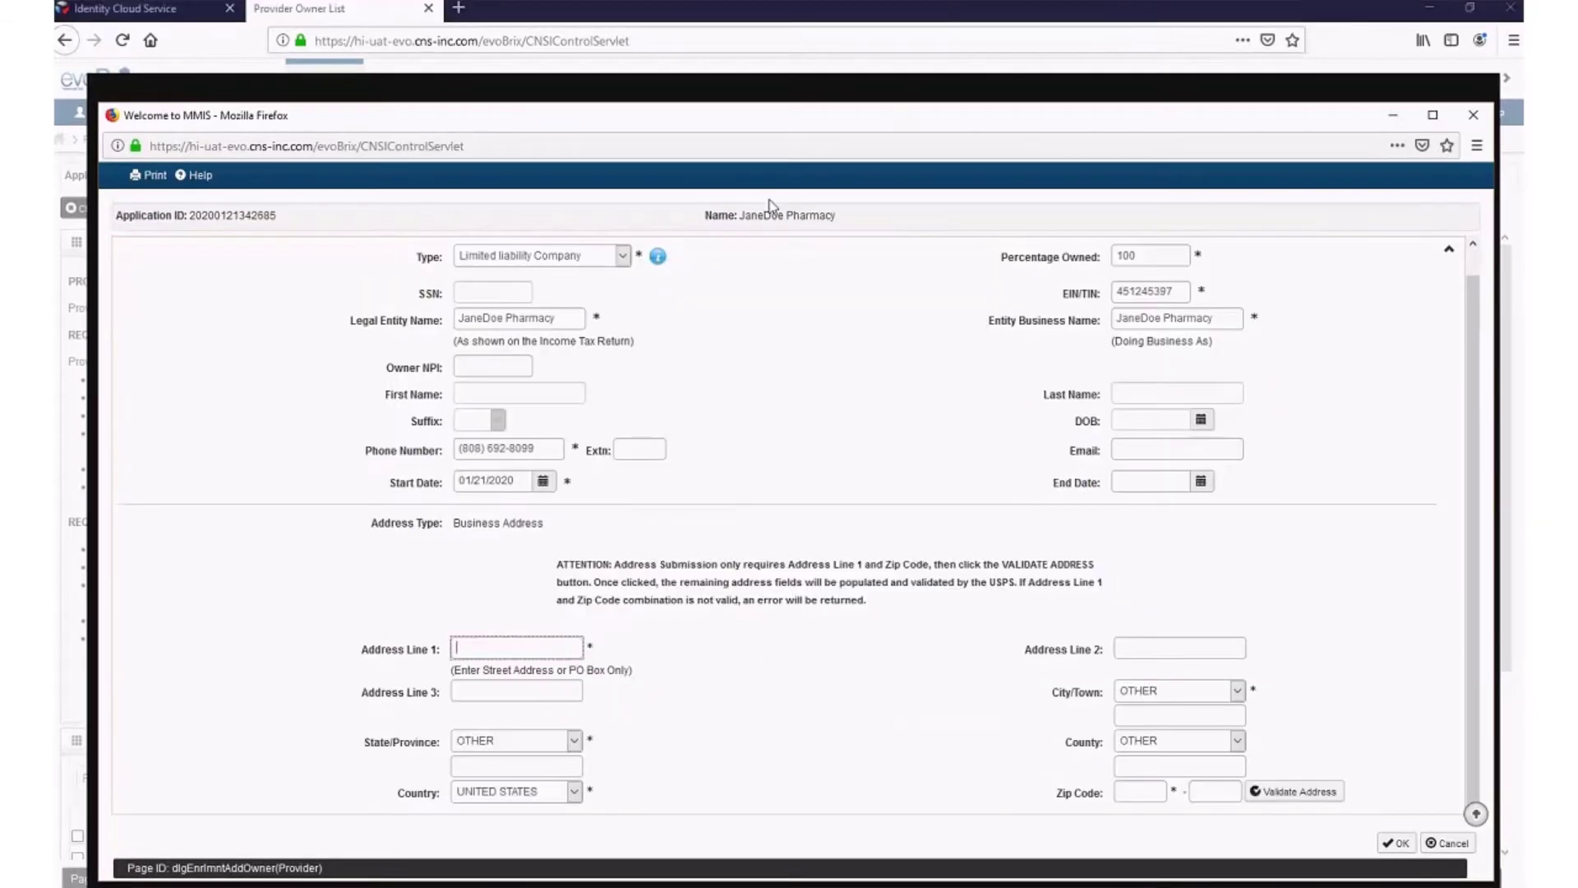
Choose the suggested street address for the business and save the LLC owner
text(0)
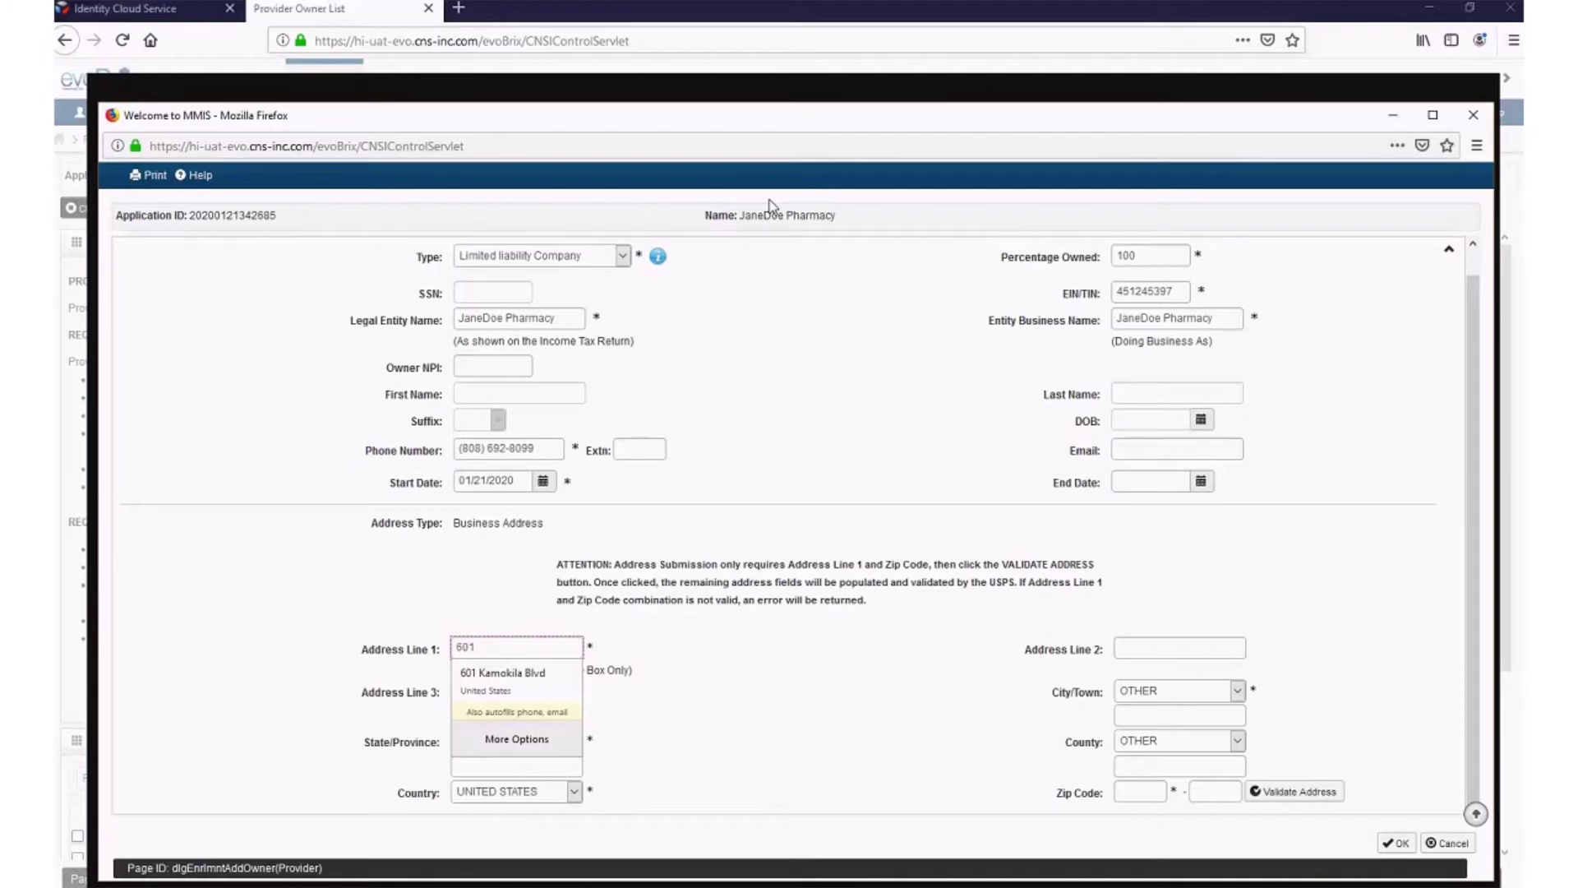
text(1m =)
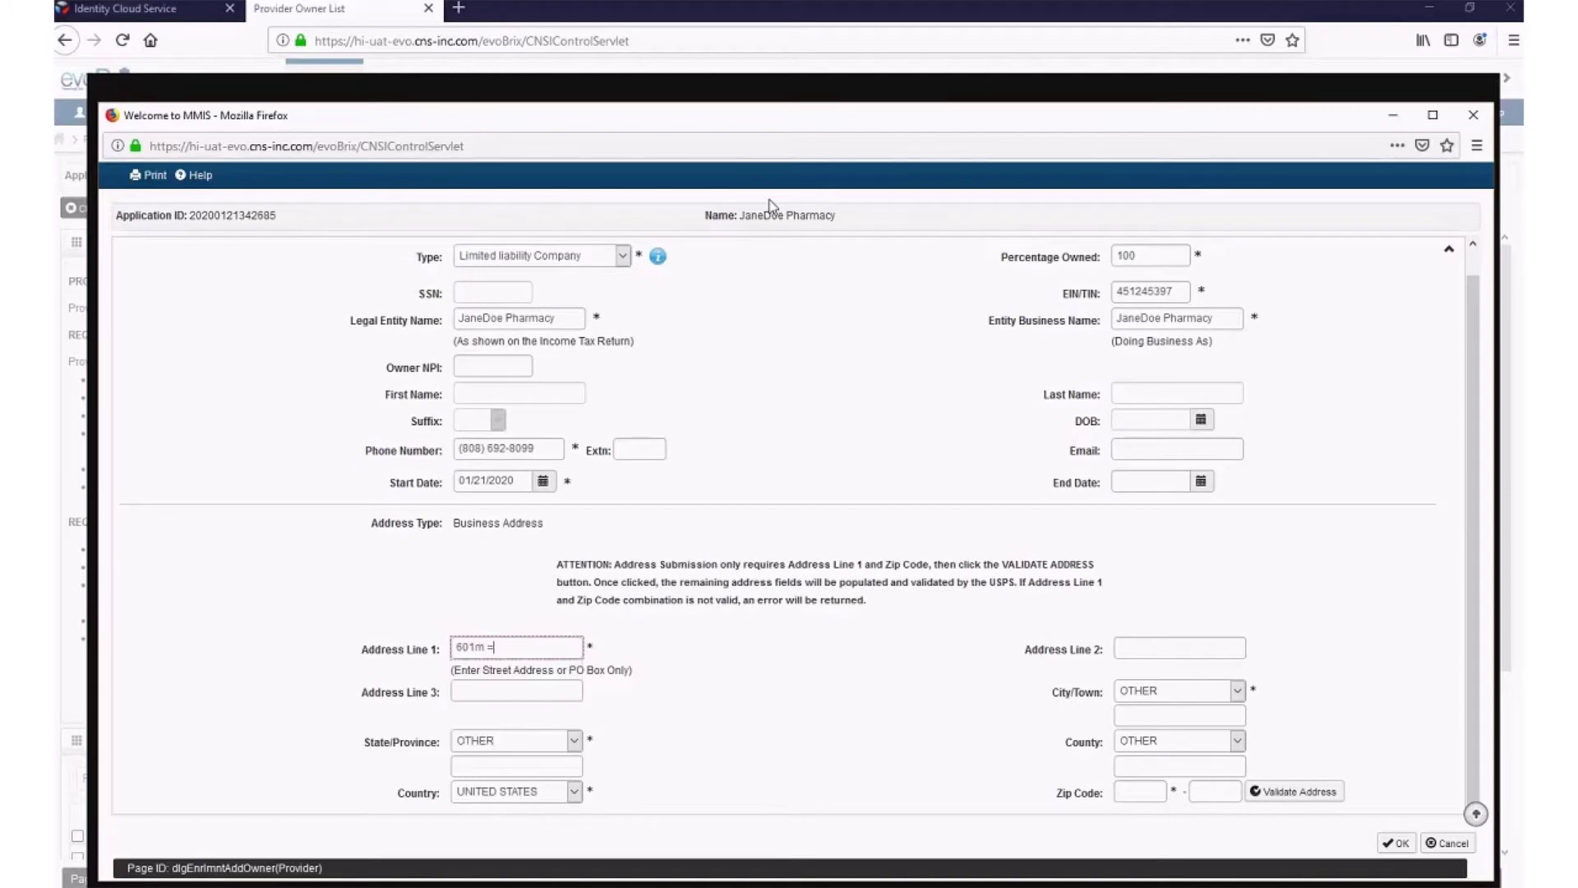
key(BackSpace)
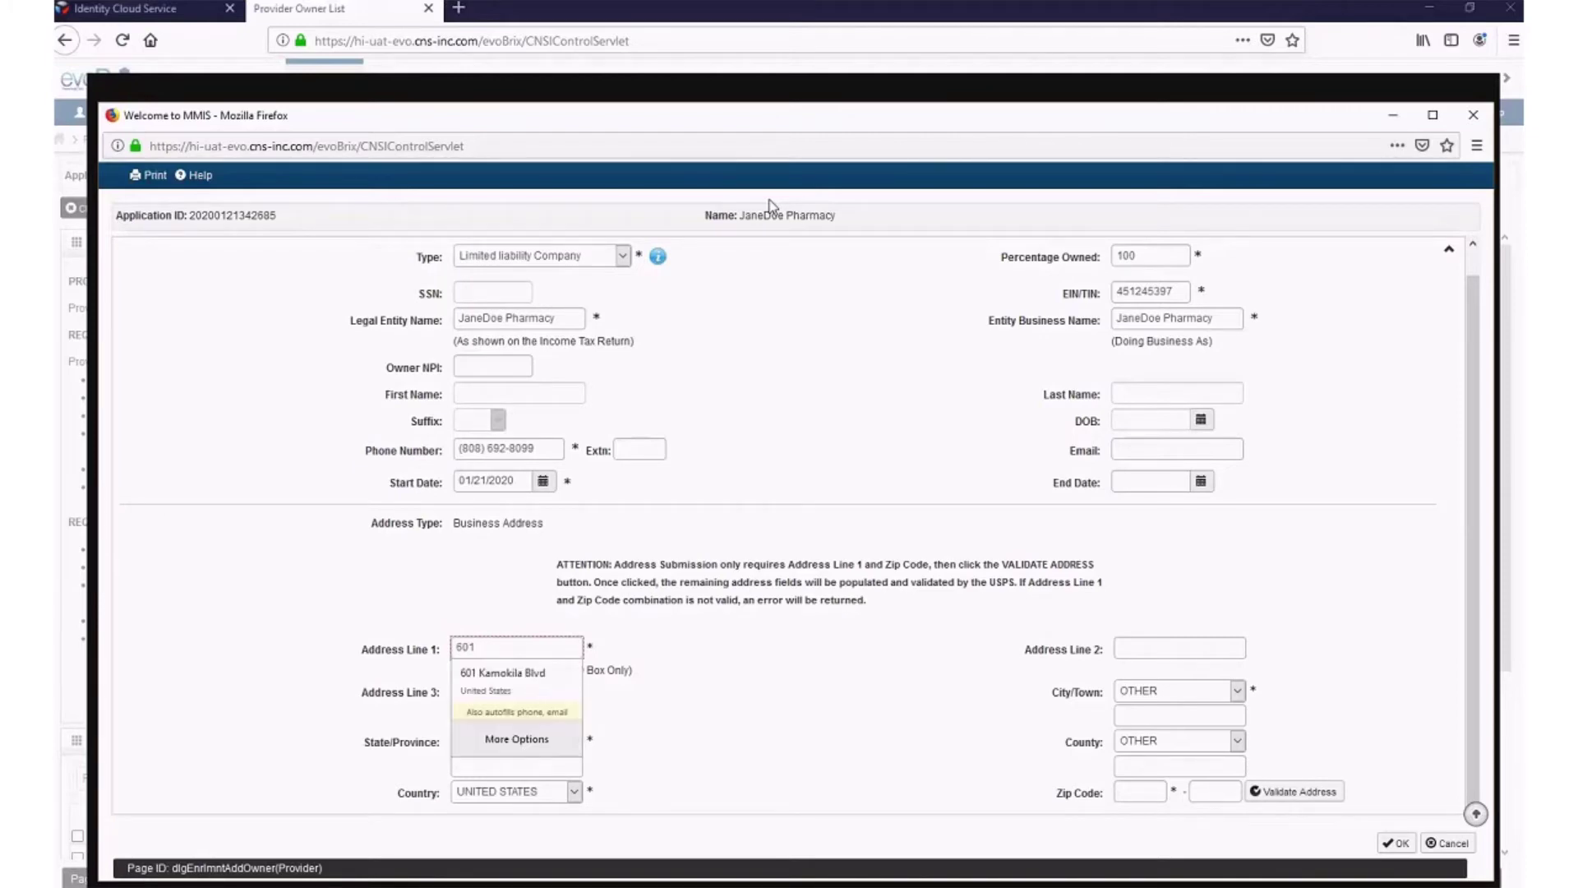
click(516, 647)
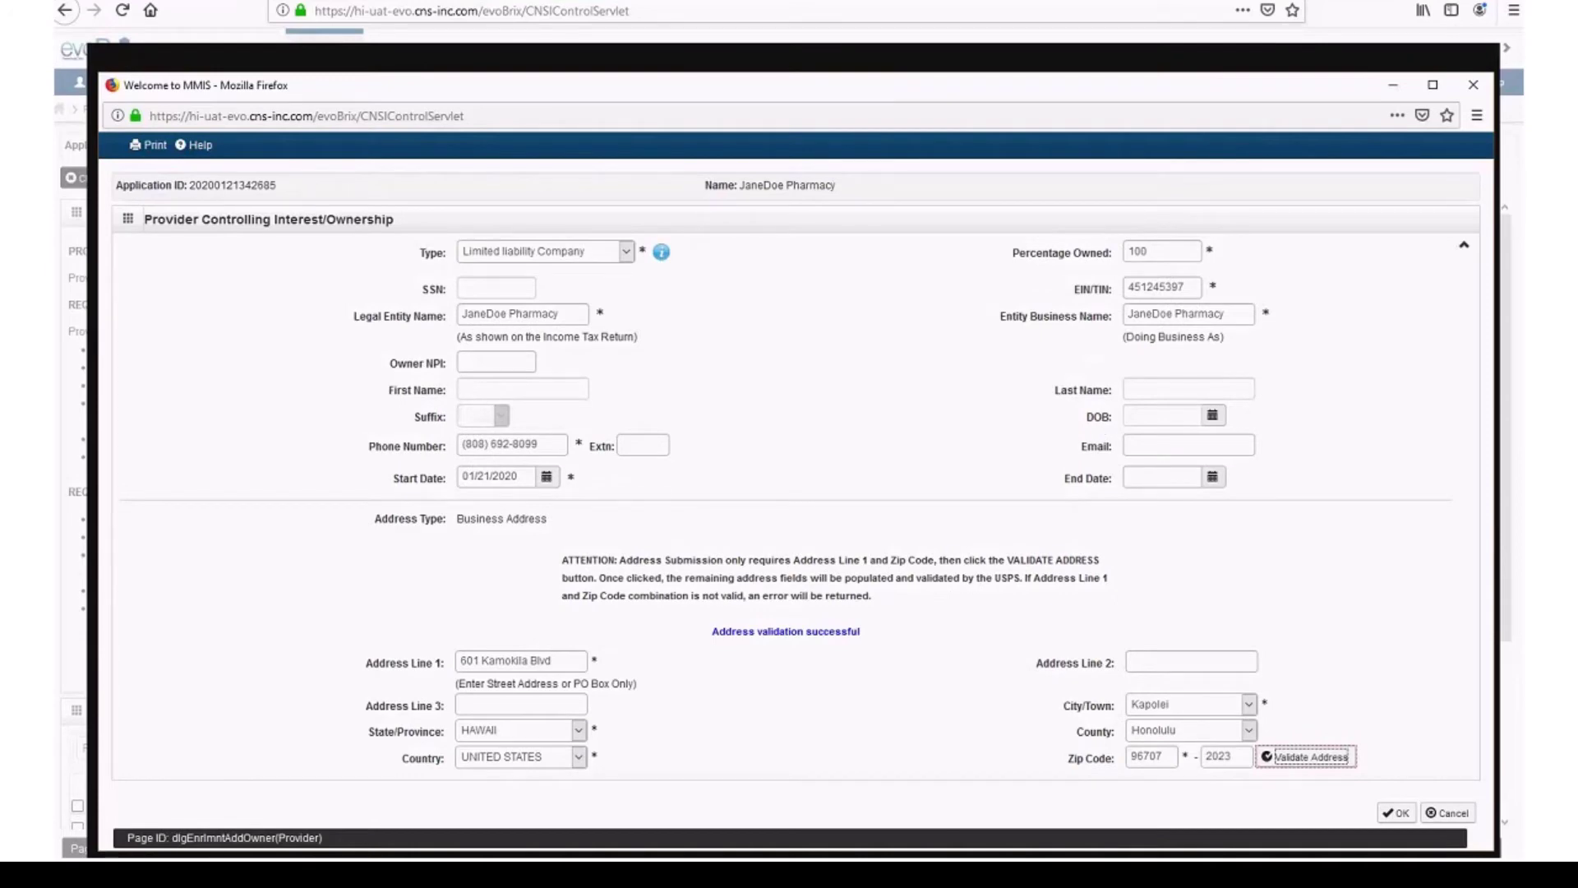
click(1402, 815)
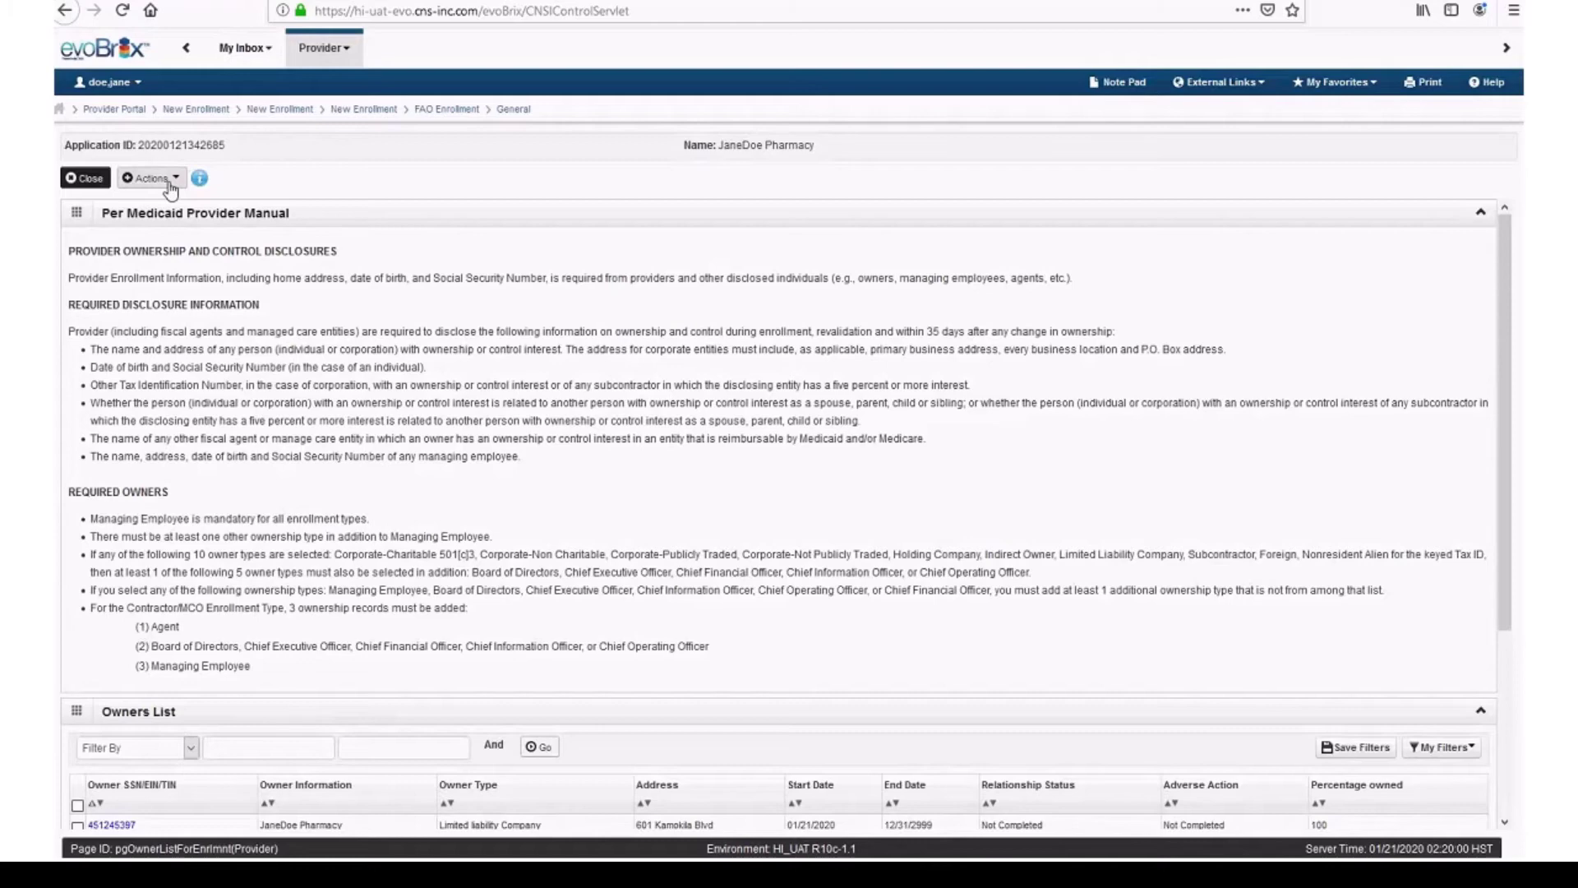
Start a new owner of type Chief Financial Officer with 0% ownership
click(170, 190)
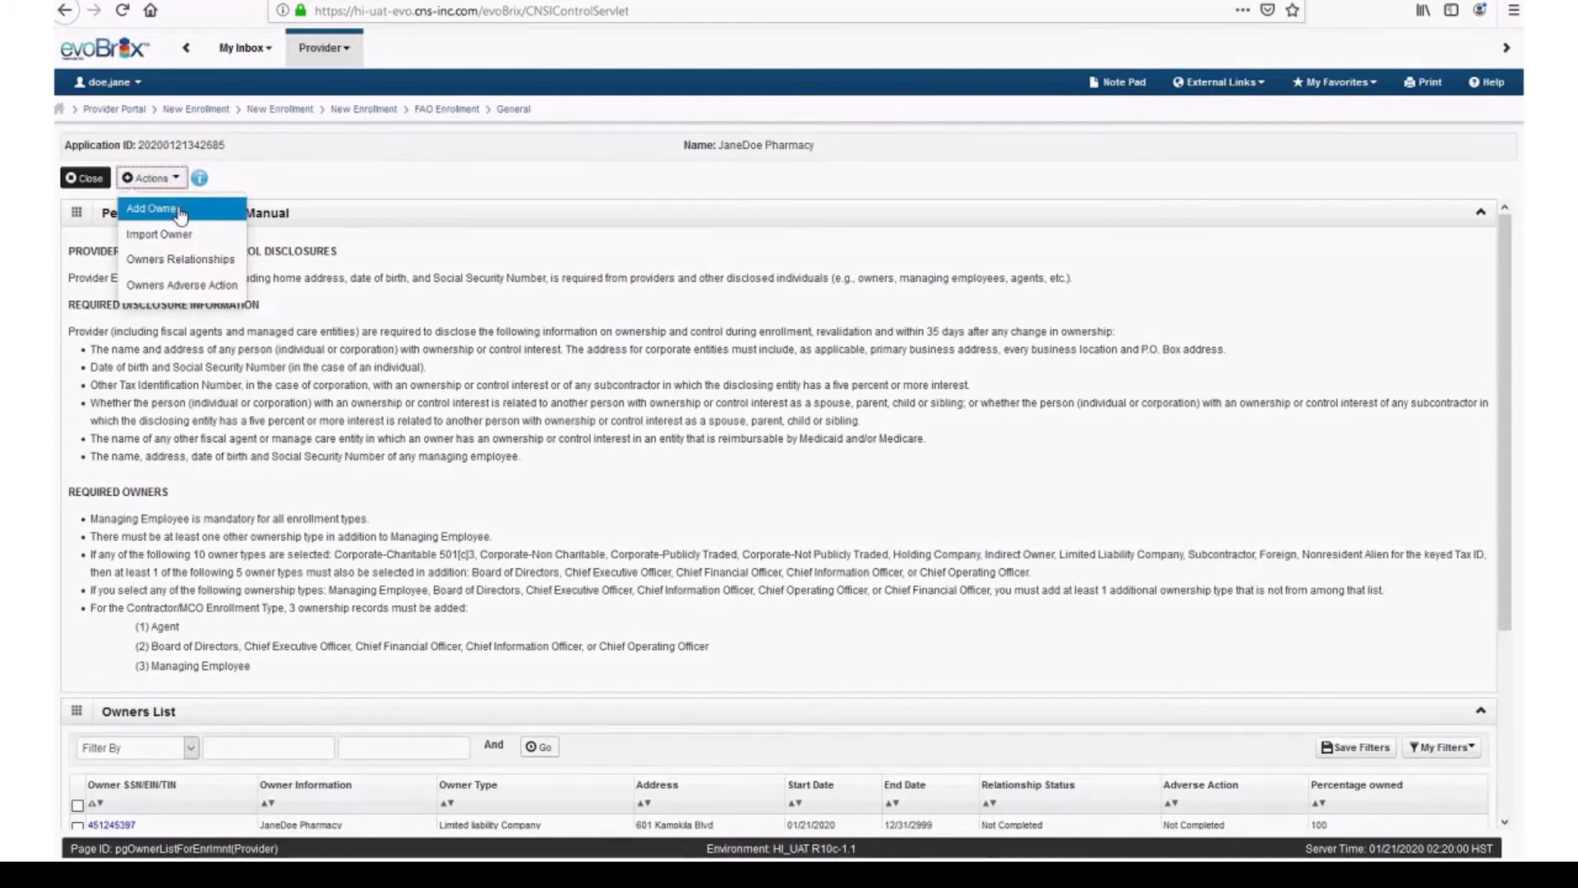
click(180, 211)
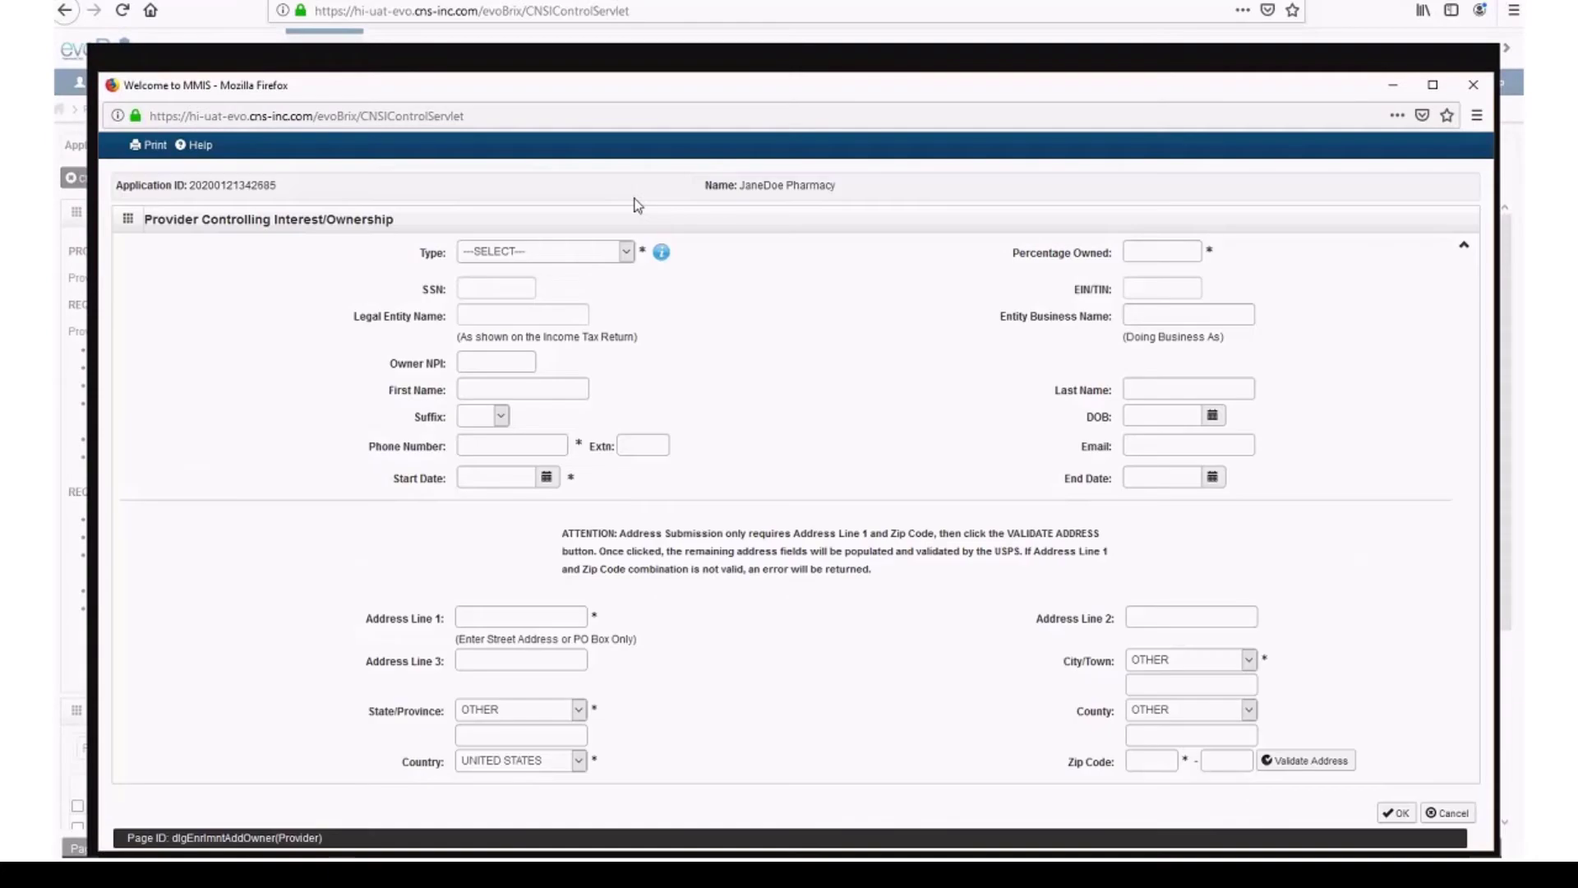
click(625, 251)
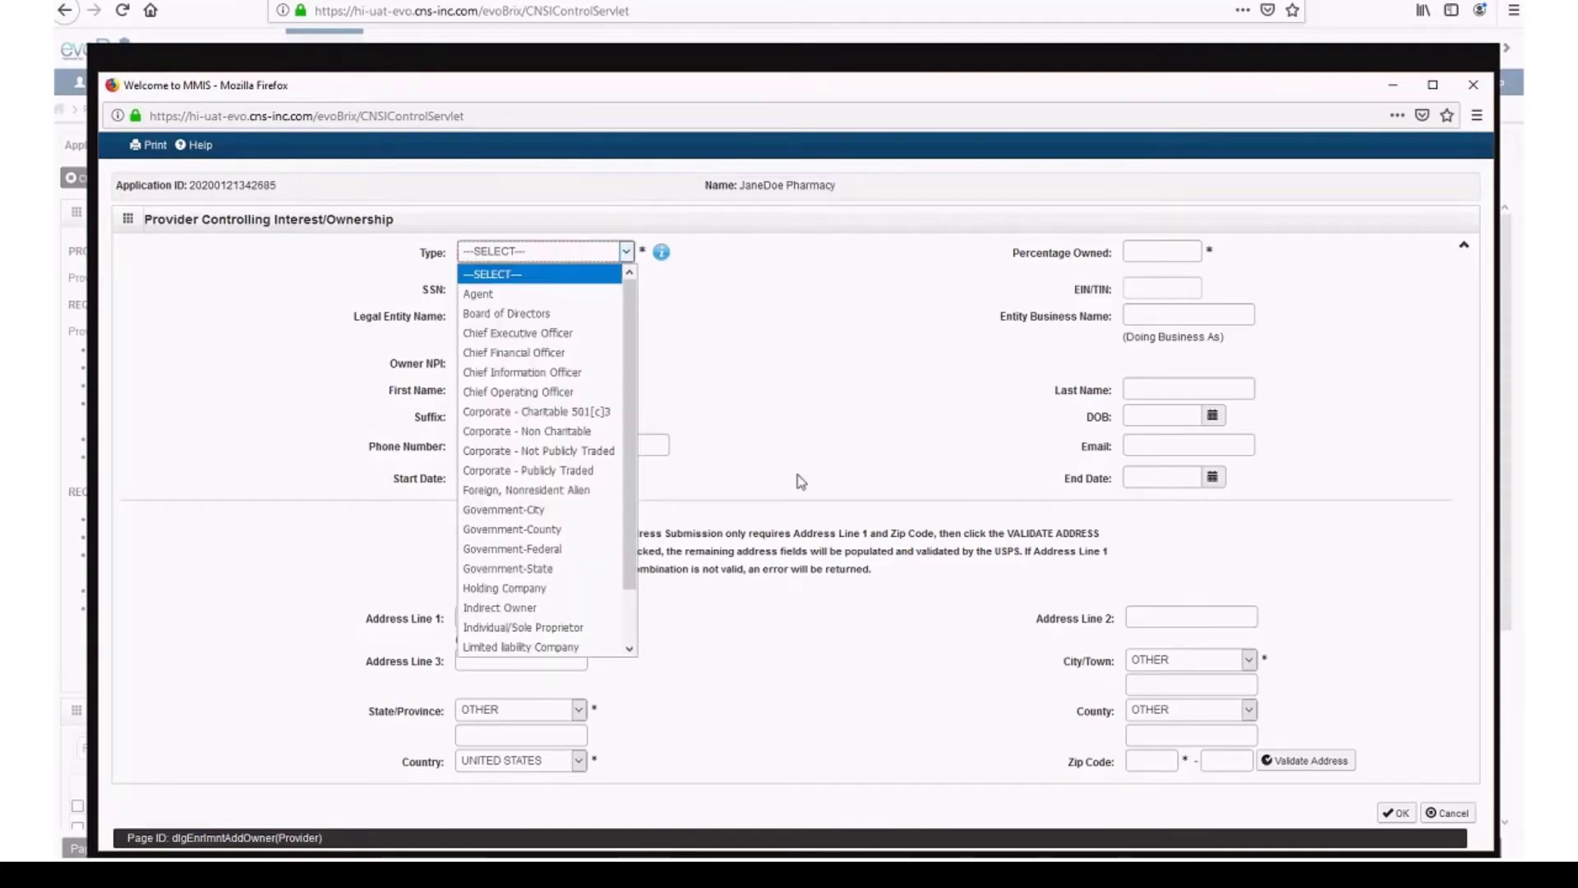
click(590, 366)
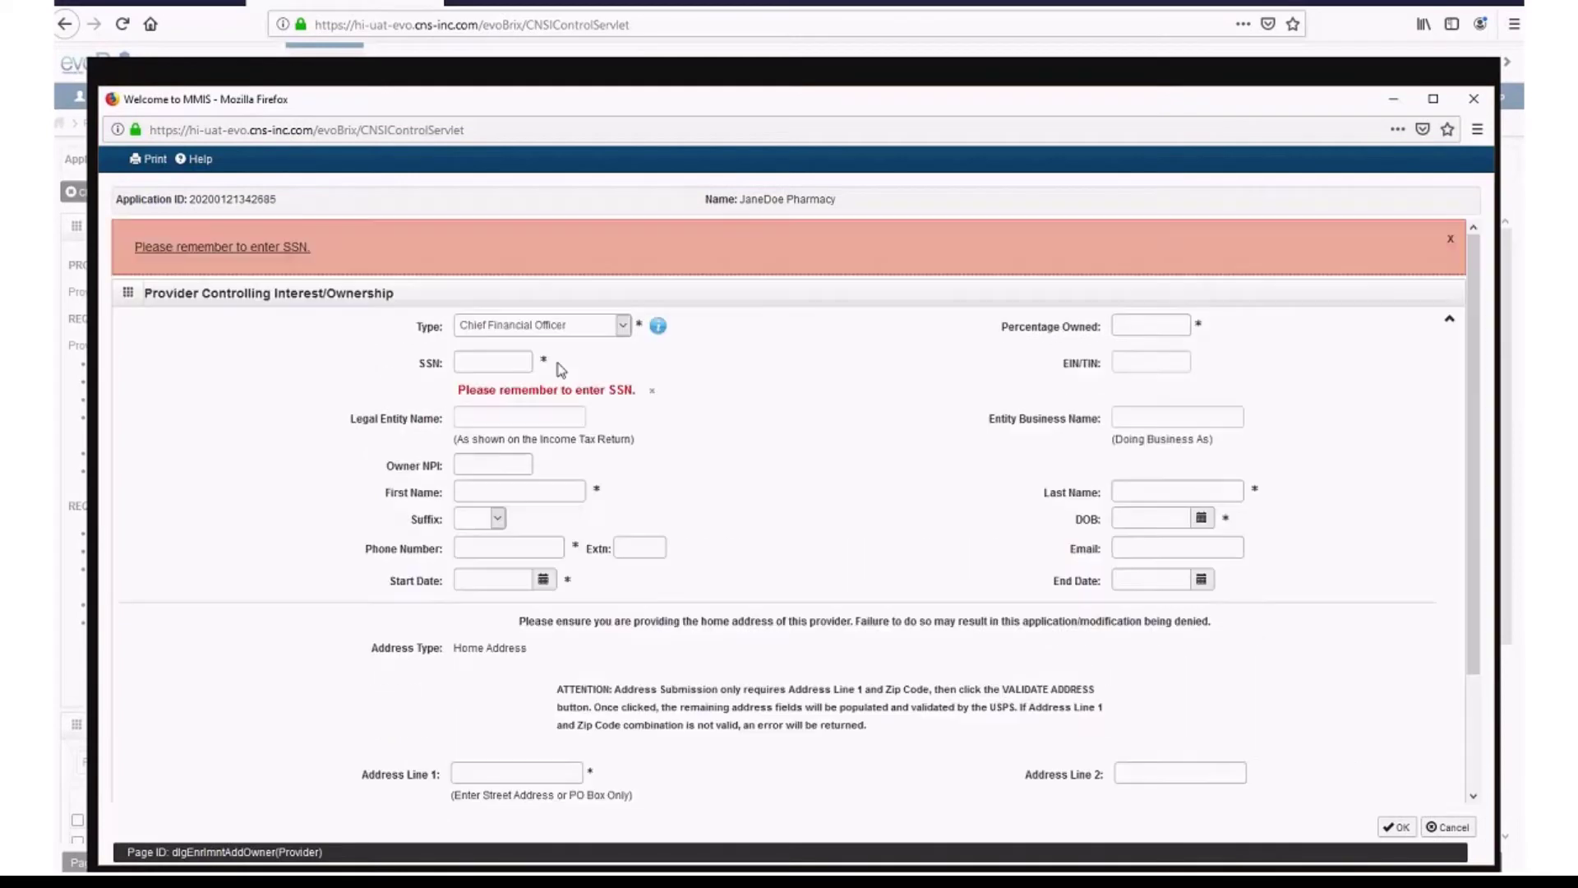
click(1134, 325)
text(0)
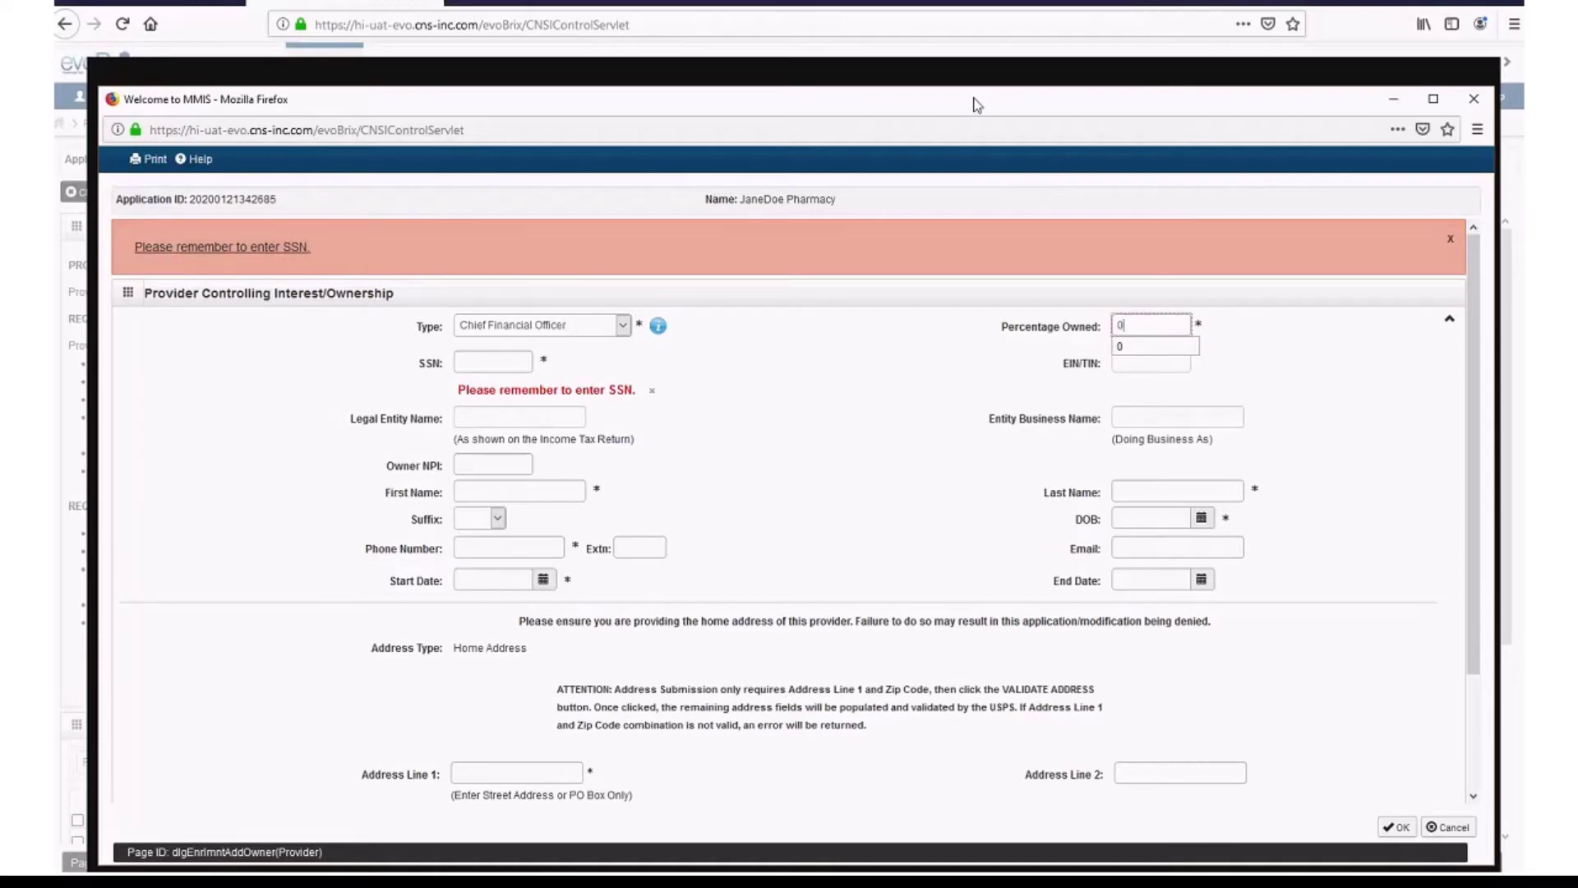
Enter the officer's SSN, first and last name, birth date, phone and start date 01/21/2020
click(505, 362)
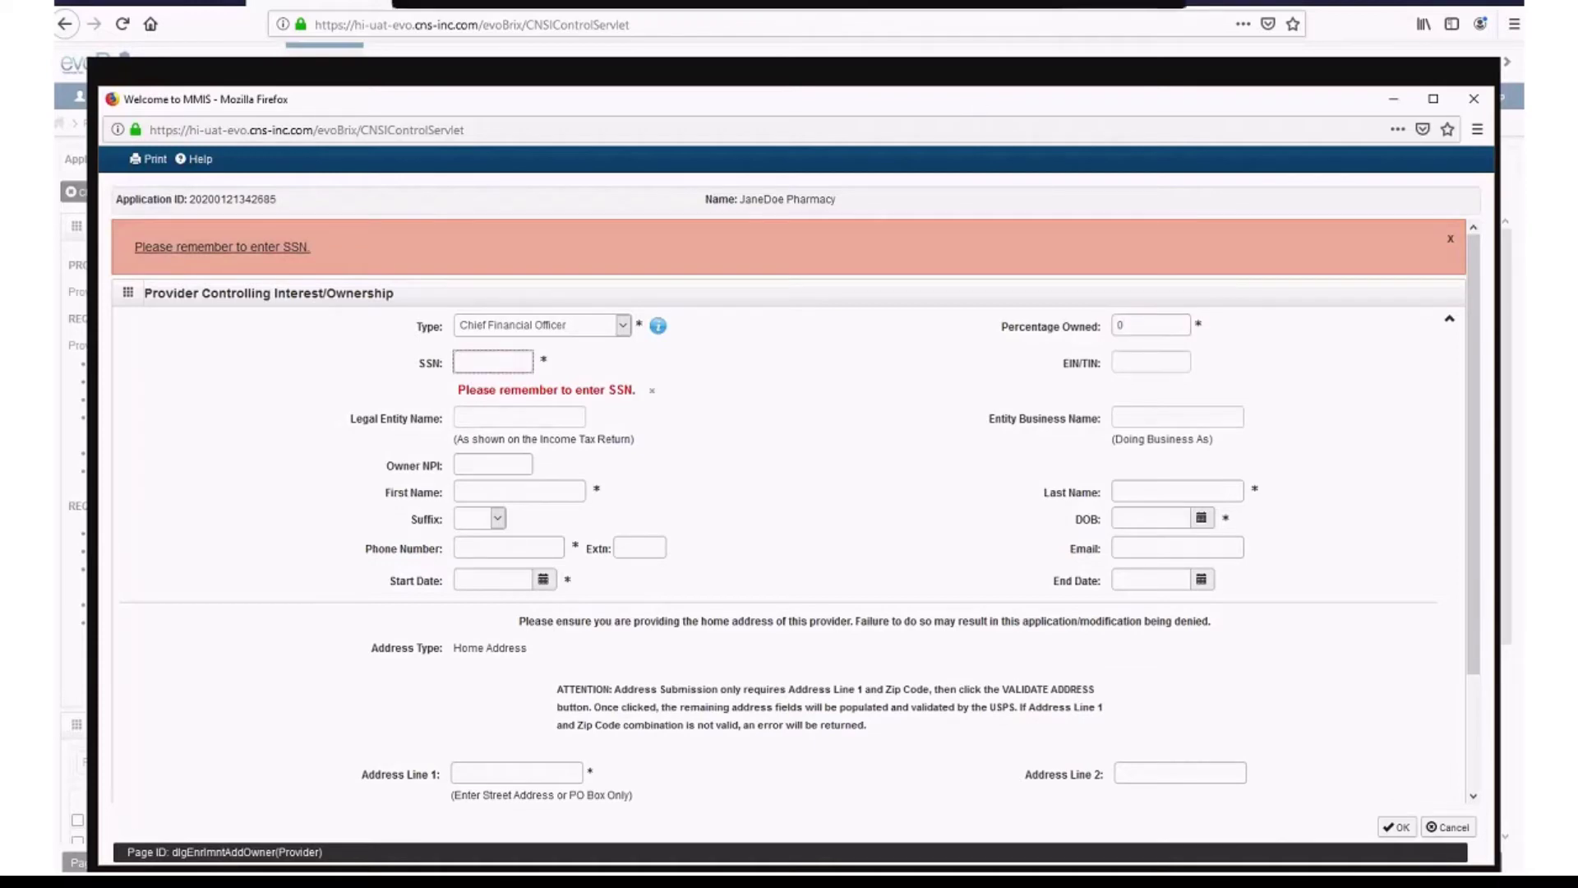
click(520, 490)
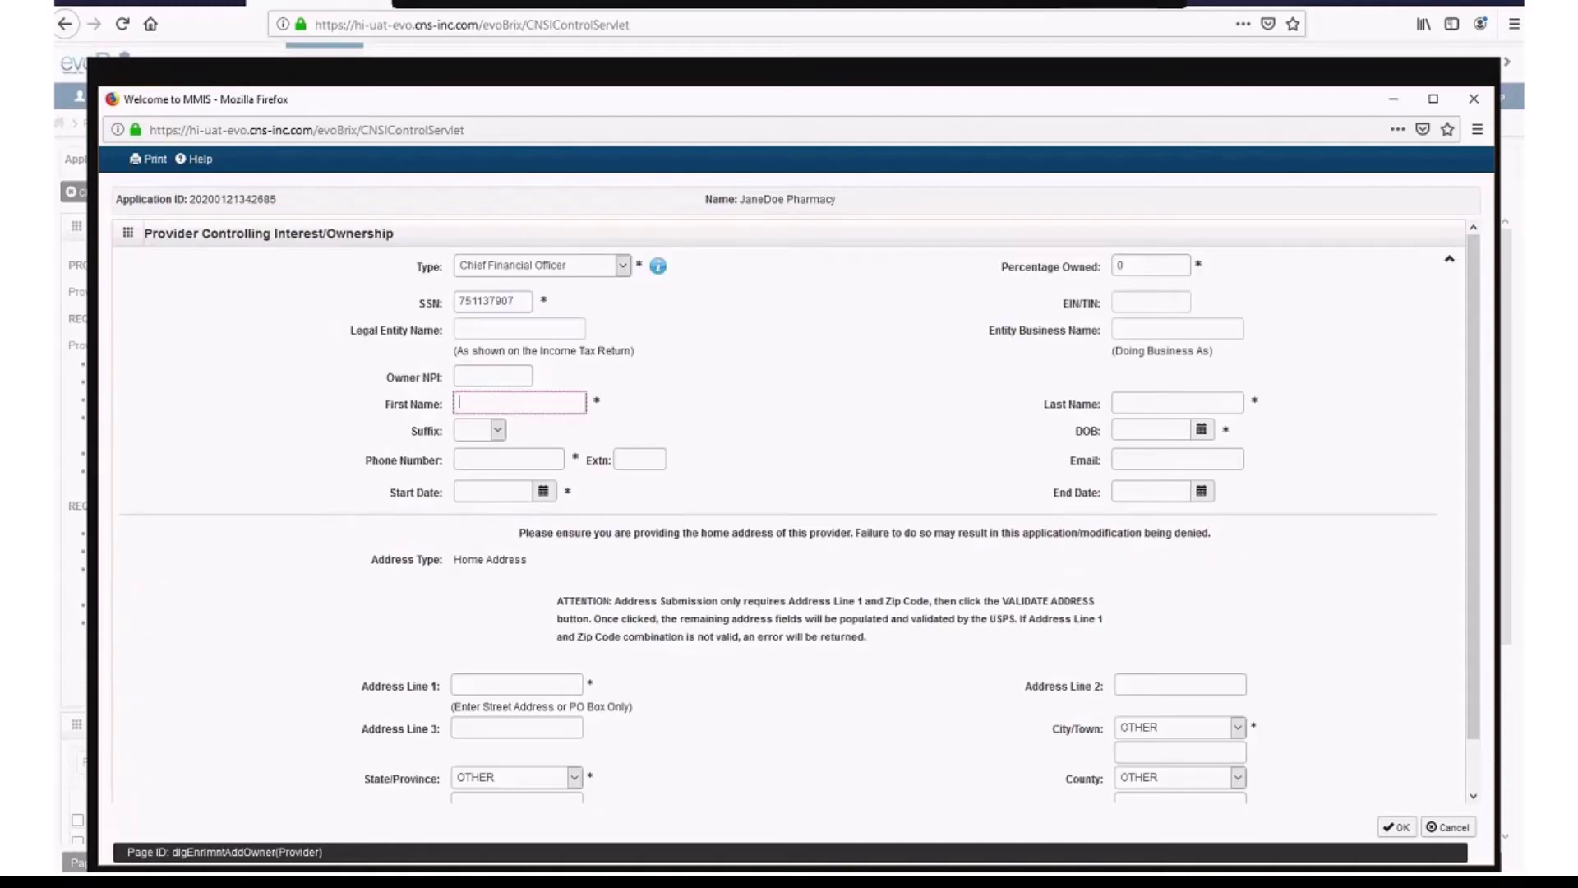
text(Jane)
key(Tab)
text(Doe)
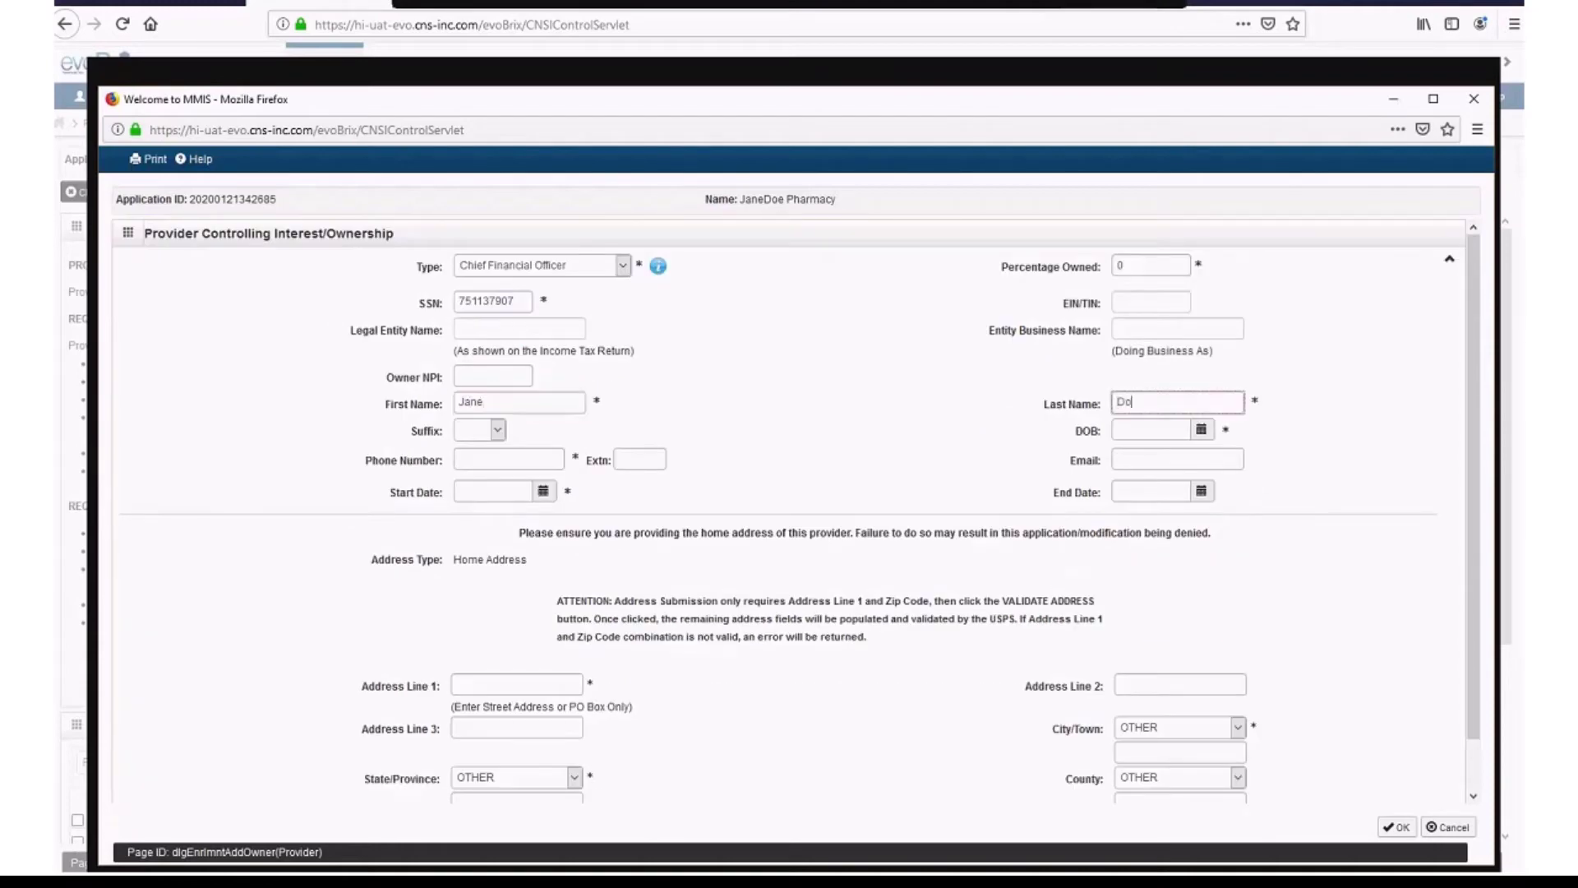
key(Tab)
text(01/)
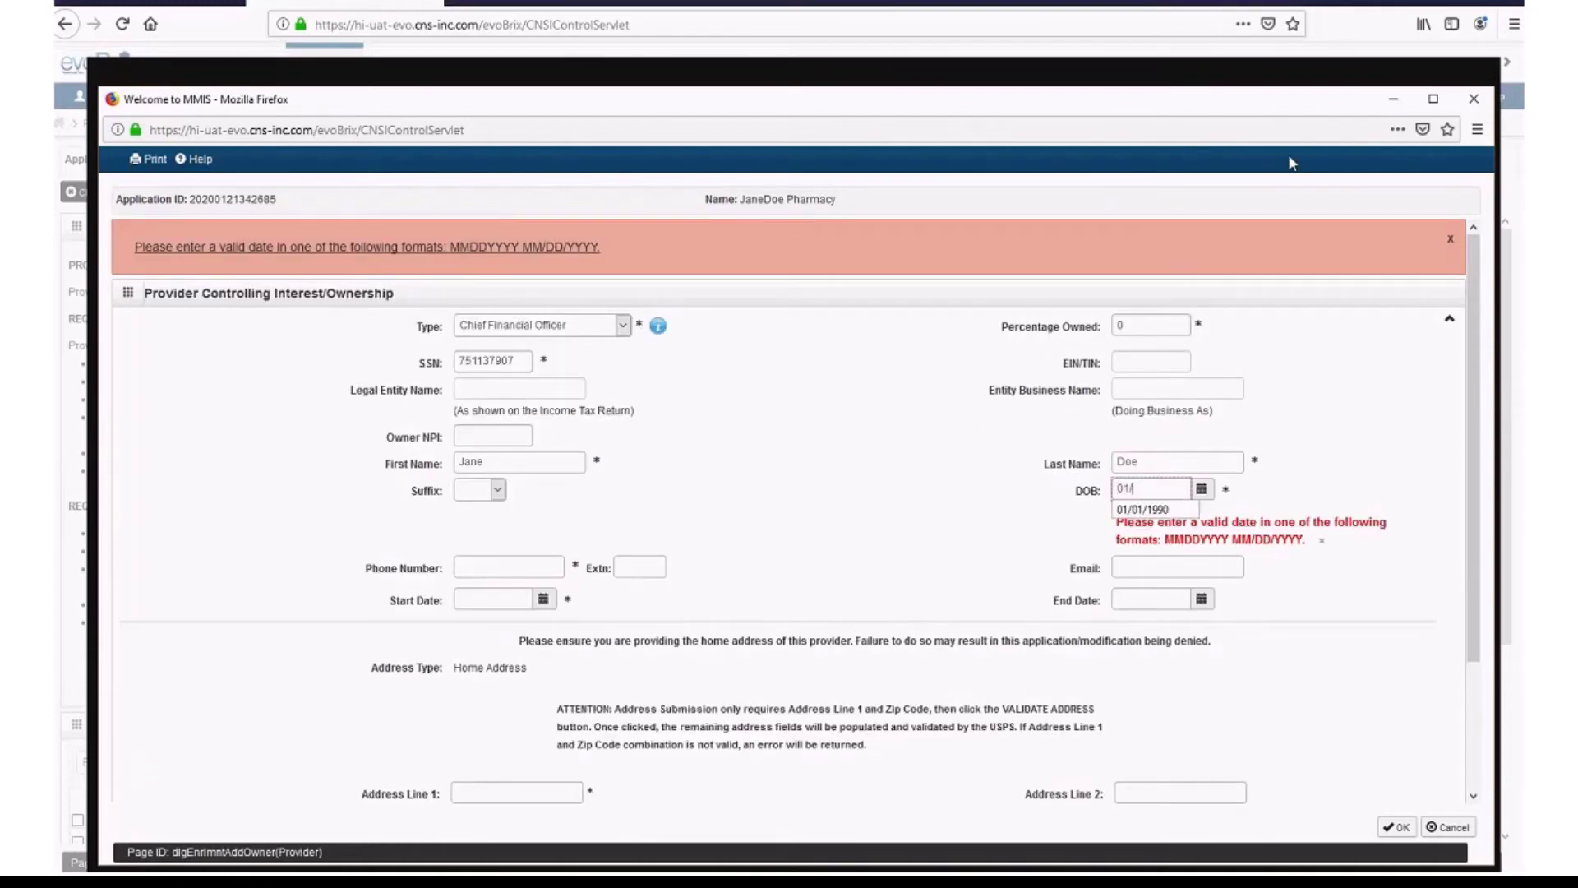
text(01/1990)
key(Tab)
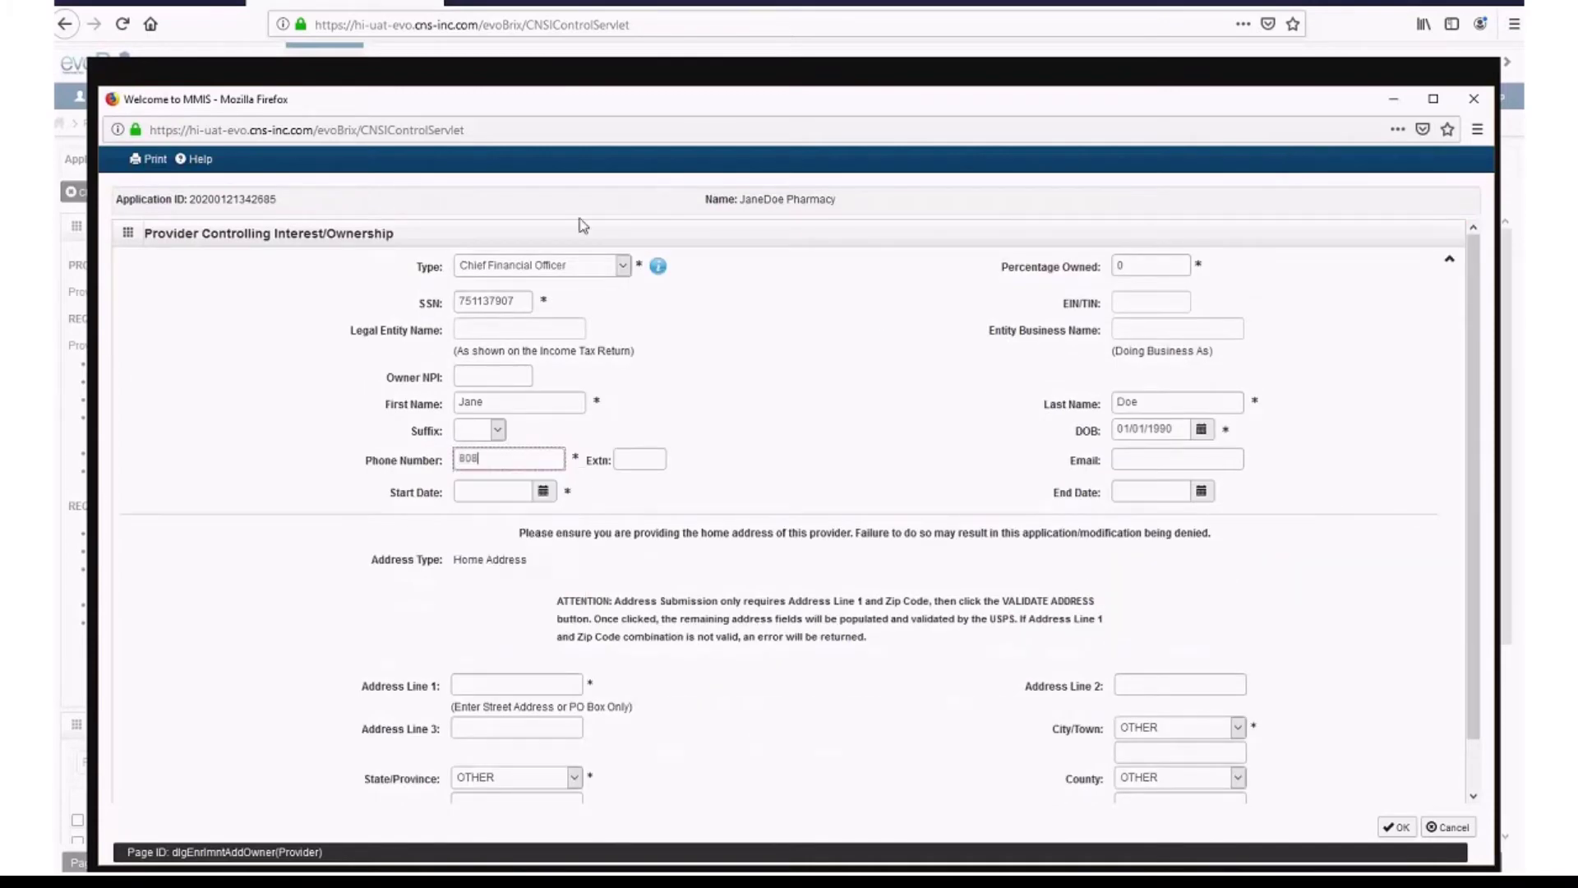
key(Tab)
key(Tab)
key(Tab)
text(0)
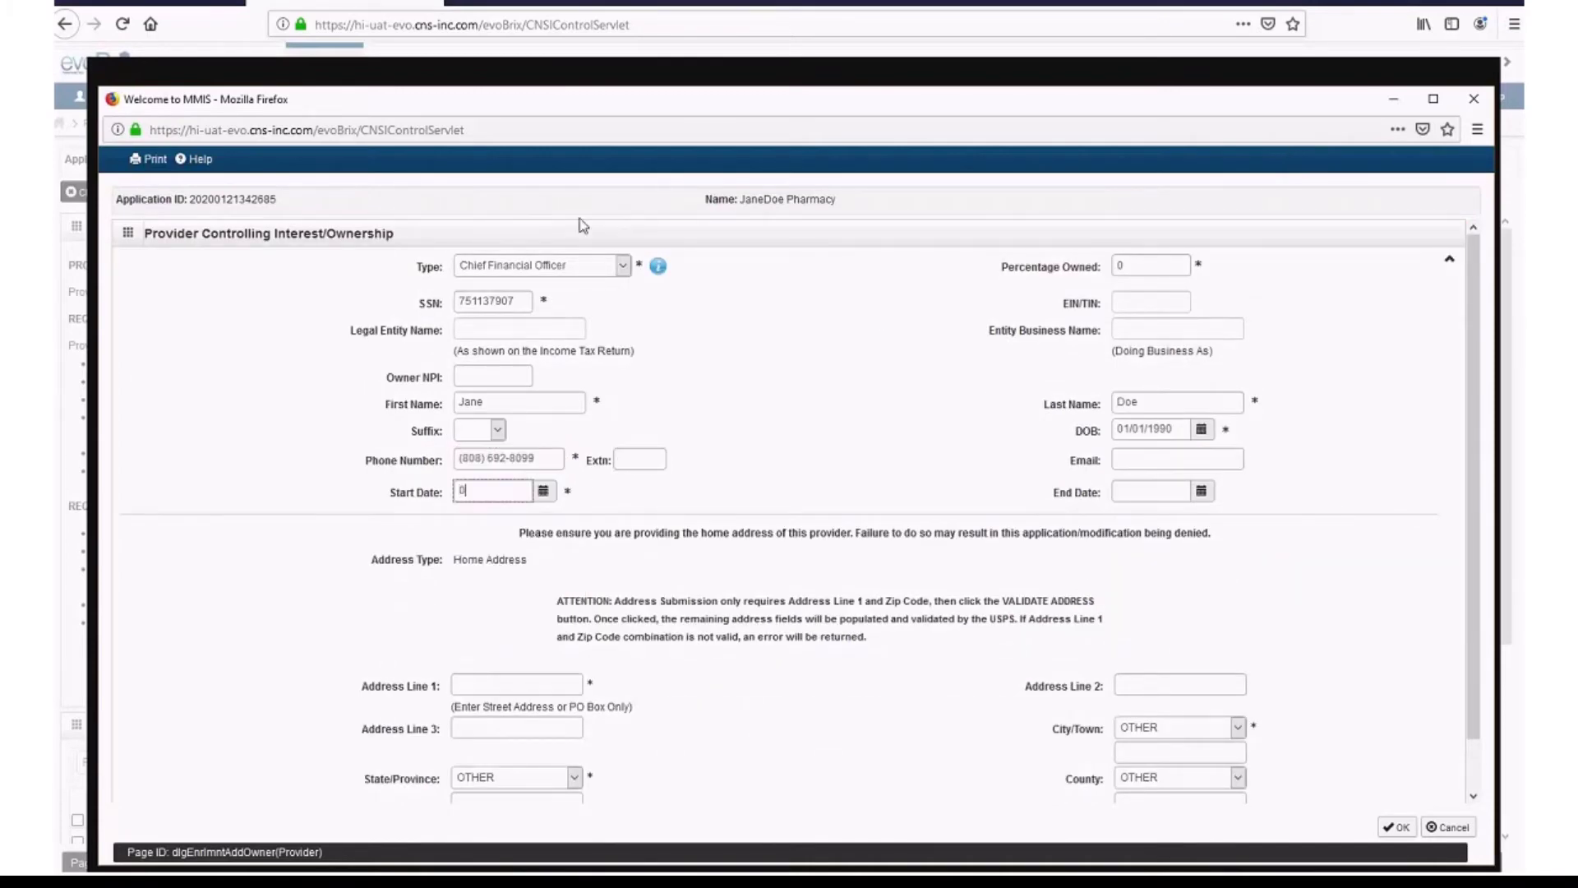
text(1/21/2020)
key(Tab)
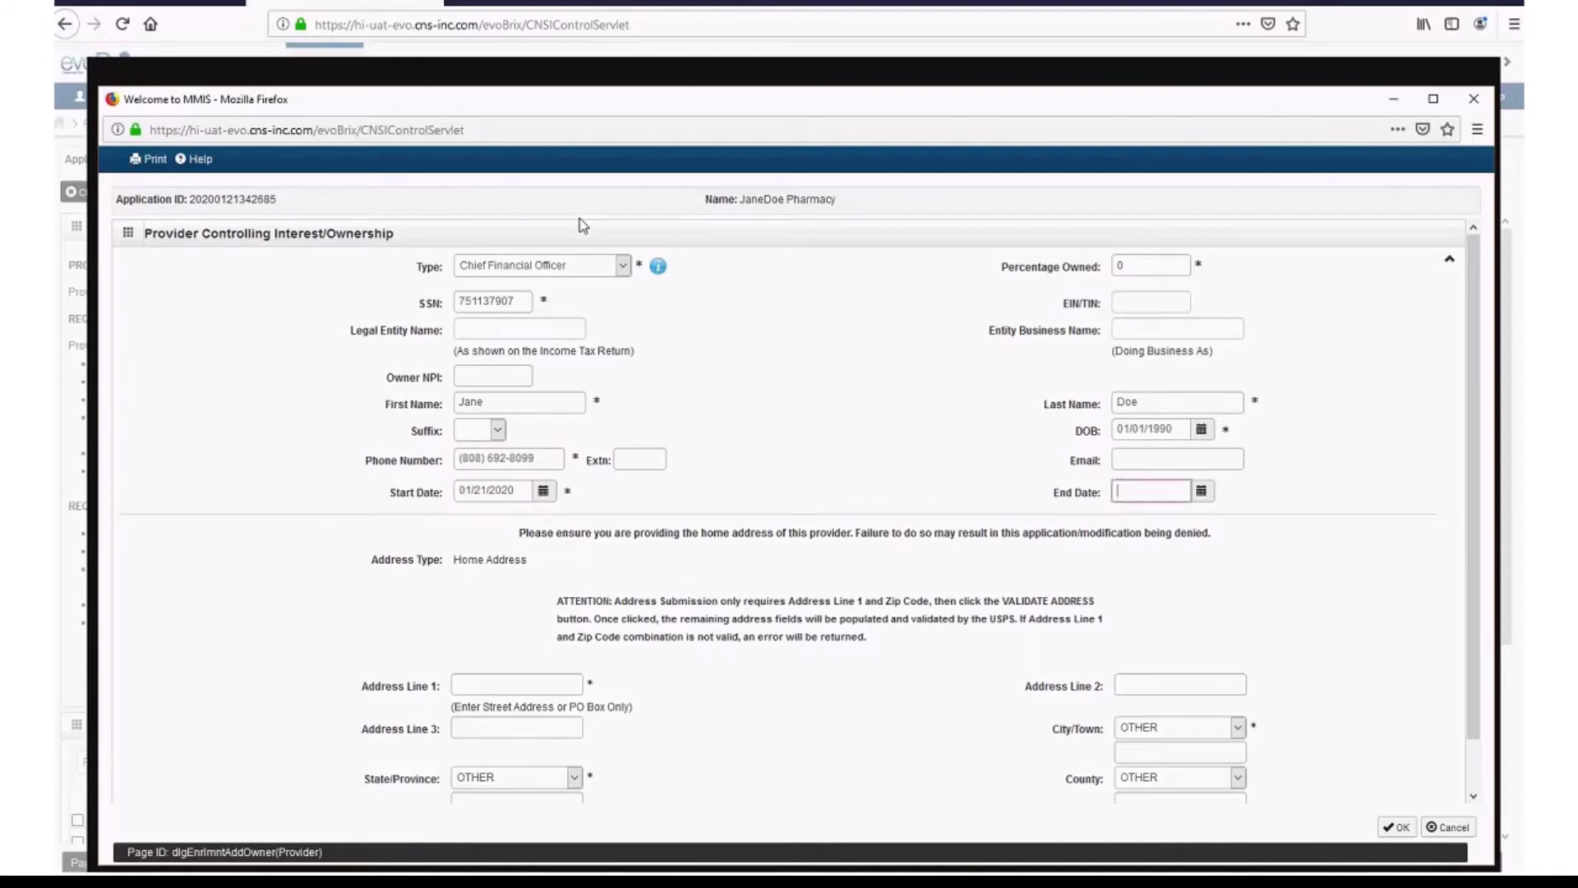
Enter the home street address and zip code, validate the address, and save the owner
click(557, 693)
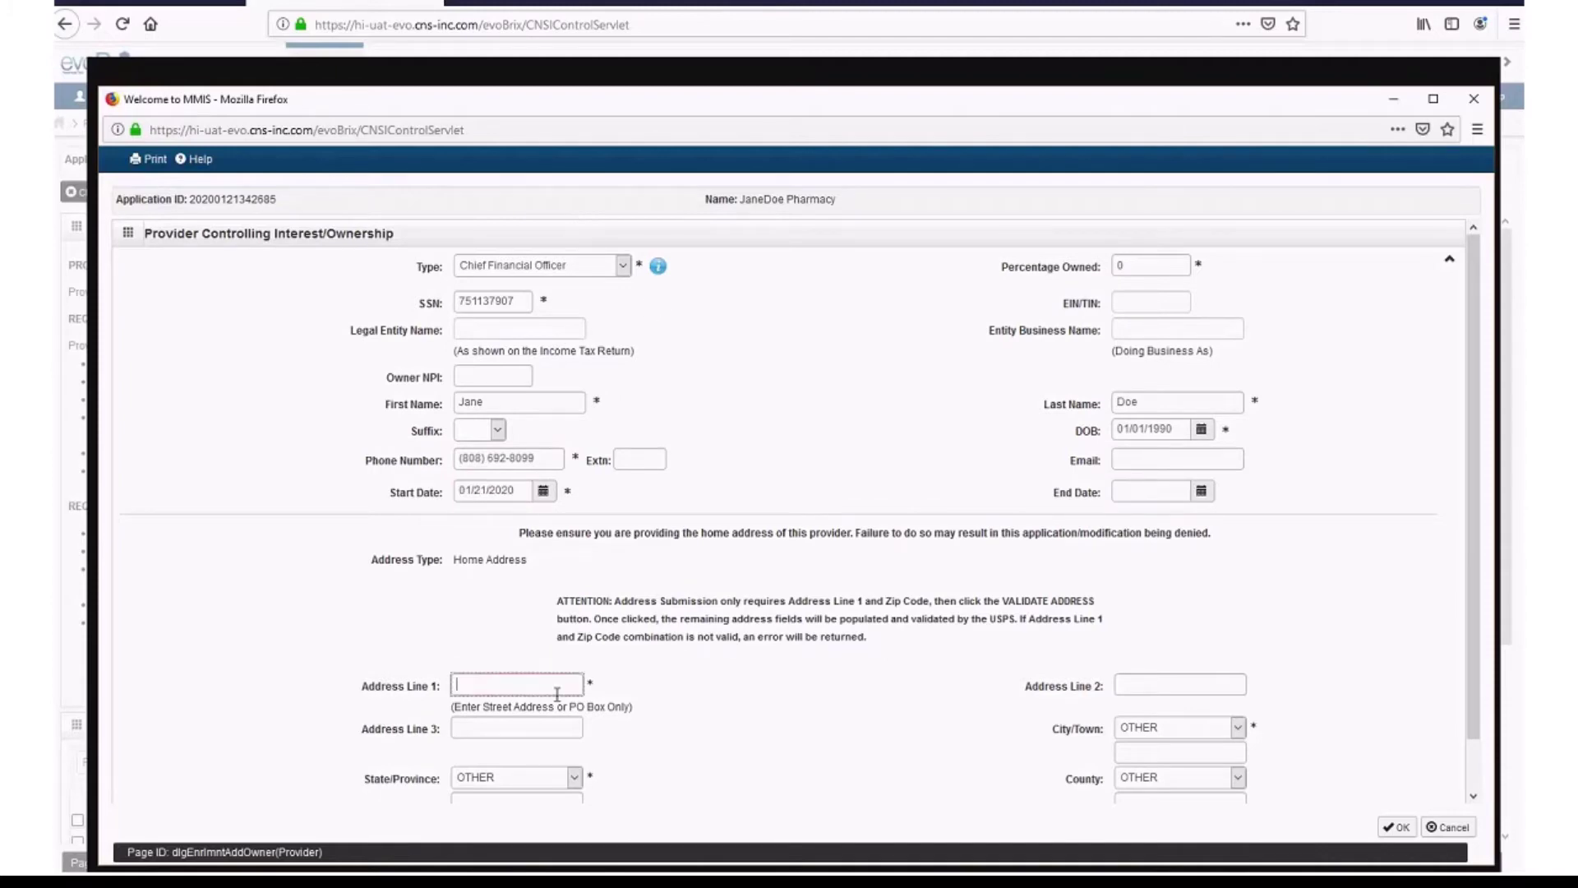
text(601)
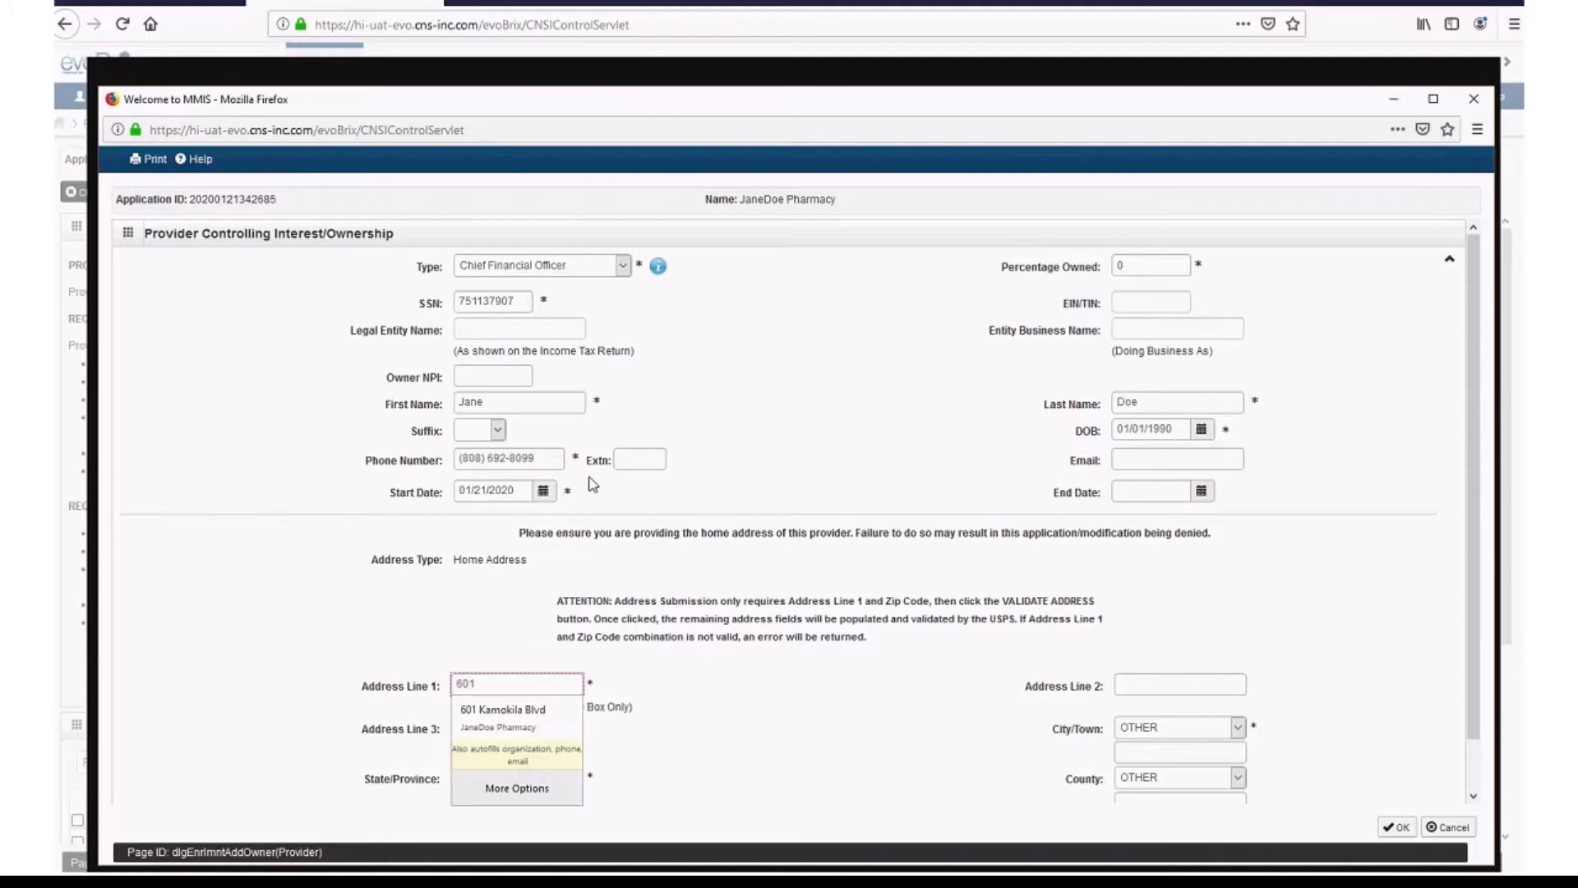
text( Kamokila Blvd)
key(Tab)
key(Tab)
key(Tab)
key(Tab)
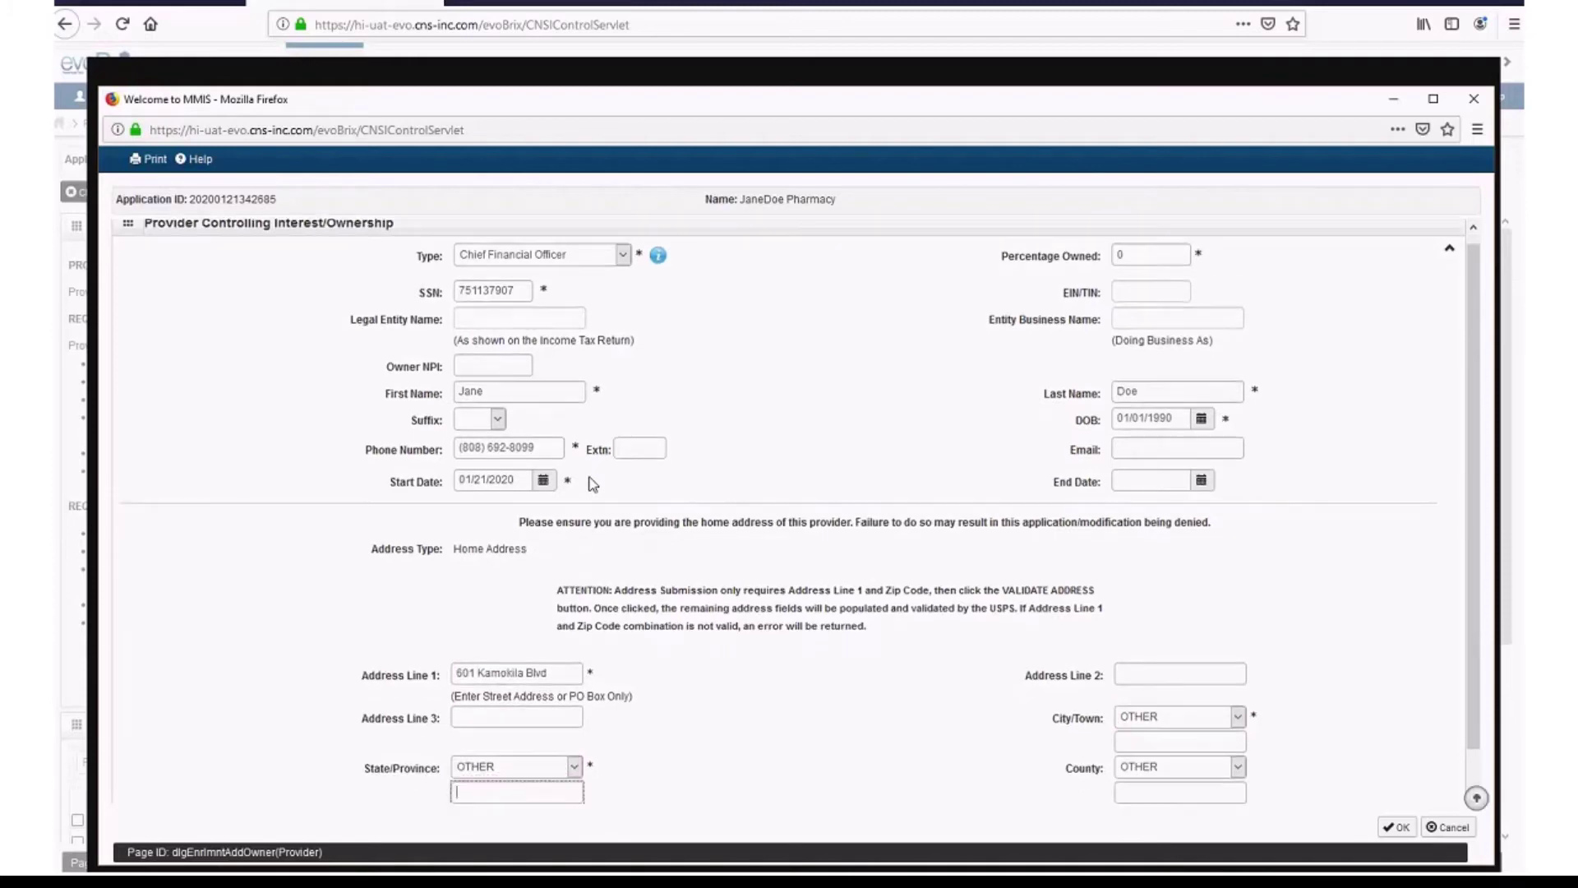
key(Tab)
key(Tab)
text(96707)
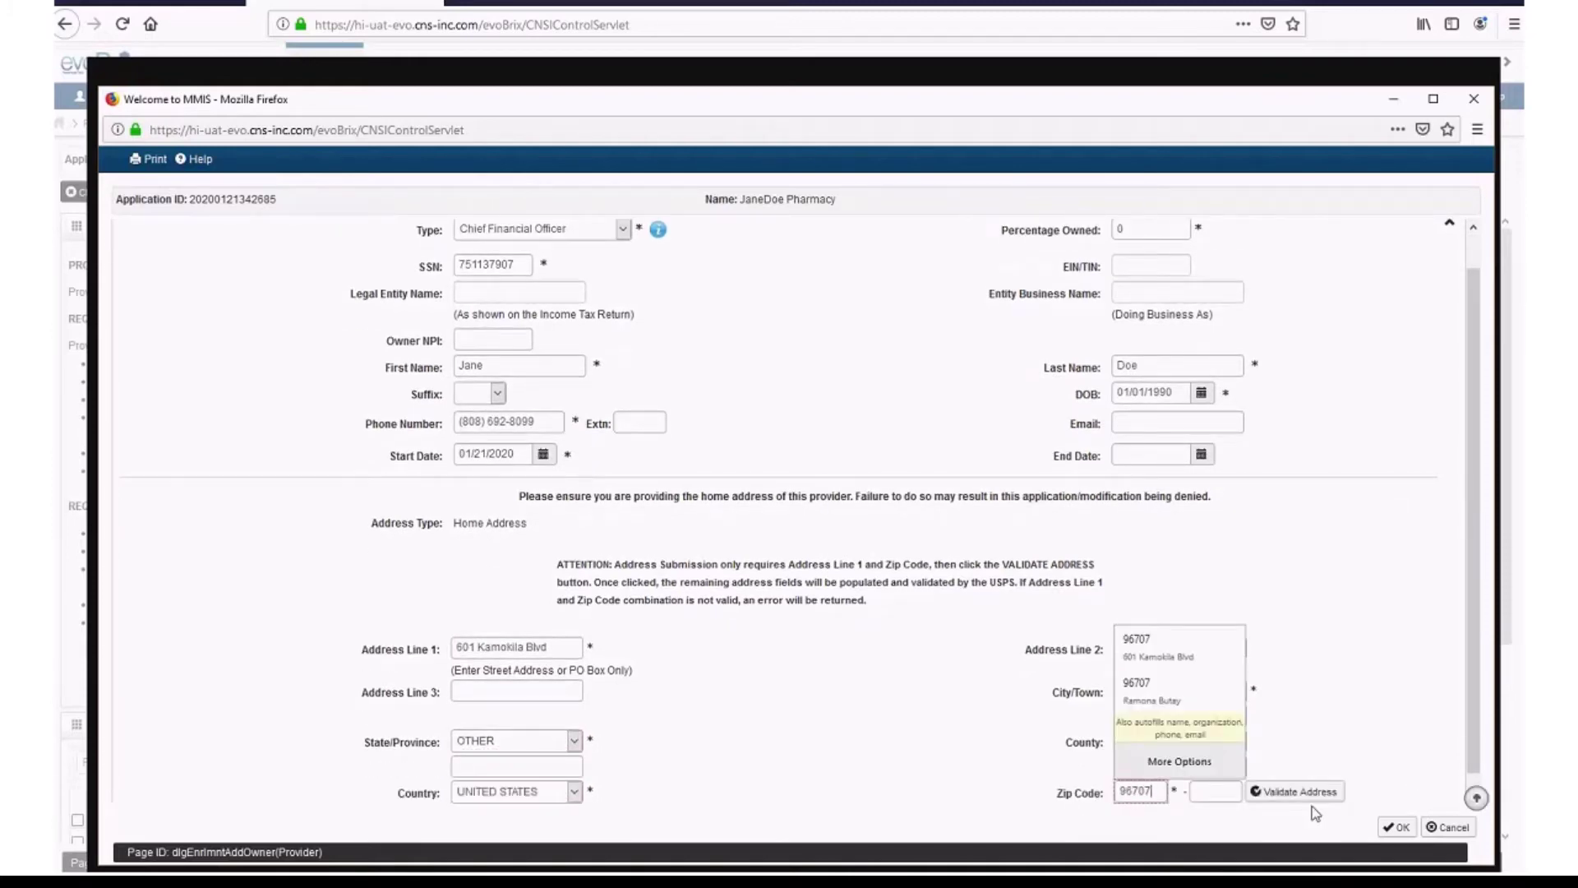
click(1307, 792)
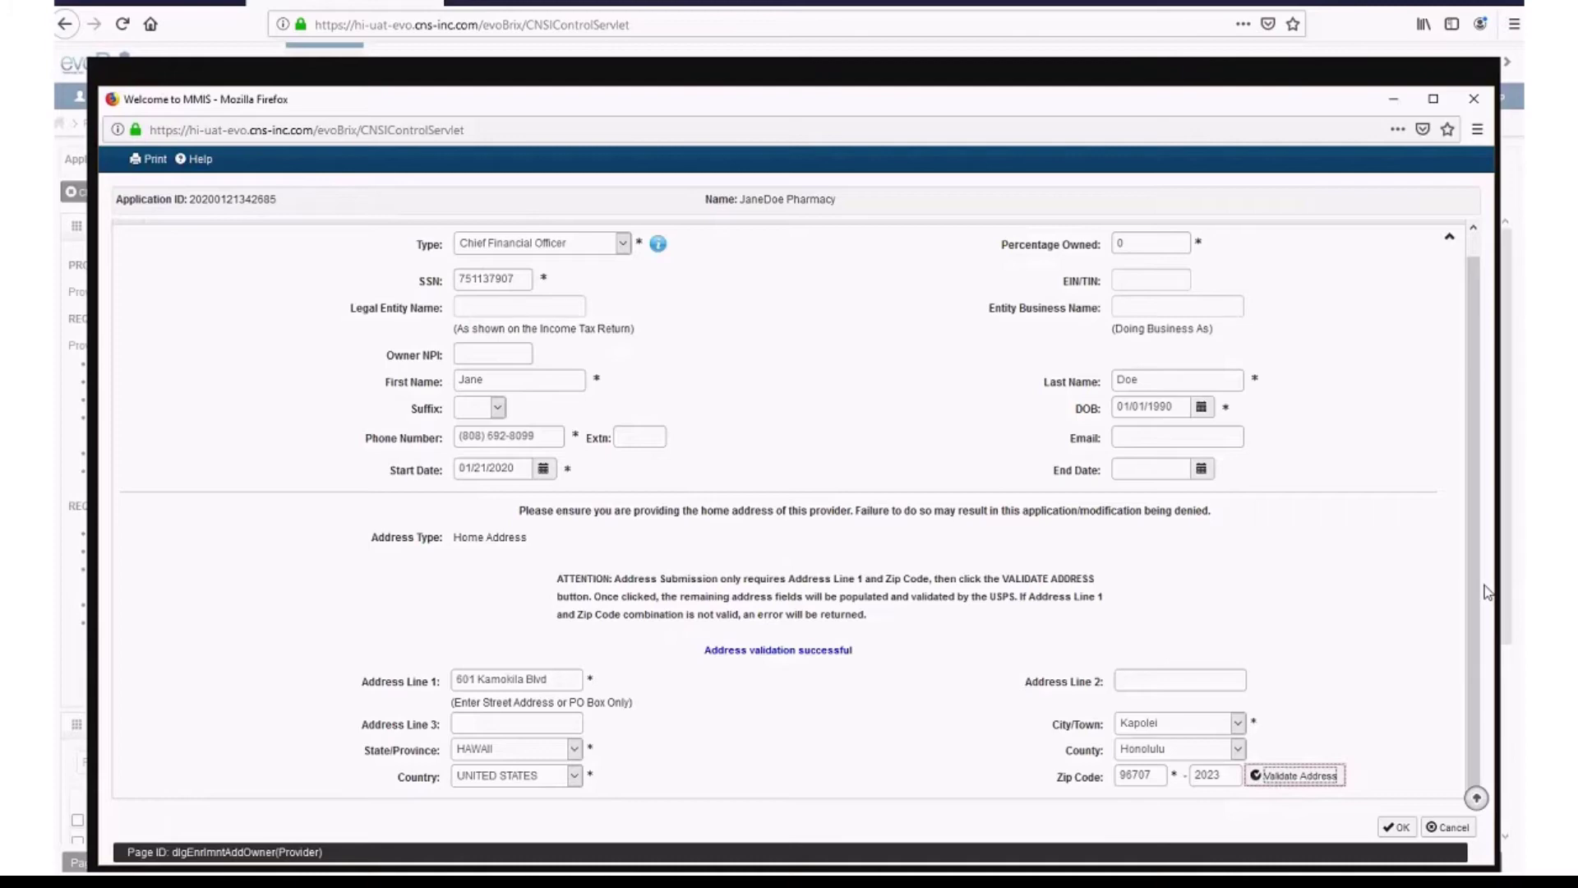
click(1397, 827)
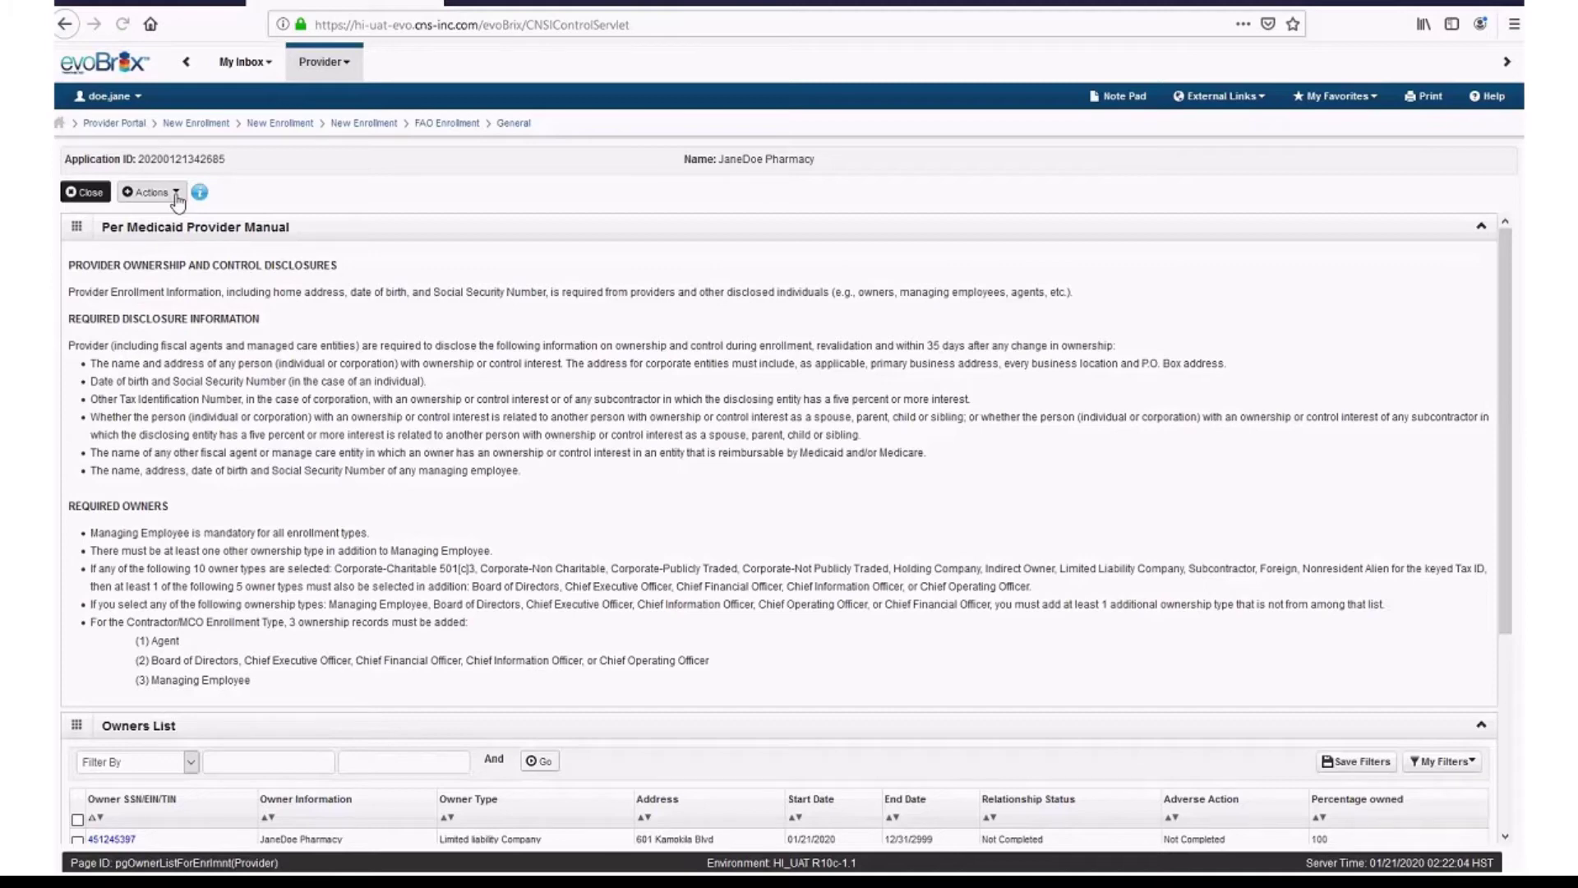
Set the new owner's type to Chief Executive Officer with 0% ownership
click(626, 266)
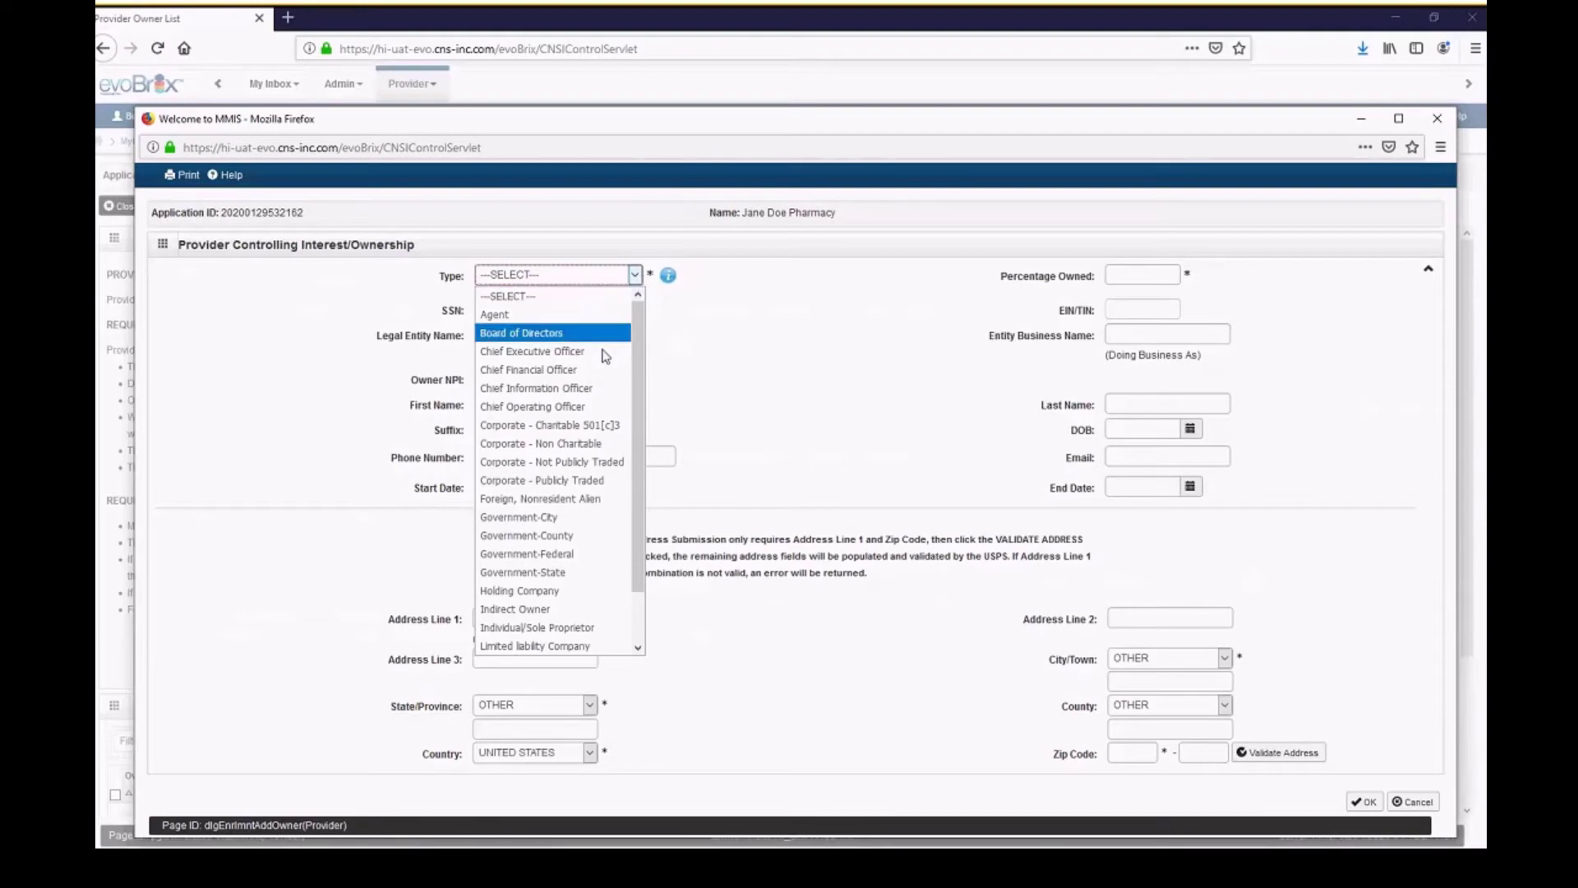
click(596, 353)
click(1142, 275)
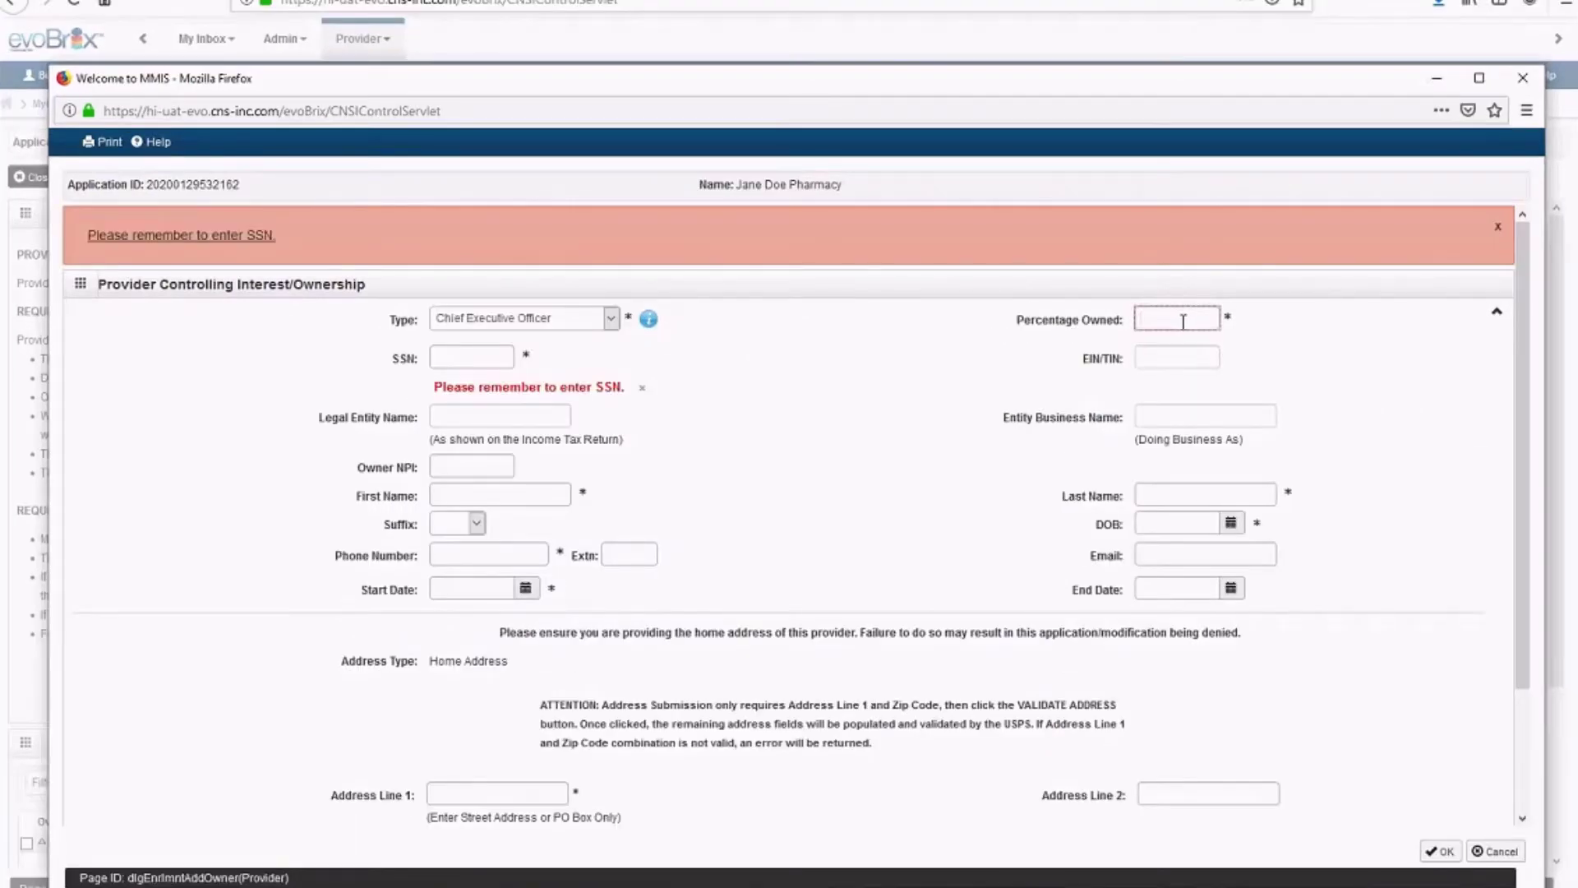
text(0)
Fill the SSN from a saved entry, names 'first' and 'last', and the birth date
click(483, 357)
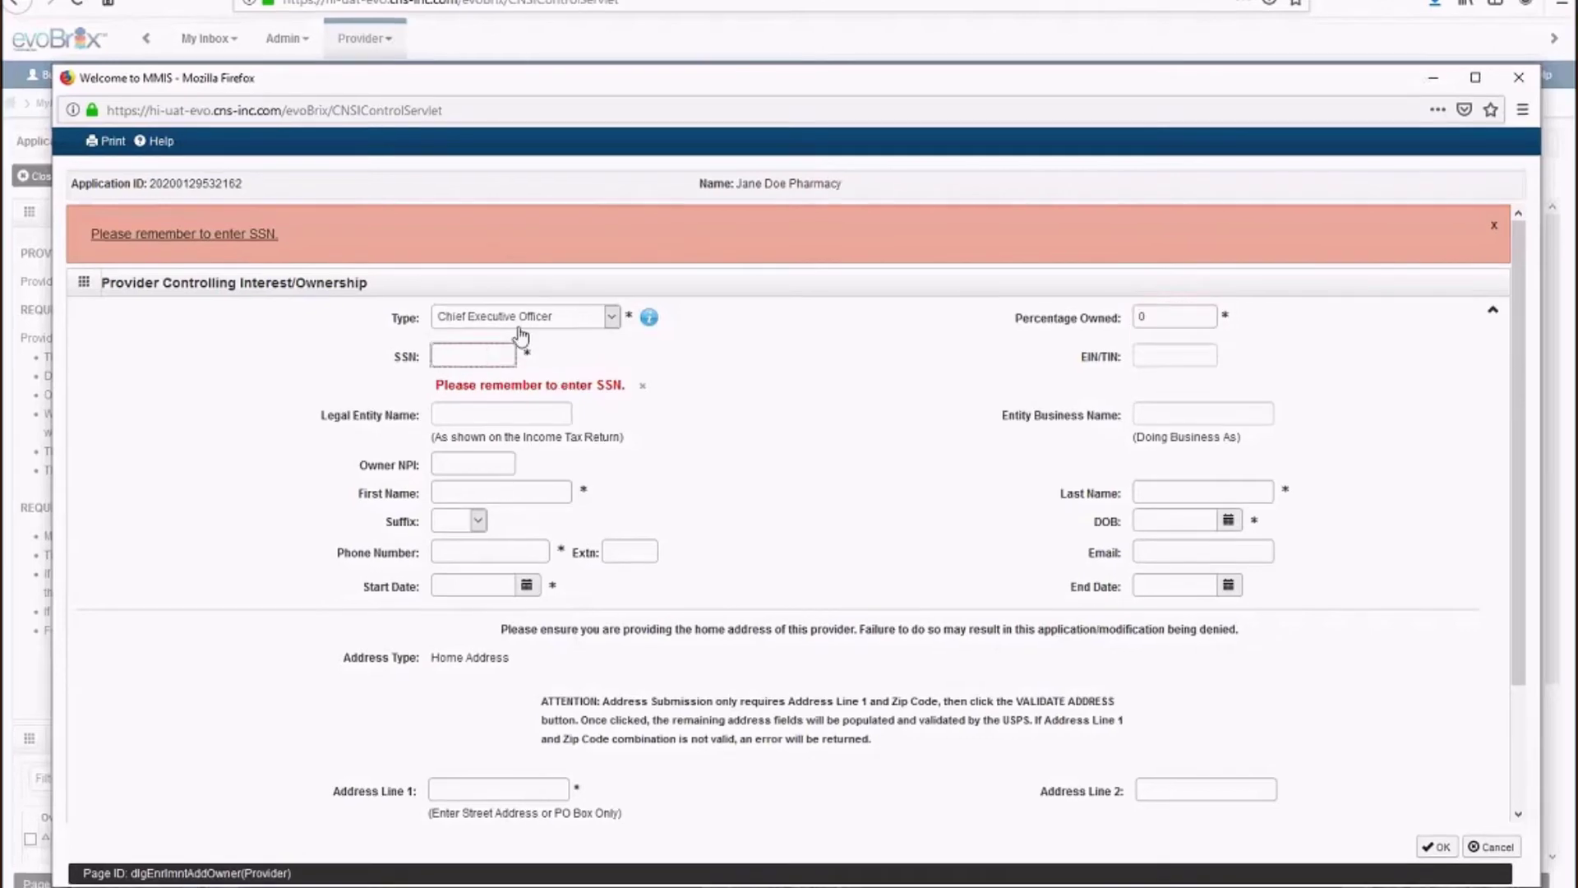
text(57)
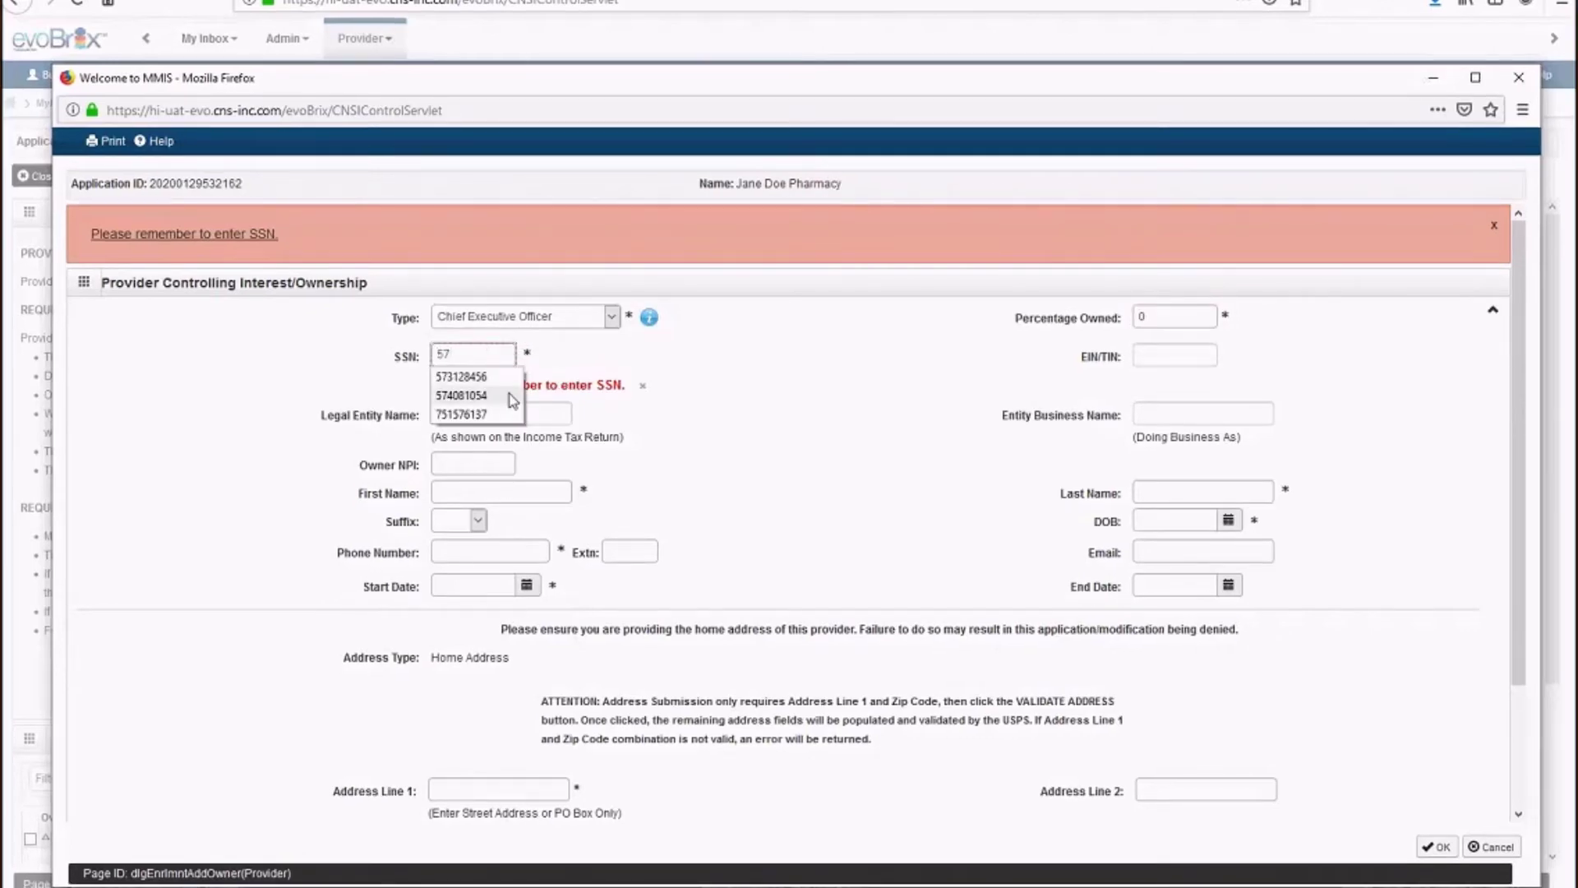
click(461, 376)
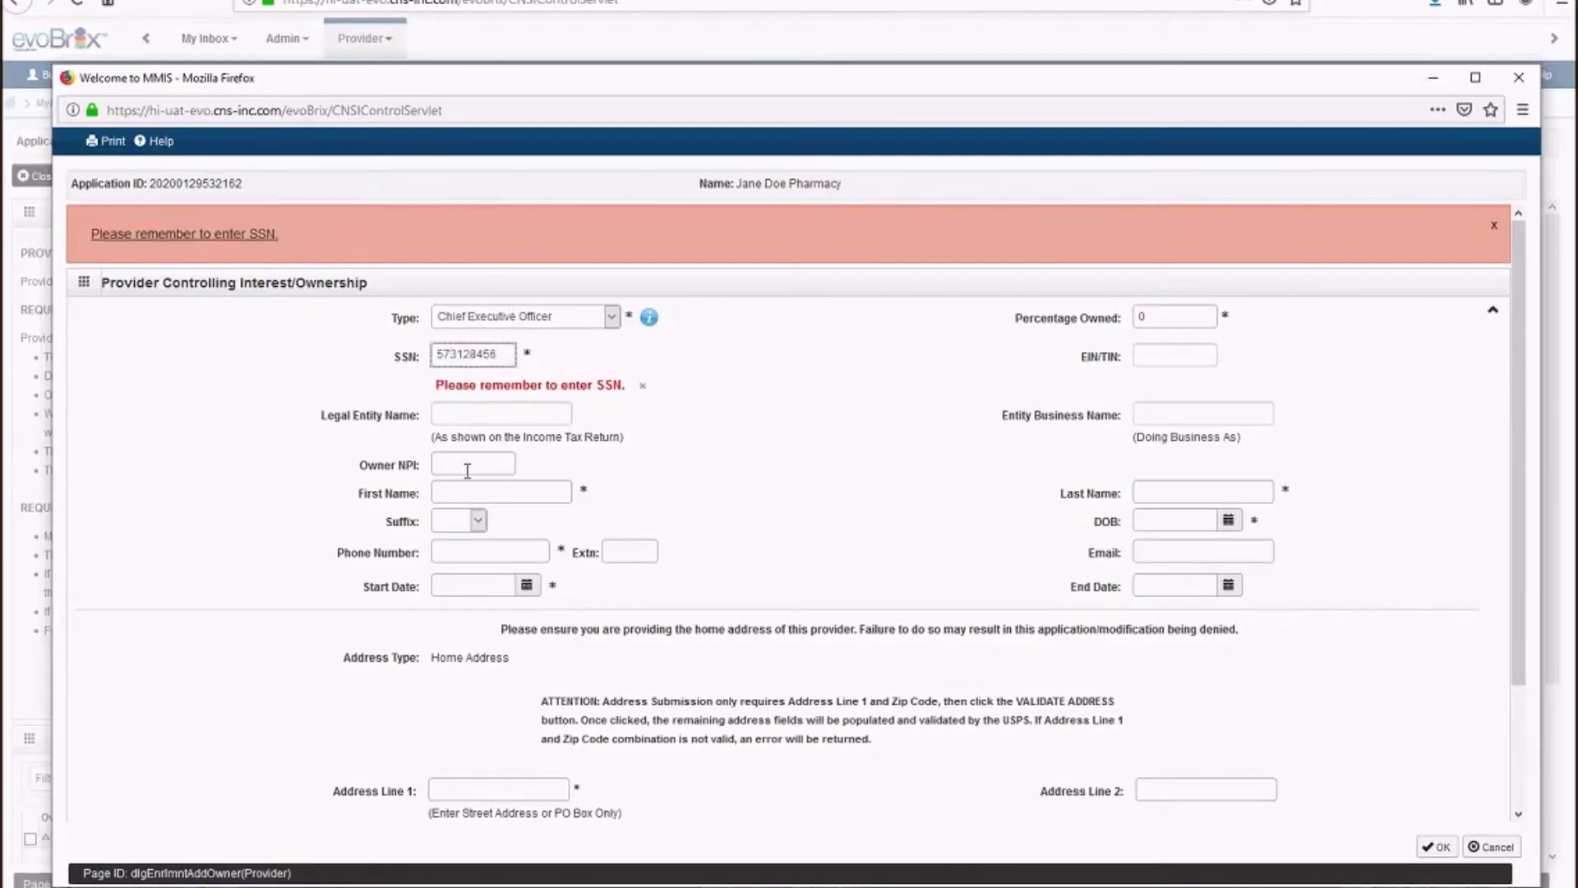
key(Tab)
text(first)
key(Tab)
text(la)
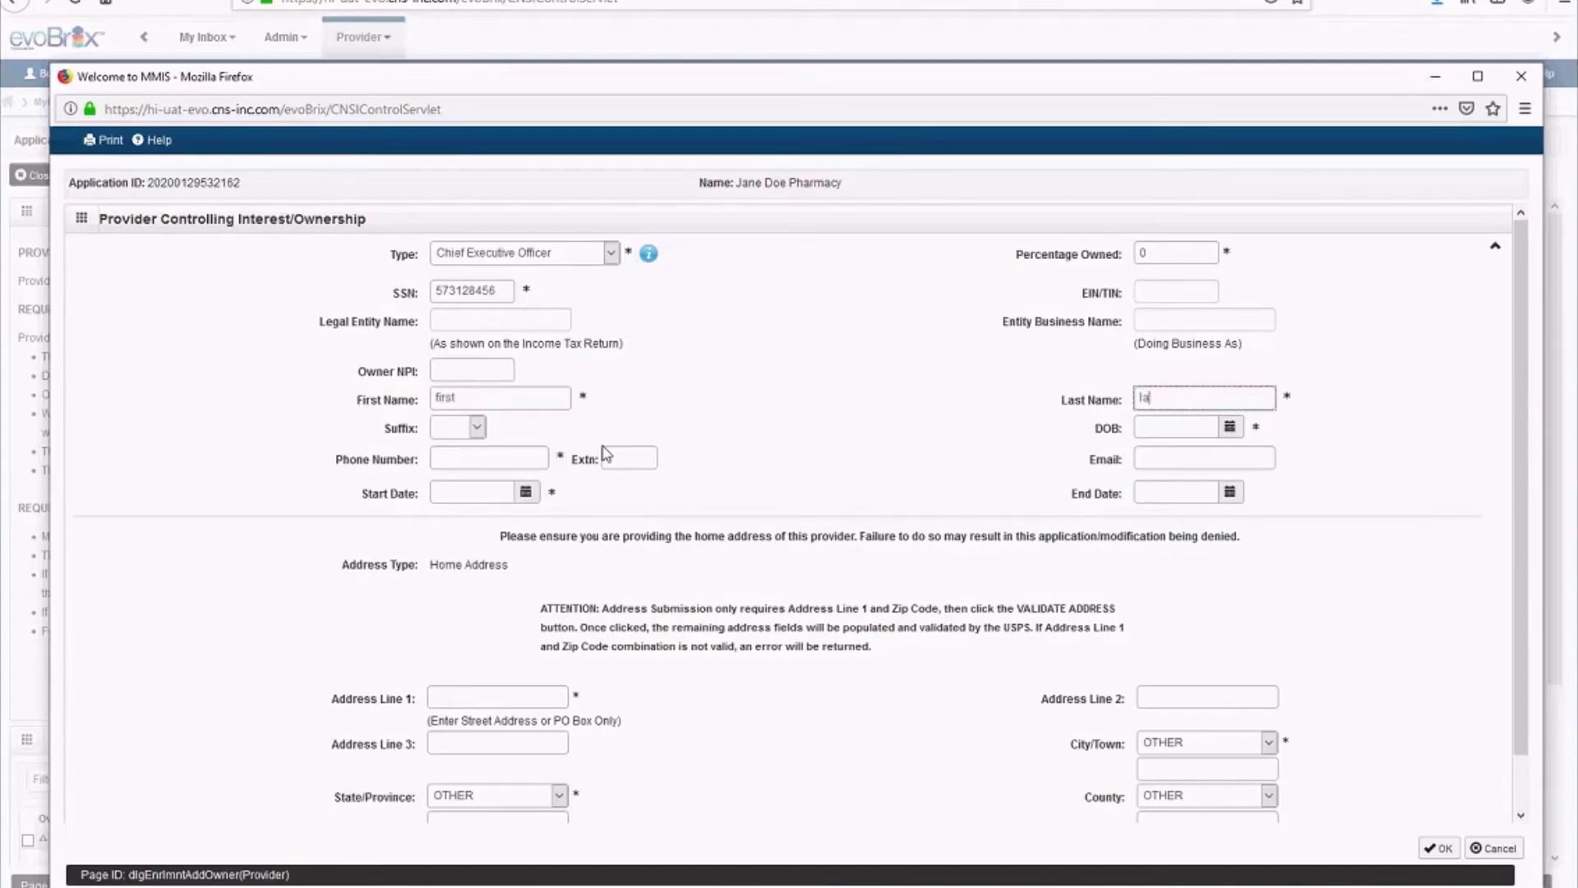
text(st)
key(Tab)
key(Tab)
text(01)
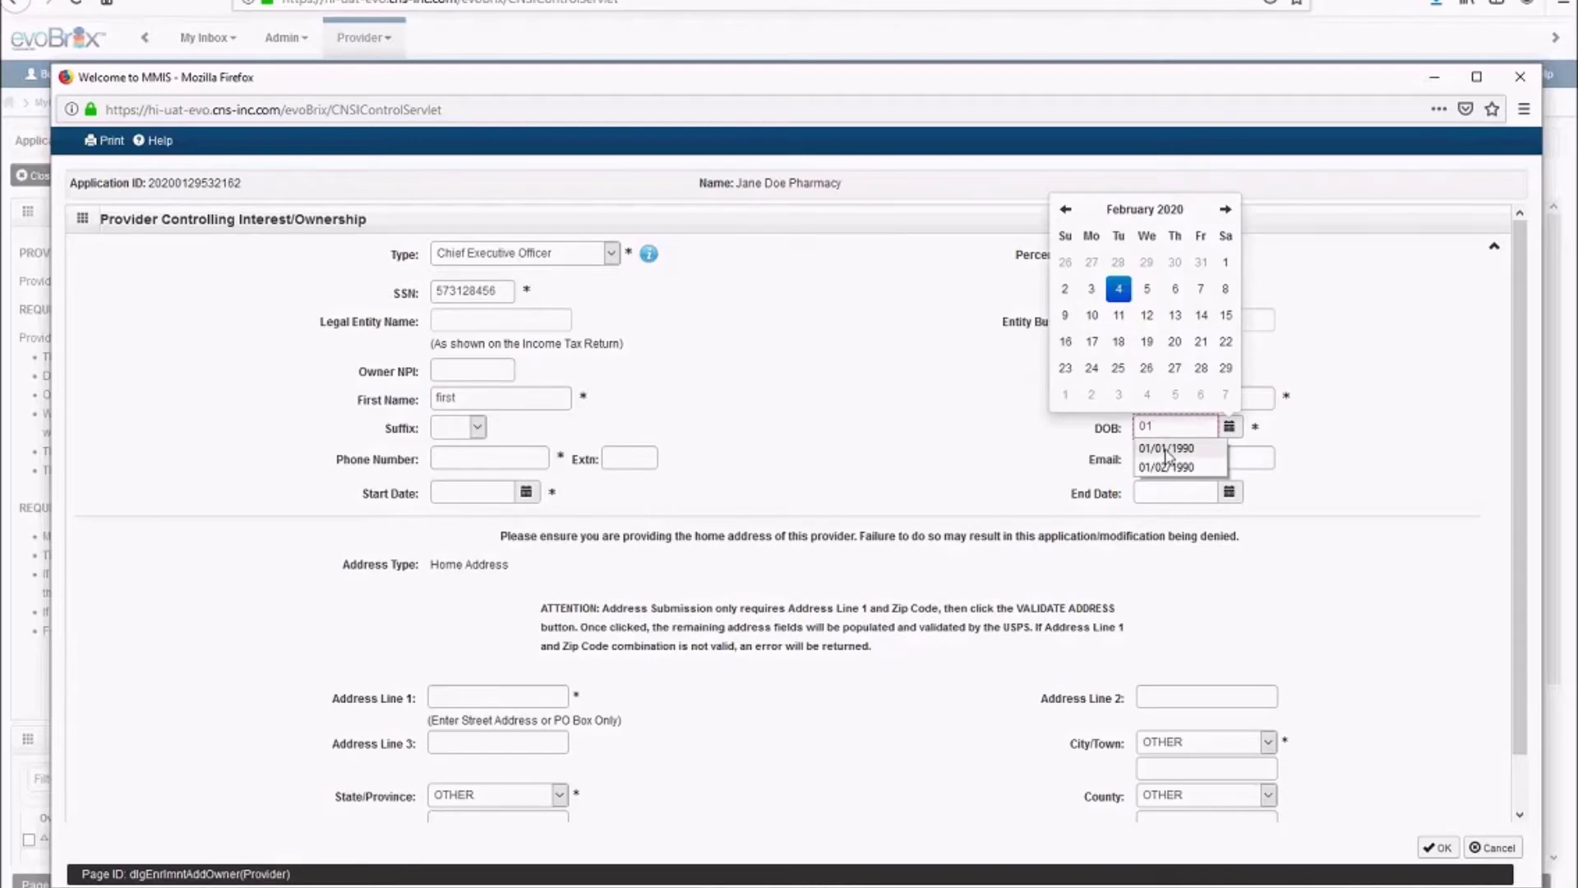
click(1167, 448)
click(487, 461)
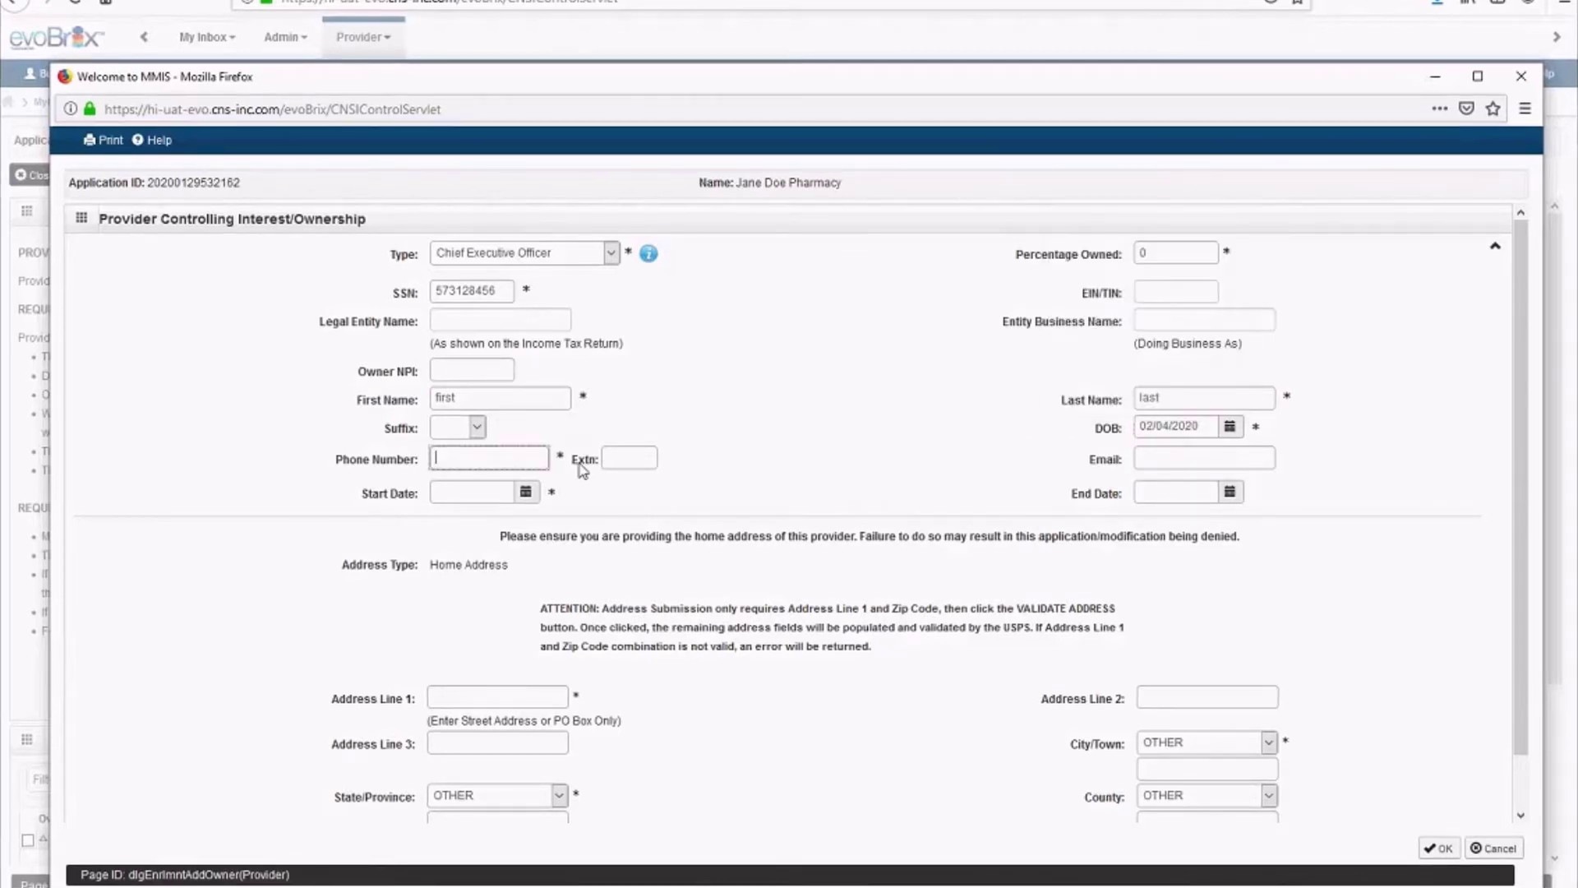
Enter the phone number, start date 02/04/2020 and the first home address line
key(Tab)
key(Tab)
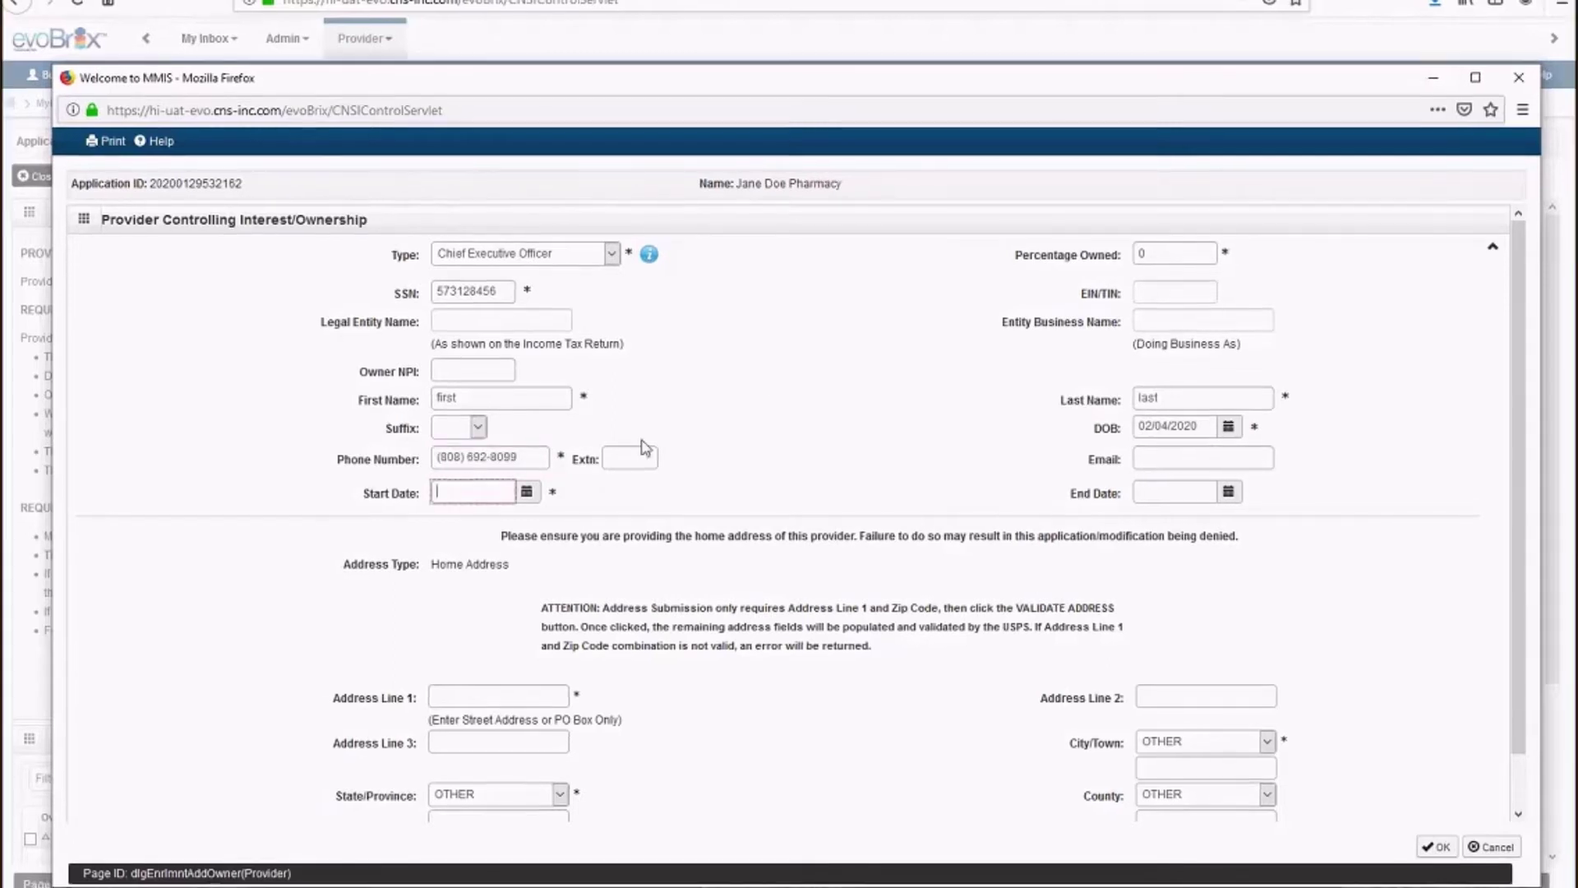
click(492, 492)
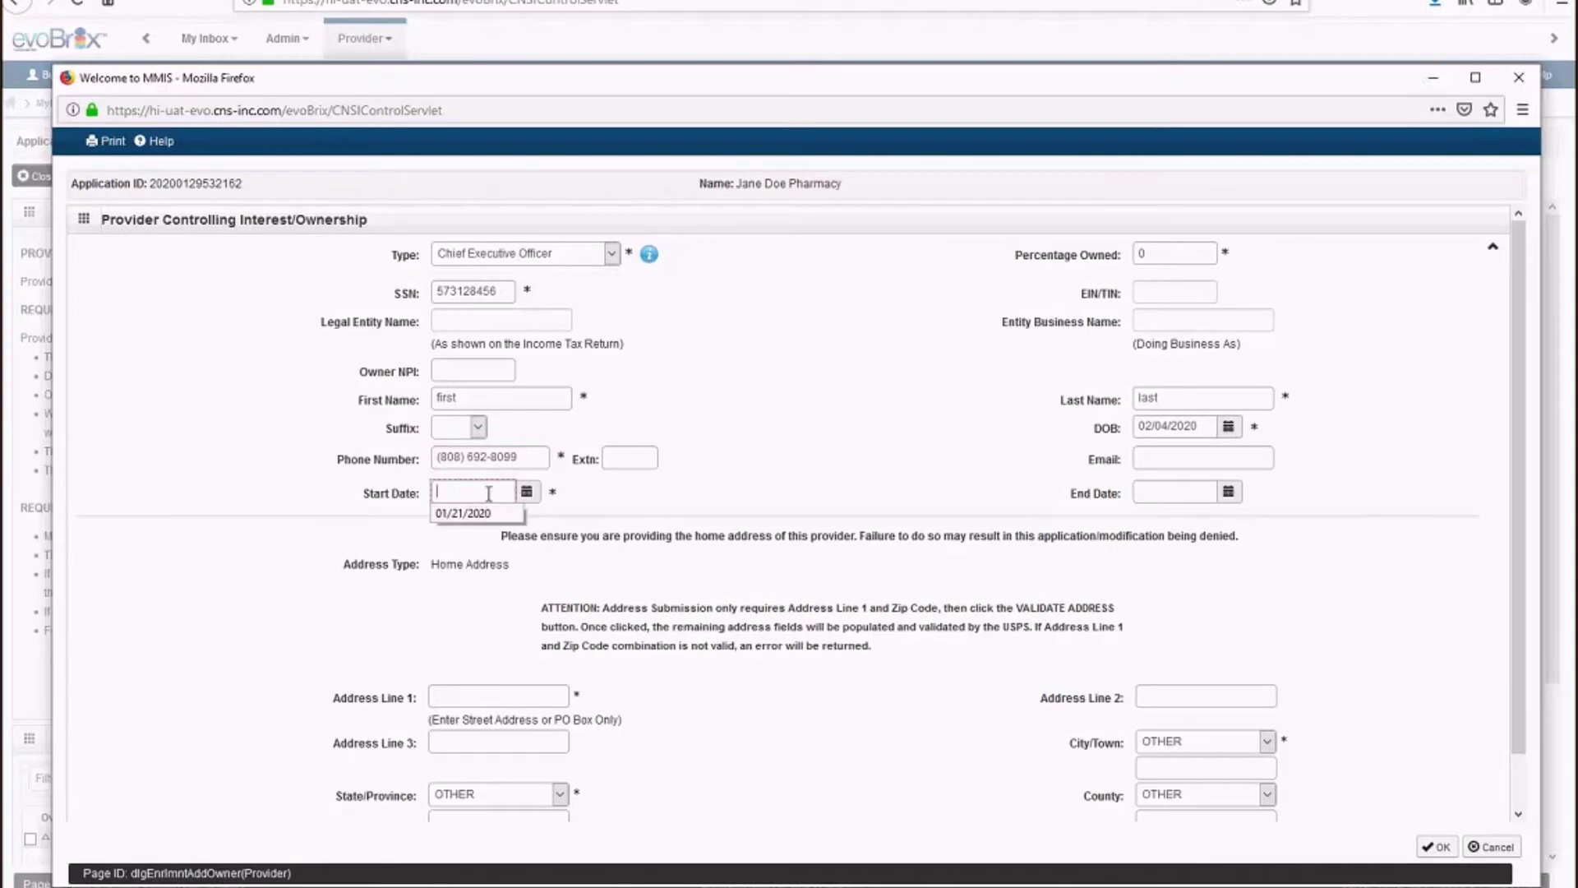
text(02/04/2020)
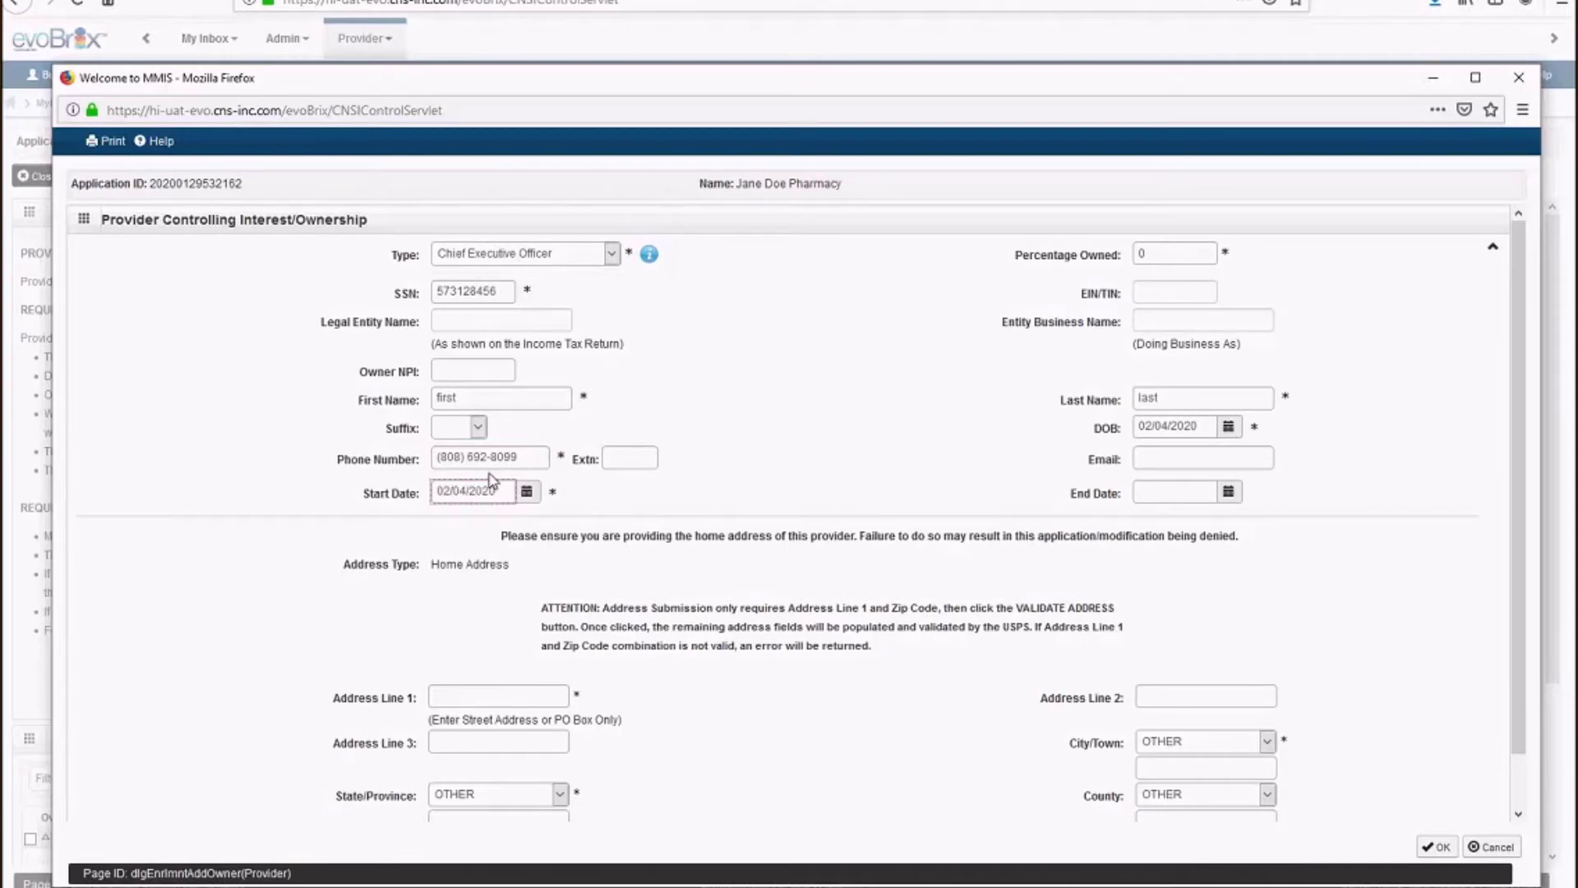
key(Tab)
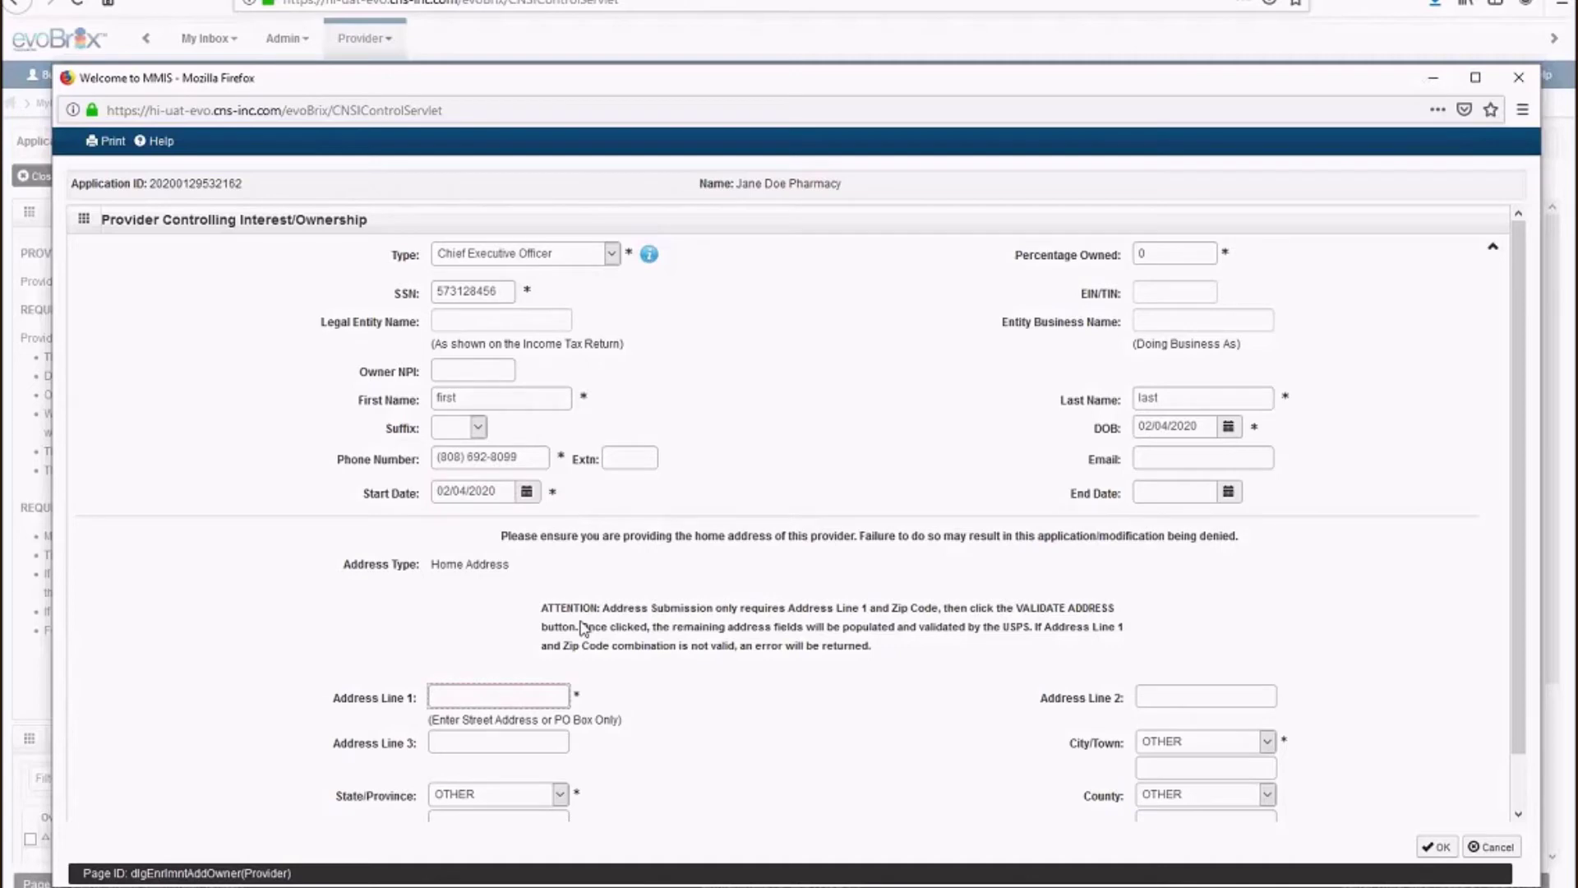
text(601 K)
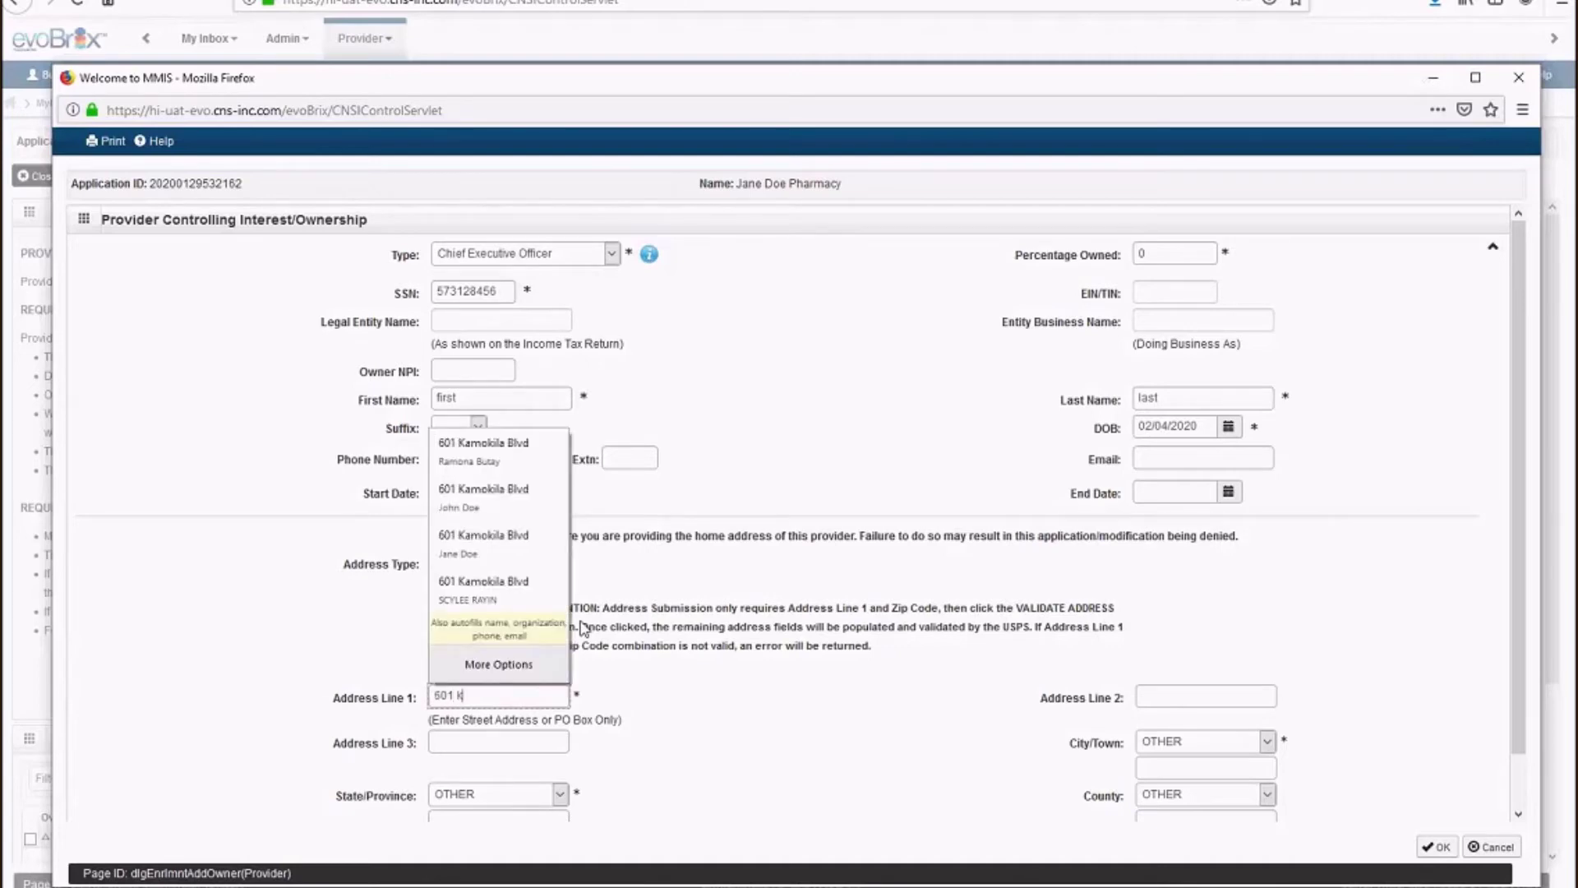
text(amokila blvd)
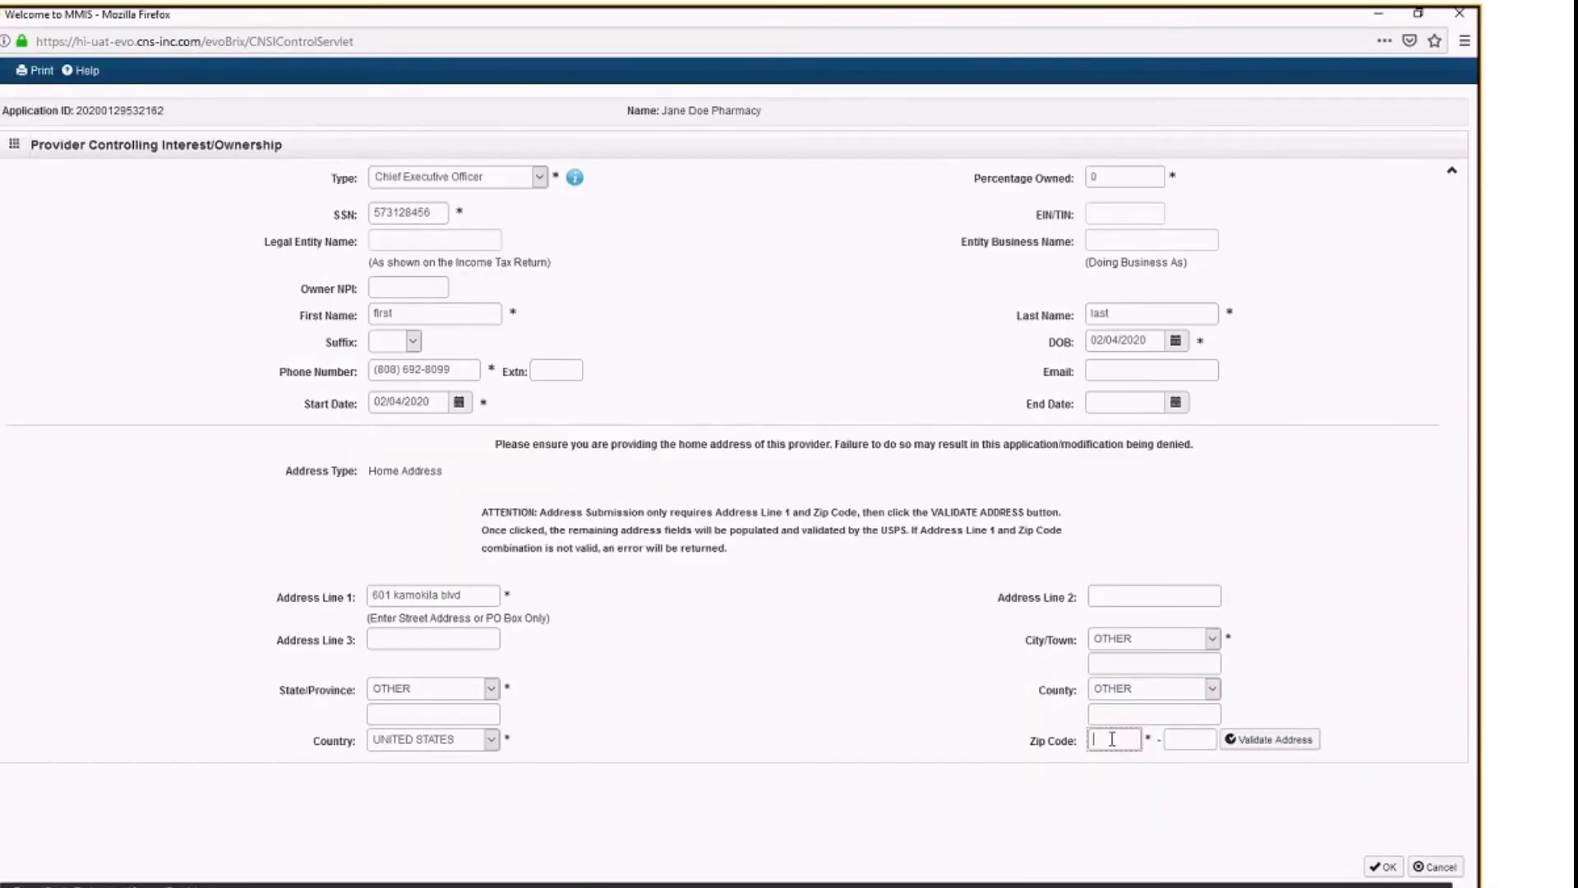
Enter the zip code for the CEO's home address and validate it
click(1111, 738)
text(96707)
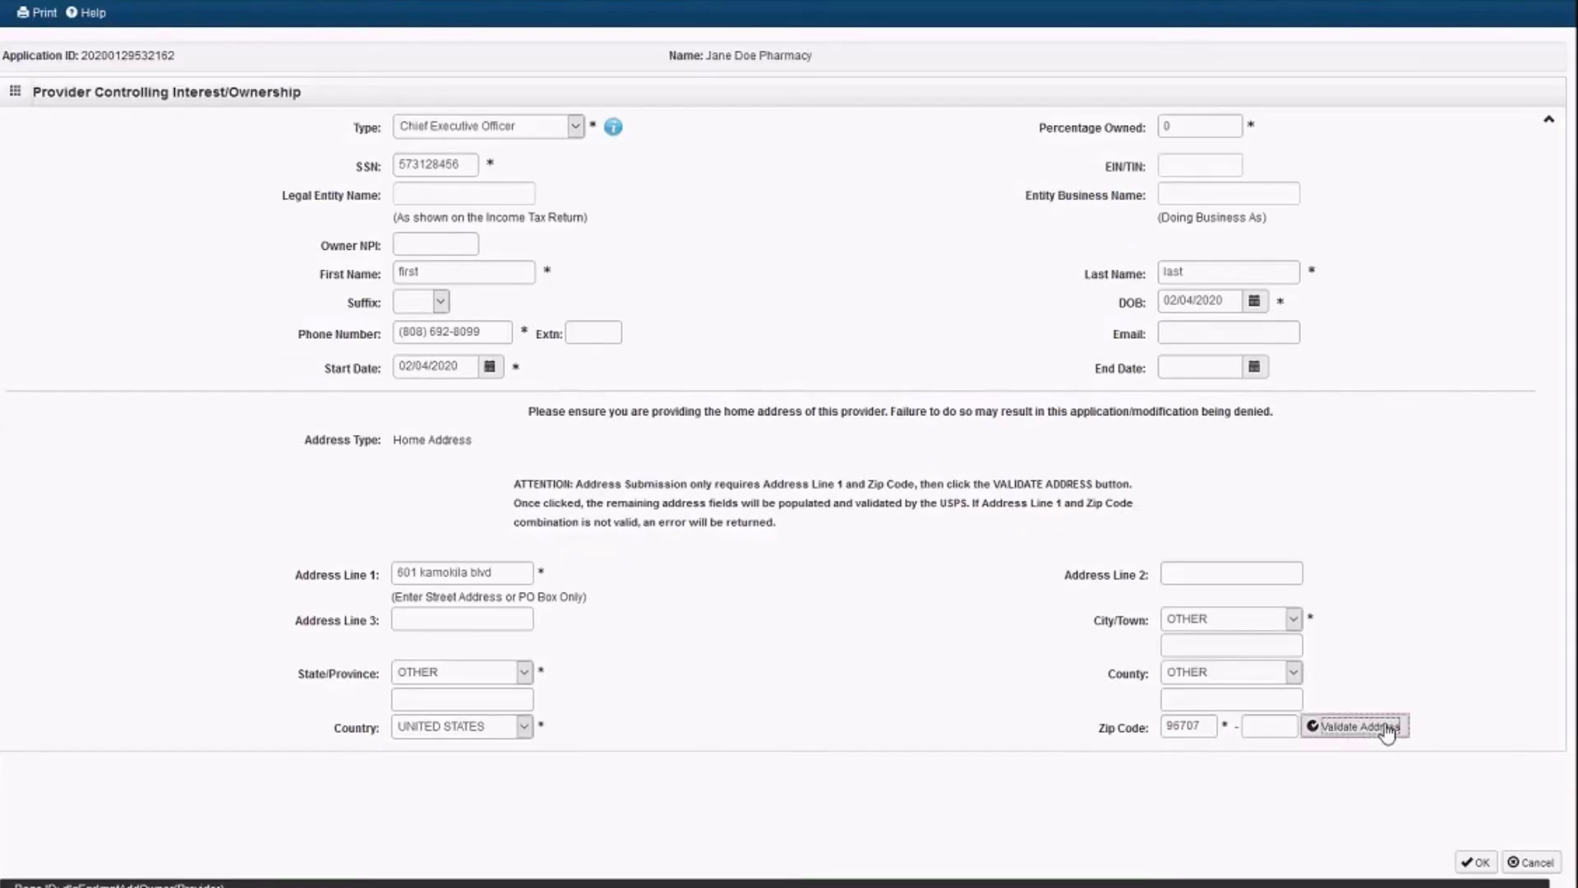
click(1371, 727)
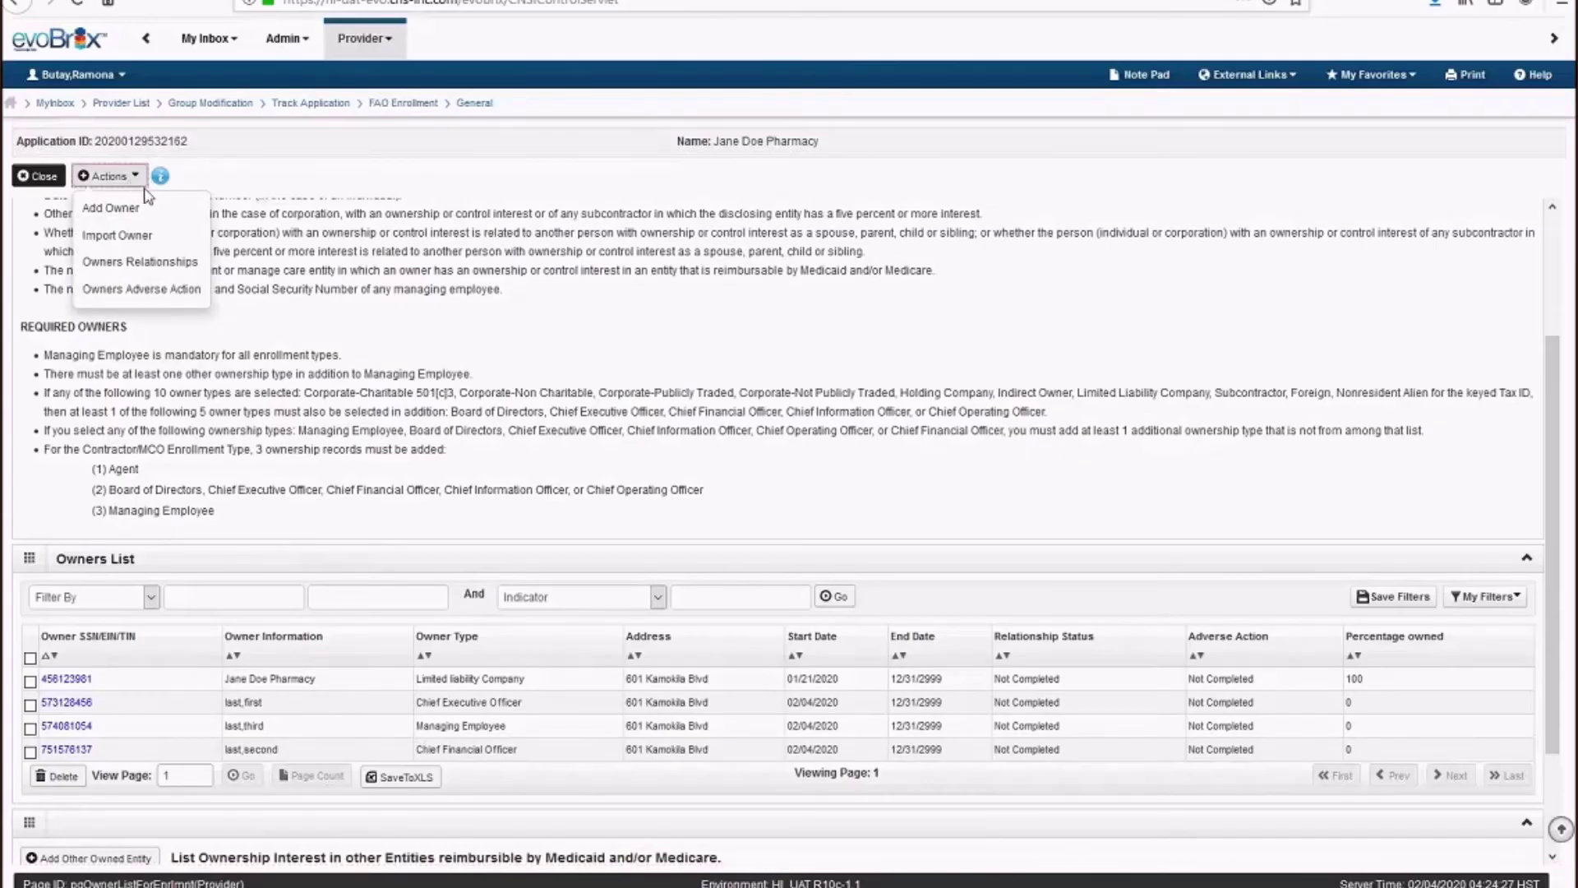
Answer No in Owners Relationships, save, confirm setting all relationships to None, and close
click(178, 271)
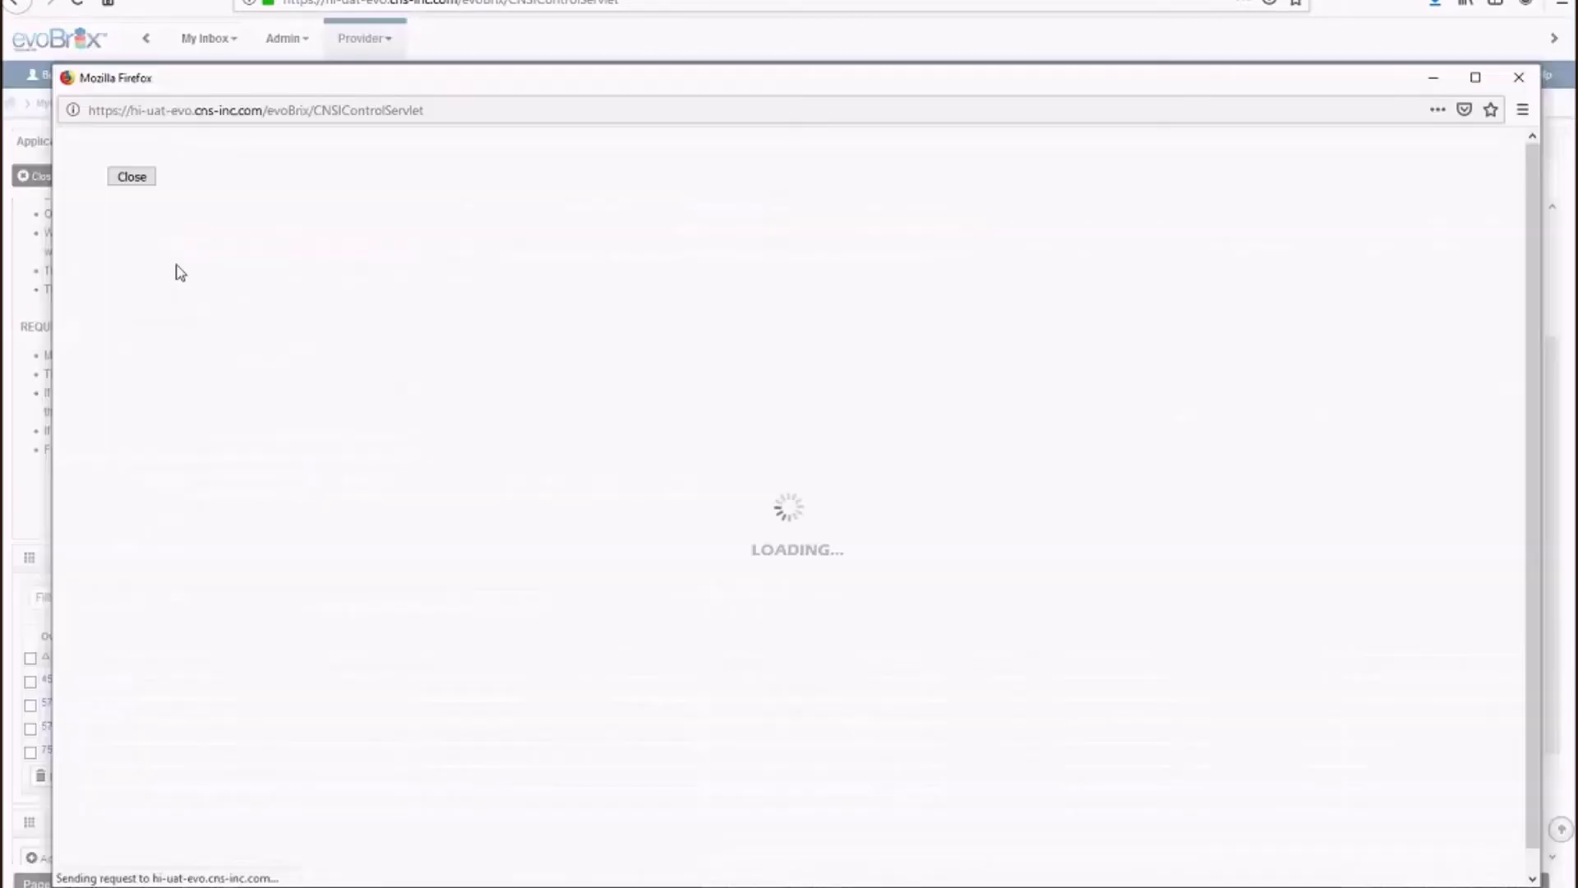
click(1476, 78)
click(965, 129)
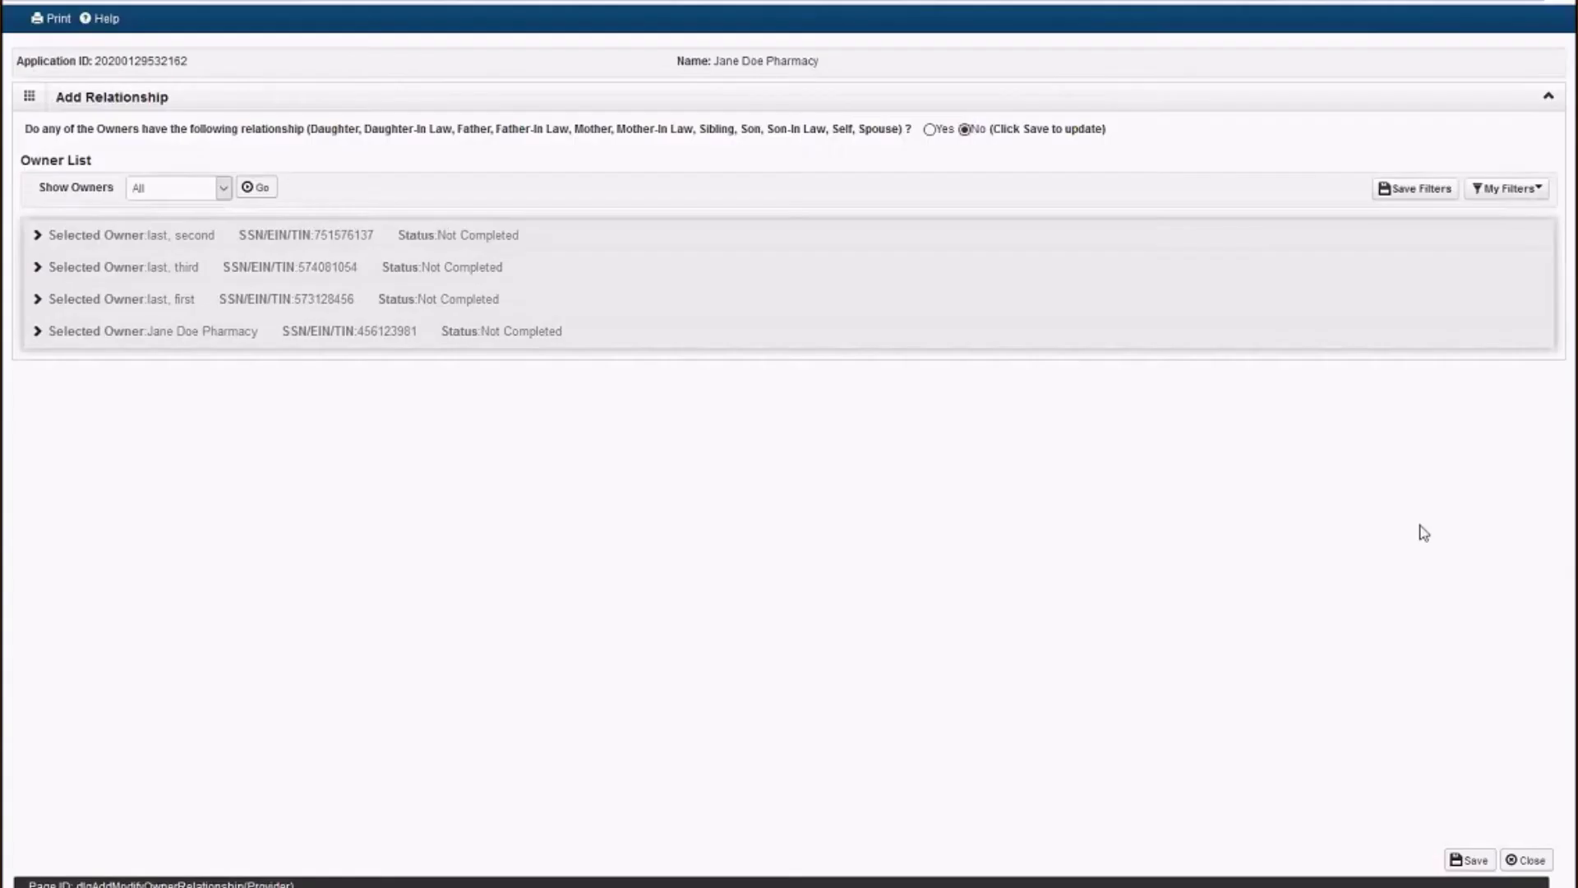
click(1476, 860)
click(1473, 861)
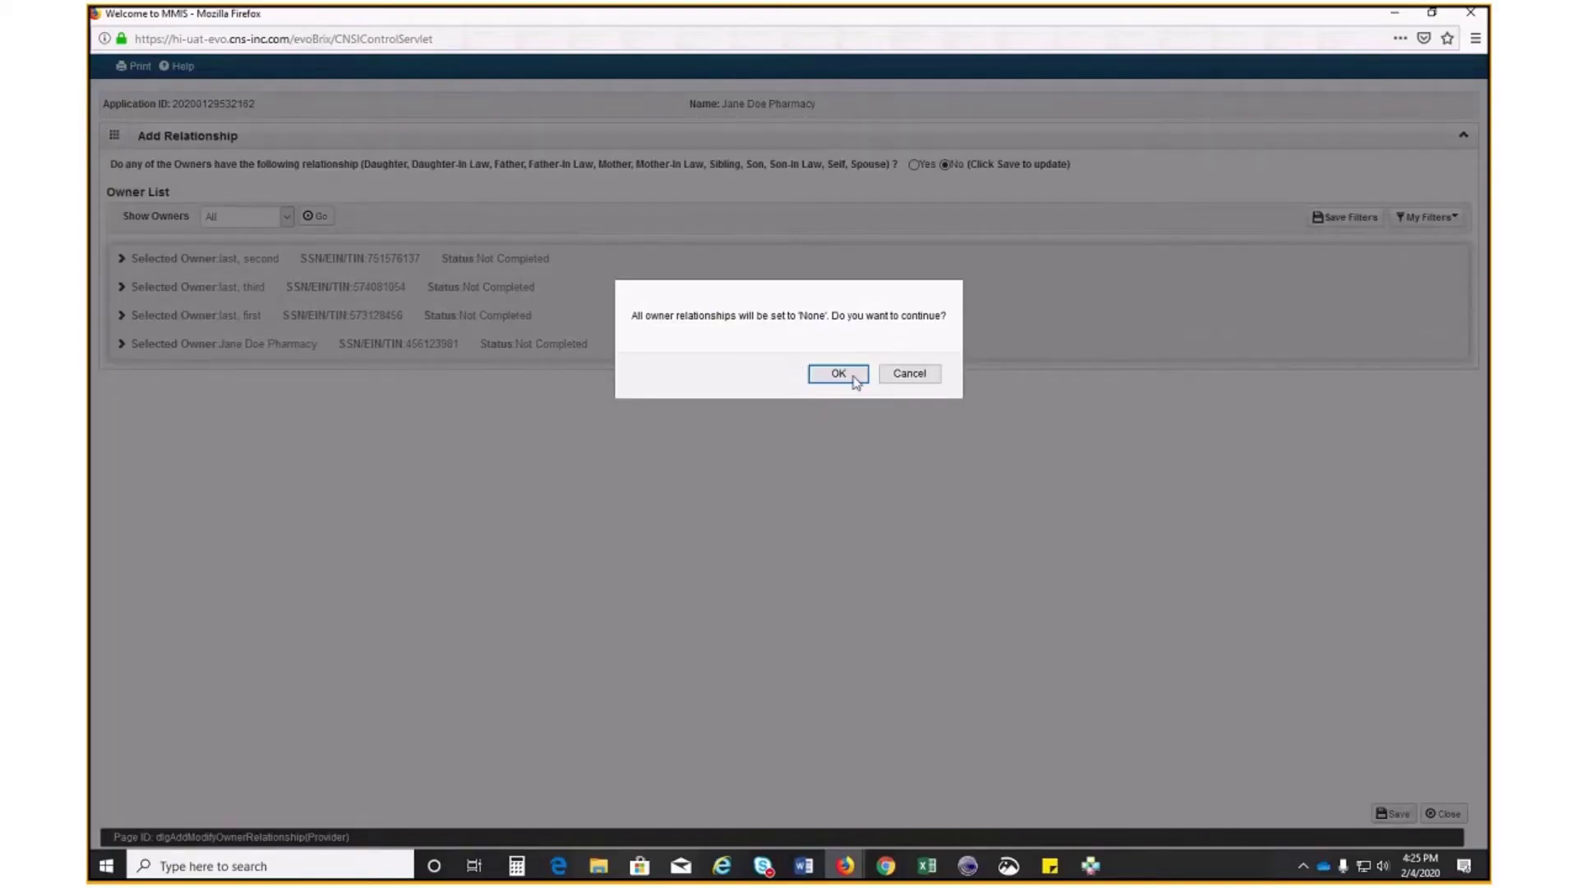
click(838, 373)
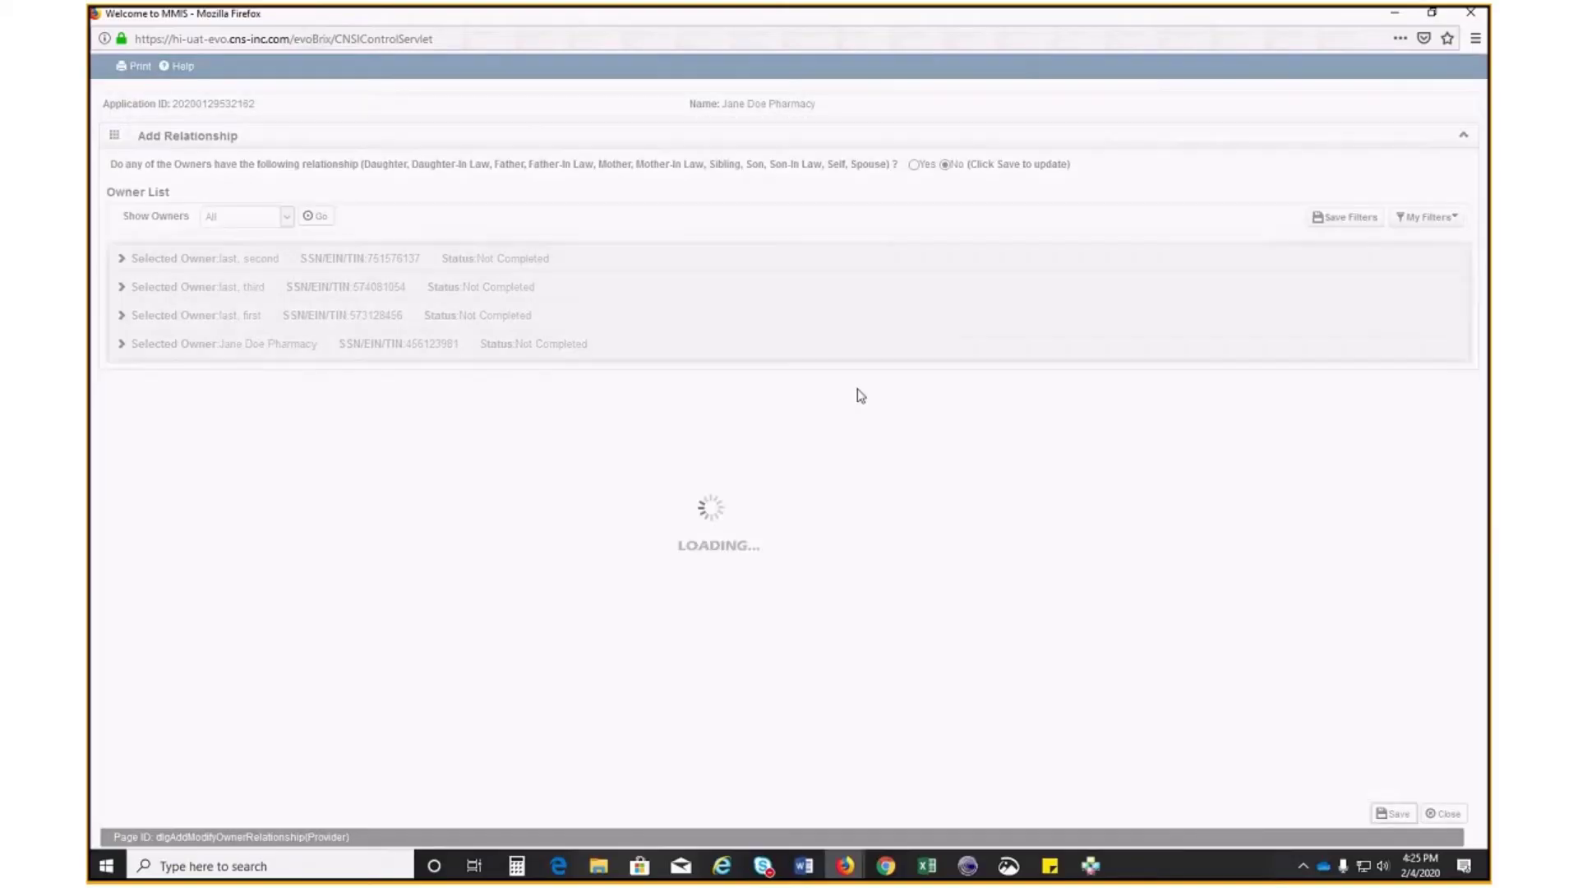
click(1445, 814)
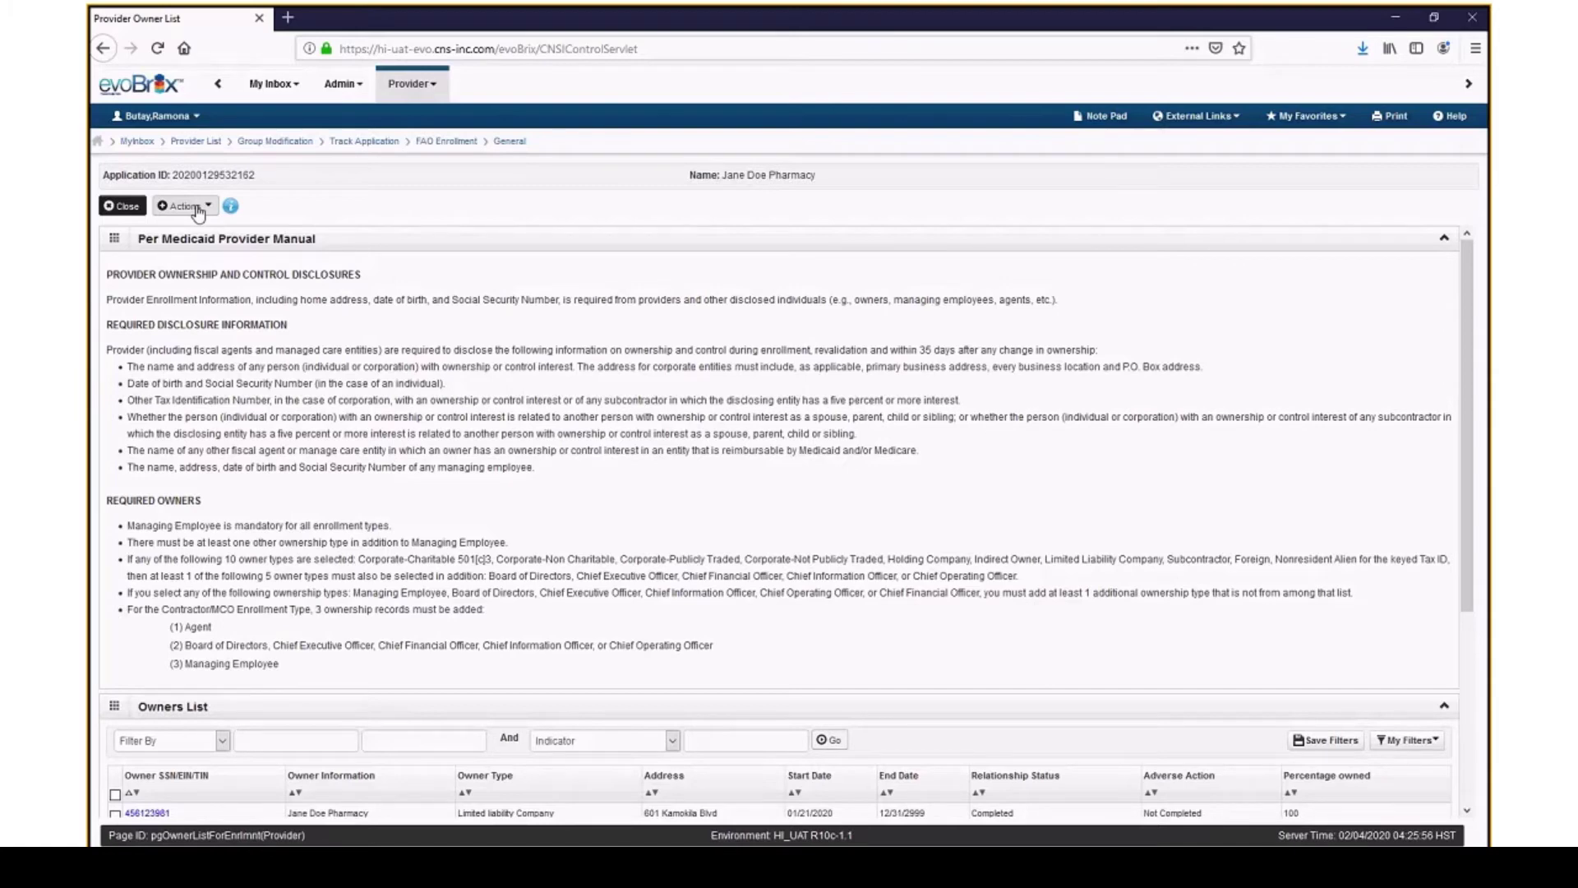
Bring up the Owners Adverse Action form full screen and scroll to the owners table
click(197, 209)
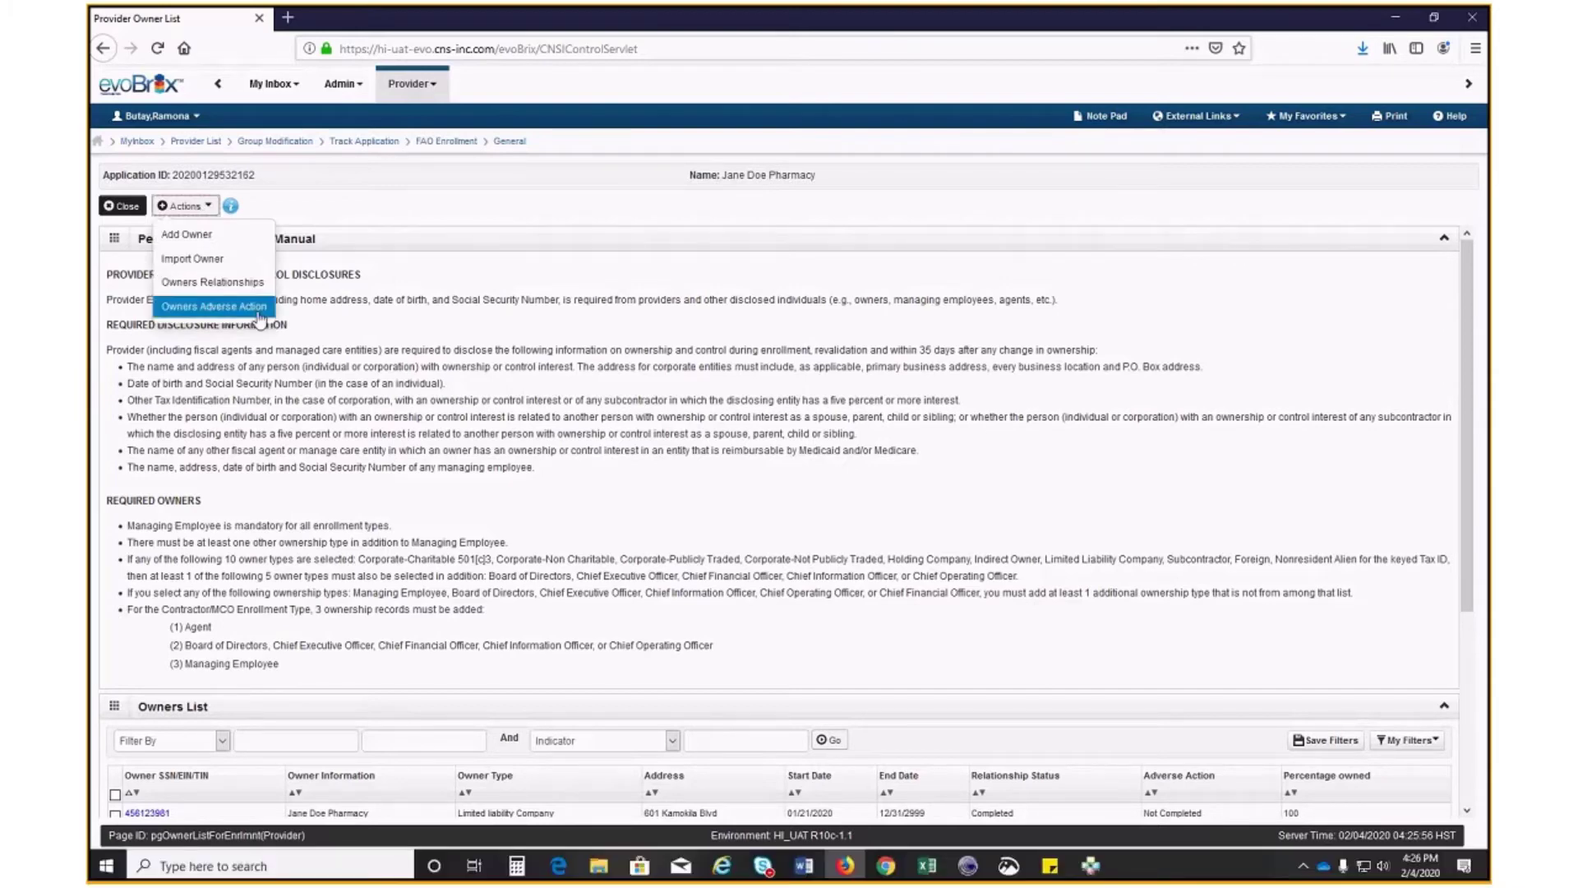
click(256, 311)
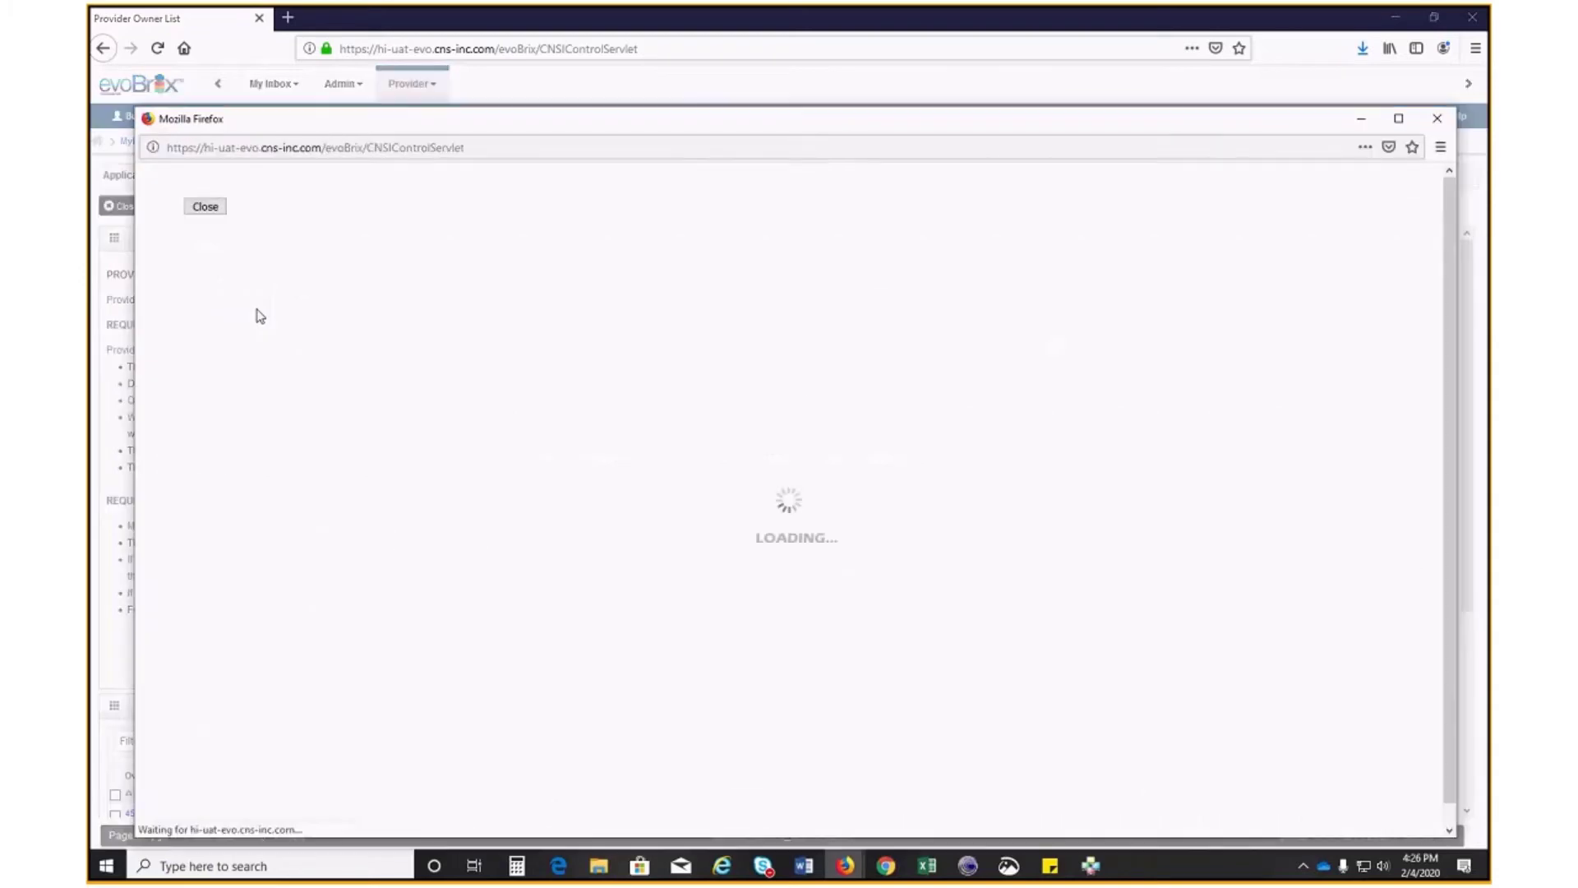
click(1399, 119)
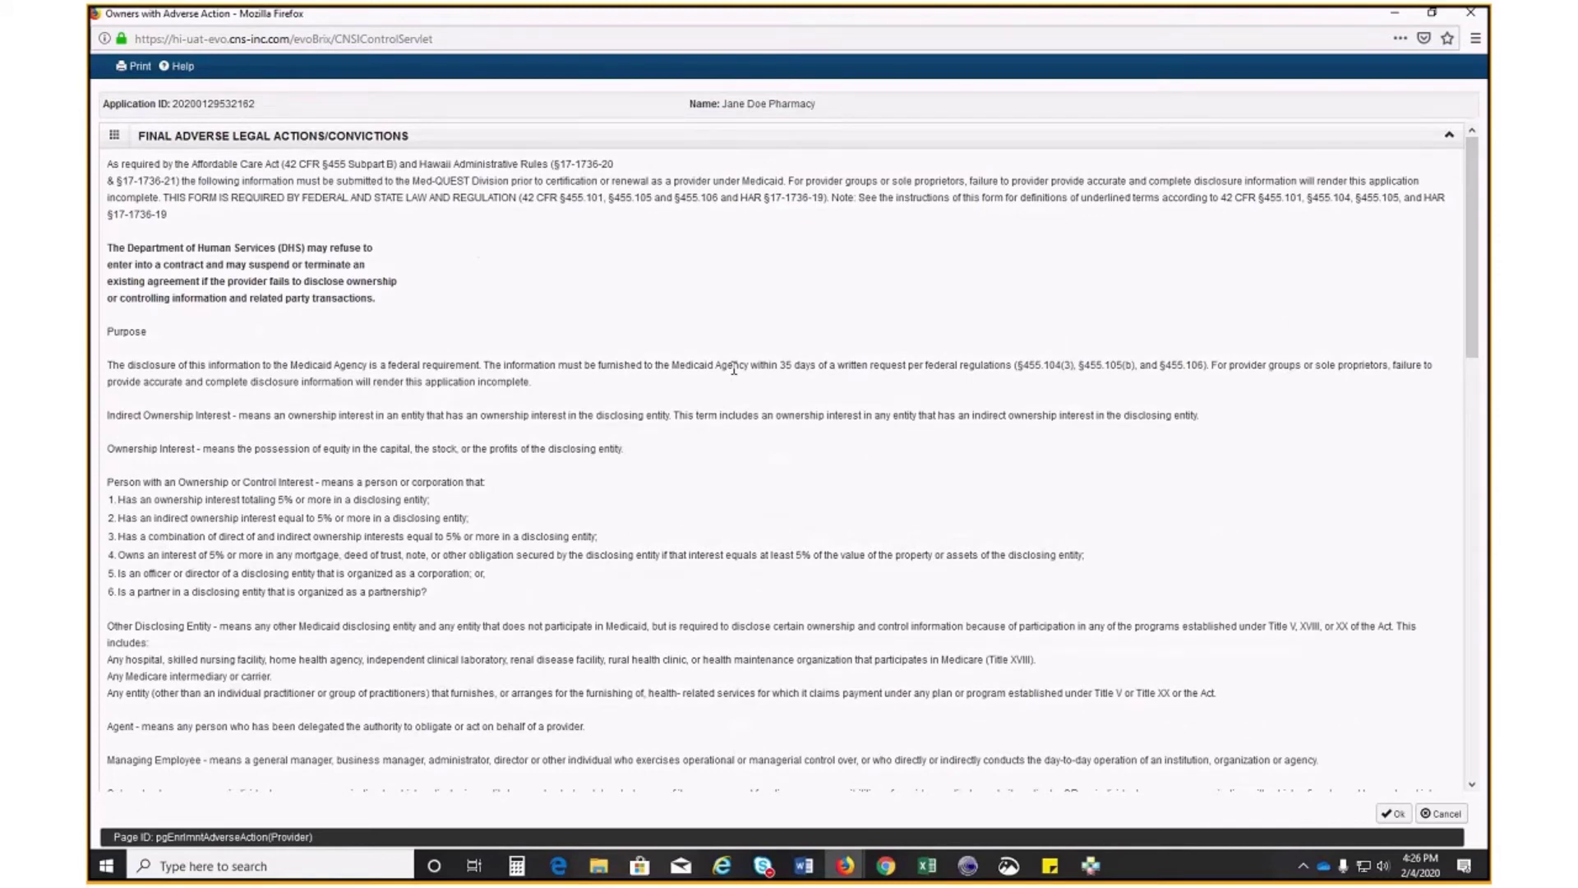
scroll(1095, 412, down, 1)
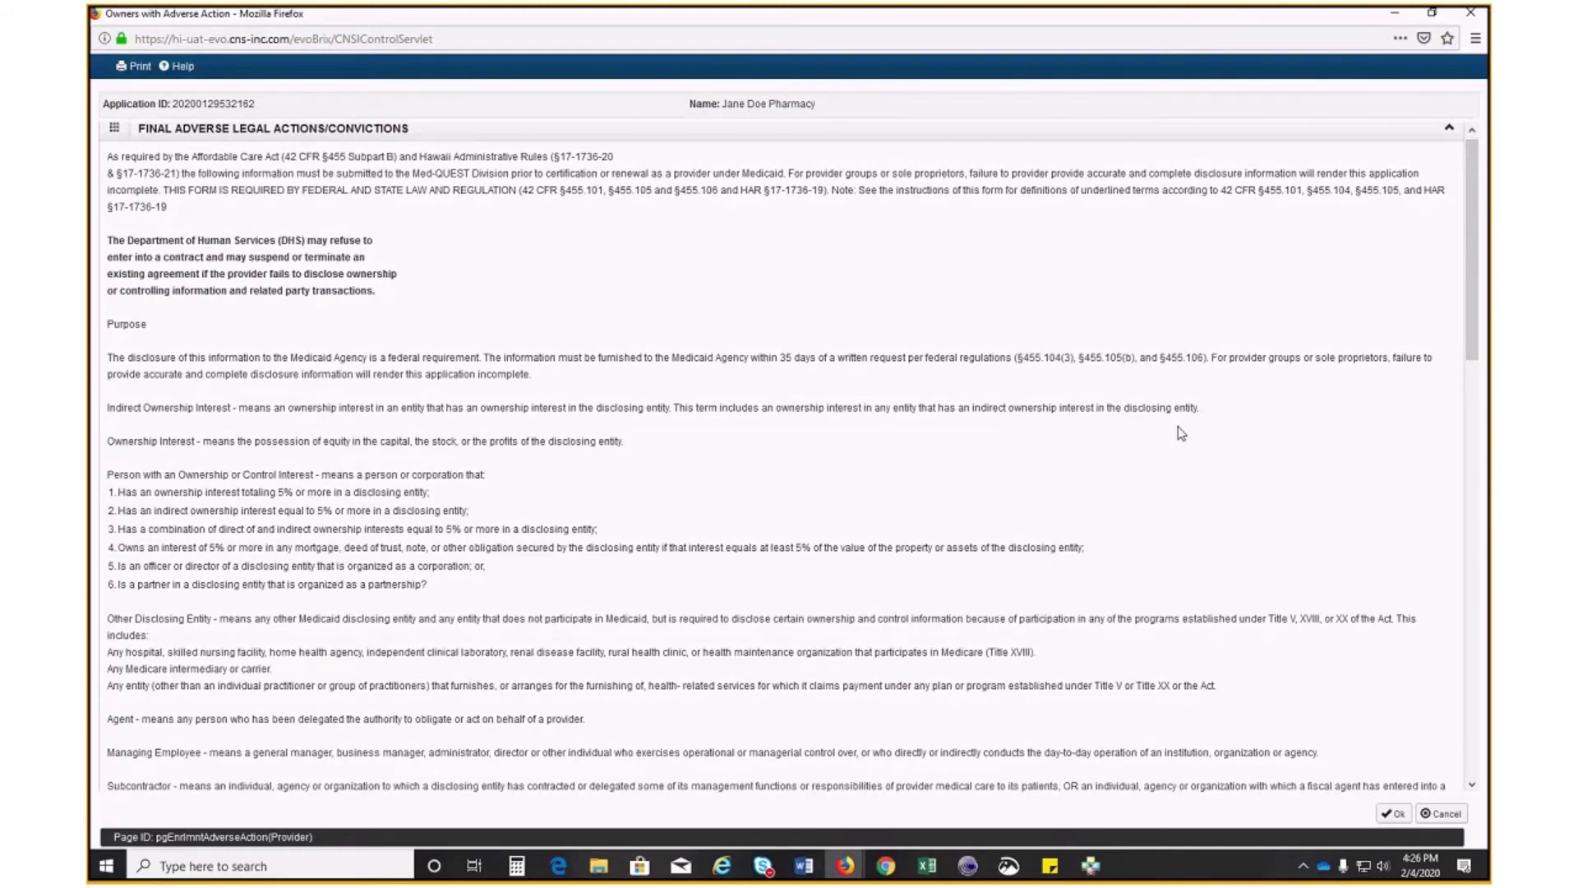
scroll(1181, 433, down, 5)
scroll(1181, 433, down, 10)
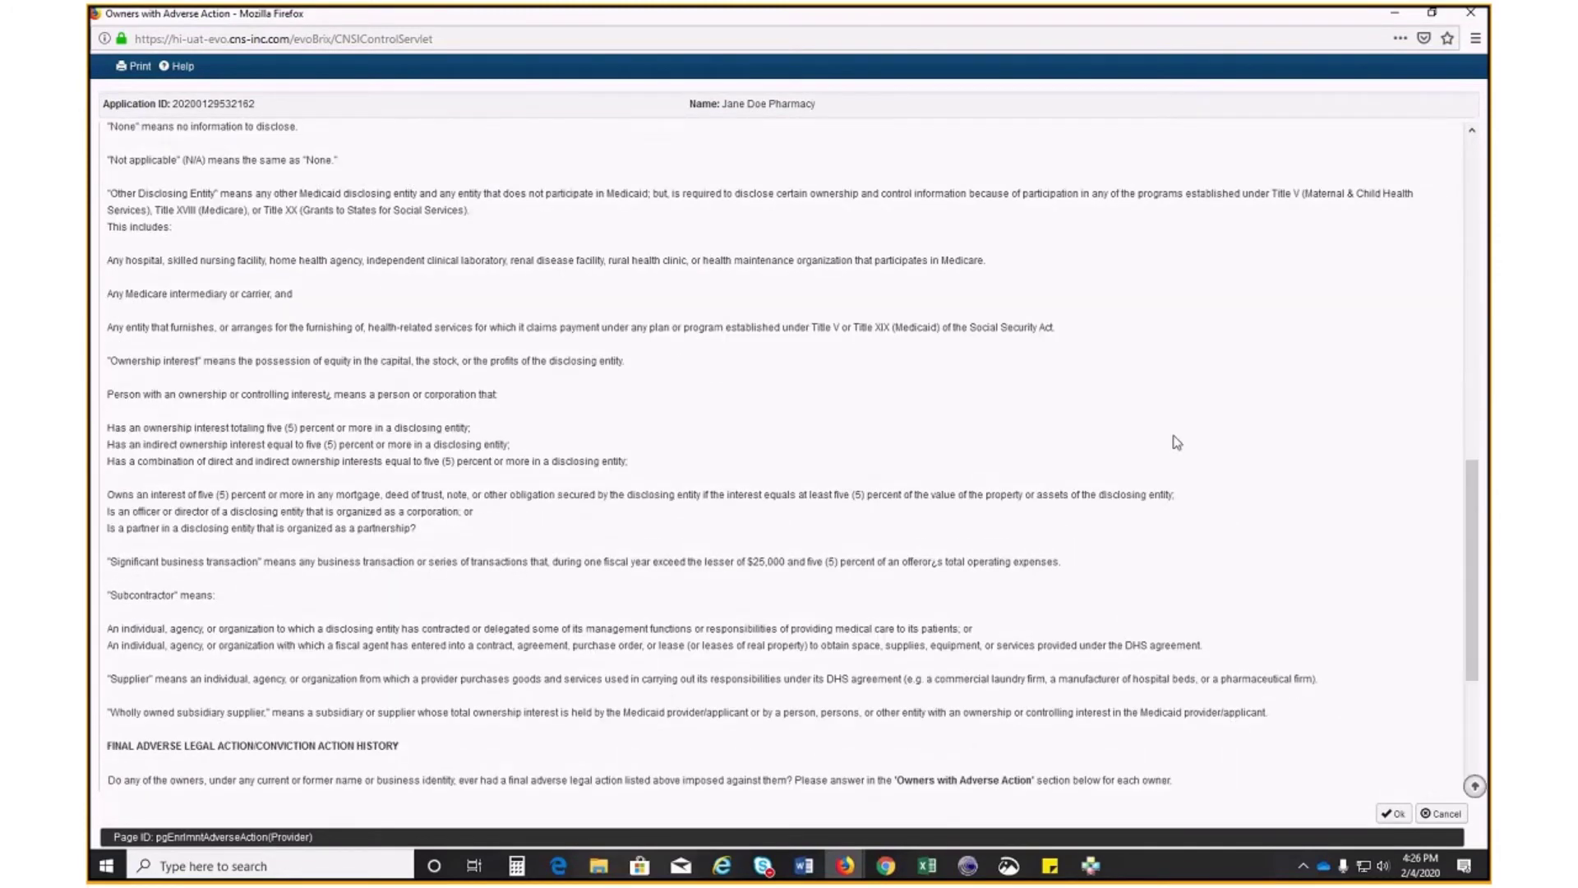
scroll(1177, 442, down, 1)
scroll(1173, 442, down, 4)
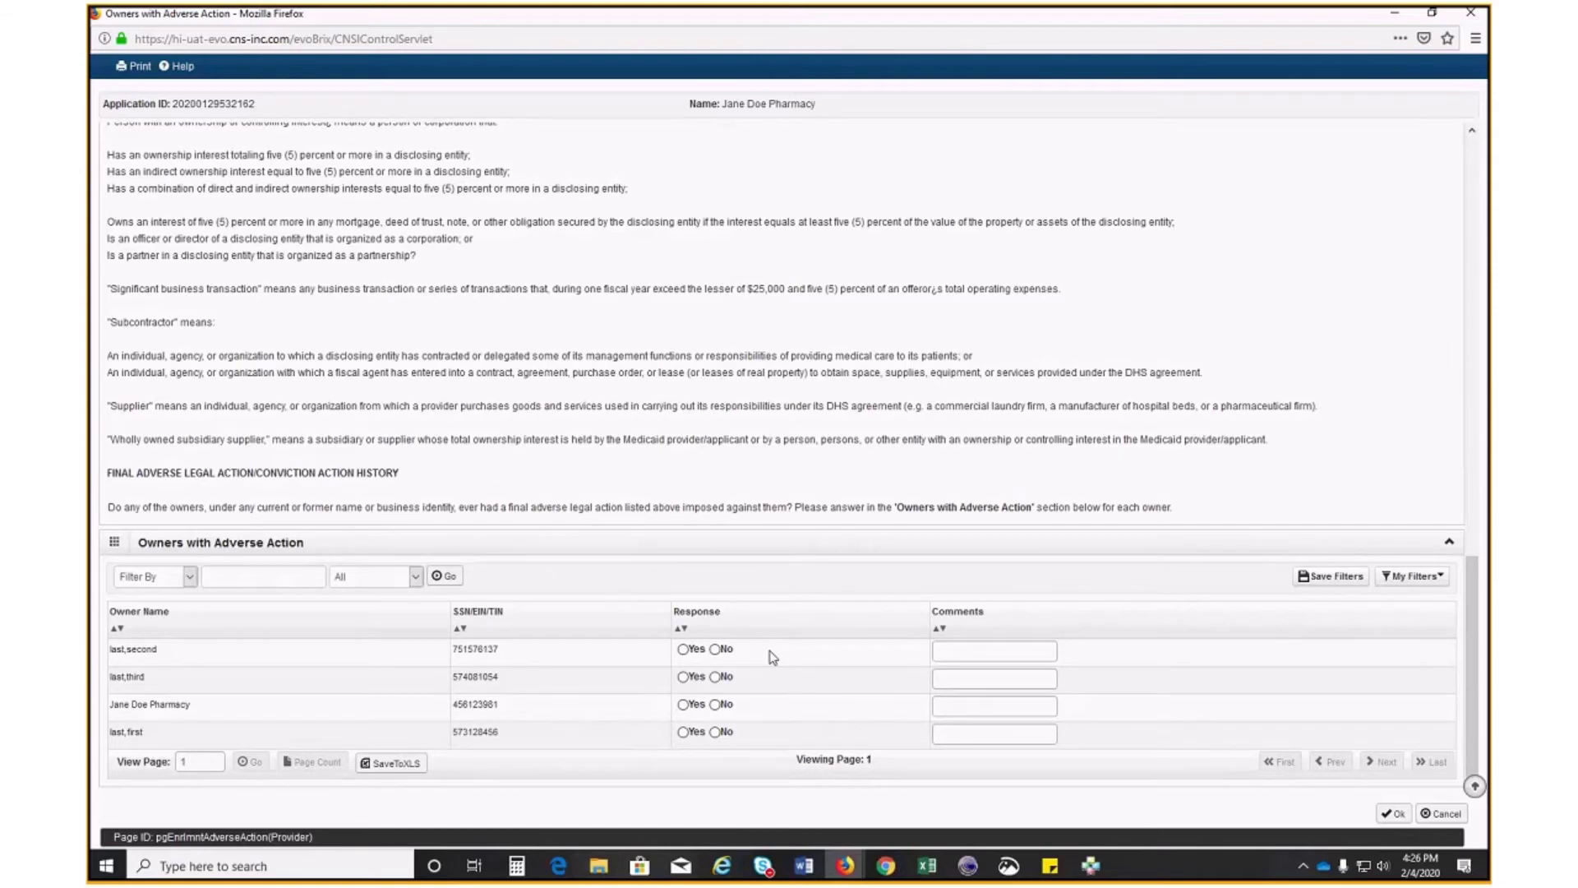
Mark No adverse action for all four owners and submit the answers
click(715, 649)
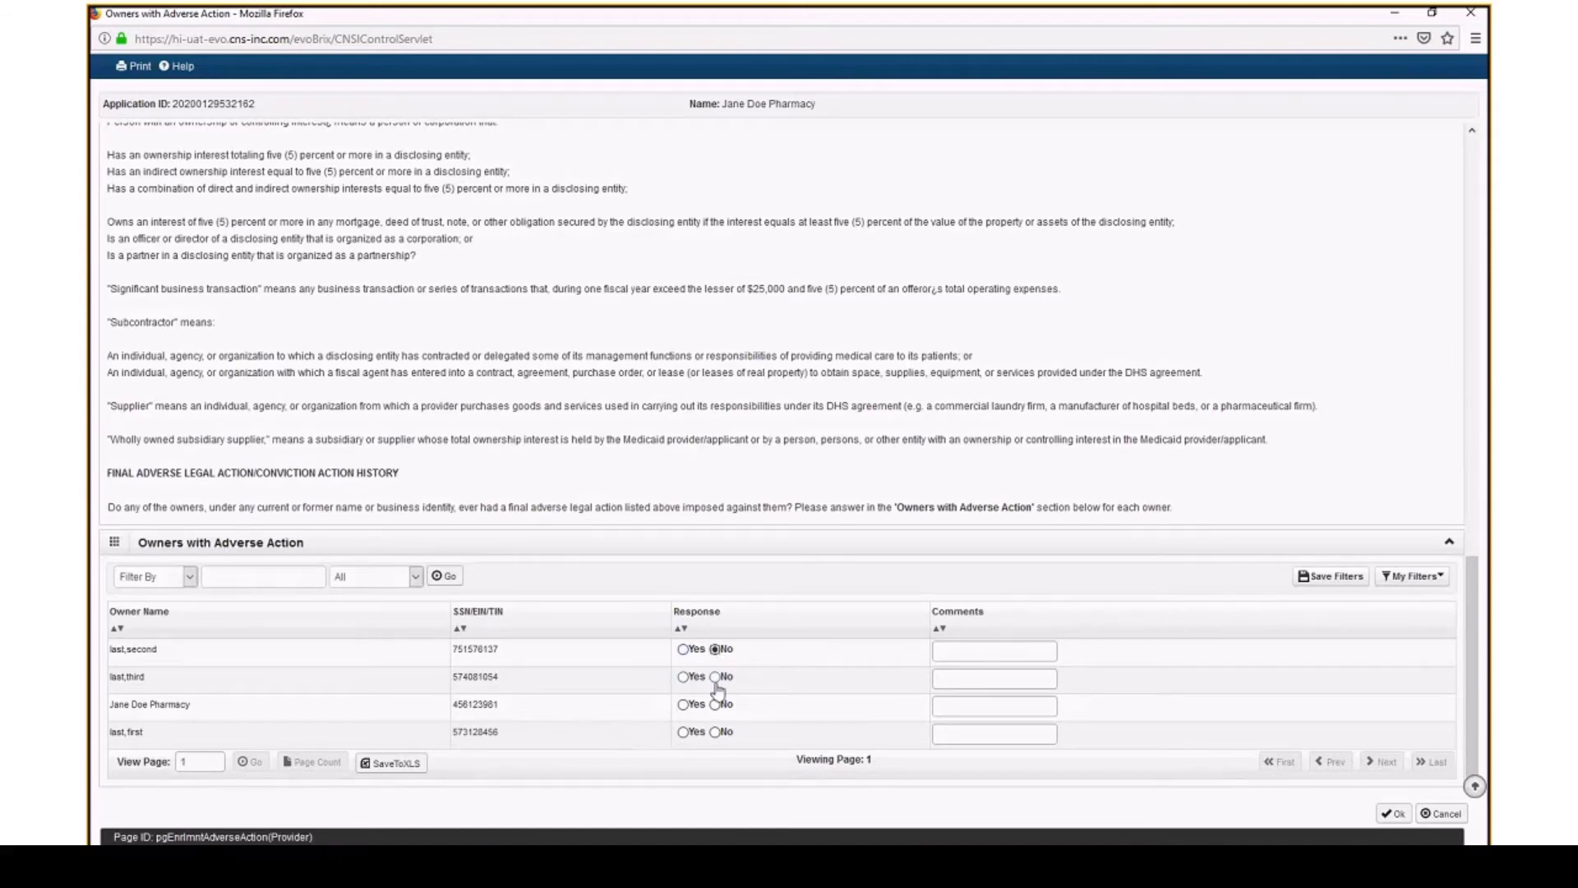
click(714, 676)
click(715, 704)
click(714, 732)
click(1397, 814)
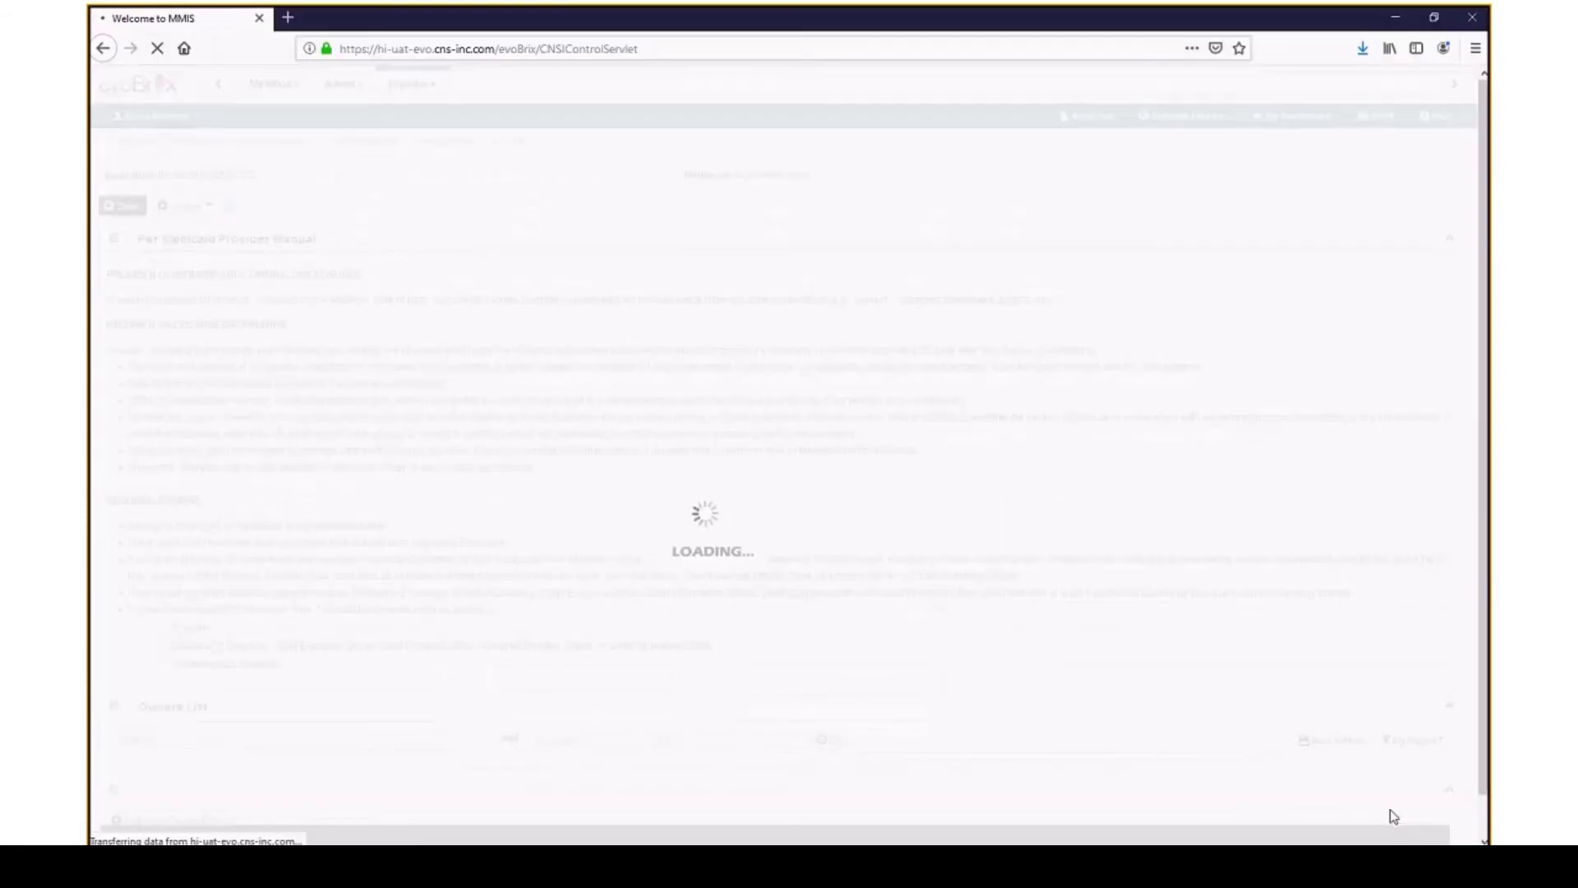
scroll(1343, 631, down, 3)
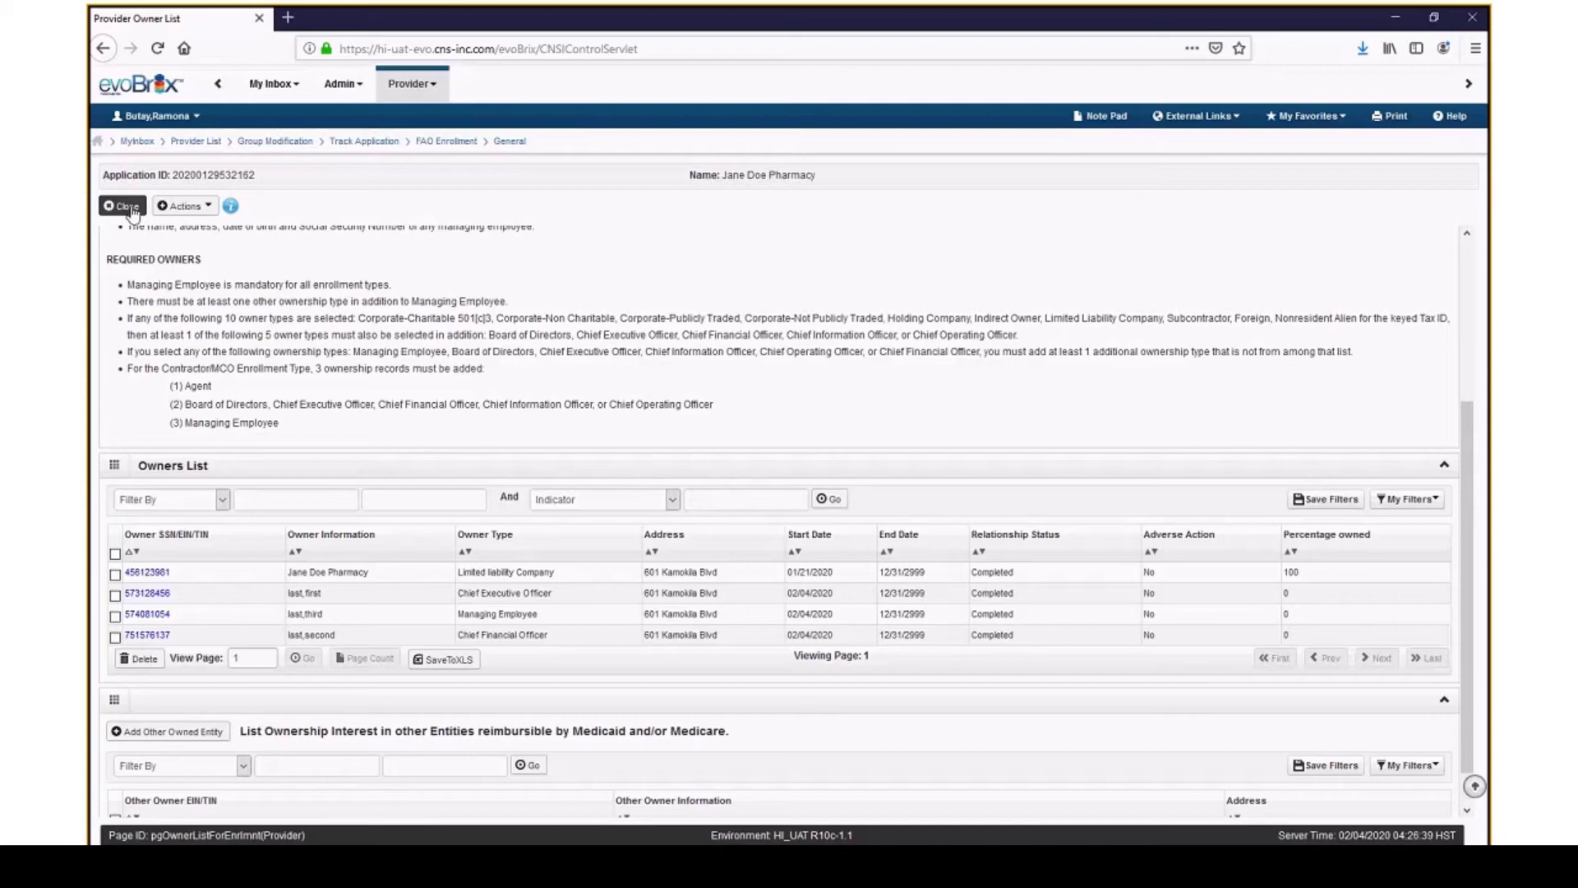
Close the owner page, open Step 9 Add Taxonomy, start an entry, and open the NUCC code list
click(132, 209)
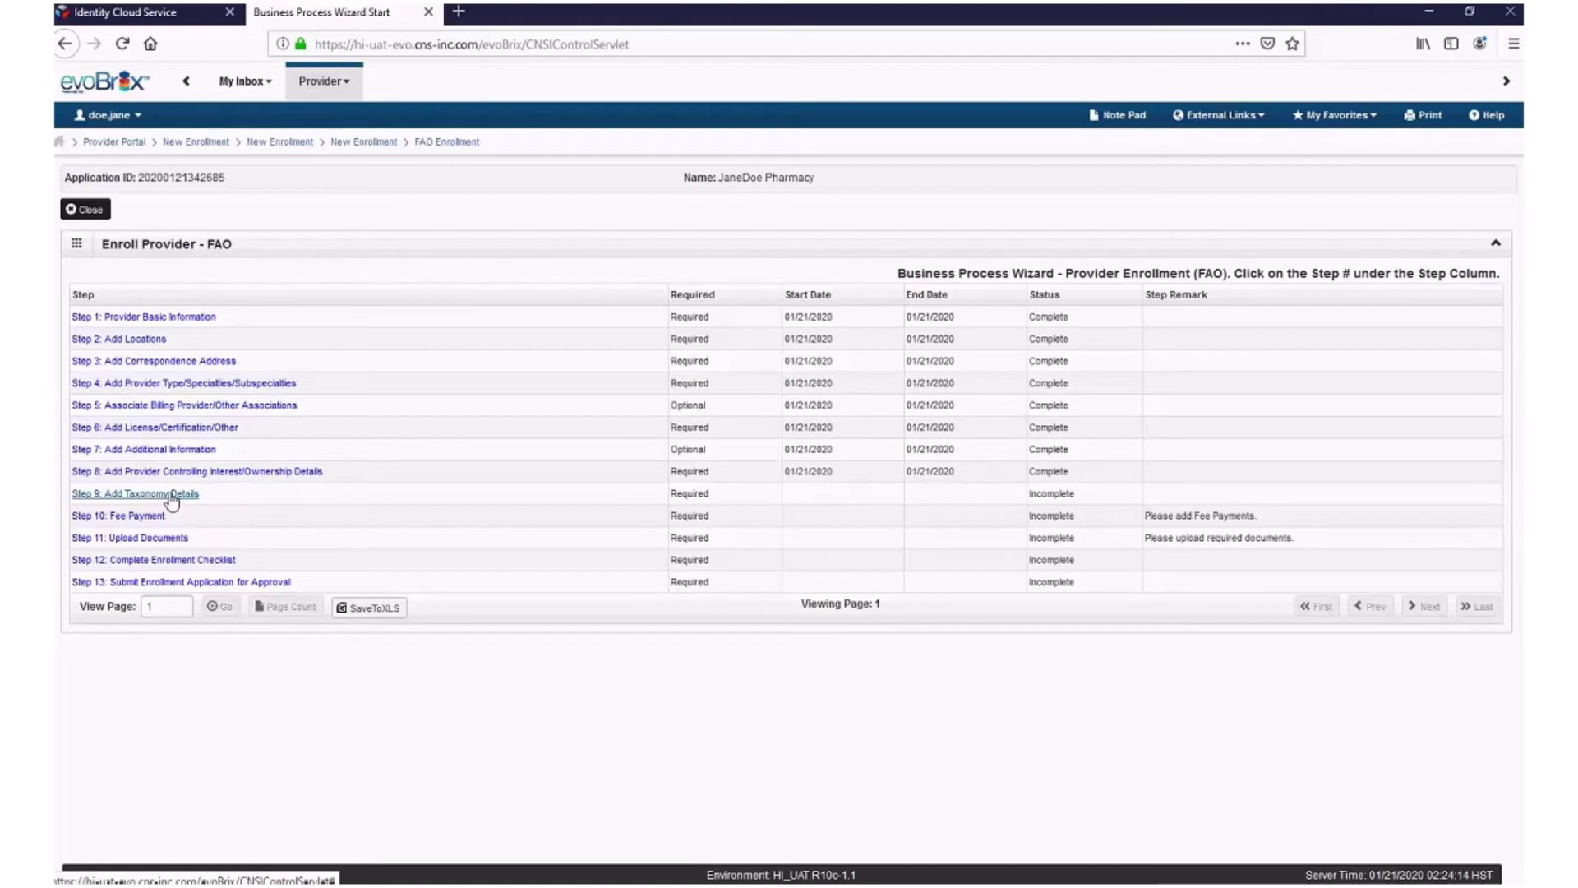
click(169, 494)
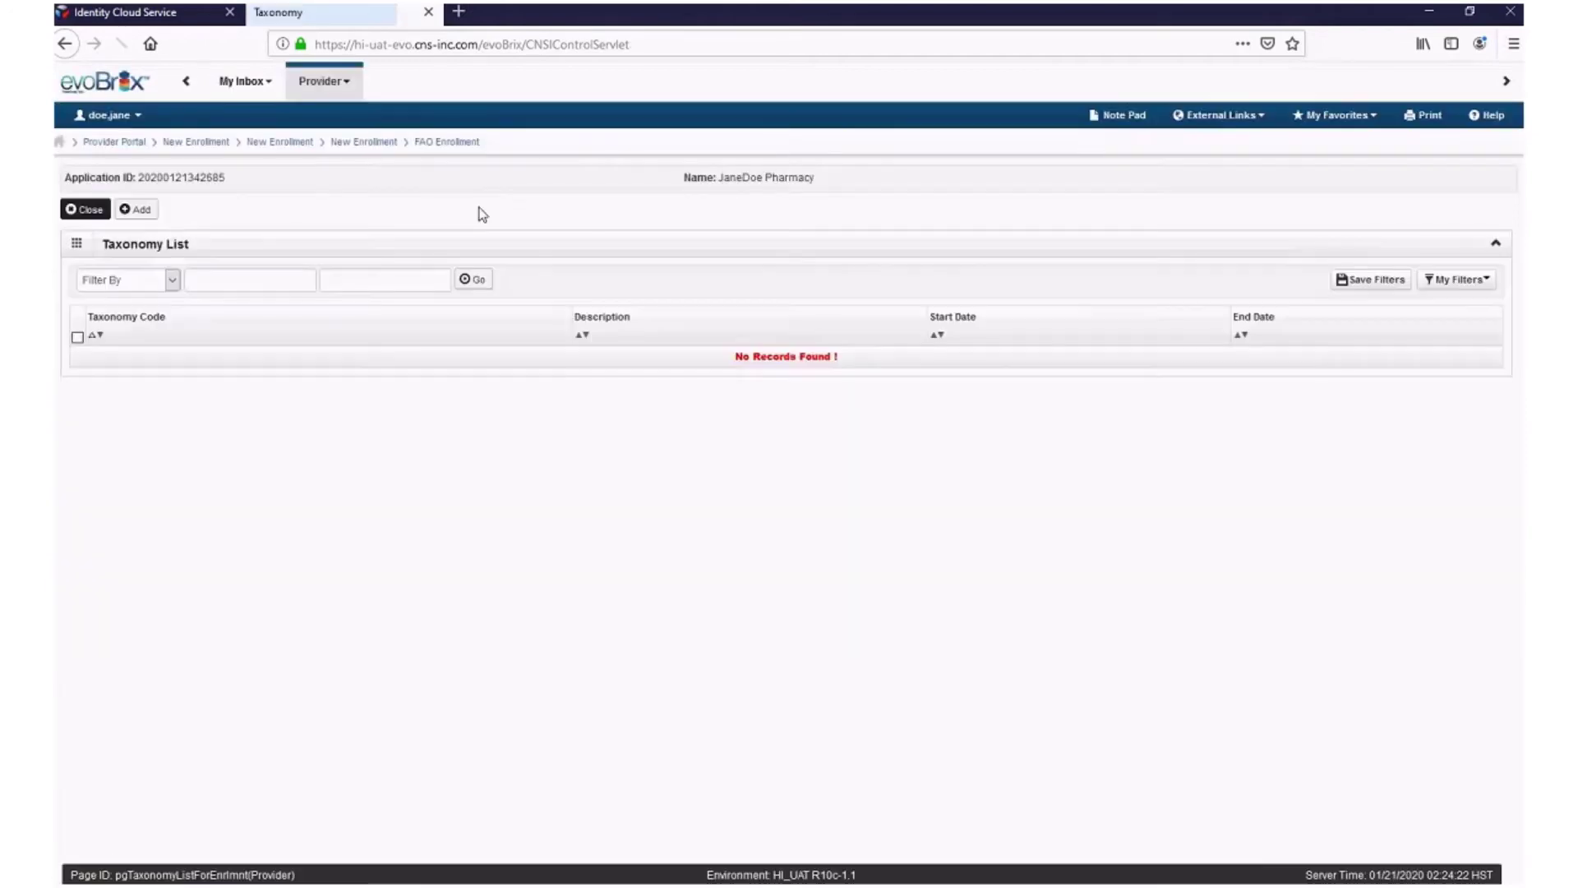
click(145, 210)
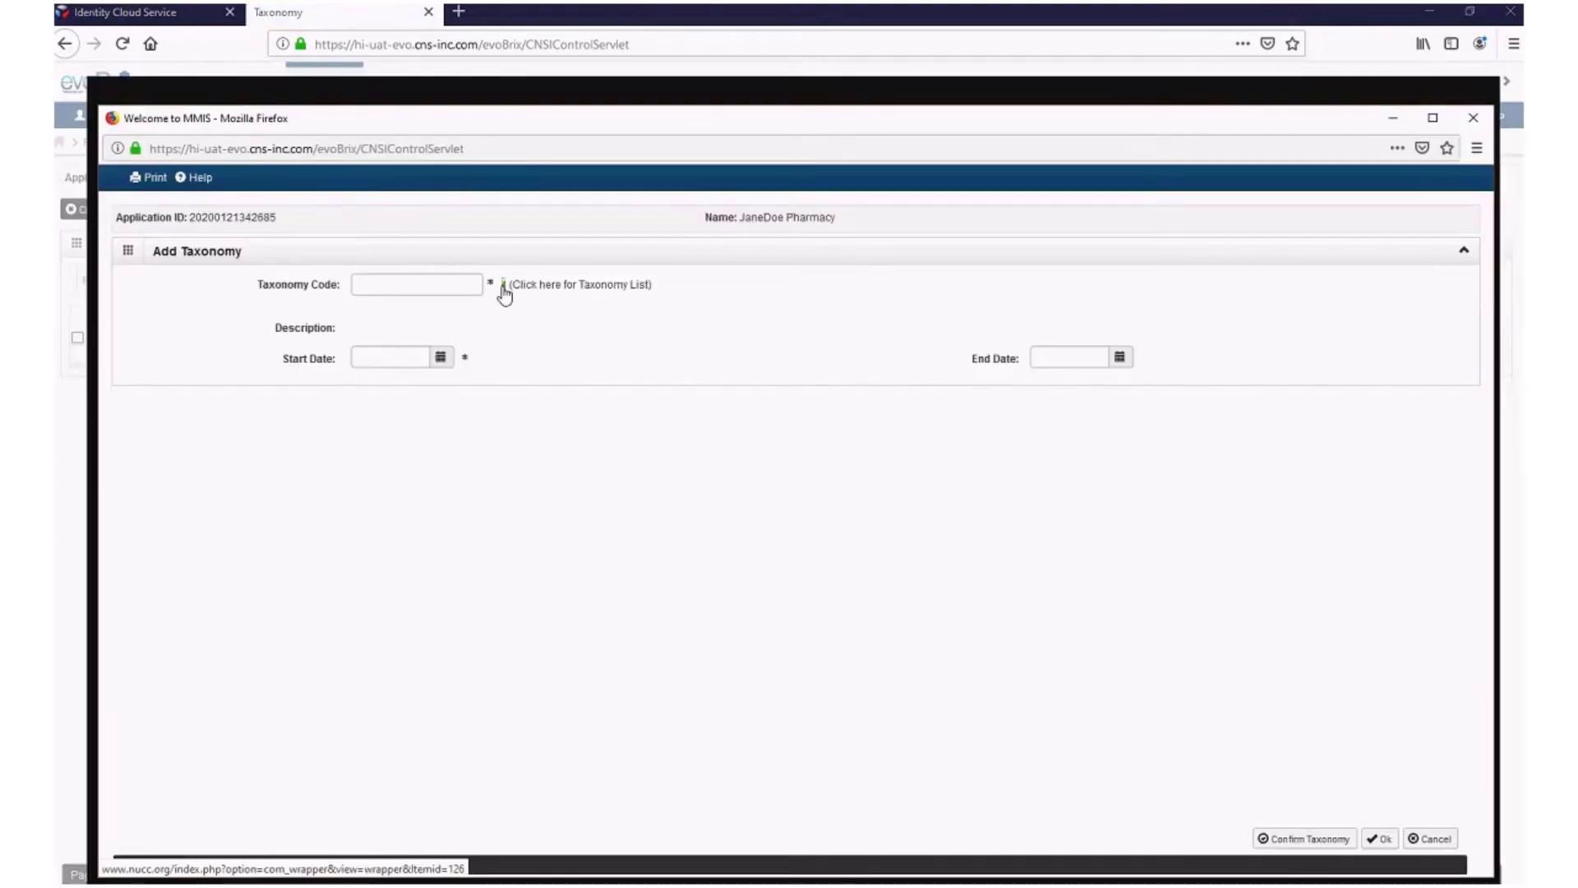
click(504, 288)
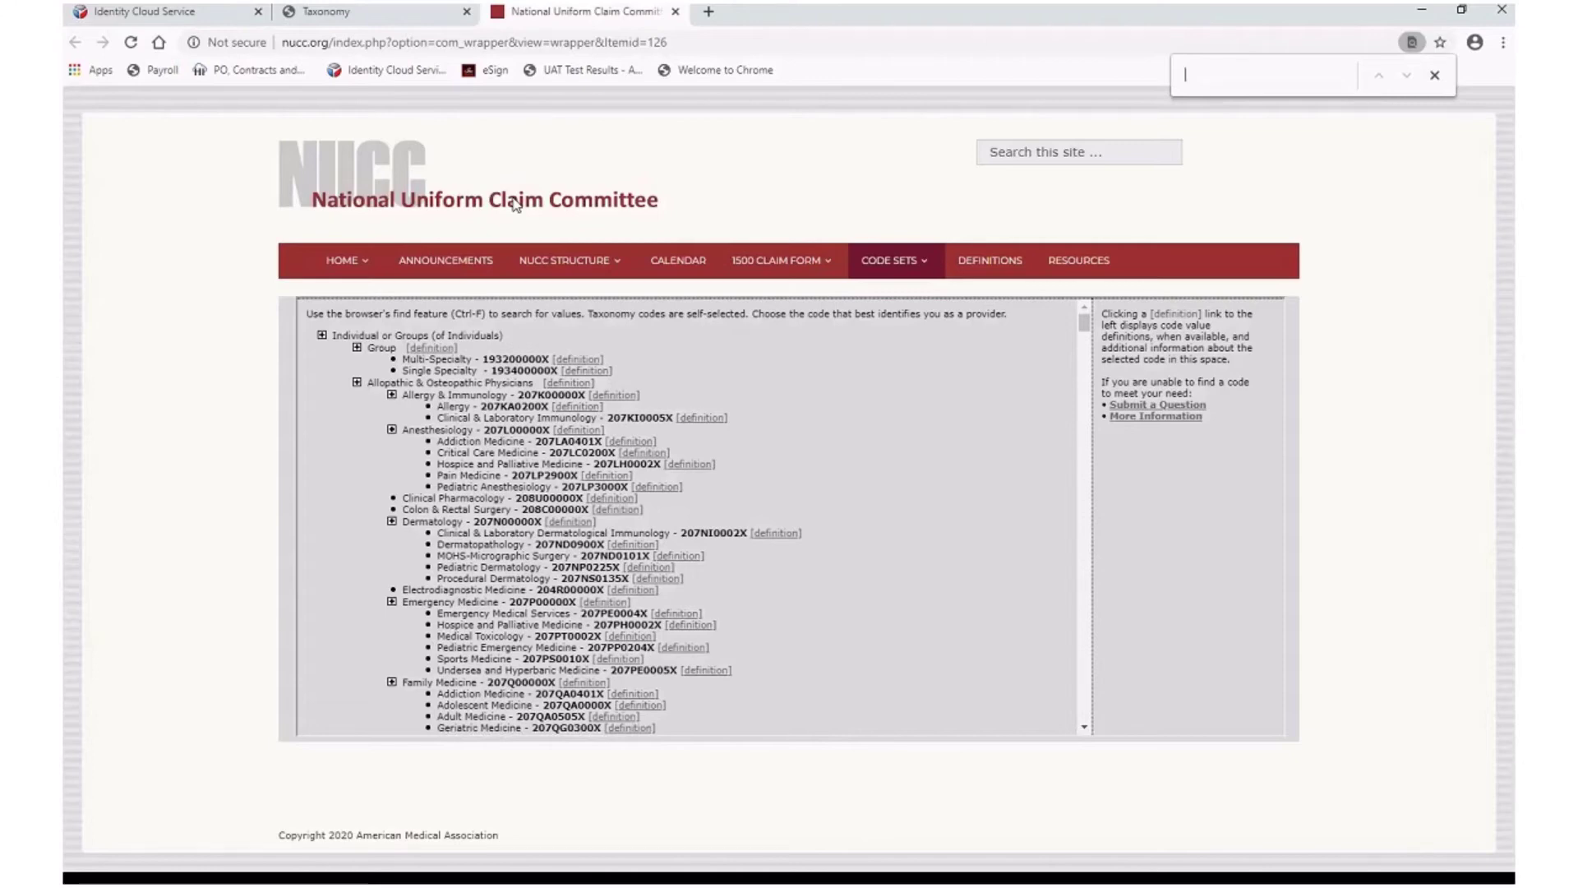
Search the NUCC page for 'general' and copy the General Practice code 208D00000X
text(g)
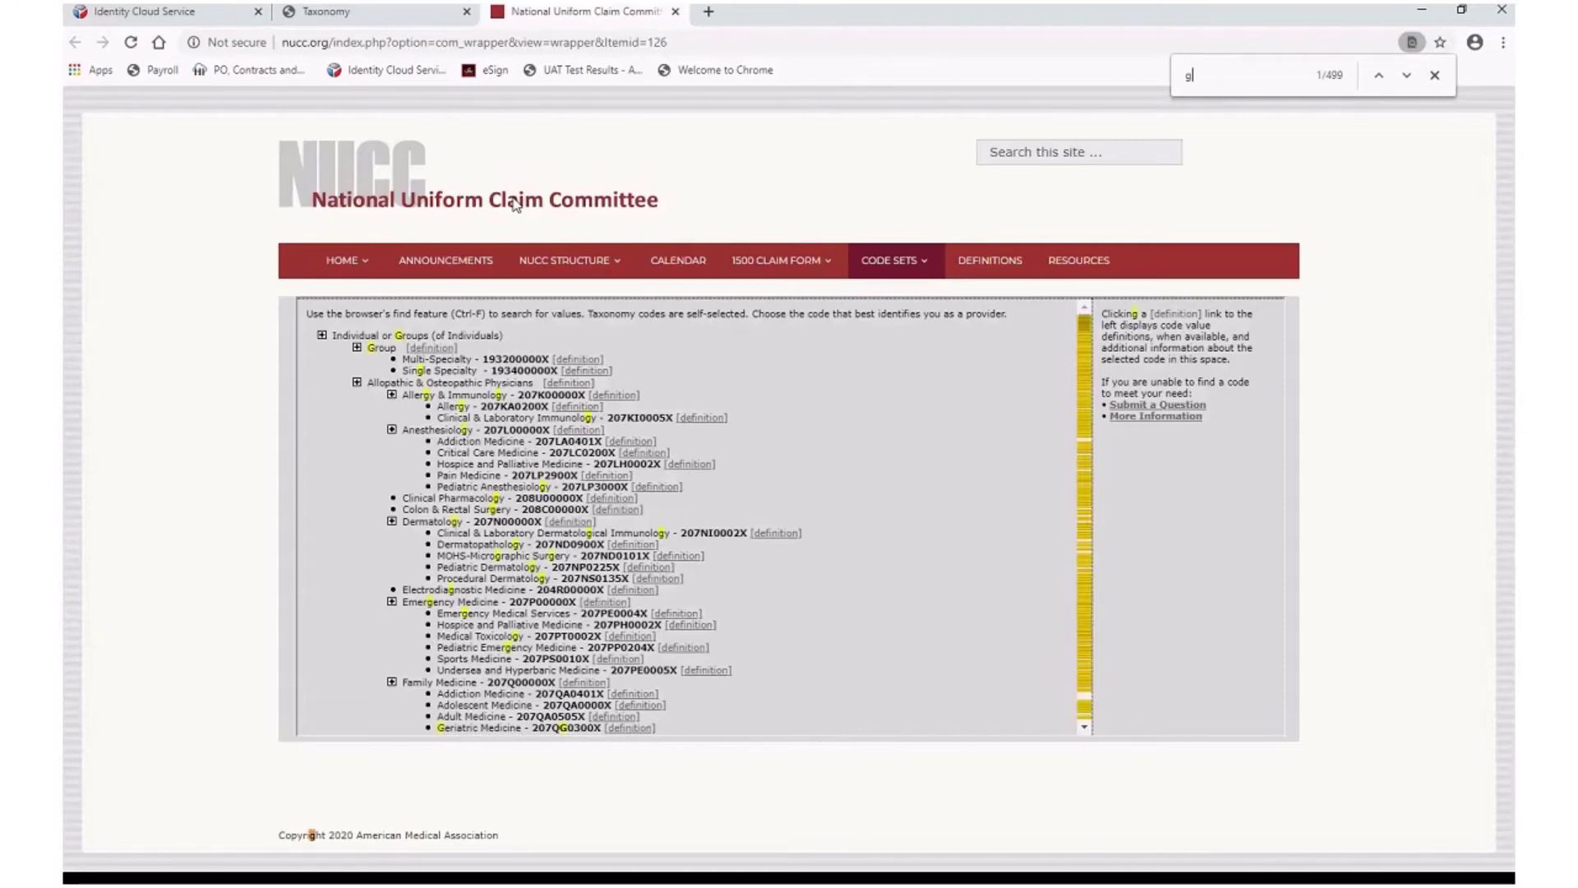
text(enera)
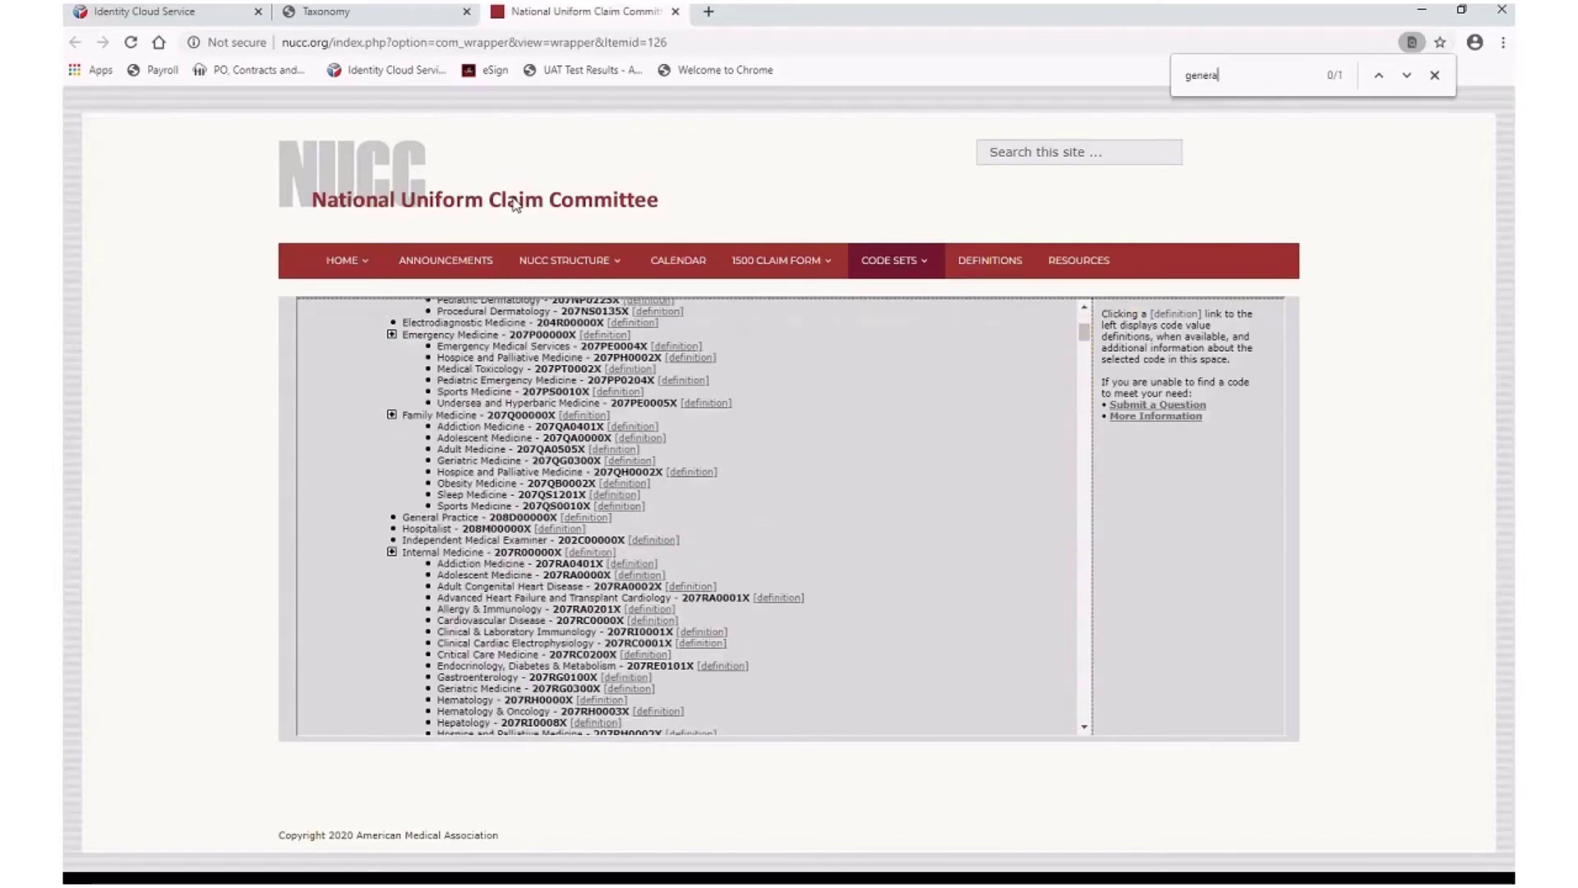
text(l)
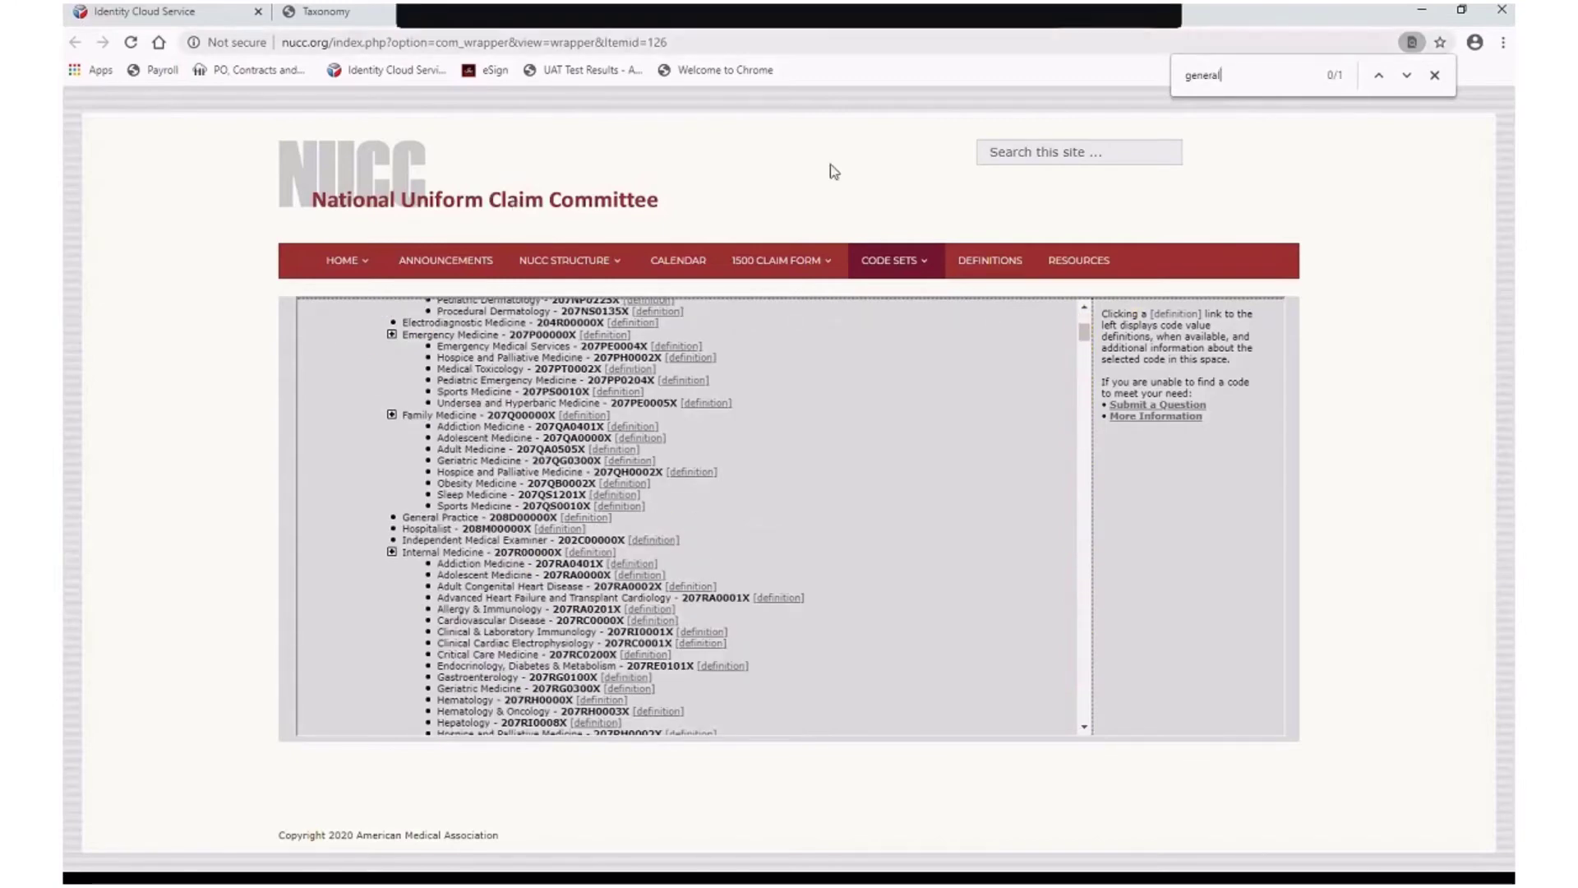
key(Return)
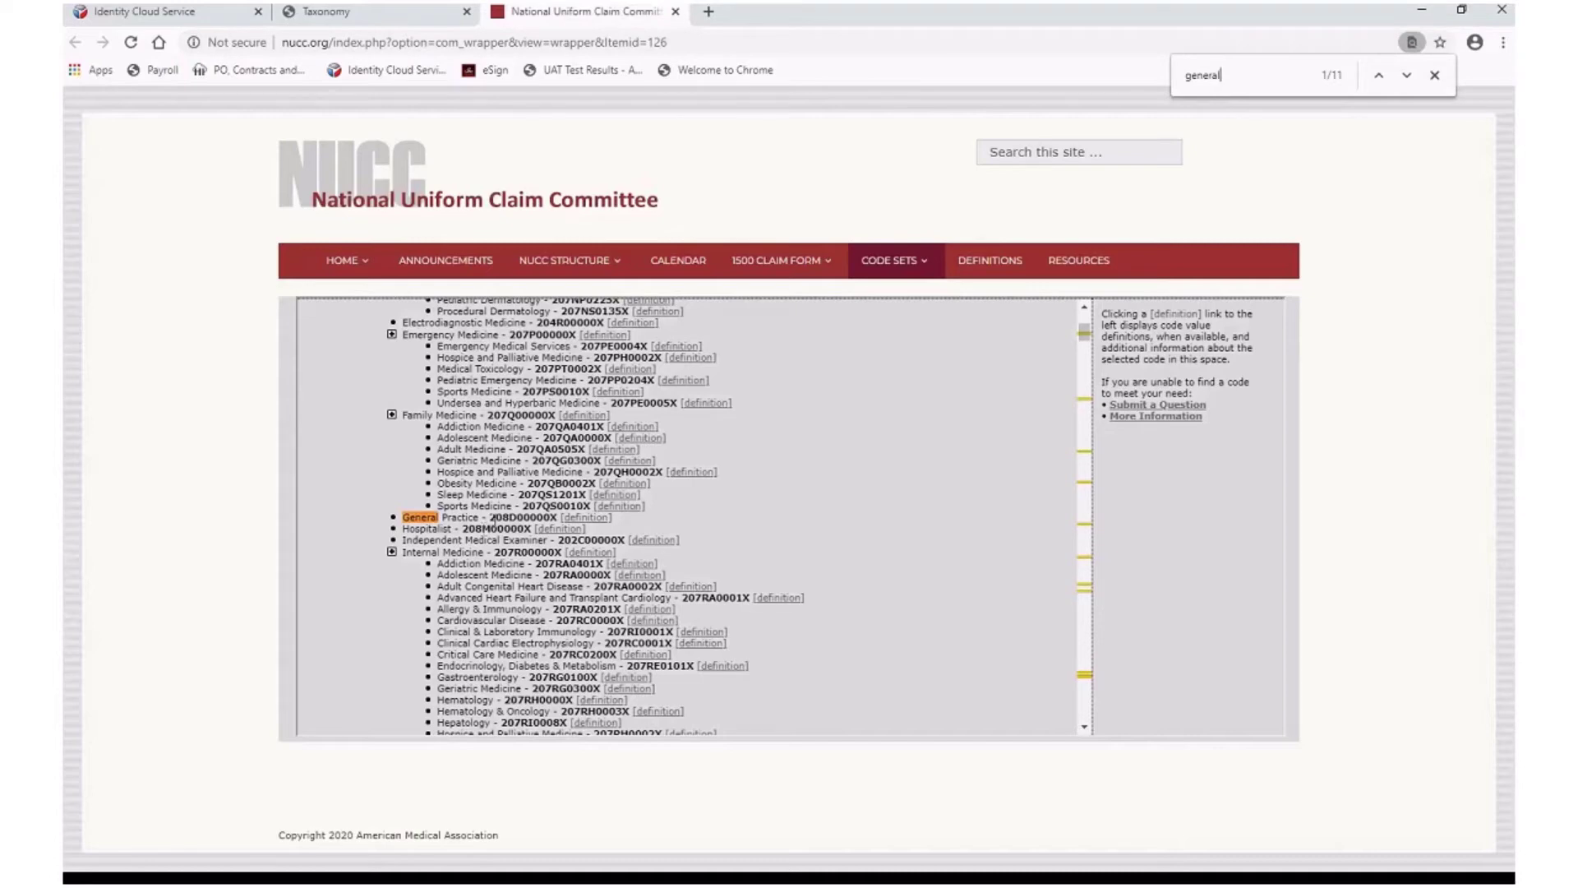
drag(490, 518, 557, 518)
right_click(551, 517)
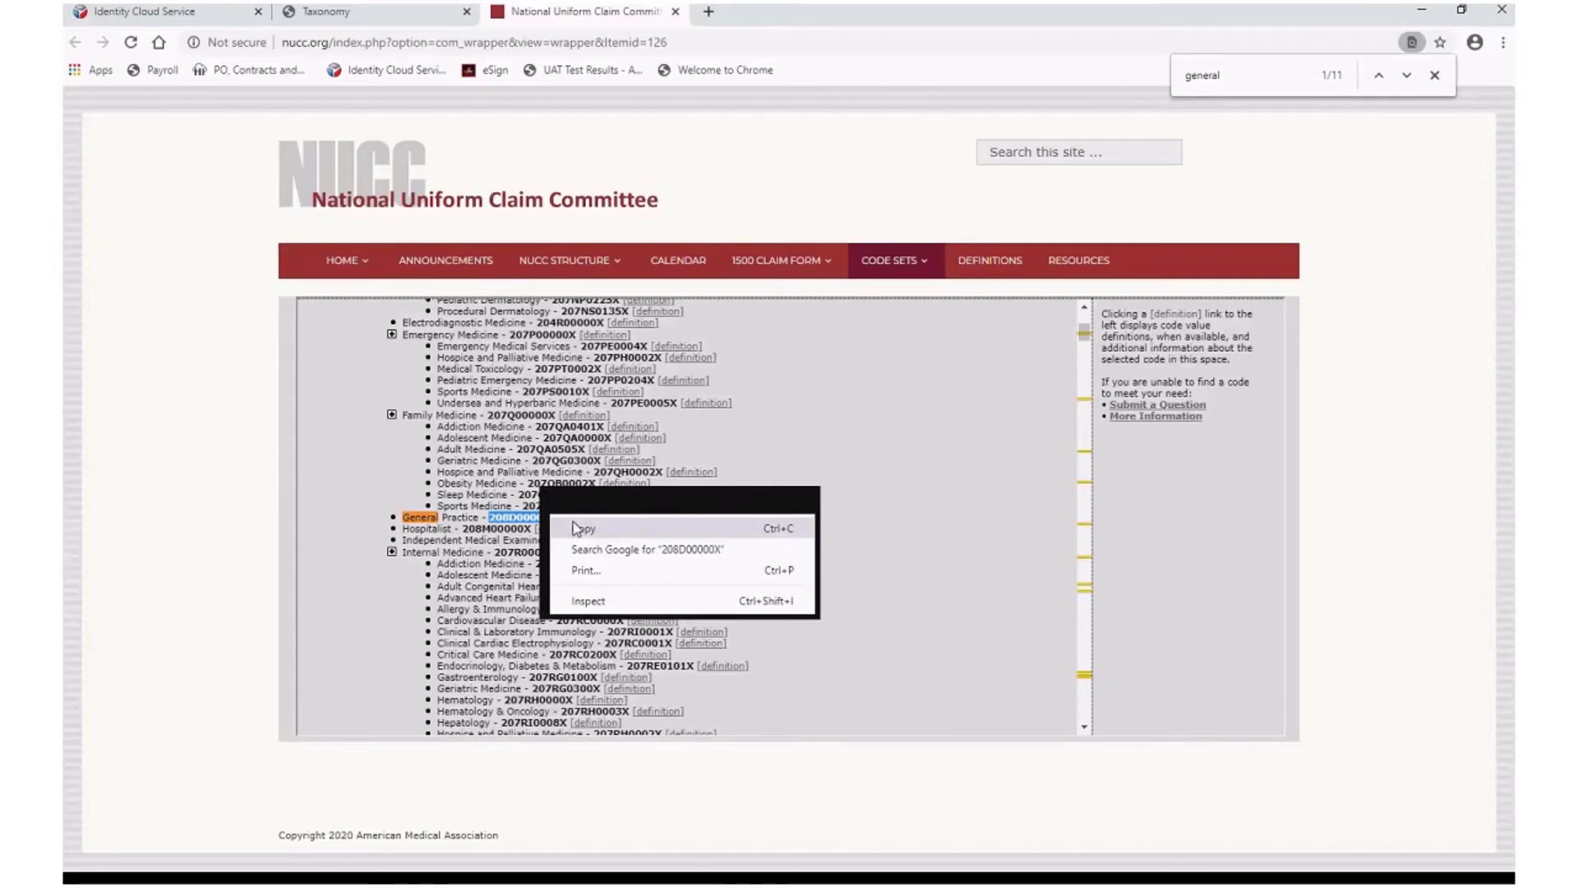
click(577, 528)
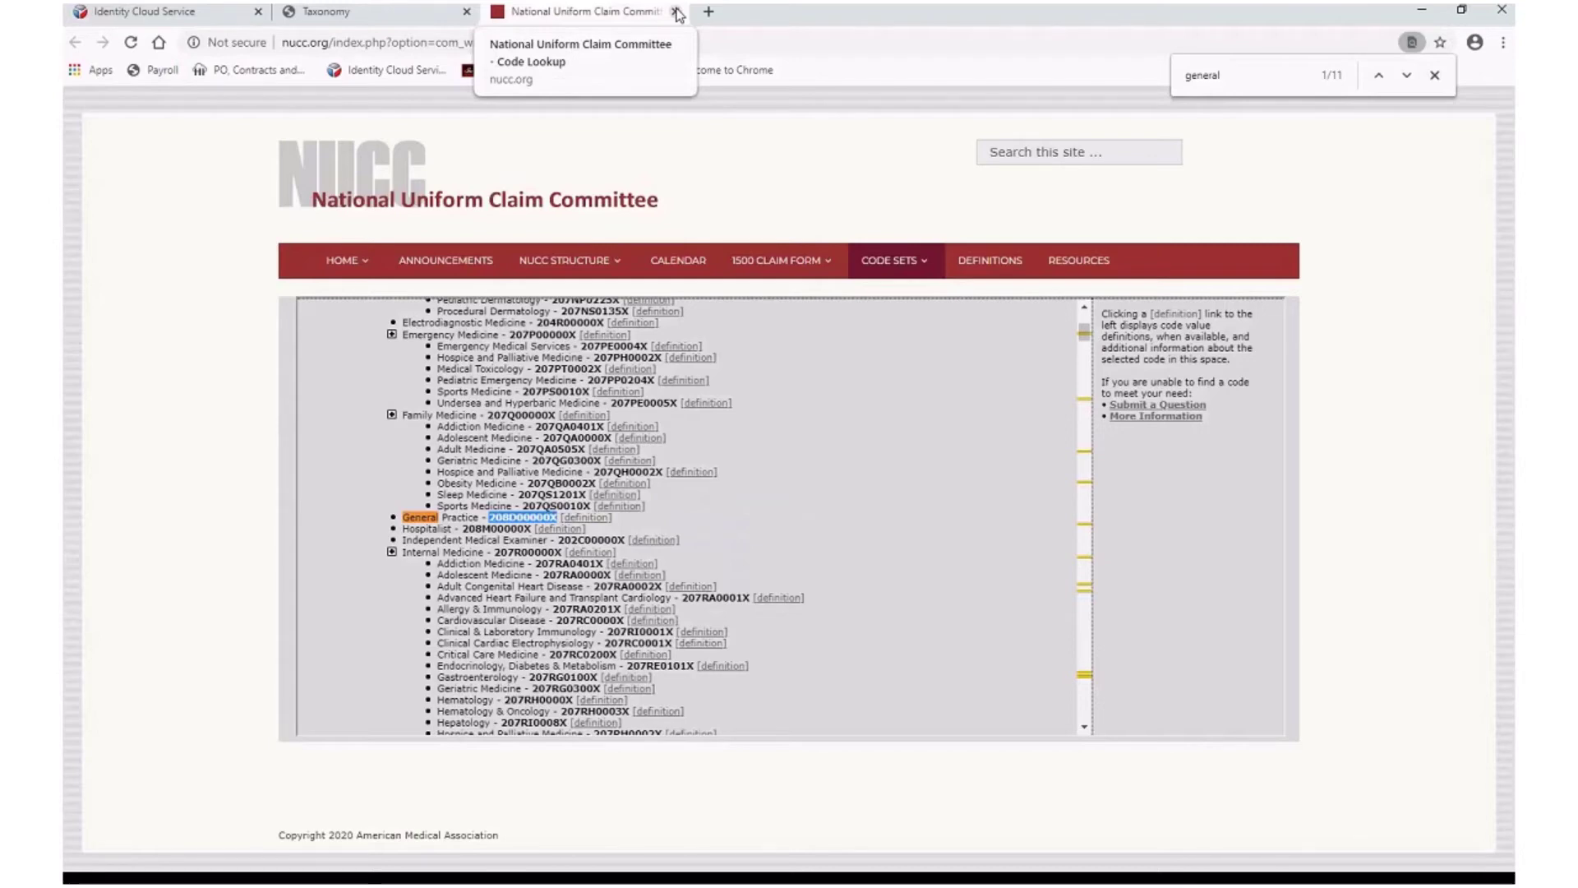
click(677, 12)
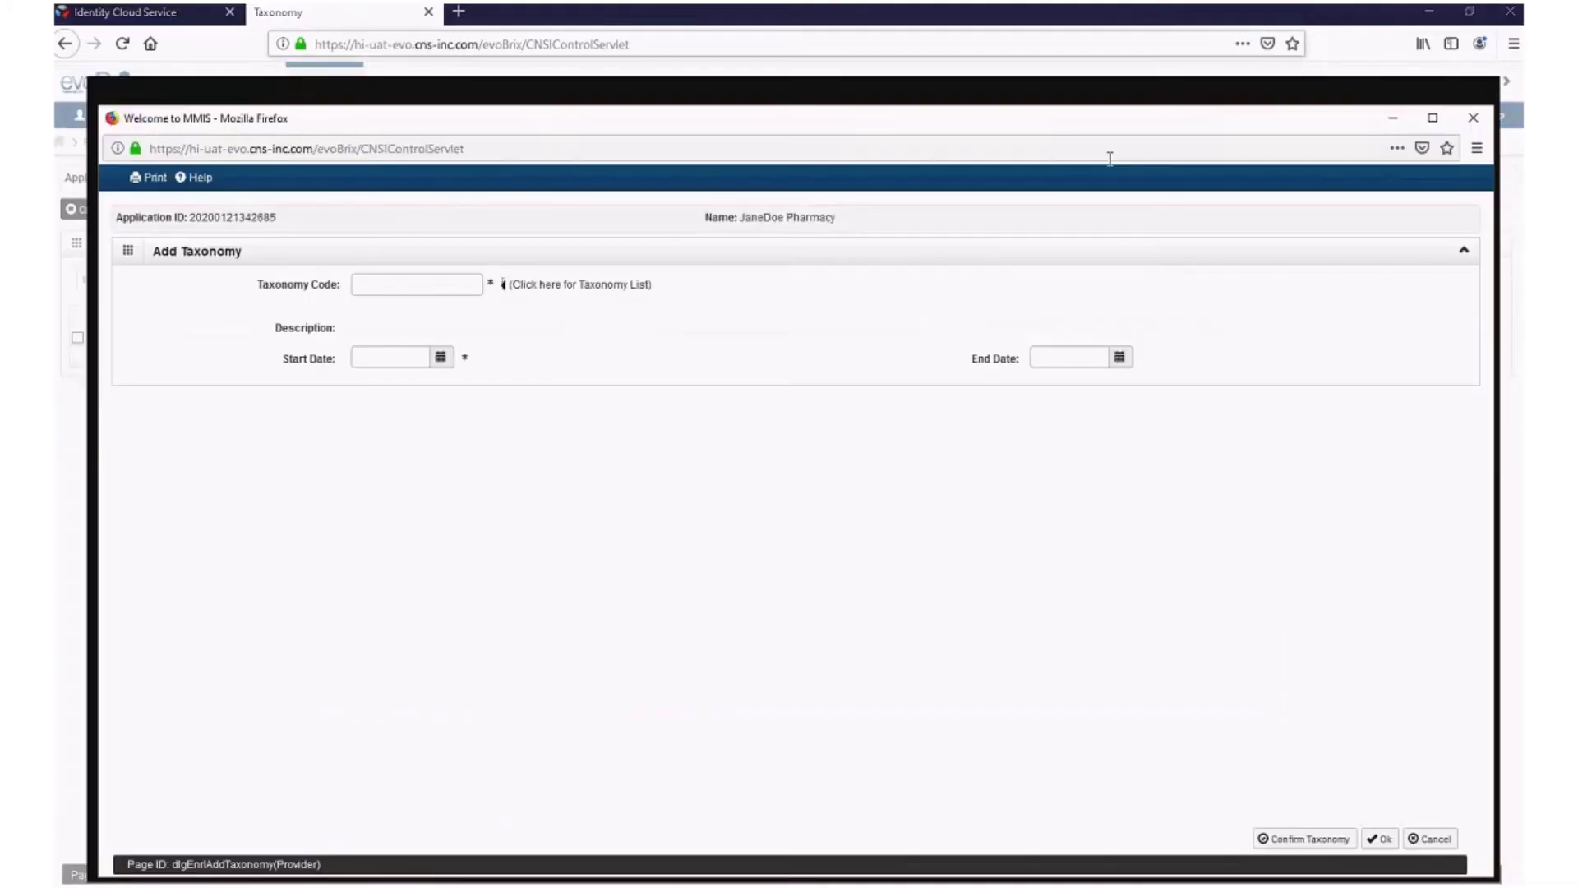
Paste taxonomy 333600000X, set start date 01/21/2020, confirm the Pharmacy code, save, and close
right_click(424, 284)
click(444, 355)
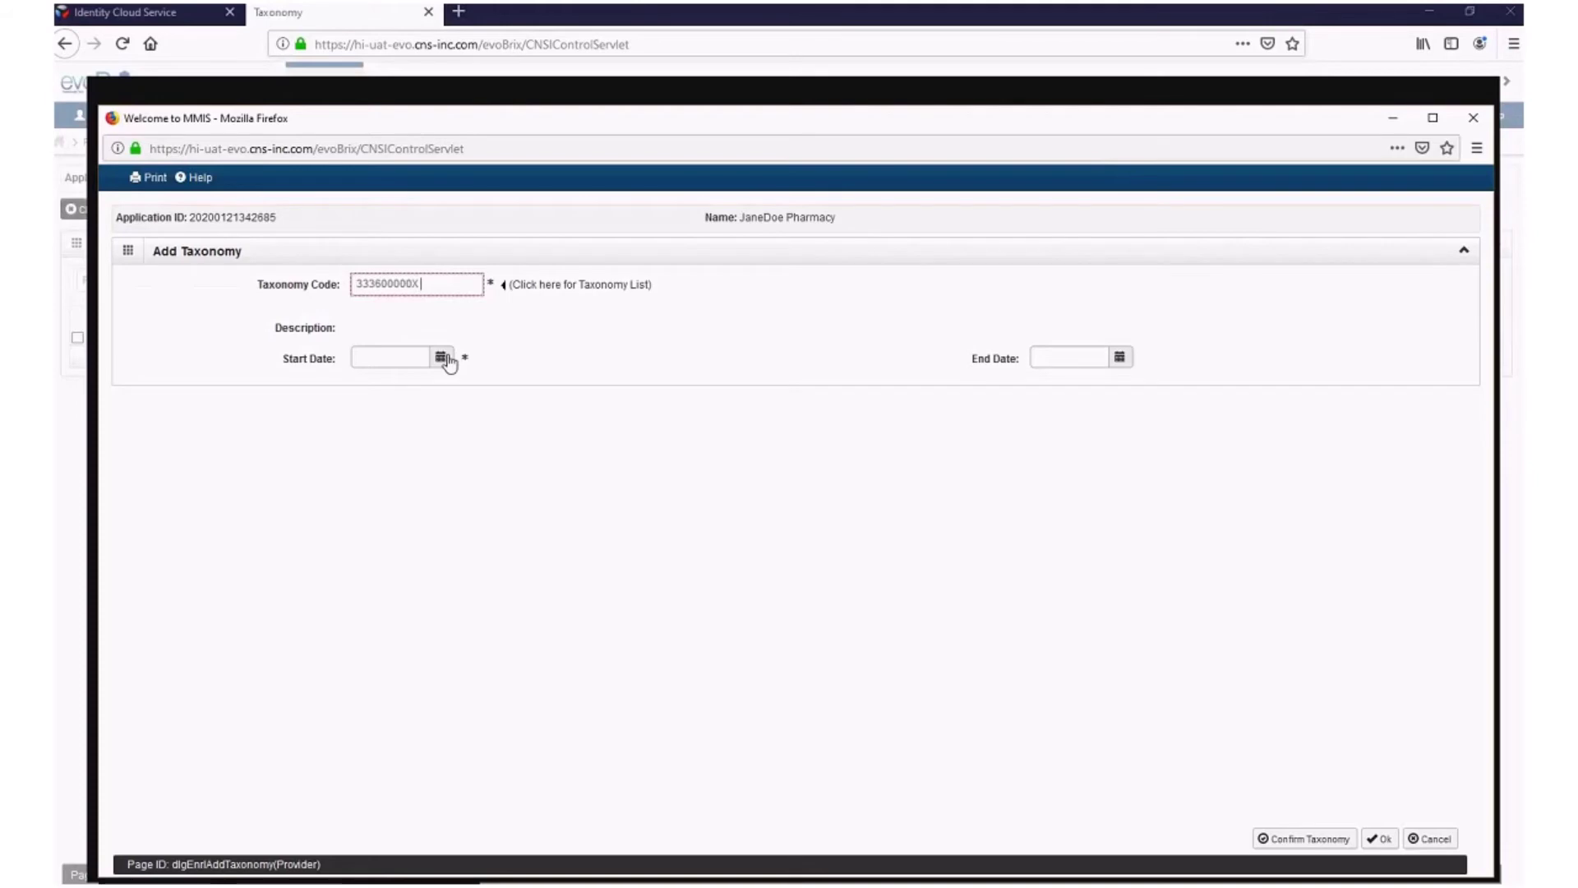
click(443, 359)
click(336, 512)
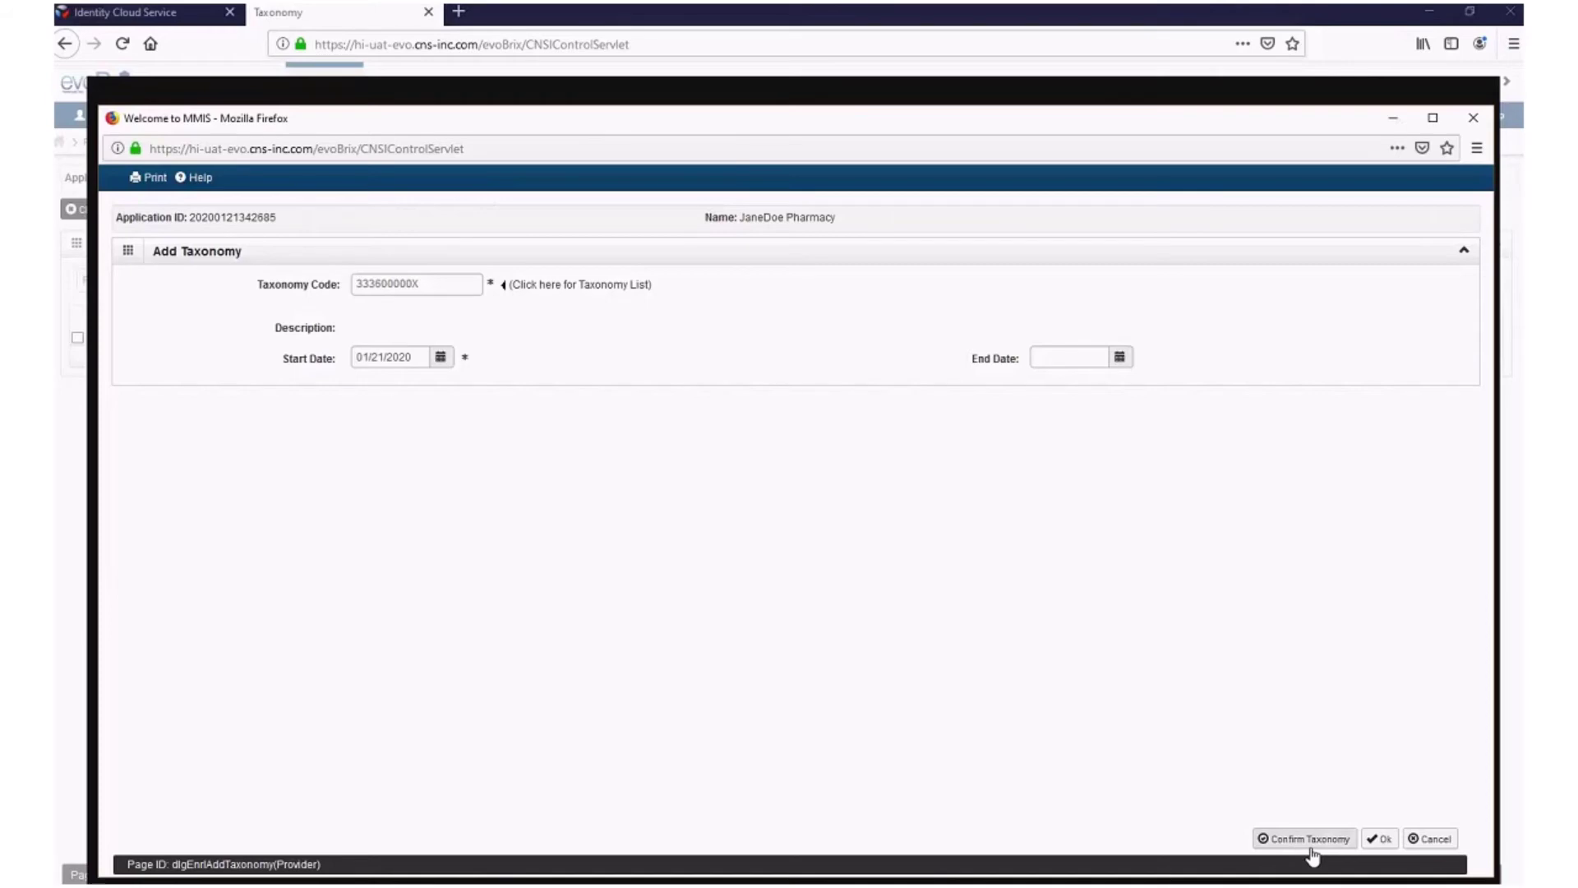
click(1313, 851)
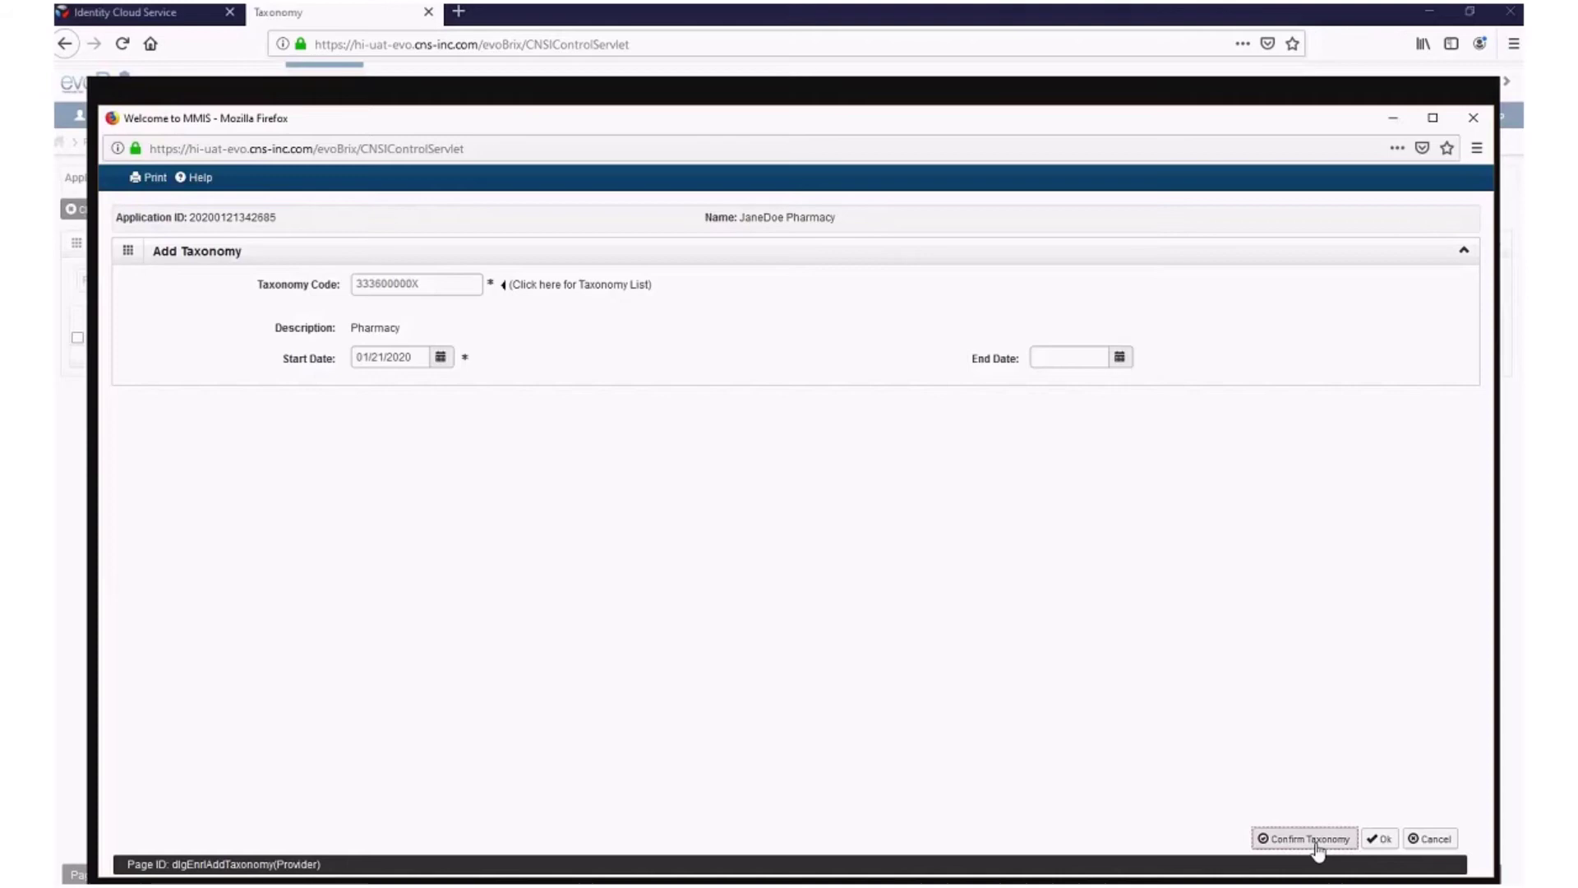
click(1382, 841)
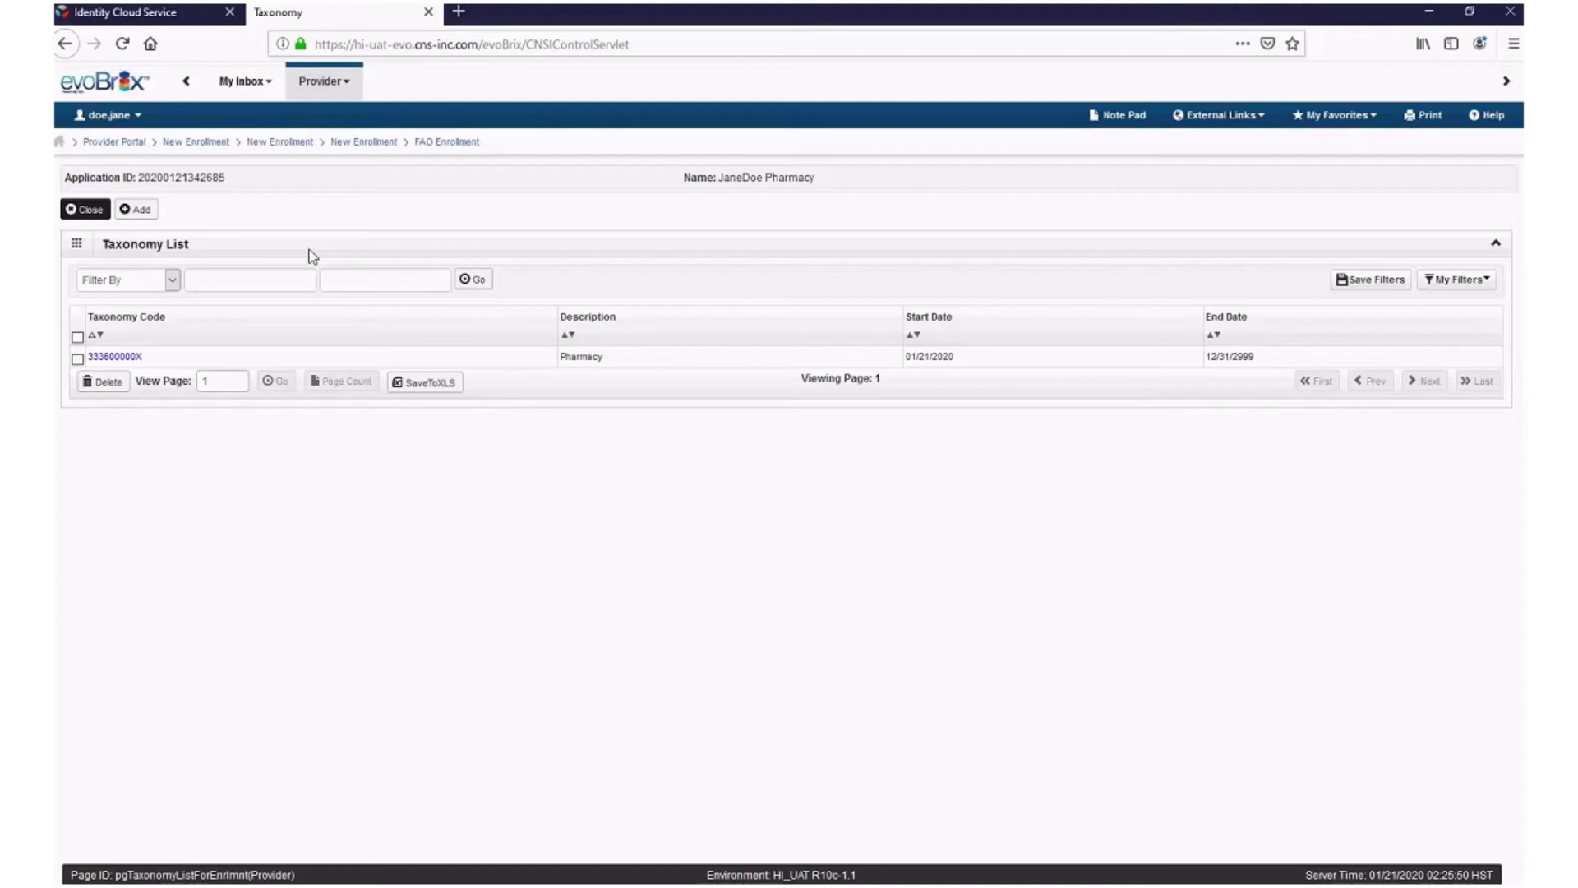
click(97, 212)
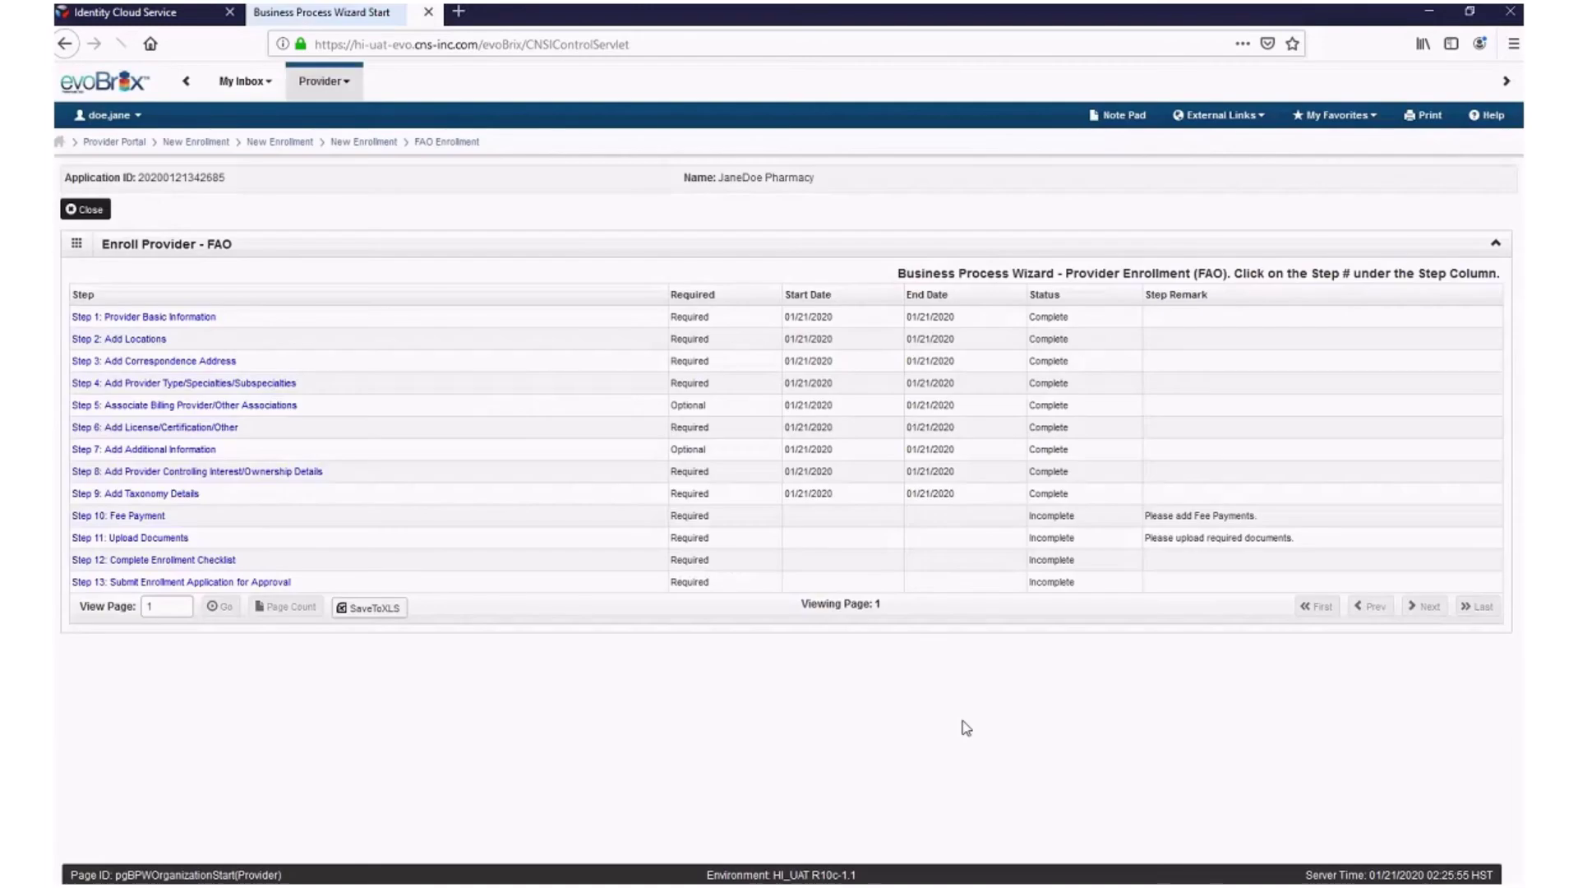
Open the fee payment step of the enrollment wizard
click(136, 518)
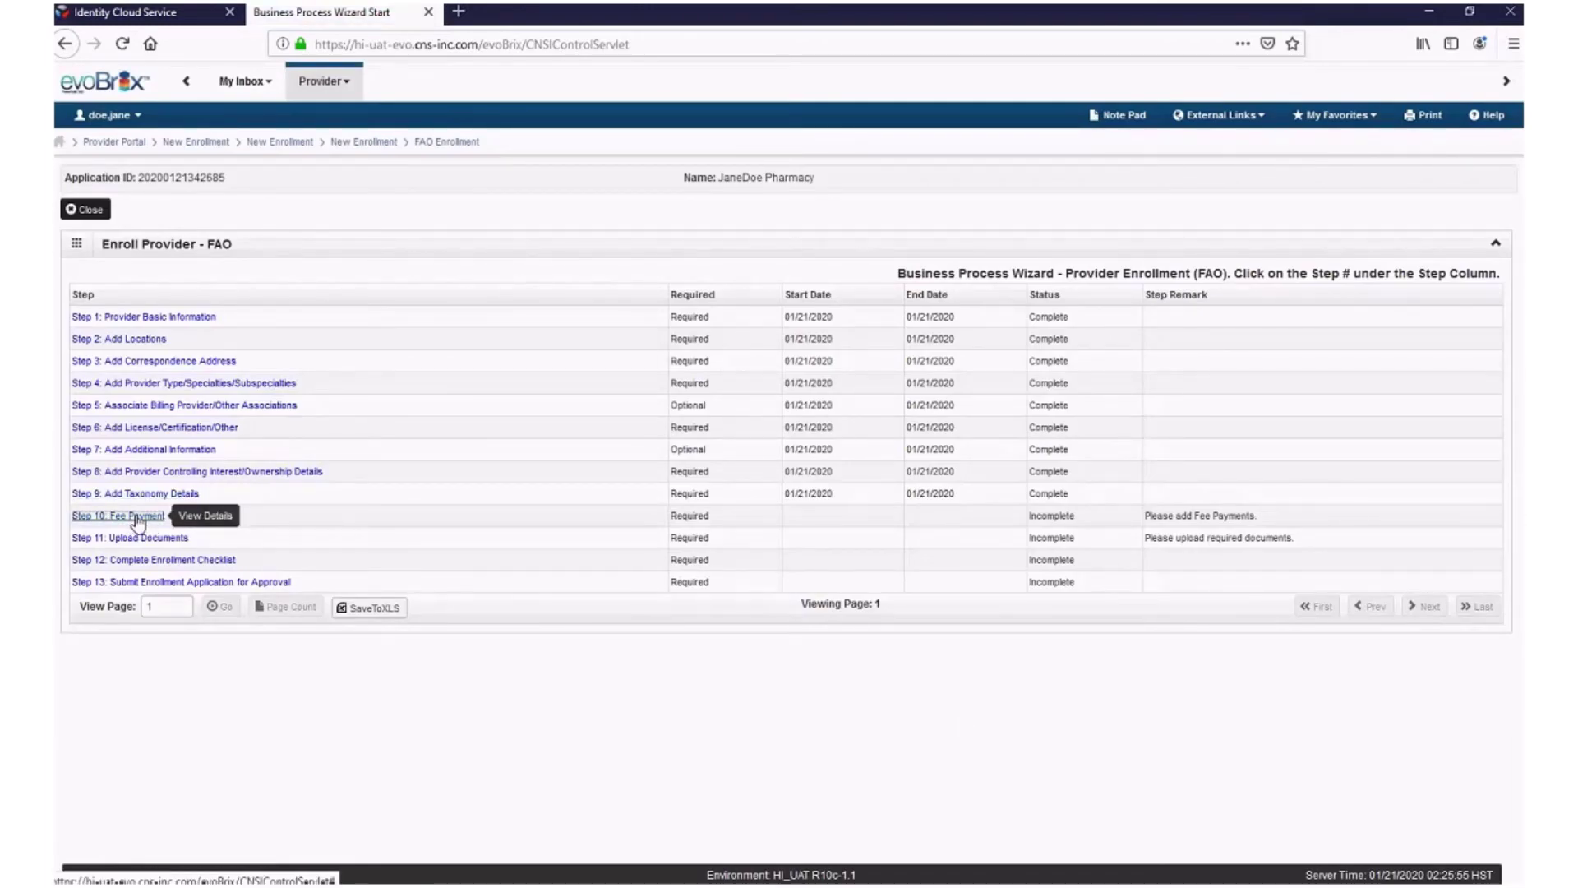
right_click(139, 526)
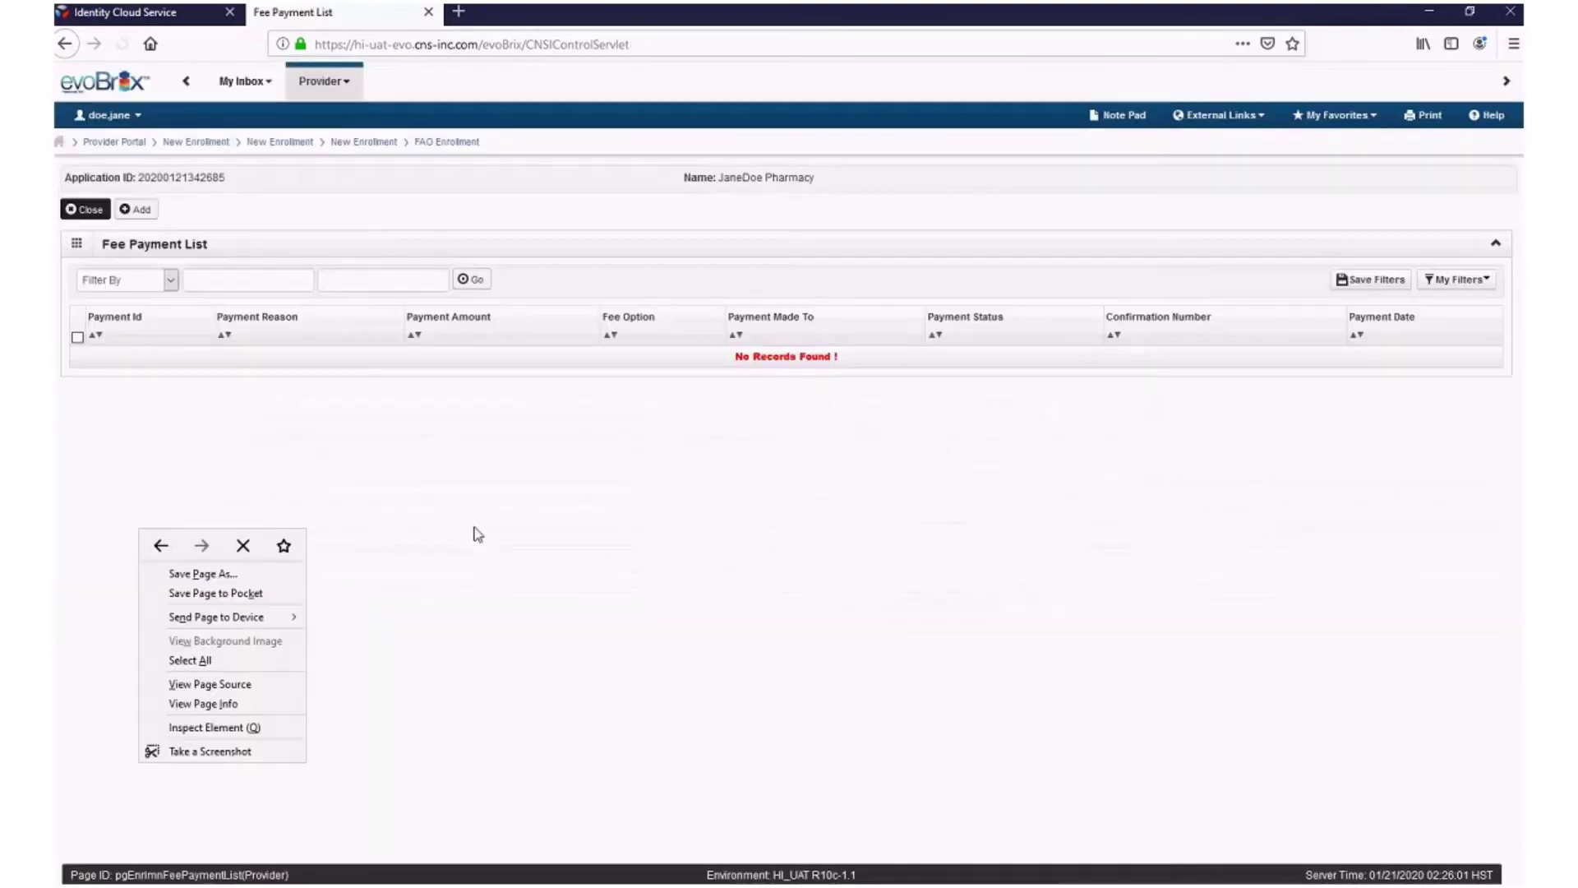
click(476, 532)
Add a Fee Paid to Medicare payment dated 12/01/2019 with its confirmation number
click(136, 211)
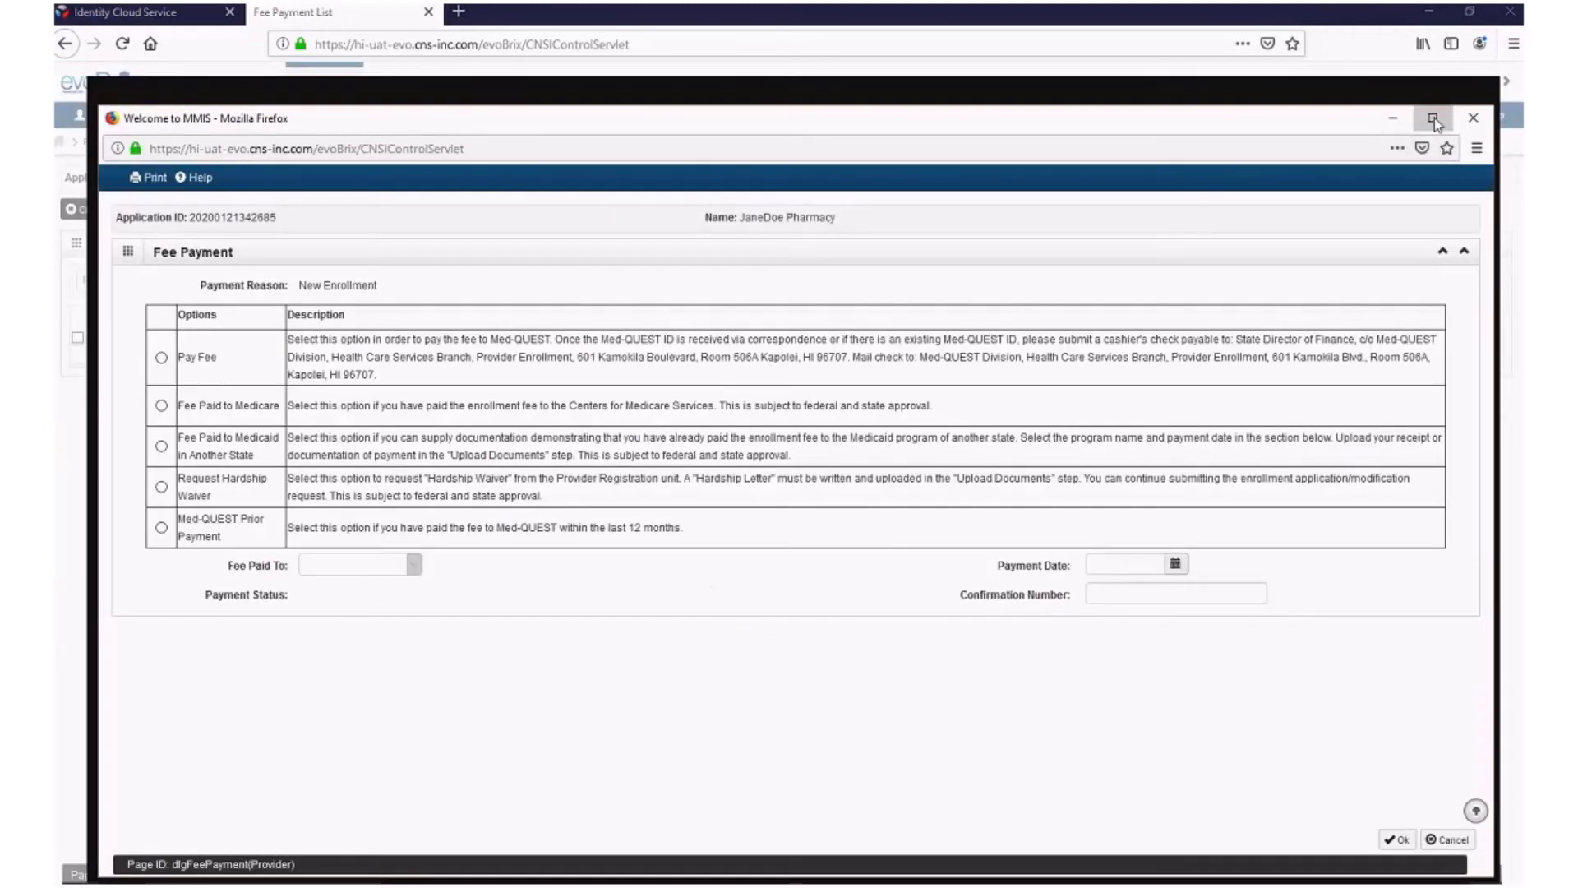
click(1433, 118)
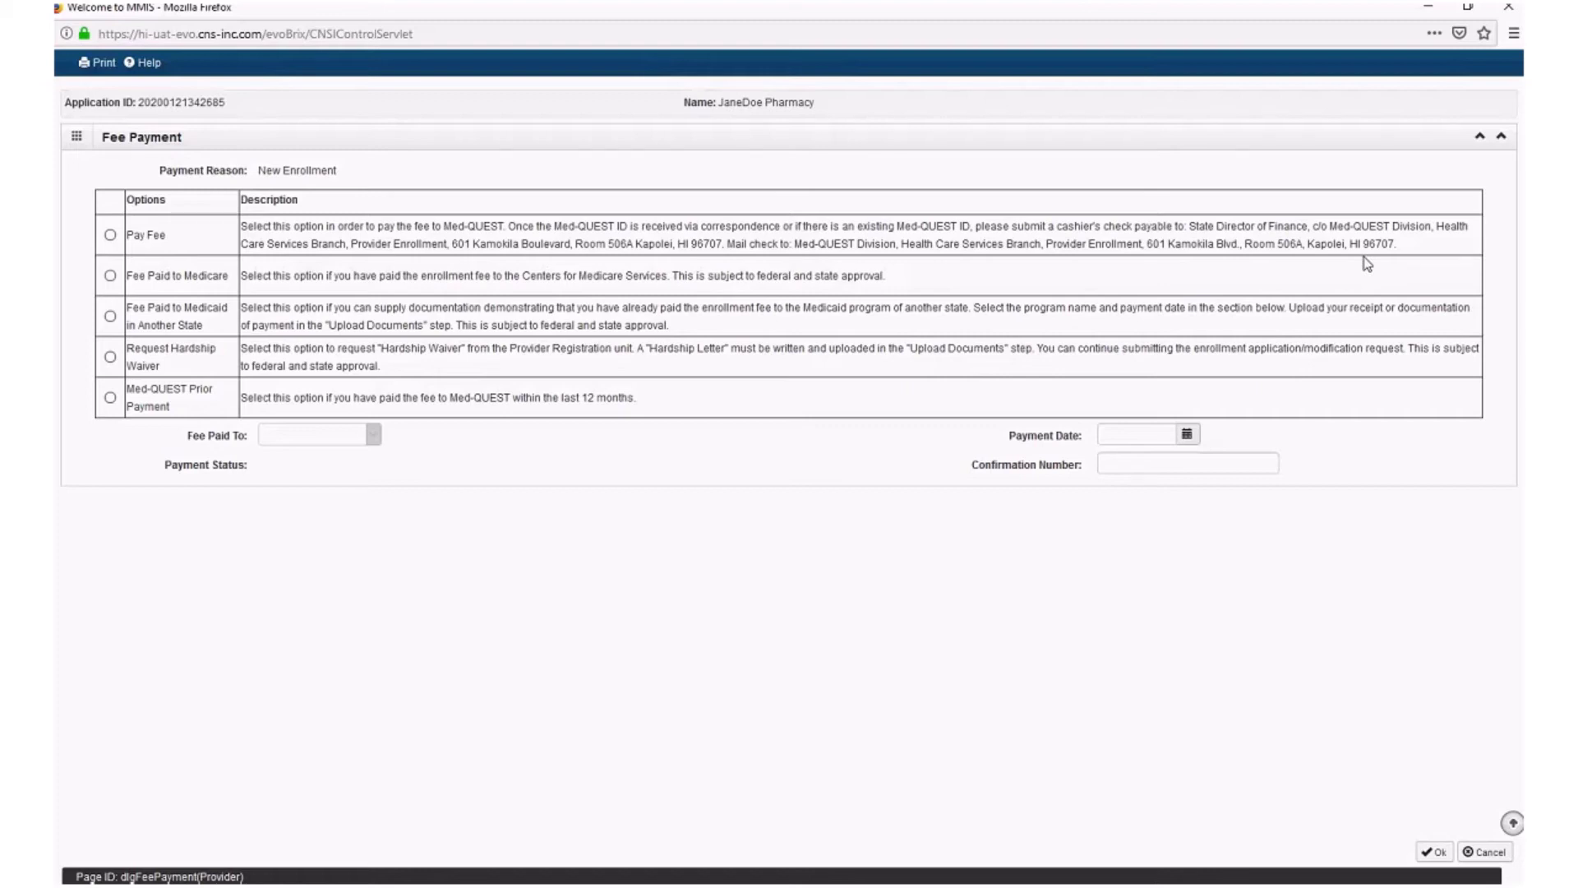
click(1186, 433)
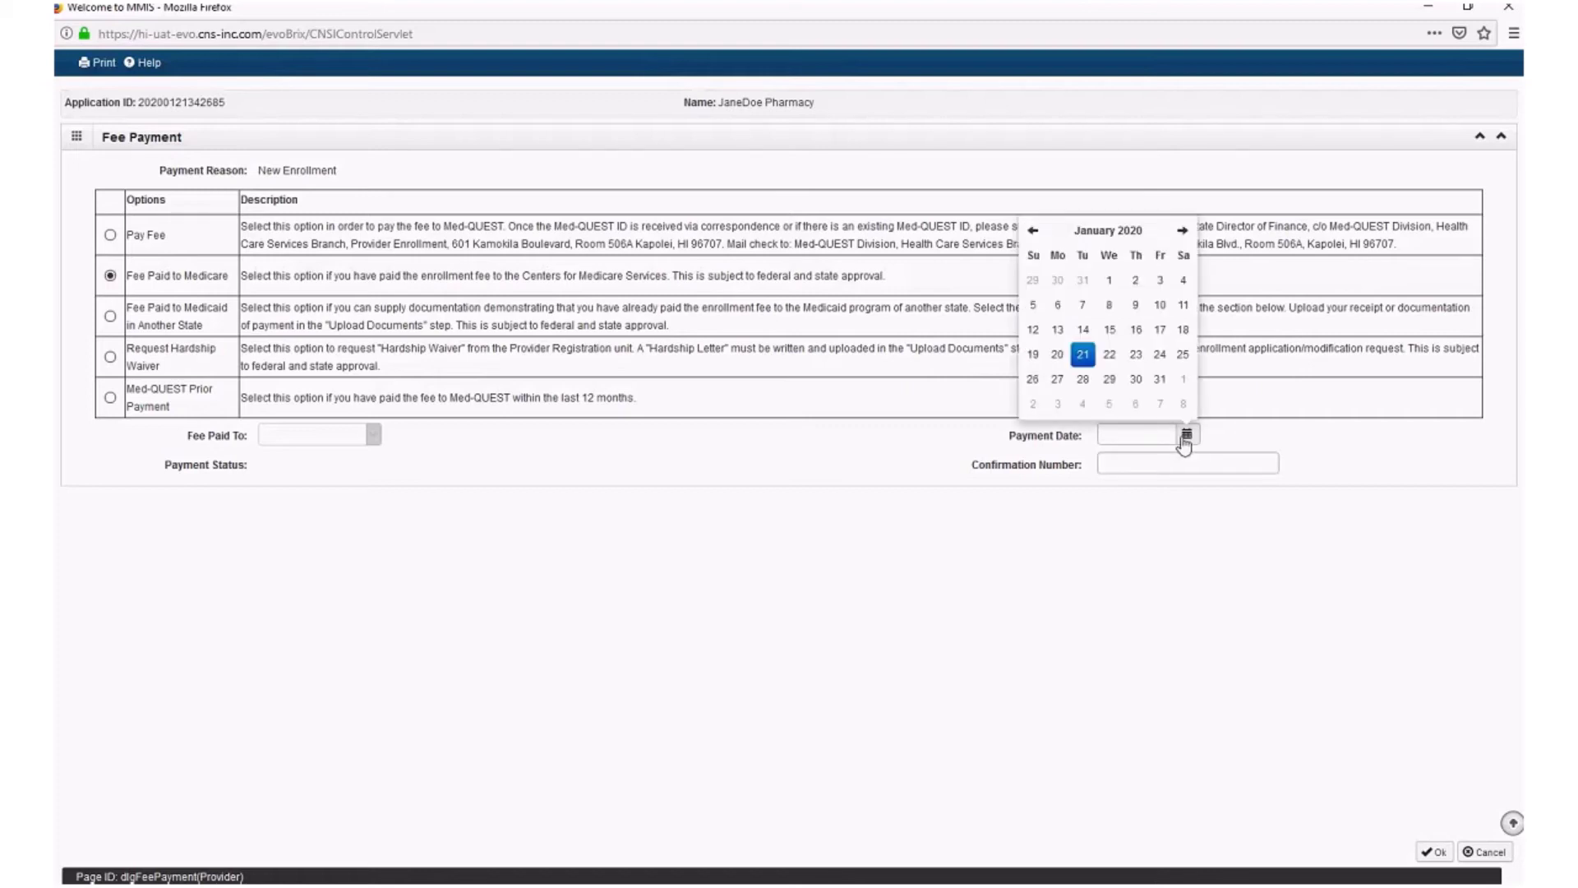
click(1033, 233)
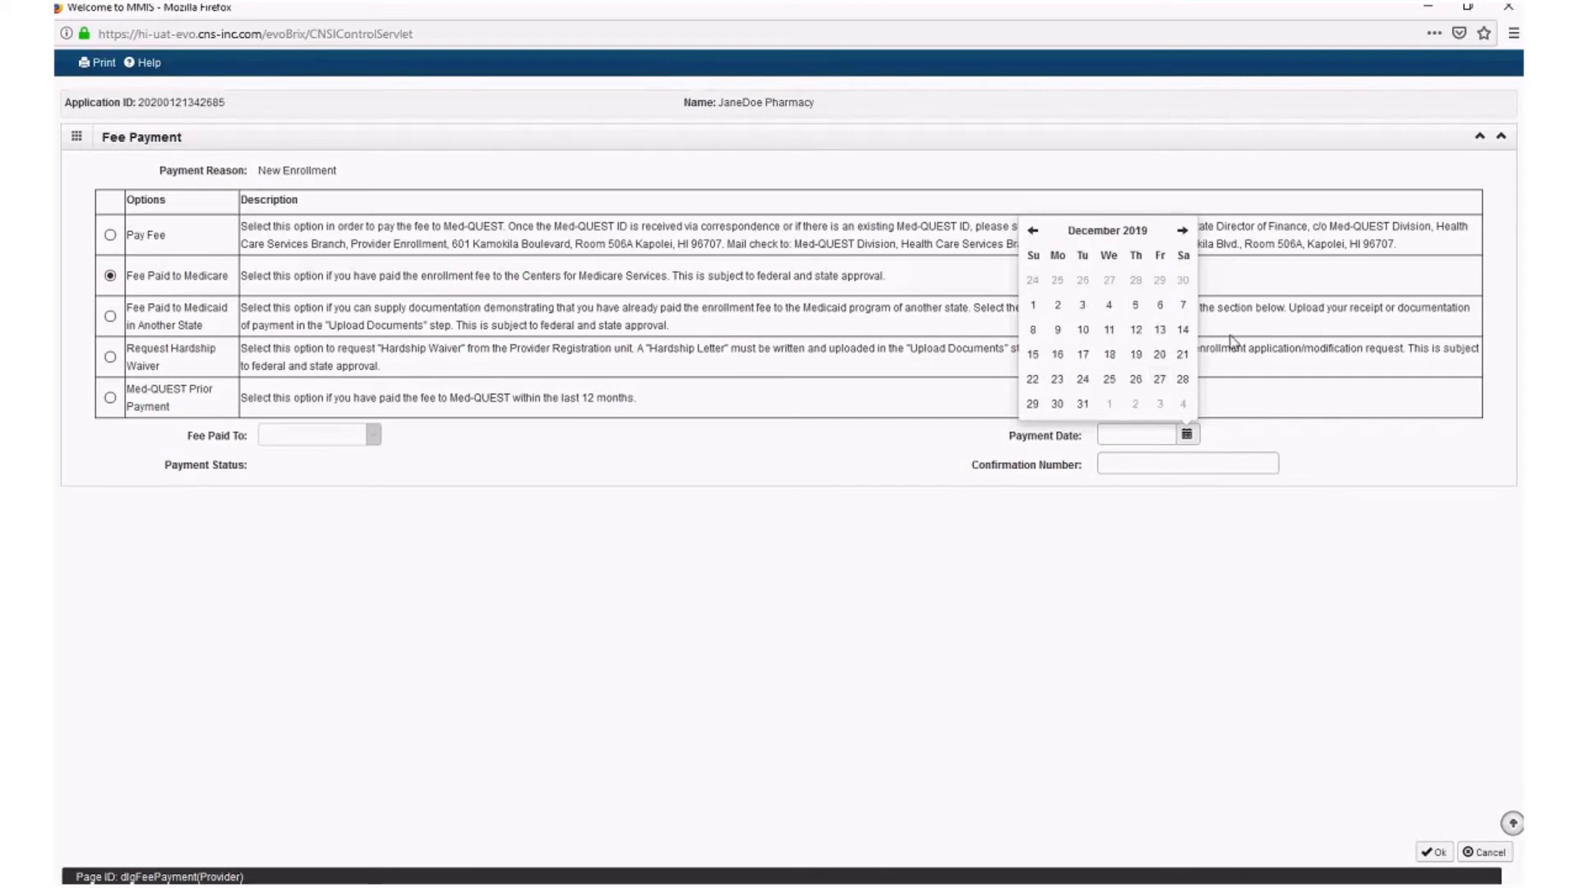
click(1033, 304)
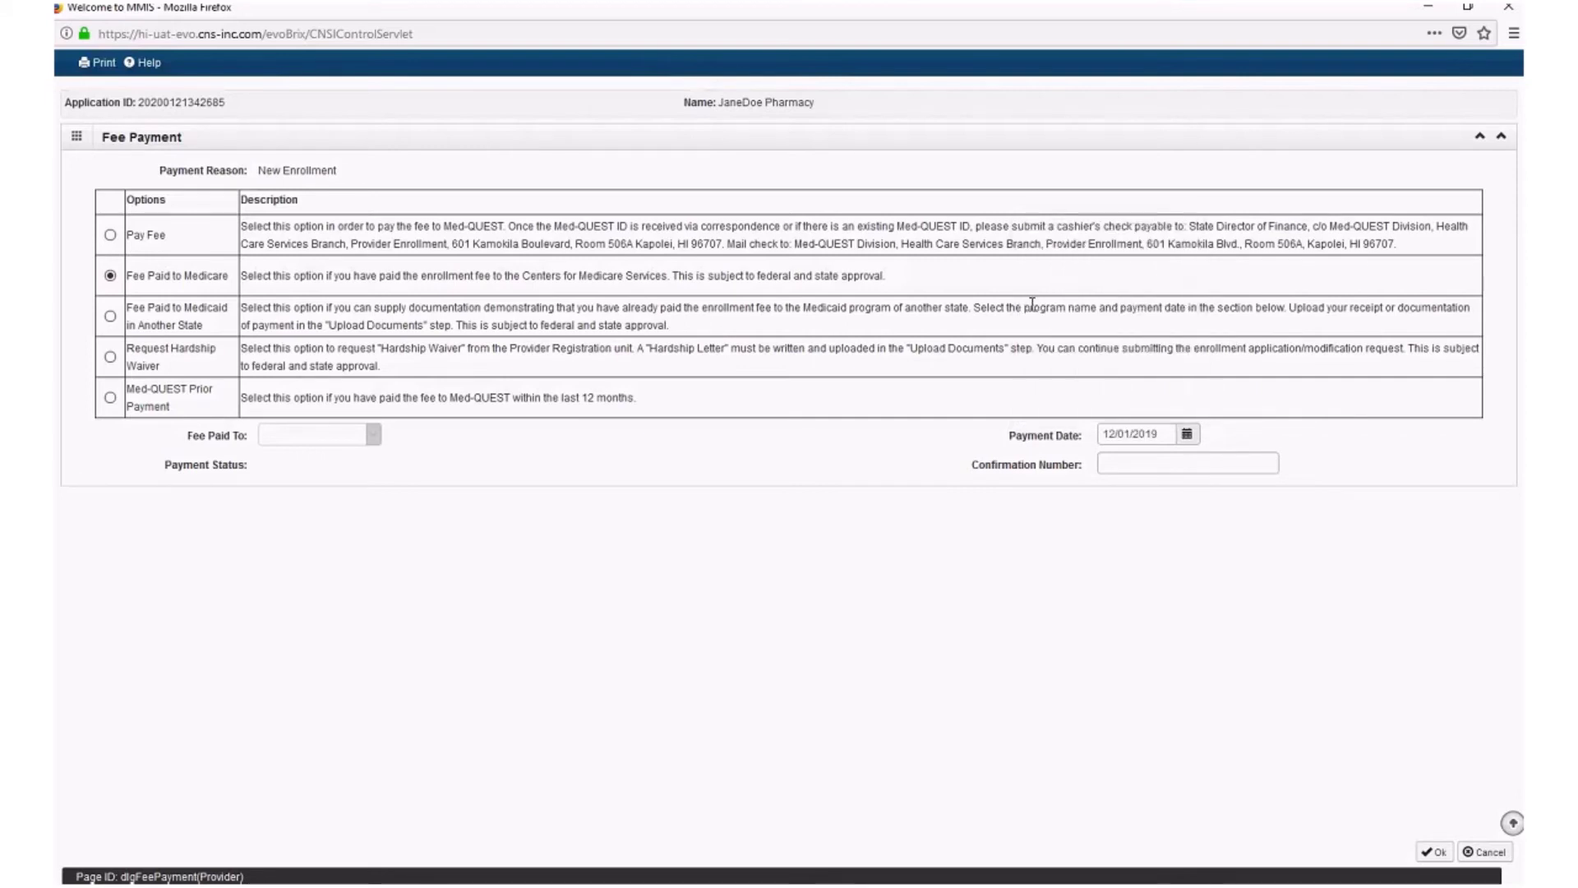
click(1205, 462)
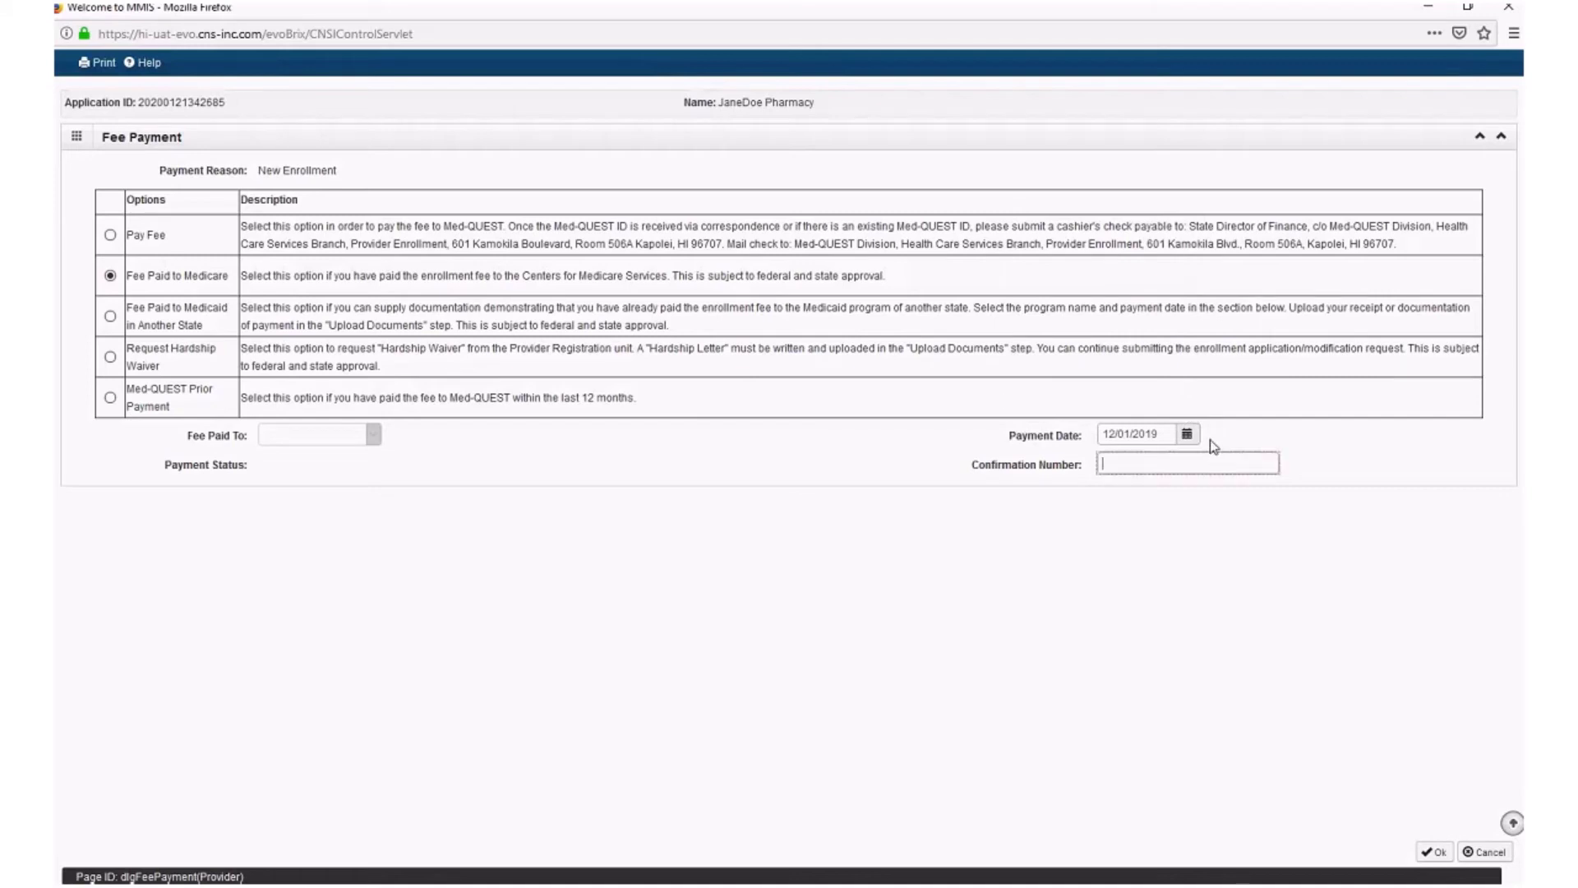
click(1436, 855)
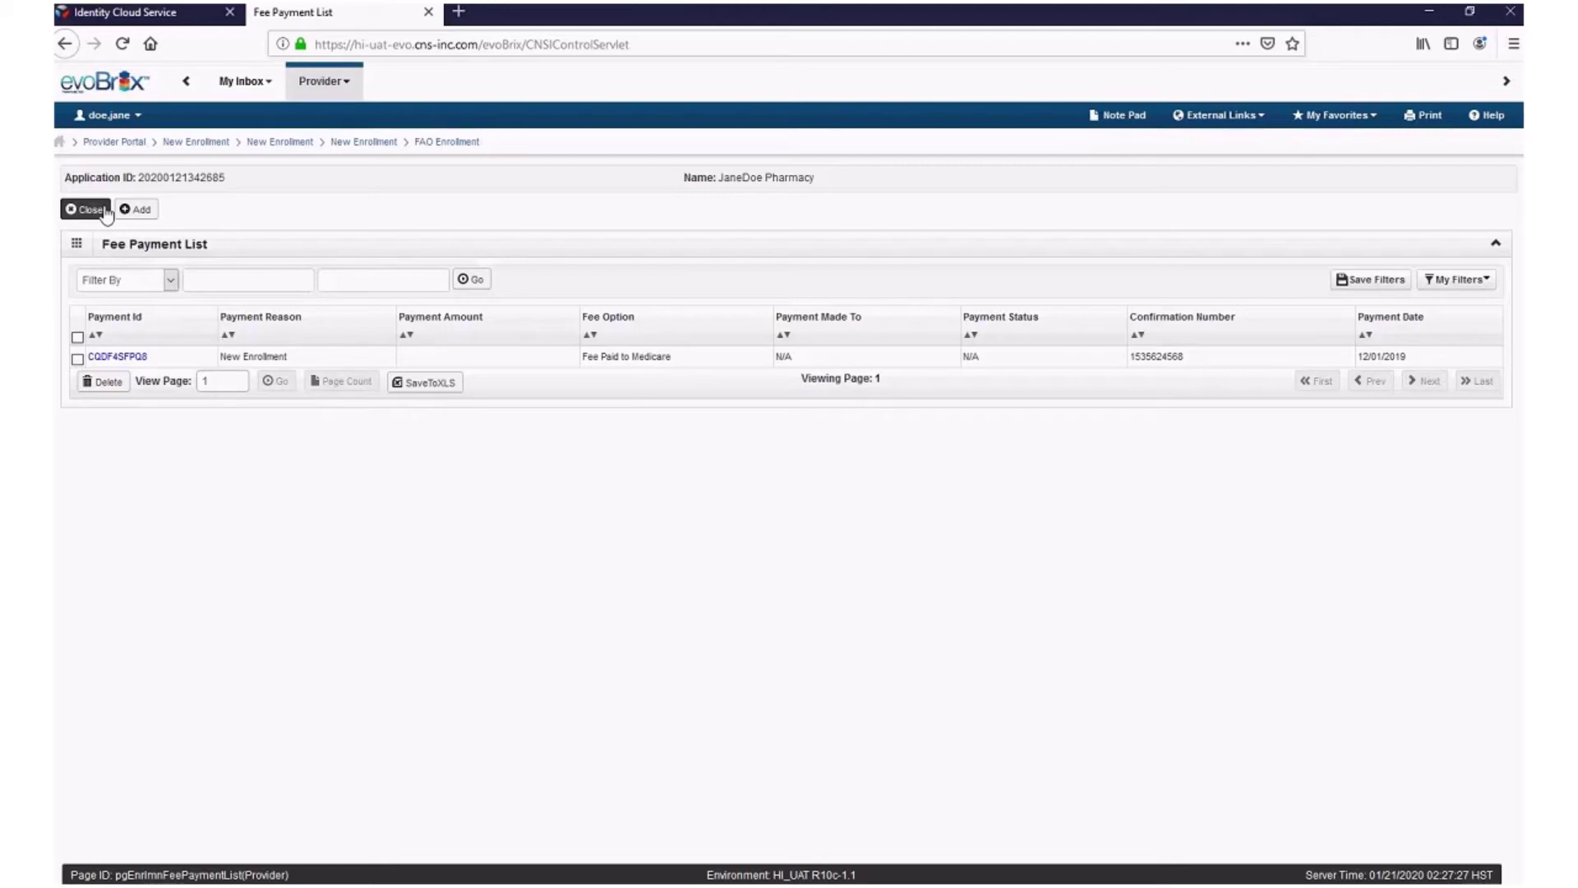
Close the fee payment list and start a new document in Step 11 Upload Documents
click(104, 211)
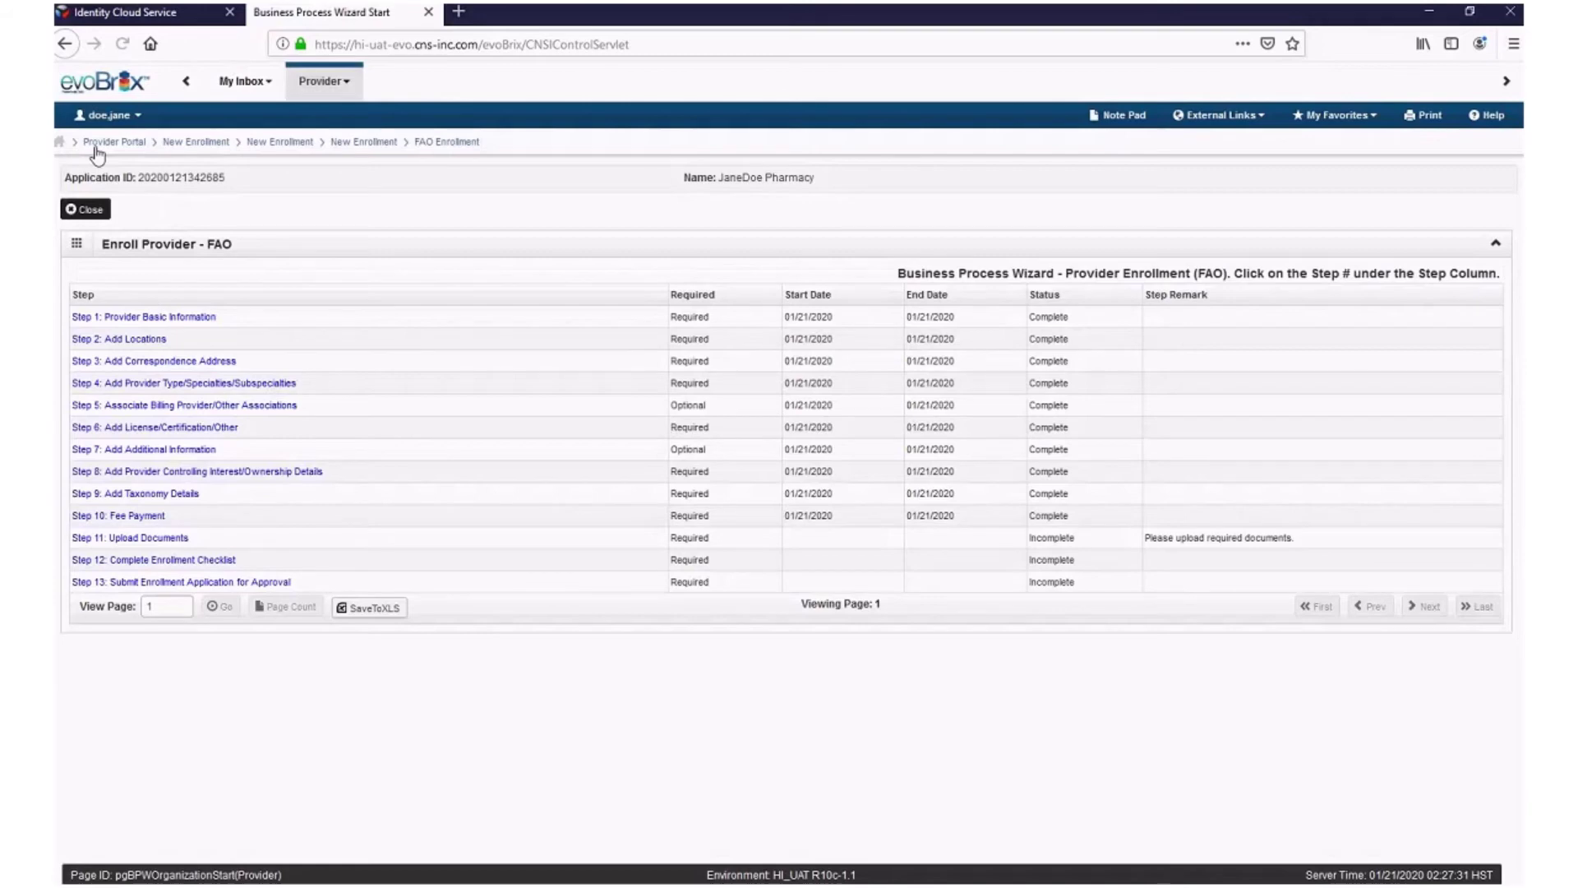
click(102, 539)
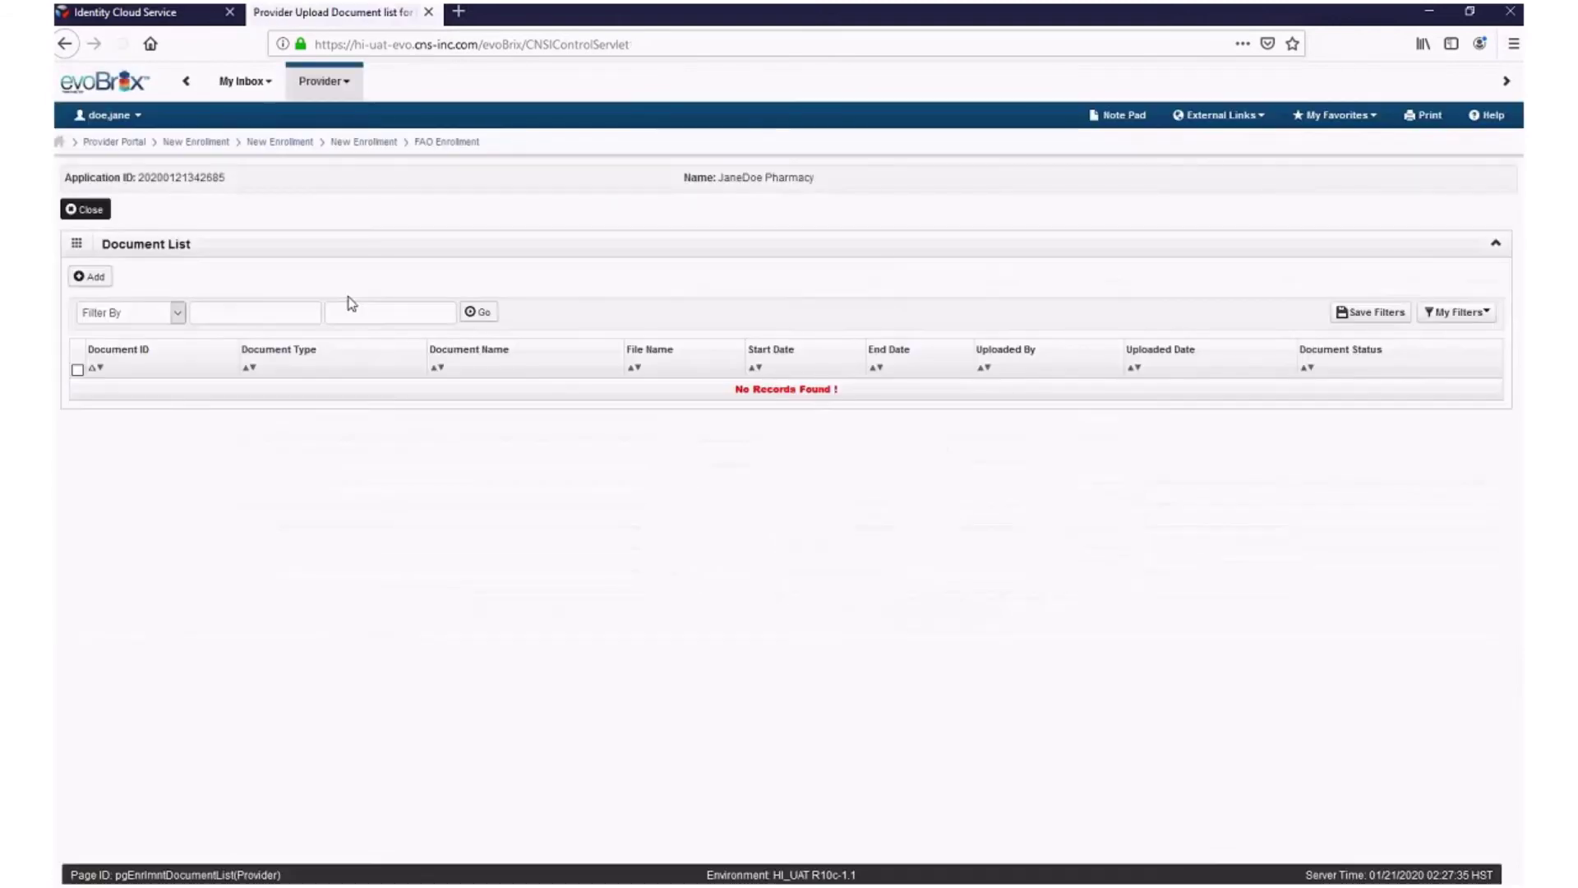
click(80, 280)
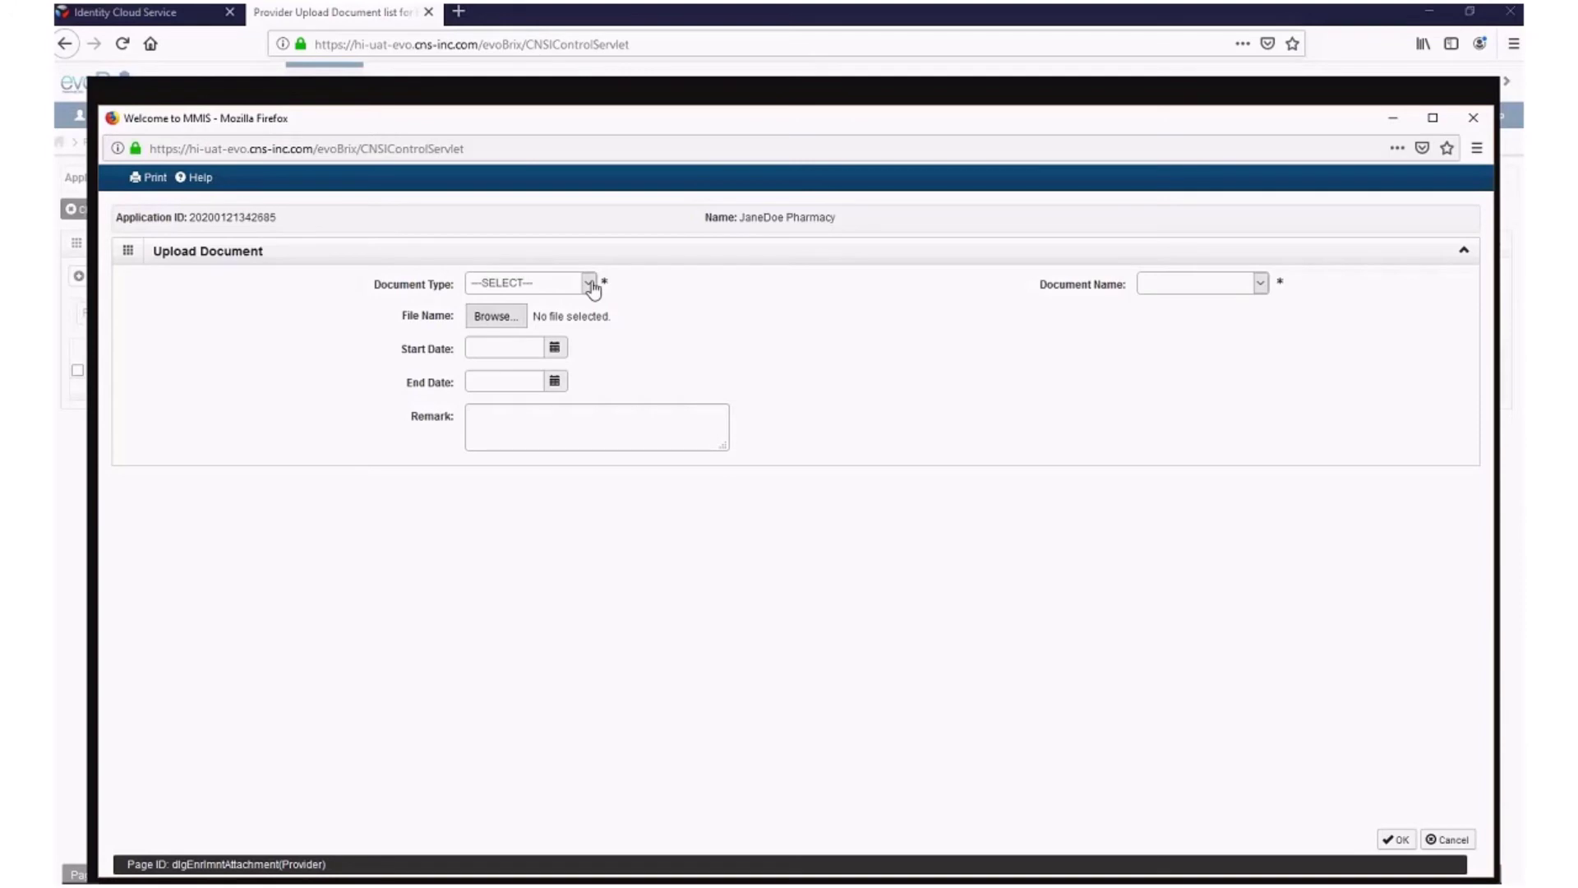
Attach TEST Document.docx as Fee Verification type, named Fee Payment Receipt, and save it
click(589, 287)
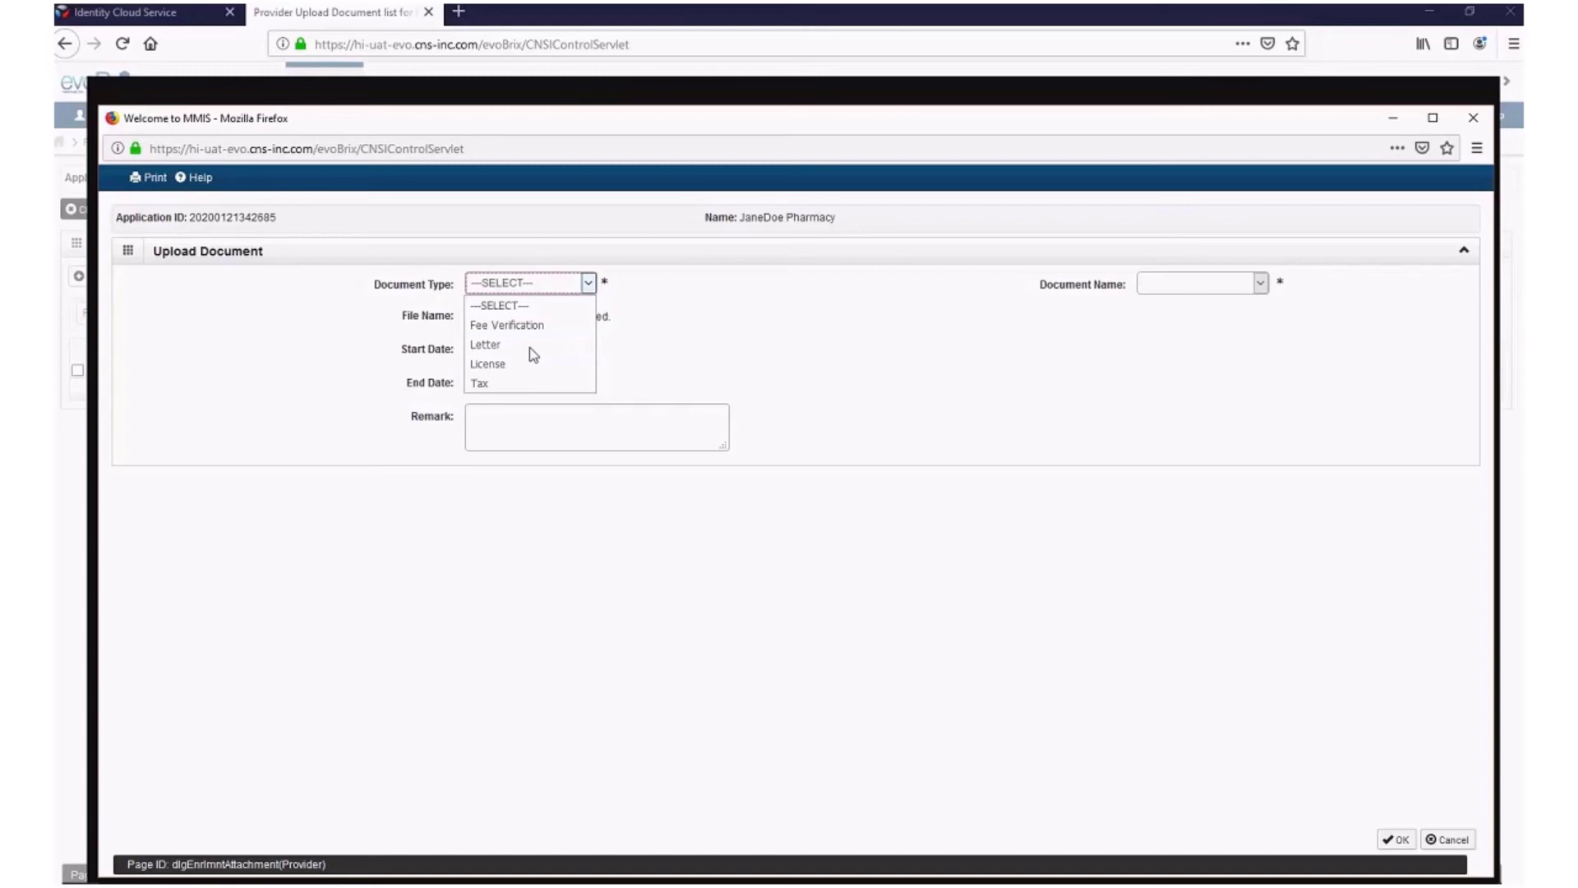
click(496, 321)
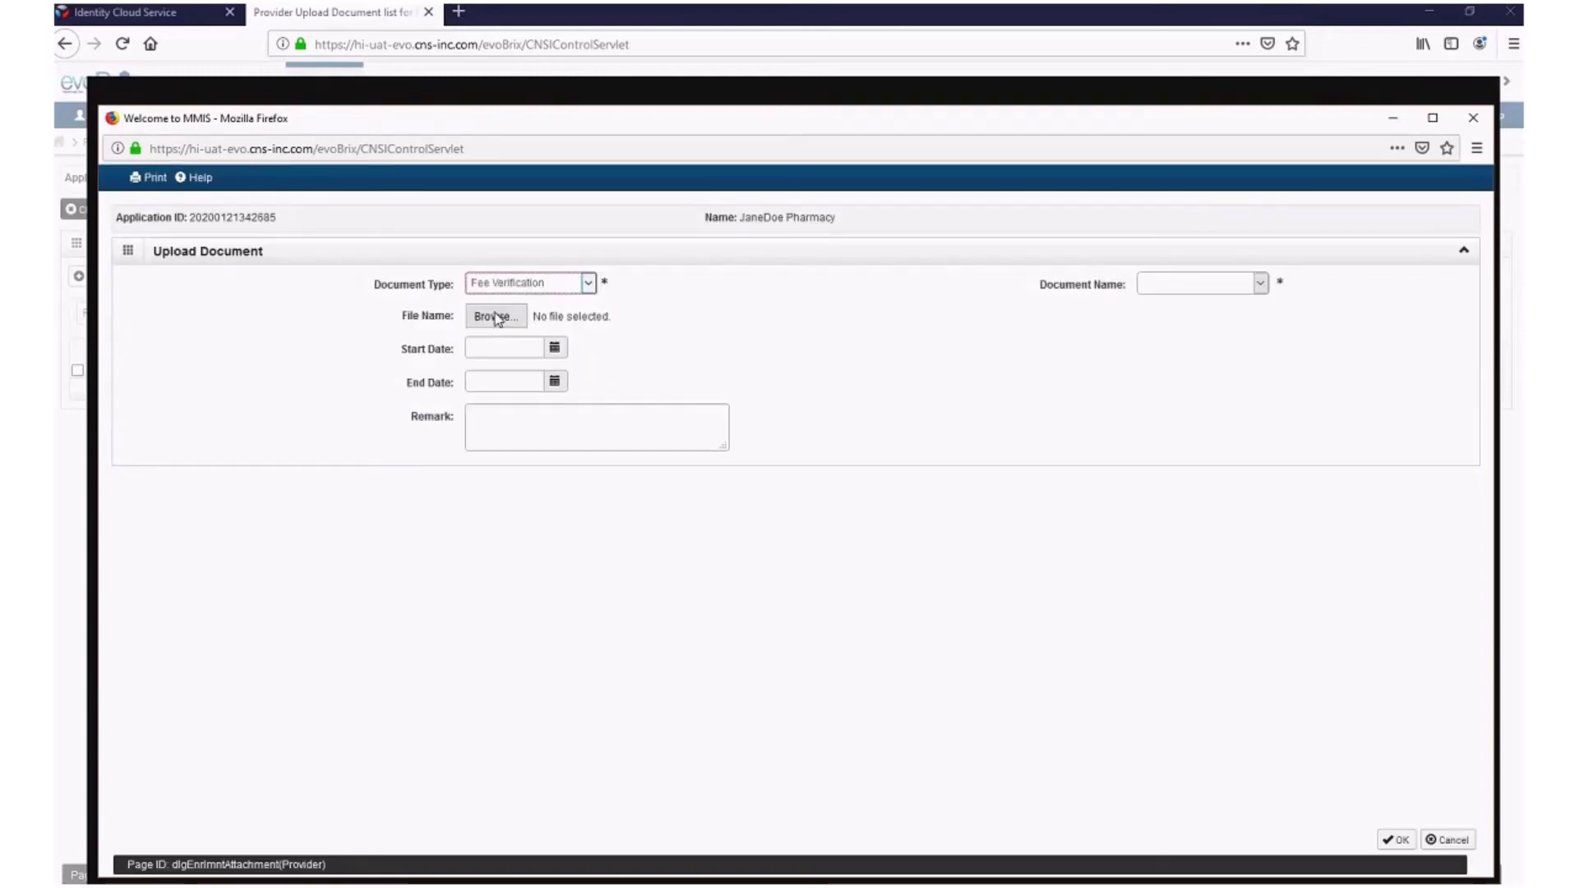
click(1257, 284)
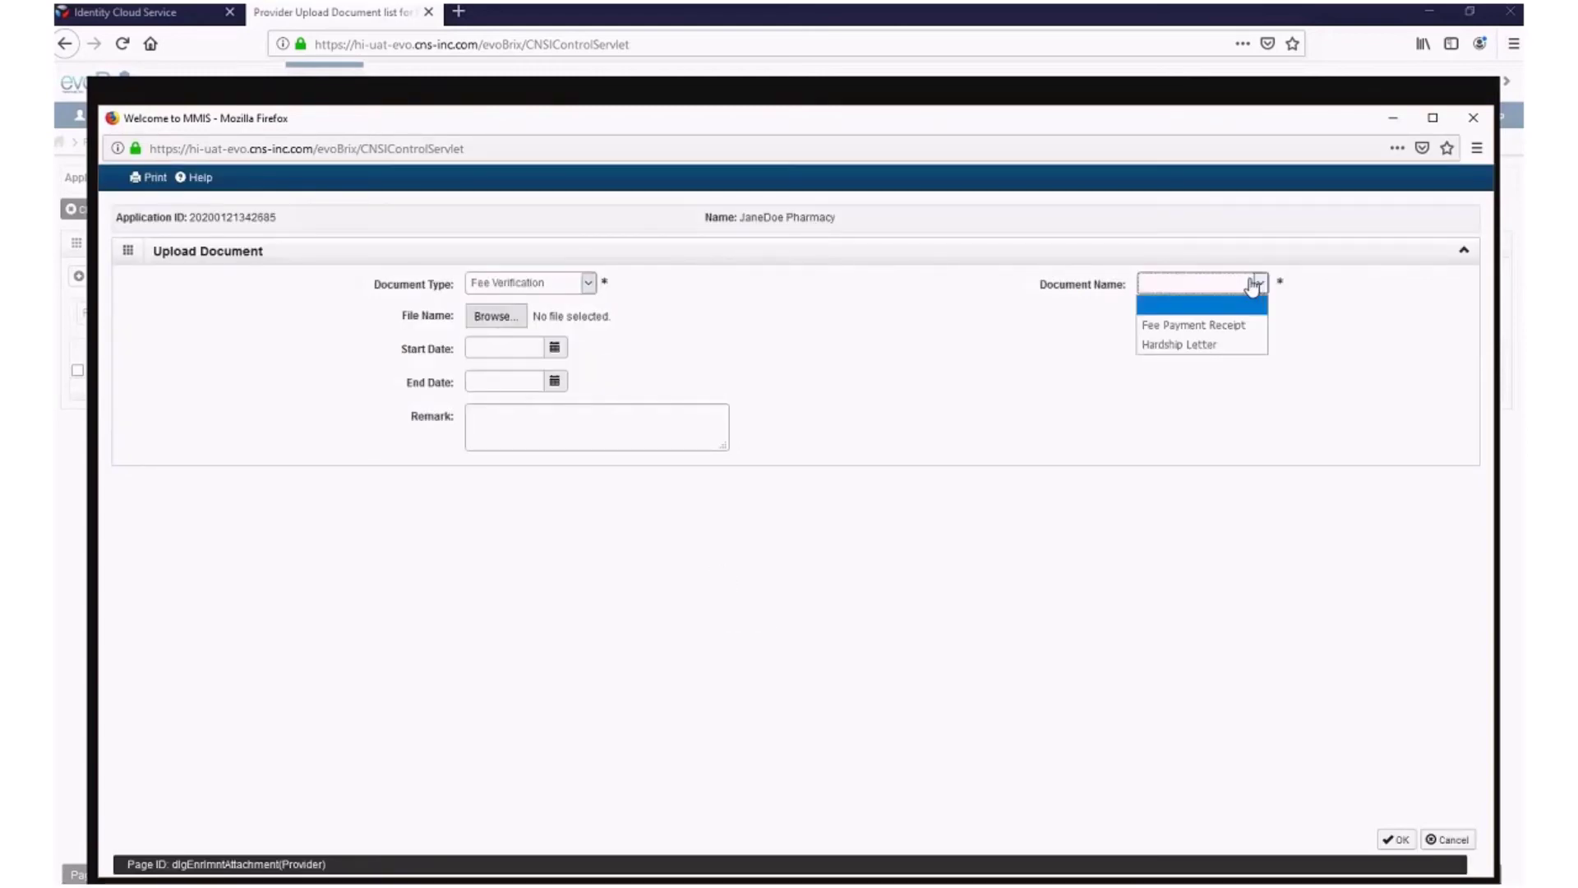
click(1186, 325)
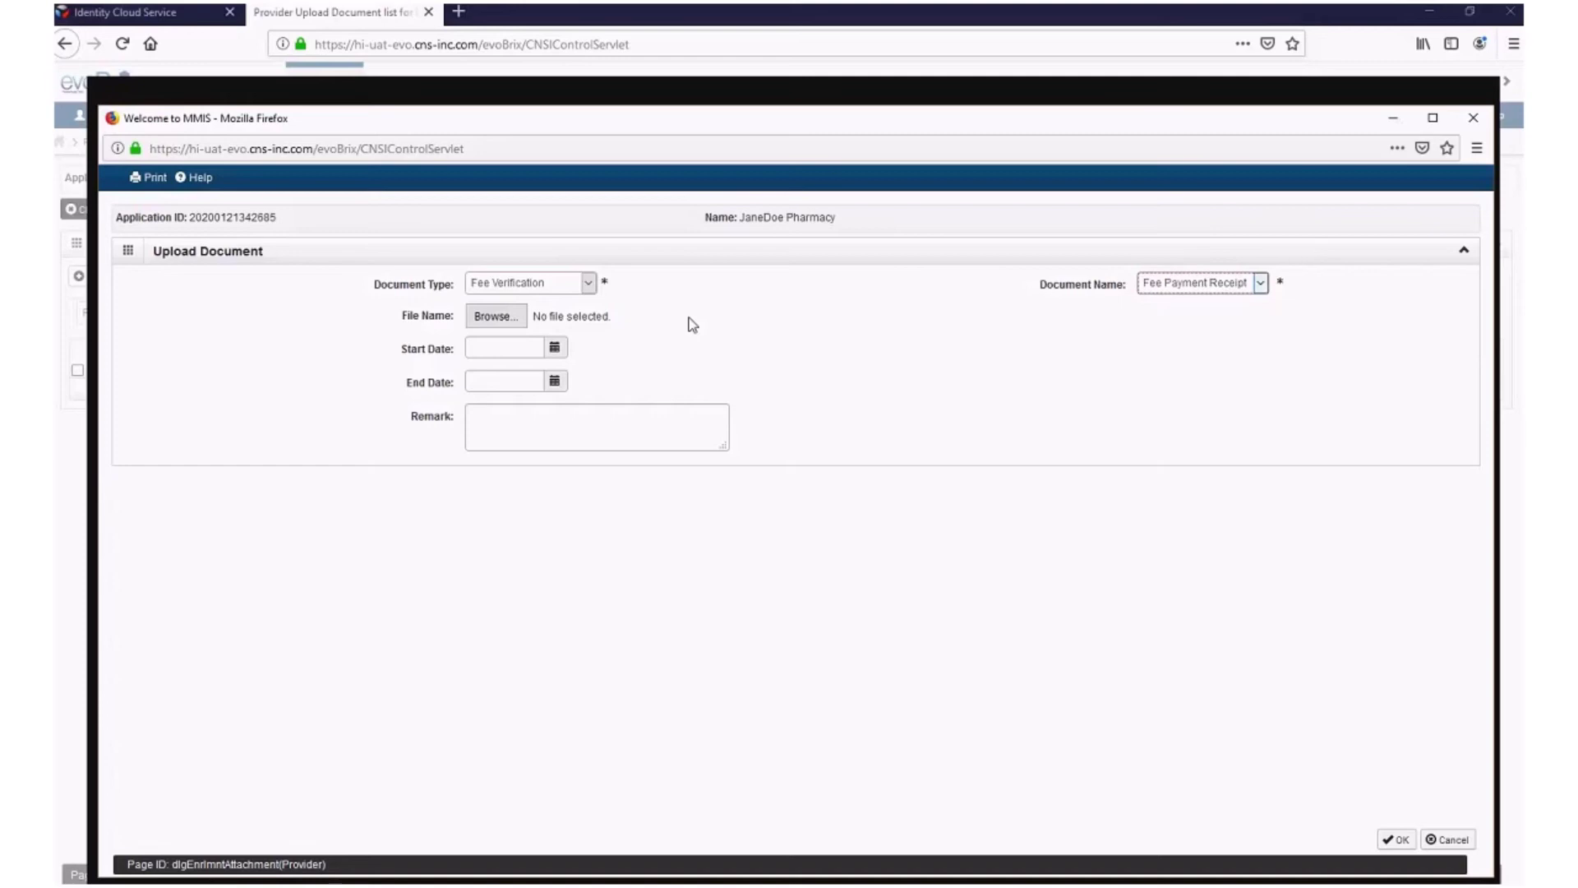
click(496, 317)
click(227, 503)
click(526, 411)
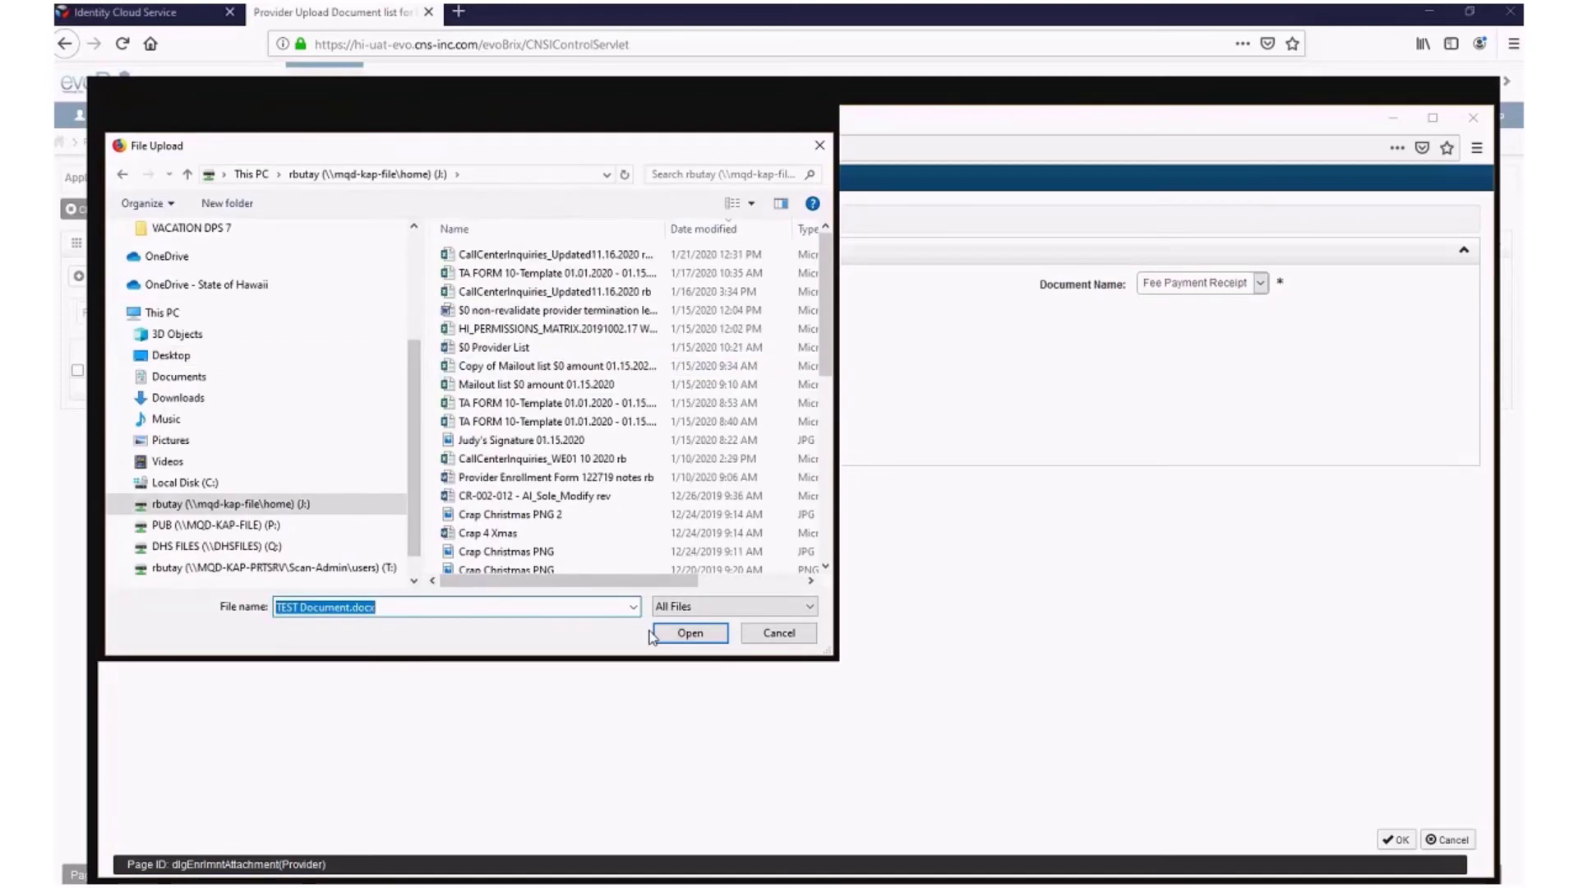
click(690, 632)
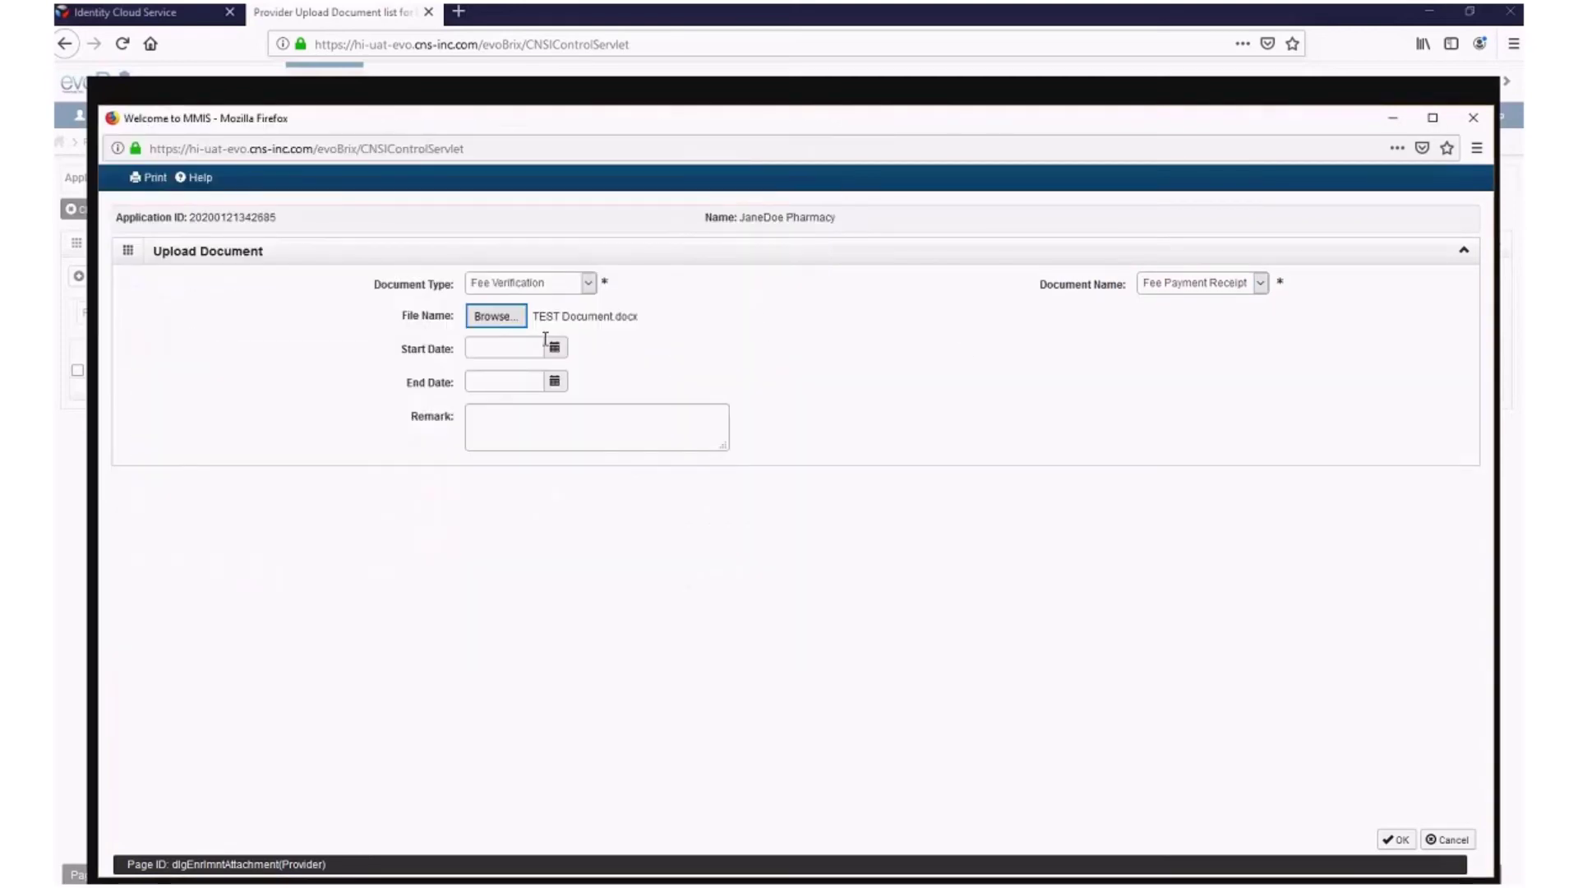
click(1396, 839)
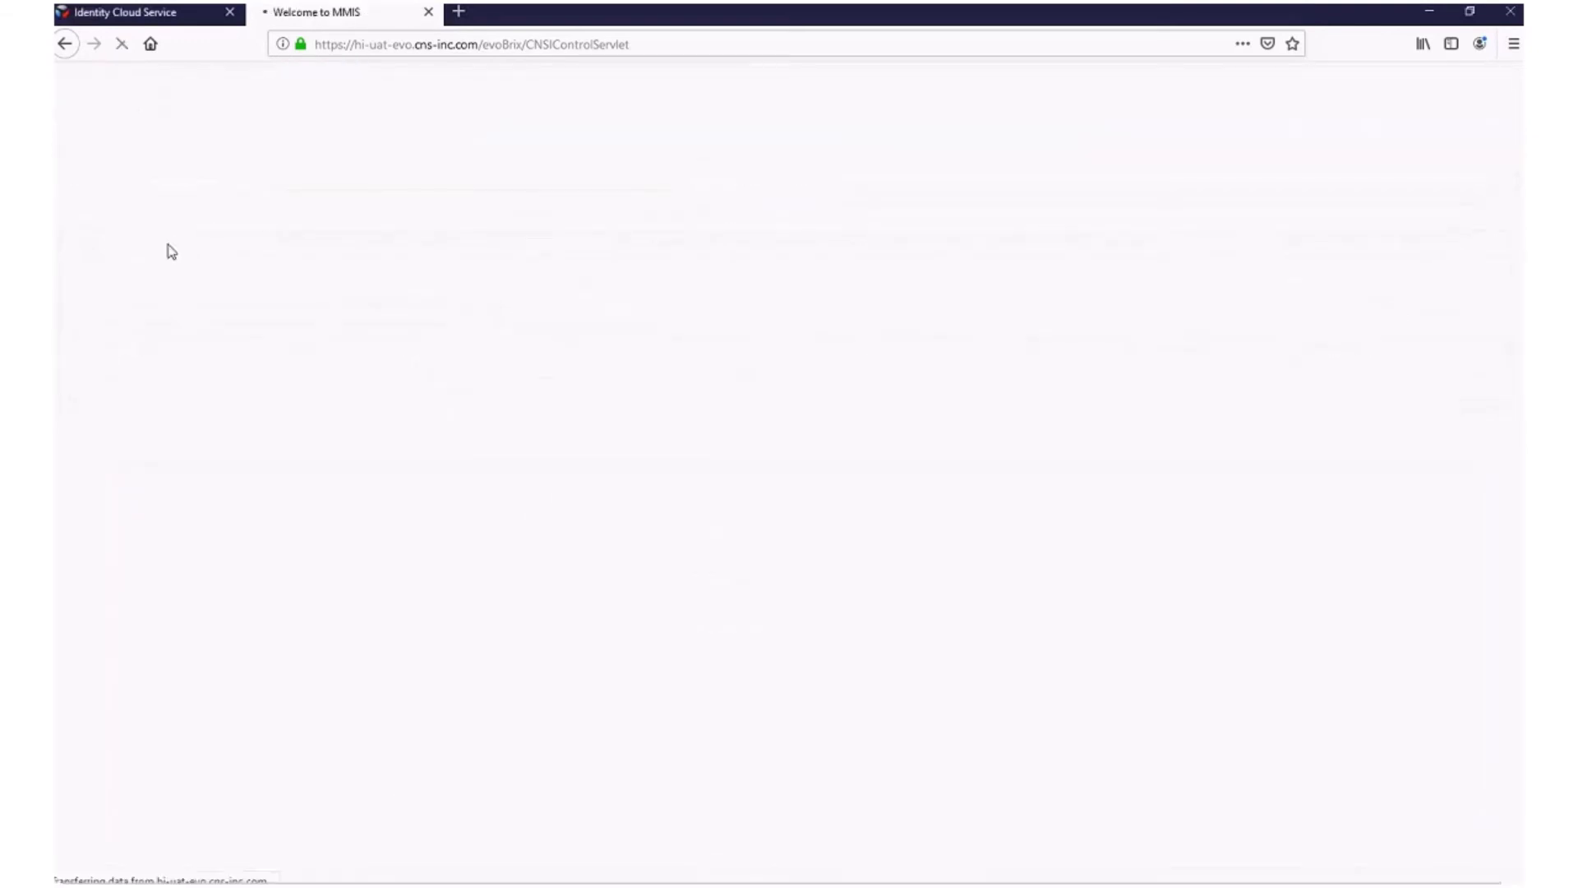
Save a Letter document named CMS Approval Letter with TEST Document.docx, then start another
click(82, 277)
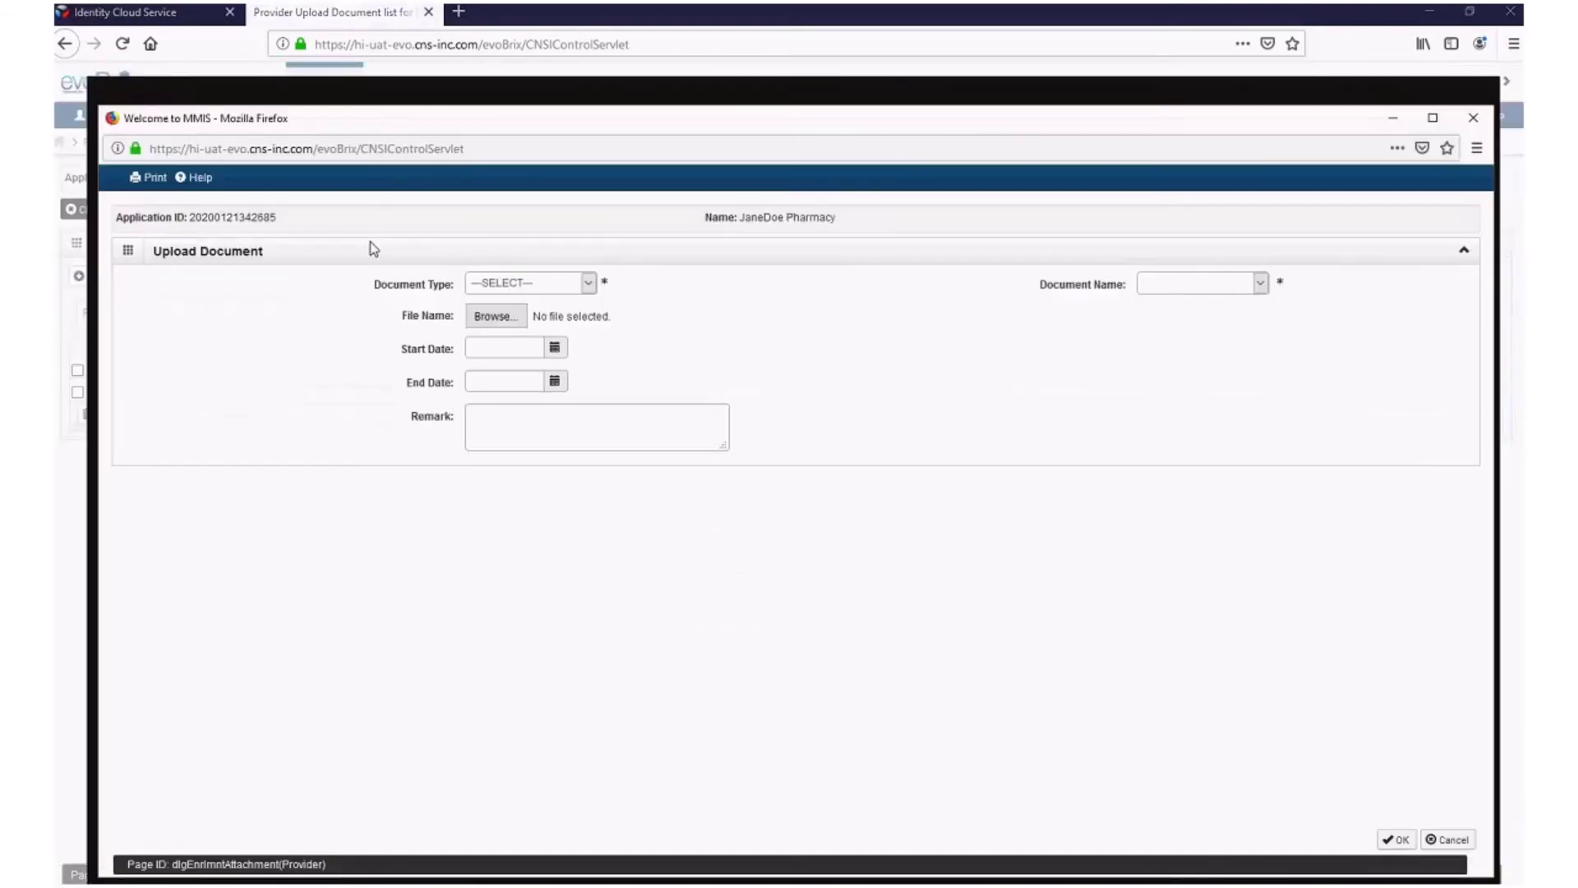
click(584, 286)
click(552, 342)
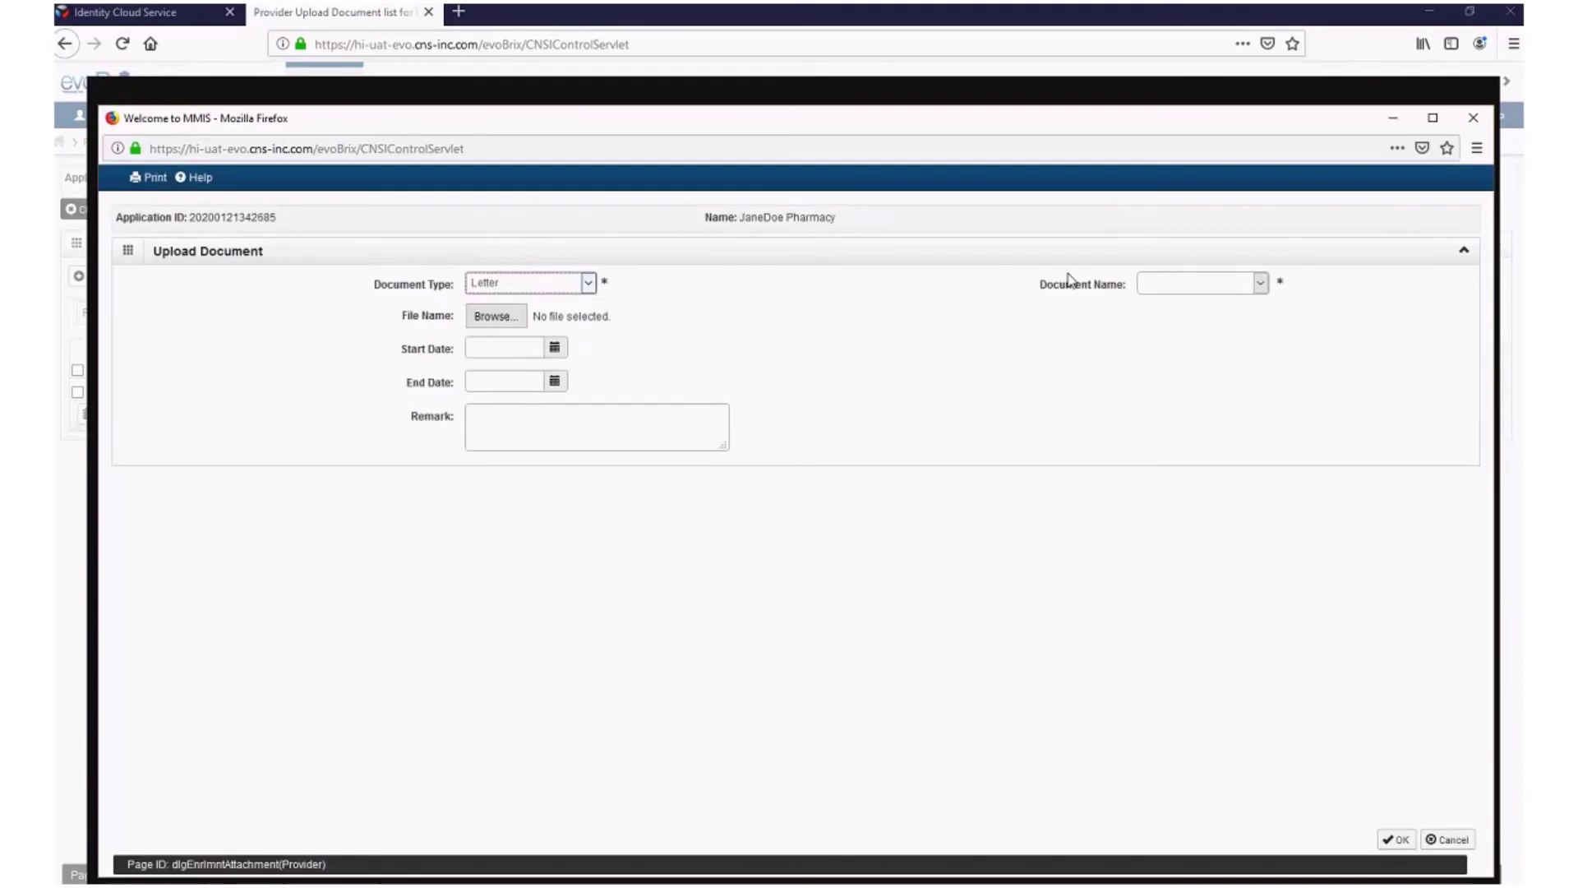
click(1169, 284)
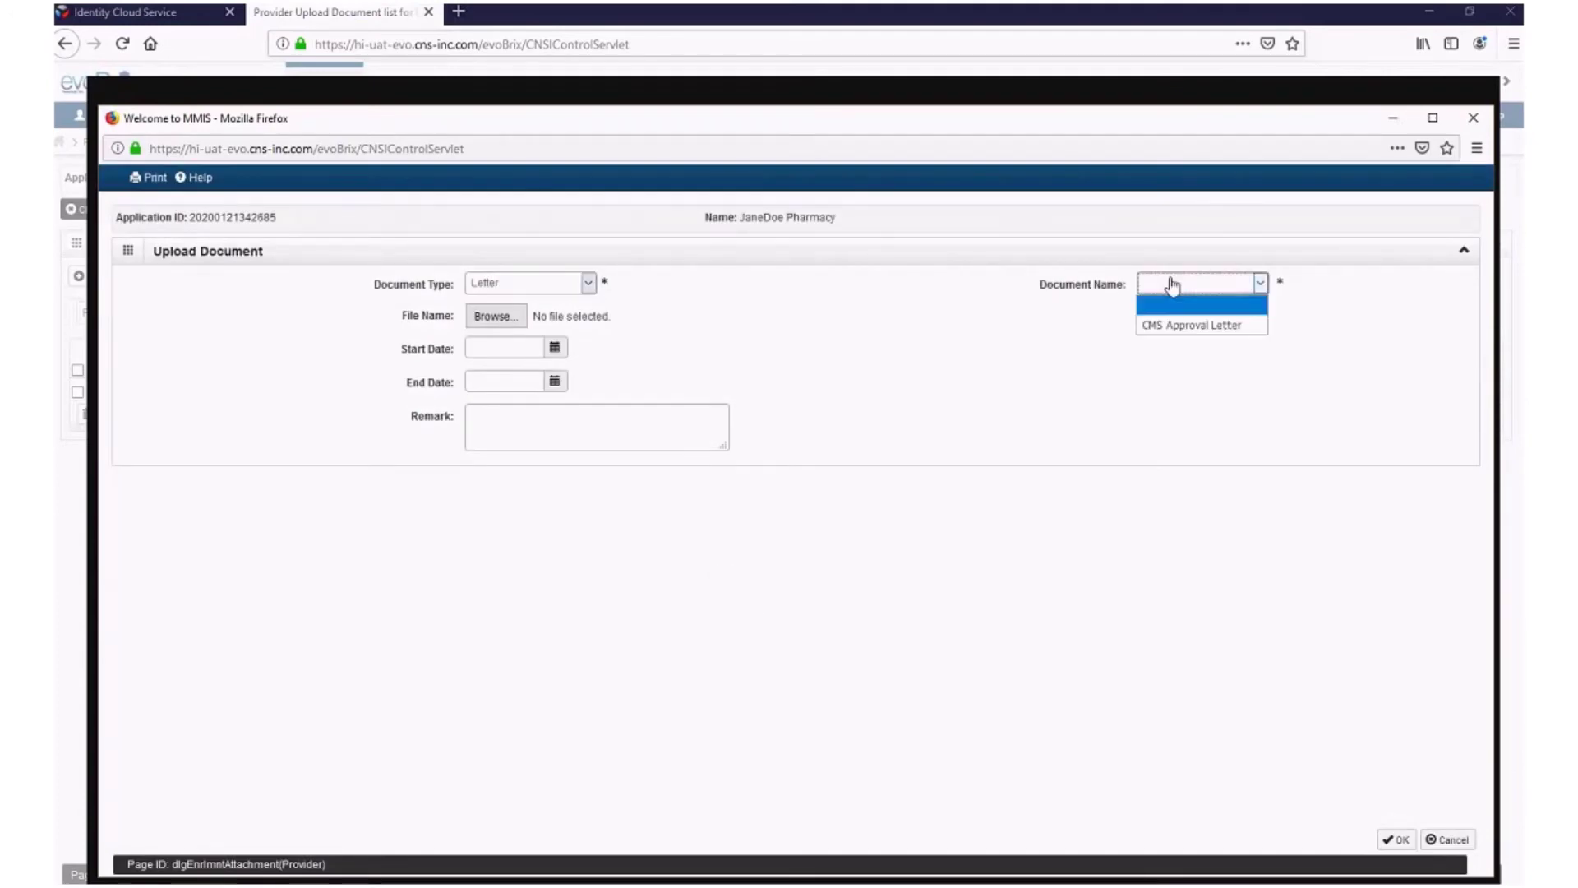
click(1208, 327)
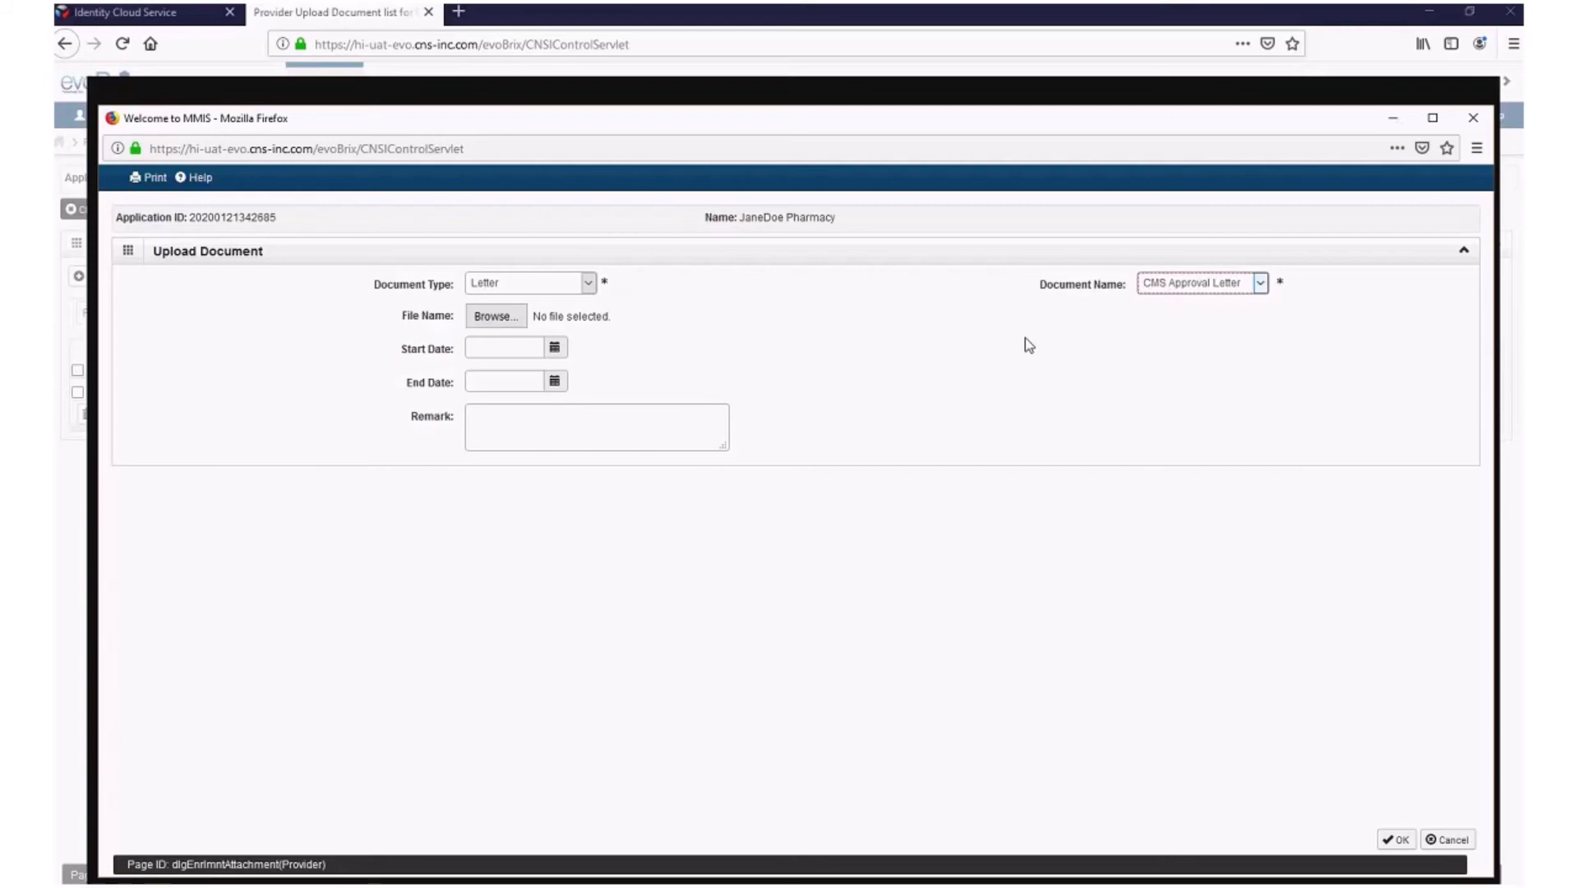
click(496, 320)
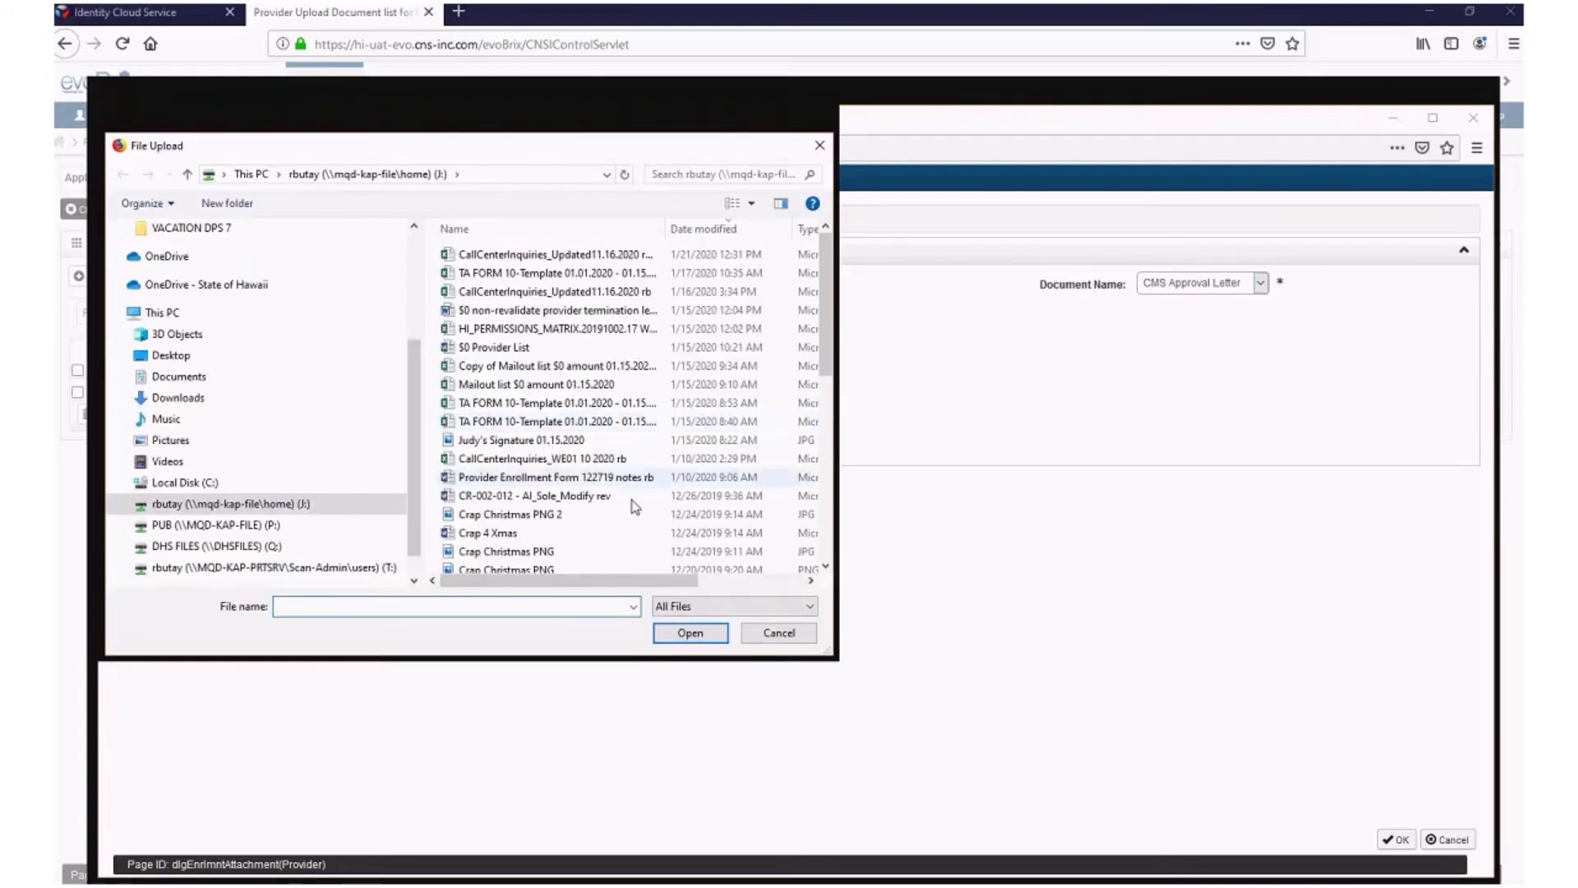
text(t)
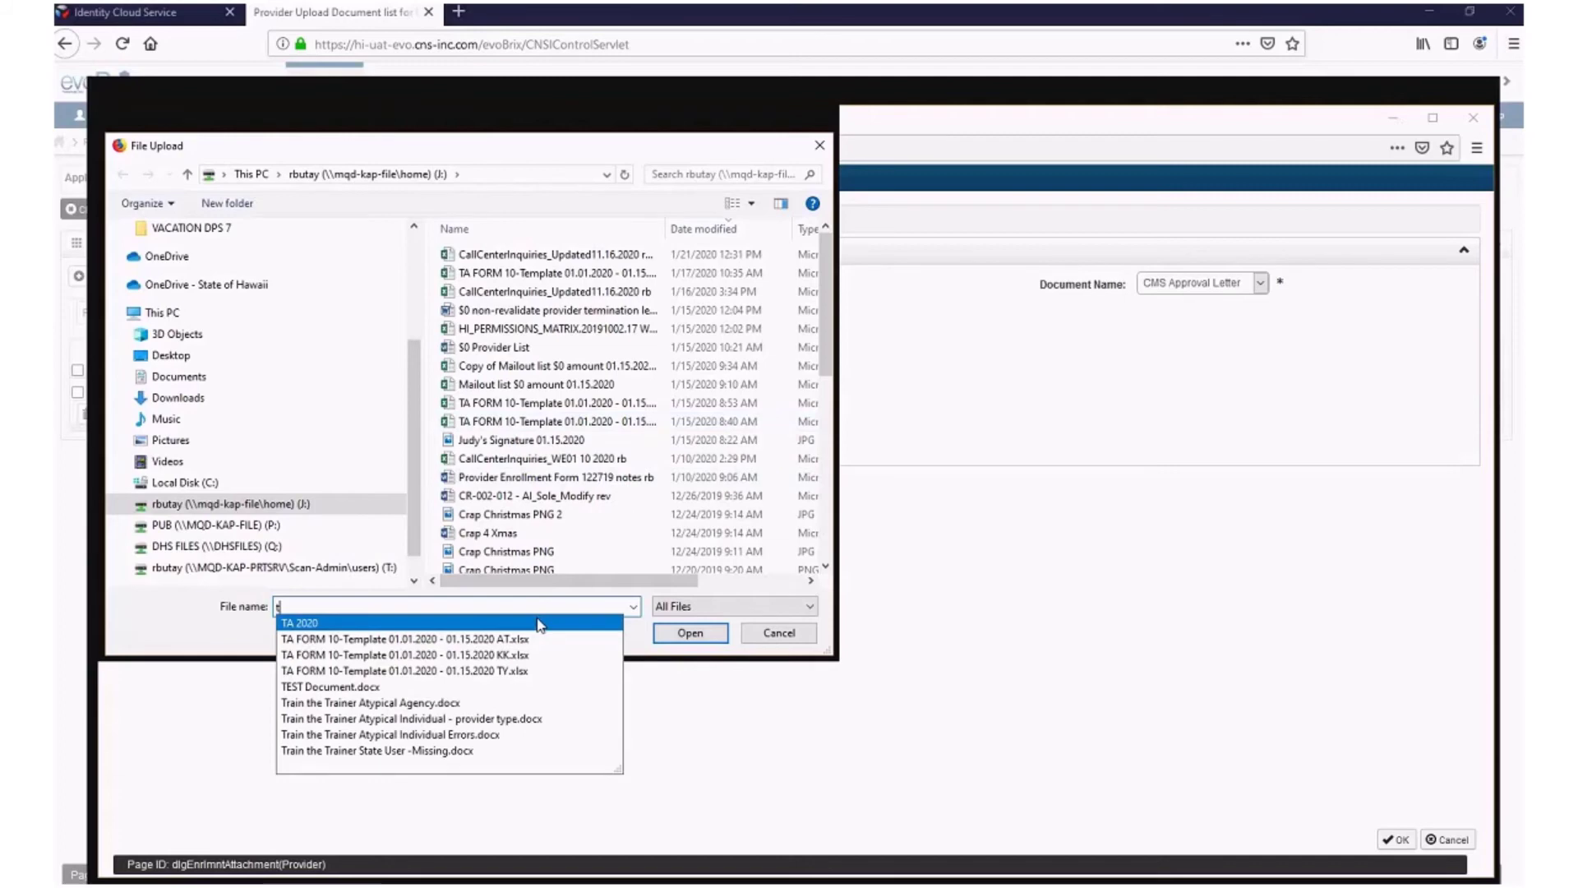
click(602, 686)
key(Return)
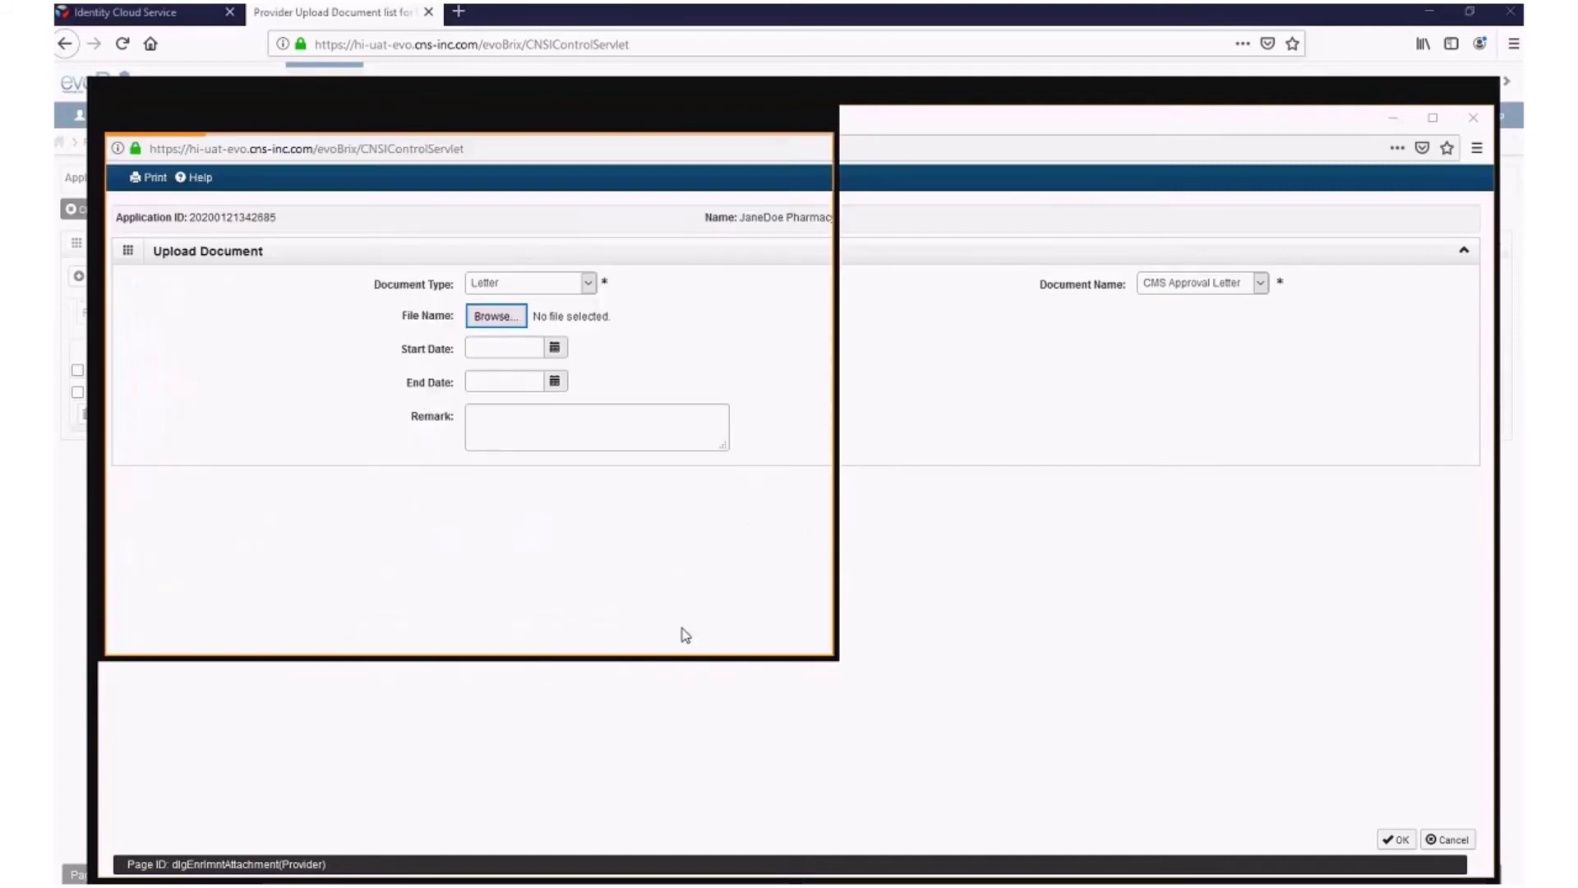
click(1401, 840)
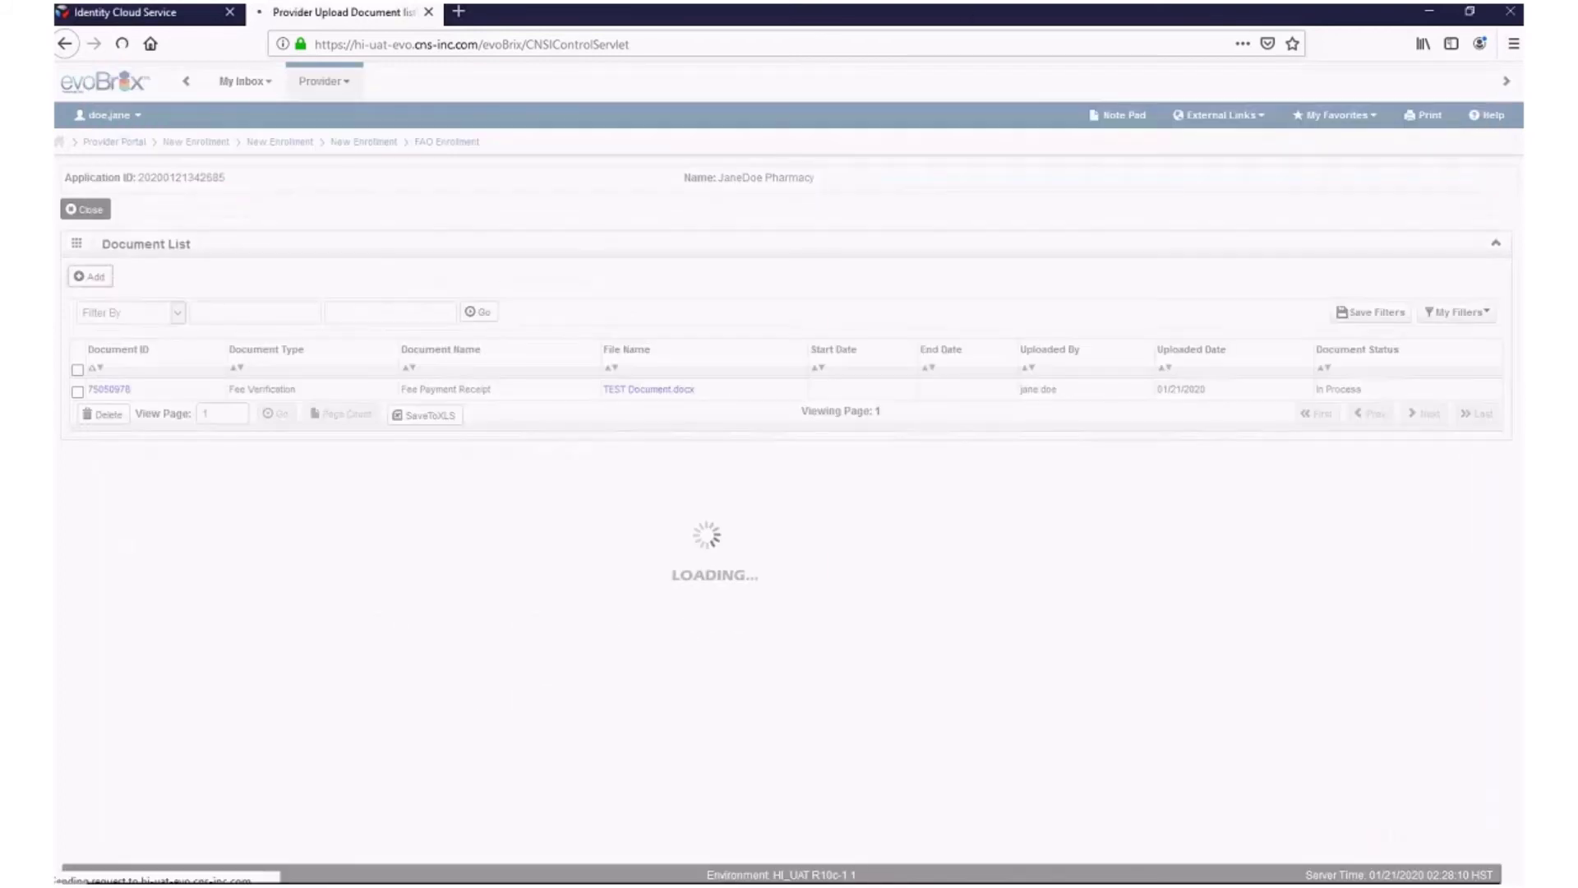
click(74, 276)
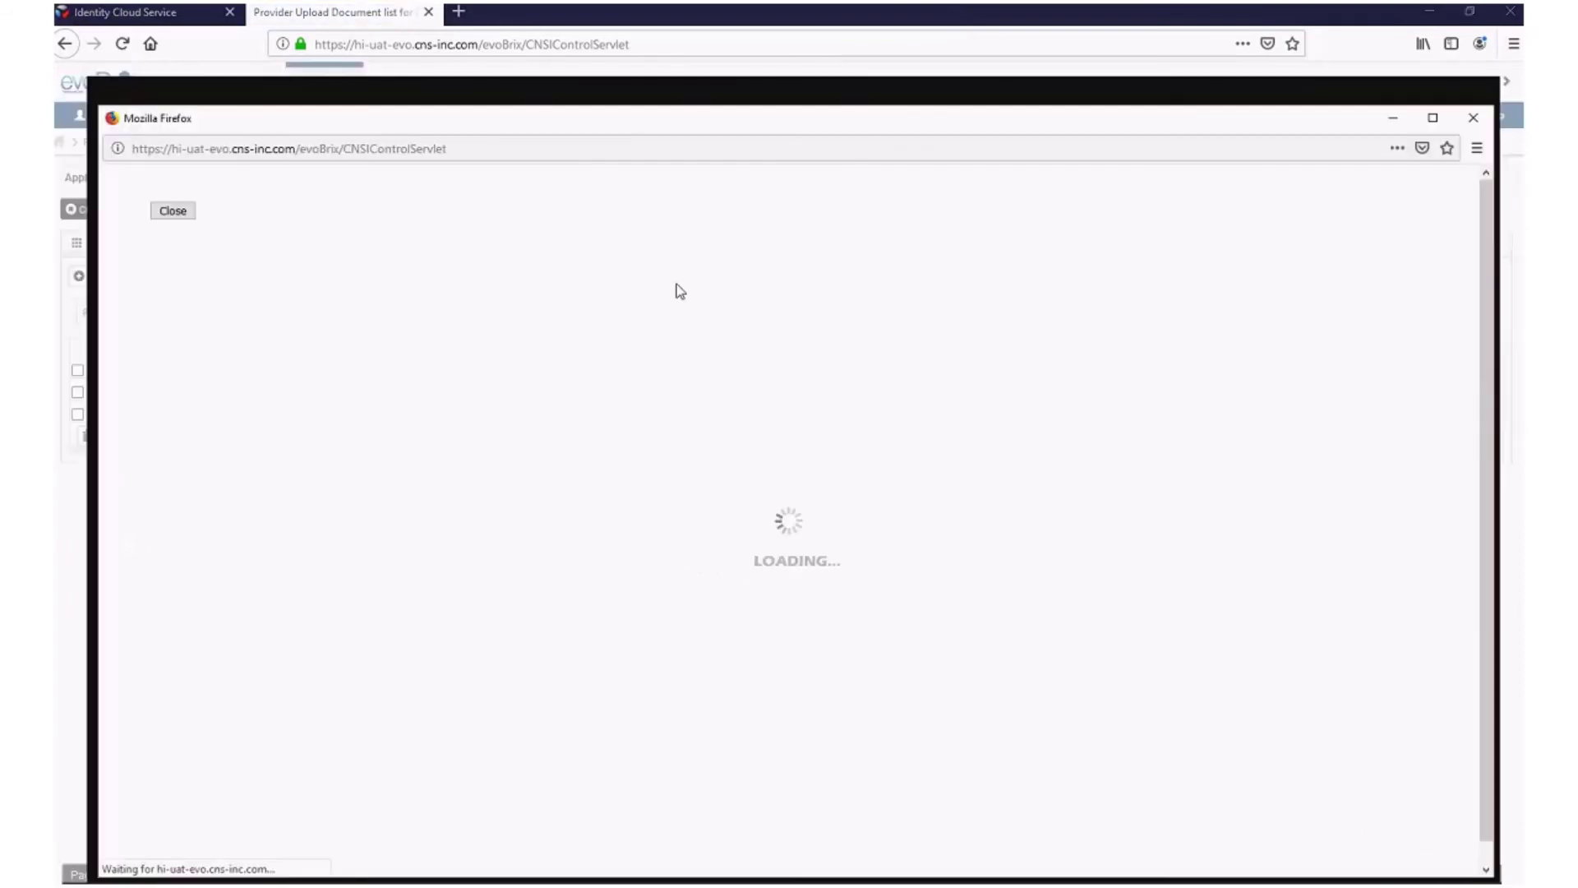
Save a License document named Drug Enforcement Agency with TEST Document.docx attached
click(588, 284)
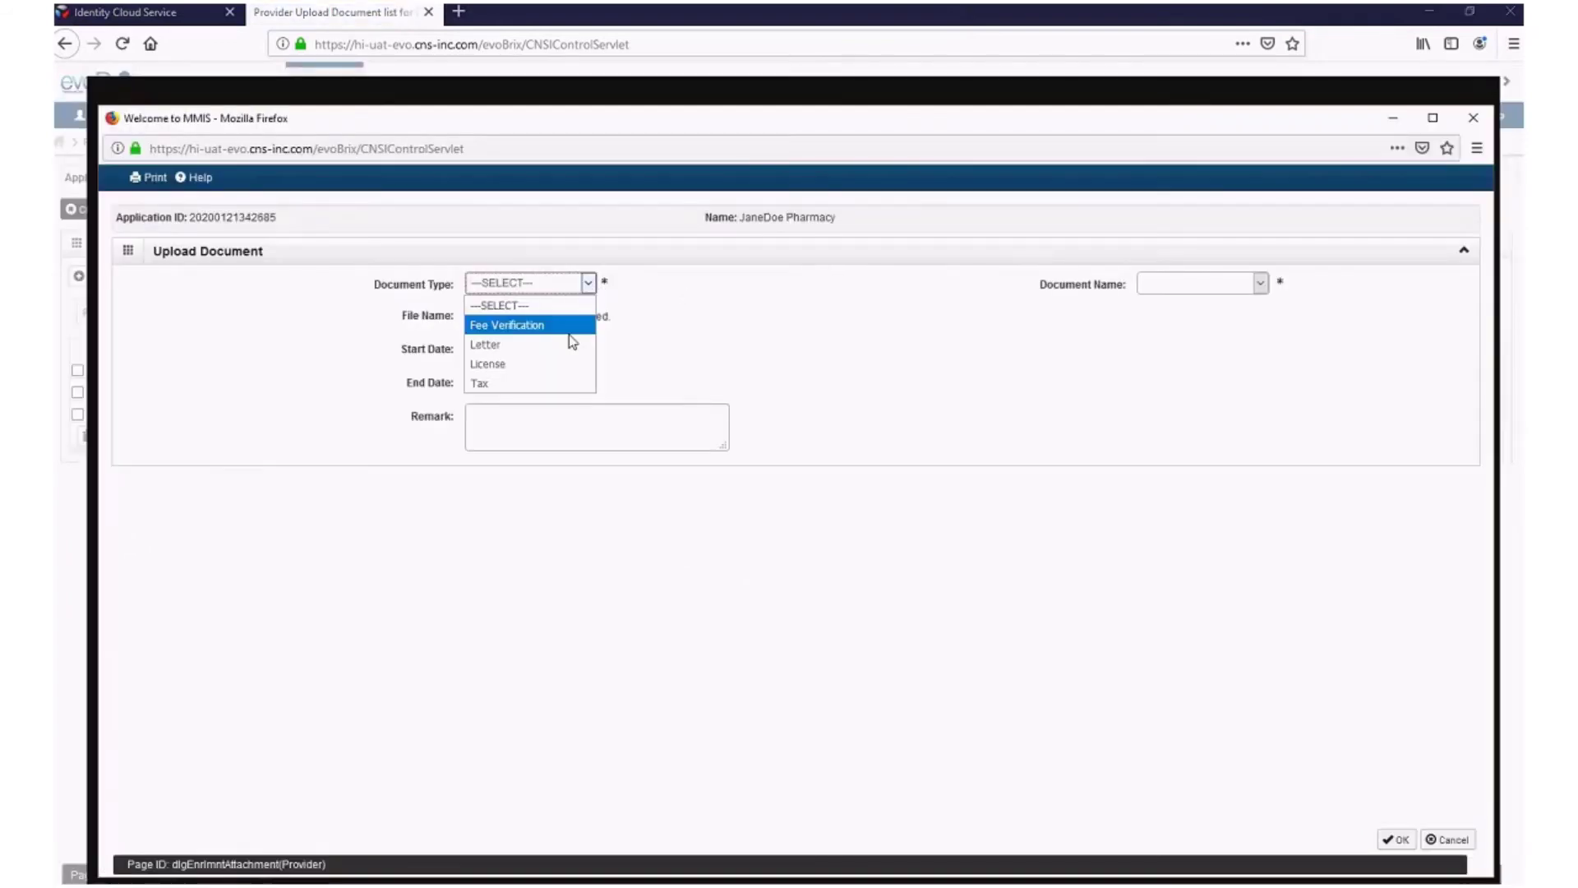
click(557, 360)
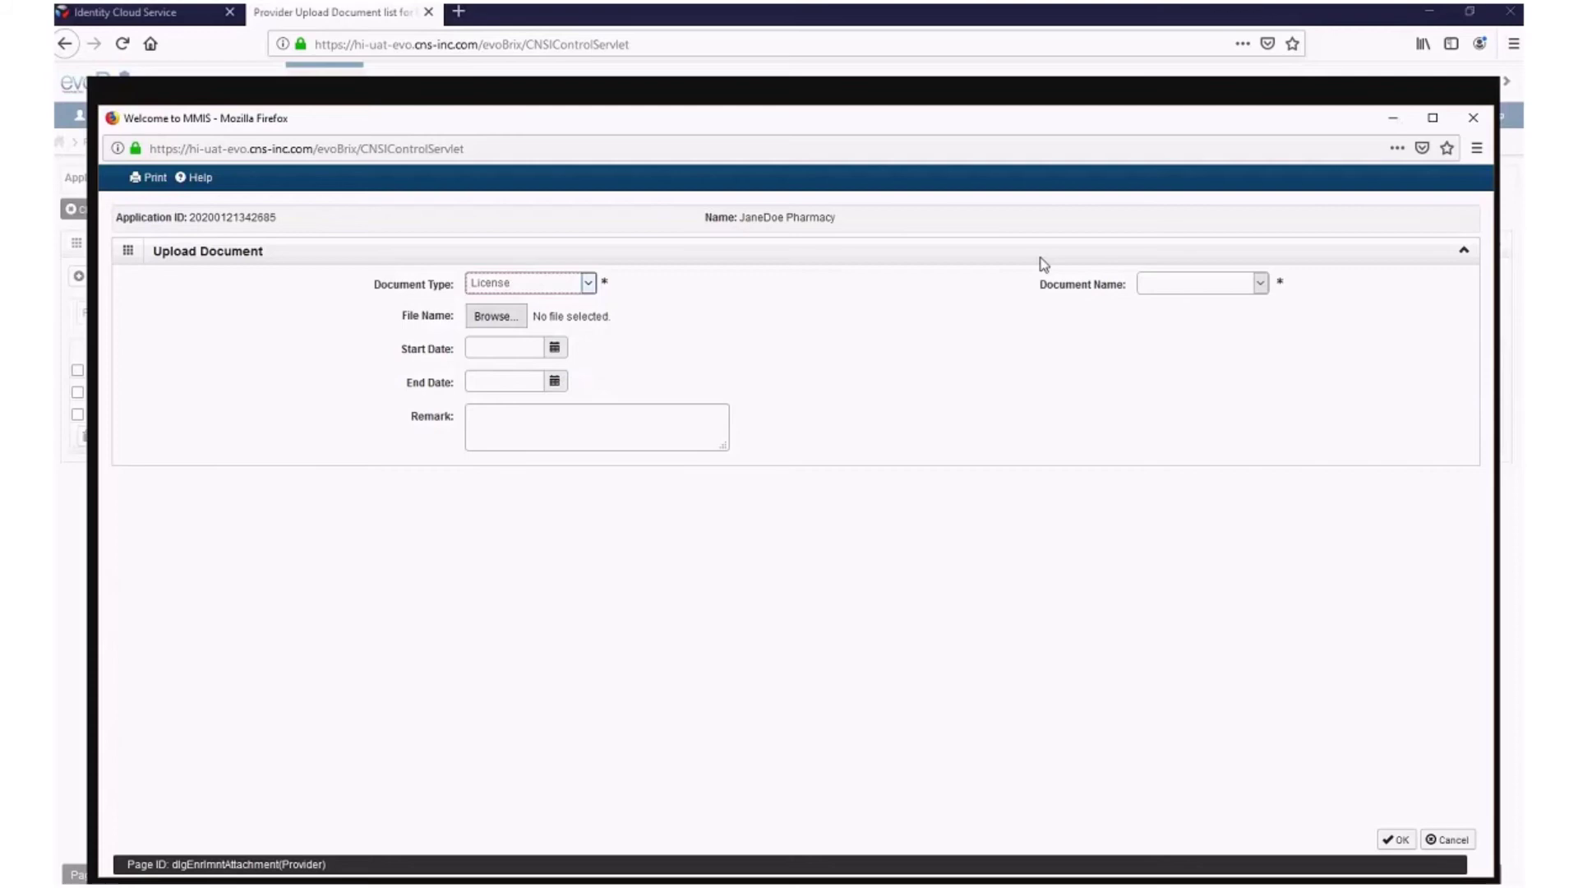
click(1190, 284)
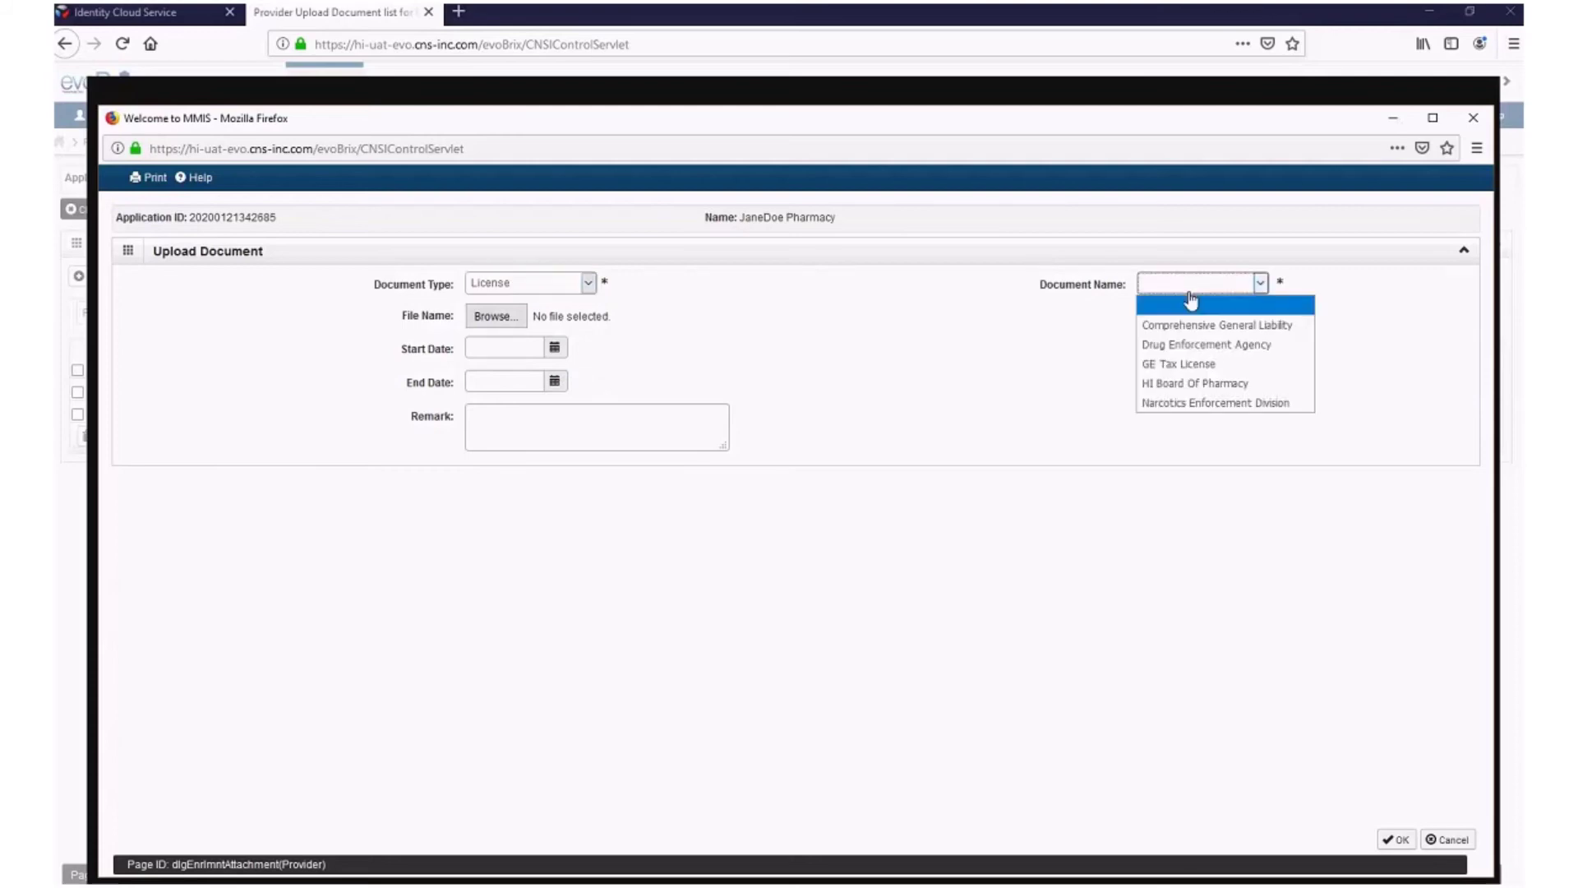
click(1191, 346)
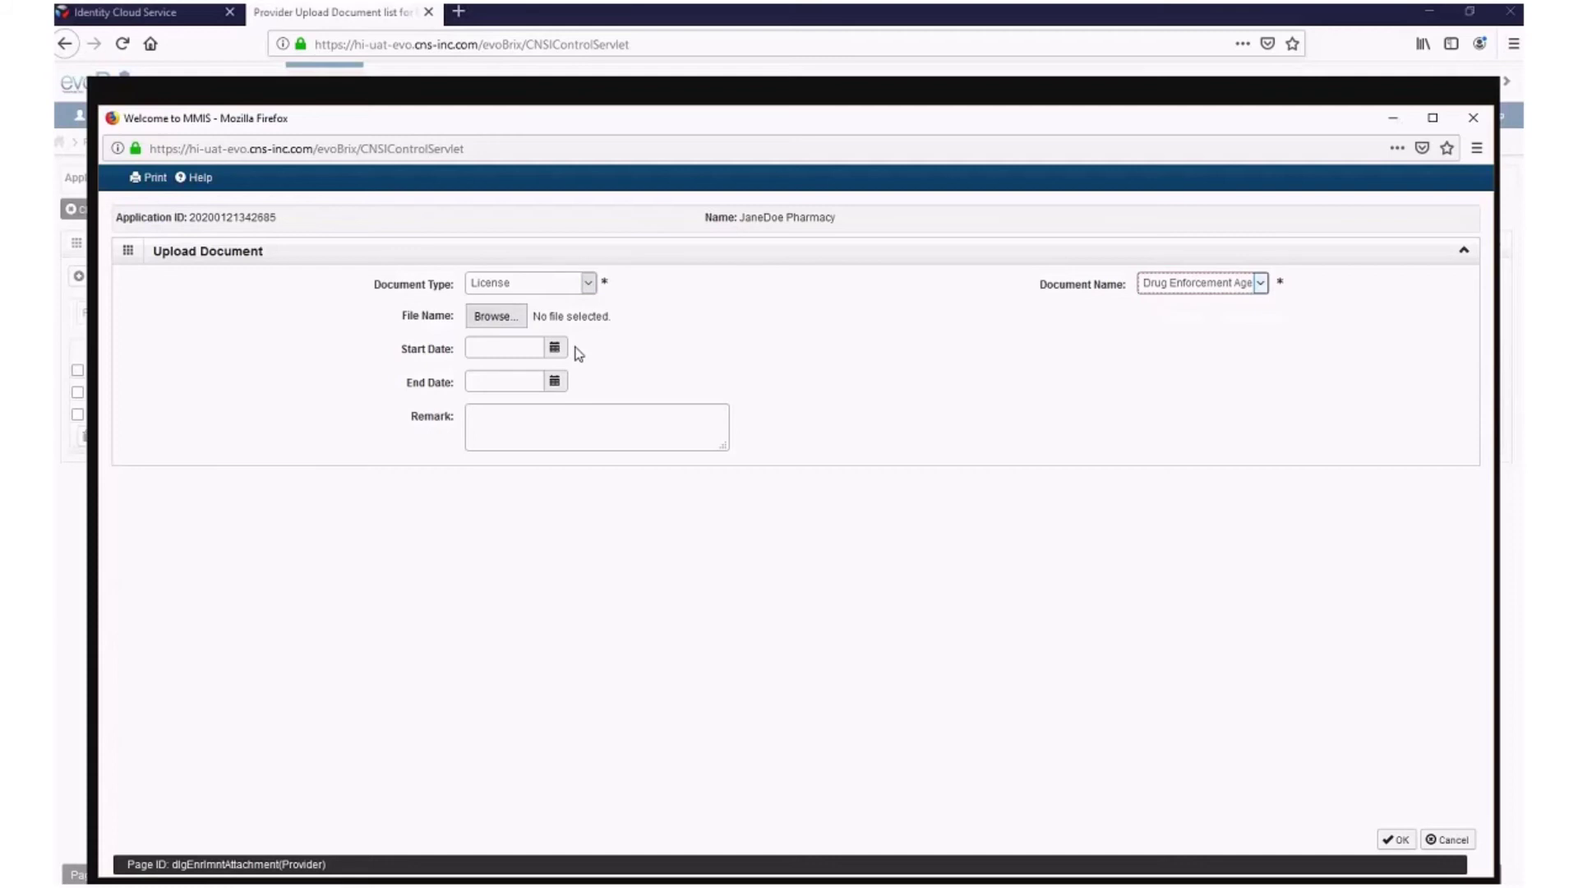
click(495, 316)
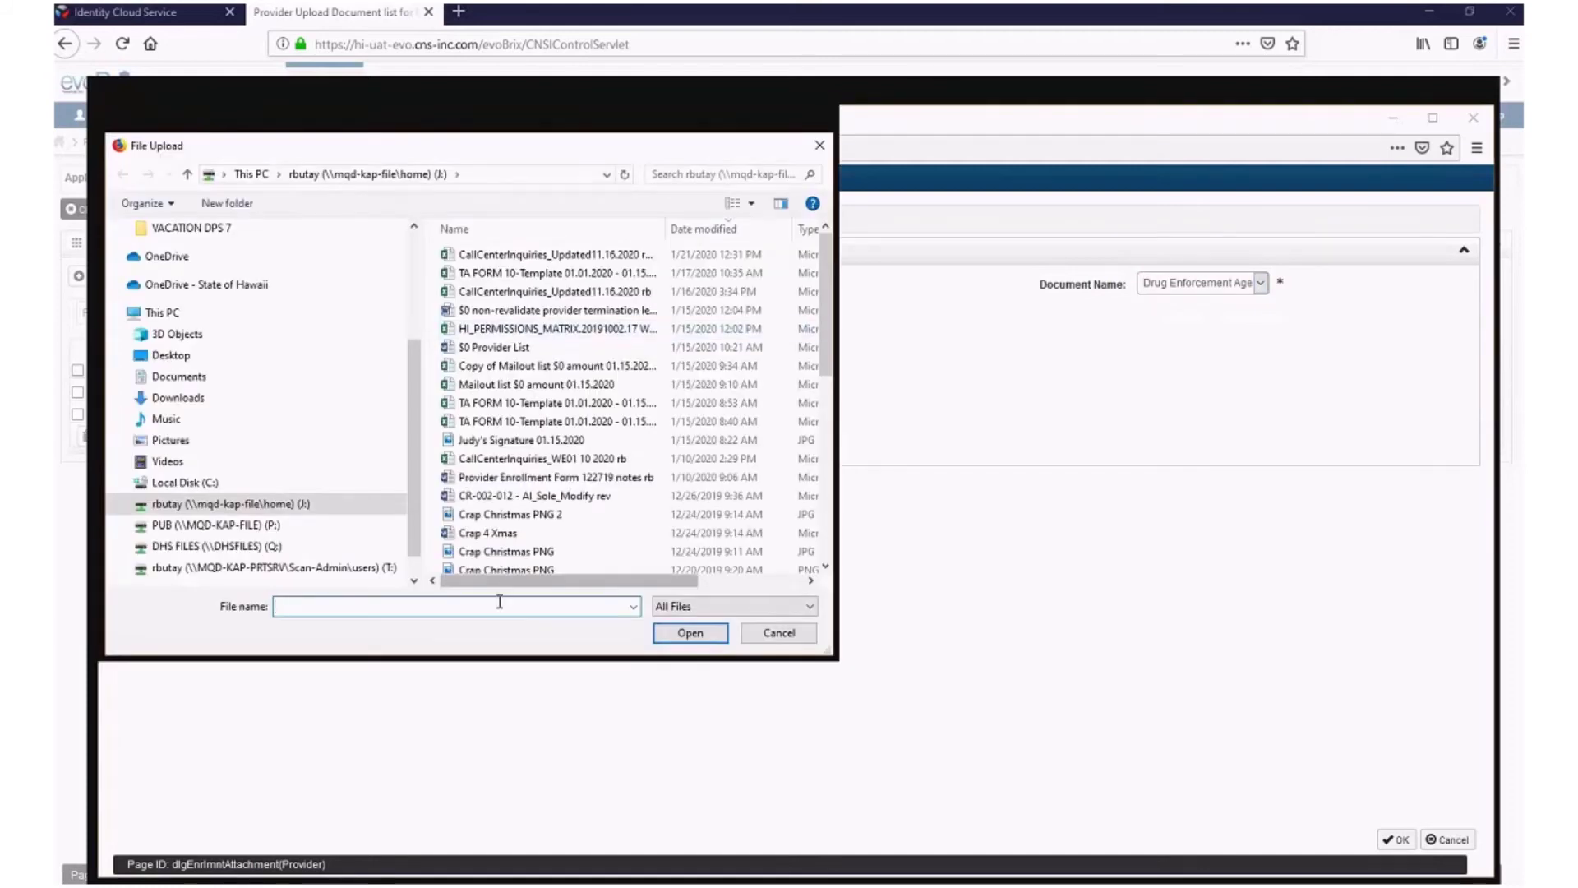
text(tes)
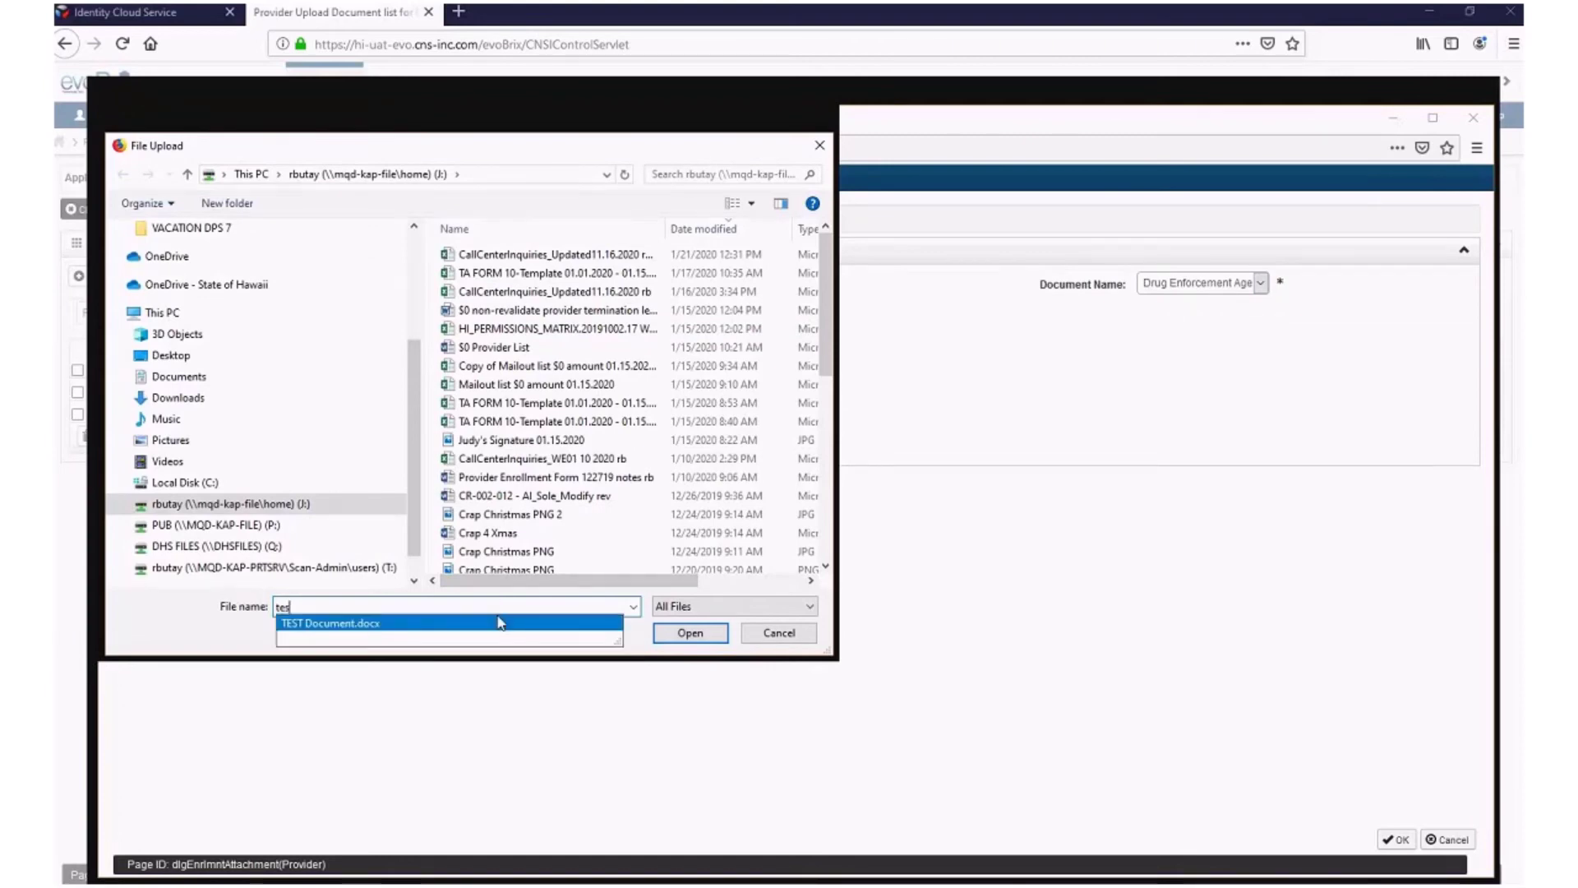
click(502, 624)
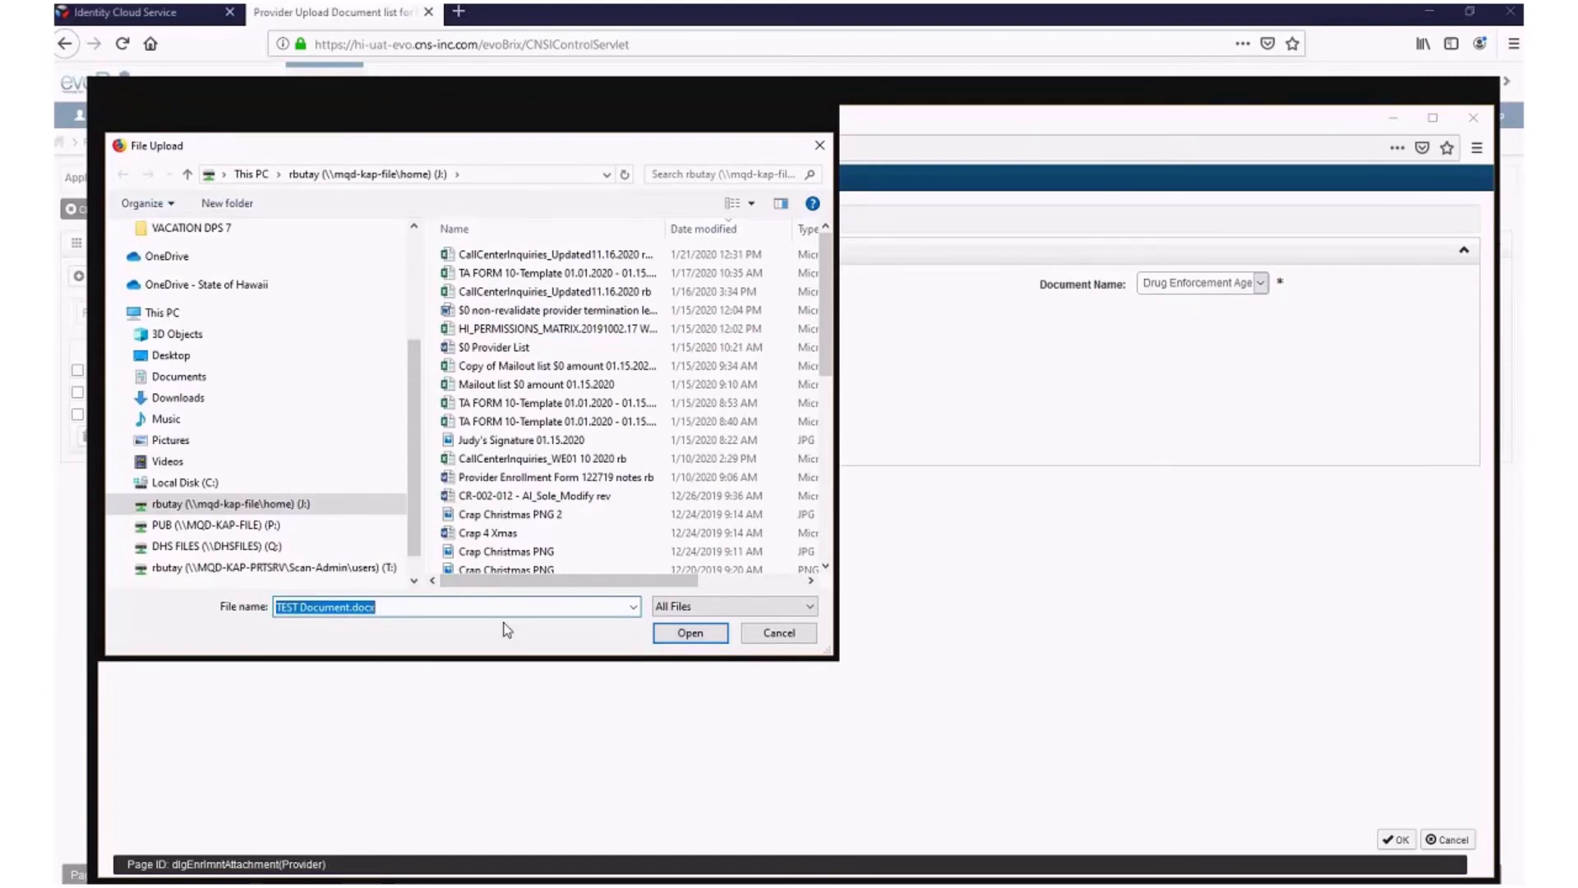
click(689, 637)
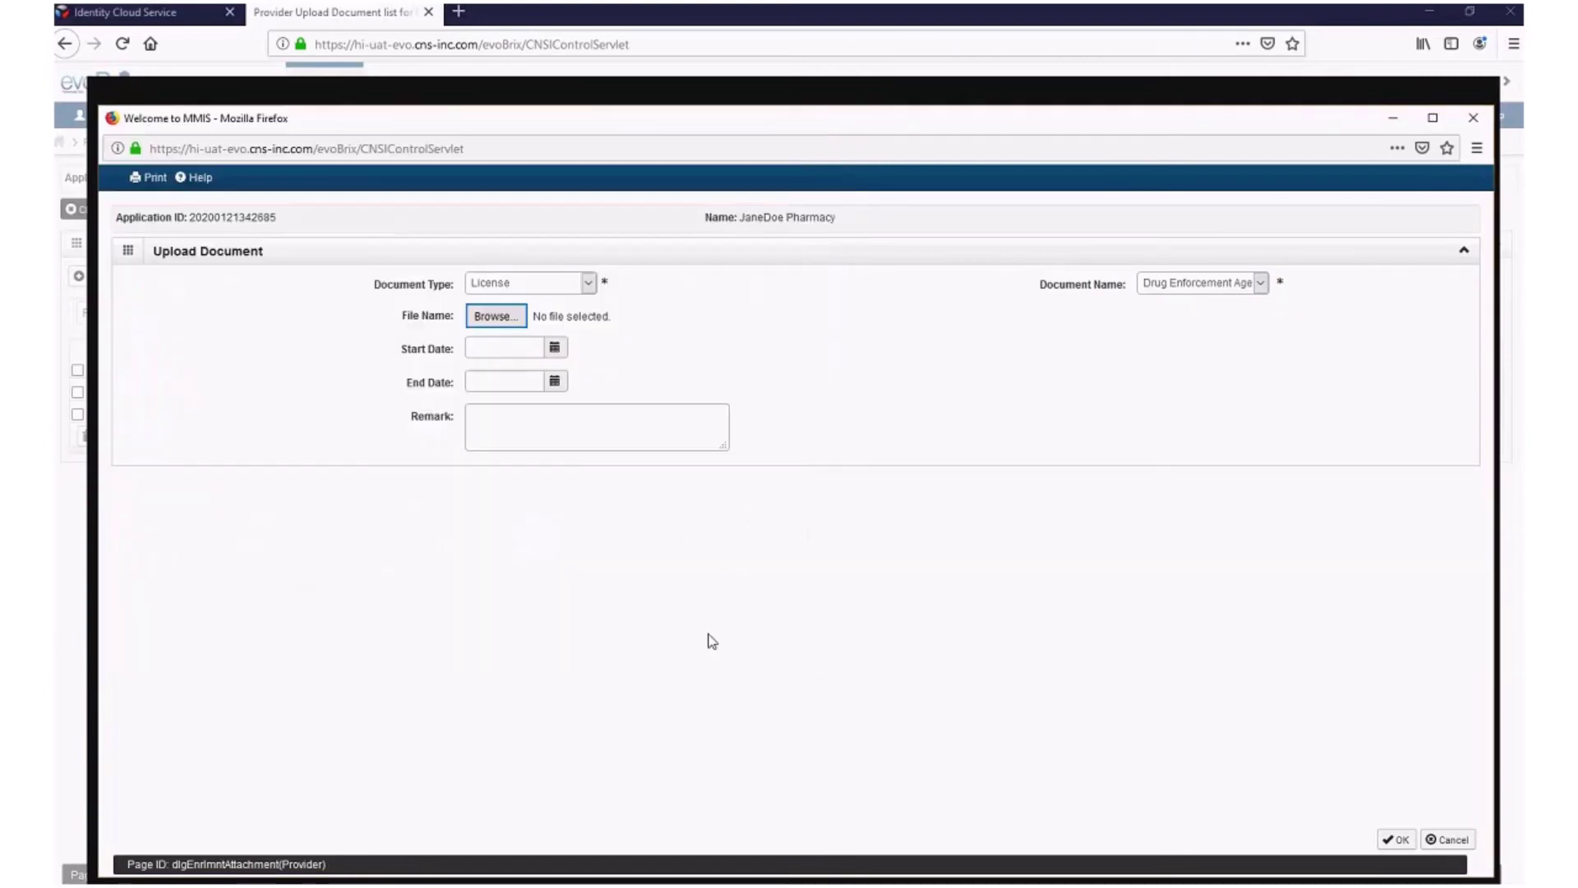
click(1397, 839)
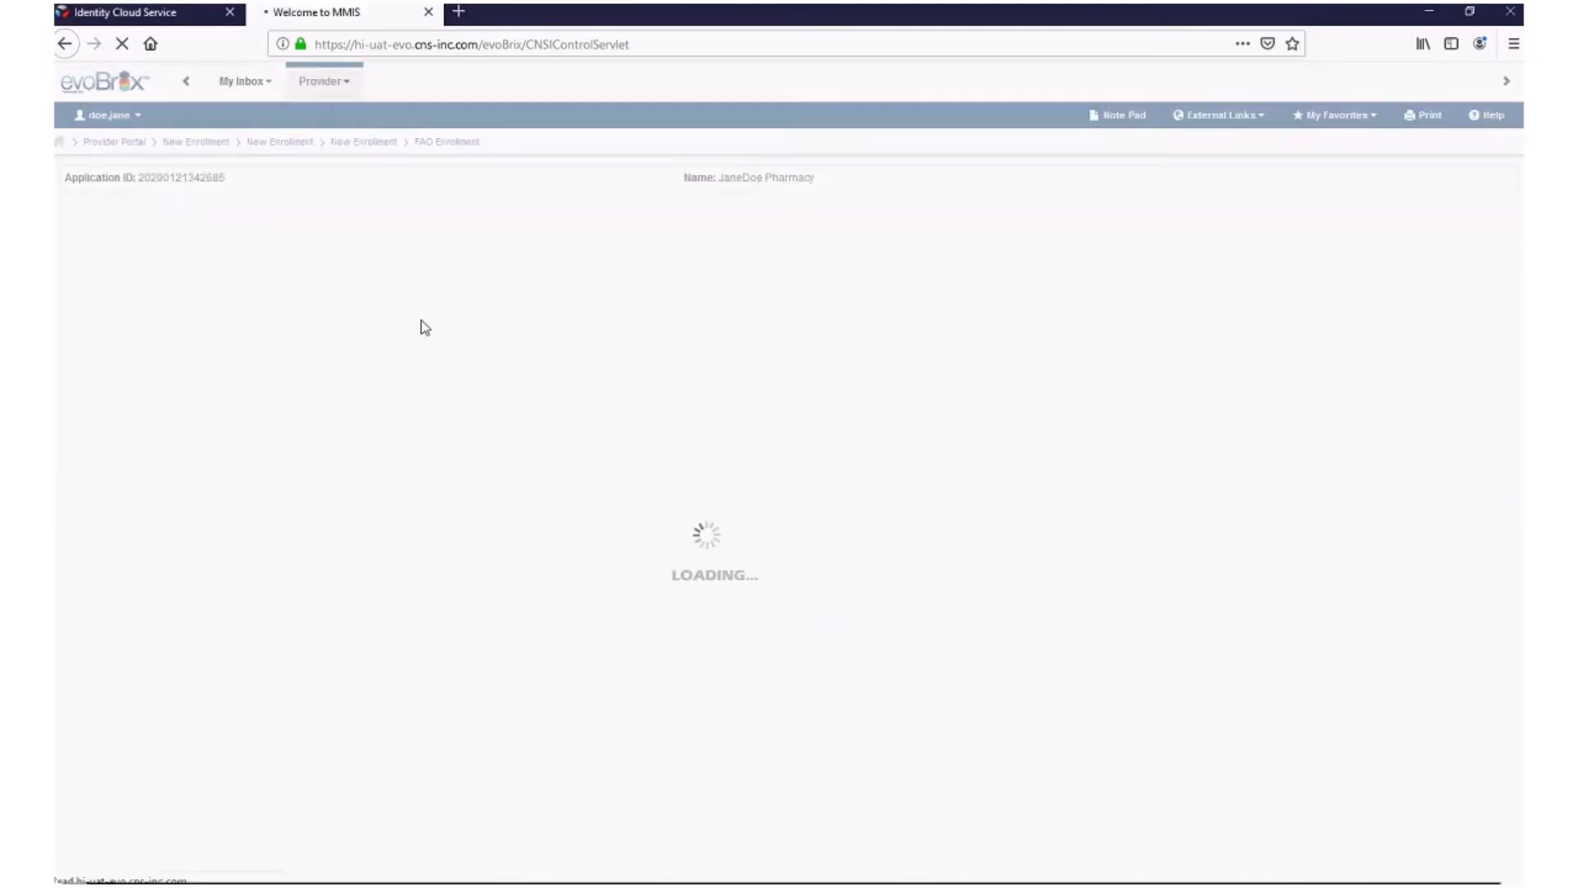
Save a License document named Narcotics Enforcement Division with TEST Document.docx attached
click(76, 278)
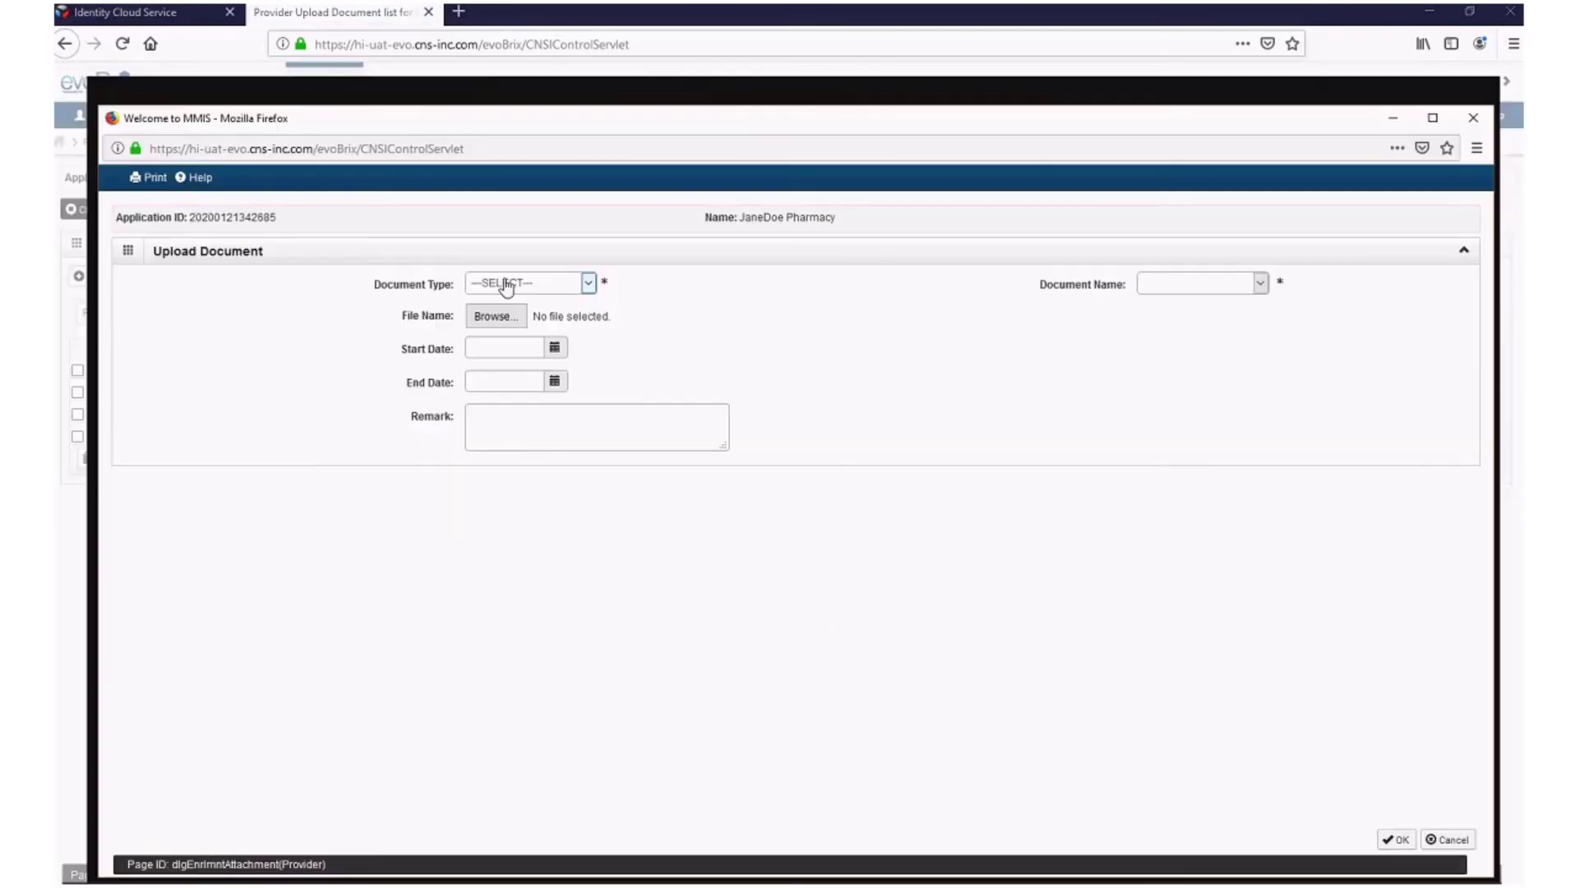
click(507, 281)
click(507, 364)
click(1214, 284)
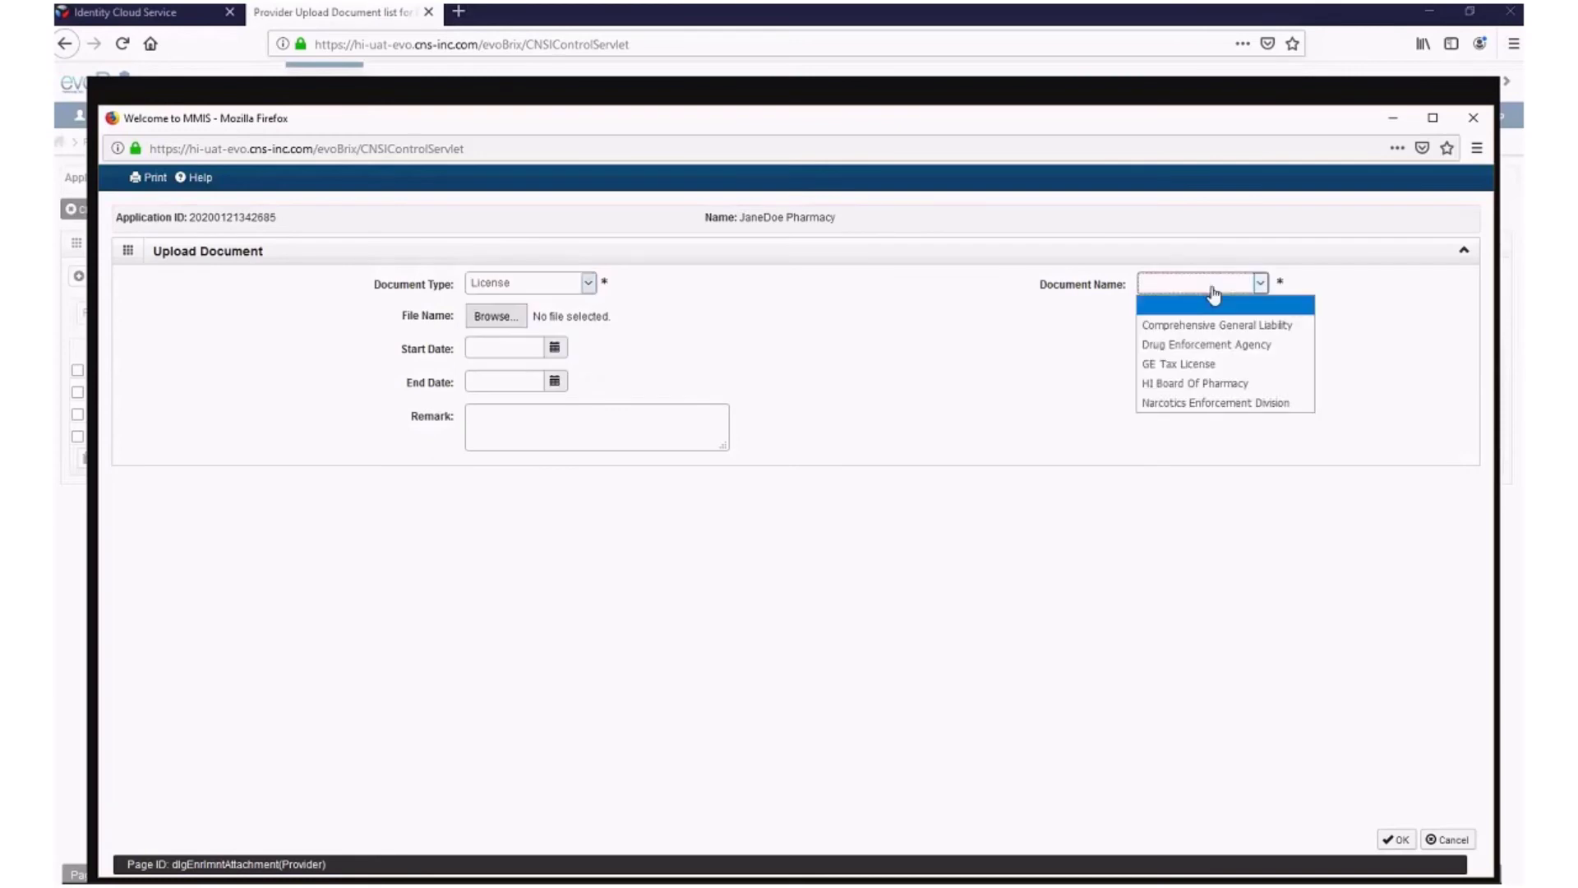
click(1212, 402)
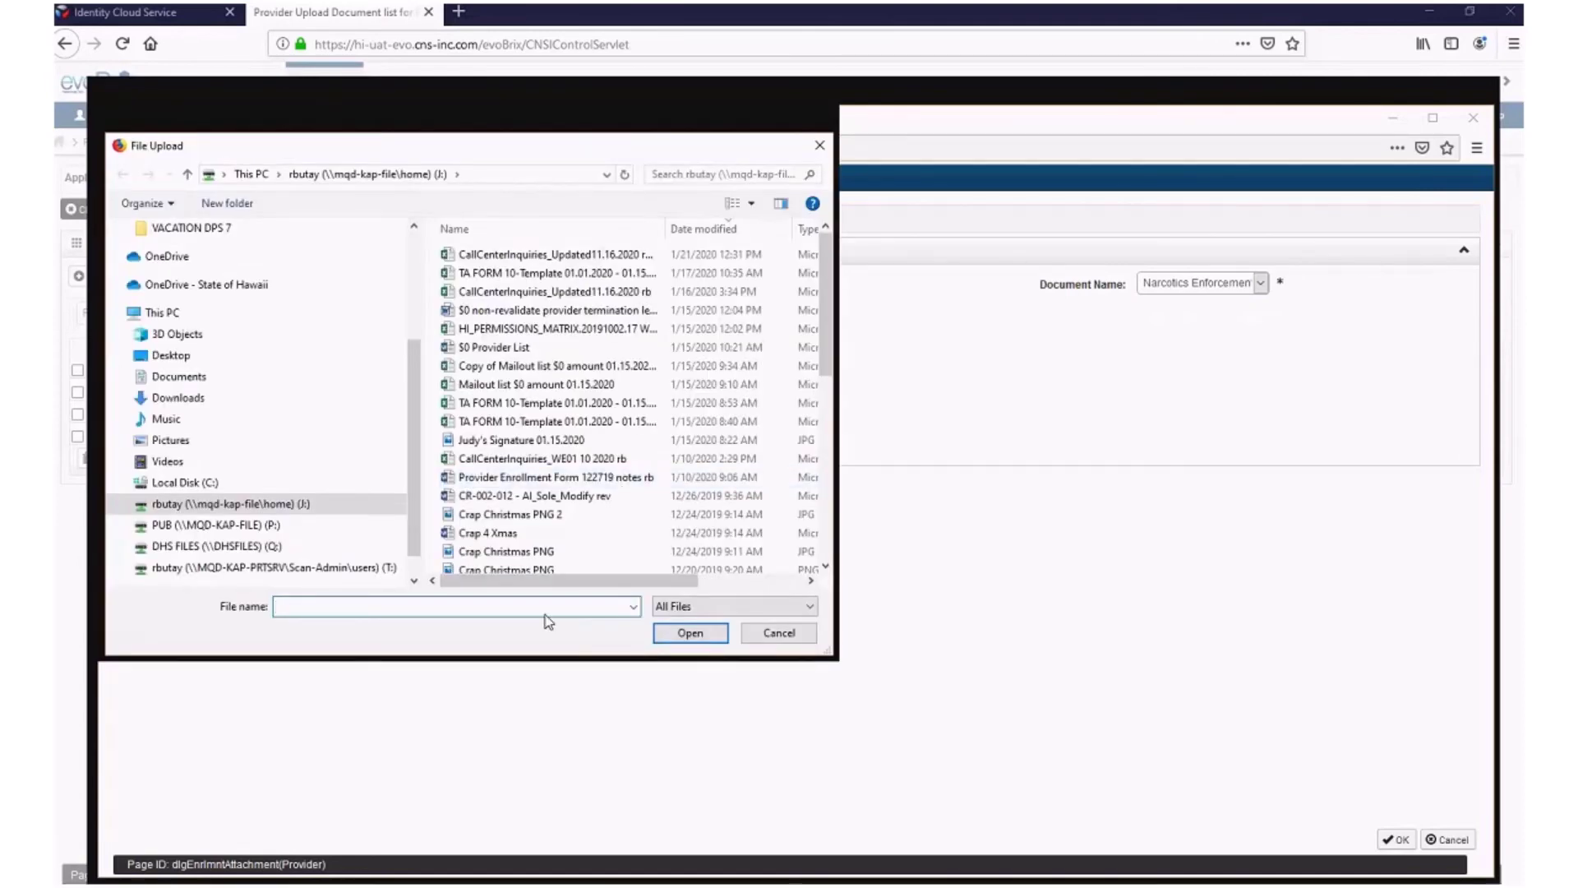
text(tes)
click(331, 623)
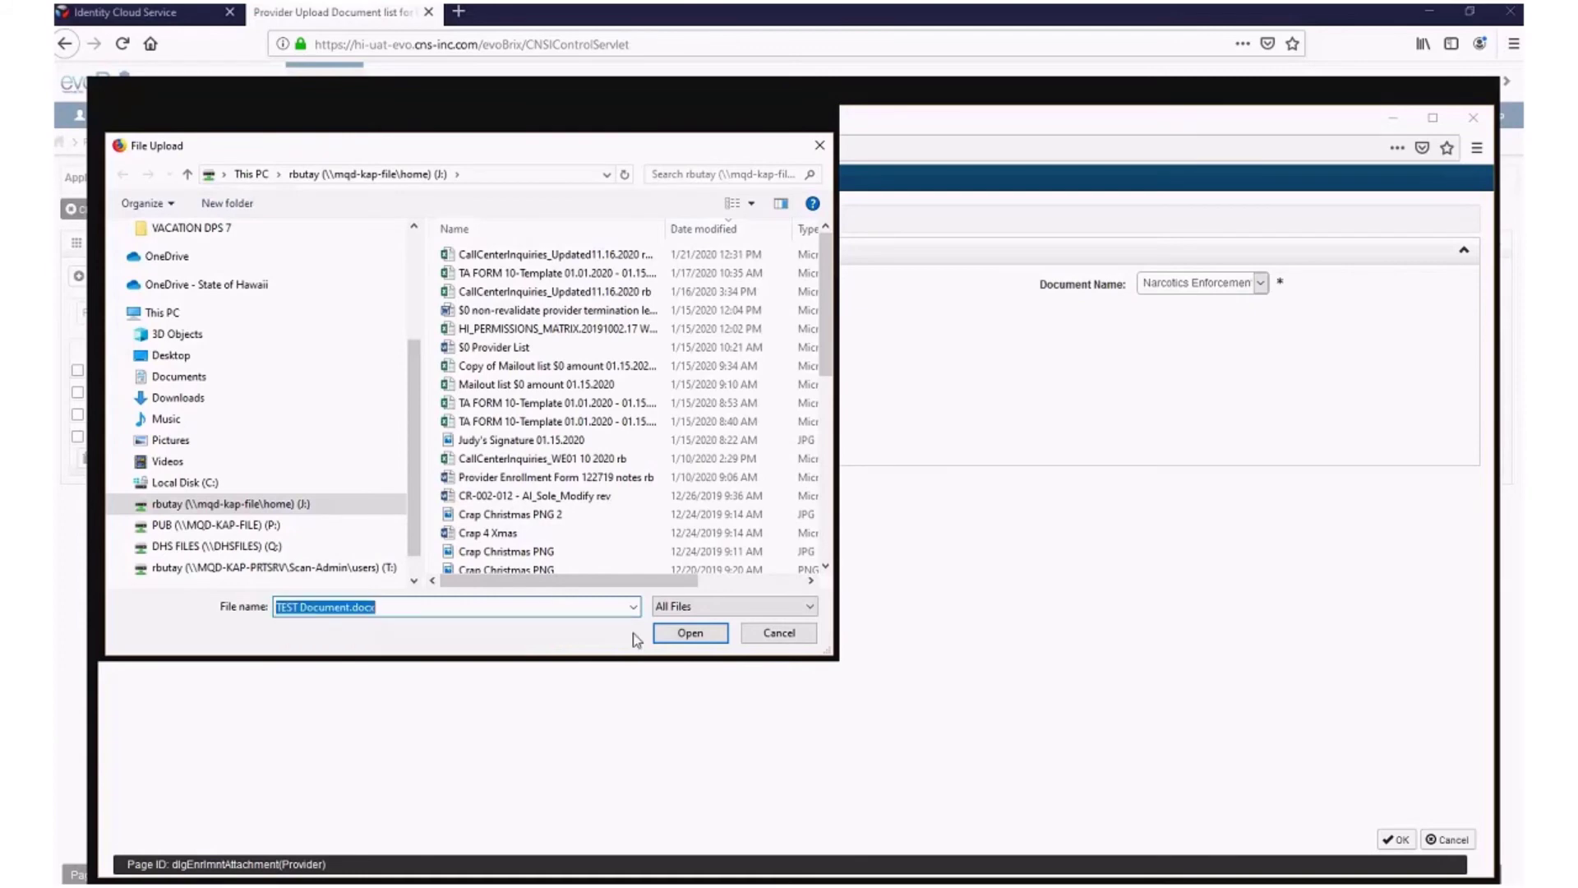
click(690, 633)
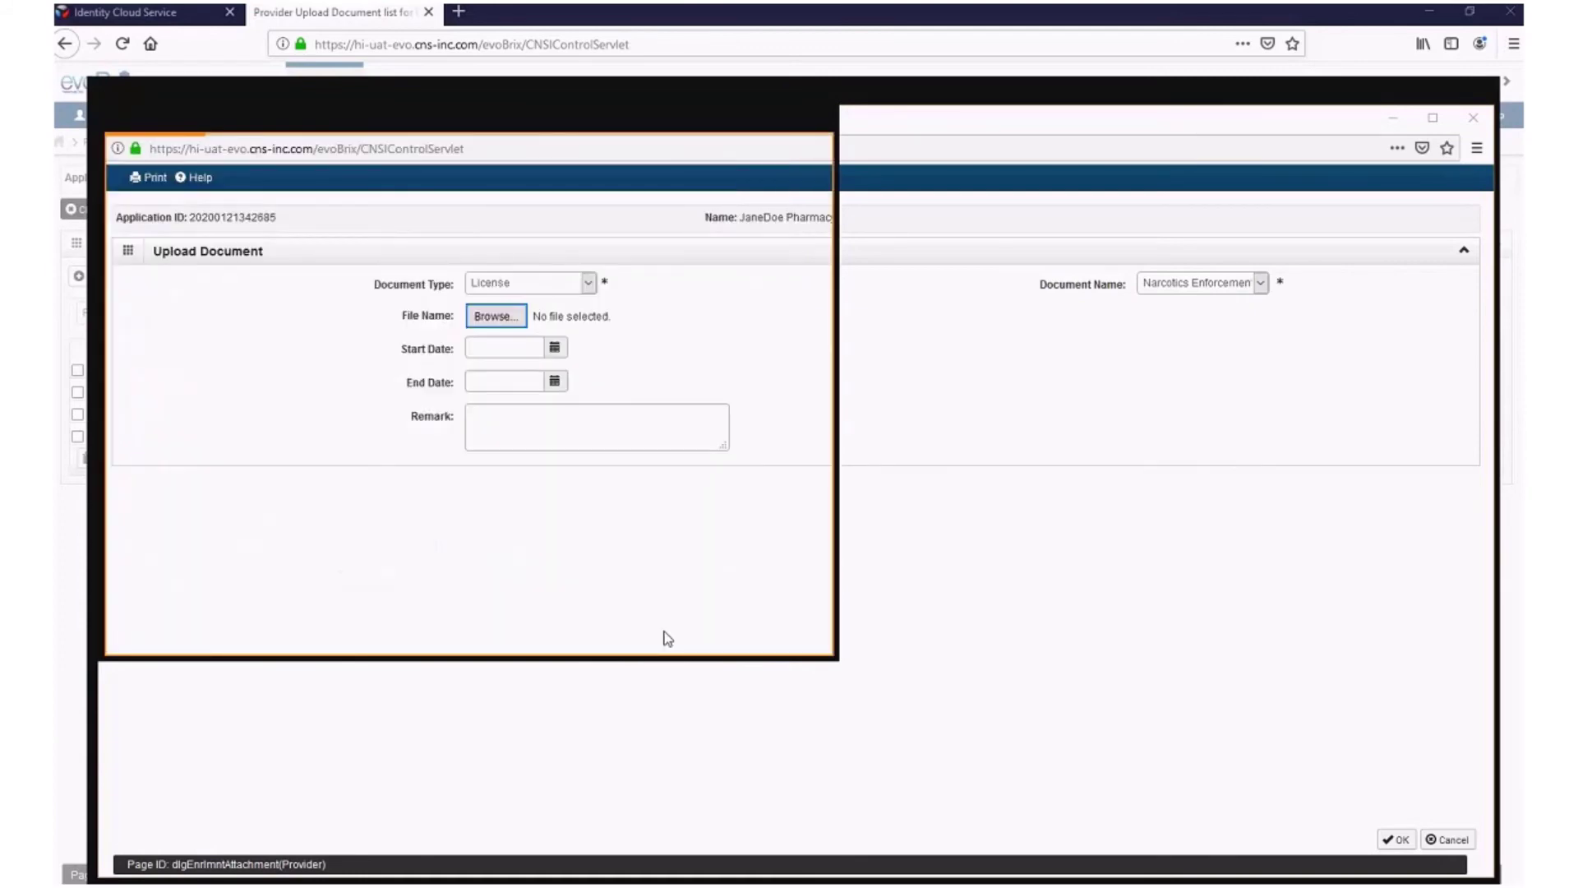
click(1396, 839)
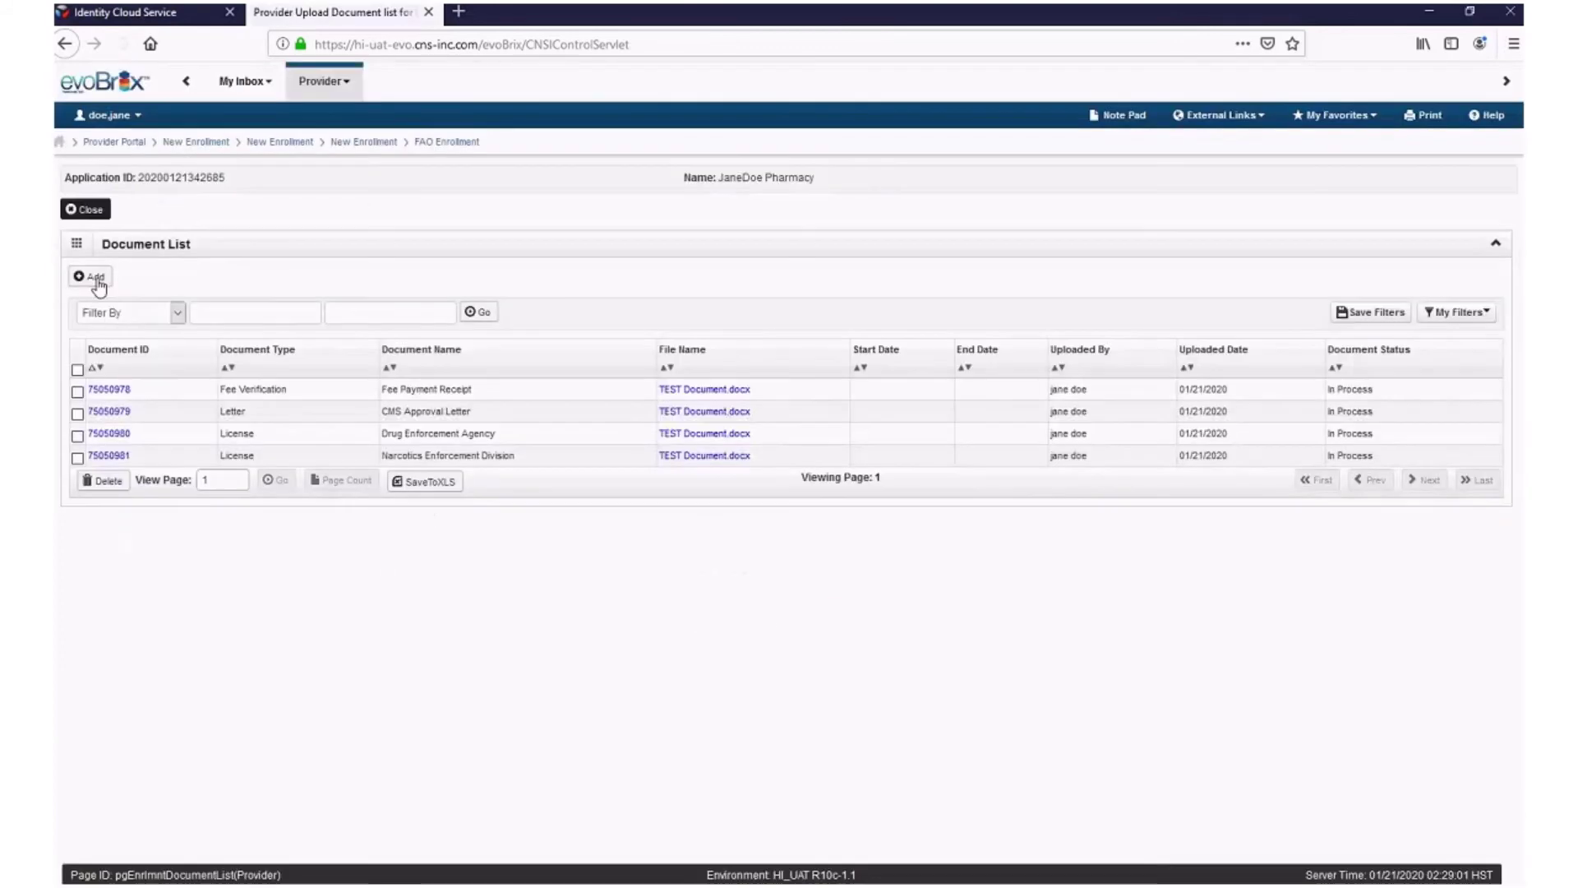
Start another upload with License as the document type
click(96, 278)
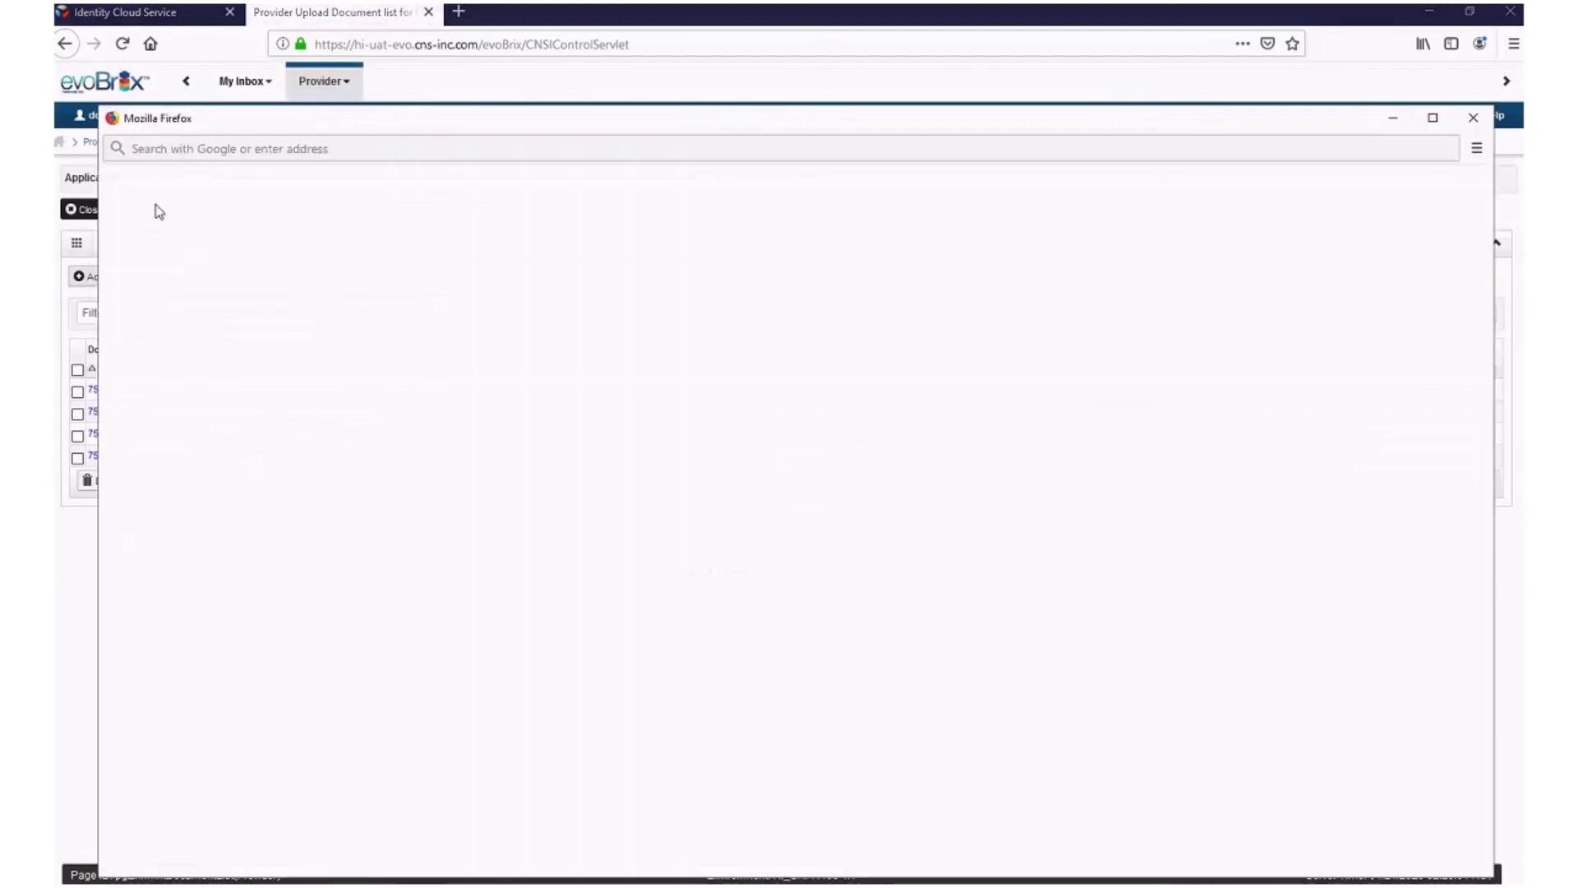
click(586, 284)
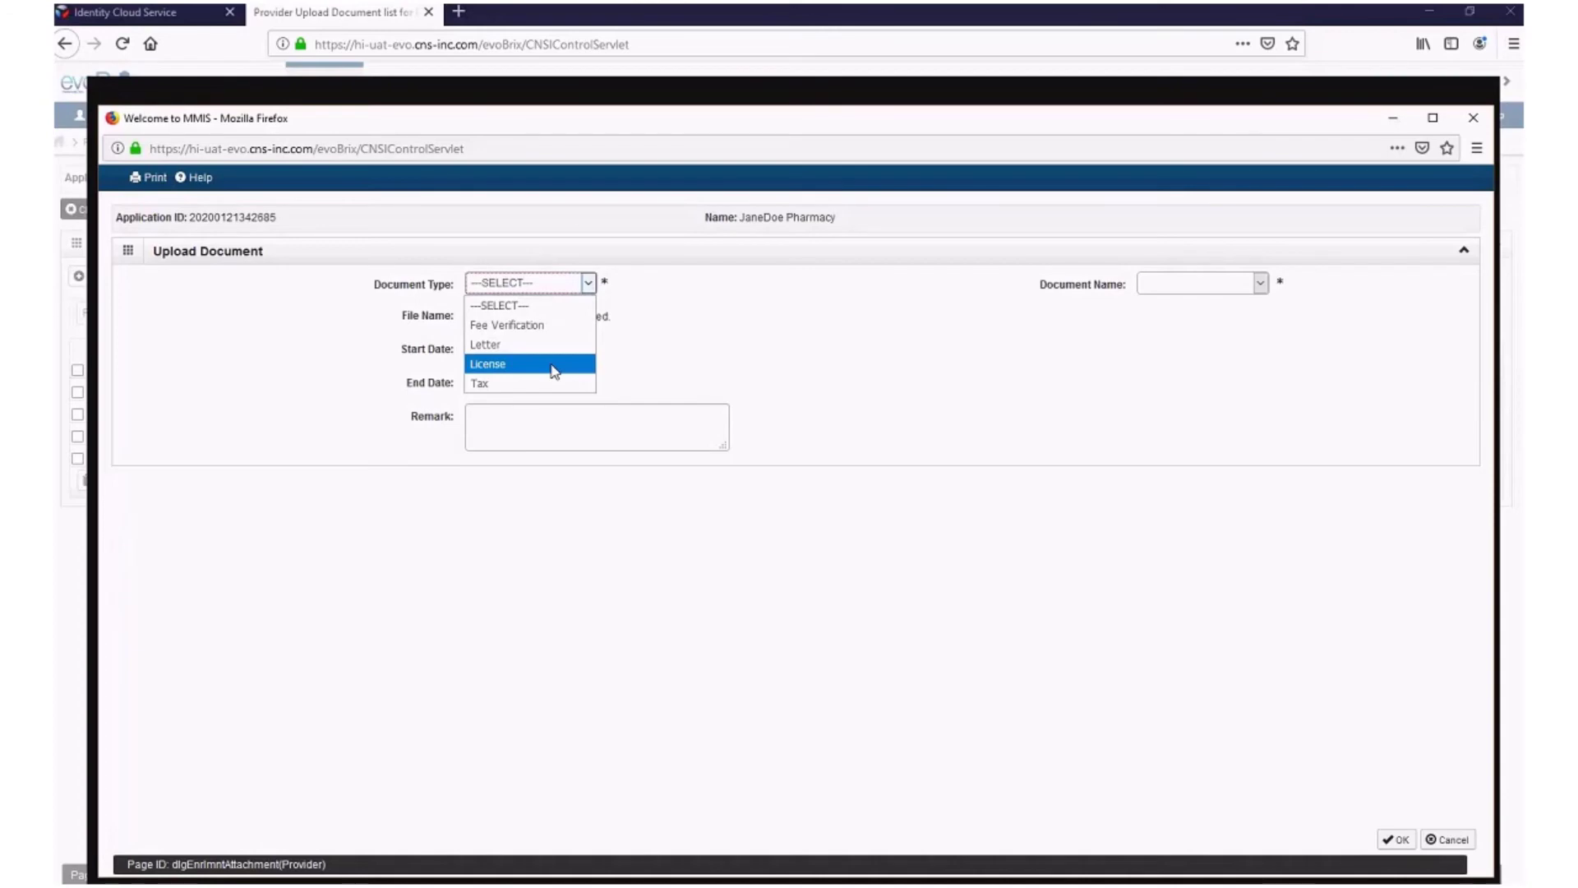
click(554, 370)
click(1225, 288)
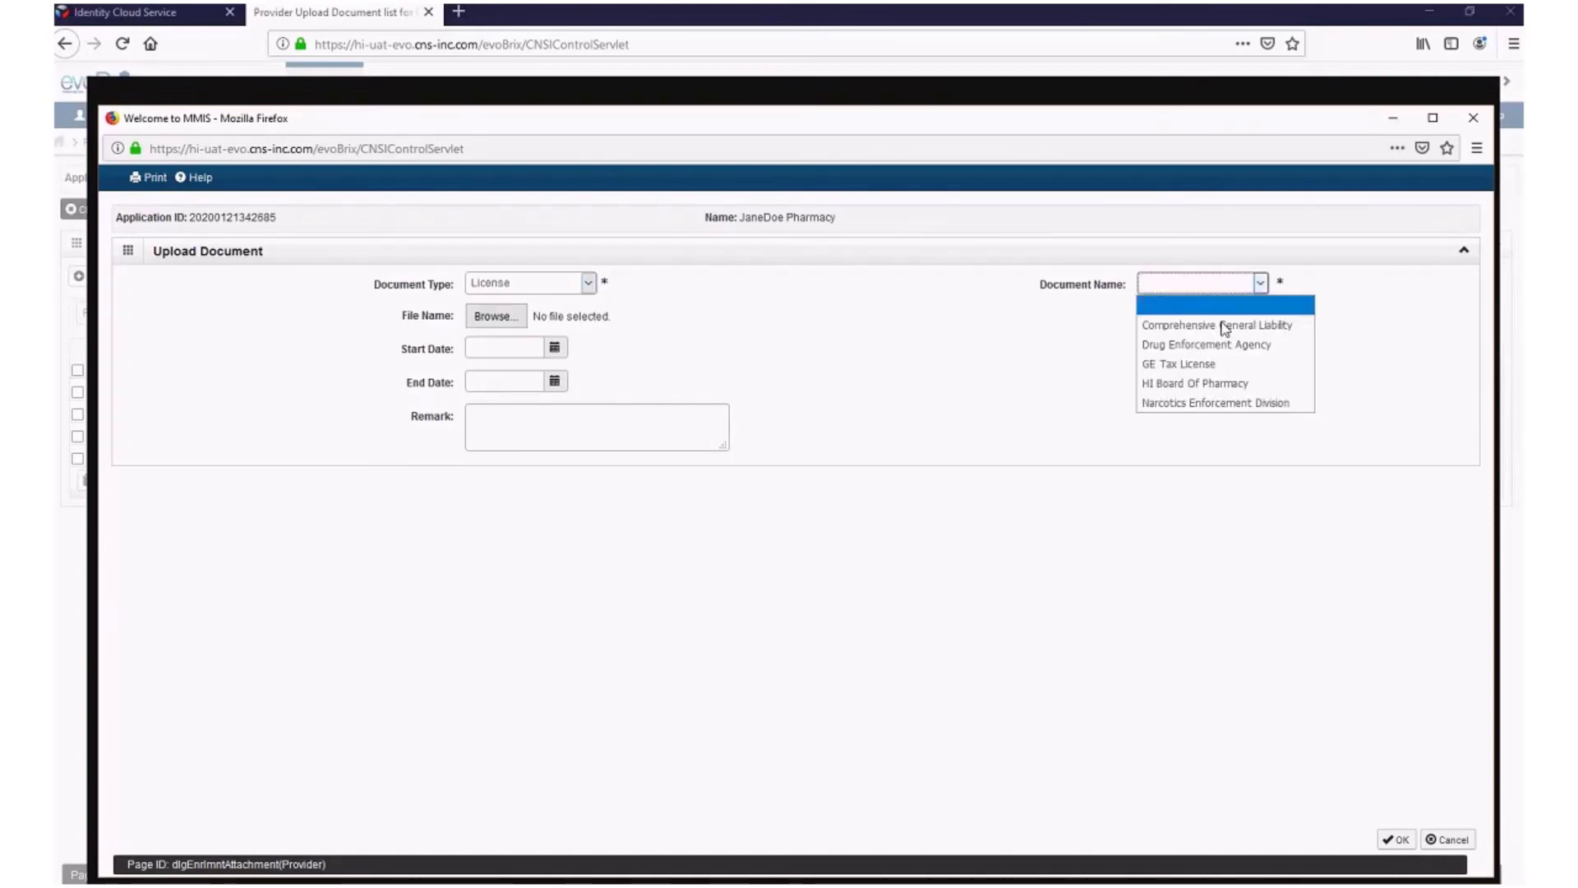
Save the License document HI Board Of Pharmacy with TEST Document.docx attached
click(1237, 384)
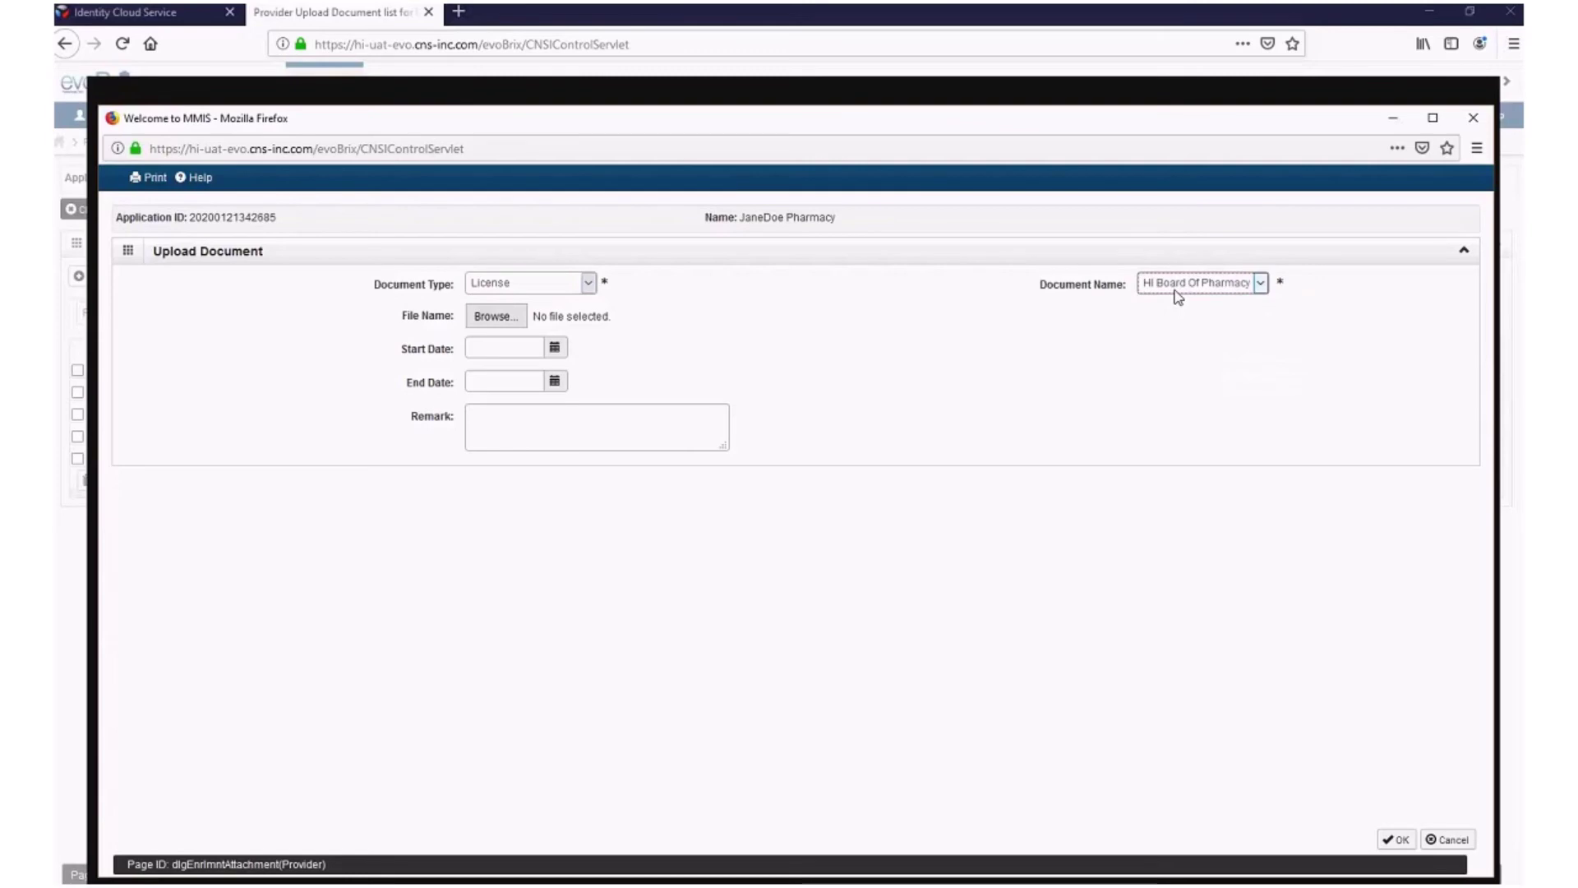
click(496, 316)
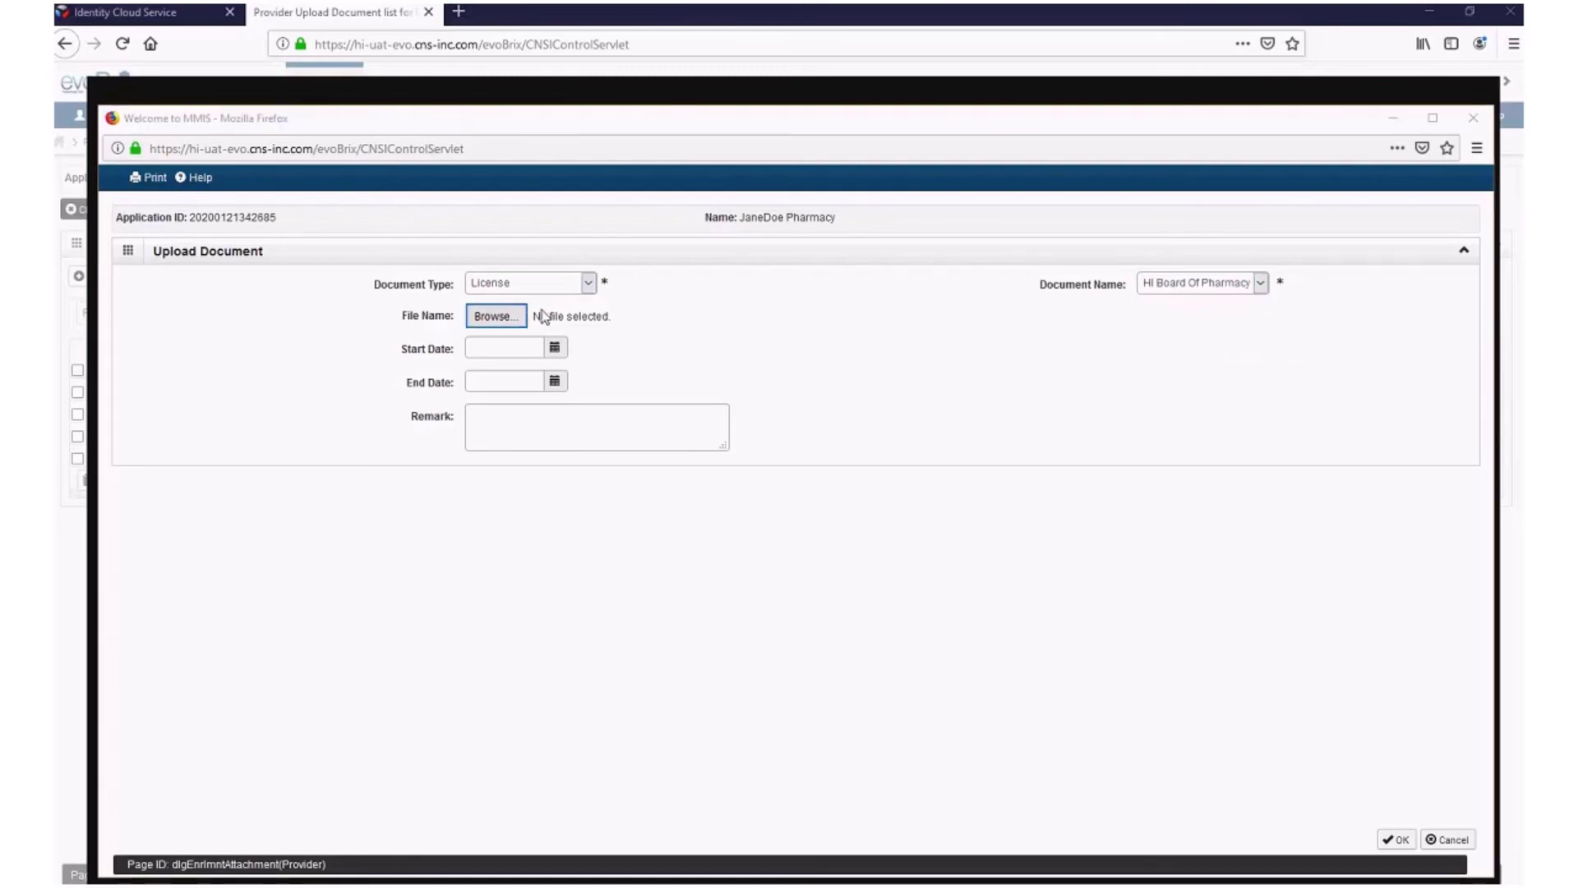
text(tes)
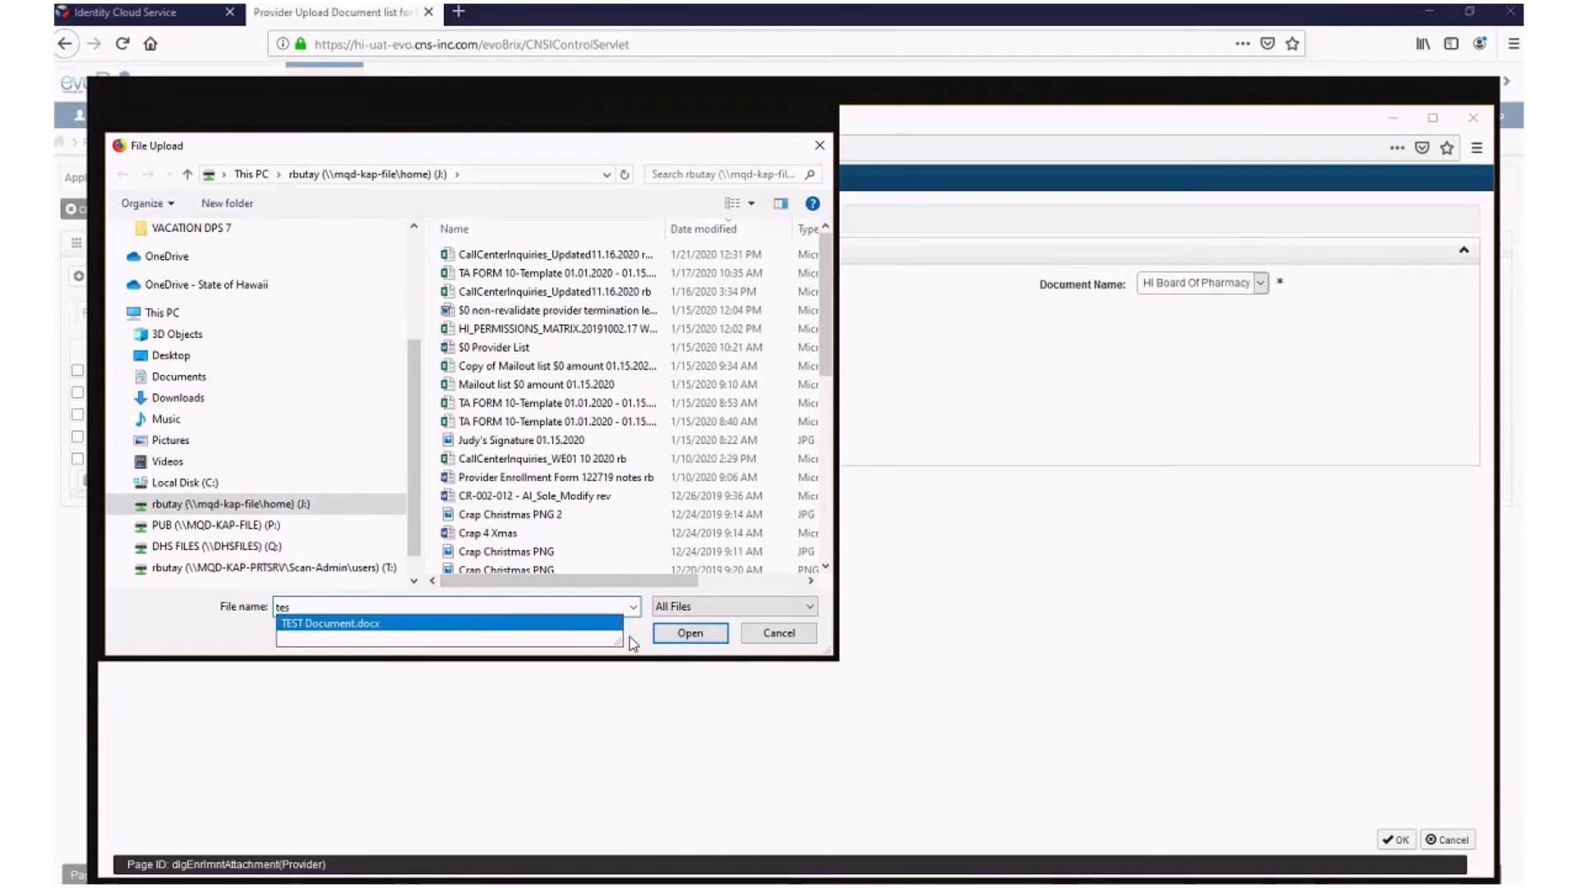
click(691, 633)
click(1396, 839)
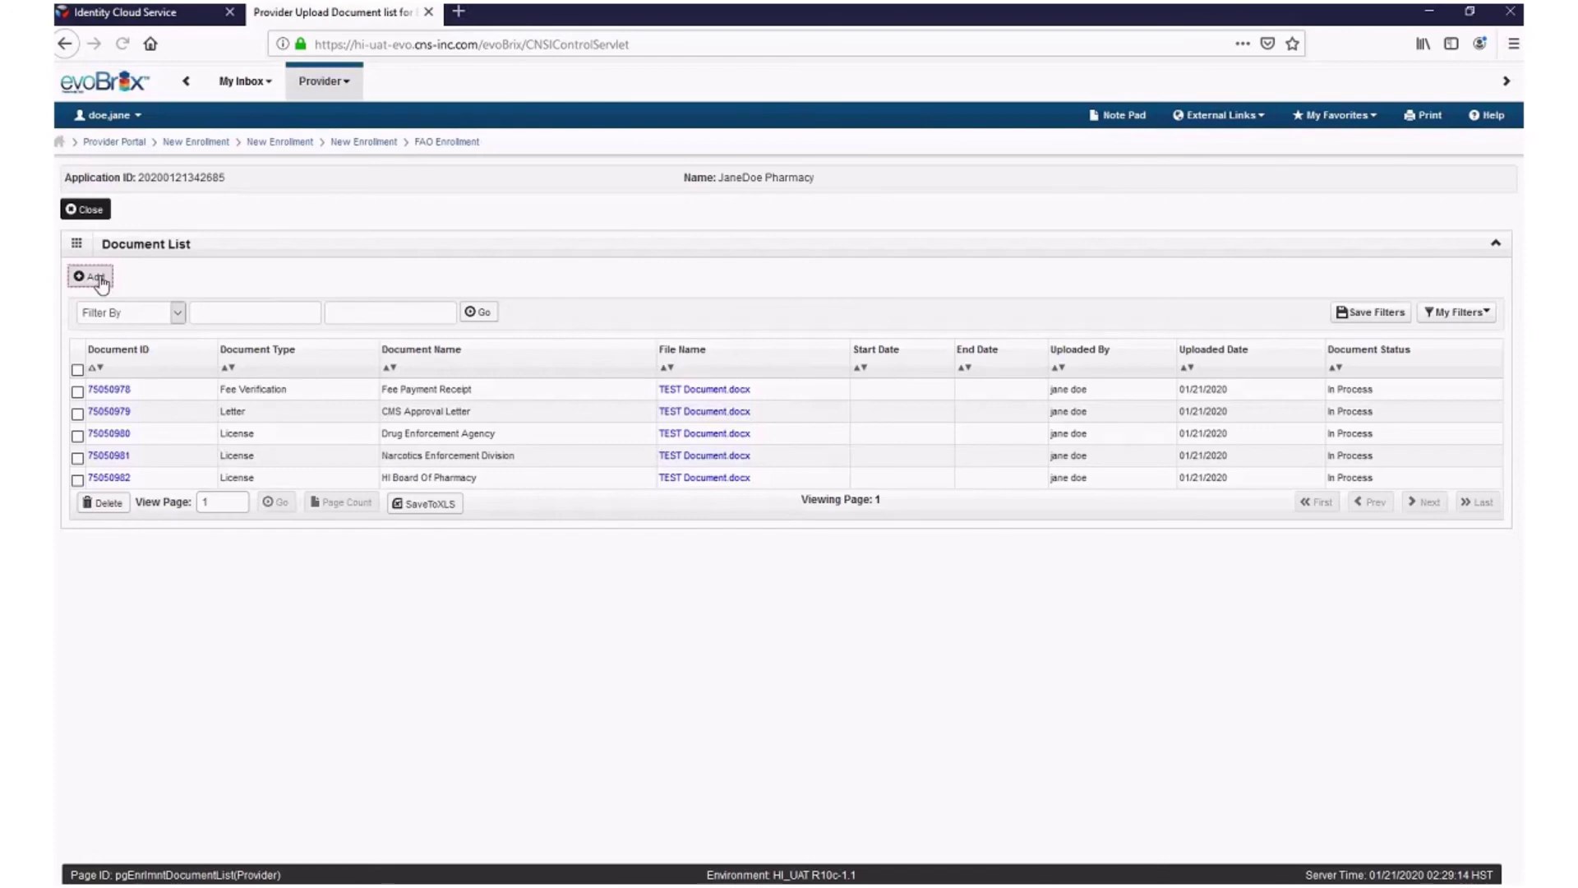
Add and save a License document named GE Tax License with TEST Document.docx
click(97, 276)
click(526, 283)
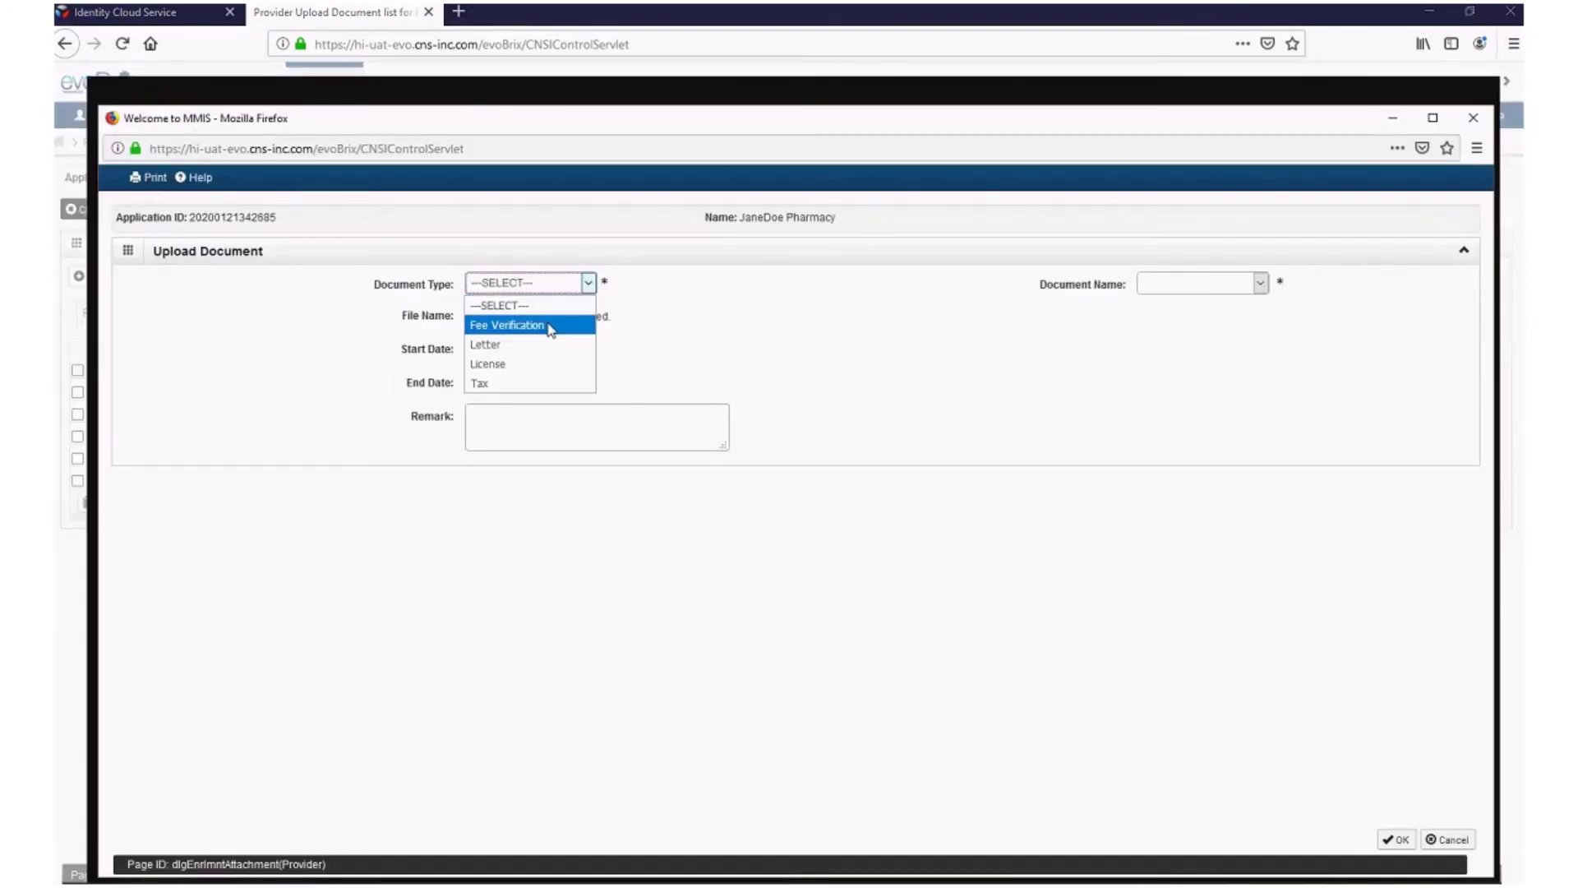
click(509, 339)
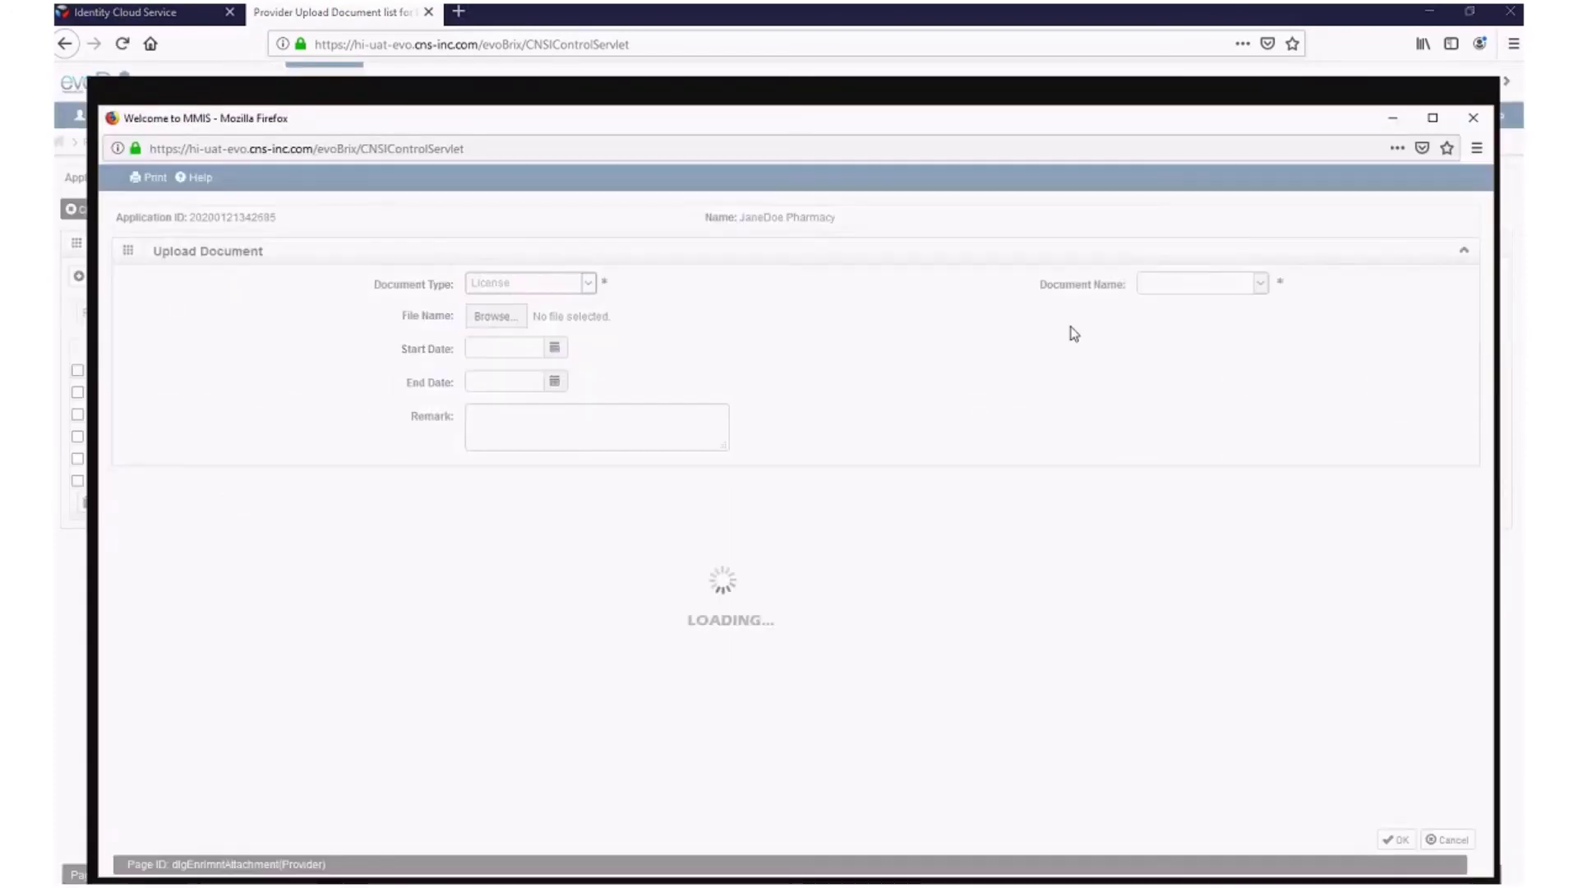
click(1208, 283)
click(1216, 371)
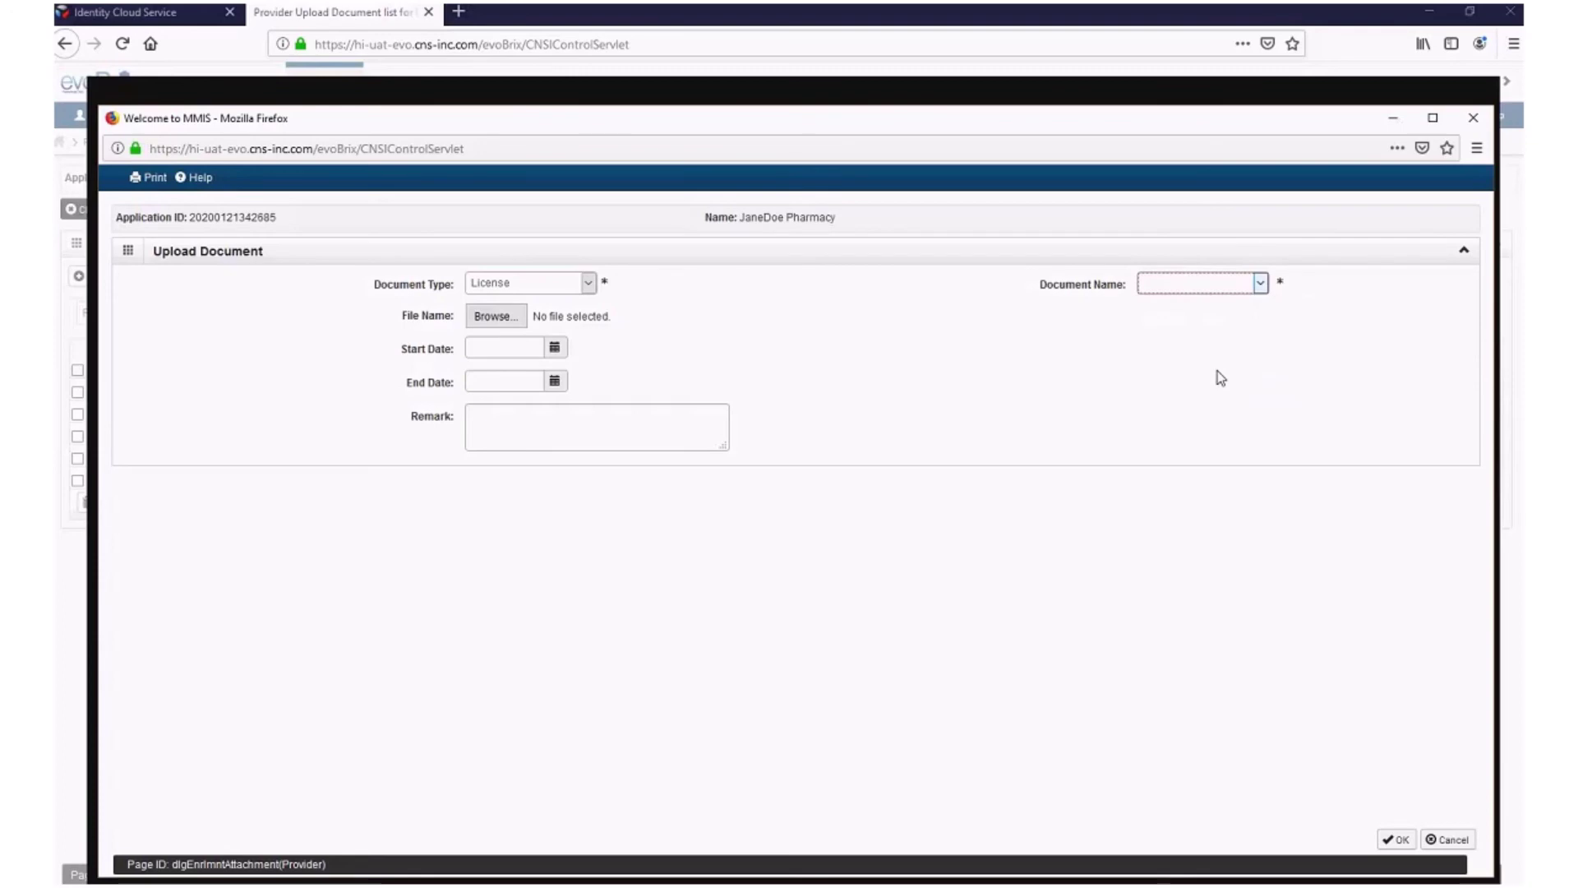
key(Down)
click(523, 307)
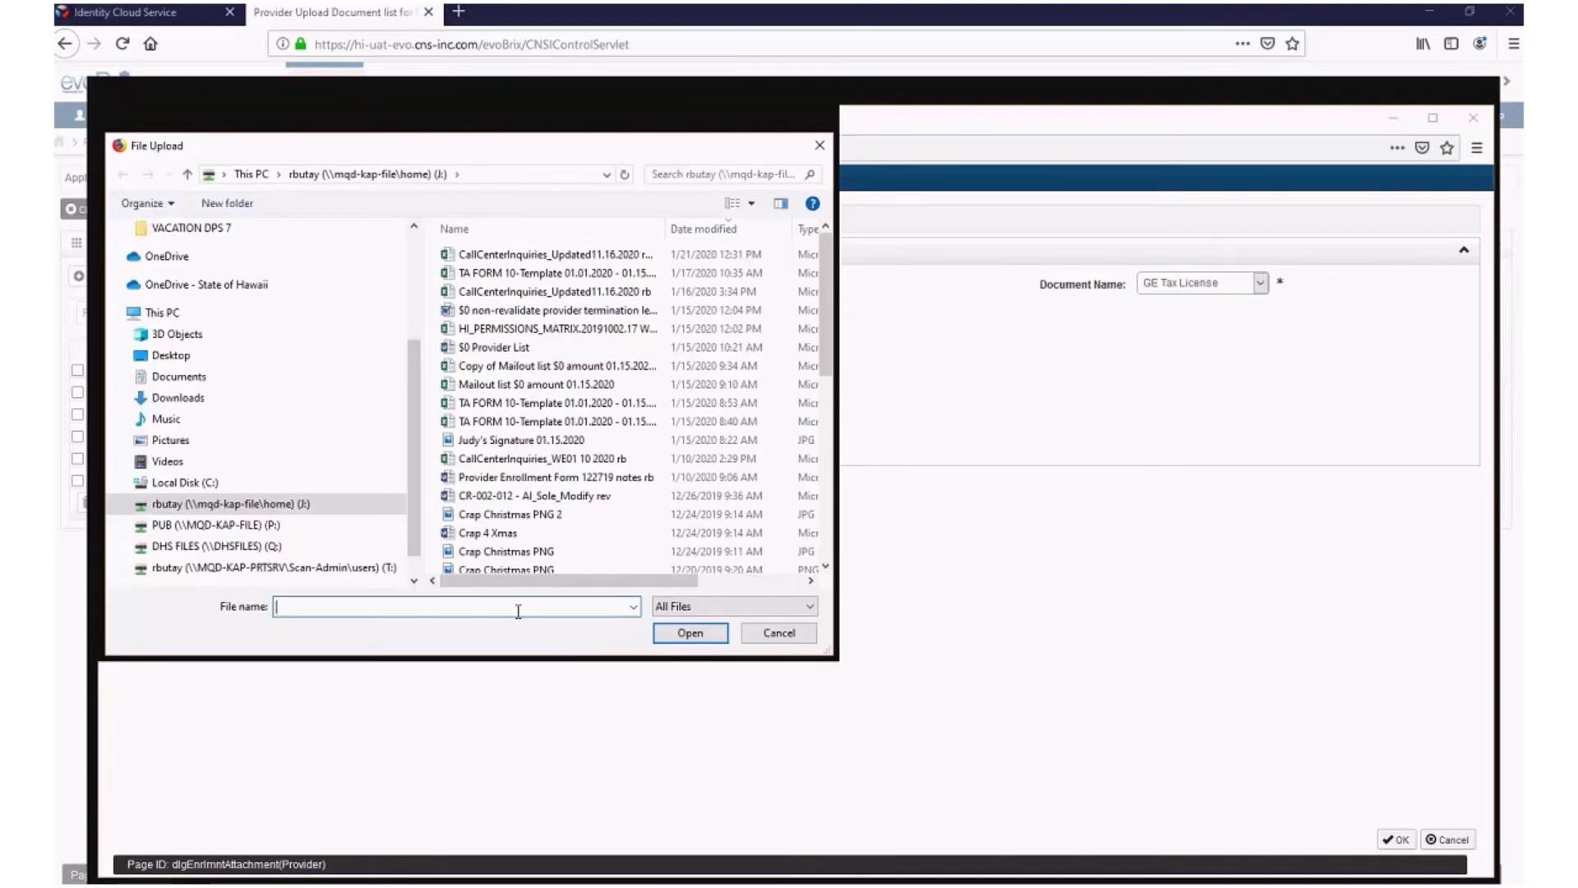
text(tes)
click(533, 623)
click(689, 633)
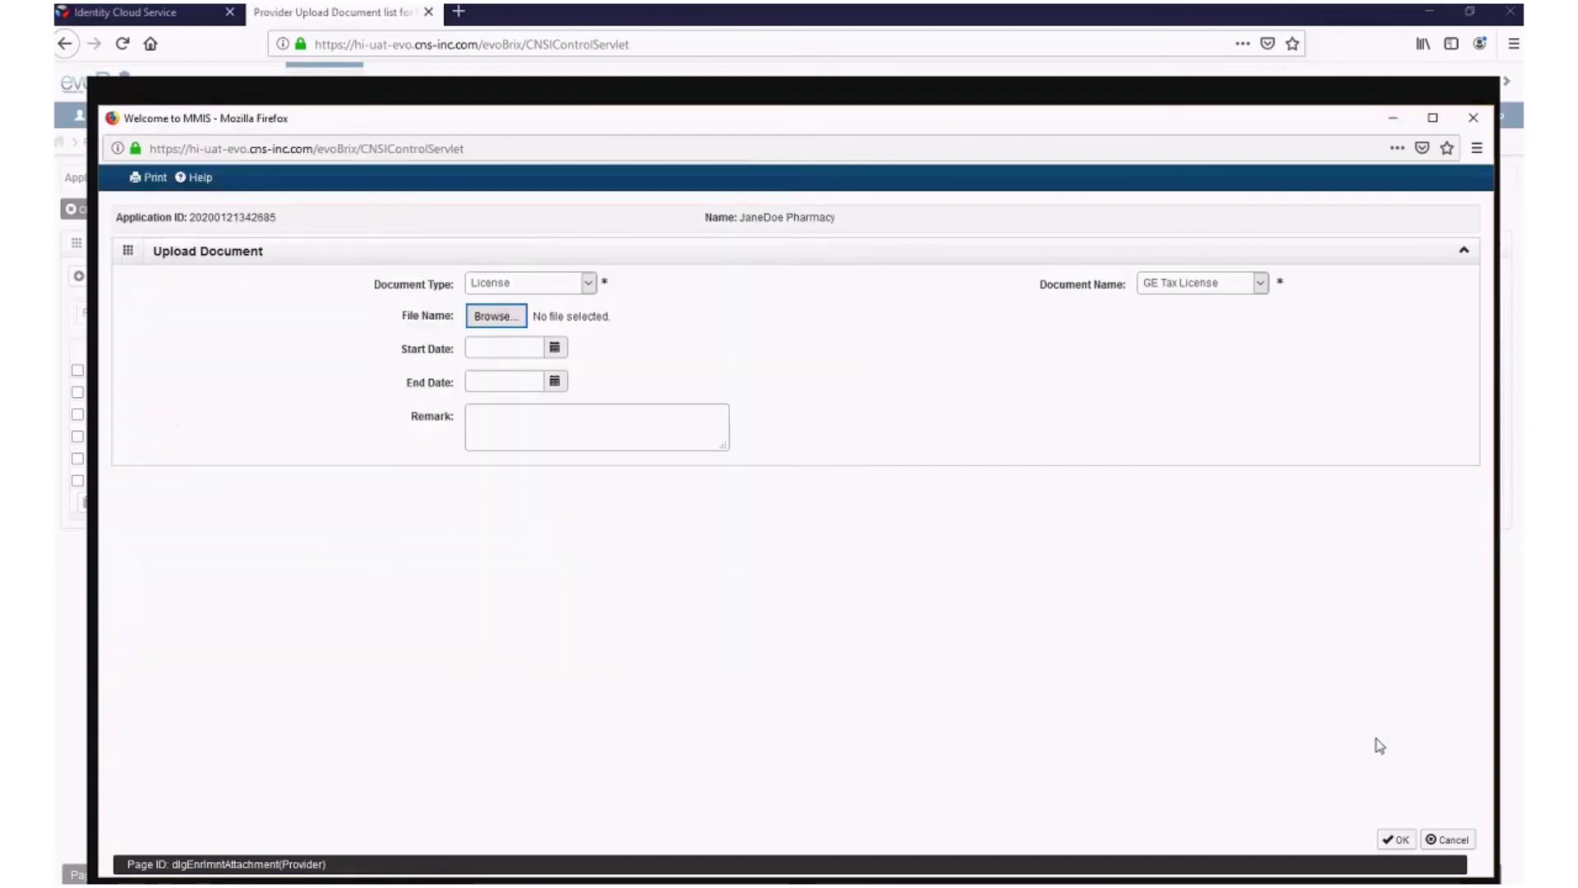
click(1396, 843)
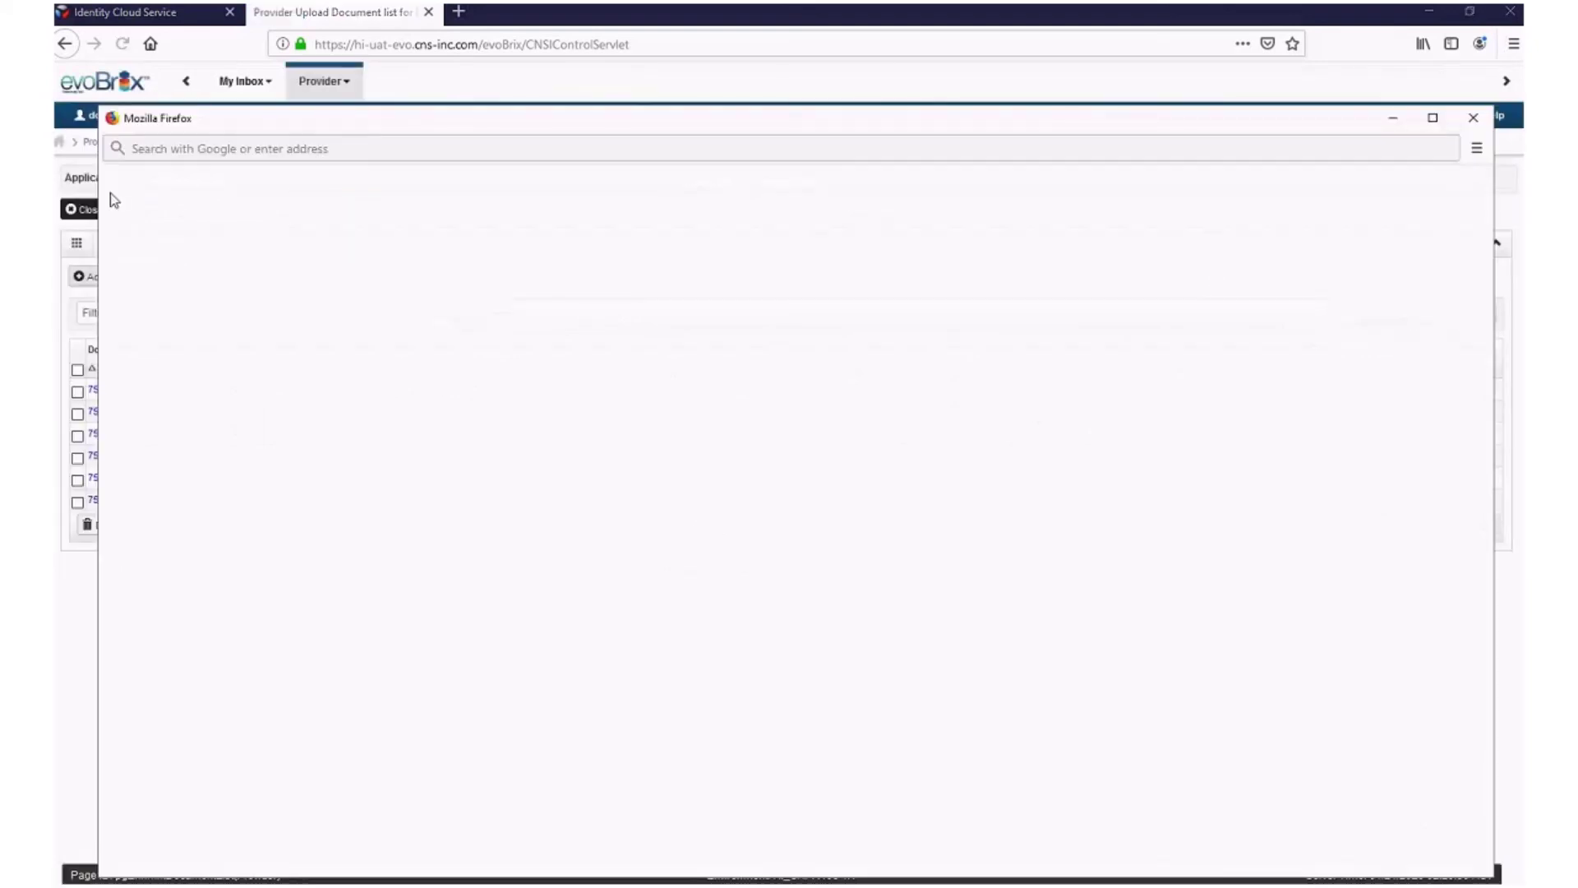
Save a Tax document named W9 Indicator with TEST Document.docx, making seven uploads
click(523, 284)
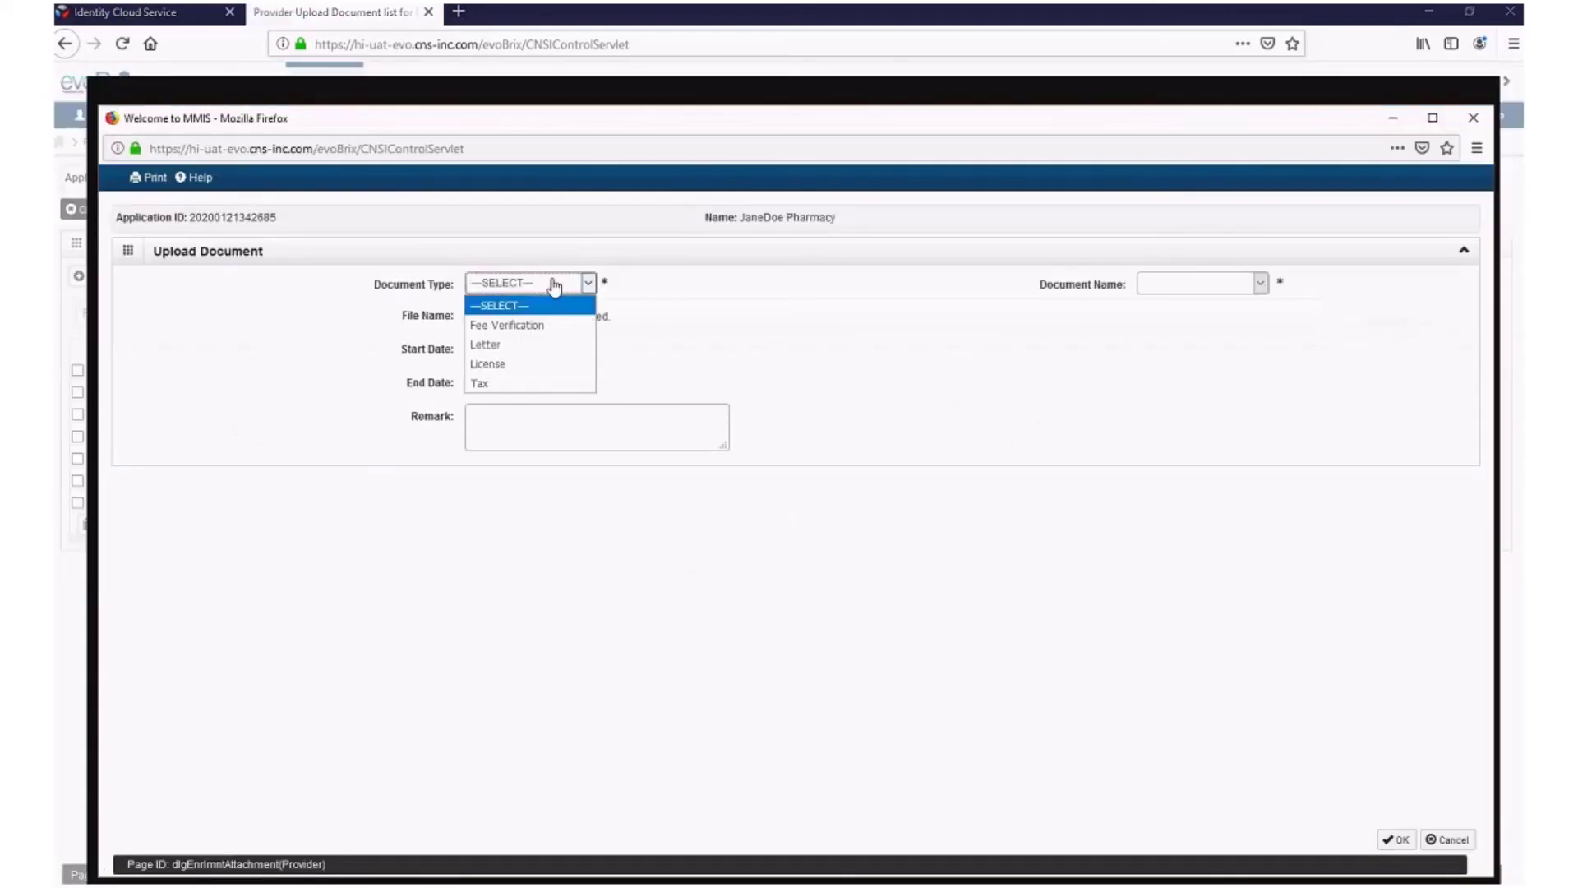
click(542, 381)
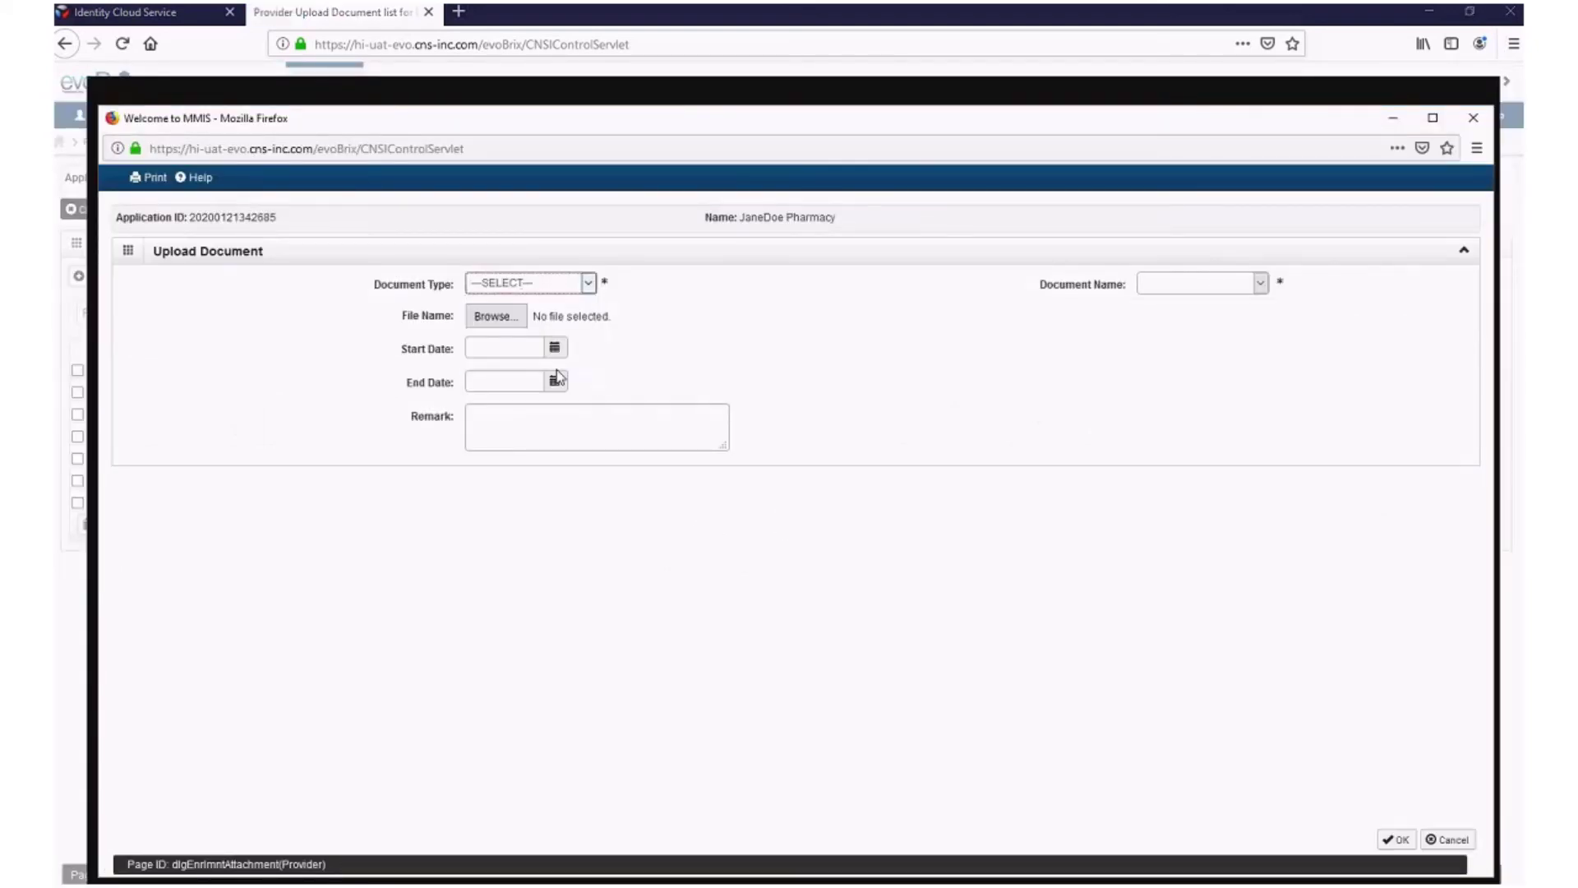
click(1260, 282)
click(1151, 321)
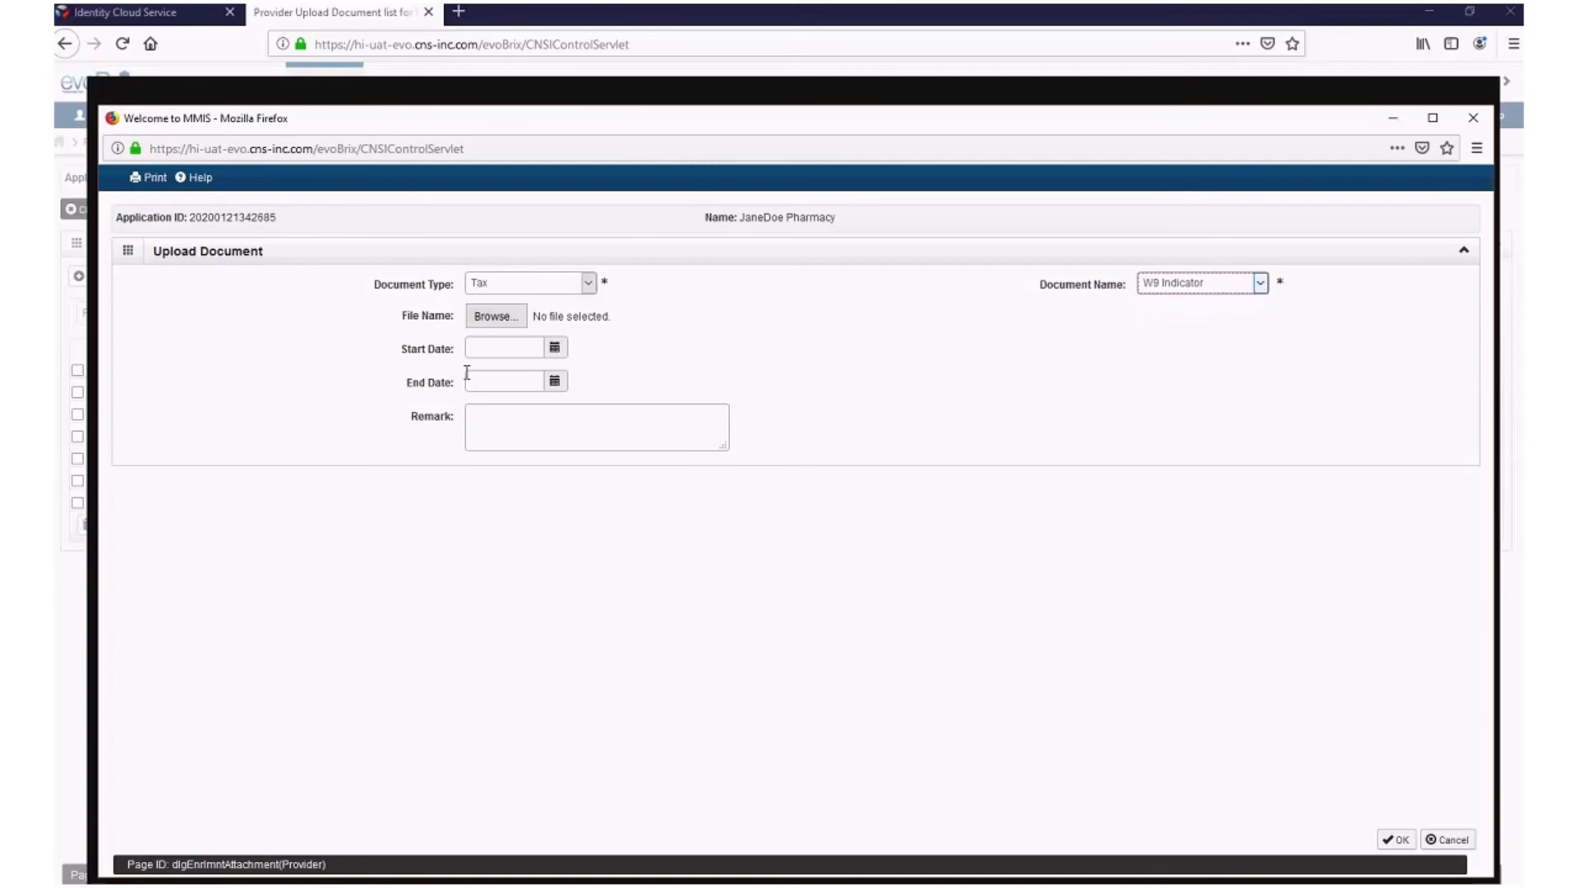
click(496, 316)
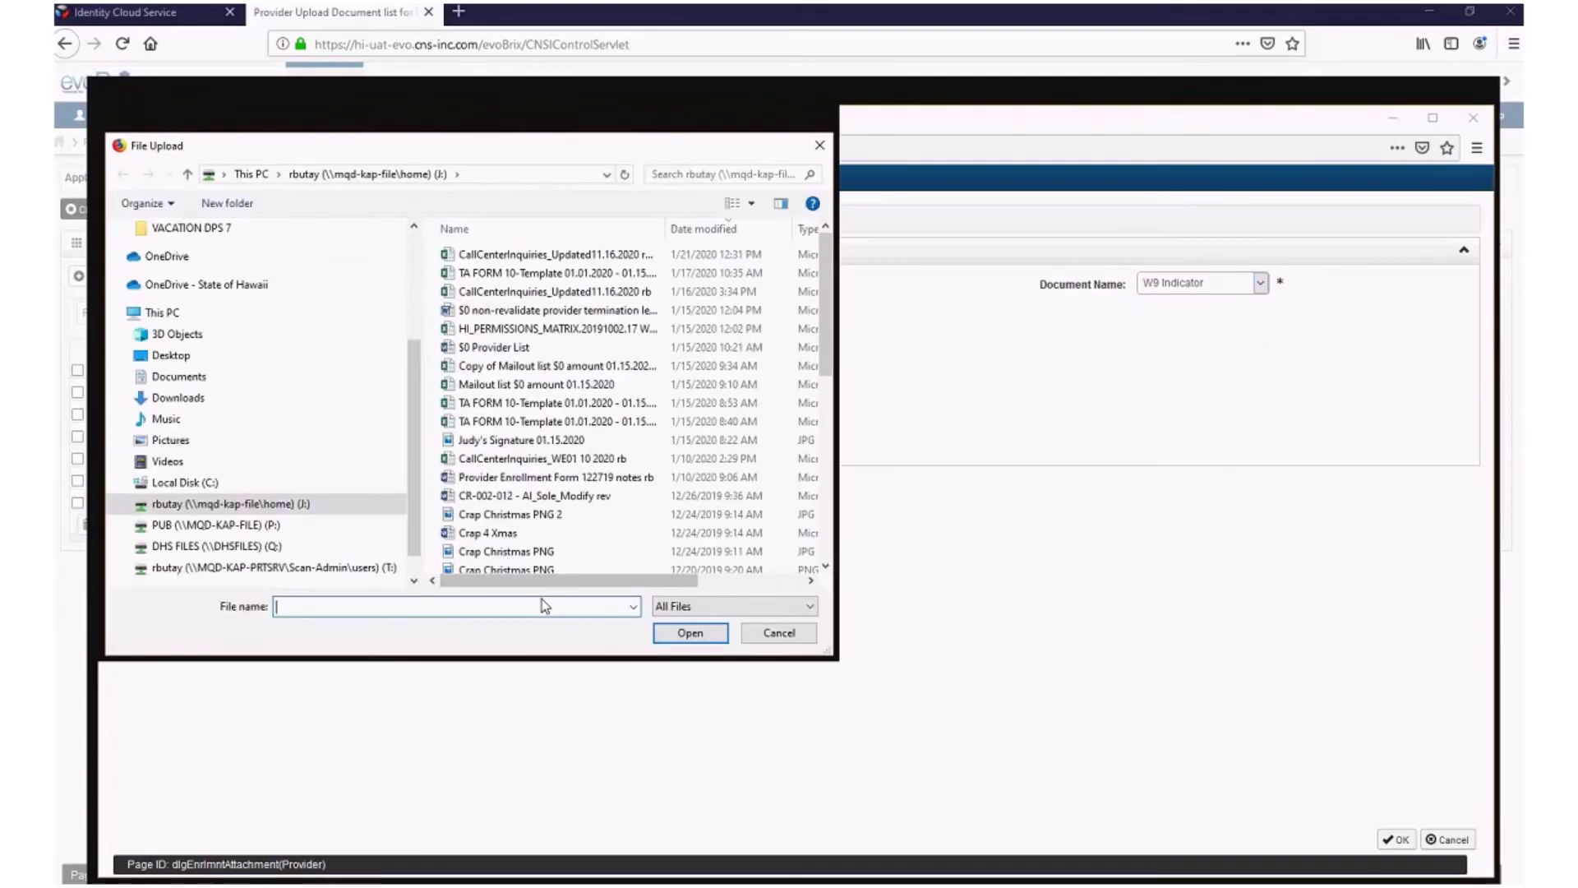
text(tes)
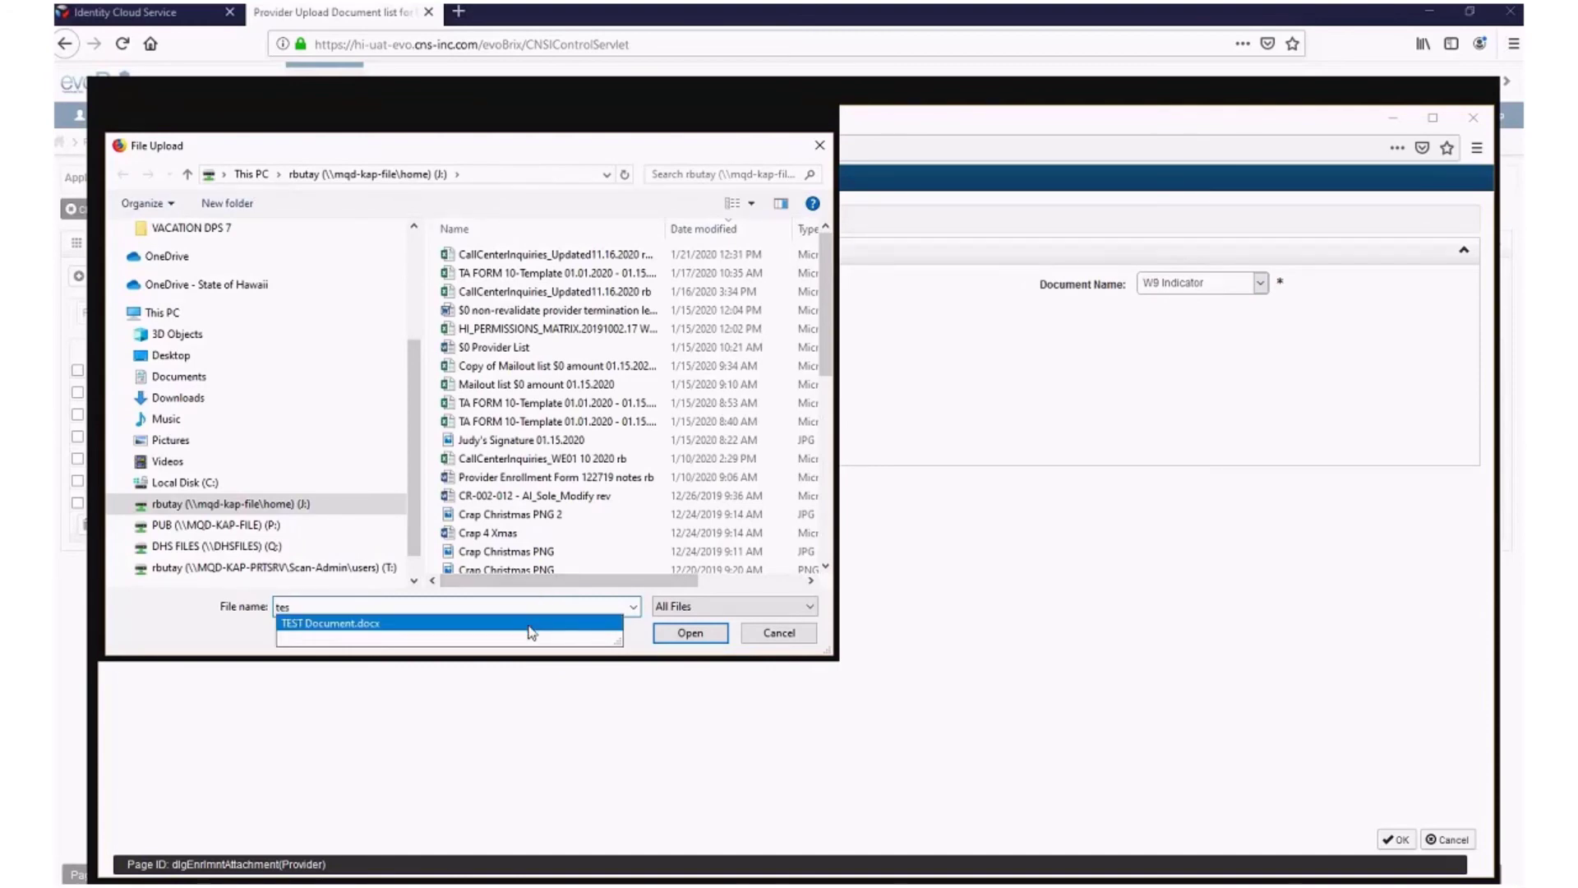
click(531, 623)
click(690, 632)
click(1397, 839)
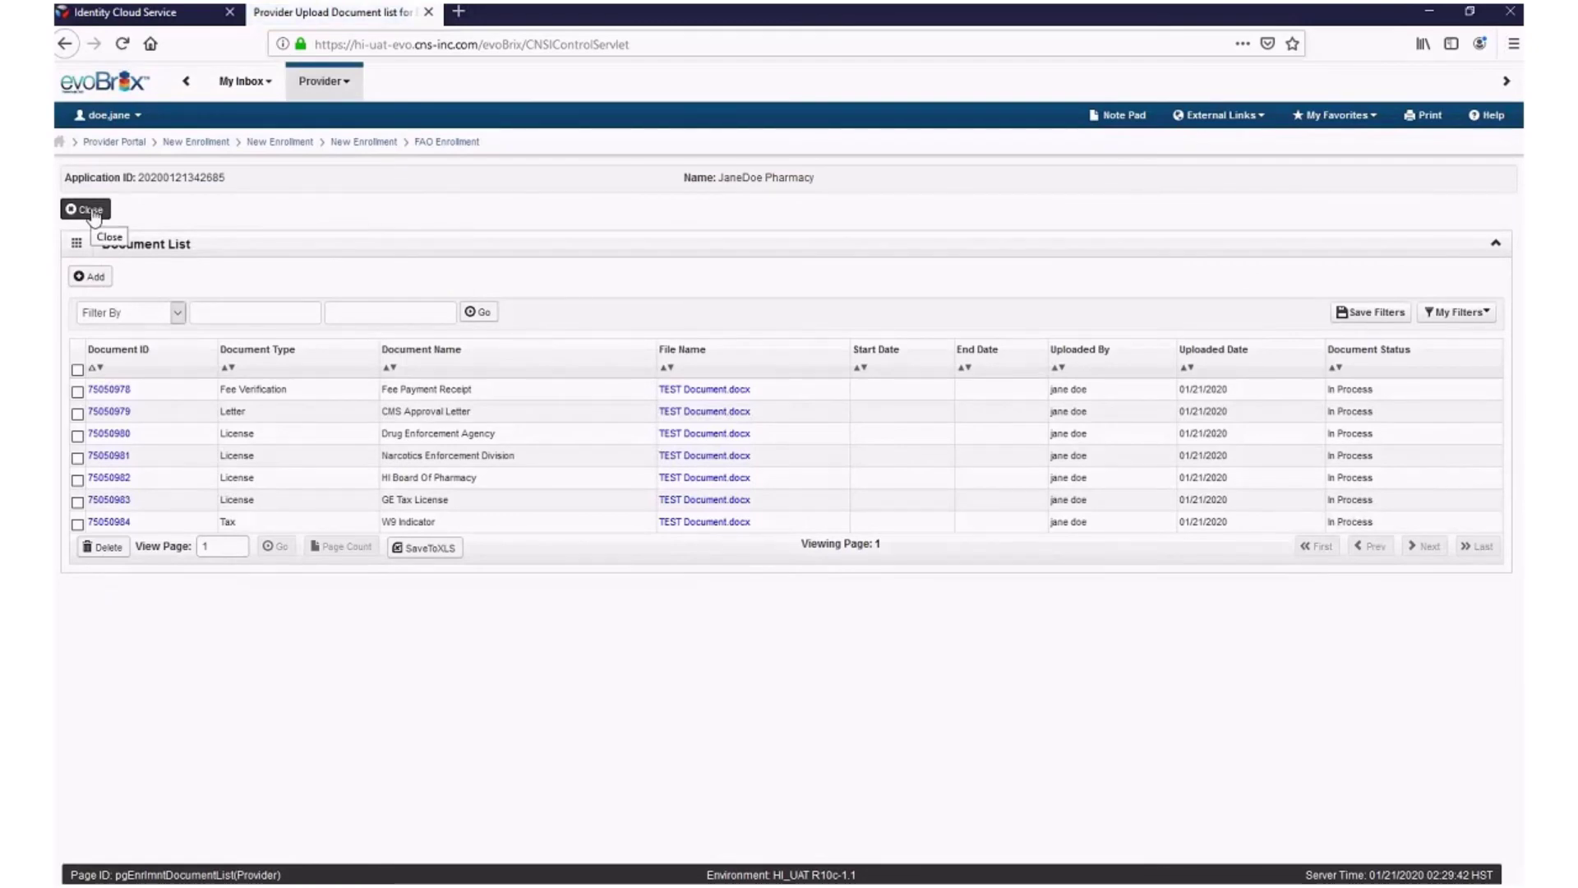
click(94, 212)
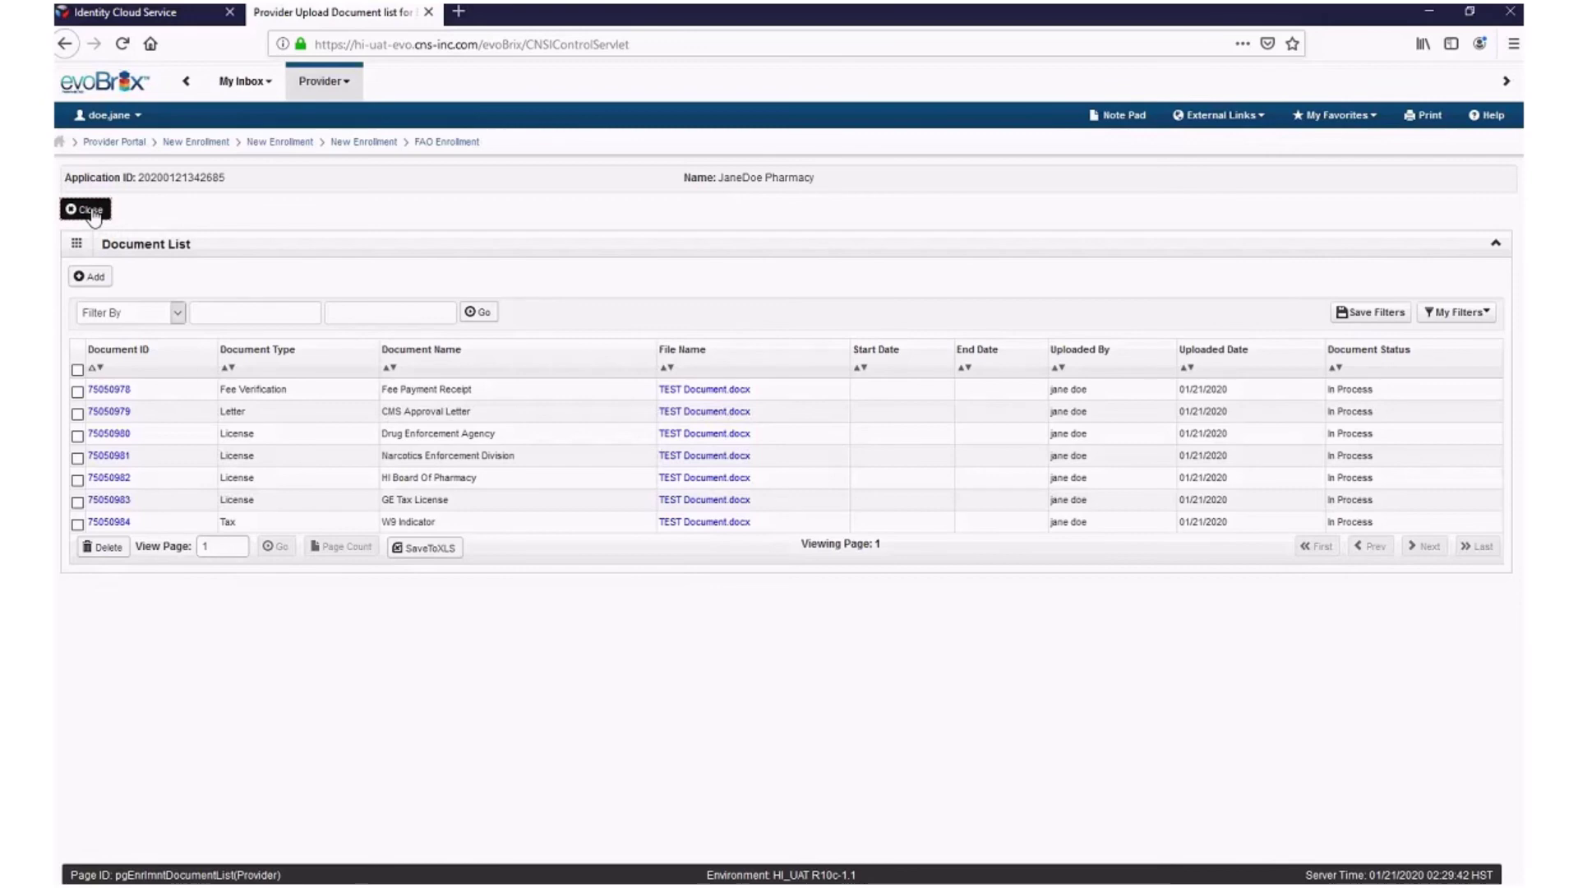
Close the Document List and open Step 12: Complete Enrollment Checklist
click(90, 211)
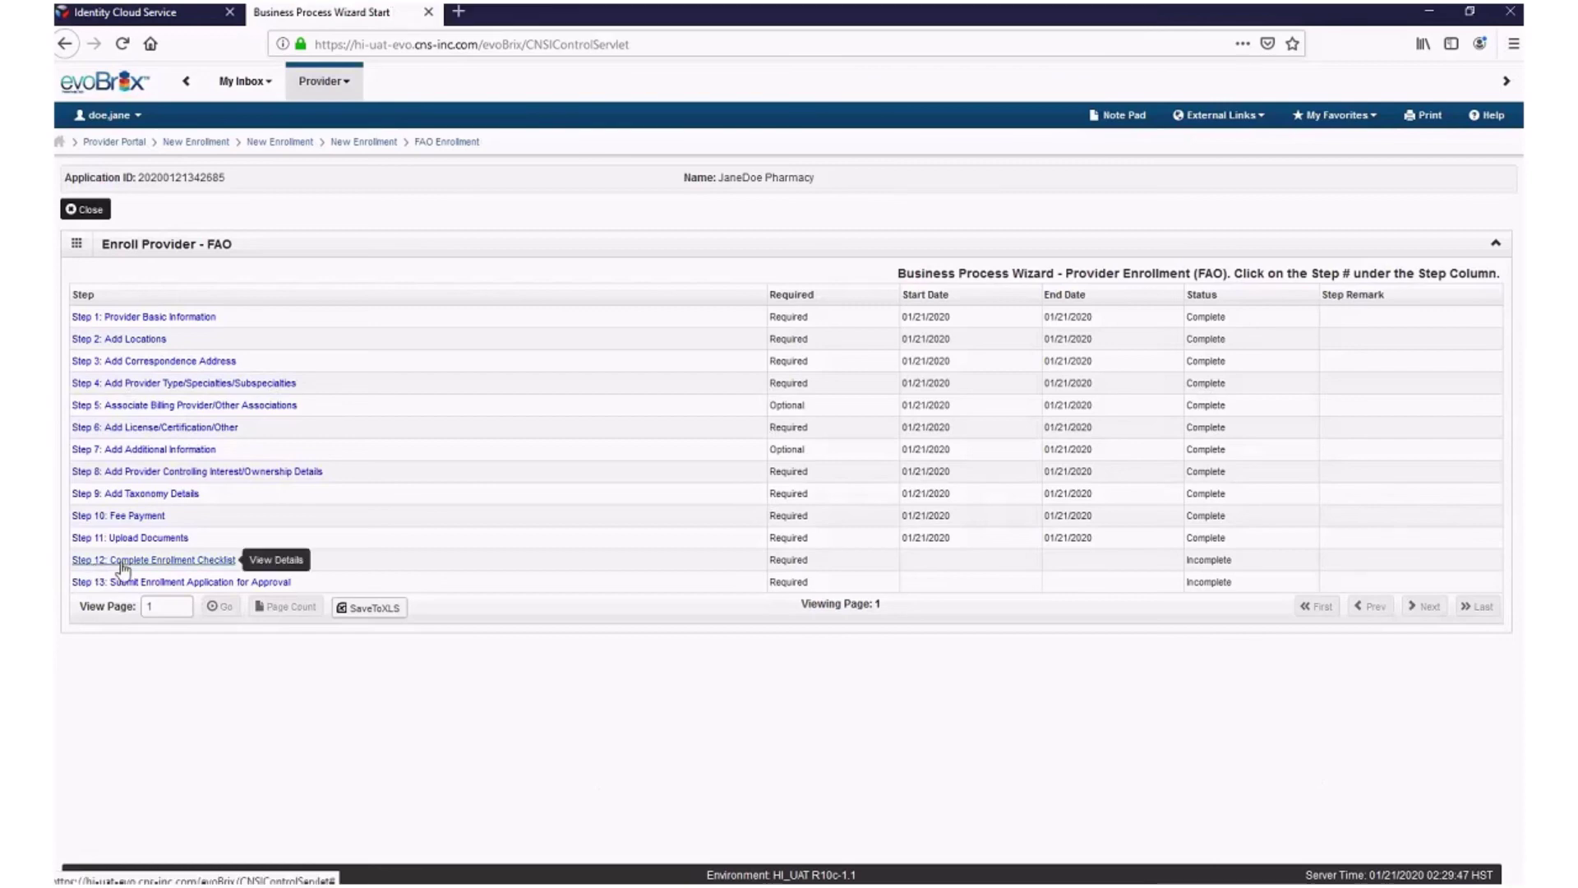
click(122, 563)
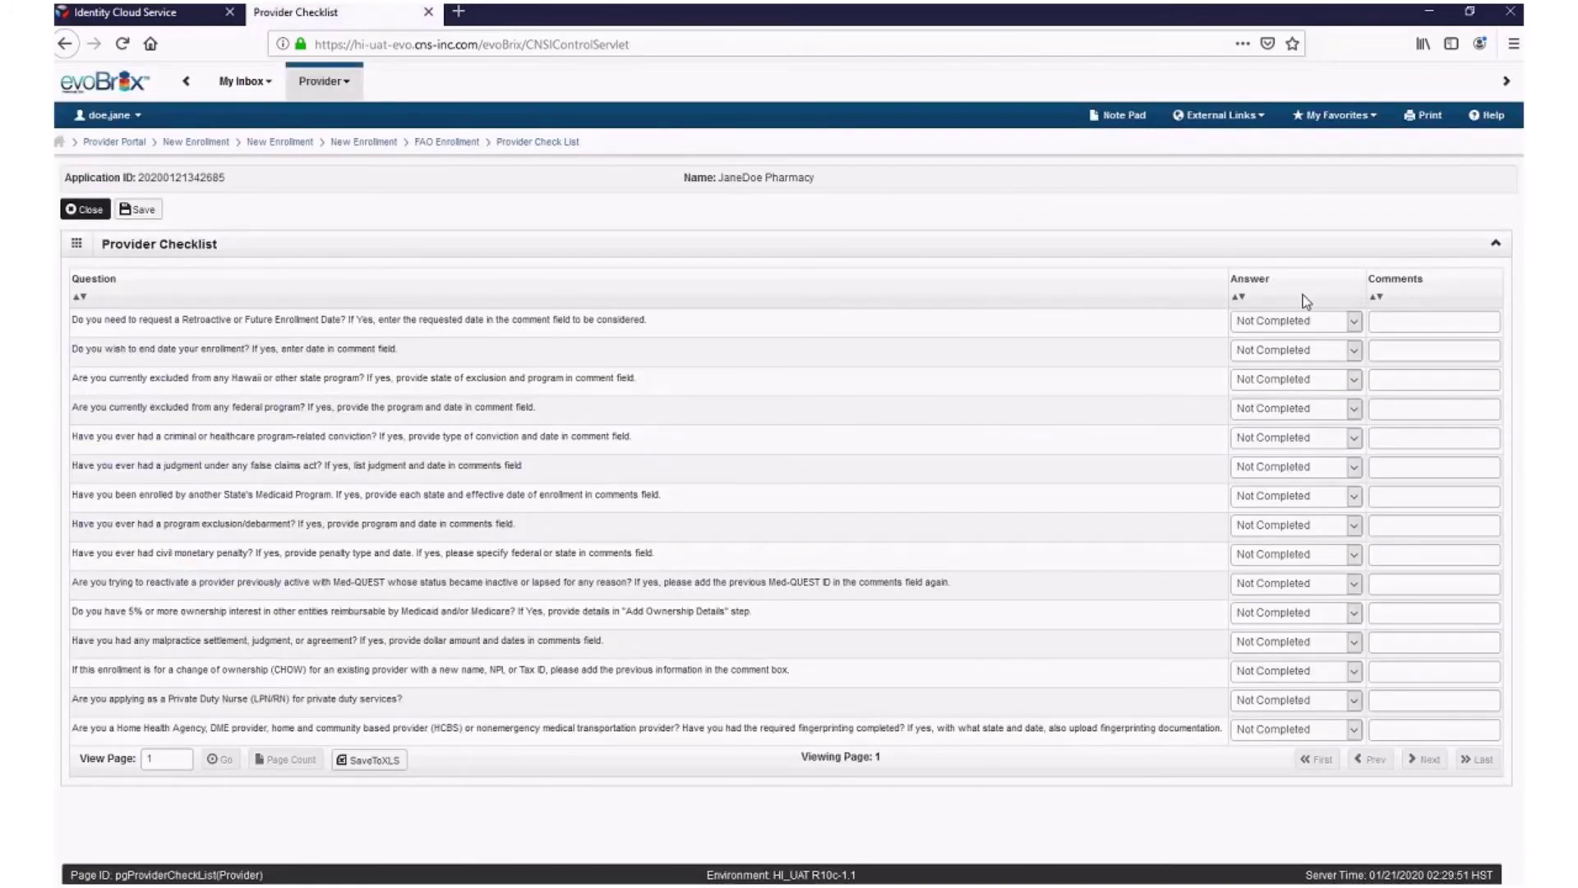
Answer No to the opening checklist questions, including the Hawaii and federal exclusion questions
click(1337, 327)
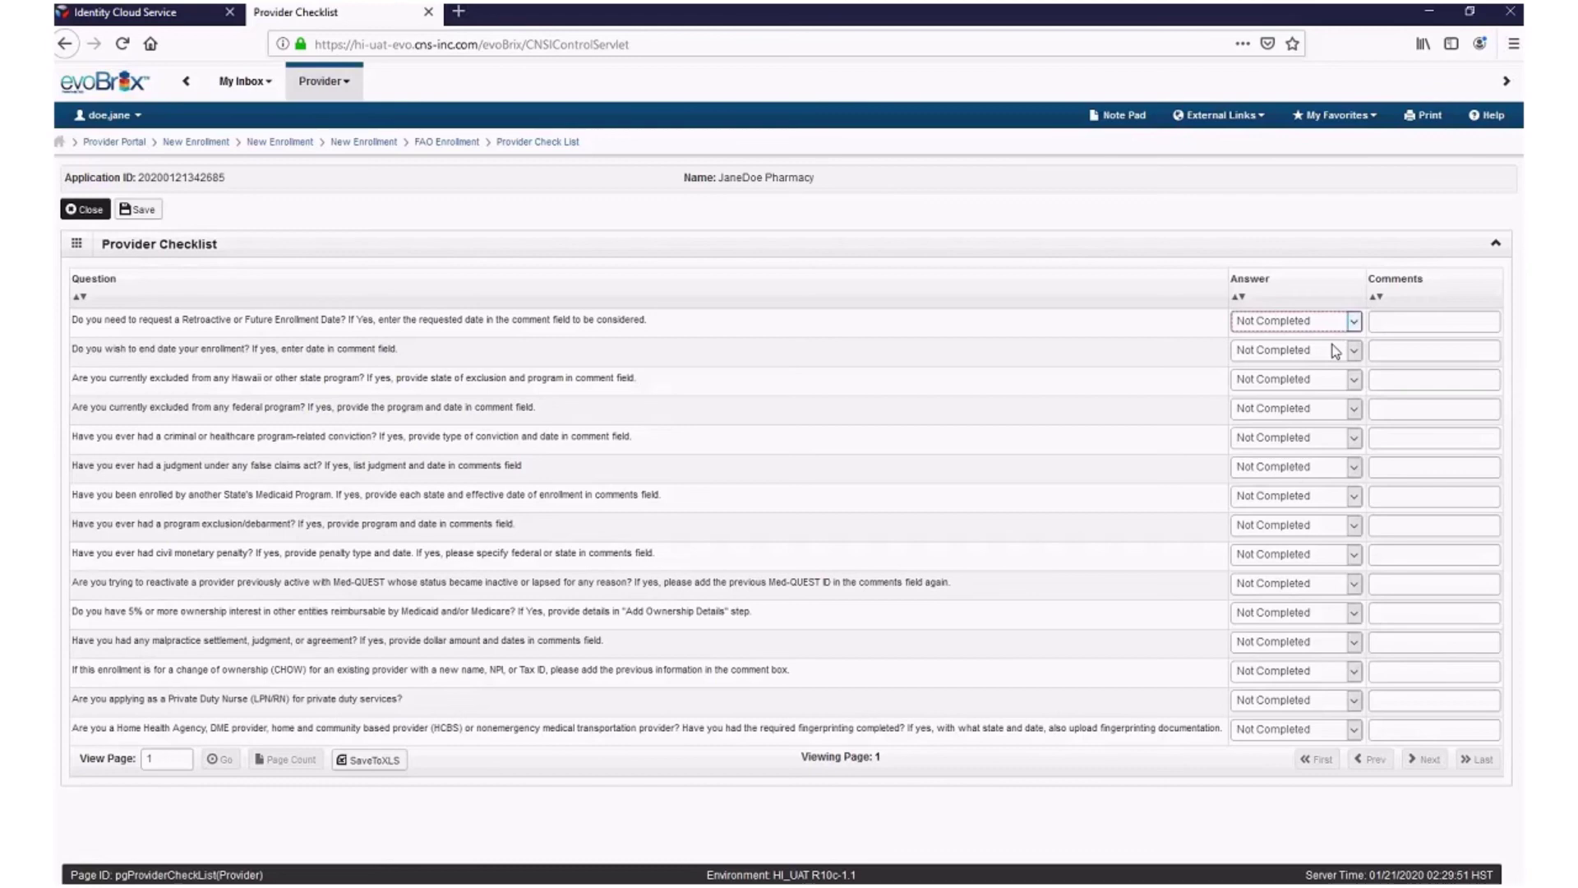
key(n)
click(1335, 351)
click(1282, 371)
click(1303, 379)
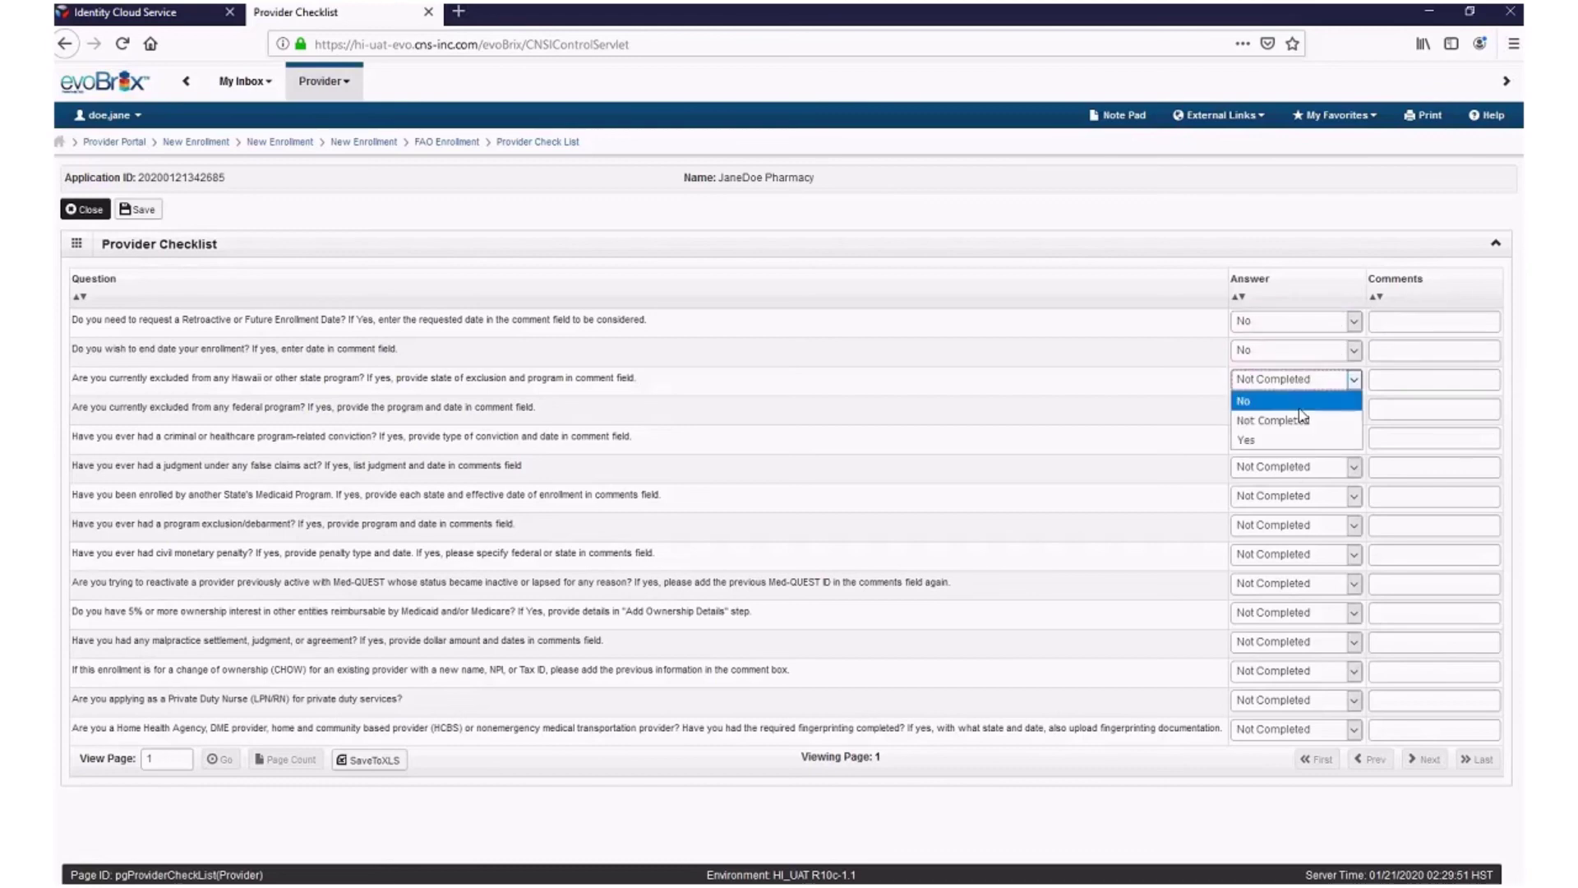
click(1303, 416)
click(1304, 380)
click(1304, 400)
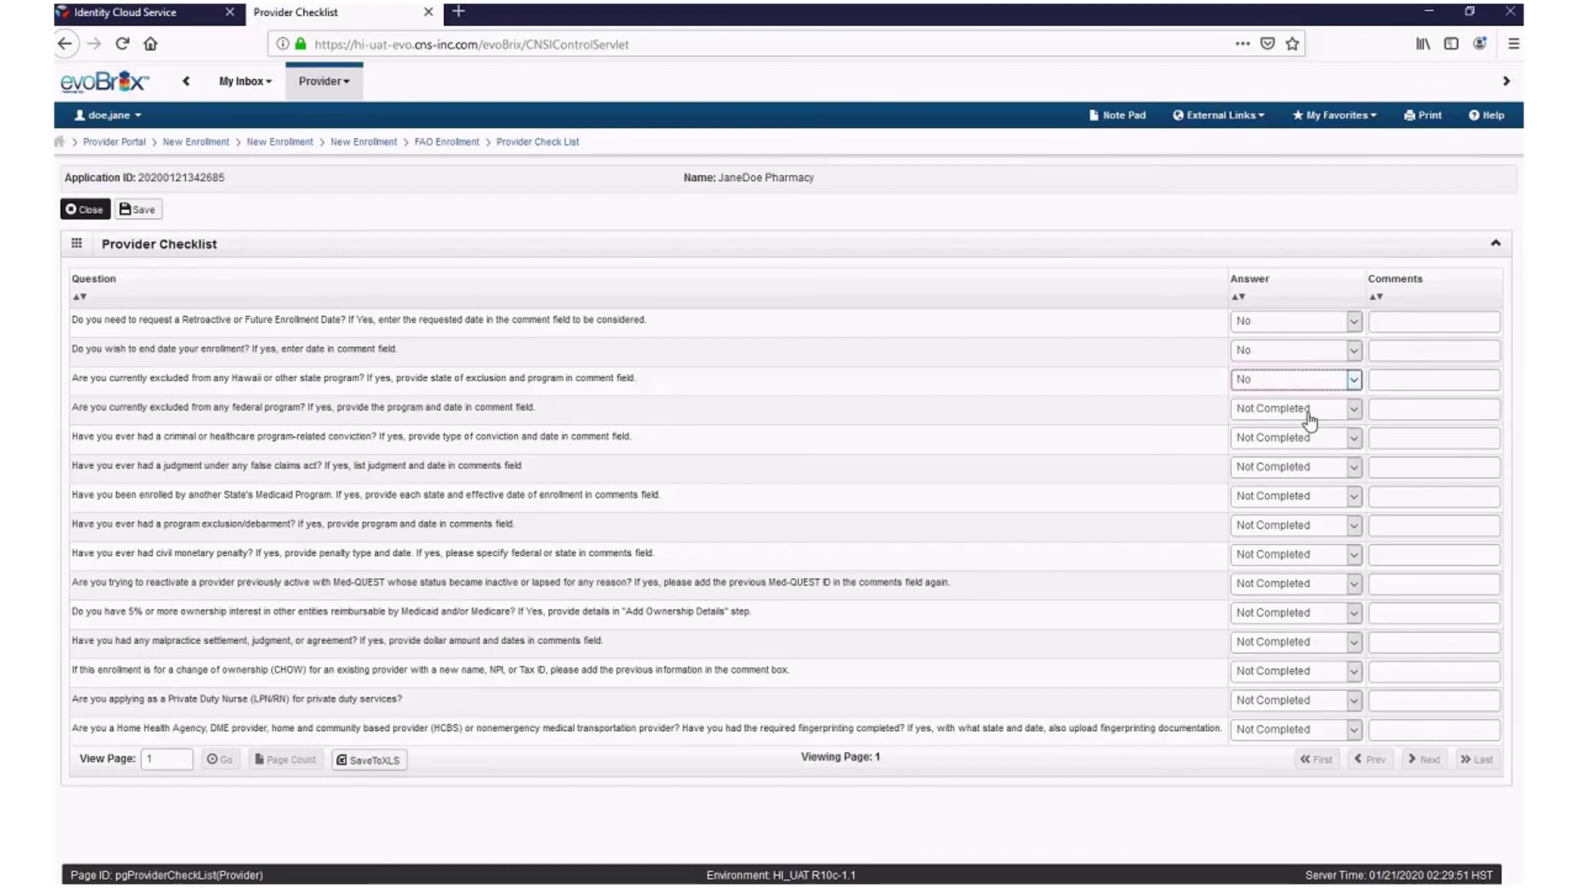
click(1305, 410)
click(1307, 431)
Answer No to conviction, false claims, other-state Medicaid, program exclusion, civil penalty and Med-QUEST questions
click(1304, 437)
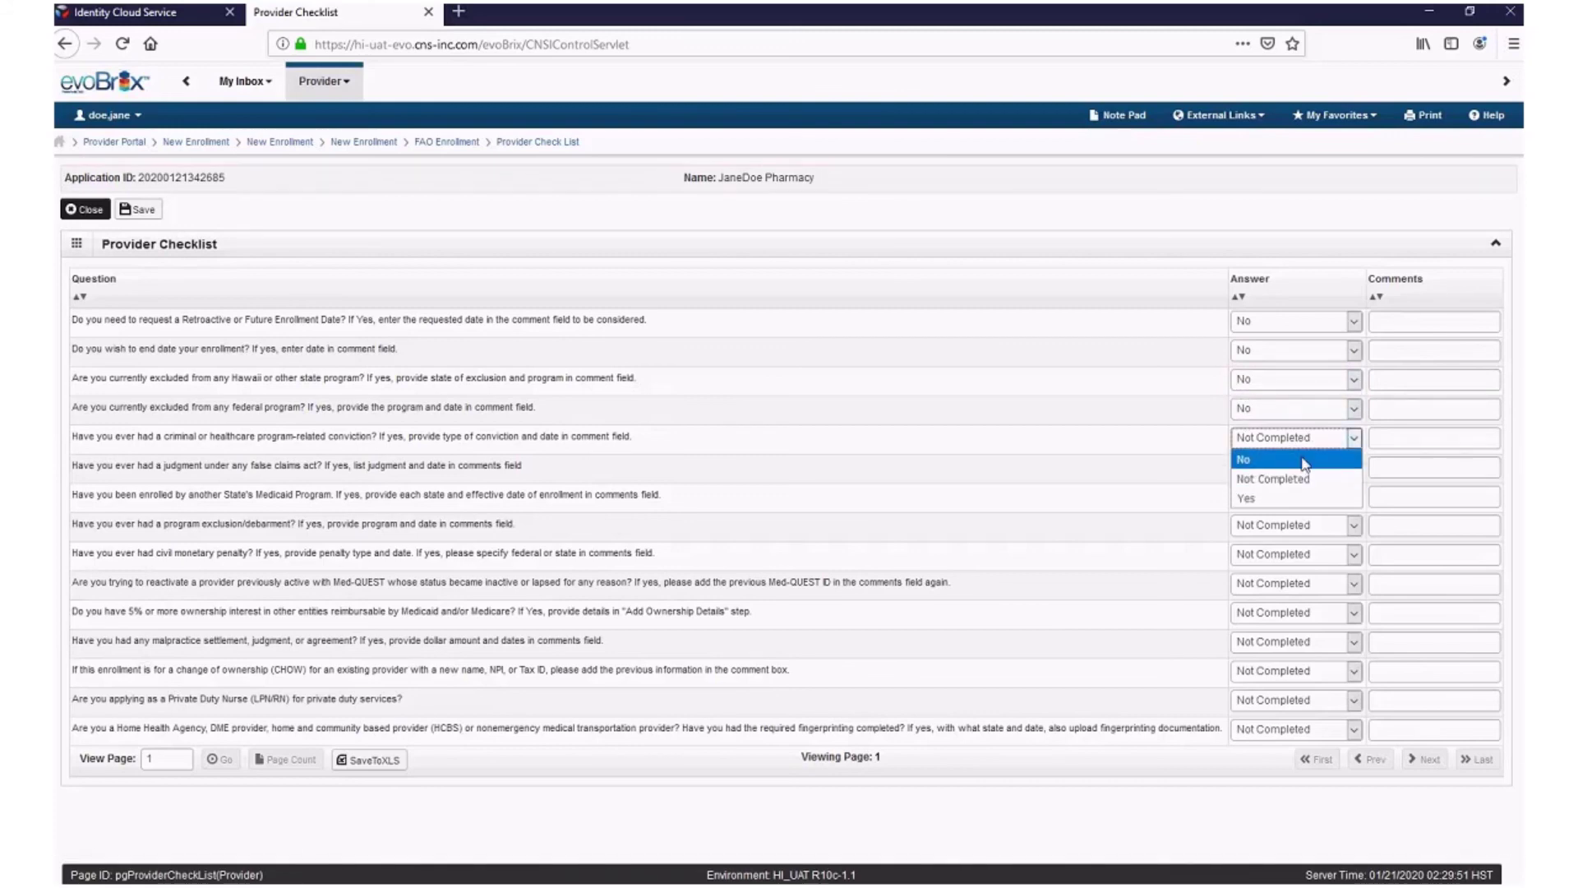
click(1304, 460)
click(1300, 466)
click(1296, 488)
click(1292, 496)
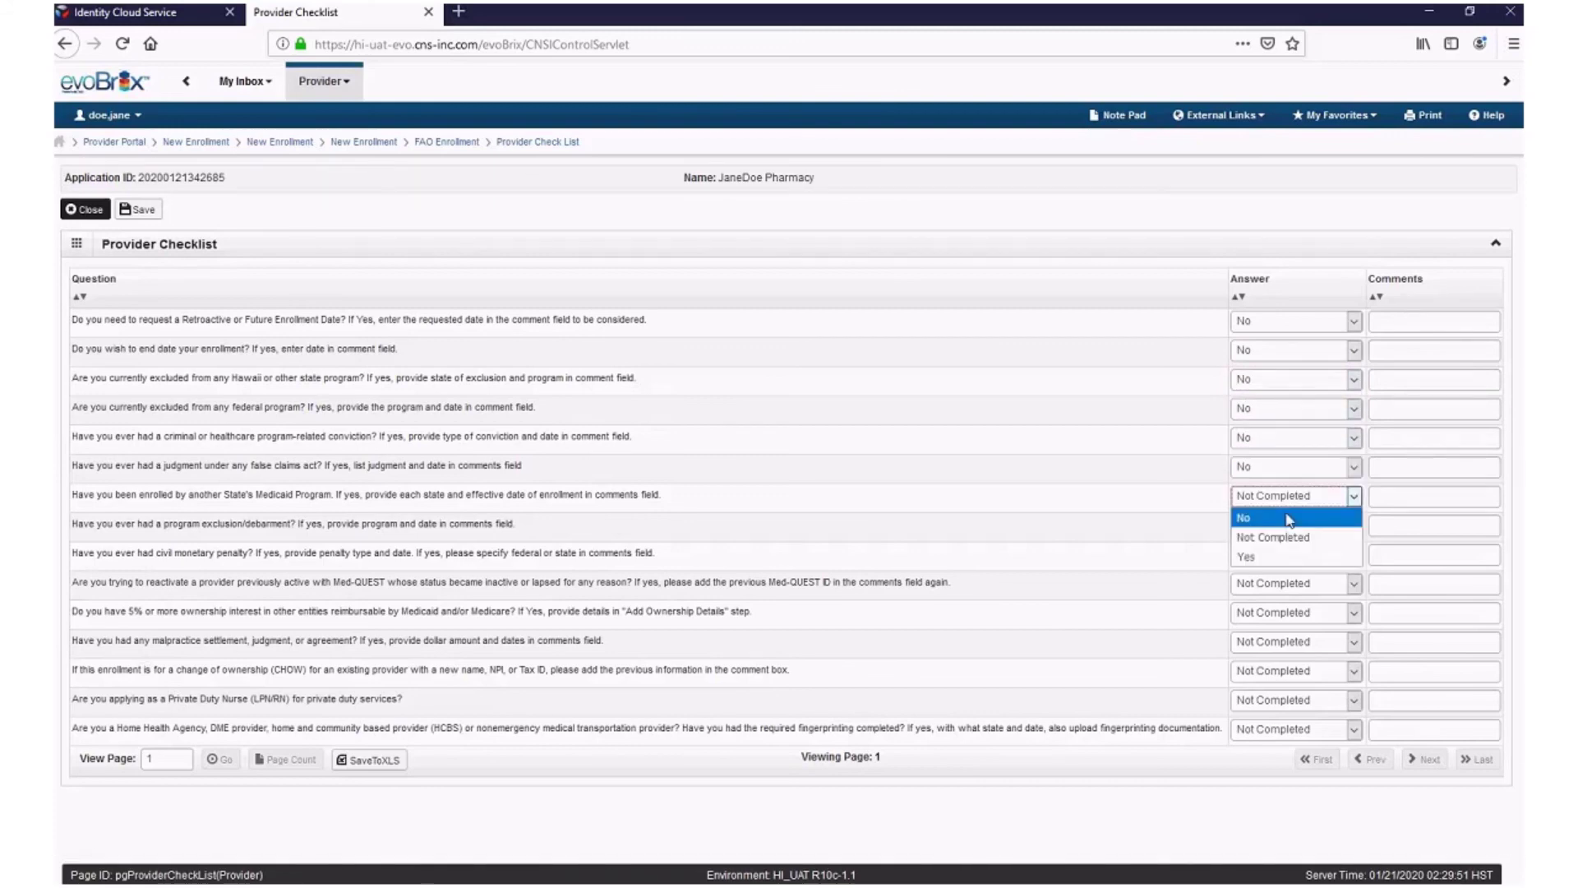
click(1287, 518)
click(1289, 526)
click(1288, 546)
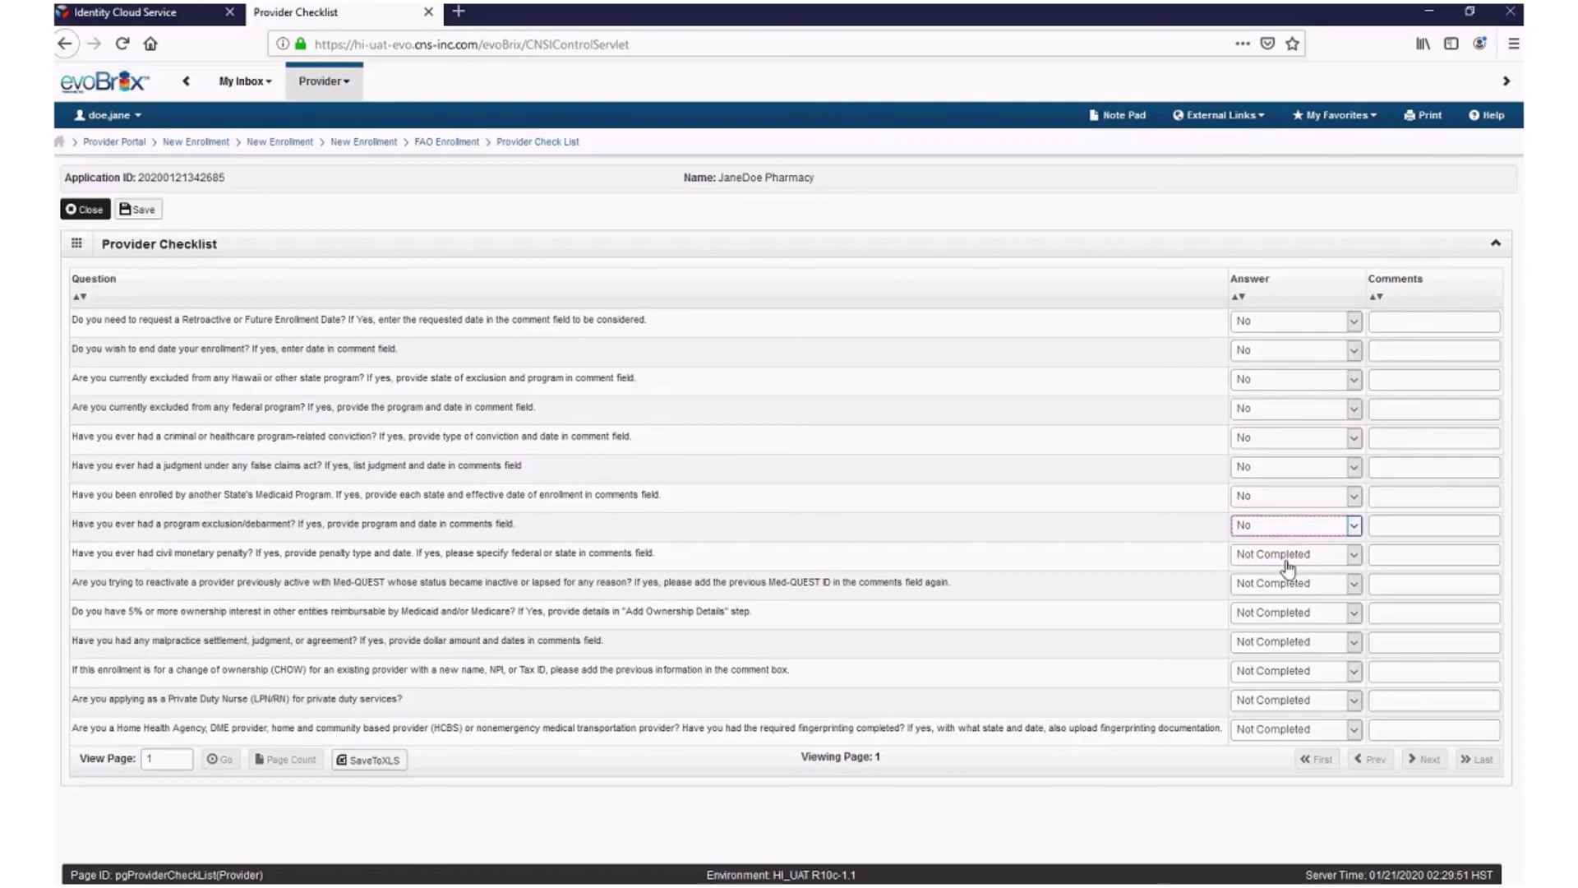
click(1287, 562)
click(1286, 578)
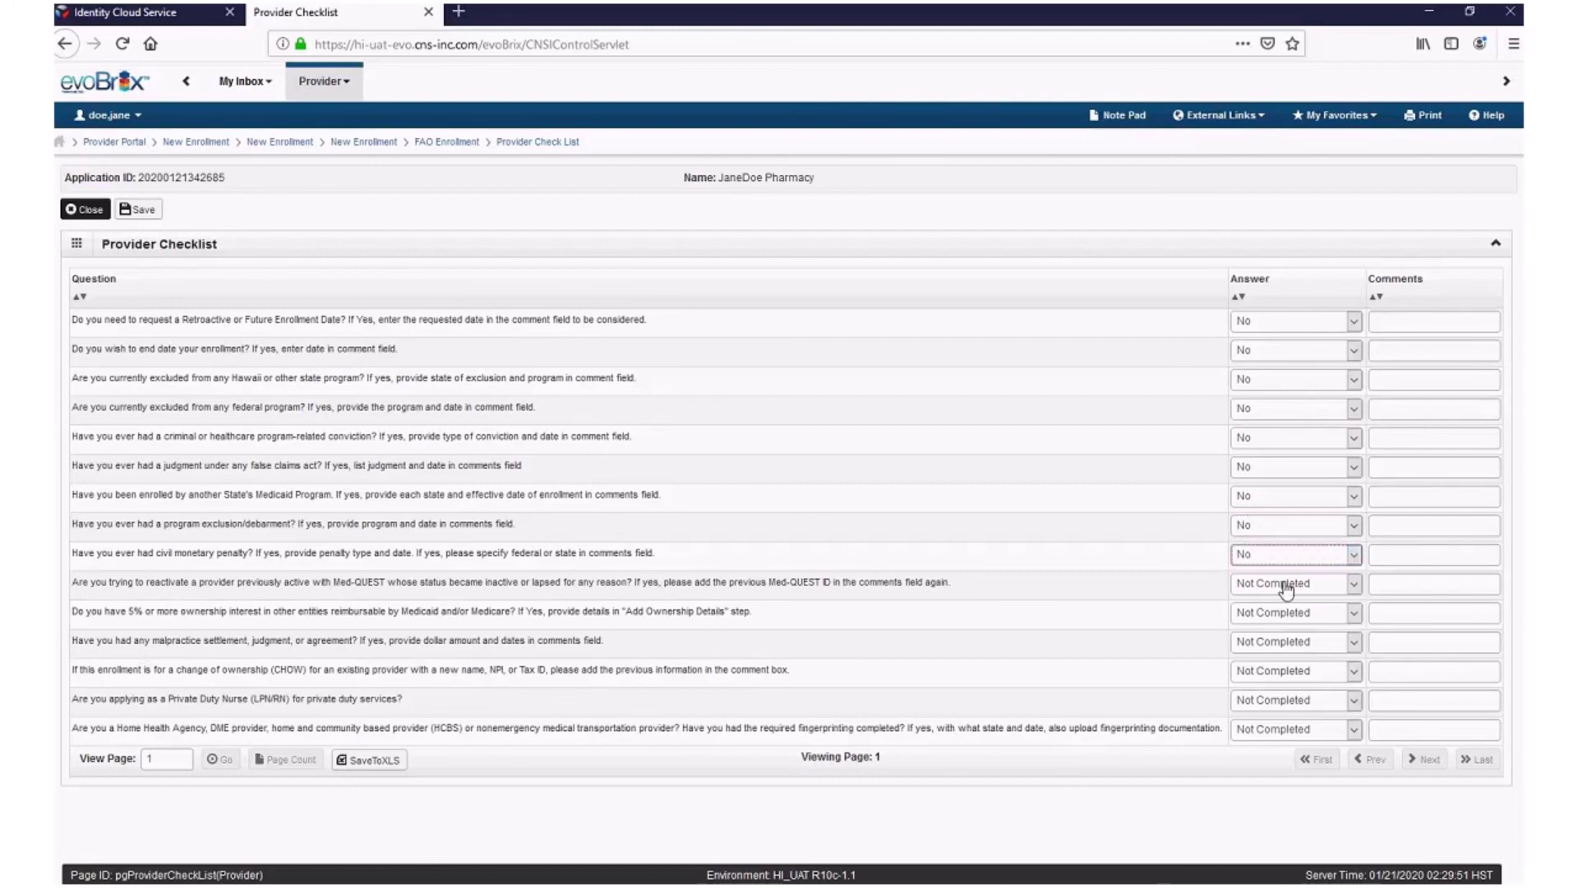
click(1289, 590)
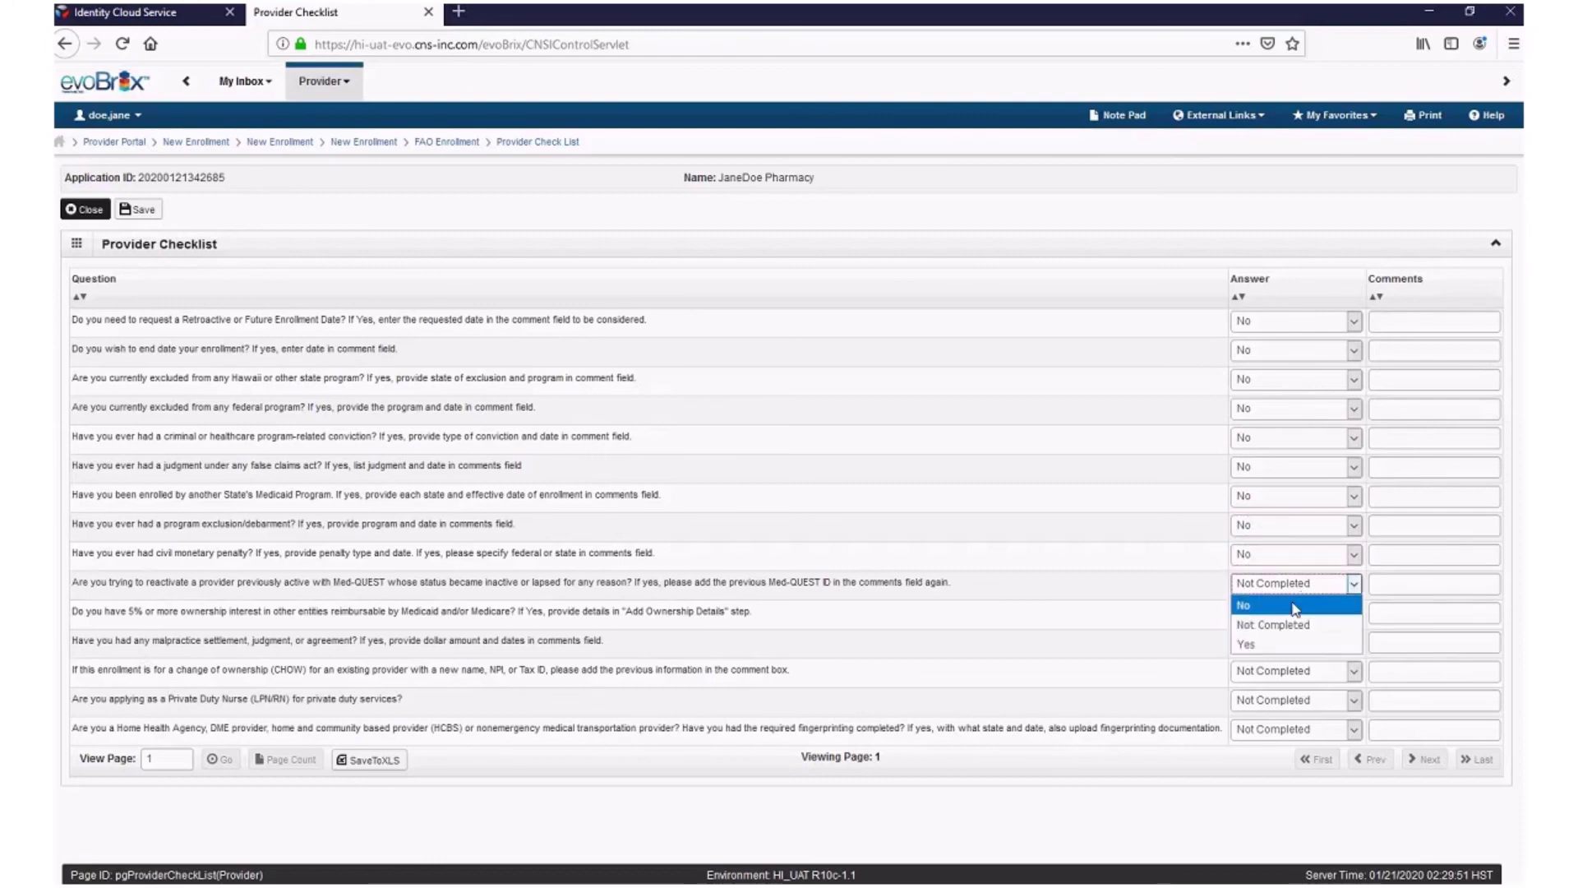
click(1293, 609)
Answer No to ownership, malpractice, ownership change, private duty nurse and fingerprinting questions; save and close
click(1295, 612)
click(1293, 638)
click(1293, 641)
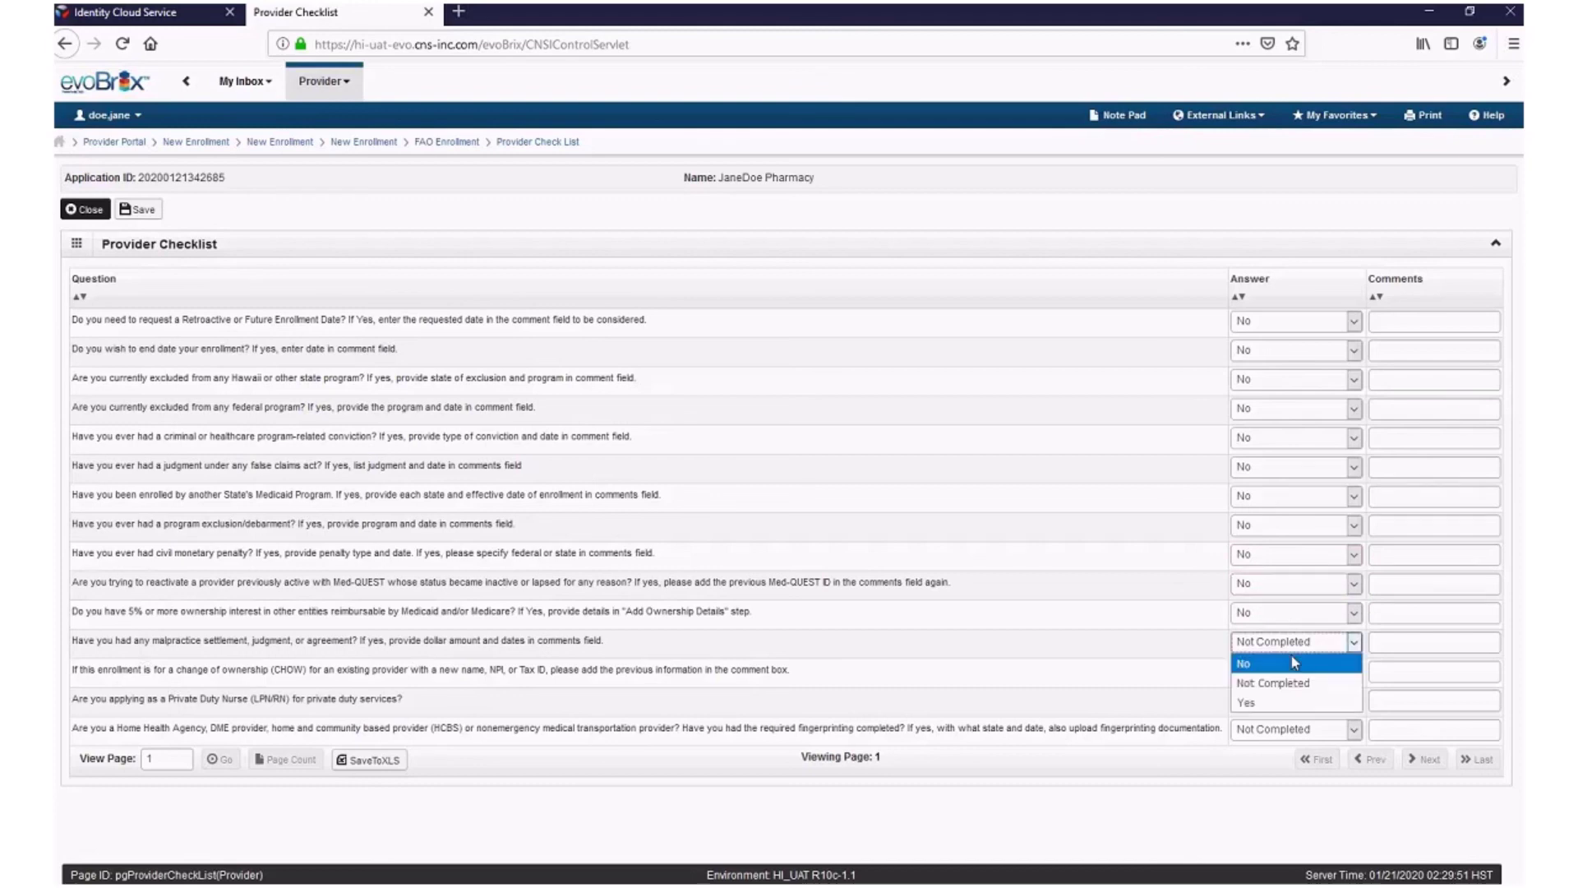
click(1292, 666)
click(1289, 676)
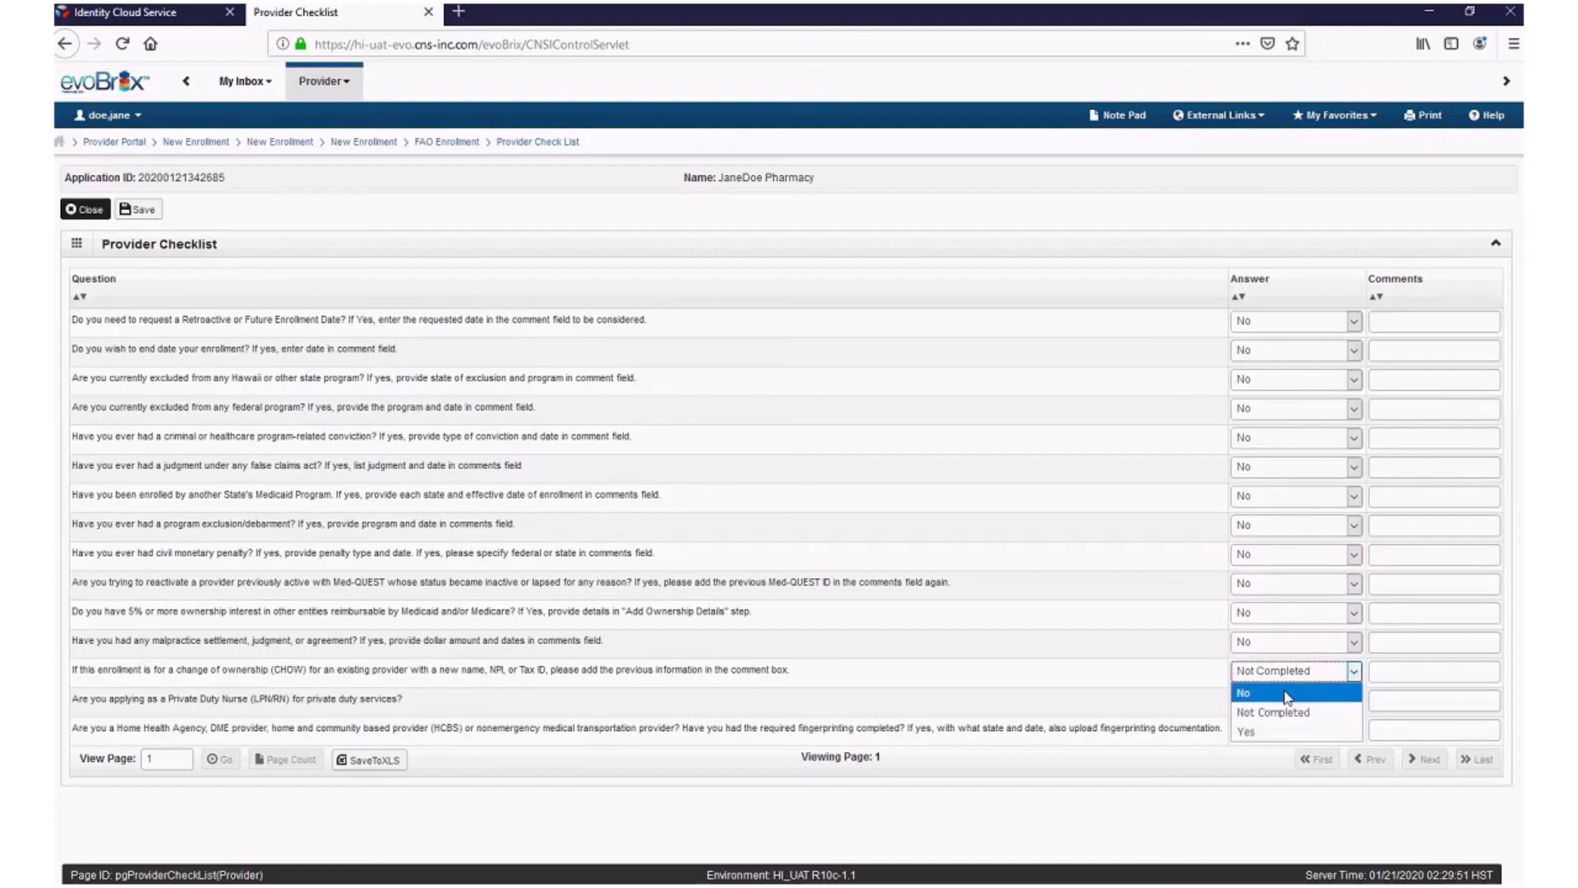
click(1286, 693)
click(1287, 701)
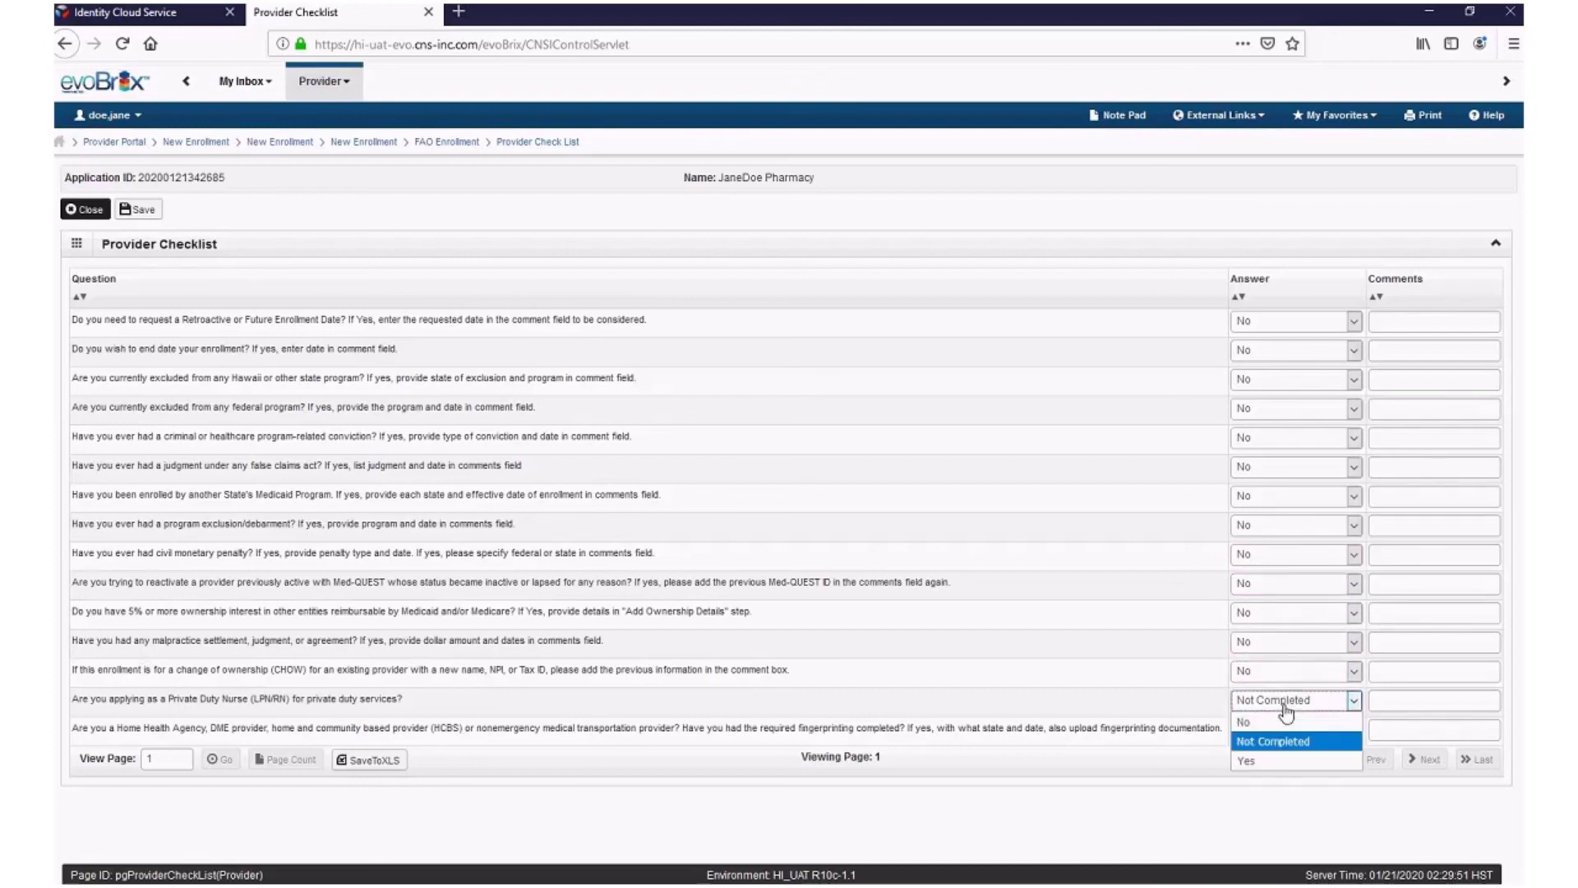
click(1287, 722)
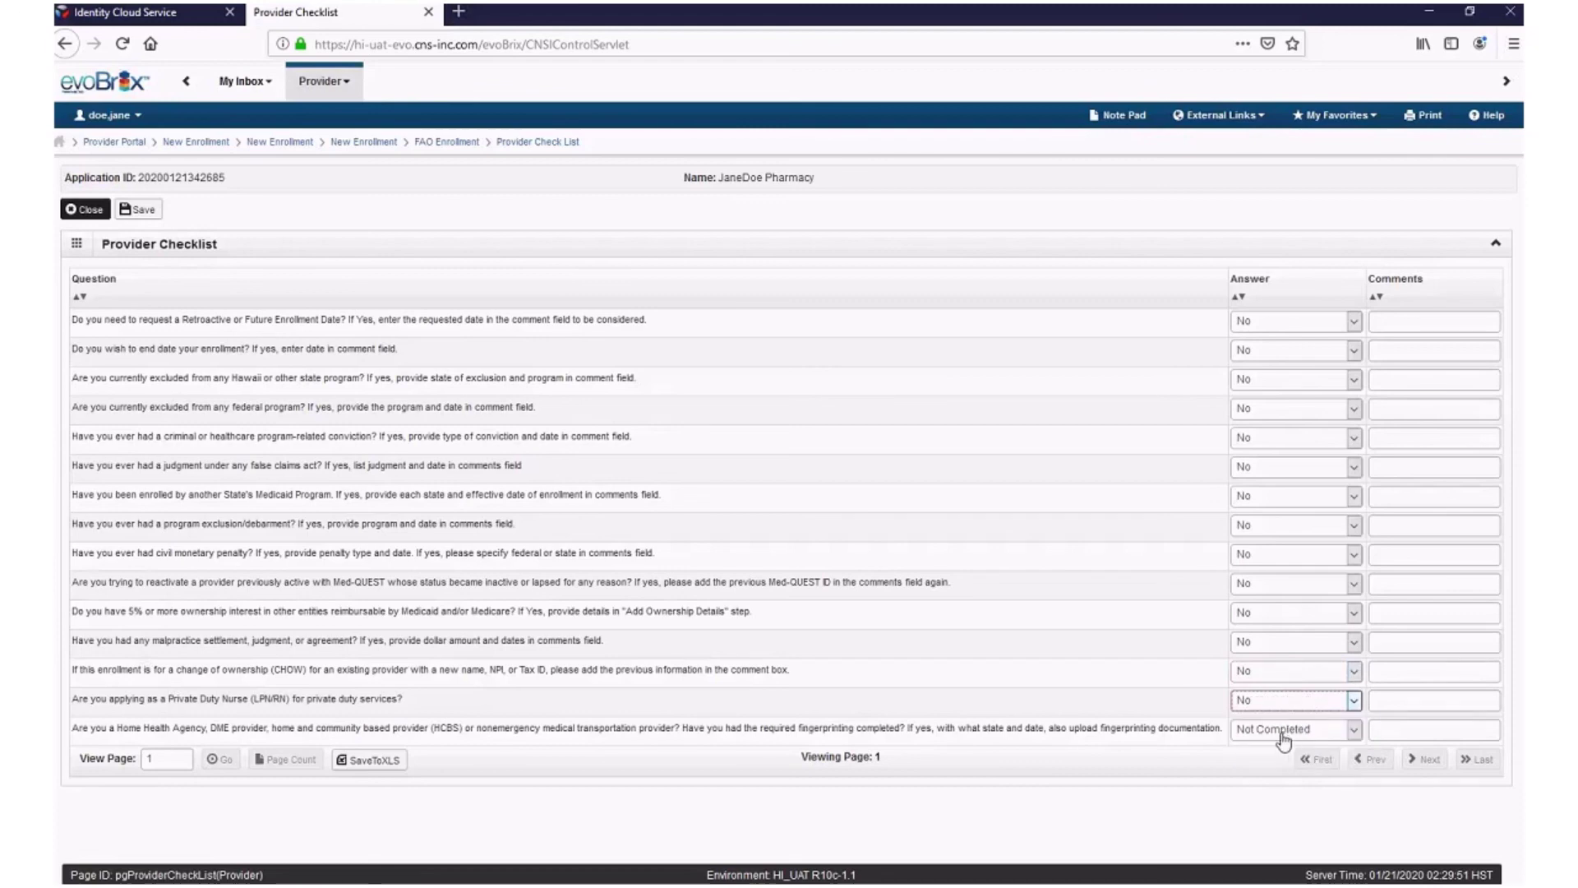
click(1283, 734)
click(1286, 750)
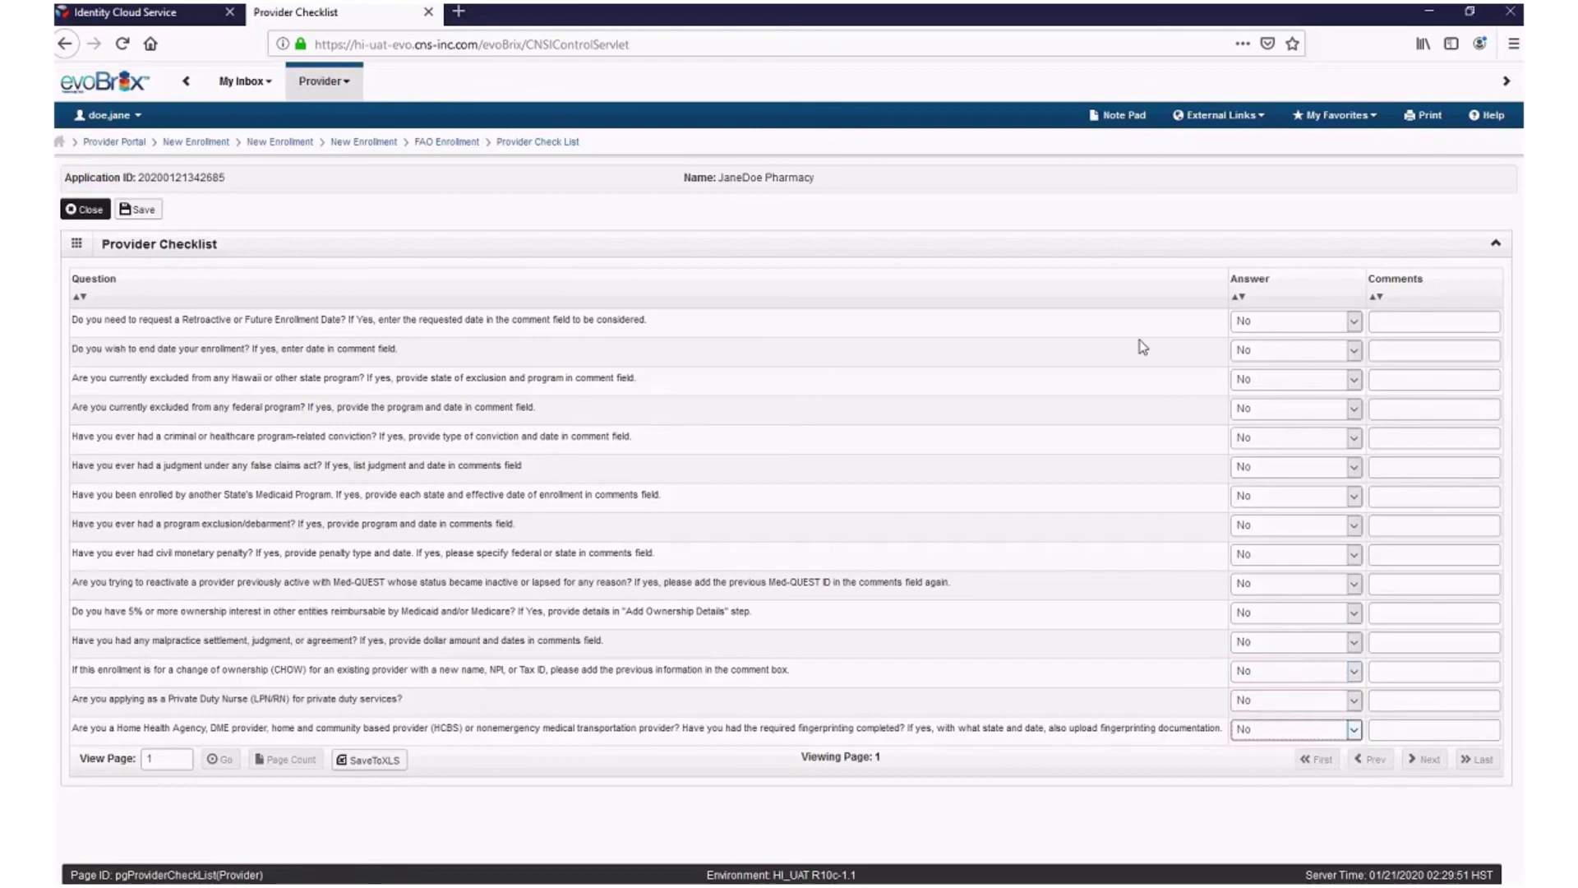
click(154, 209)
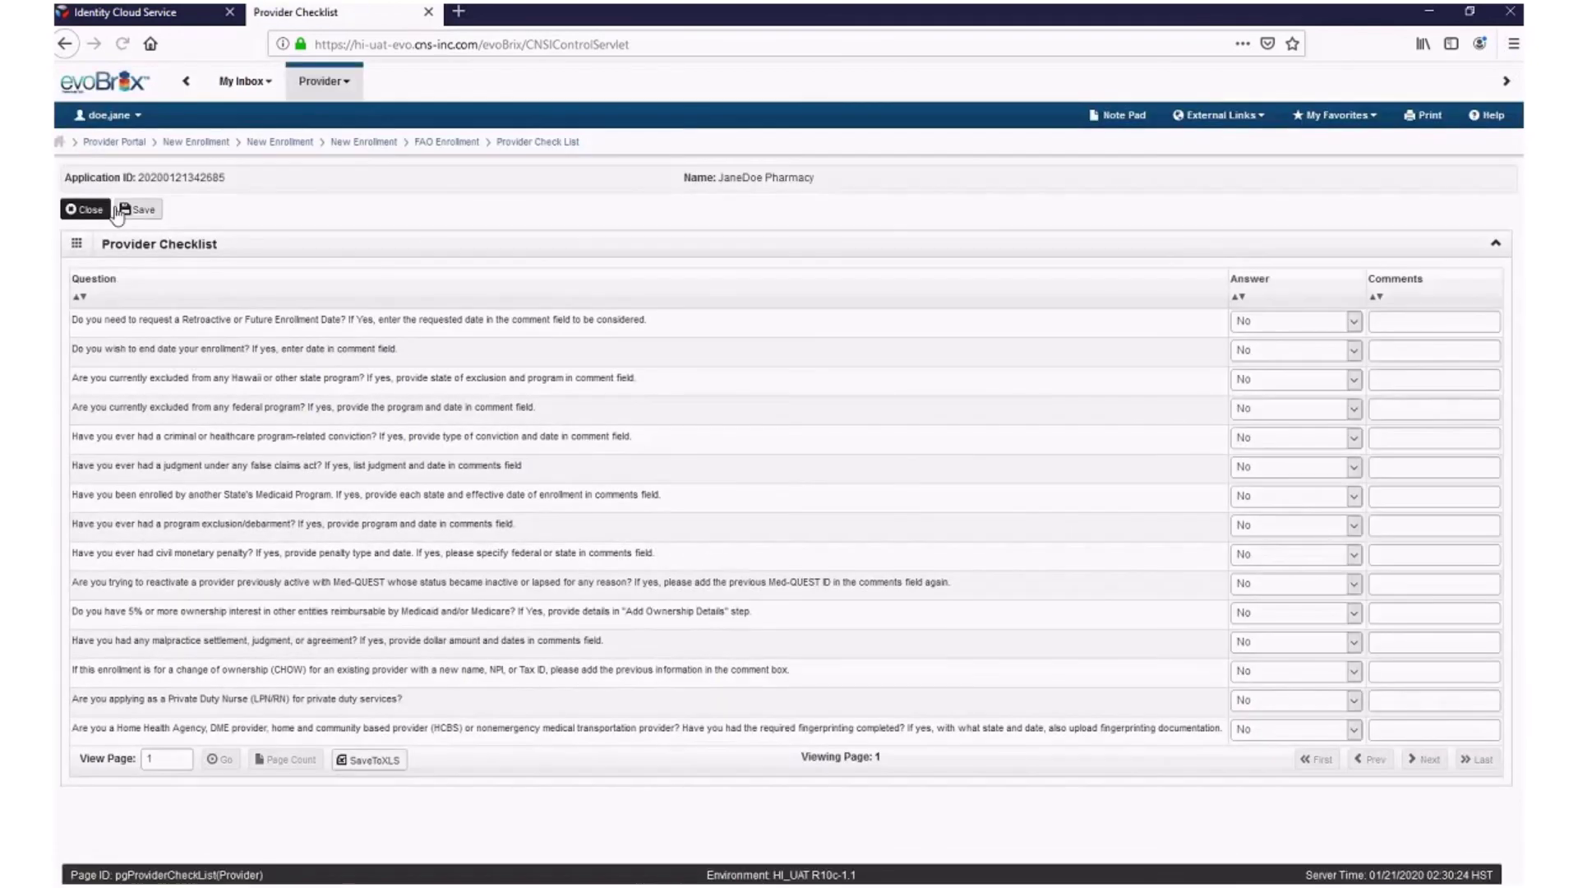
click(91, 210)
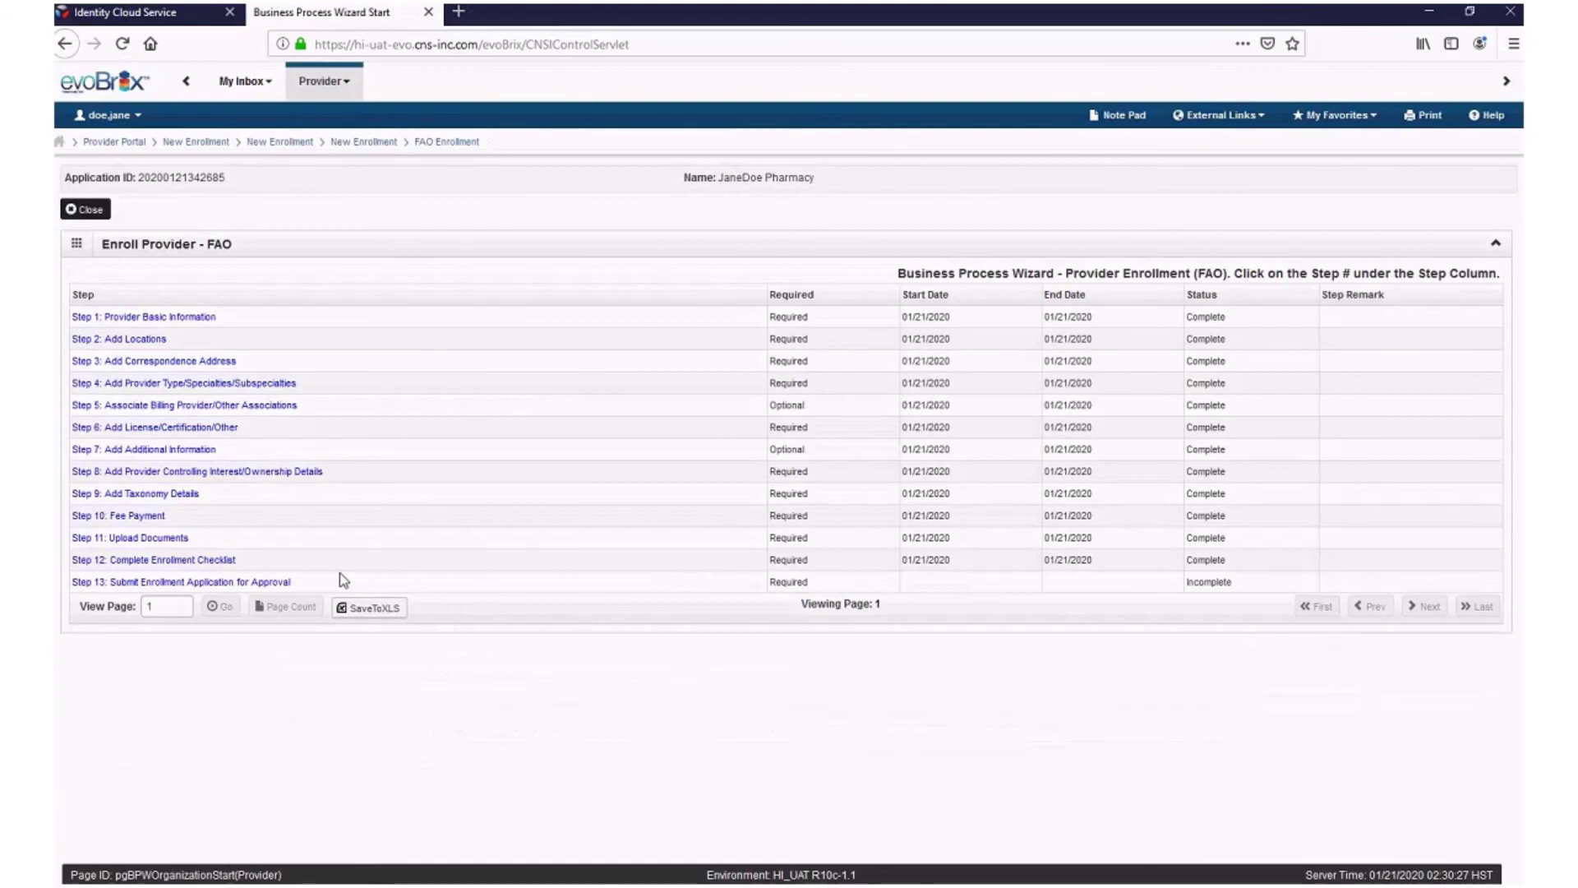
In Step 13 Final Submission, accept the provider agreement terms and submit the application
click(230, 583)
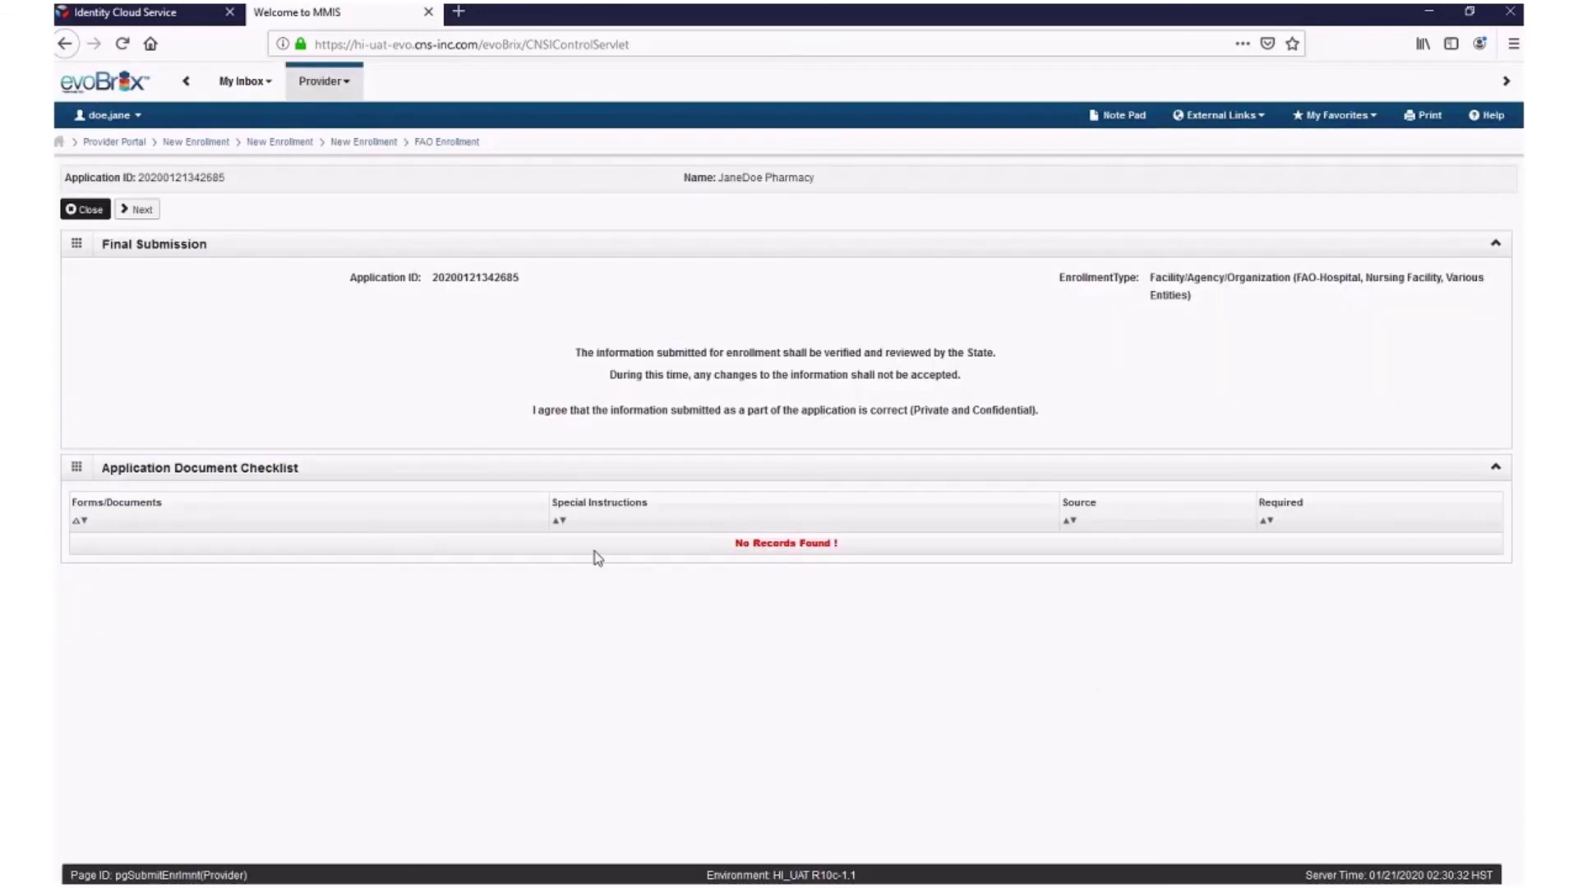
click(135, 212)
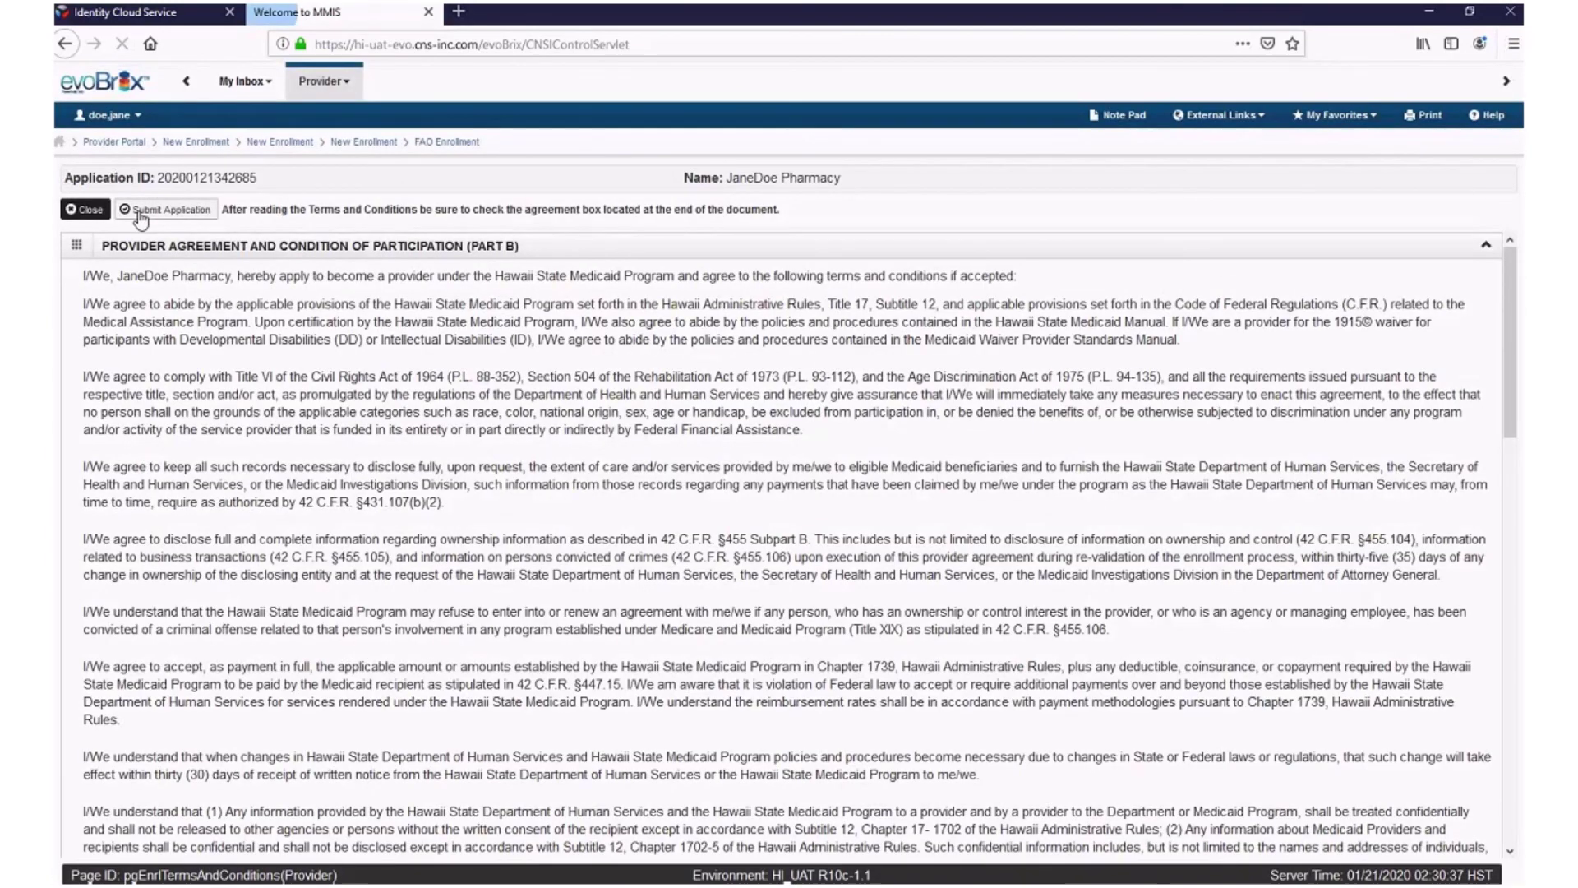
scroll(530, 356, down, 3)
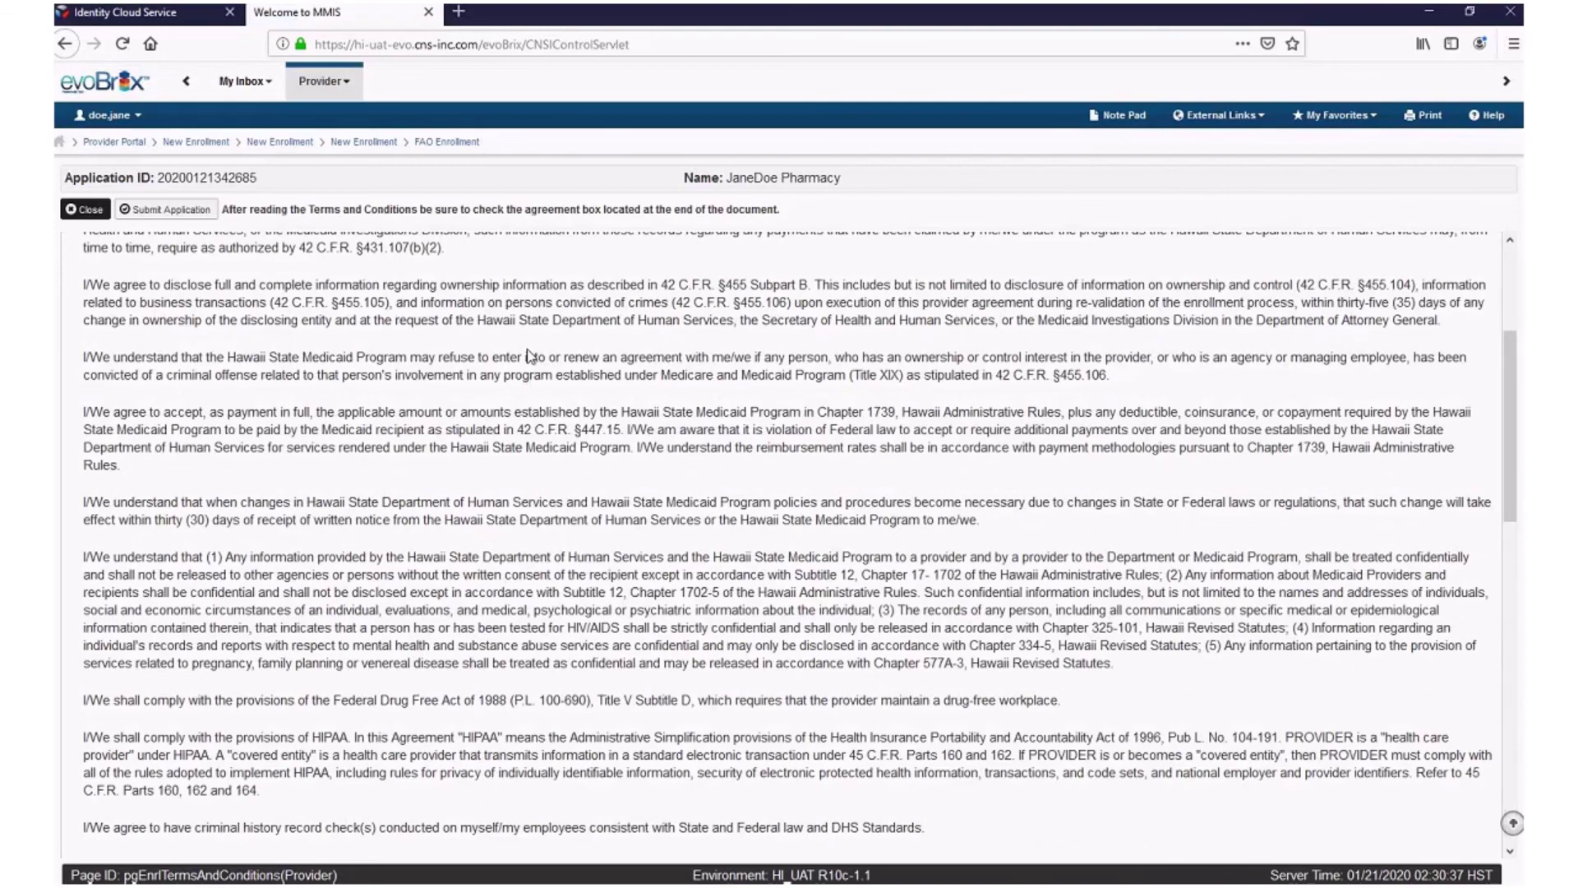
scroll(530, 356, down, 6)
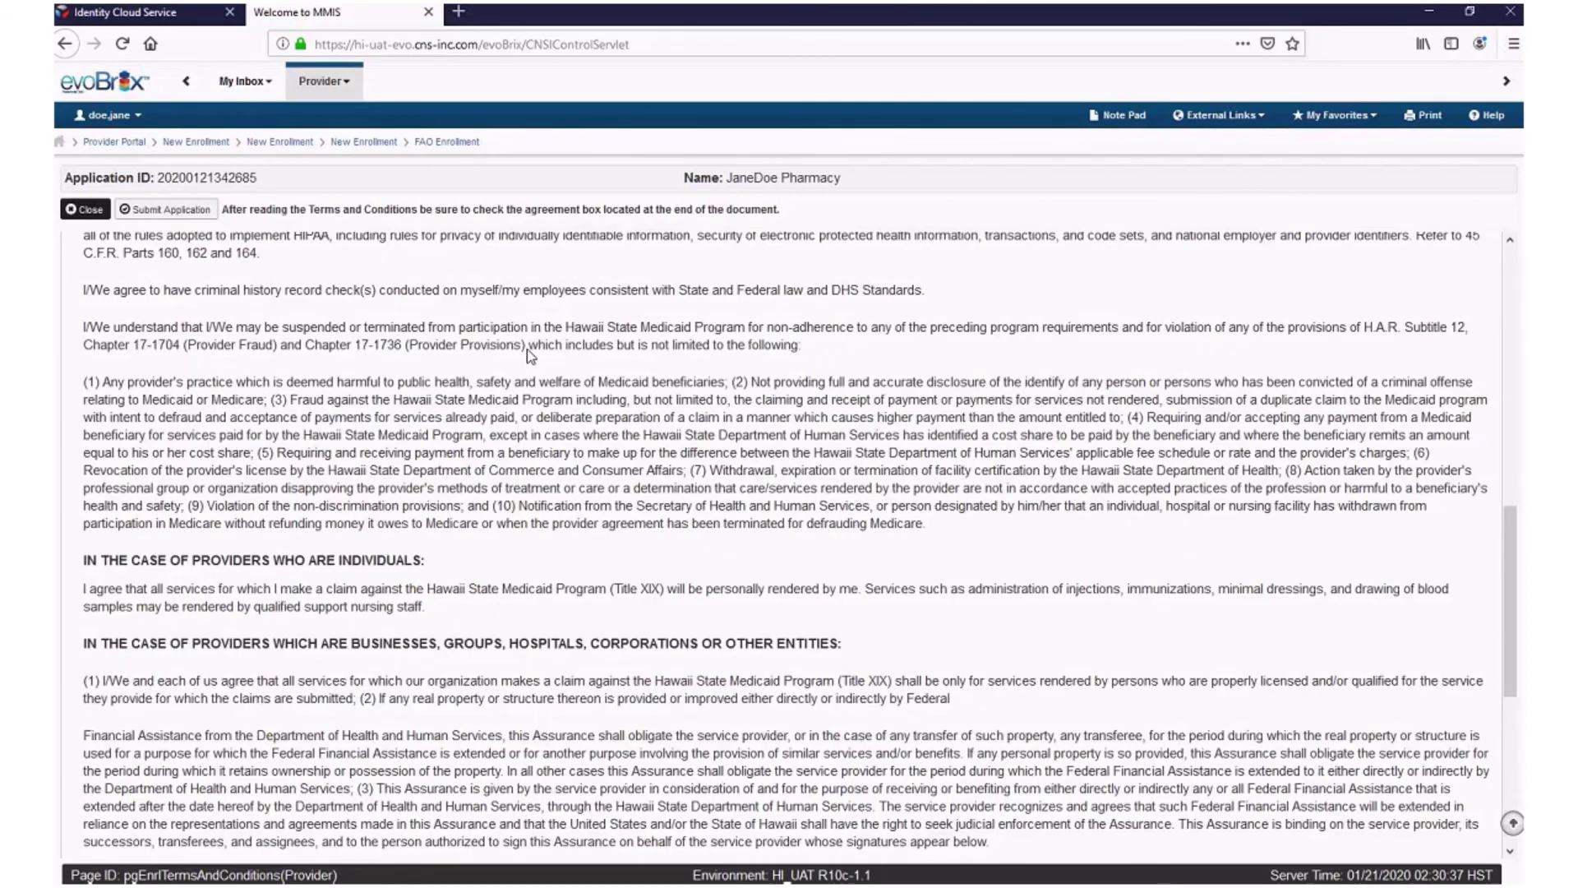
scroll(530, 356, down, 5)
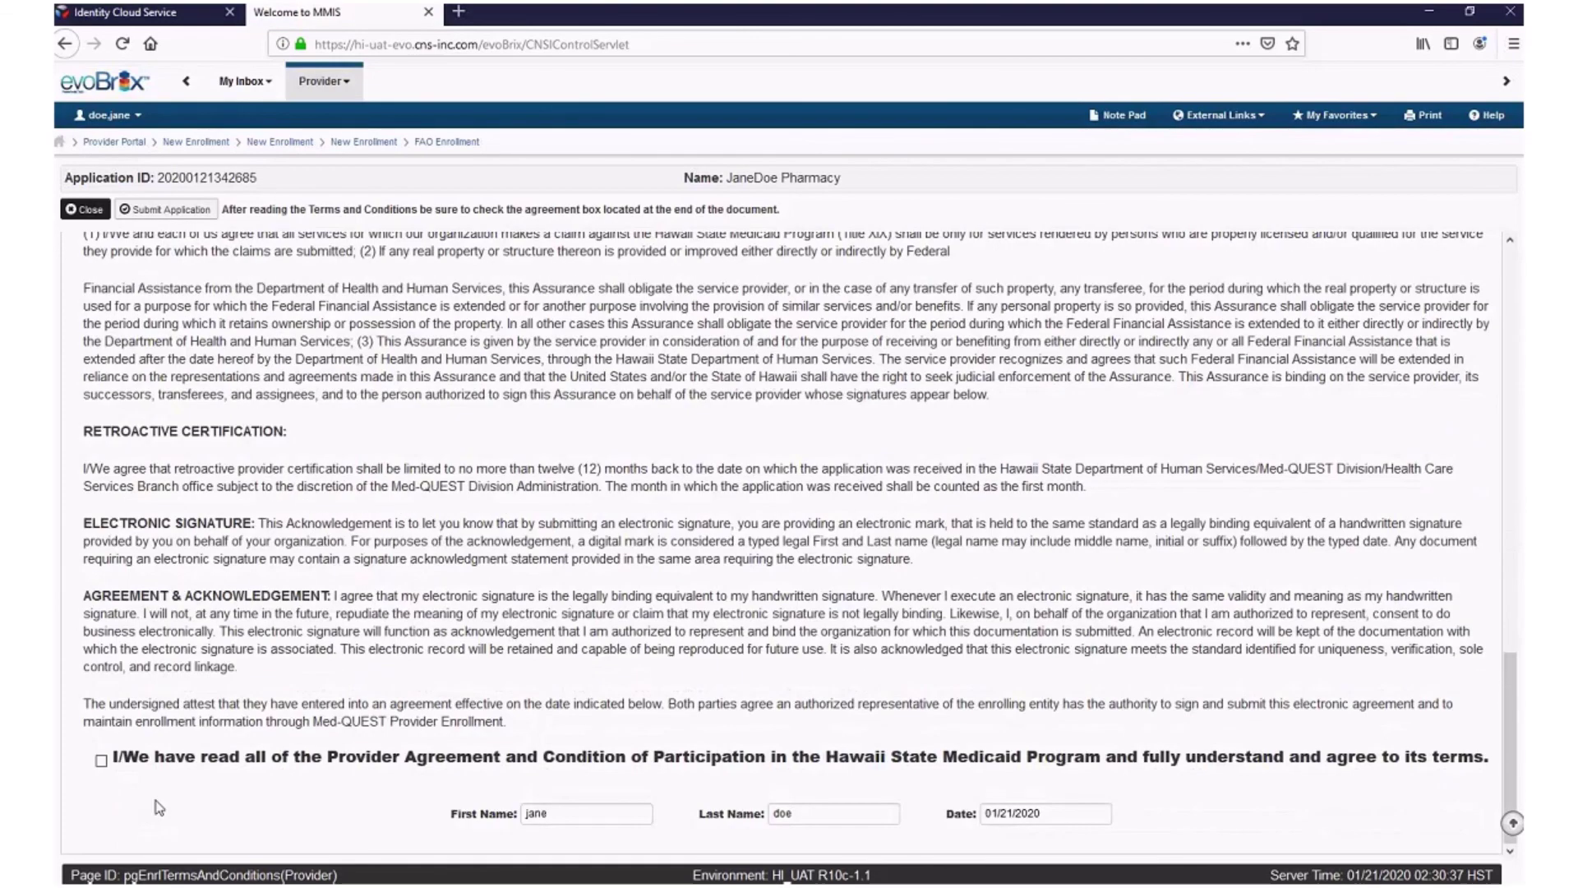
click(101, 760)
click(211, 211)
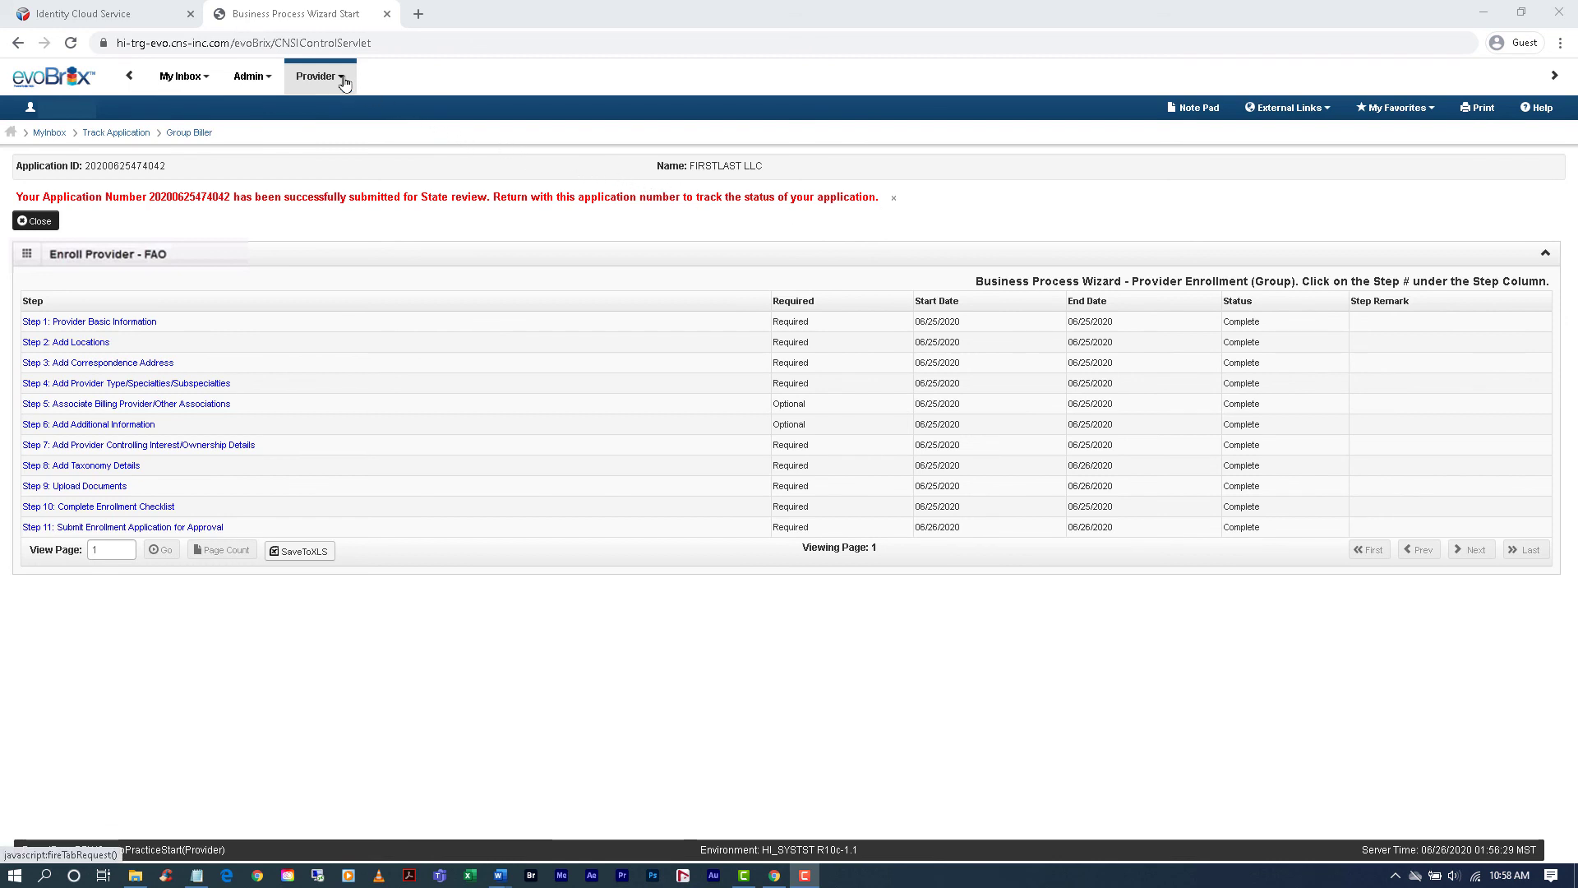
Look up the submitted application's status under Provider > Track Application using its Application ID
click(343, 80)
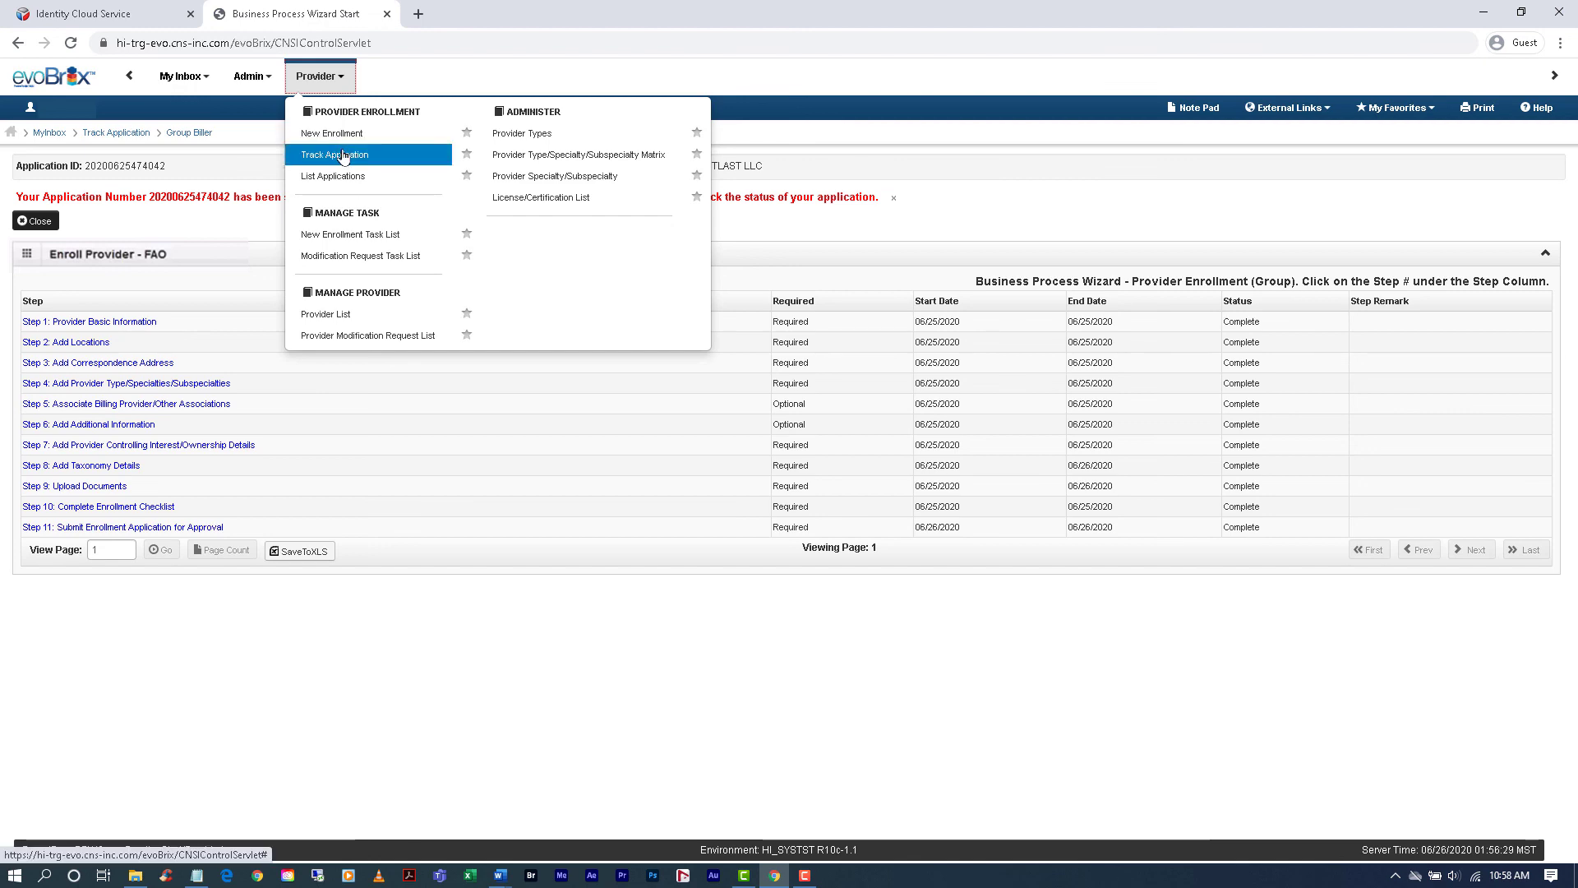
click(343, 156)
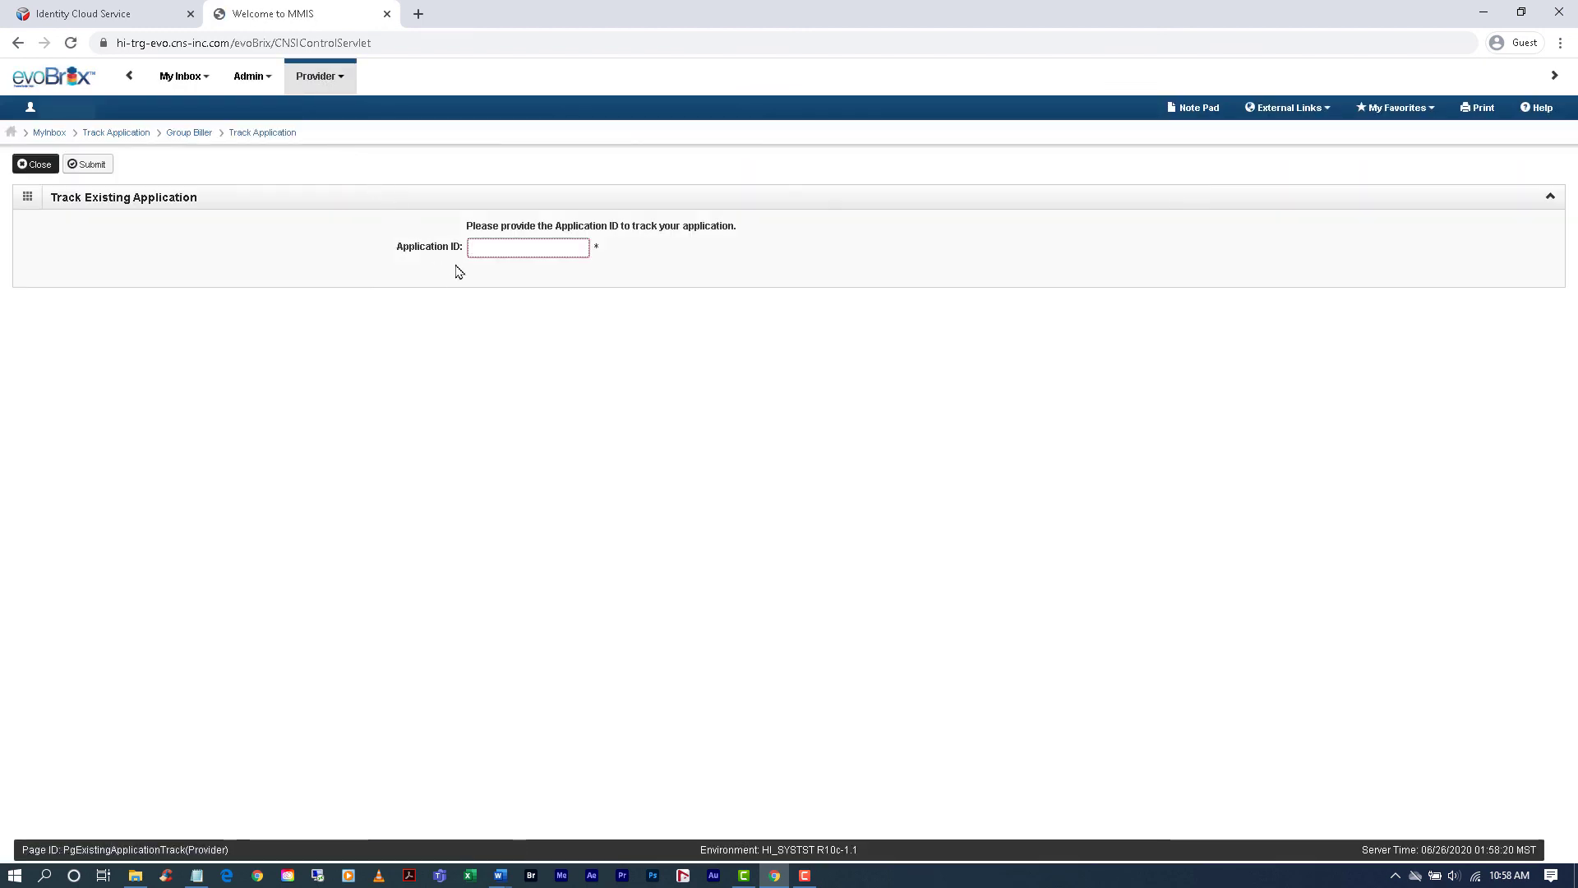
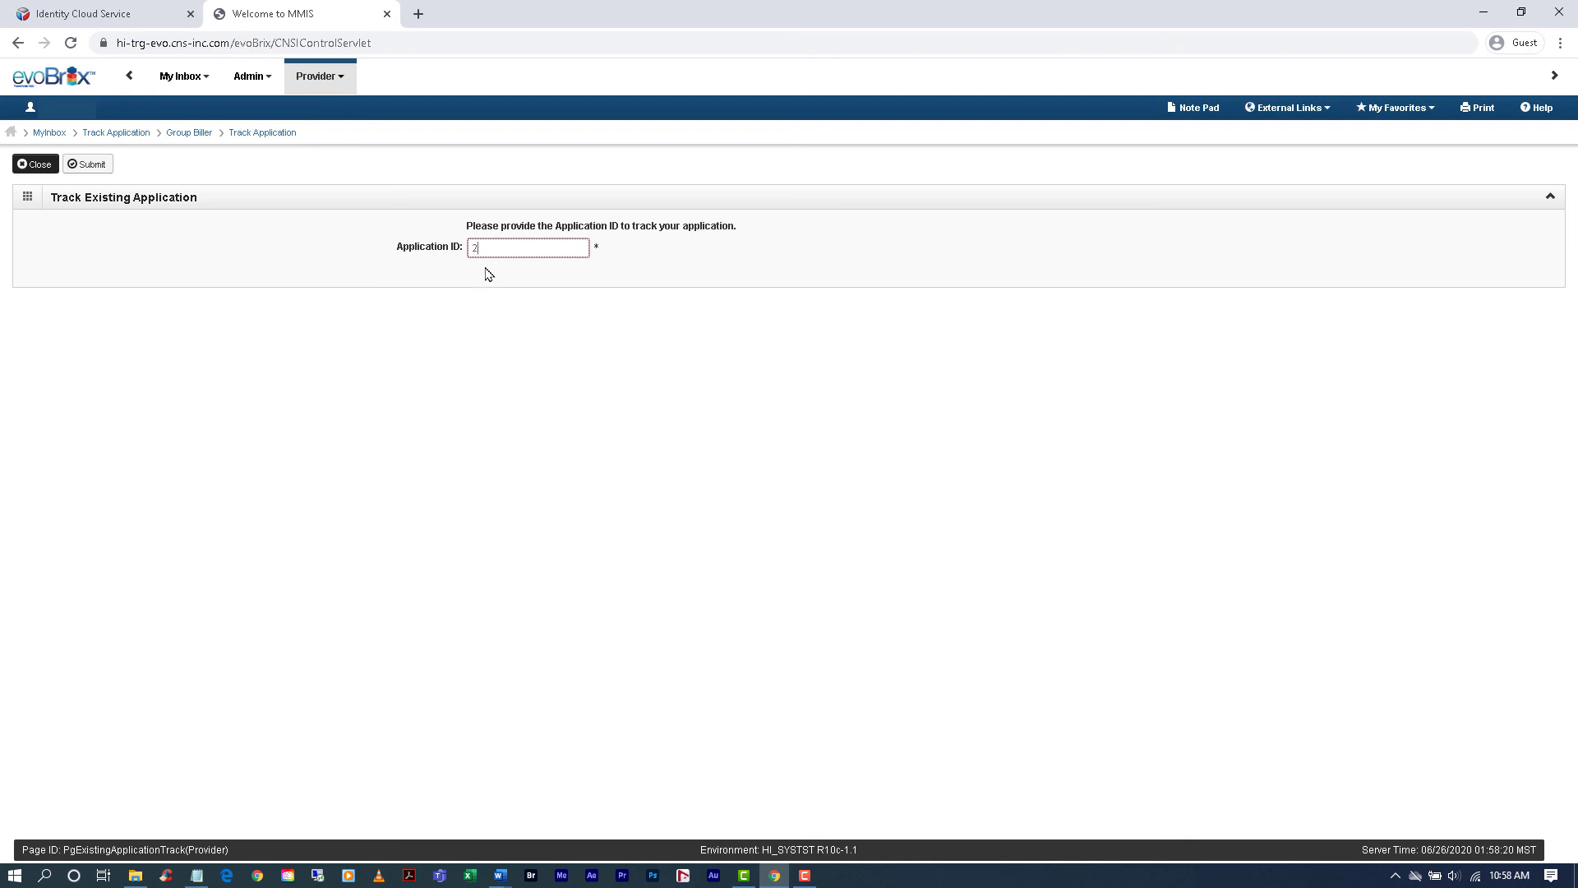
key(Tab)
click(92, 167)
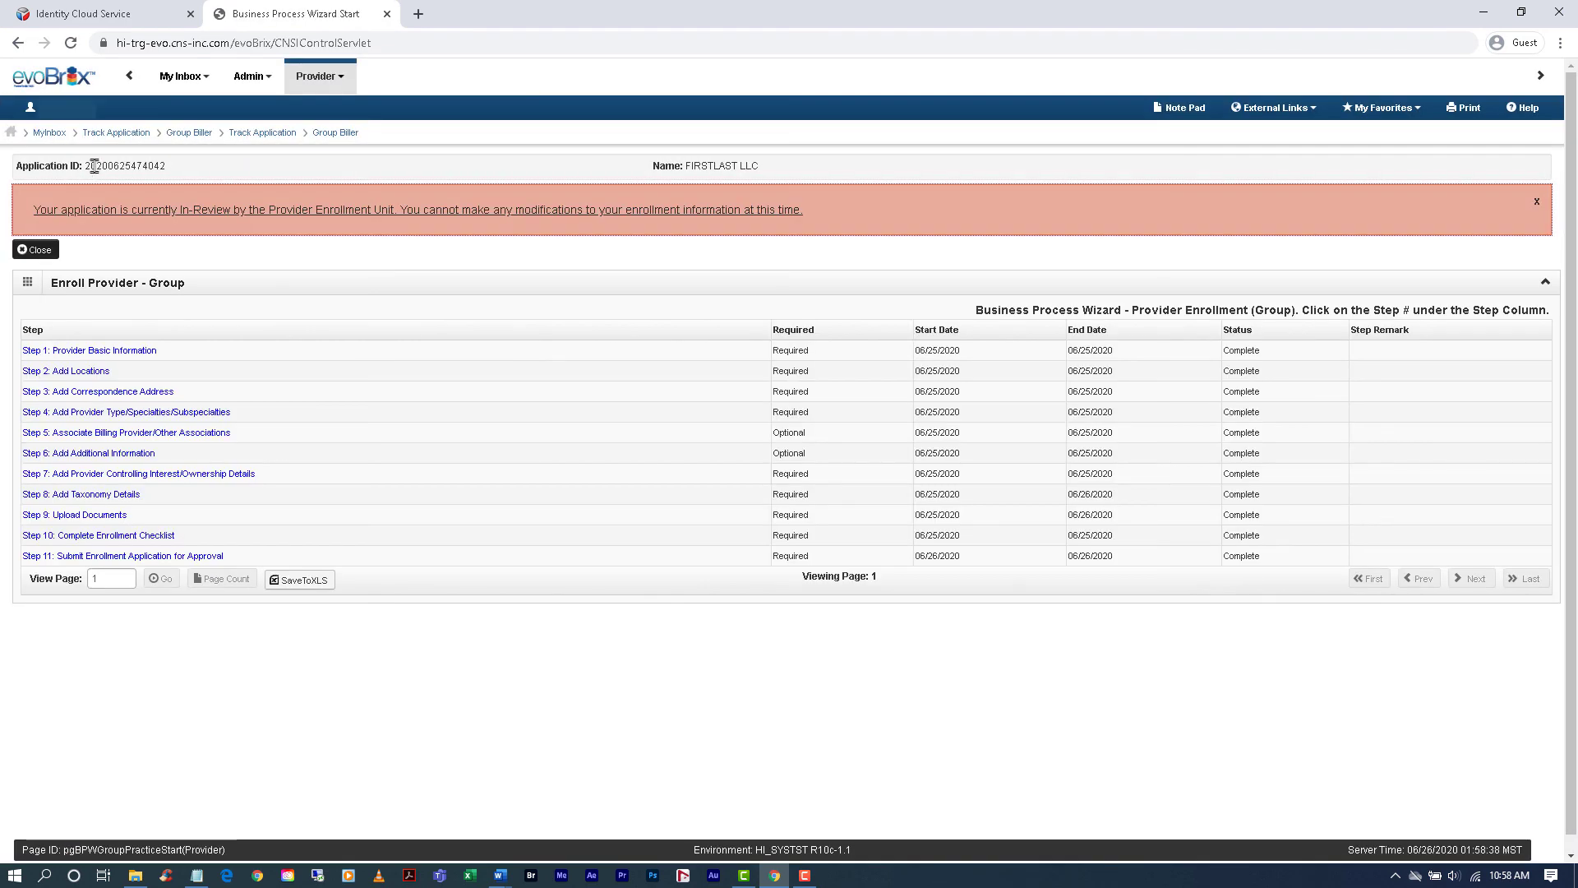